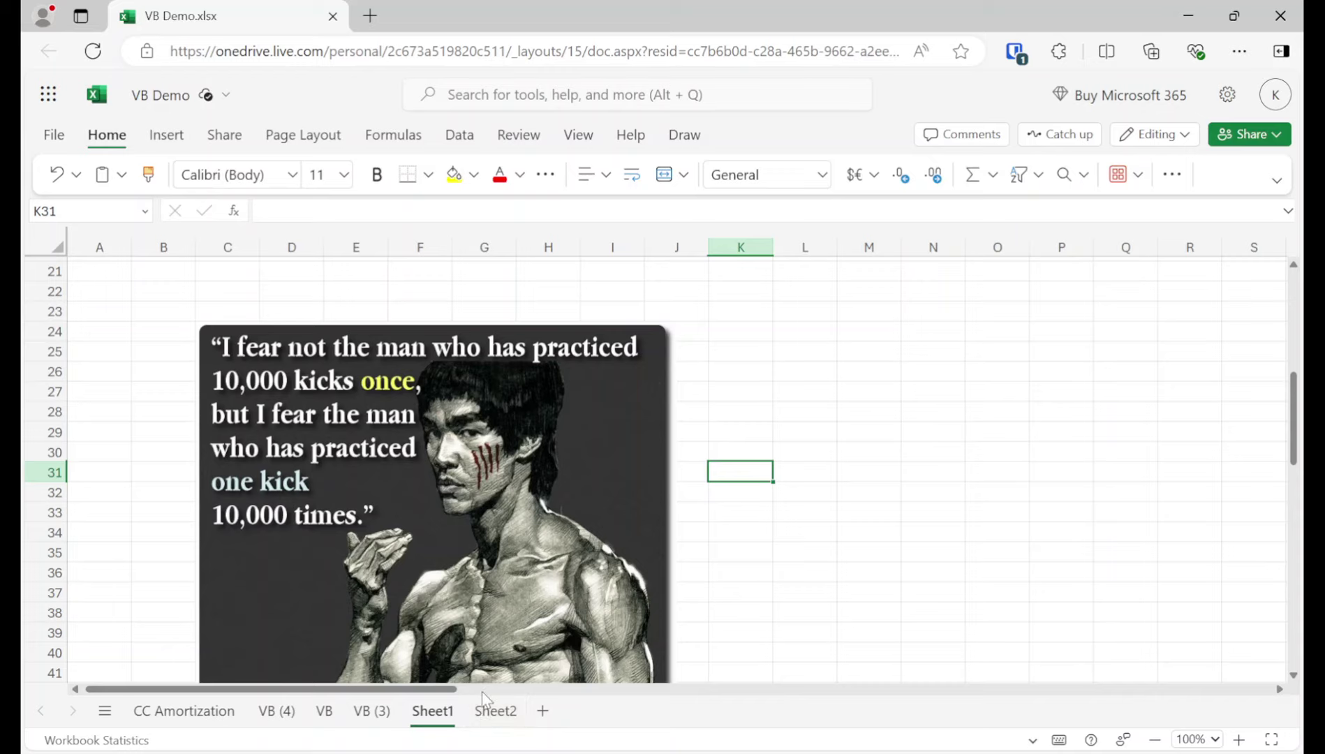
Scroll over Sheet1's quote image, then move to the empty Sheet2.
{"action": "scroll", "coordinate": [590, 548], "scroll_direction": "down", "scroll_amount": 3}
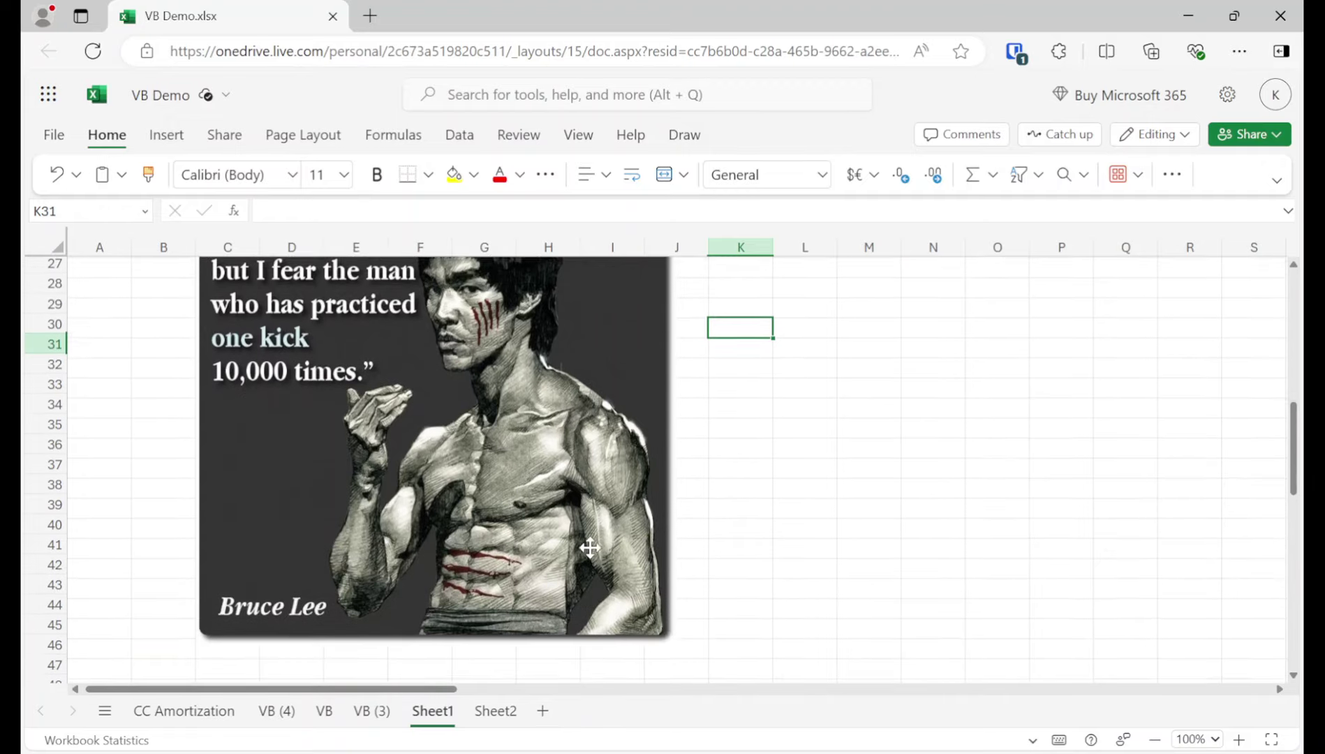
{"action": "scroll", "coordinate": [590, 549], "scroll_direction": "up", "scroll_amount": 5}
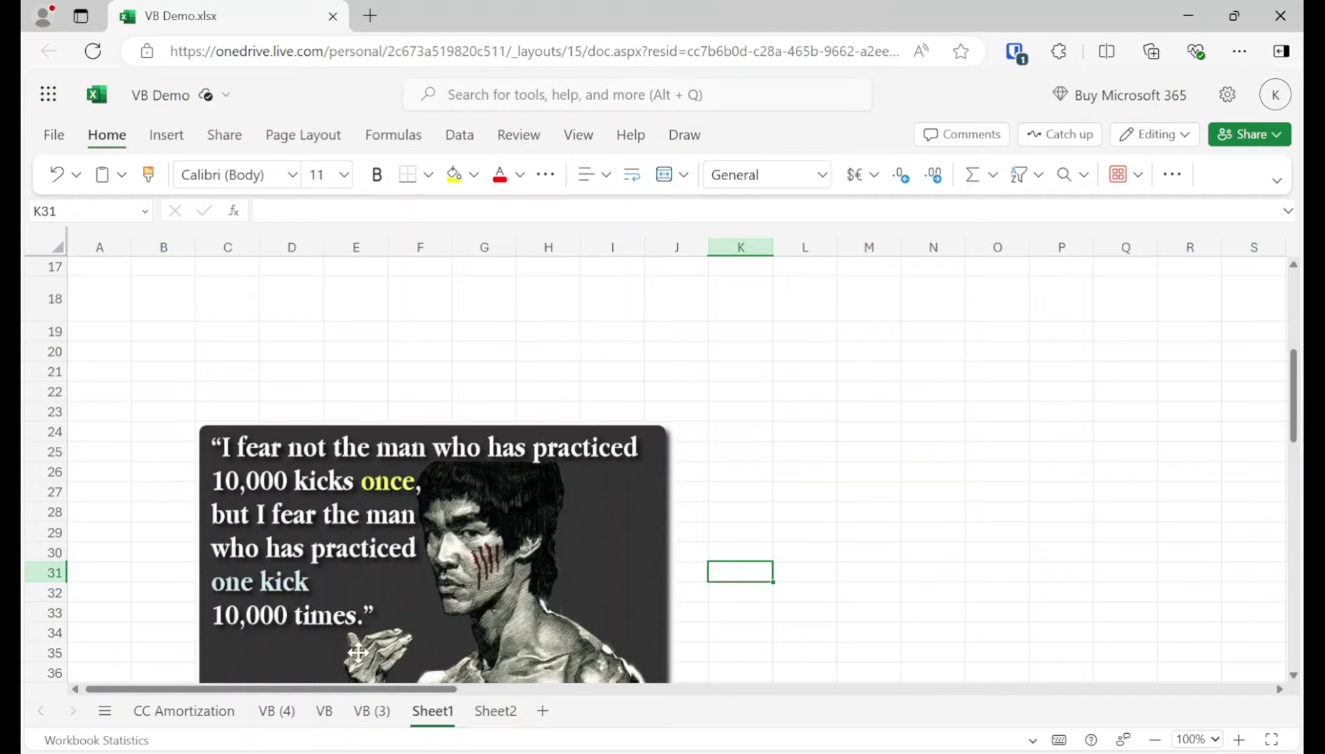
{"action": "left_click", "coordinate": [496, 711]}
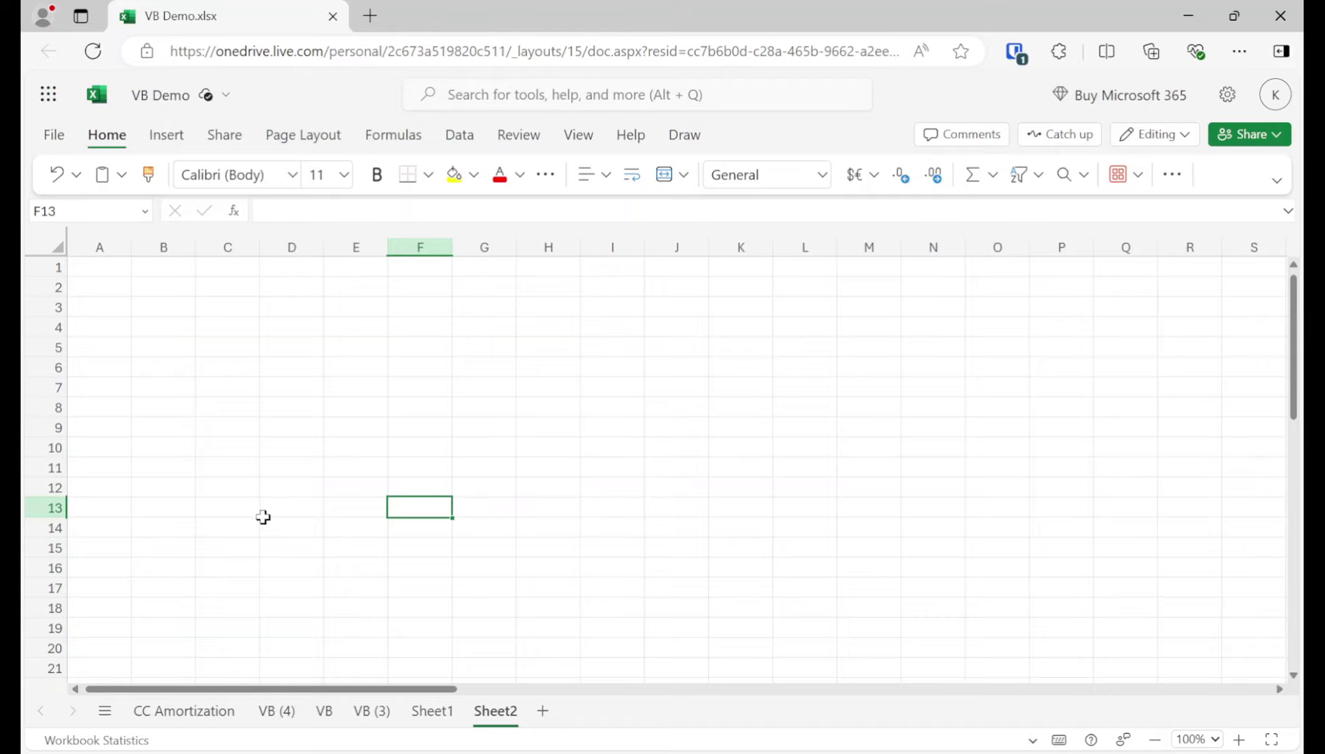
Widen columns A and B of Sheet2.
{"action": "left_click", "coordinate": [102, 277]}
{"action": "left_click", "coordinate": [120, 268]}
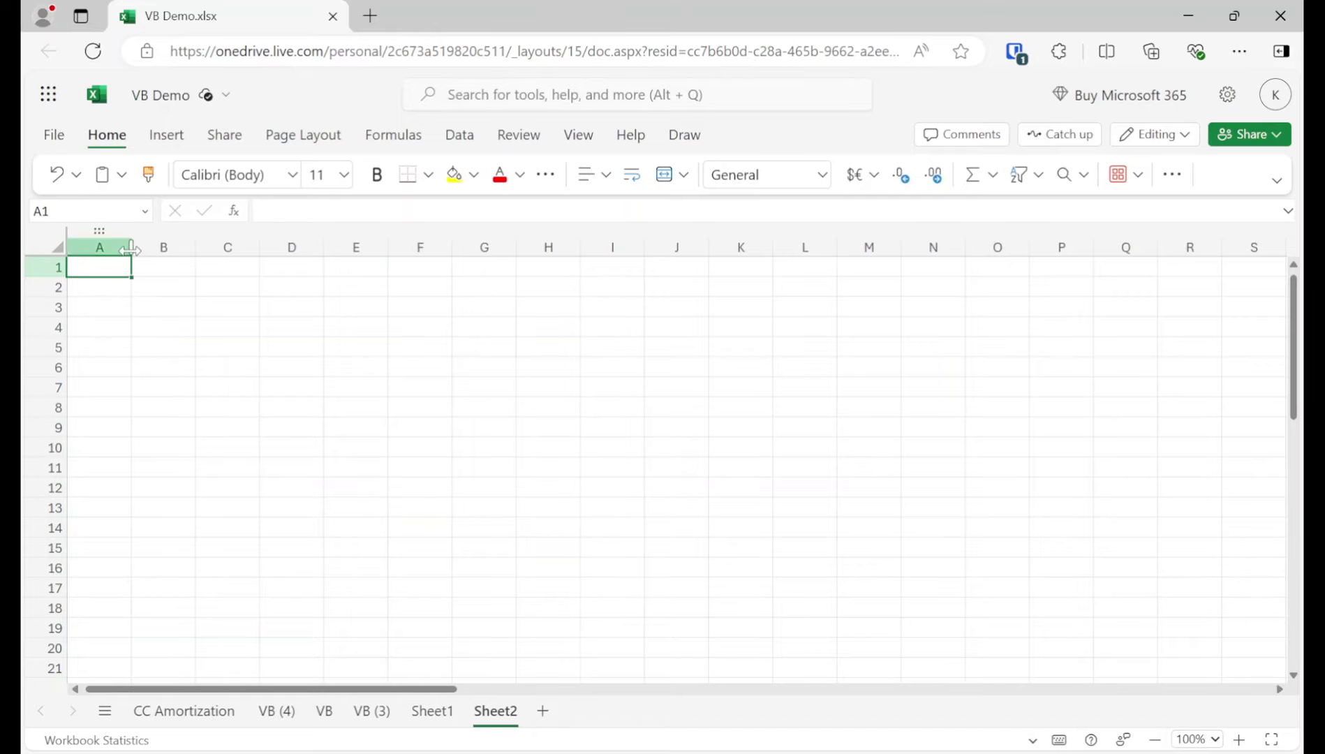
{"action": "left_click_drag", "start_coordinate": [132, 247], "coordinate": [311, 246]}
{"action": "left_click", "coordinate": [203, 269]}
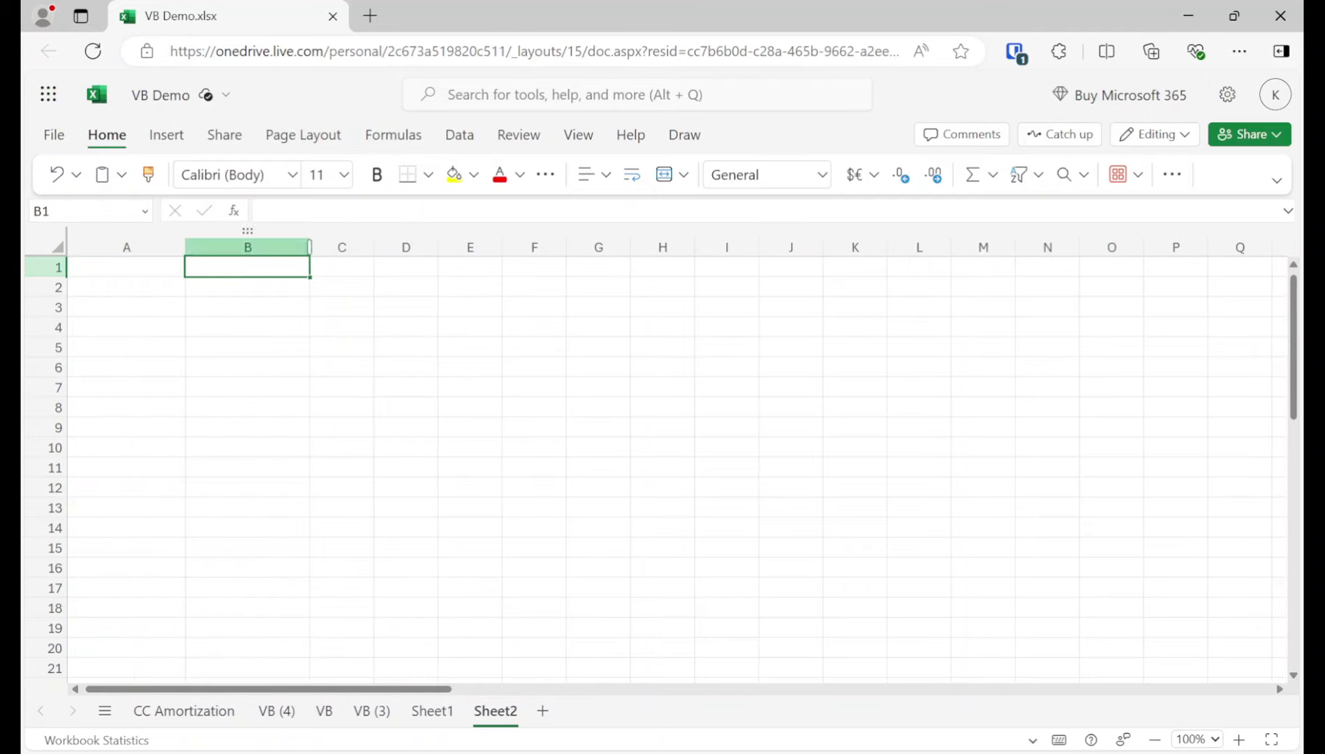
{"action": "left_click", "coordinate": [280, 287]}
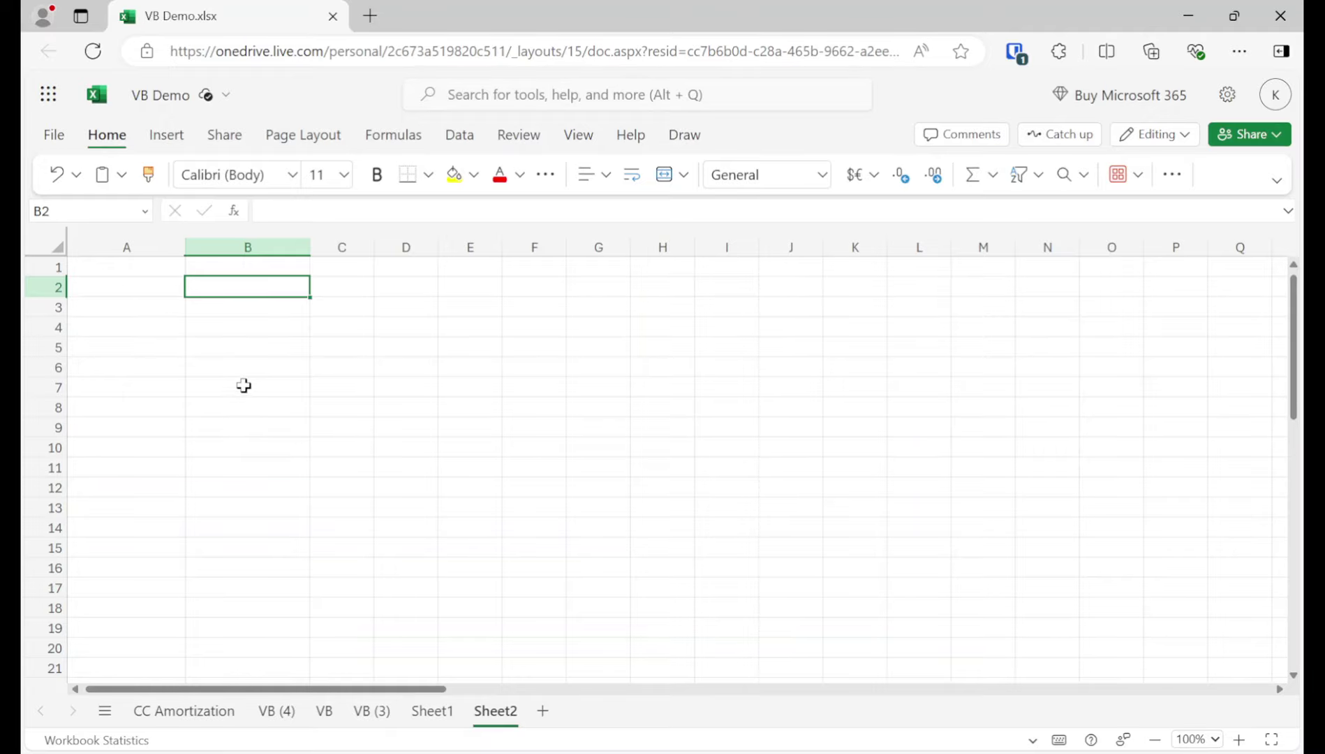
{"action": "scroll", "coordinate": [243, 385], "scroll_direction": "up", "scroll_amount": 3}
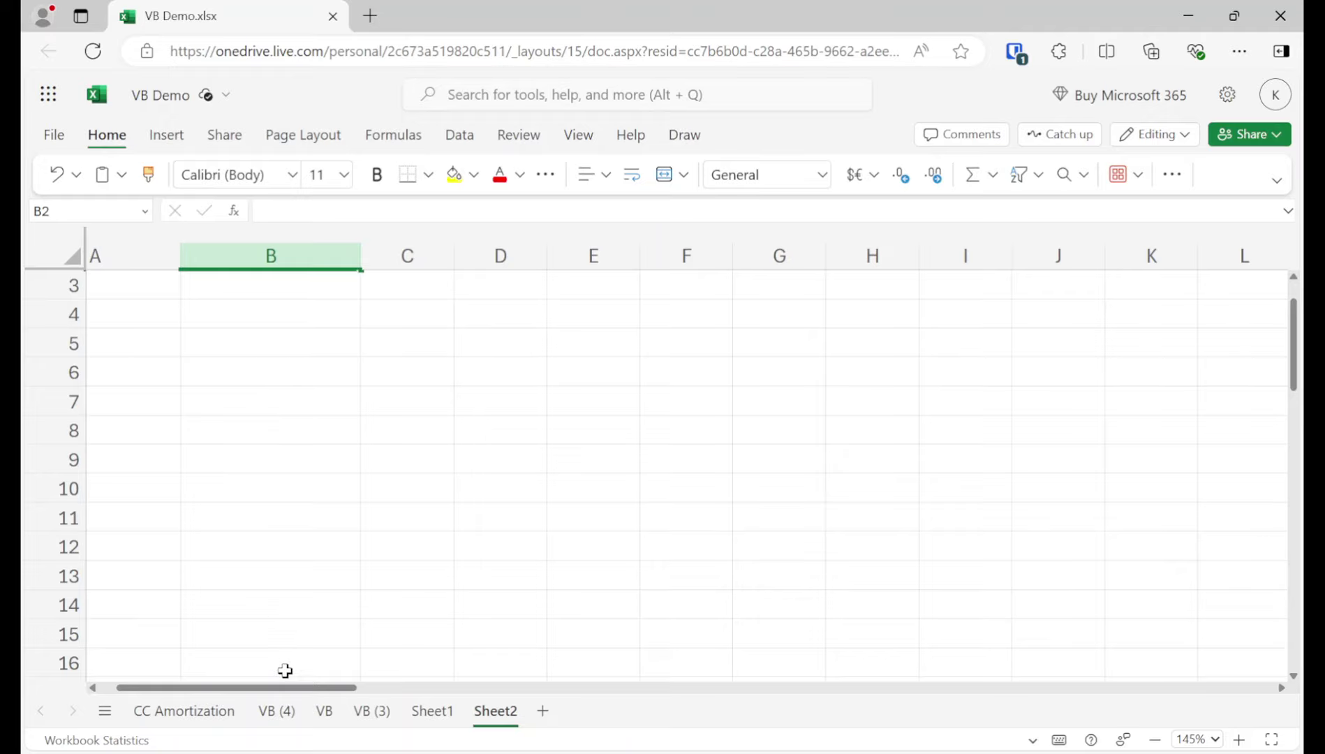
{"action": "scroll", "coordinate": [178, 627], "scroll_direction": "left", "scroll_amount": 2}
{"action": "scroll", "coordinate": [289, 532], "scroll_direction": "up", "scroll_amount": 2}
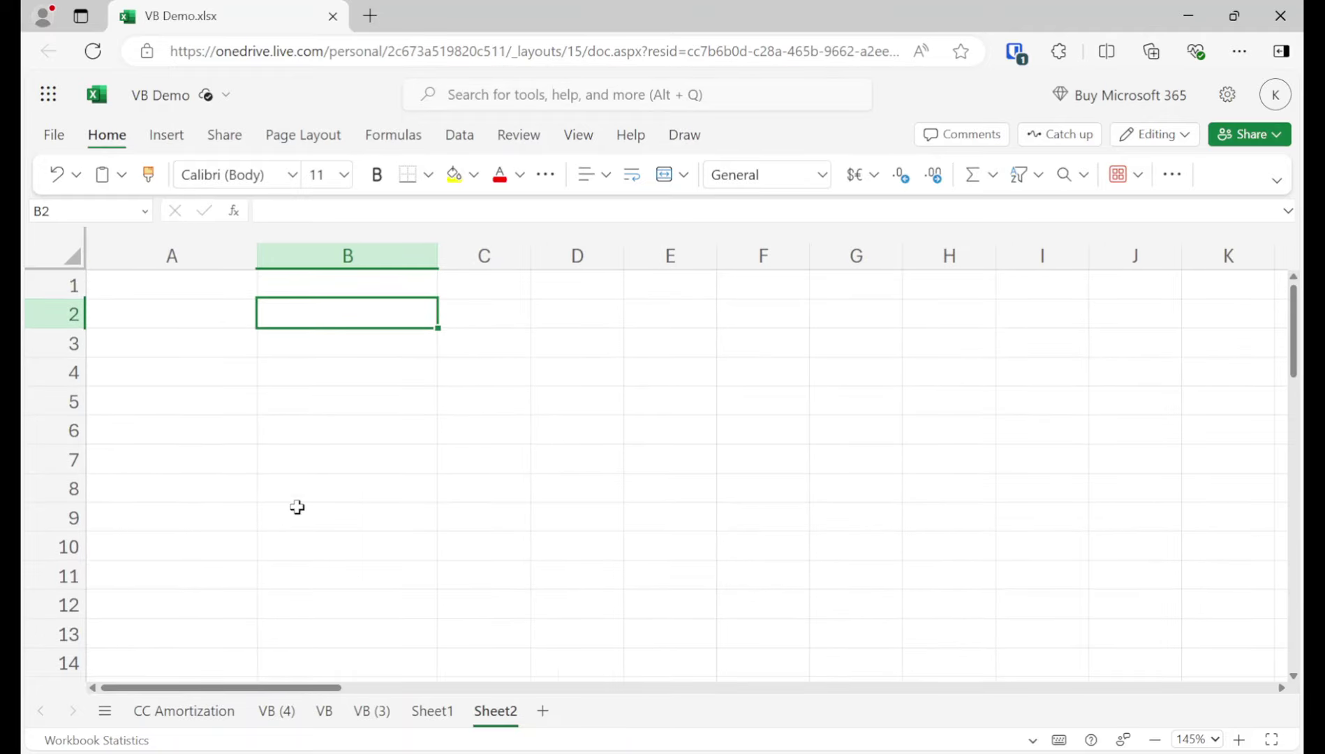
Enter 'Budget' in A1 and 'Line of Credit - Main Operating Account' in A2.
{"action": "left_click", "coordinate": [134, 282]}
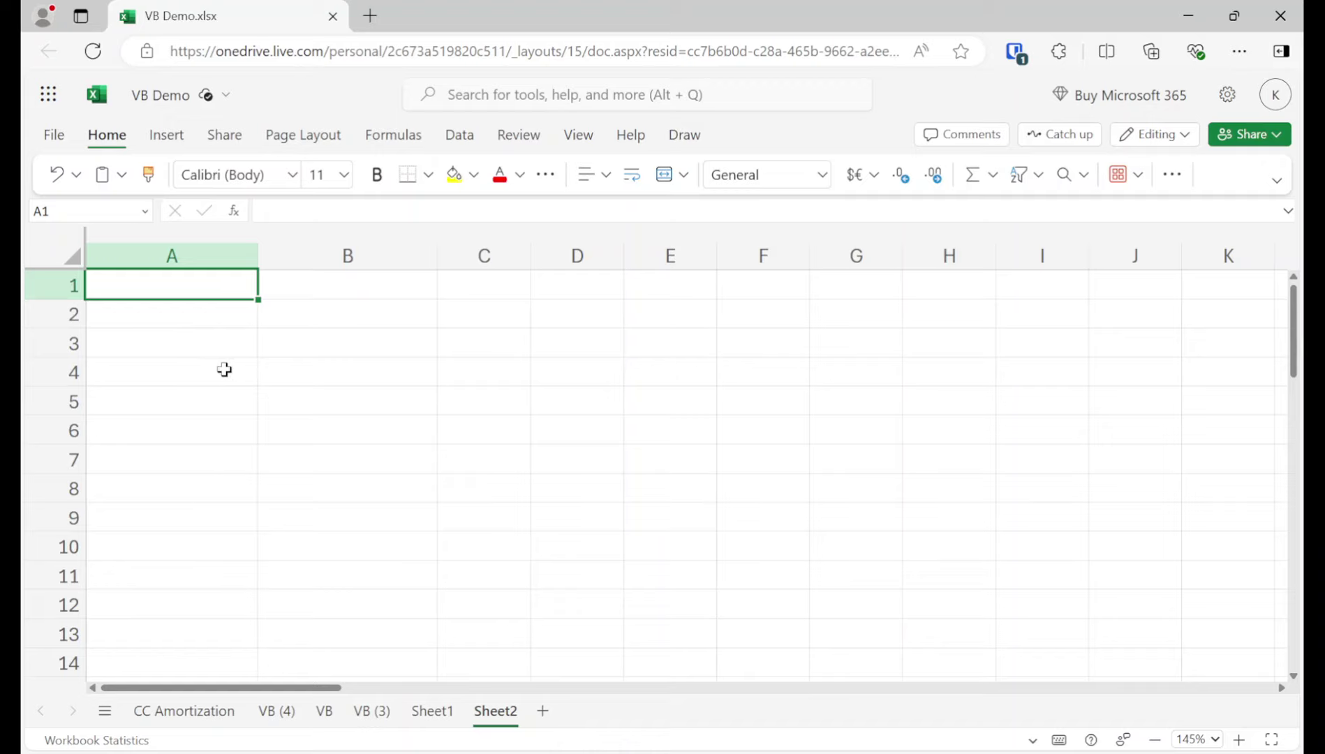
{"action": "type", "text": "Budget"}
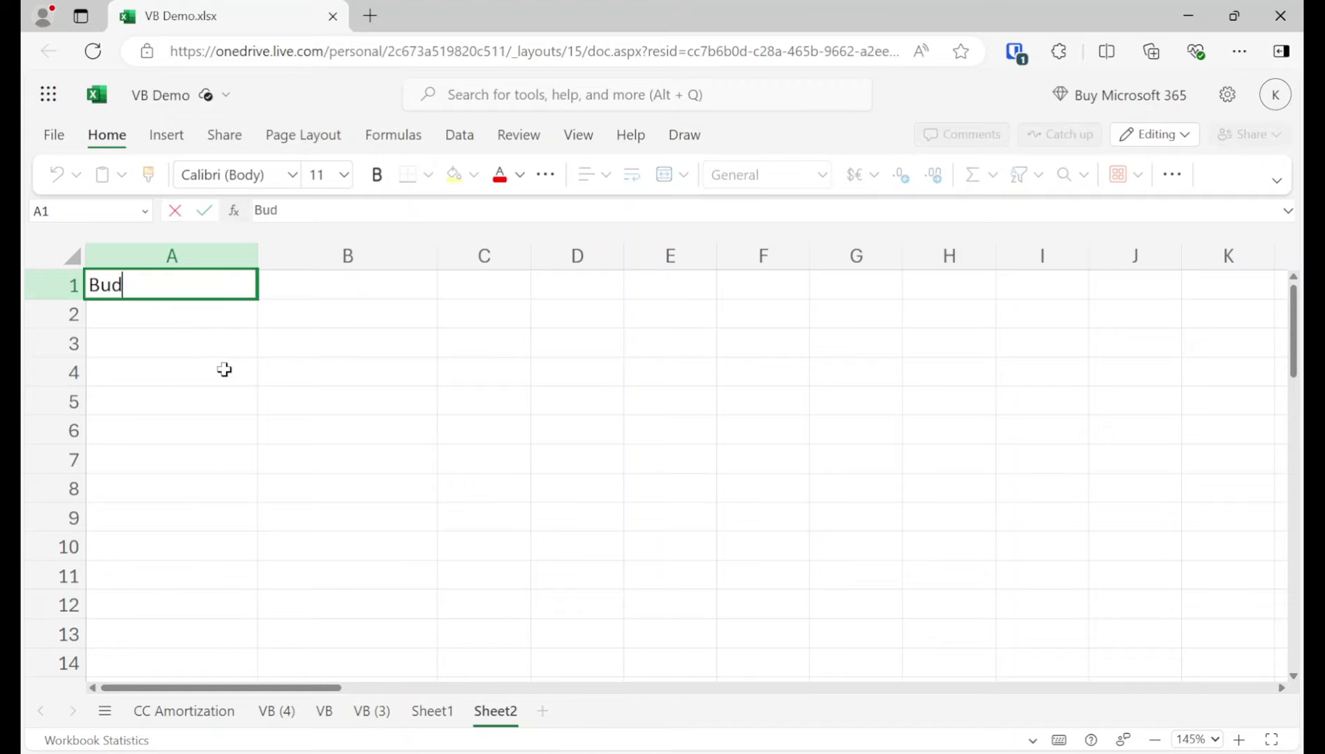
{"action": "key", "text": "Return"}
{"action": "type", "text": "Line of Cre"}
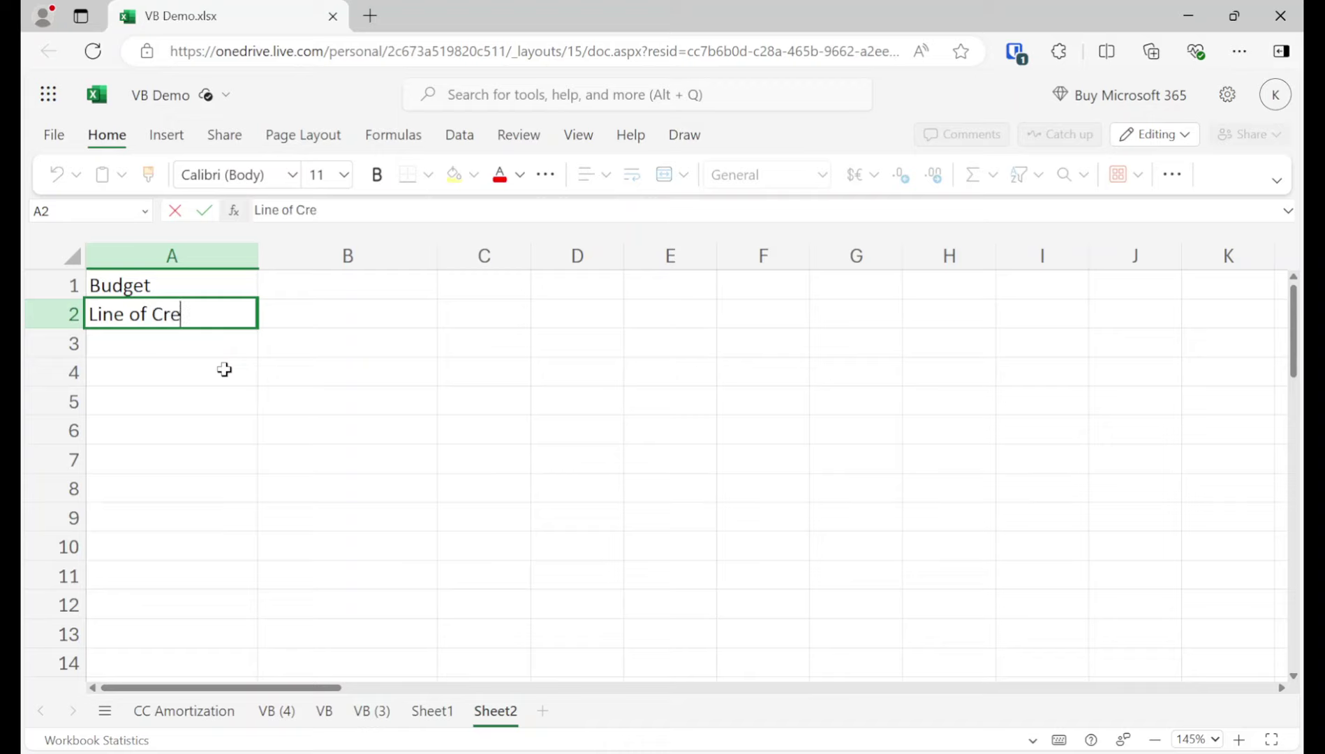
{"action": "type", "text": "dit - Main Operating Account"}
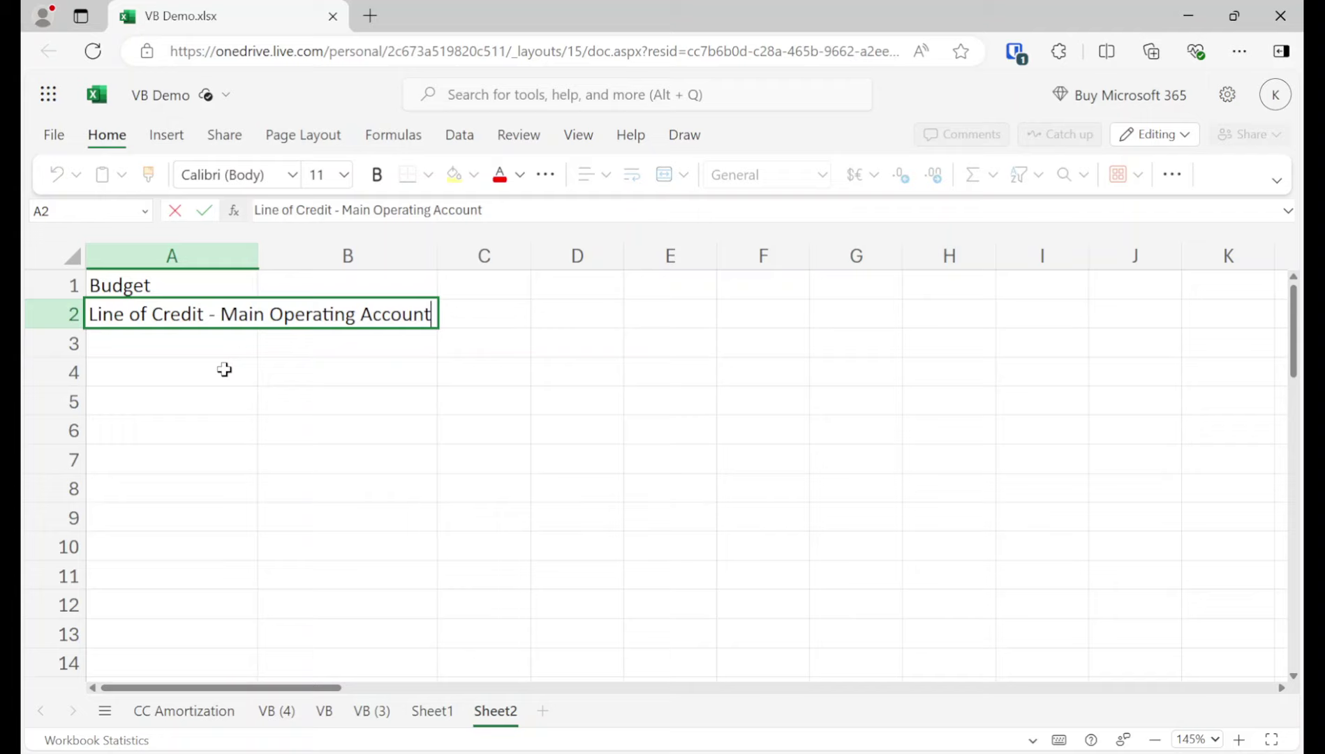
{"action": "key", "text": "Return"}
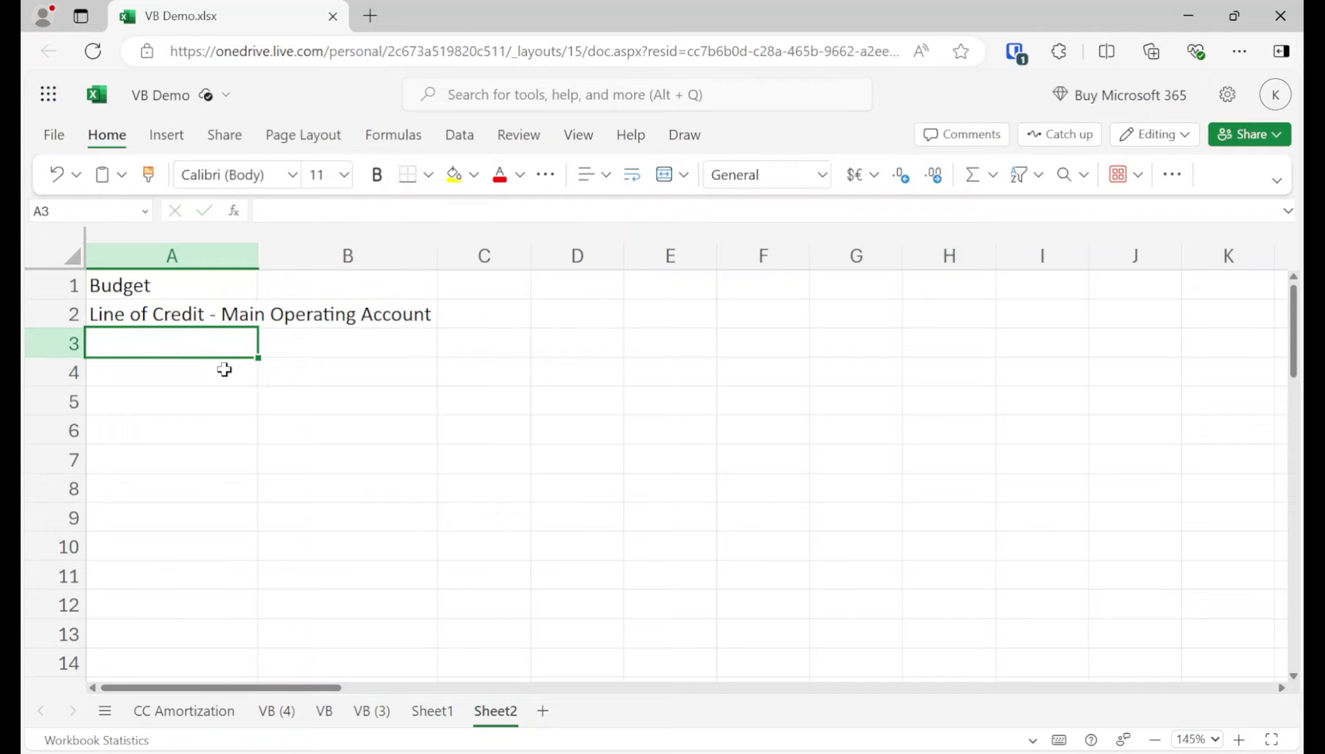
Move the two labels from A1:A2 into G6:G7.
{"action": "key", "text": "Up"}
{"action": "key", "text": "Up"}
{"action": "key", "text": "shift+Down"}
{"action": "key", "text": "ctrl+c"}
{"action": "key", "text": "Right"}
{"action": "key", "text": "Right"}
{"action": "key", "text": "Right"}
{"action": "key", "text": "Right"}
{"action": "key", "text": "Right"}
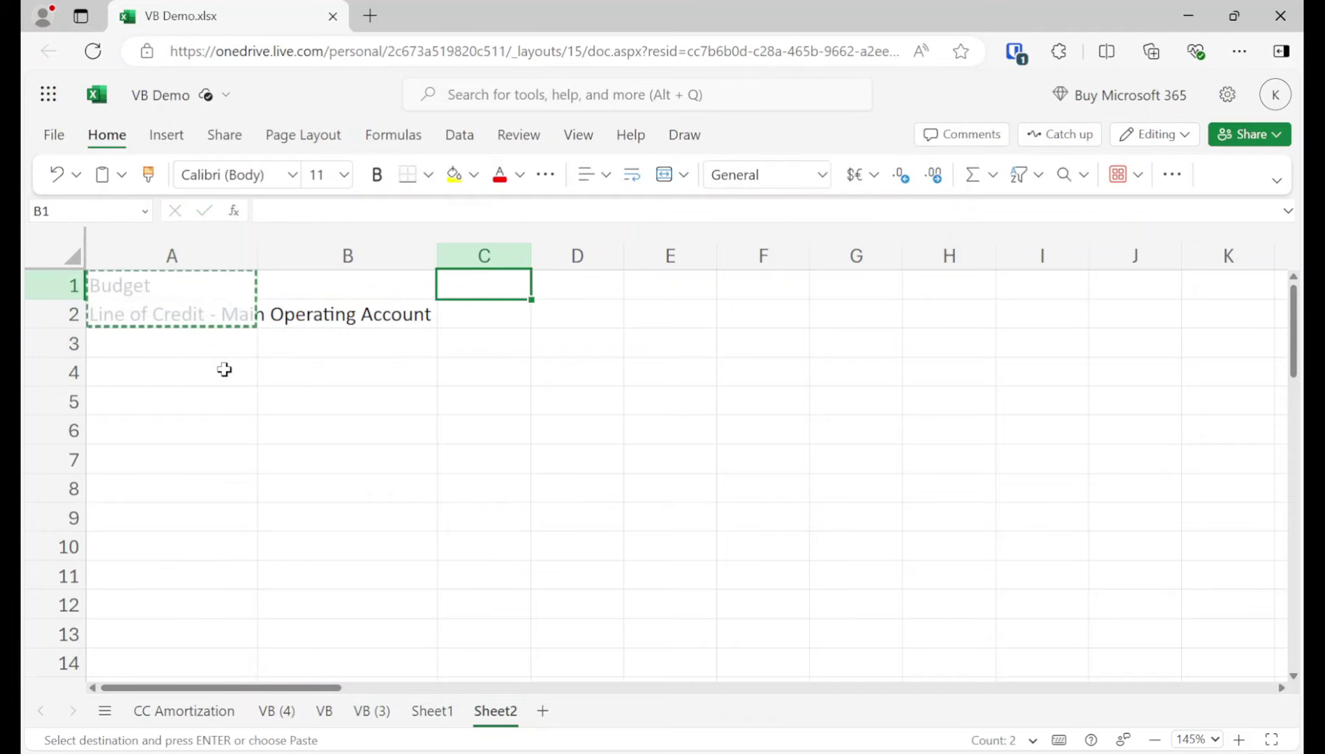
{"action": "key", "text": "Down"}
{"action": "key", "text": "Down"}
{"action": "key", "text": "Down"}
{"action": "key", "text": "Right"}
{"action": "key", "text": "Down"}
{"action": "key", "text": "Down"}
{"action": "key", "text": "ctrl+v"}
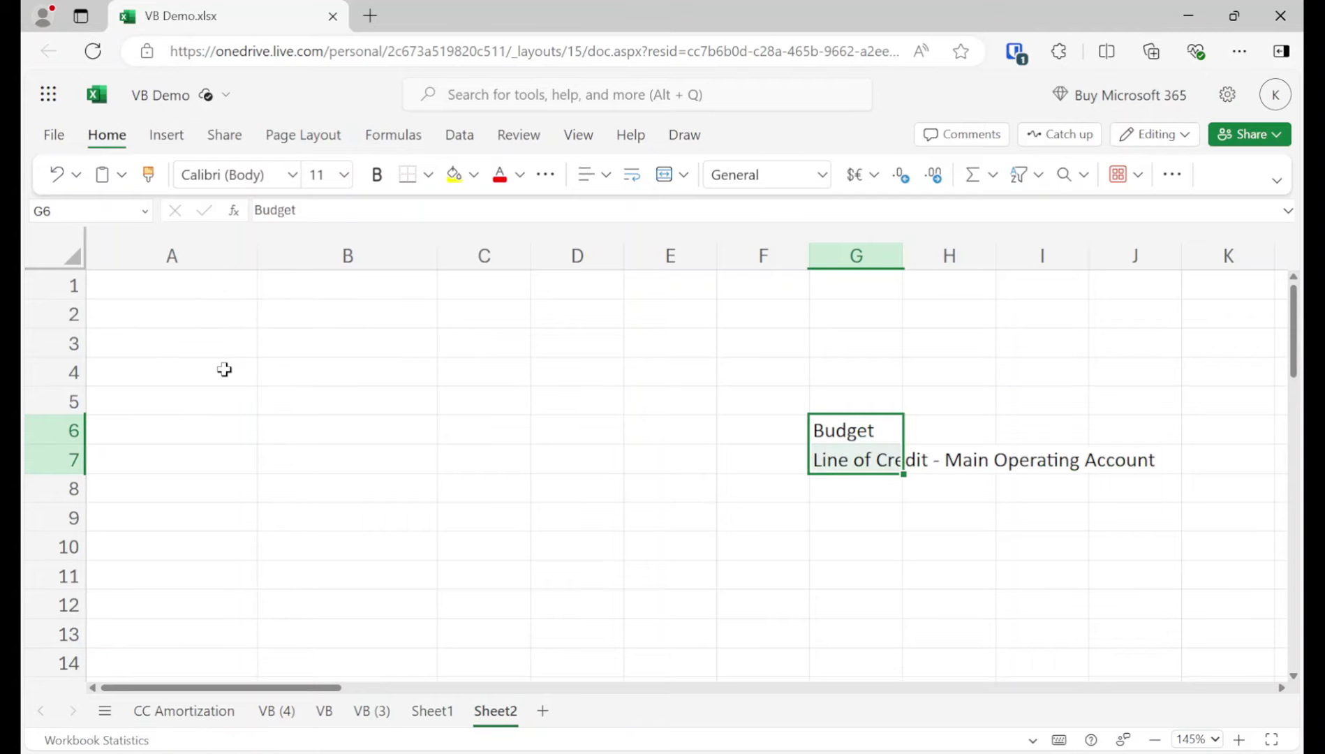
{"action": "key", "text": "Left"}
{"action": "key", "text": "Left"}
{"action": "key", "text": "Left"}
{"action": "key", "text": "Left"}
{"action": "key", "text": "Left"}
{"action": "key", "text": "Left"}
{"action": "key", "text": "Up"}
{"action": "key", "text": "Up"}
{"action": "key", "text": "Up"}
{"action": "key", "text": "Up"}
{"action": "key", "text": "Up"}
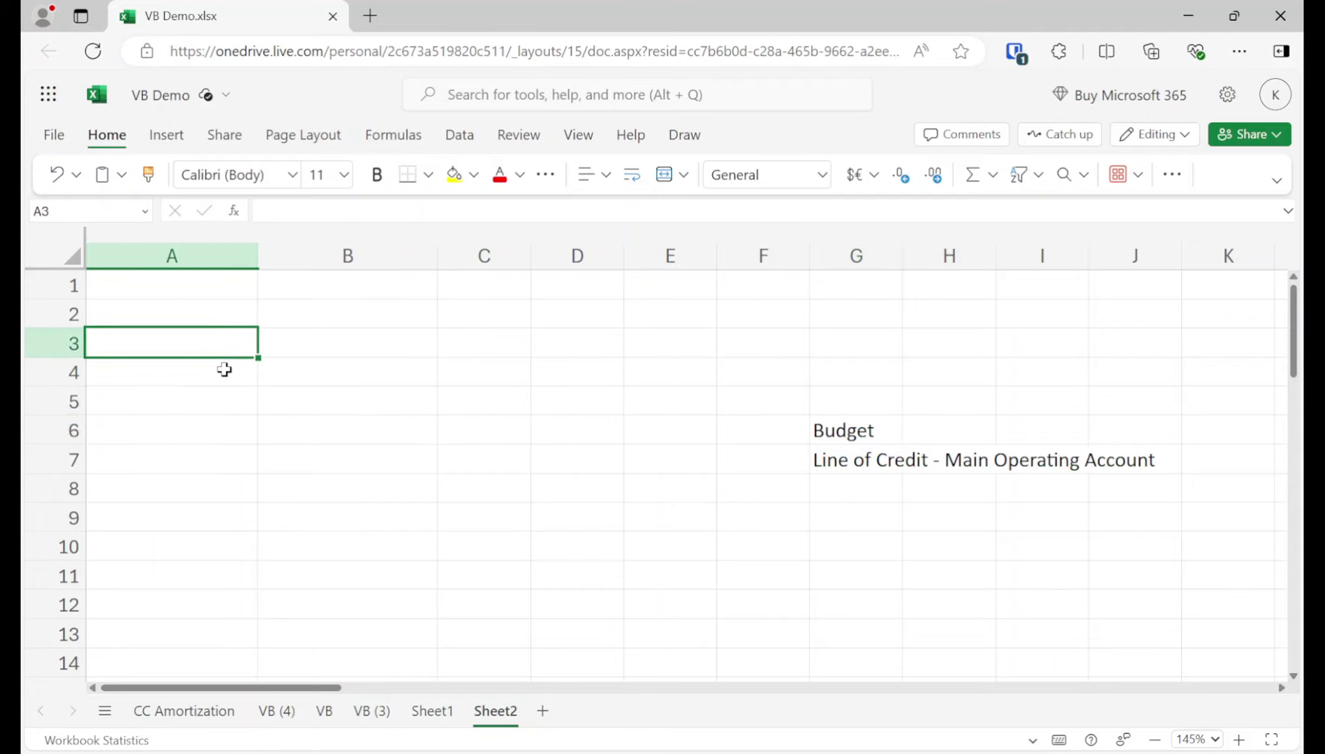
Add the headers 'Average American' in B1 and 'Velocity Banking' in C1.
{"action": "key", "text": "Right"}
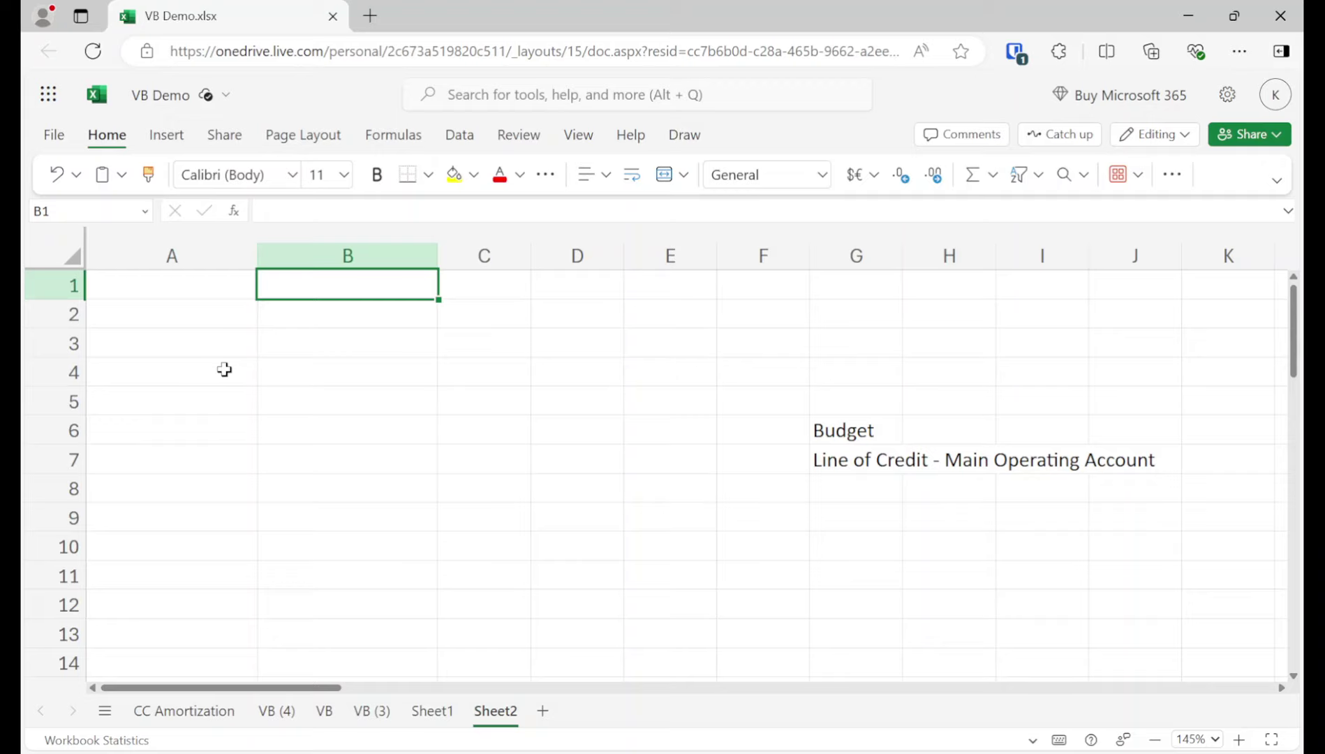
{"action": "type", "text": "Average America"}
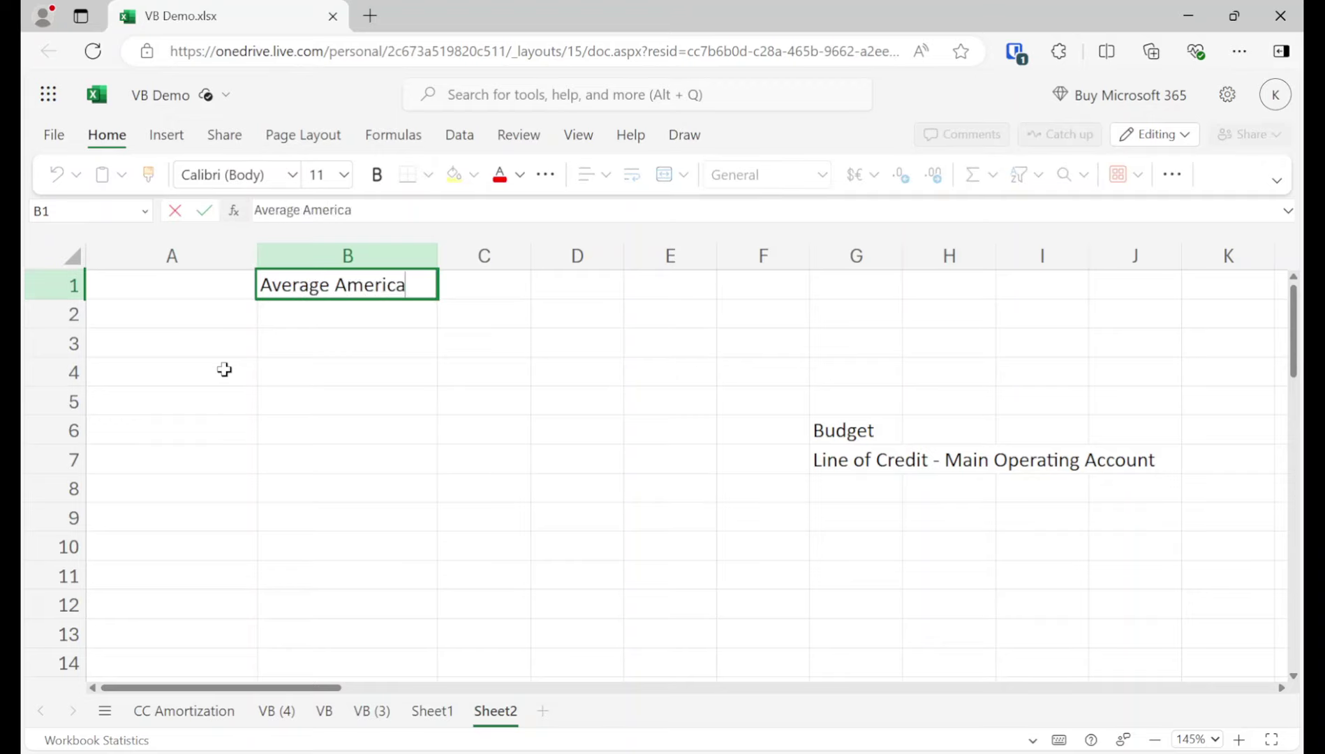
{"action": "type", "text": "n"}
{"action": "key", "text": "Return"}
{"action": "key", "text": "Up"}
{"action": "key", "text": "Right"}
{"action": "type", "text": "V"}
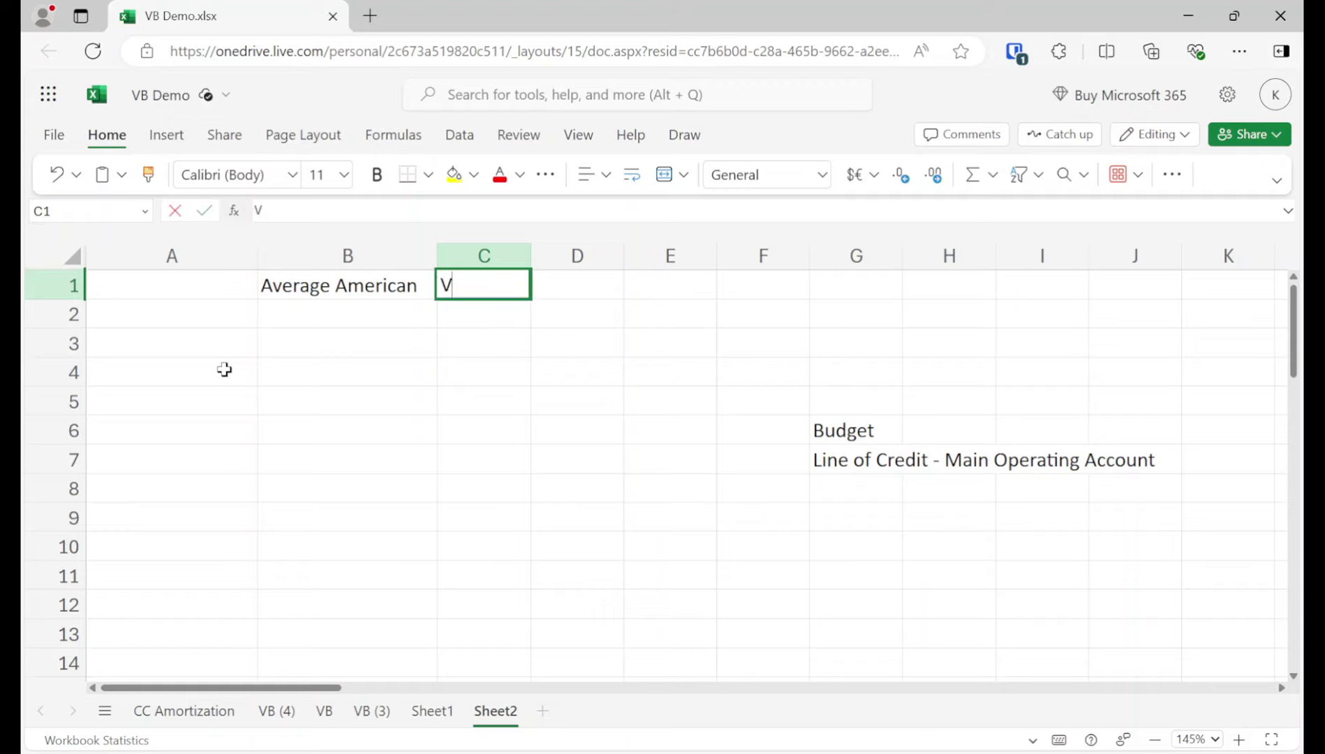
{"action": "type", "text": "elocity Ba"}
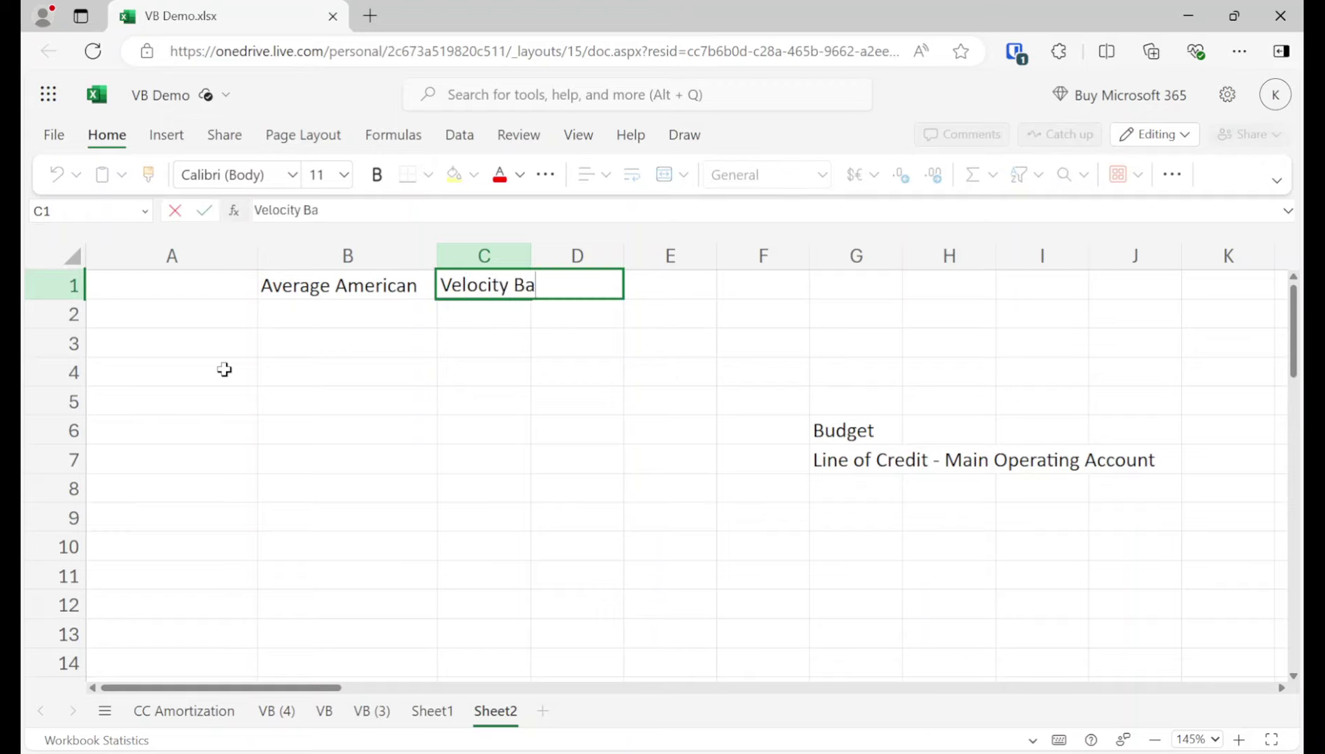
{"action": "type", "text": "nking"}
{"action": "key", "text": "Return"}
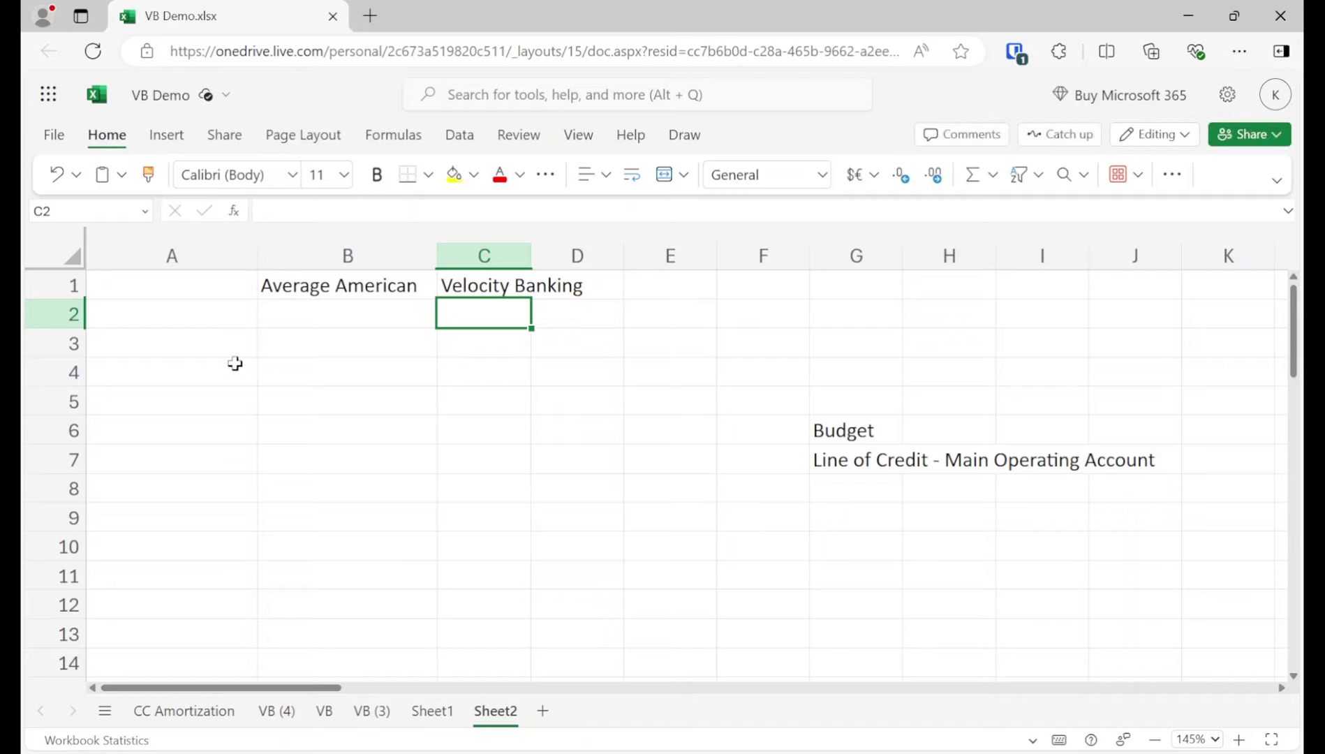
Widen column C and make the B1:C1 headers bold with a yellow fill.
{"action": "left_click_drag", "start_coordinate": [532, 255], "coordinate": [671, 255]}
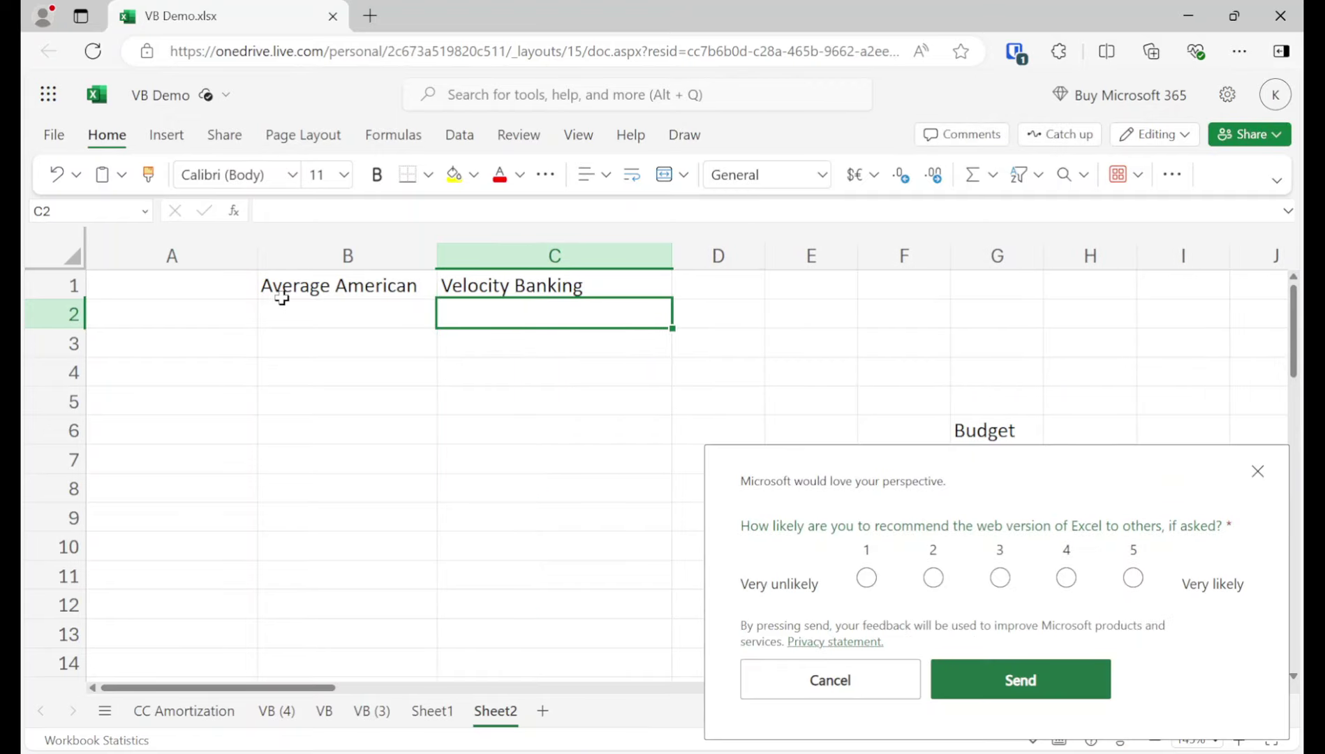
{"action": "left_click", "coordinate": [1256, 472]}
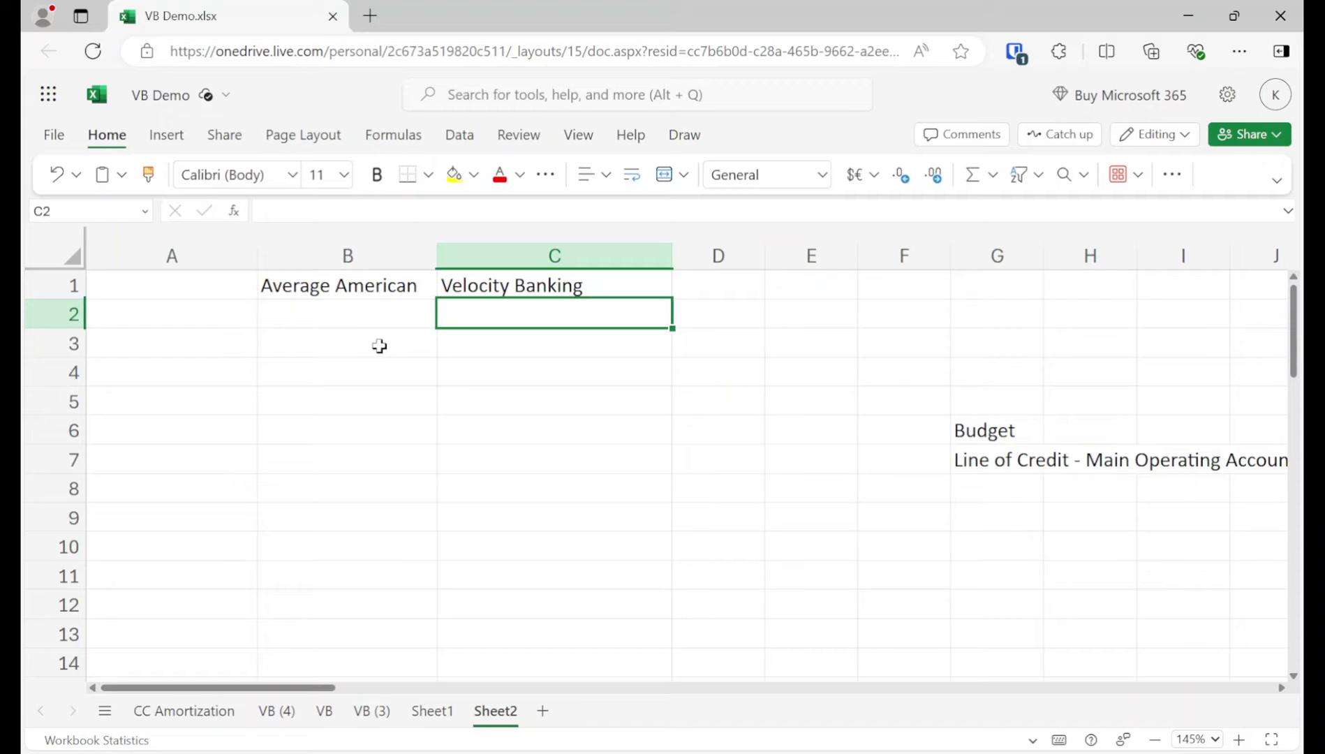
{"action": "left_click", "coordinate": [382, 285]}
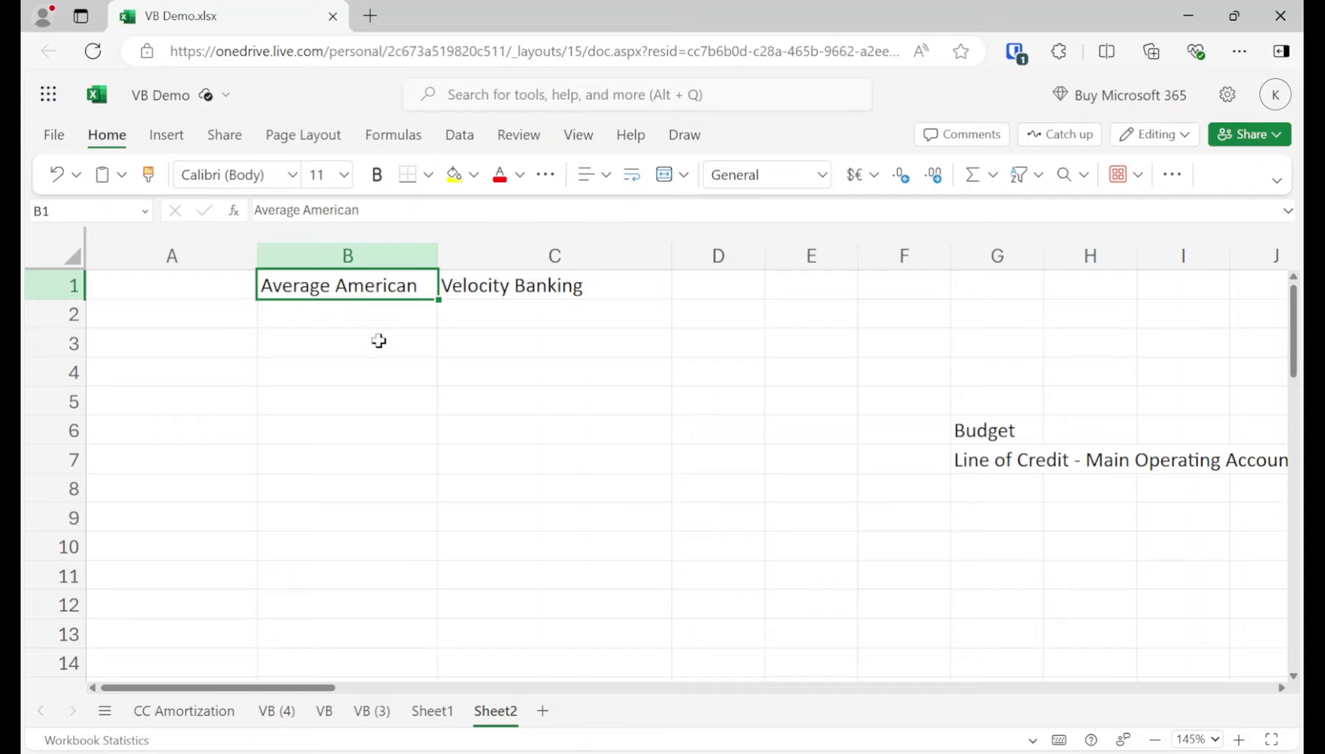
{"action": "key", "text": "shift+Right"}
{"action": "left_click", "coordinate": [377, 175]}
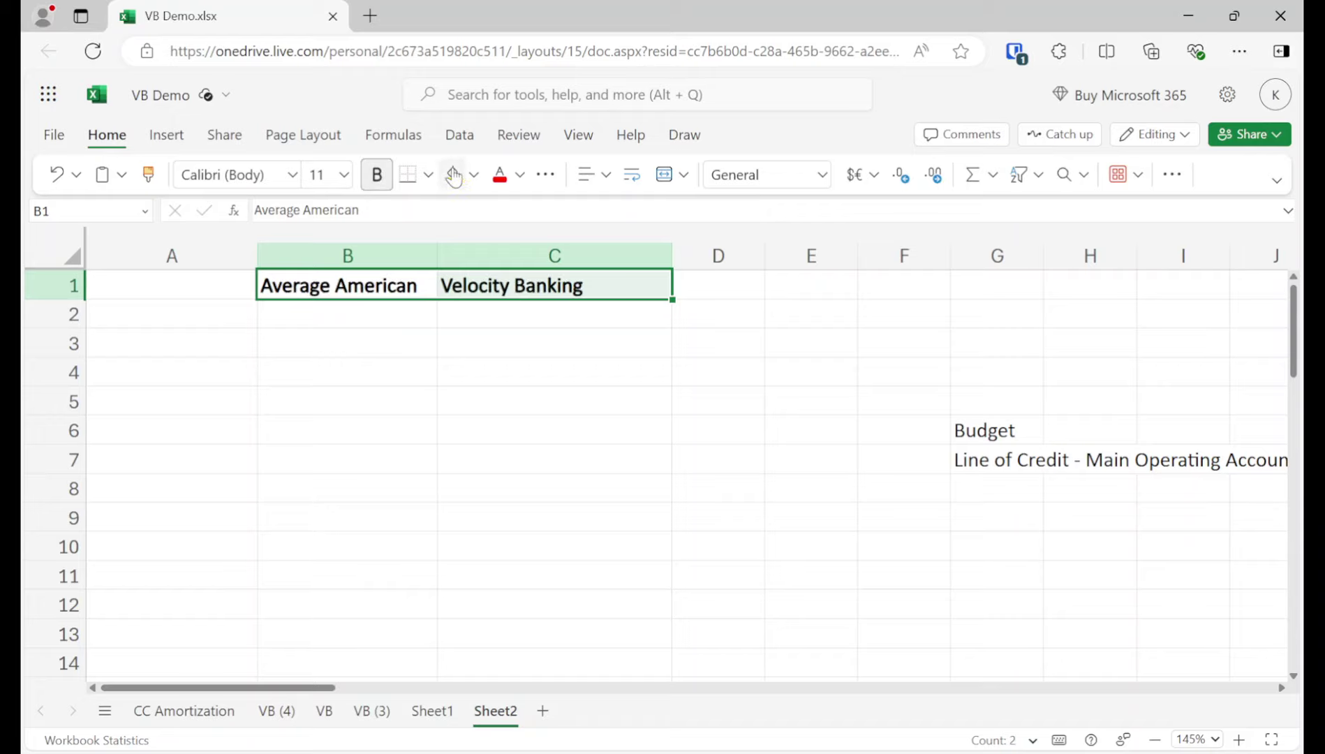
{"action": "left_click", "coordinate": [453, 174]}
Reselect B1:C1 to check the header formatting, then select A2.
{"action": "left_click", "coordinate": [373, 335]}
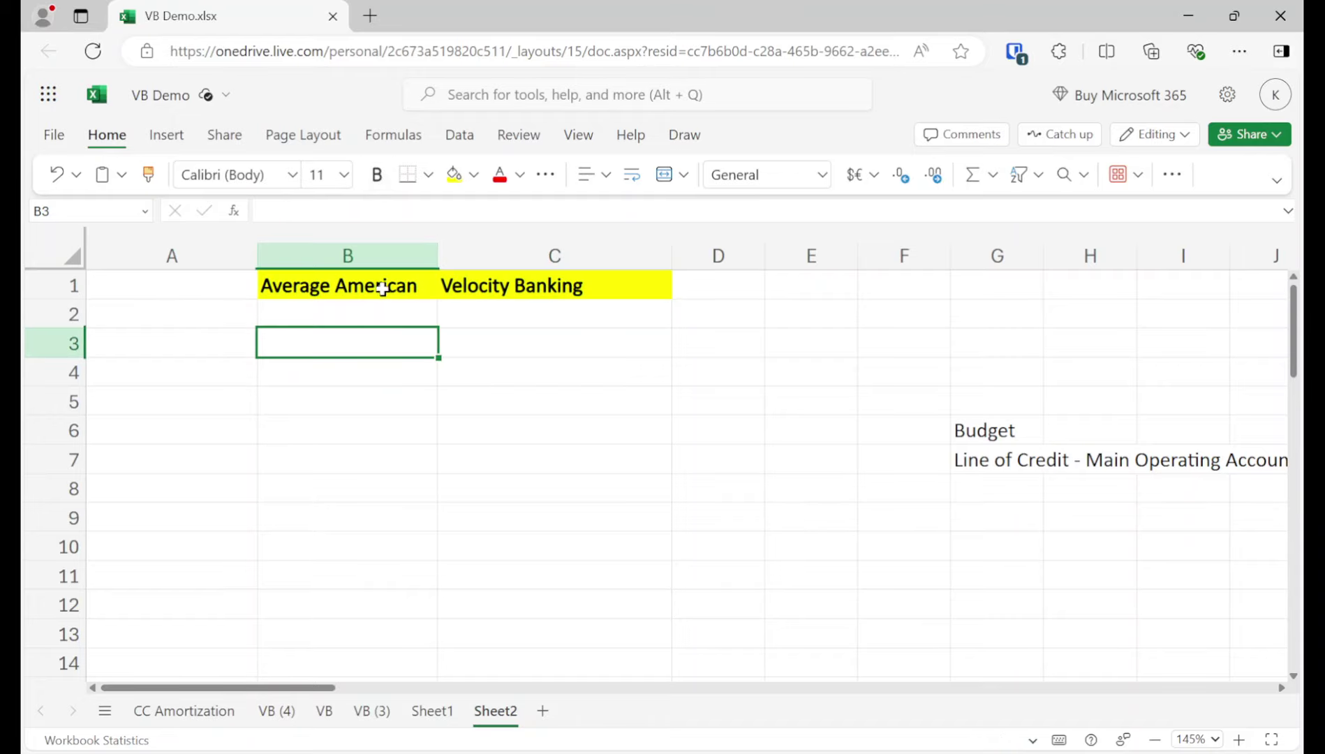
{"action": "left_click", "coordinate": [343, 286]}
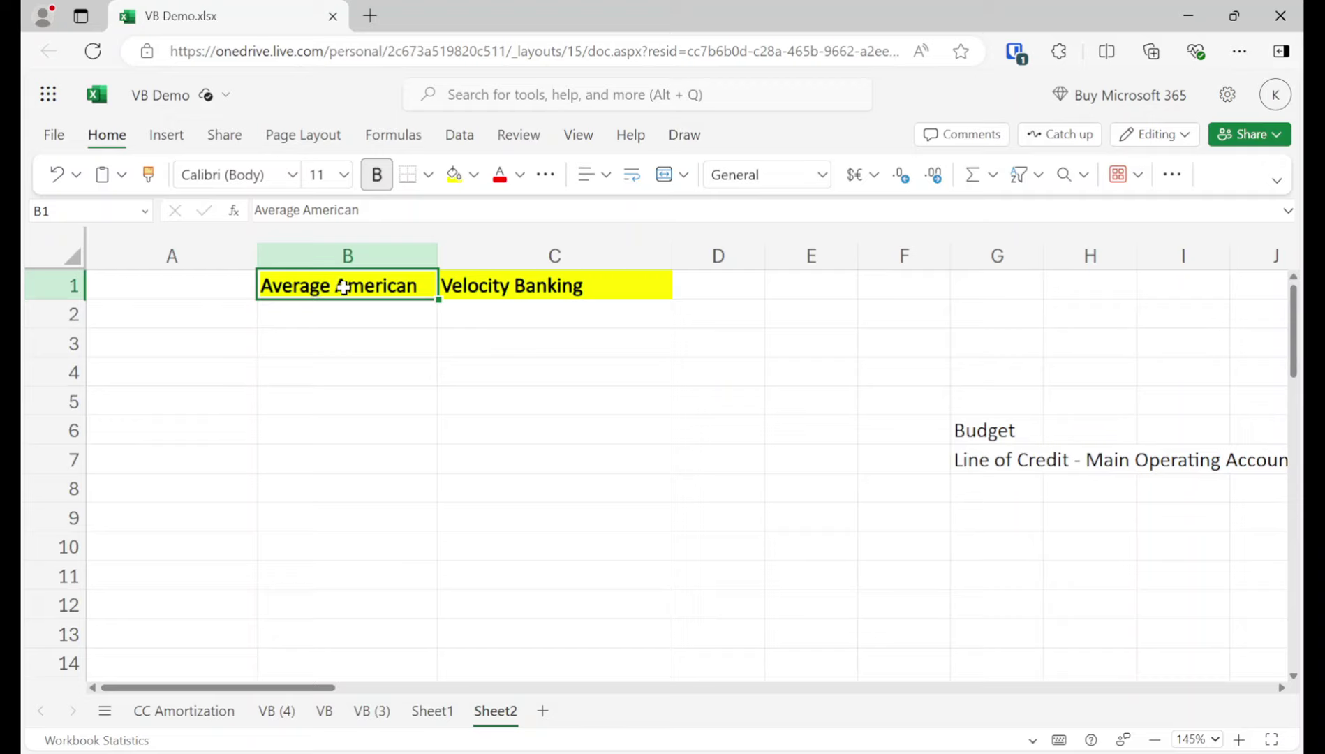
{"action": "key", "text": "shift+Right"}
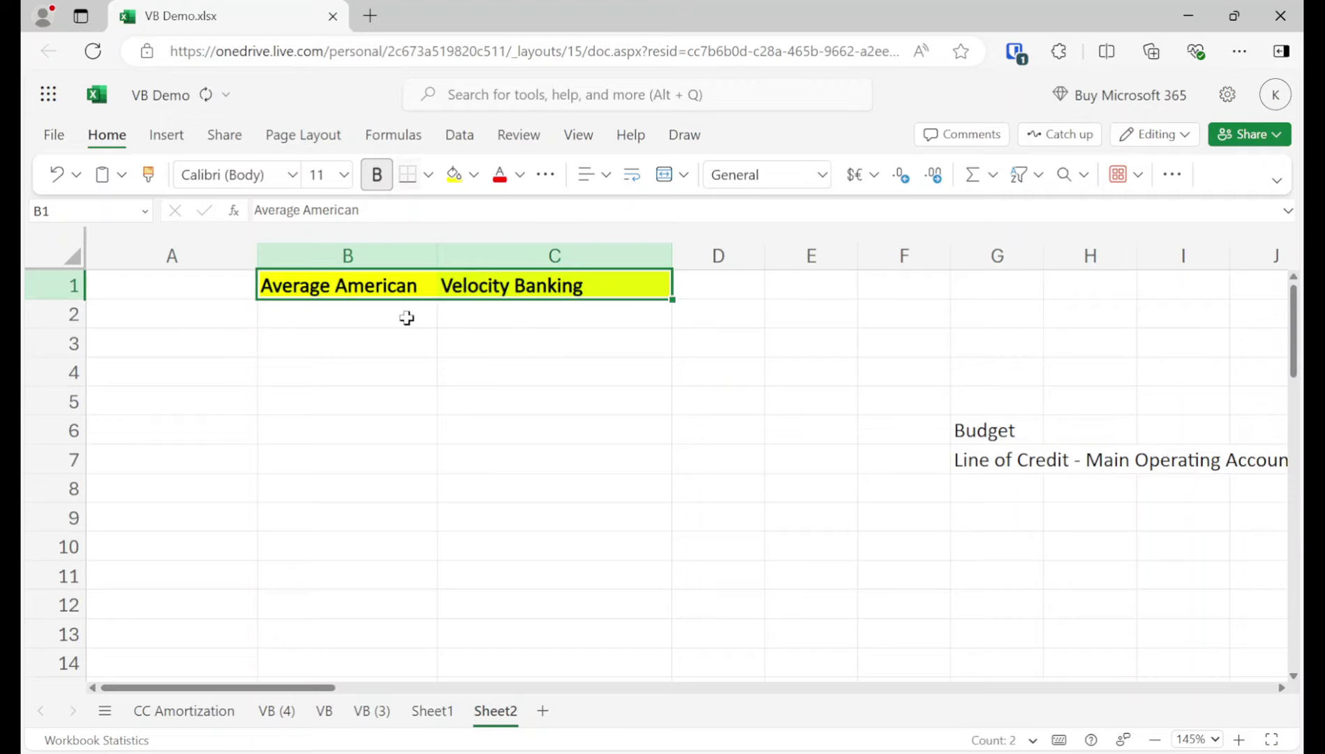
{"action": "left_click", "coordinate": [393, 364]}
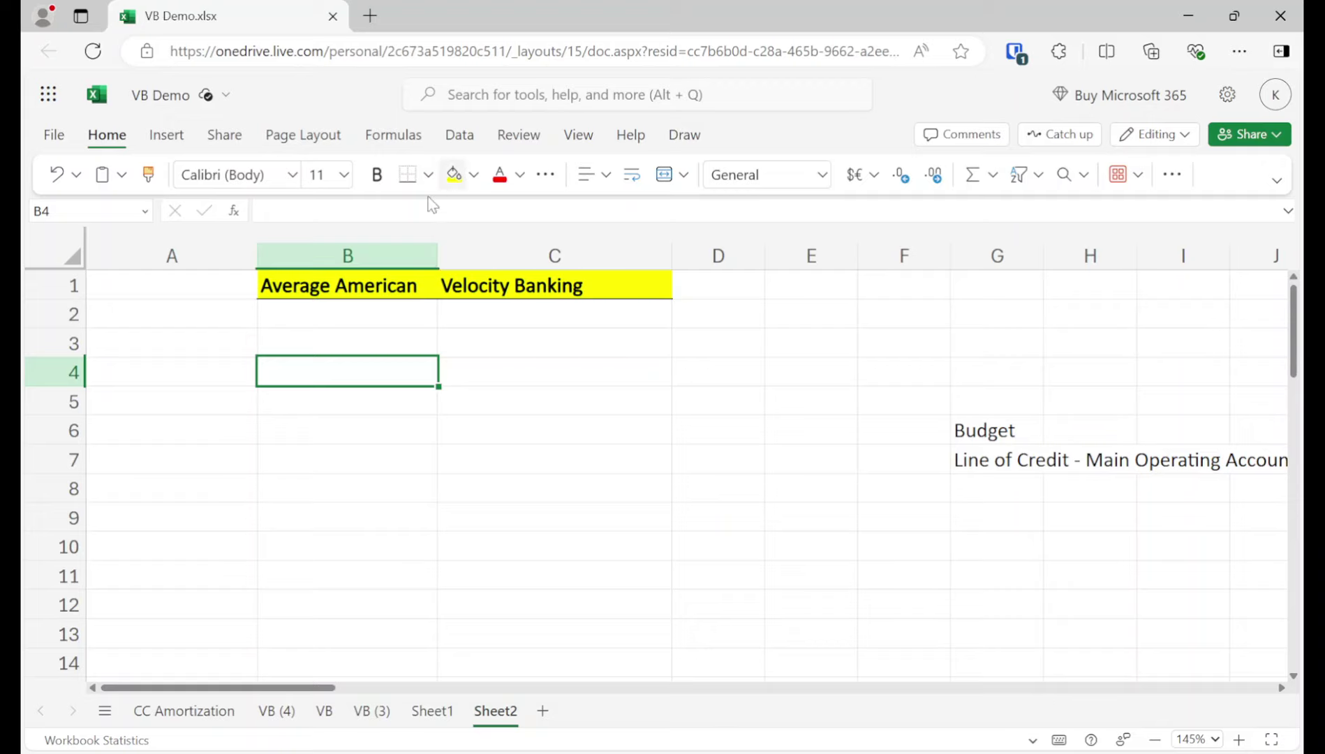
{"action": "left_click", "coordinate": [173, 315]}
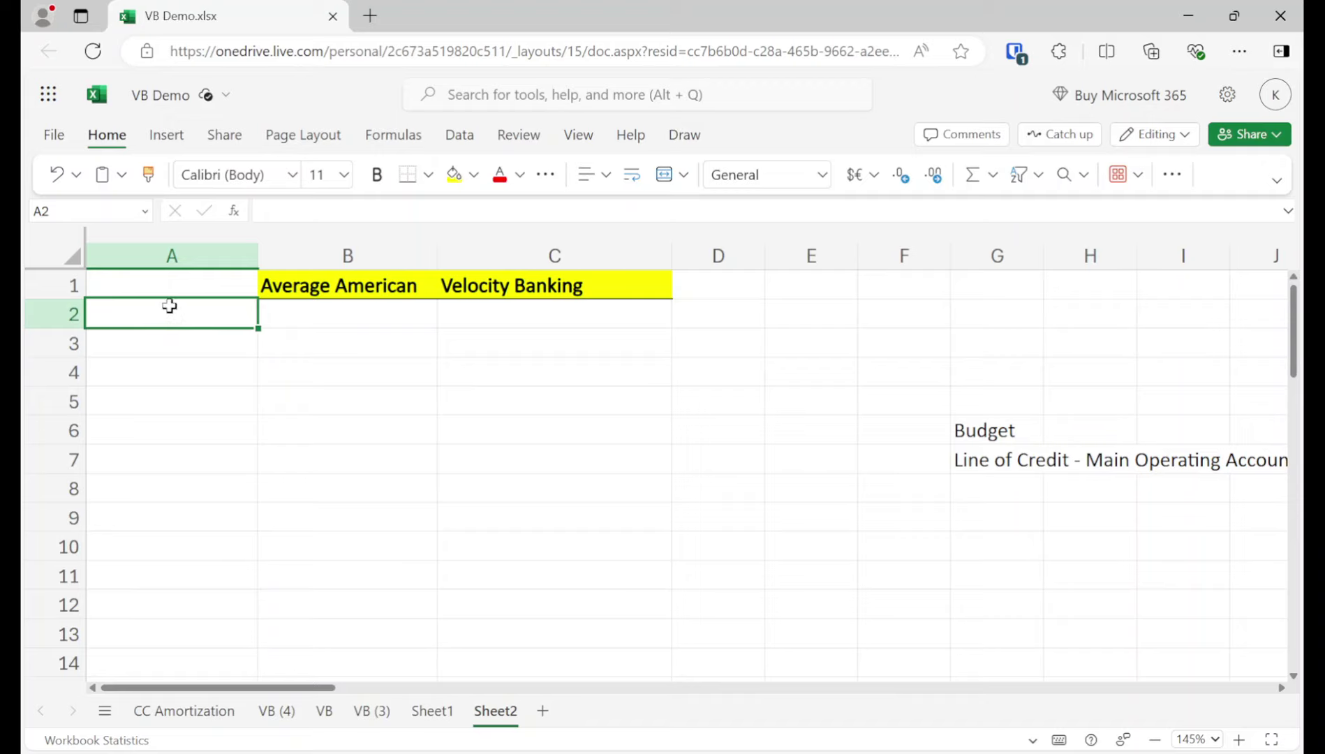
Type Income, Expenses and Savings into A2:A4.
{"action": "scroll", "coordinate": [172, 308], "scroll_direction": "up", "scroll_amount": 3}
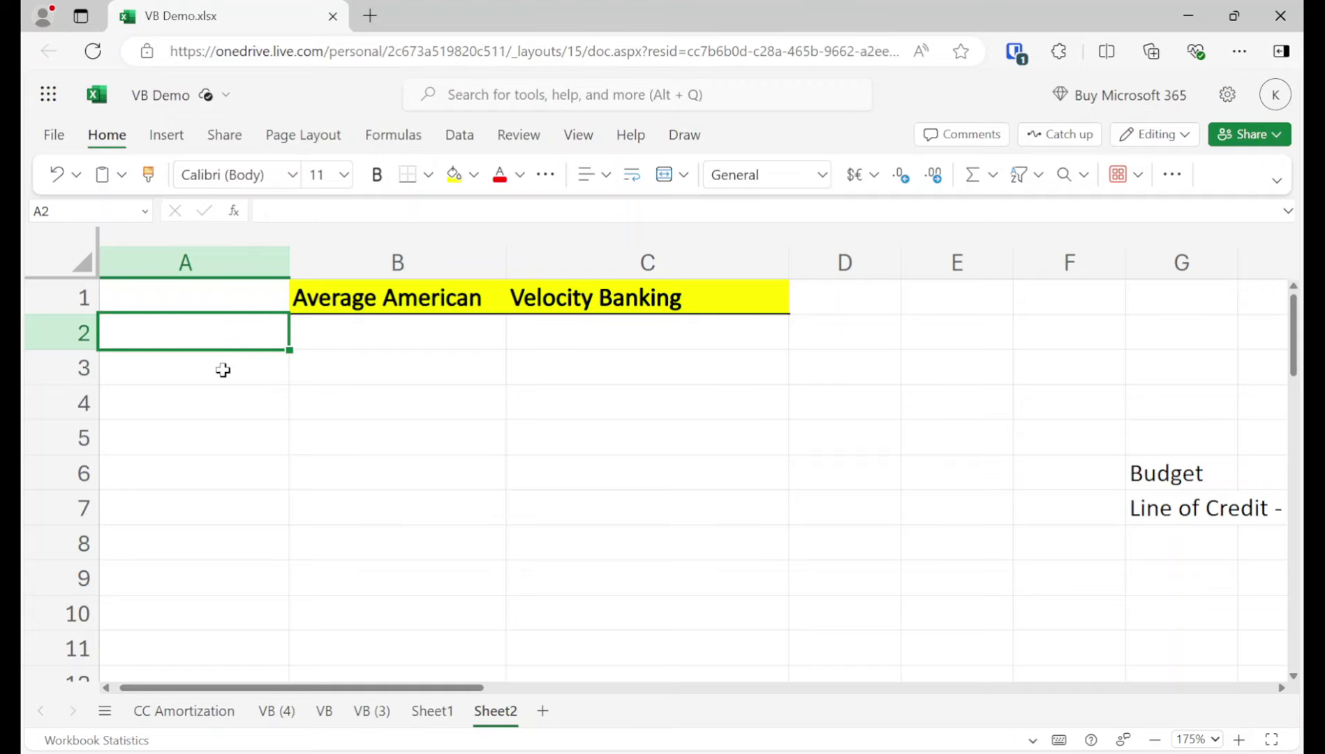
{"action": "type", "text": "Income"}
{"action": "key", "text": "Return"}
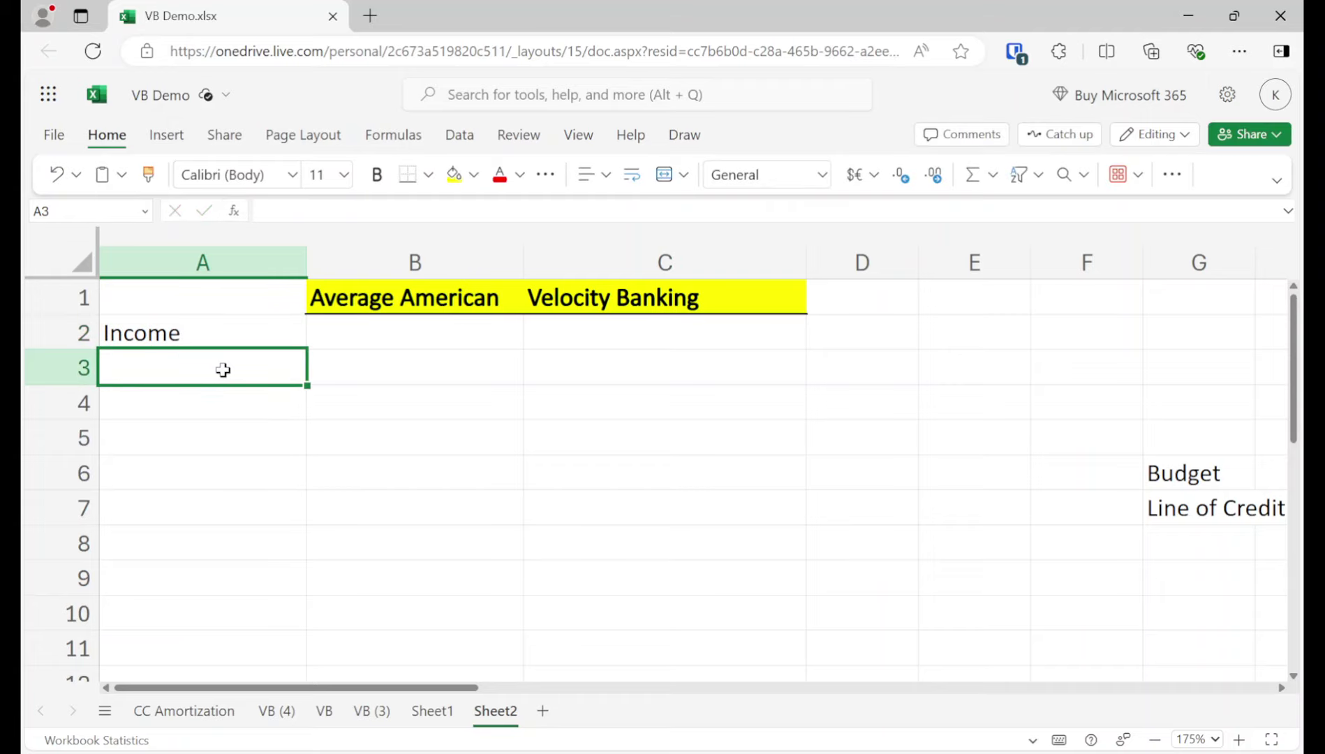
{"action": "type", "text": "Expenses"}
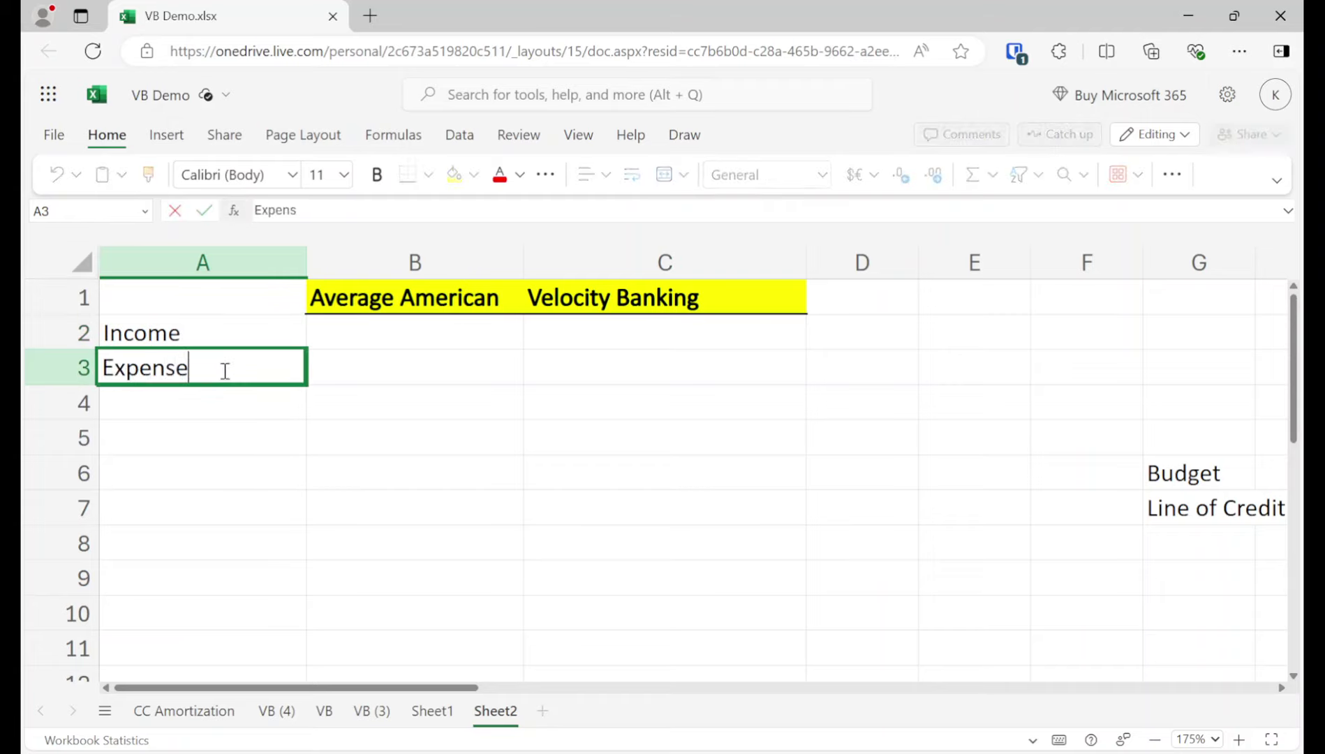
{"action": "key", "text": "Return"}
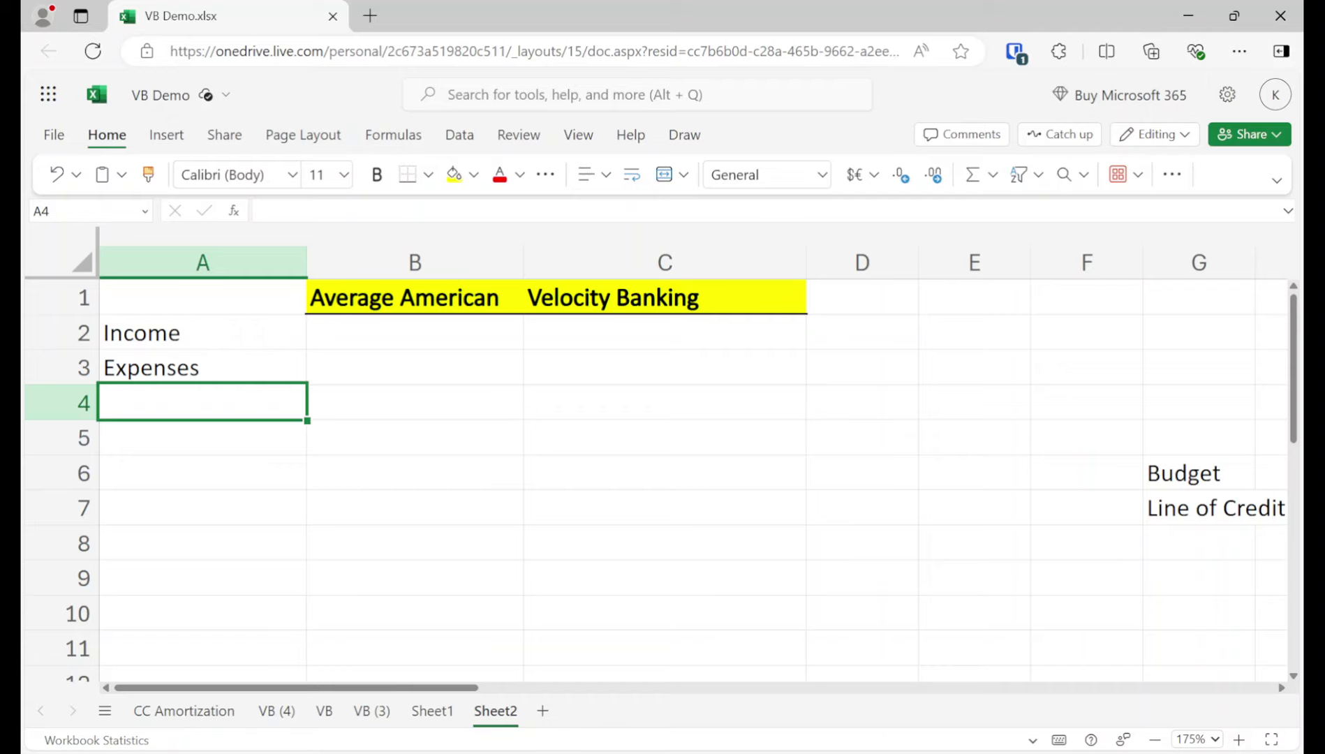
{"action": "type", "text": "Savings"}
{"action": "key", "text": "Return"}
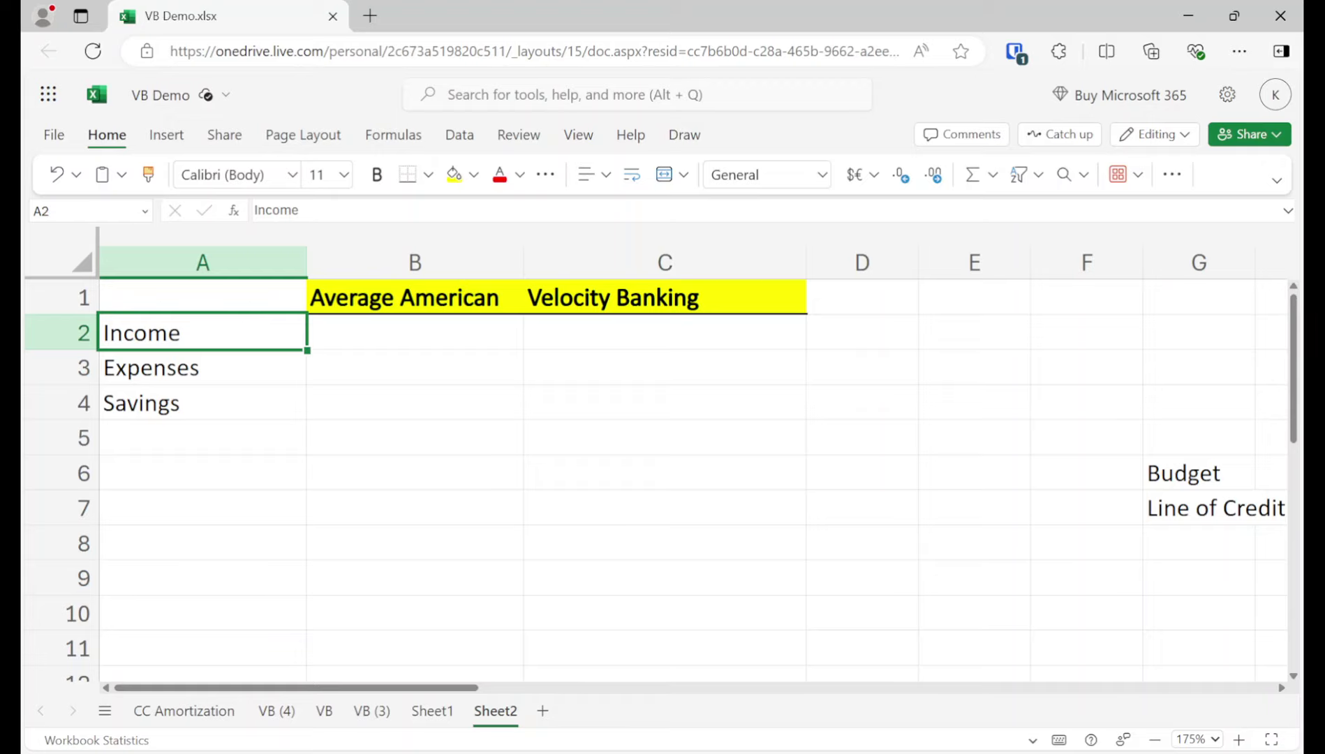
Copy the three labels into D2:D4 and add 'Cash Flow' in D5.
{"action": "key", "text": "shift+Down"}
{"action": "key", "text": "shift+Down"}
{"action": "key", "text": "ctrl+c"}
{"action": "key", "text": "Right"}
{"action": "key", "text": "Right"}
{"action": "key", "text": "Right"}
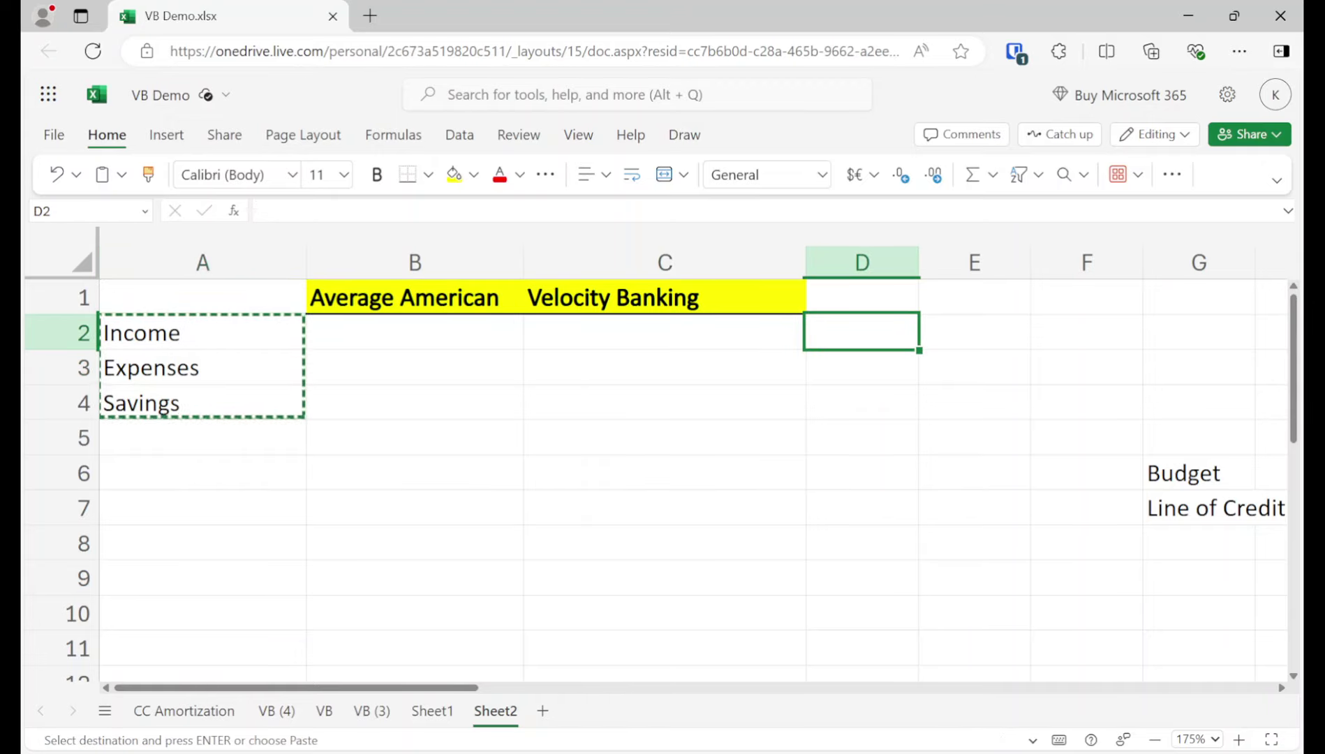
{"action": "key", "text": "ctrl+v"}
{"action": "left_click", "coordinate": [414, 332]}
{"action": "left_click", "coordinate": [665, 368]}
{"action": "left_click", "coordinate": [862, 438]}
{"action": "type", "text": "Ca"}
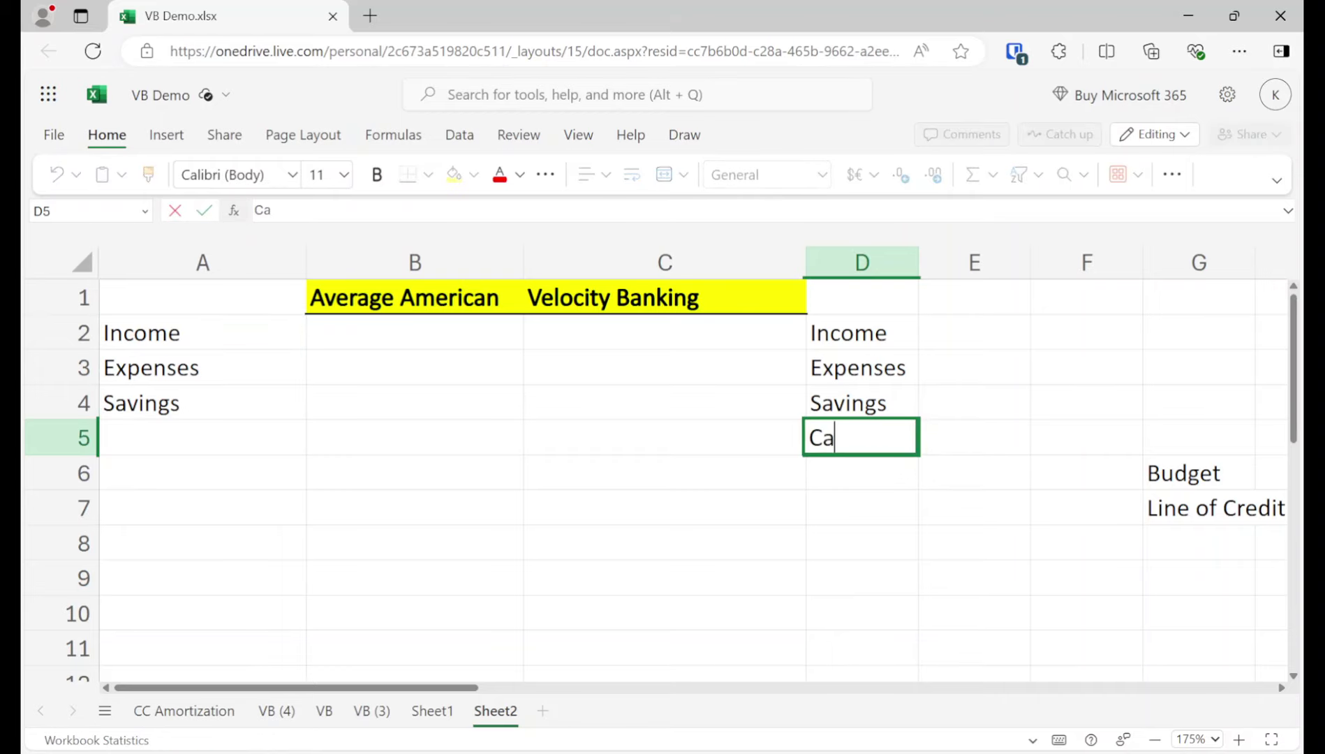
{"action": "type", "text": "sh Flow"}
{"action": "key", "text": "Return"}
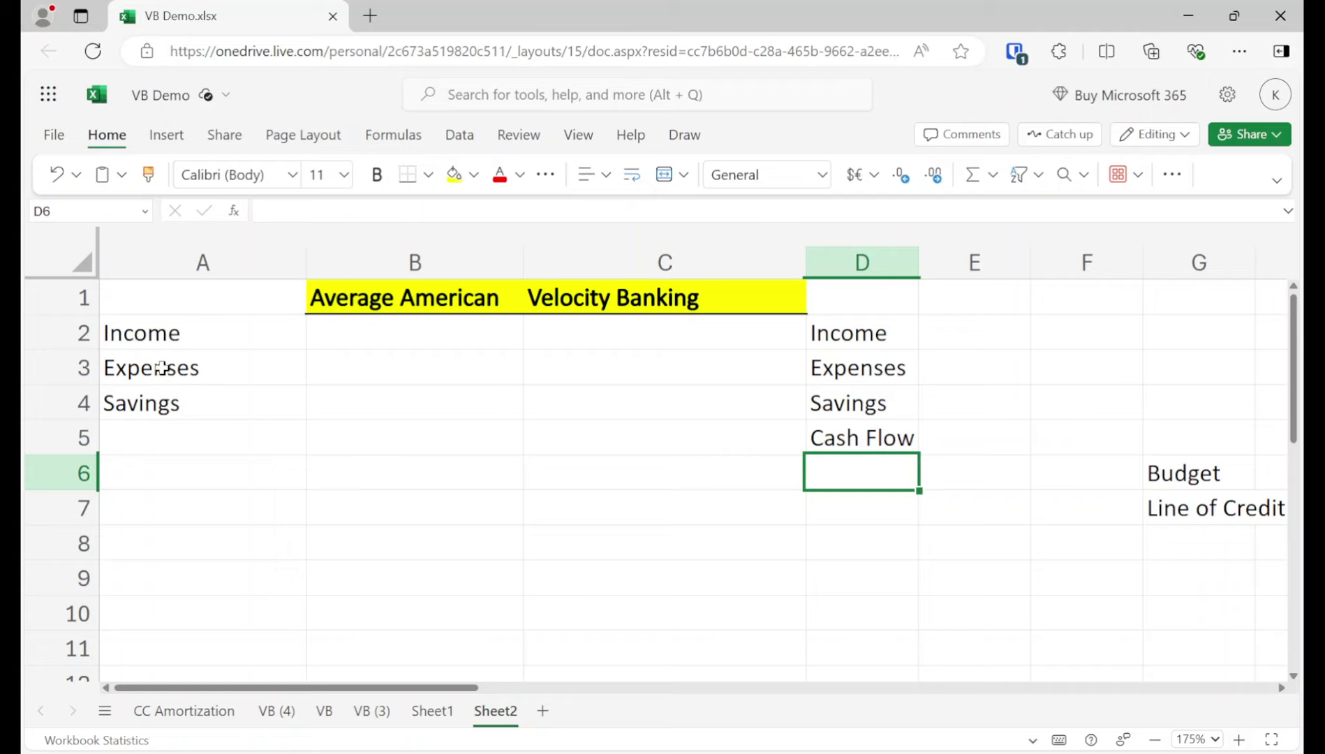
Enter 5000 as the Average American income in B2.
{"action": "left_click", "coordinate": [310, 333]}
{"action": "type", "text": "5000"}
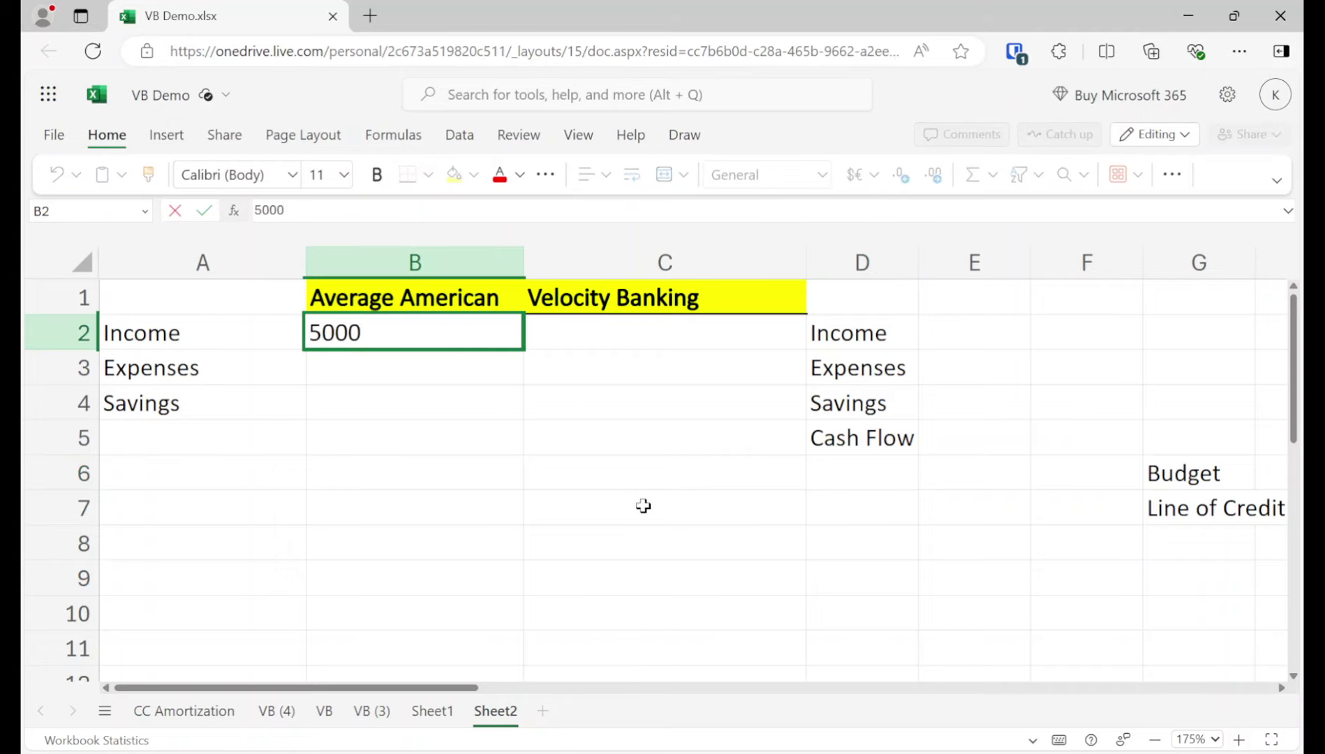
{"action": "key", "text": "Return"}
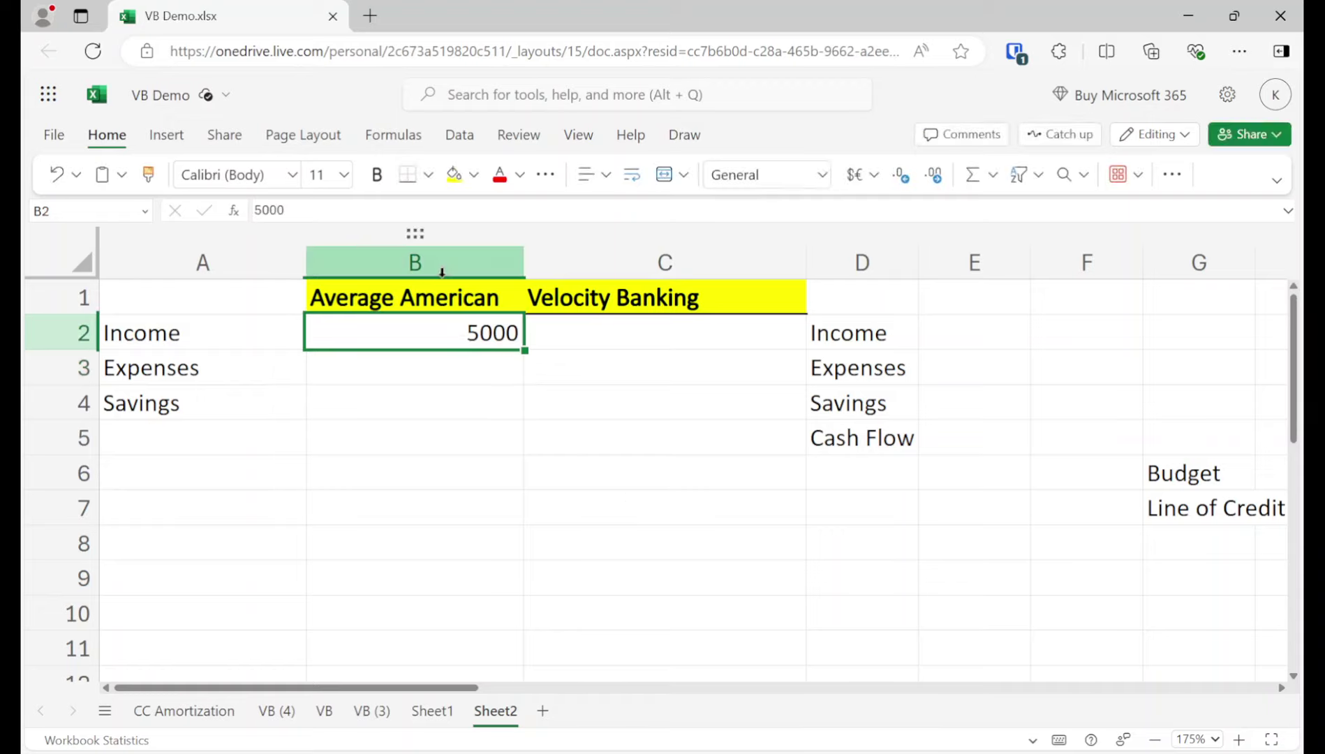
Apply the Currency number format to columns B and C via Format Cells.
{"action": "left_click", "coordinate": [414, 264]}
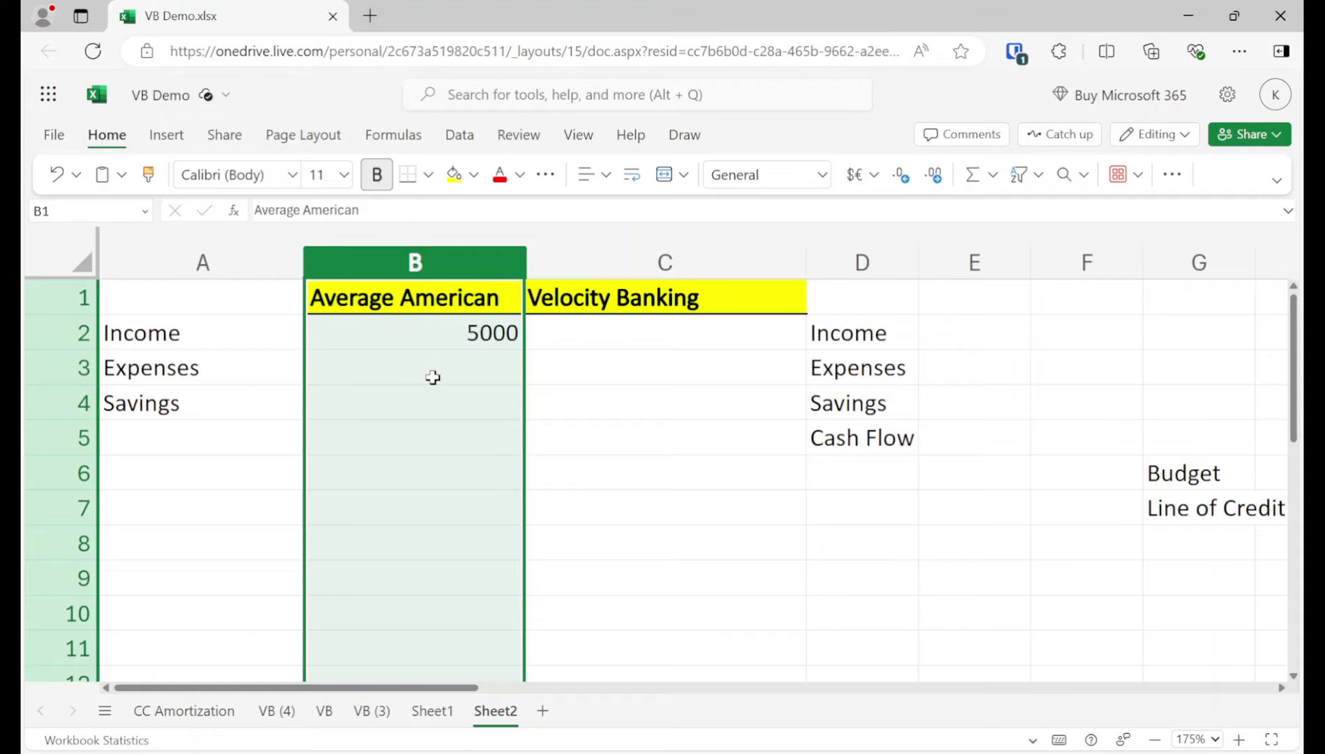
{"action": "left_click", "coordinate": [612, 264], "text": "ctrl"}
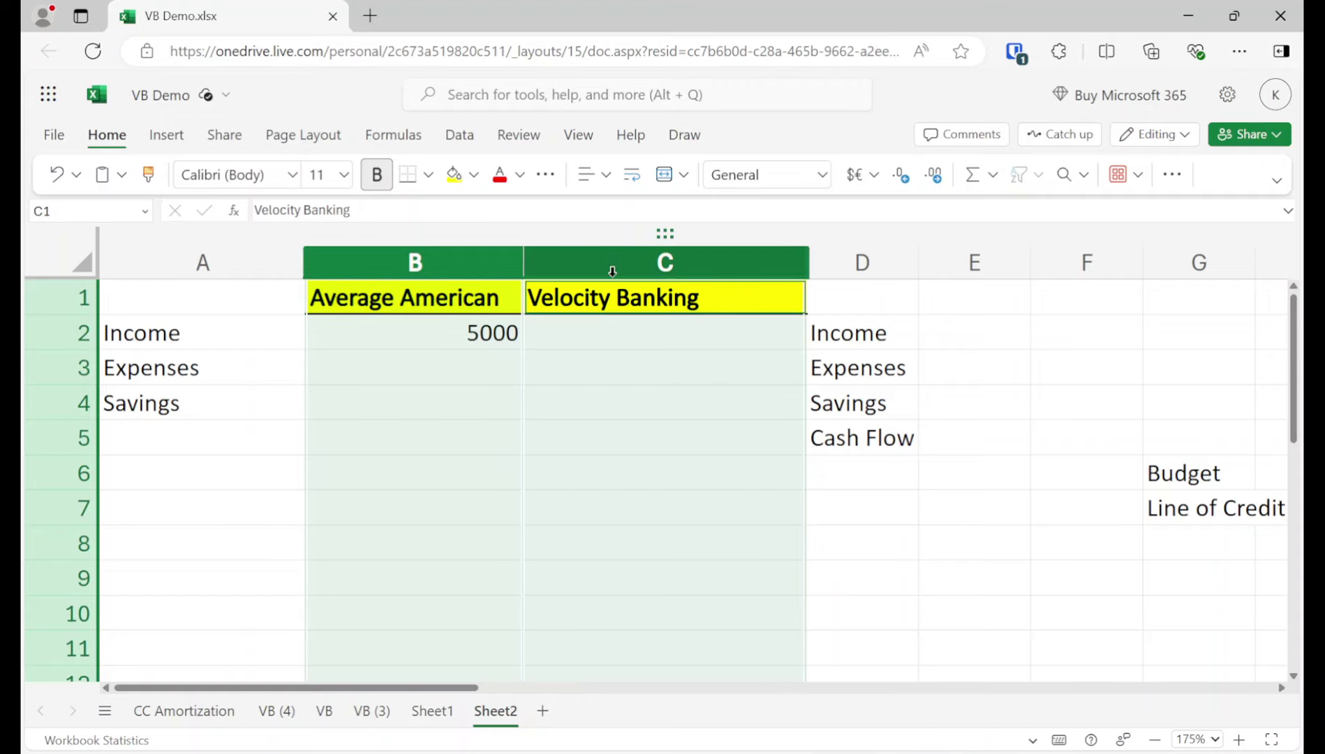
{"action": "right_click", "coordinate": [456, 439]}
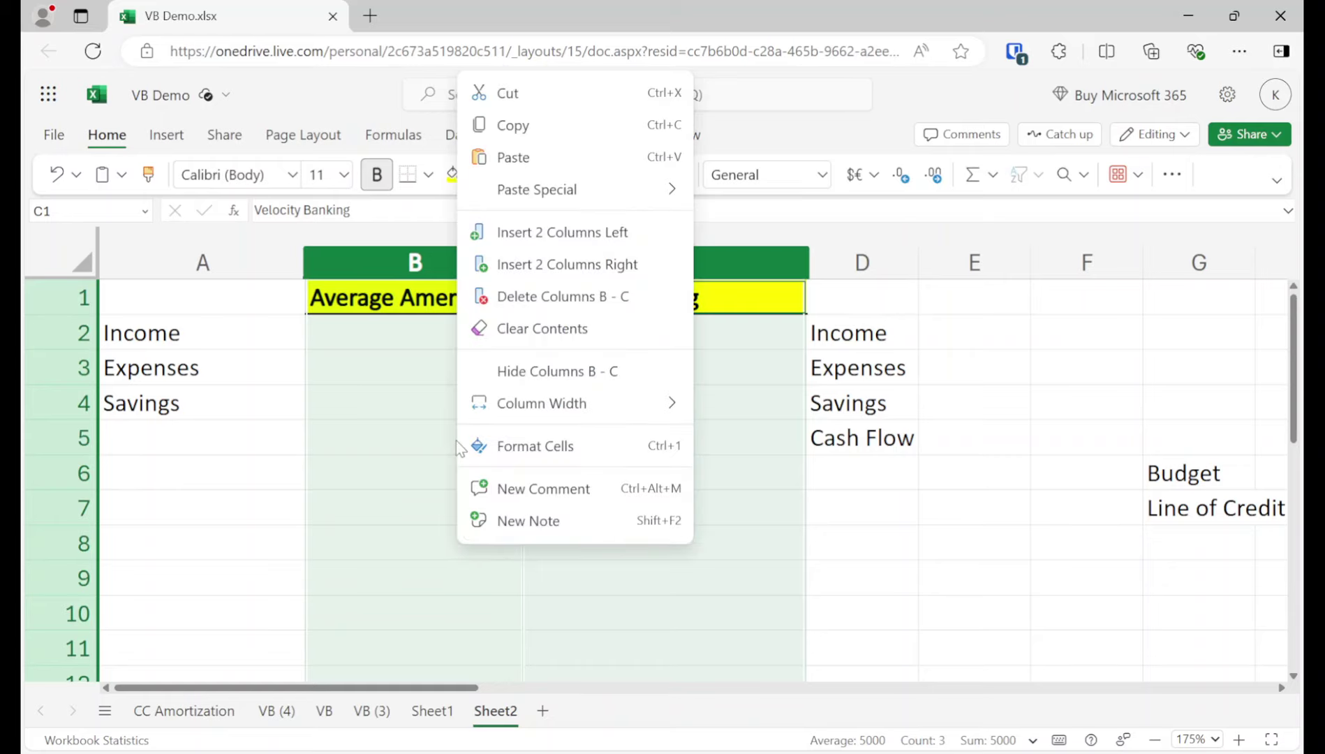
{"action": "left_click", "coordinate": [527, 449]}
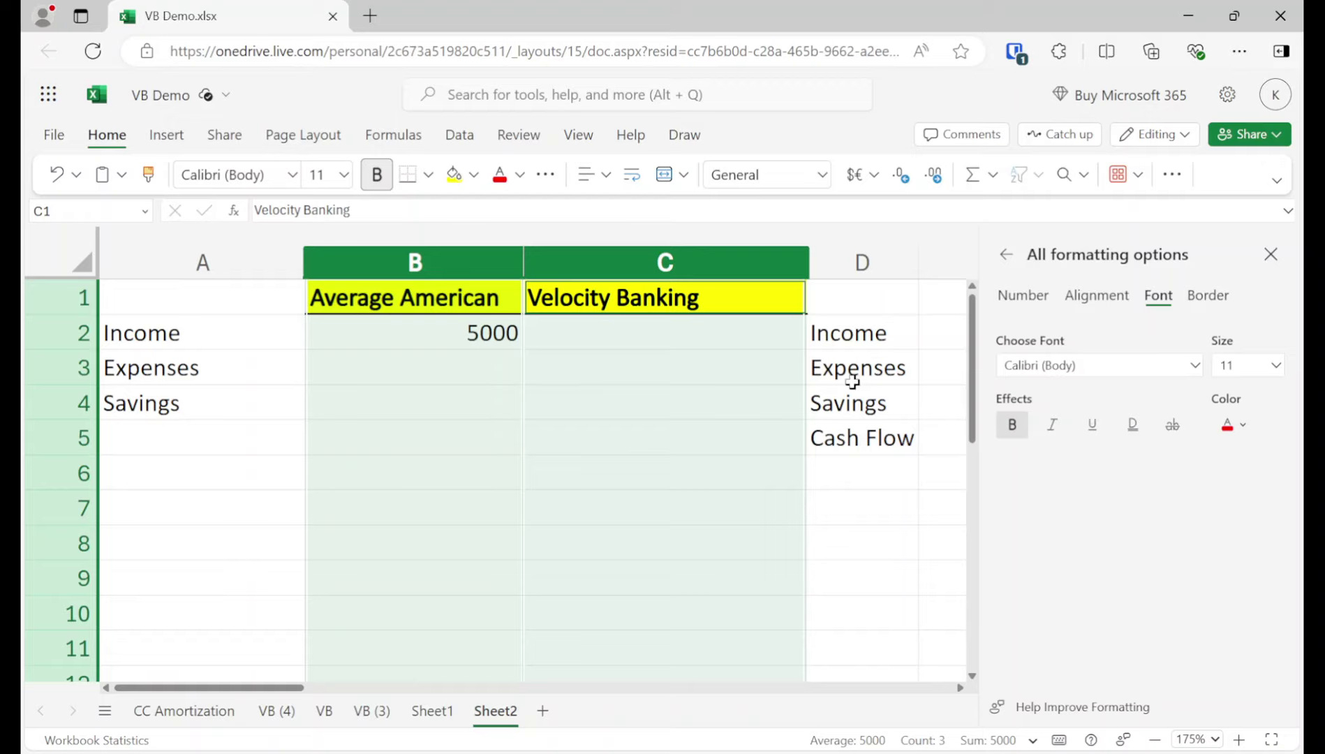
{"action": "left_click", "coordinate": [1022, 295]}
{"action": "left_click", "coordinate": [1056, 386]}
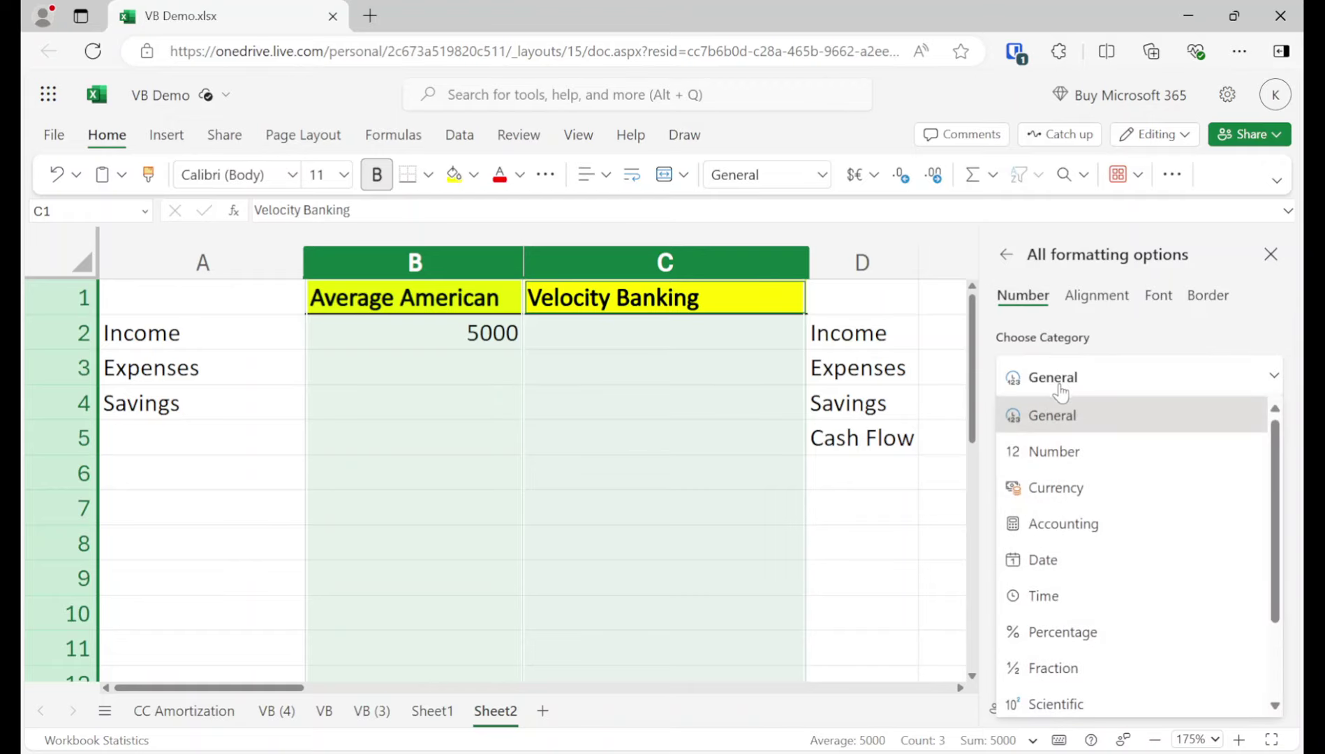
{"action": "left_click", "coordinate": [1072, 483]}
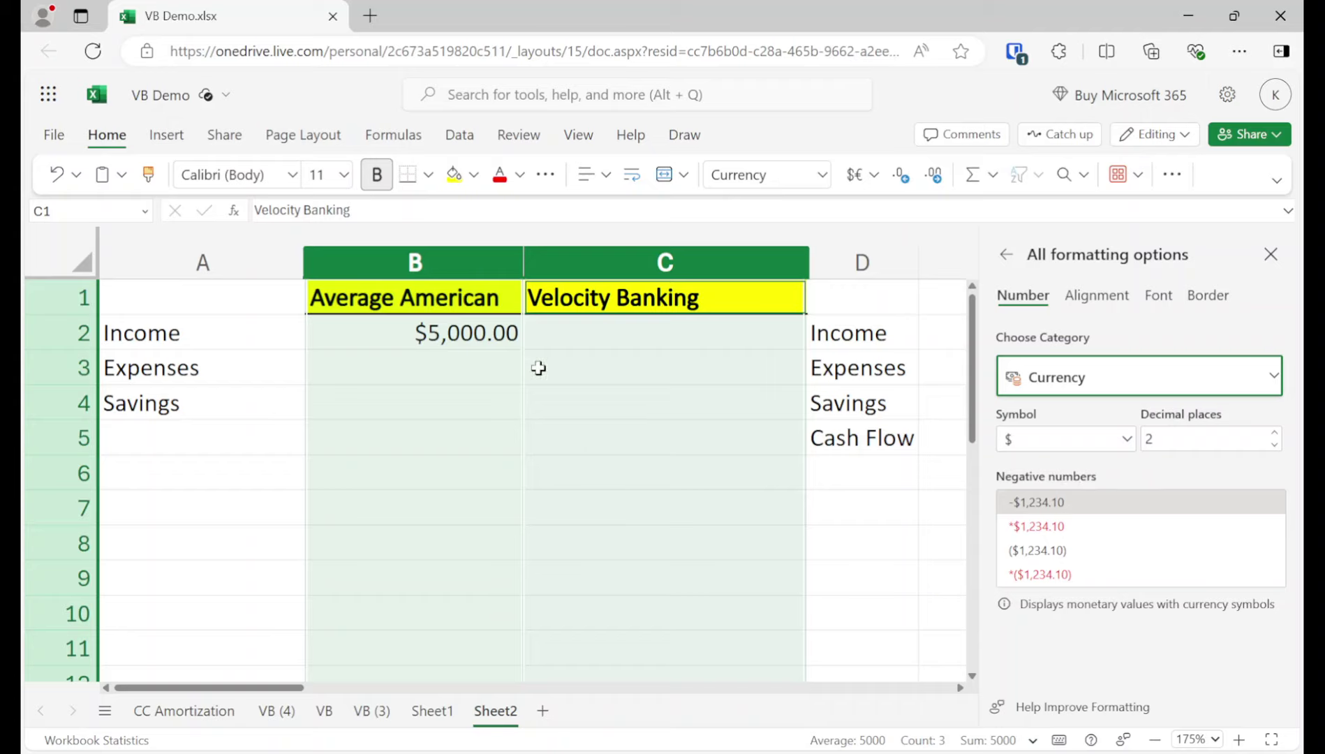
{"action": "left_click", "coordinate": [1272, 258]}
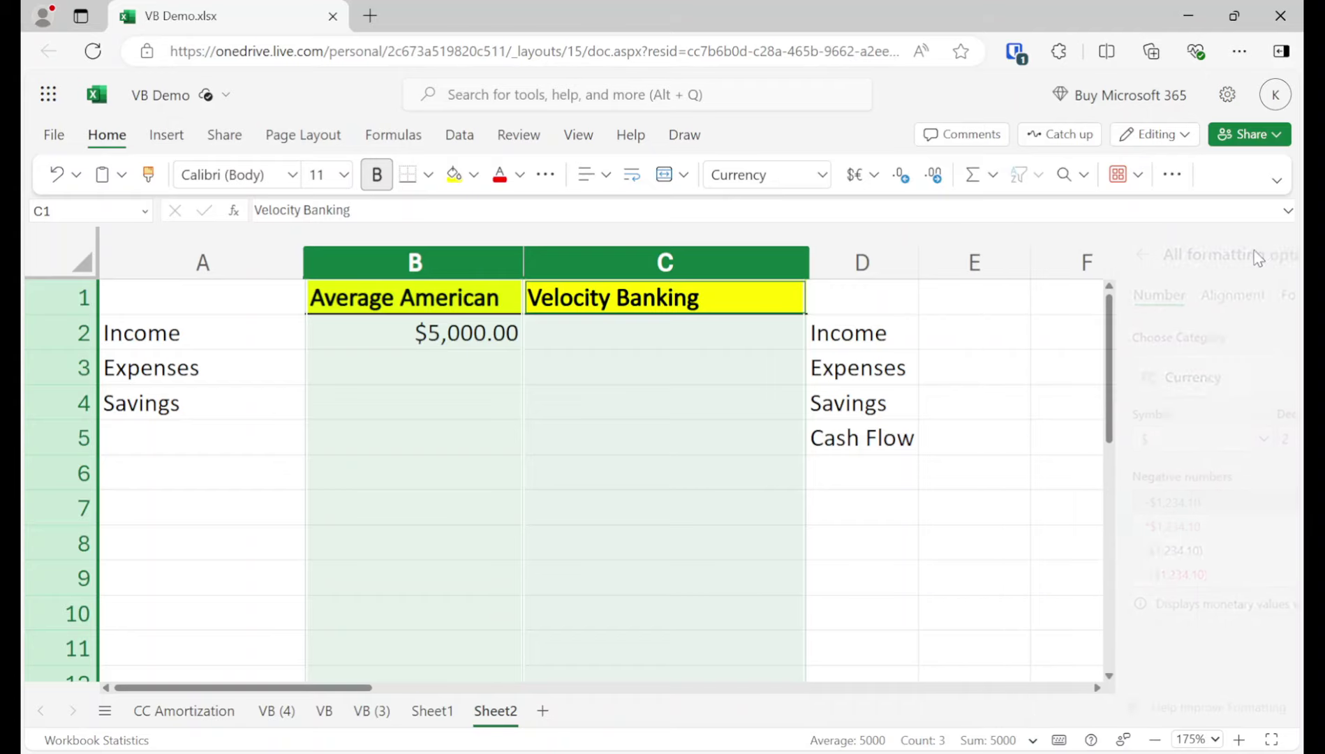
{"action": "left_click", "coordinate": [382, 427]}
{"action": "left_click", "coordinate": [395, 395]}
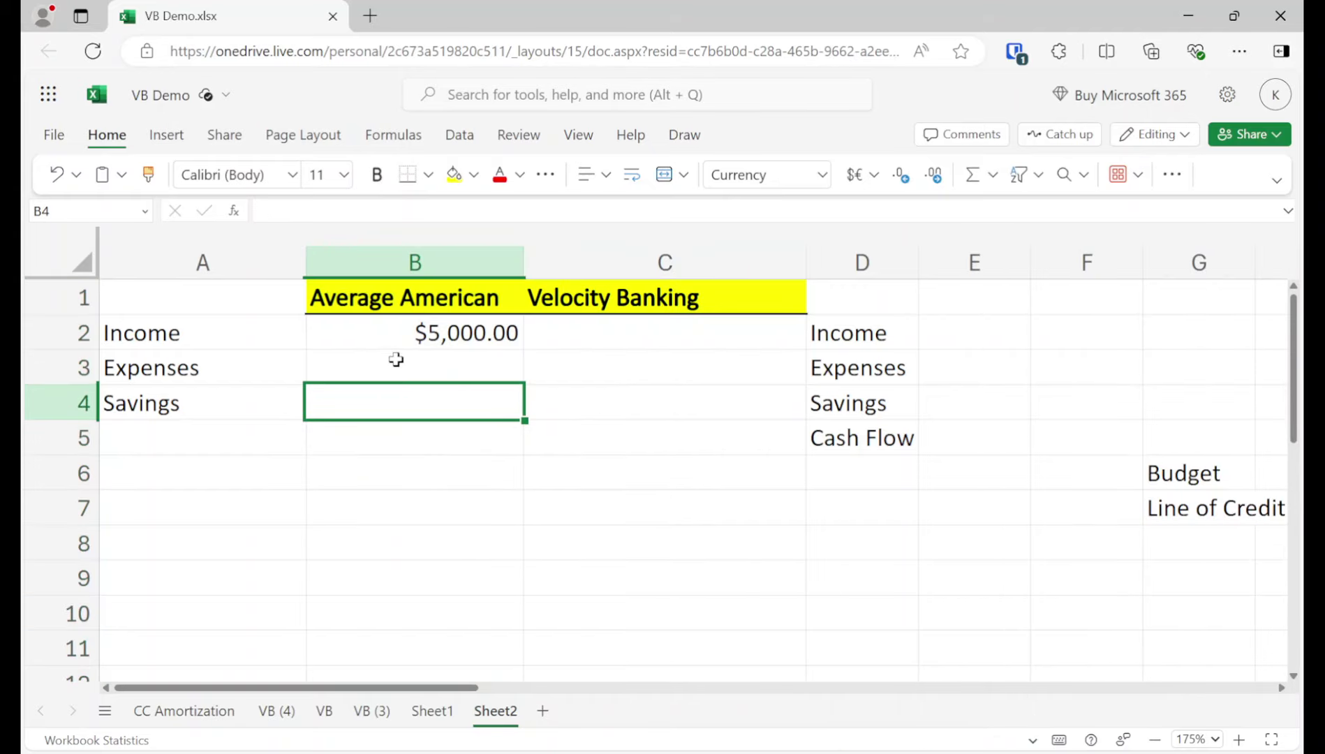
Copy the yellow B1 heading into A6, retitle it 'Expense Breakdown', and widen column A.
{"action": "left_click", "coordinate": [395, 359]}
{"action": "left_click", "coordinate": [401, 305]}
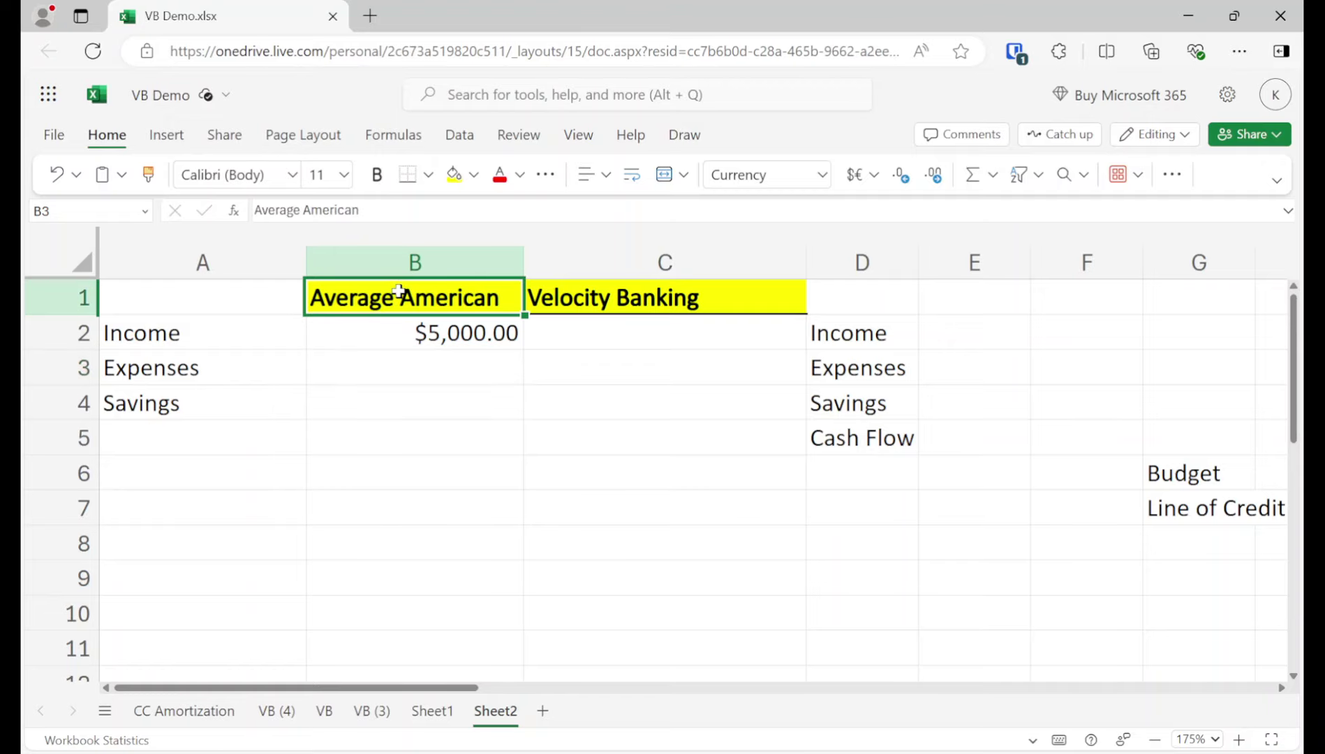
{"action": "key", "text": "ctrl+c"}
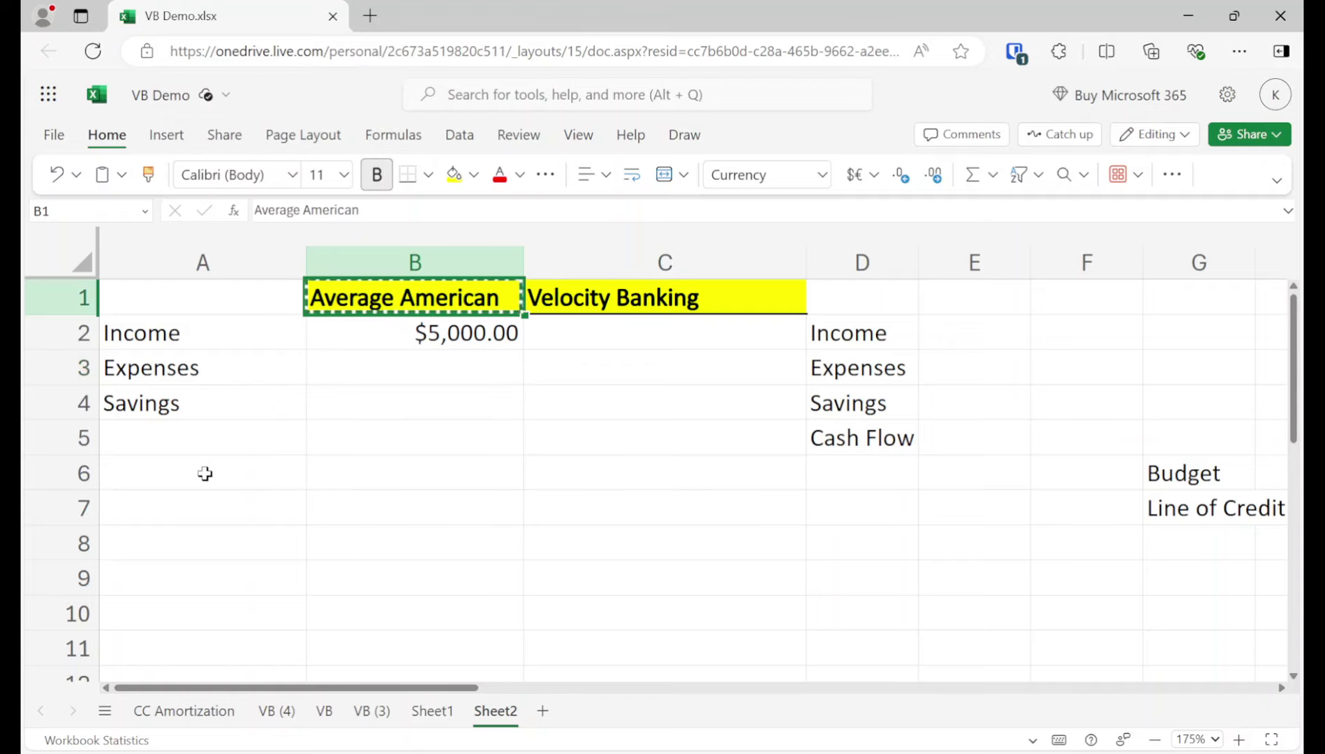
{"action": "left_click", "coordinate": [195, 483]}
{"action": "key", "text": "ctrl+v"}
{"action": "type", "text": "E"}
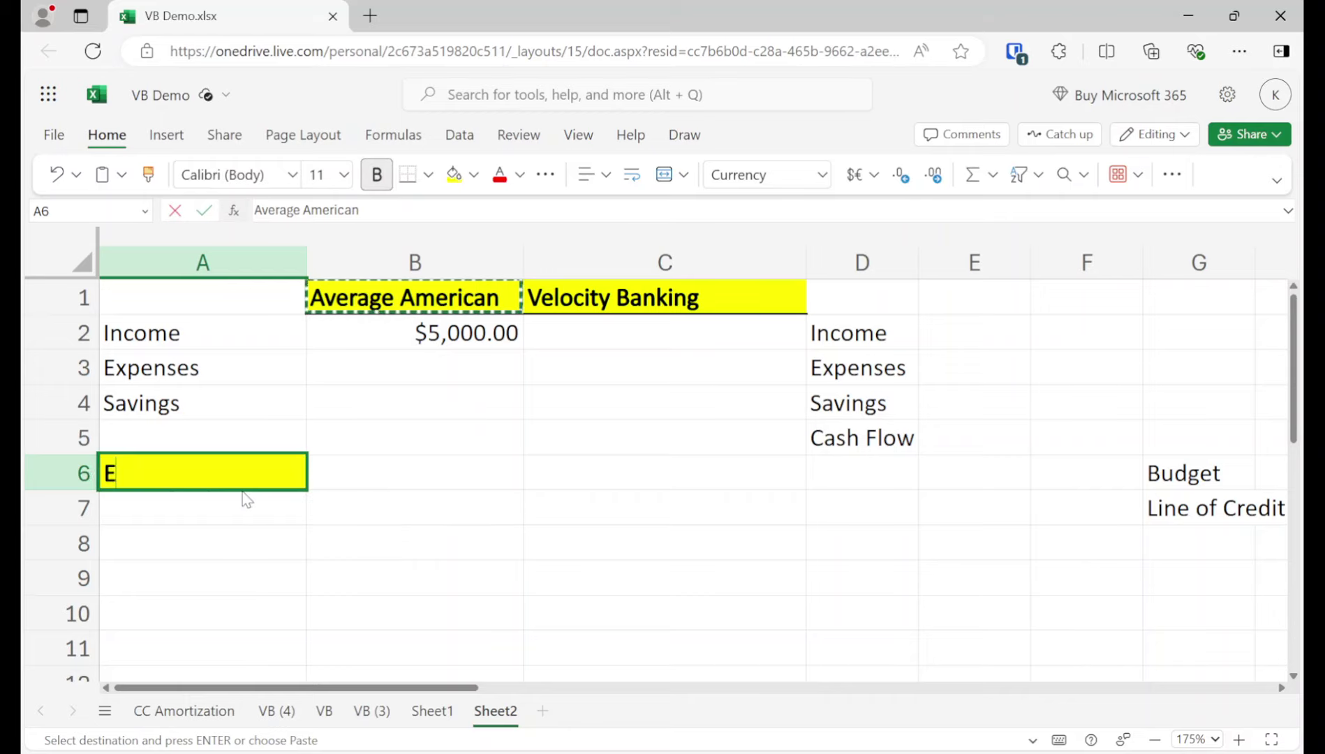
{"action": "type", "text": "xpense Breakdown"}
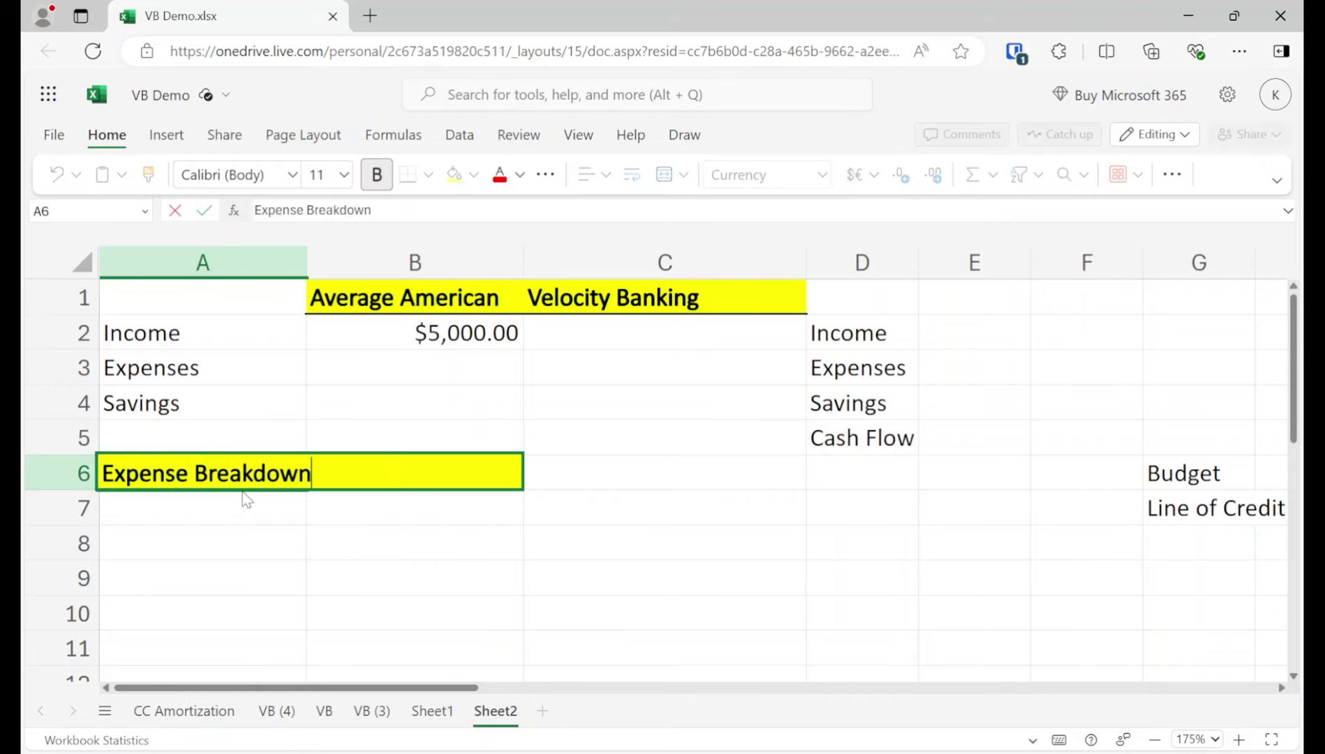
{"action": "key", "text": "Return"}
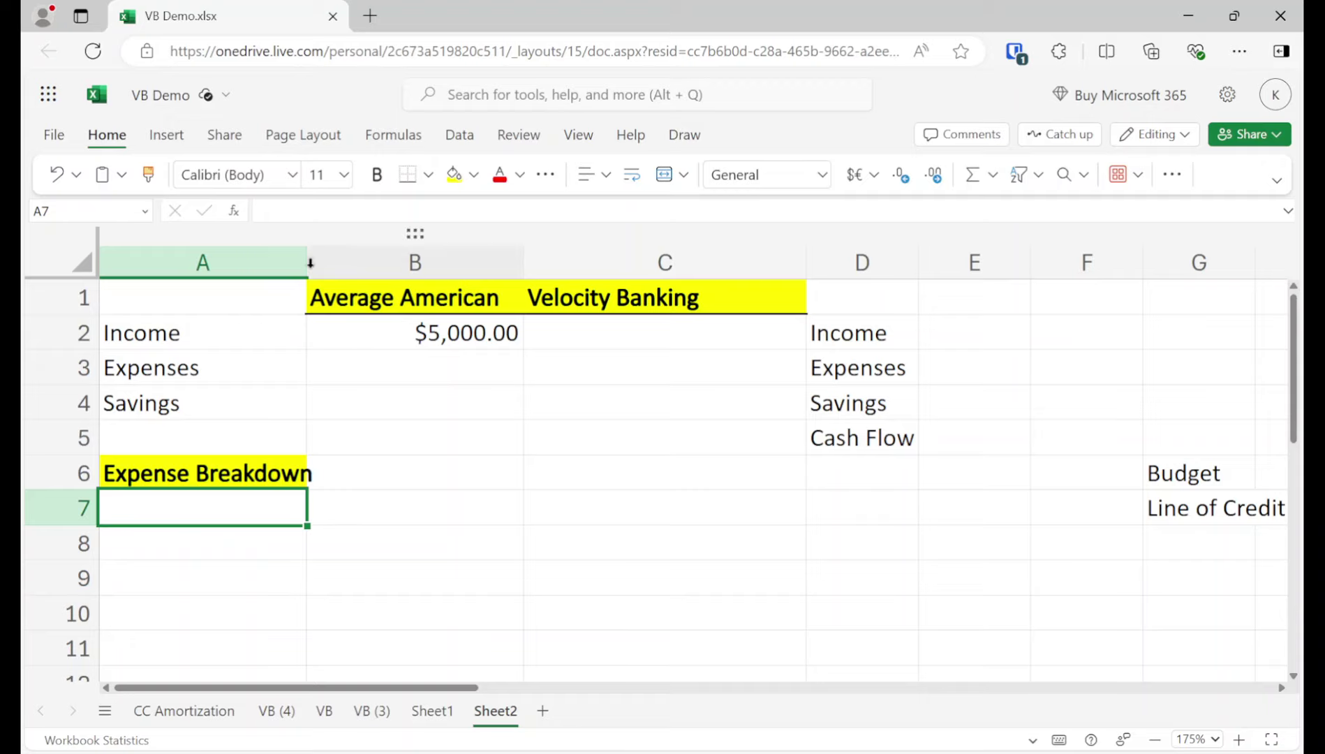
{"action": "left_click_drag", "start_coordinate": [308, 263], "coordinate": [326, 262]}
{"action": "left_click", "coordinate": [424, 297]}
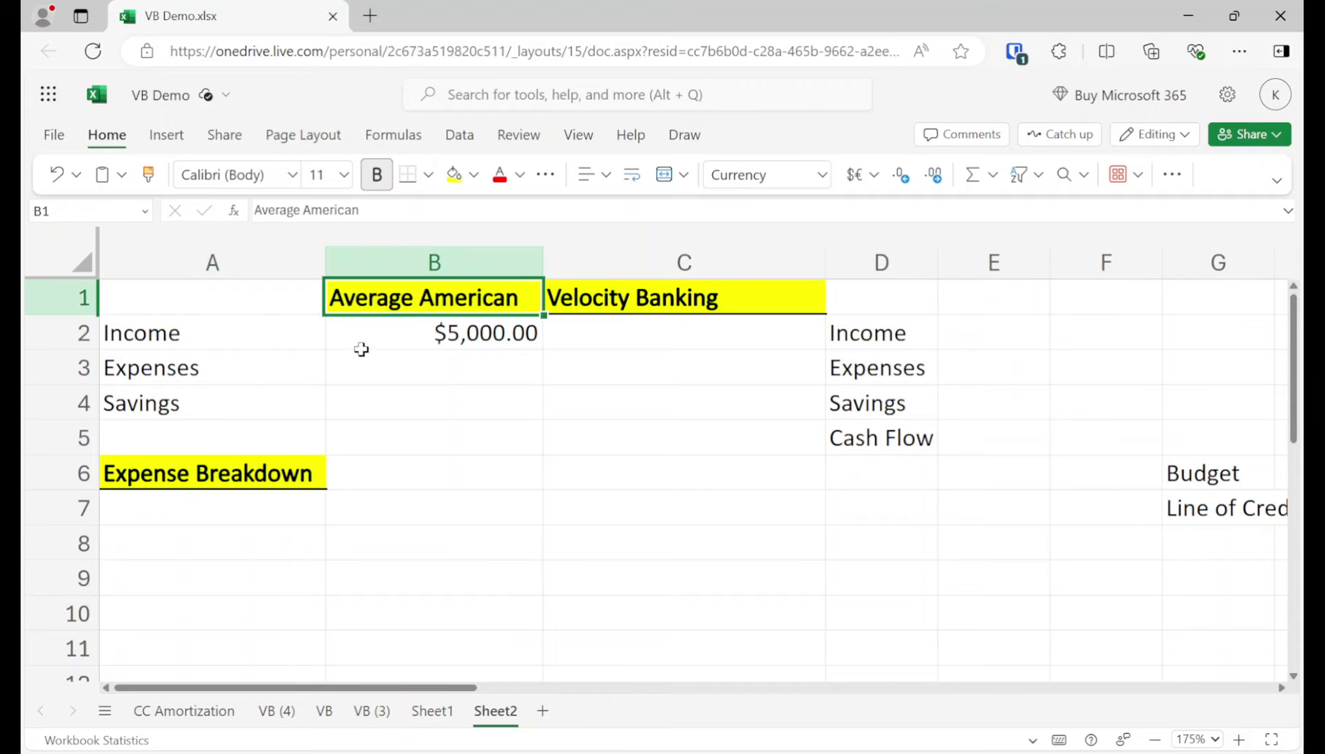
{"action": "left_click", "coordinate": [251, 509]}
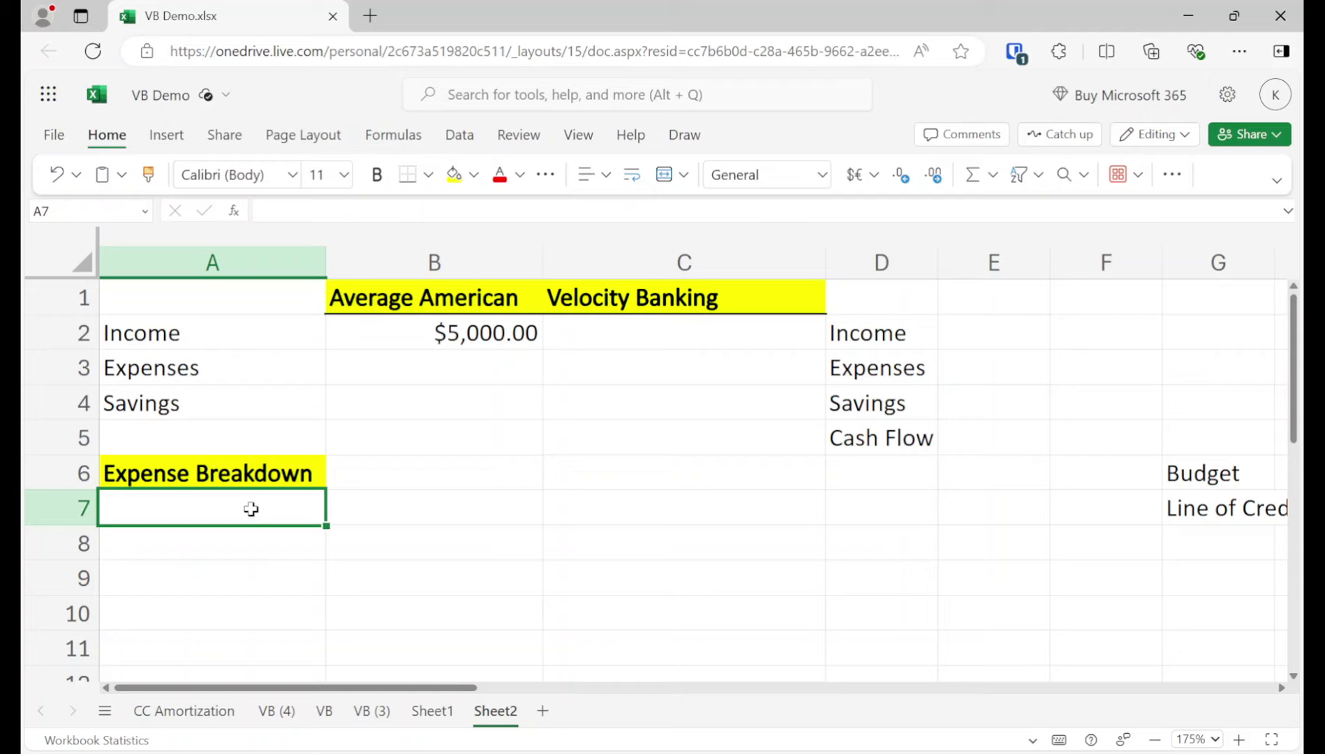
Note 'calculator.net' in B6 and 'bankrate' in B7.
{"action": "left_click", "coordinate": [433, 472]}
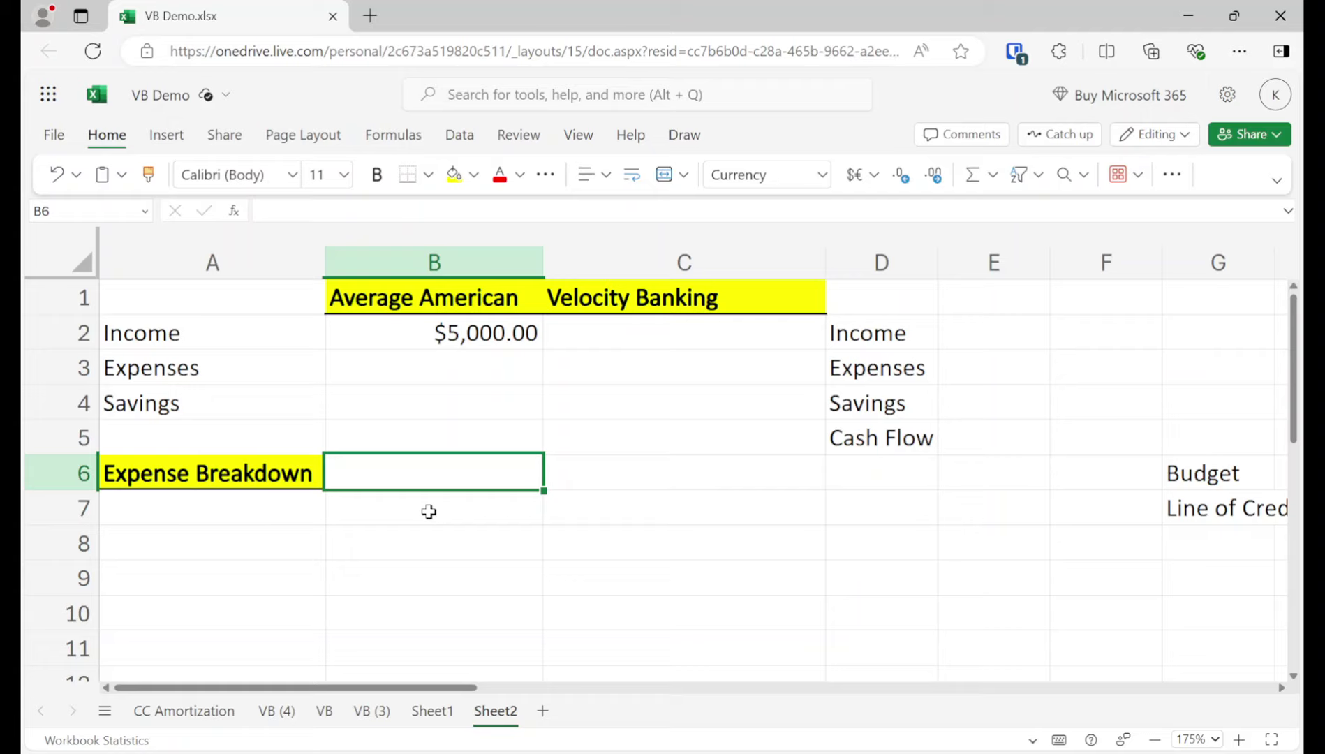
{"action": "type", "text": "calcultor"}
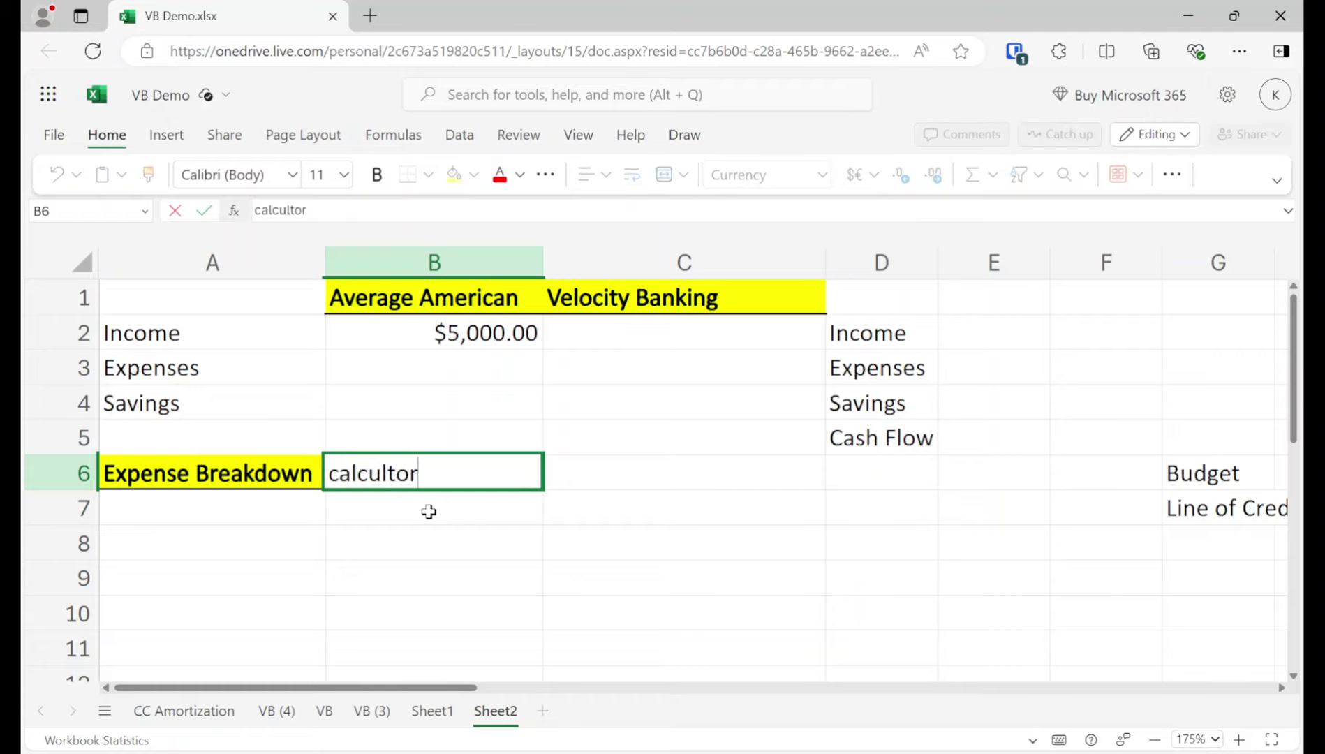
{"action": "key", "text": "BackSpace"}
{"action": "key", "text": "BackSpace"}
{"action": "key", "text": "BackSpace"}
{"action": "type", "text": "ator.net"}
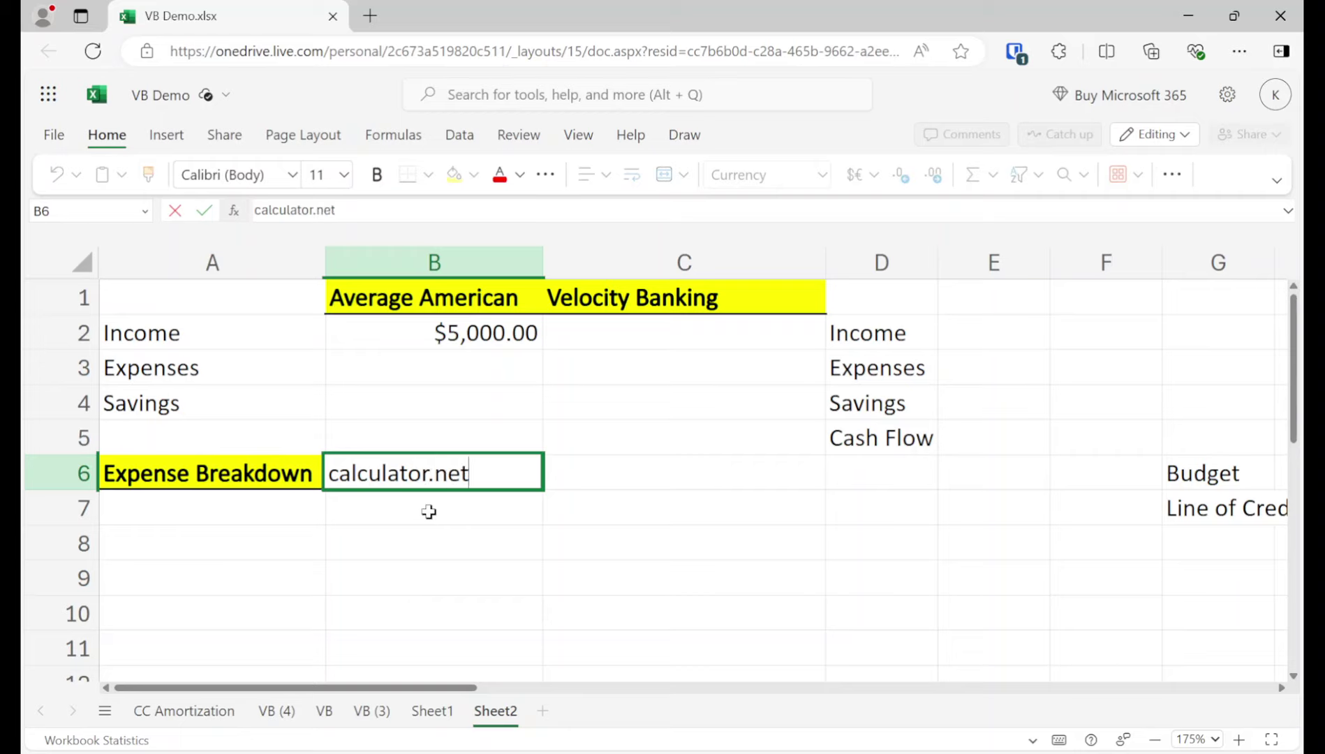
{"action": "key", "text": "Return"}
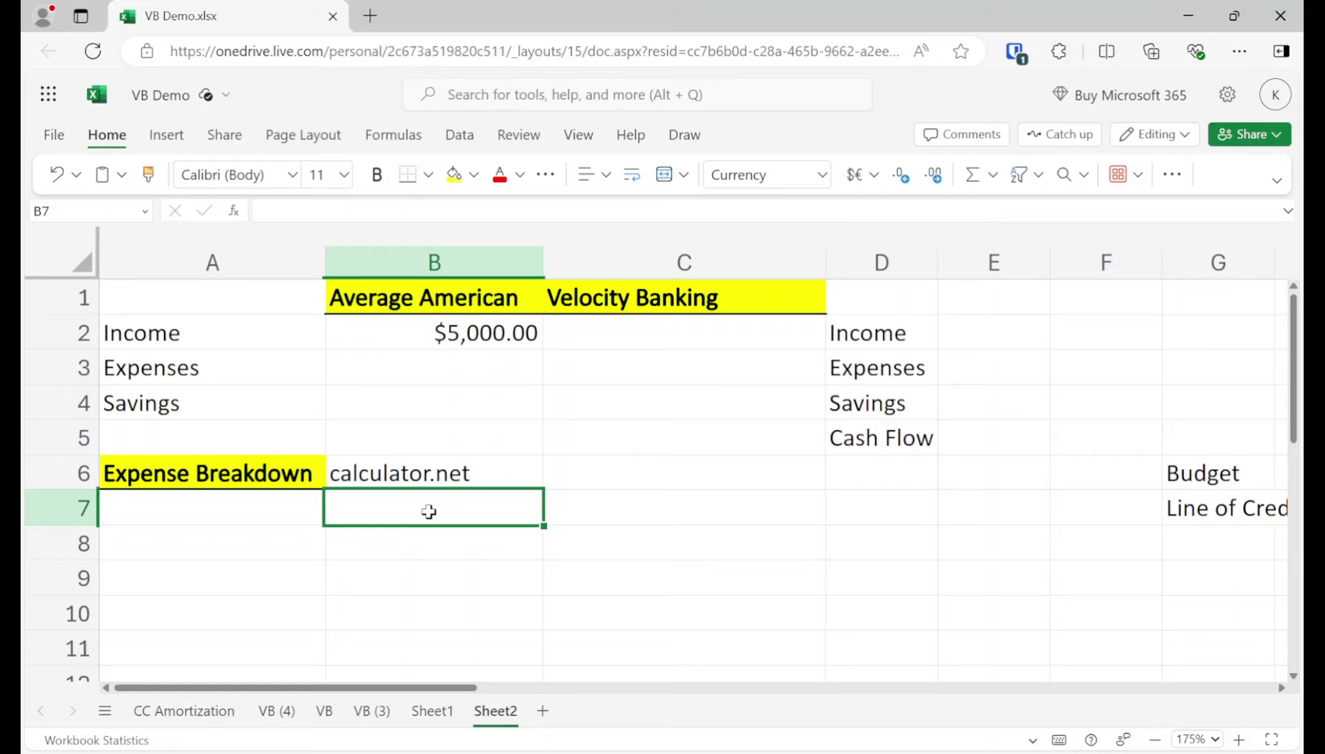
{"action": "type", "text": "bankrate"}
{"action": "key", "text": "Return"}
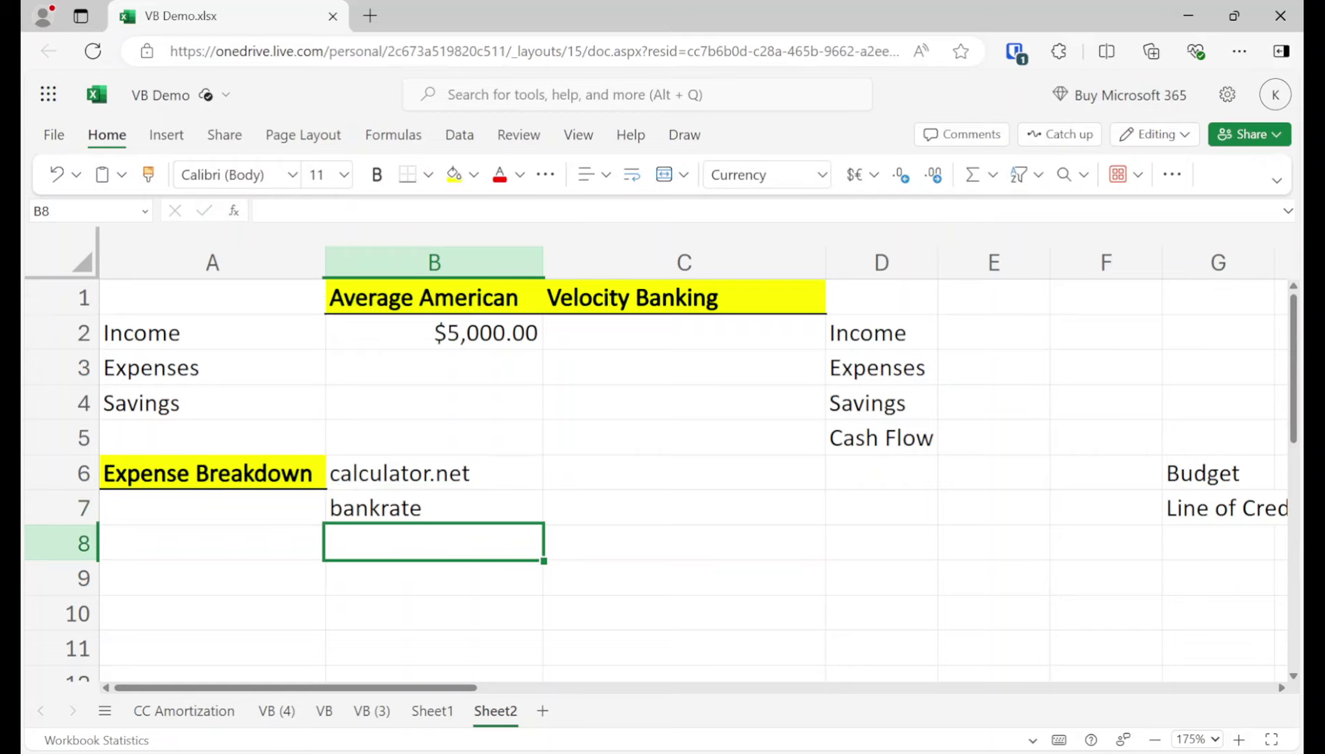
Search 'bankrate min cc calculator' in a new tab and open Bankrate's Minimum Payment Calculator.
{"action": "left_click", "coordinate": [368, 14]}
{"action": "type", "text": "bankrate "}
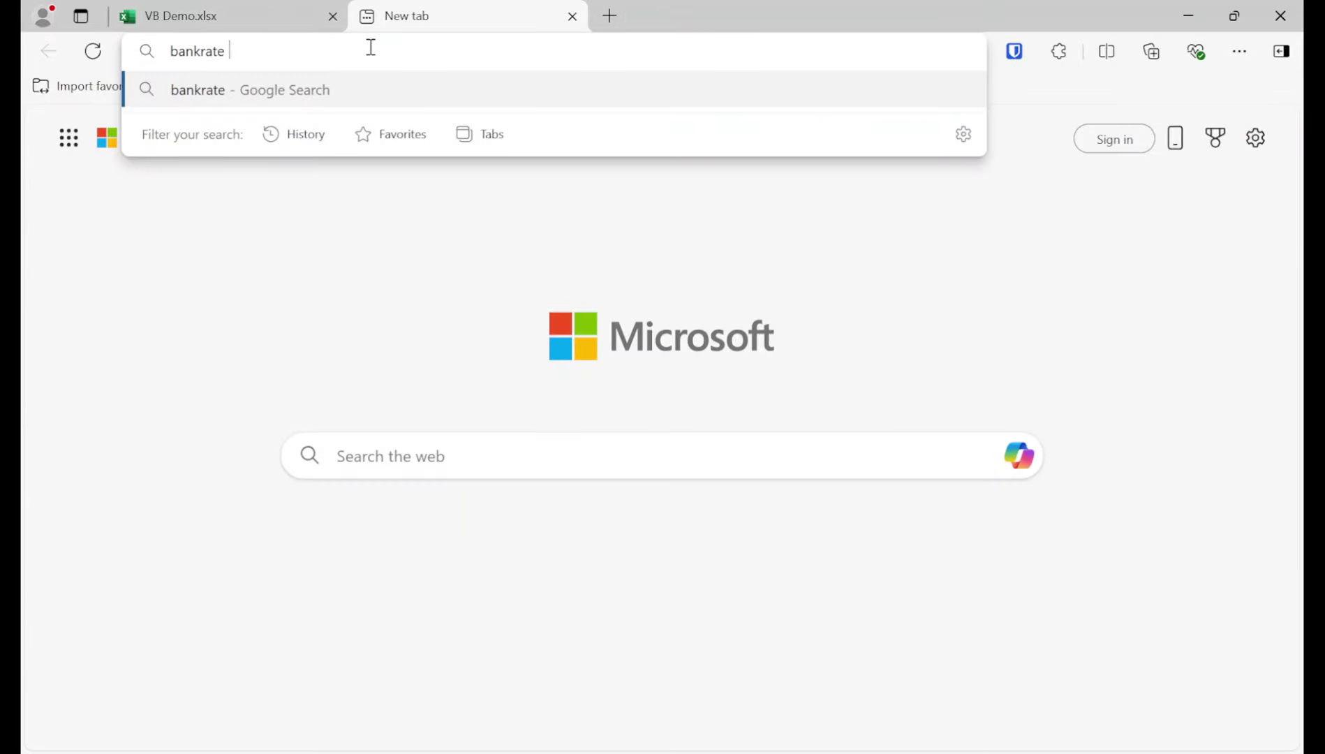
{"action": "type", "text": "min cc calcu"}
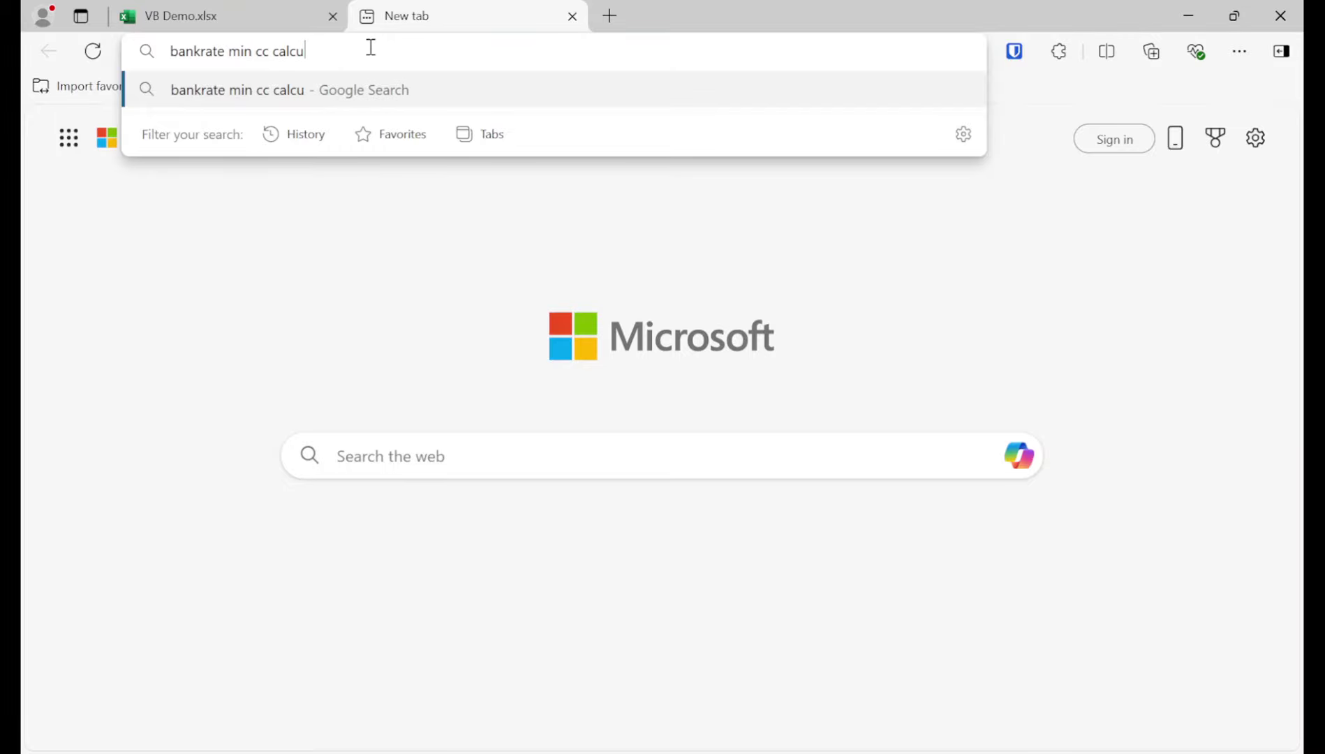
{"action": "type", "text": "lator"}
{"action": "key", "text": "Return"}
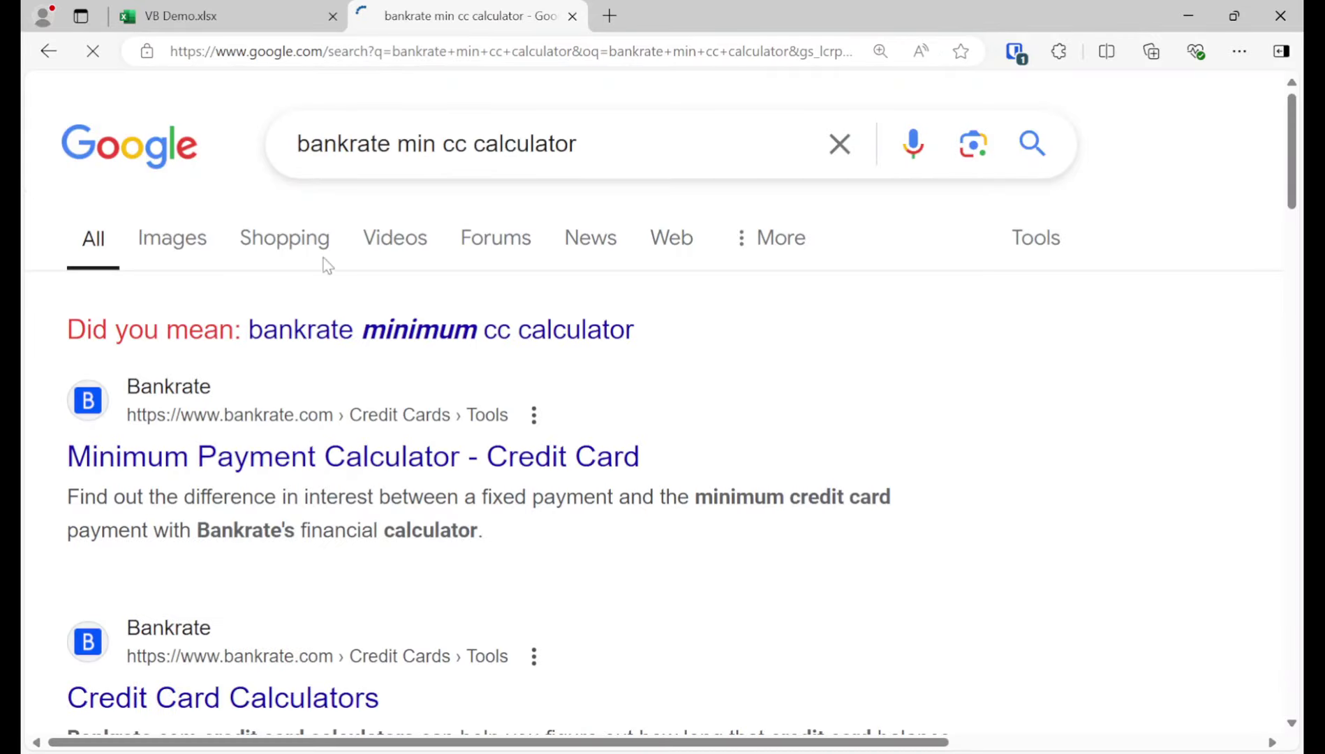
{"action": "left_click", "coordinate": [266, 463]}
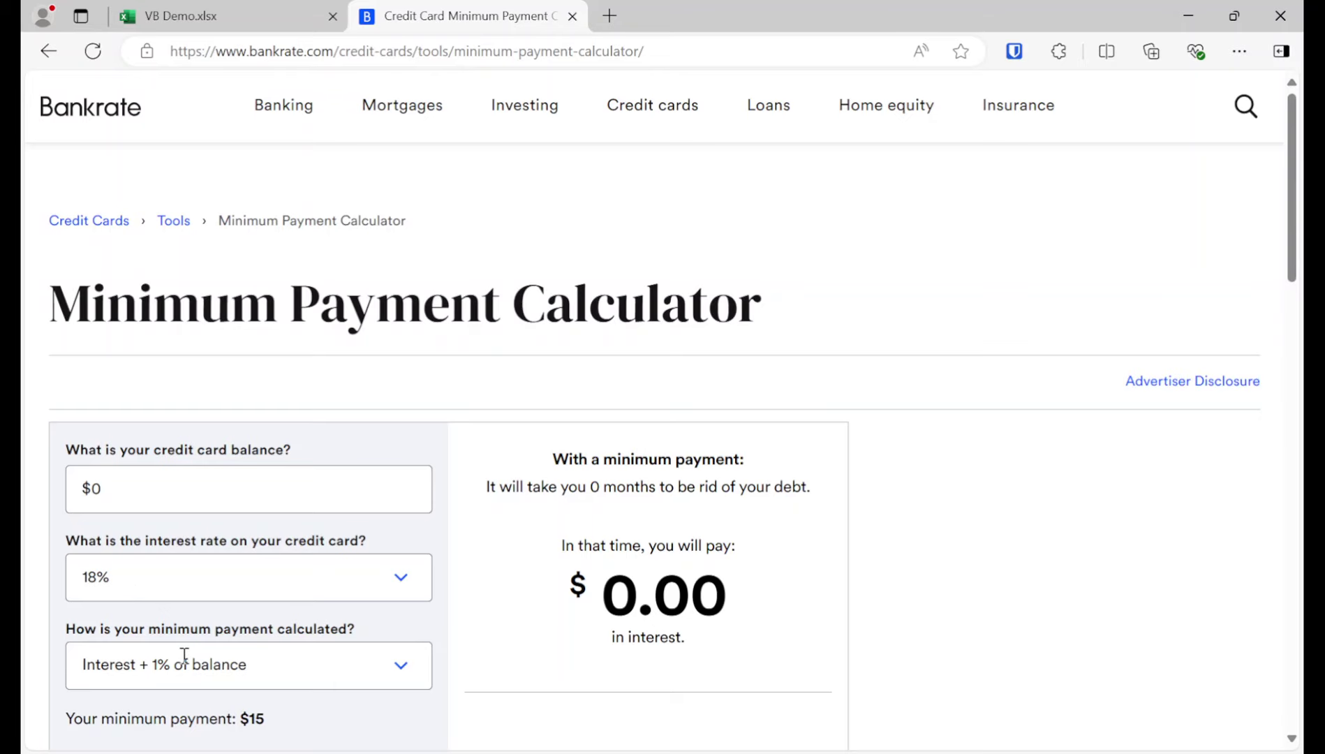
{"action": "scroll", "coordinate": [184, 655], "scroll_direction": "down", "scroll_amount": 1}
Back in the workbook, enter 'CC 1' in A7 and 'CC 2' in A8.
{"action": "left_click", "coordinate": [209, 15]}
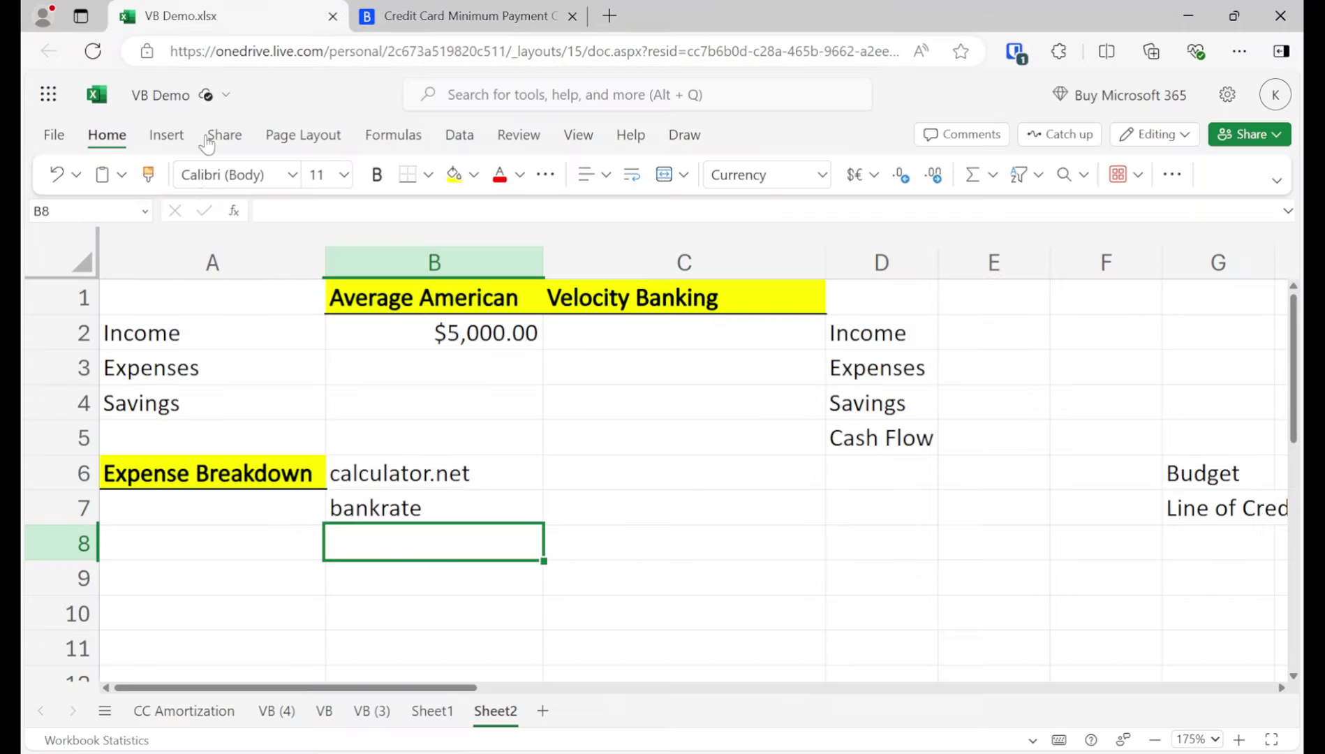
{"action": "left_click", "coordinate": [202, 511]}
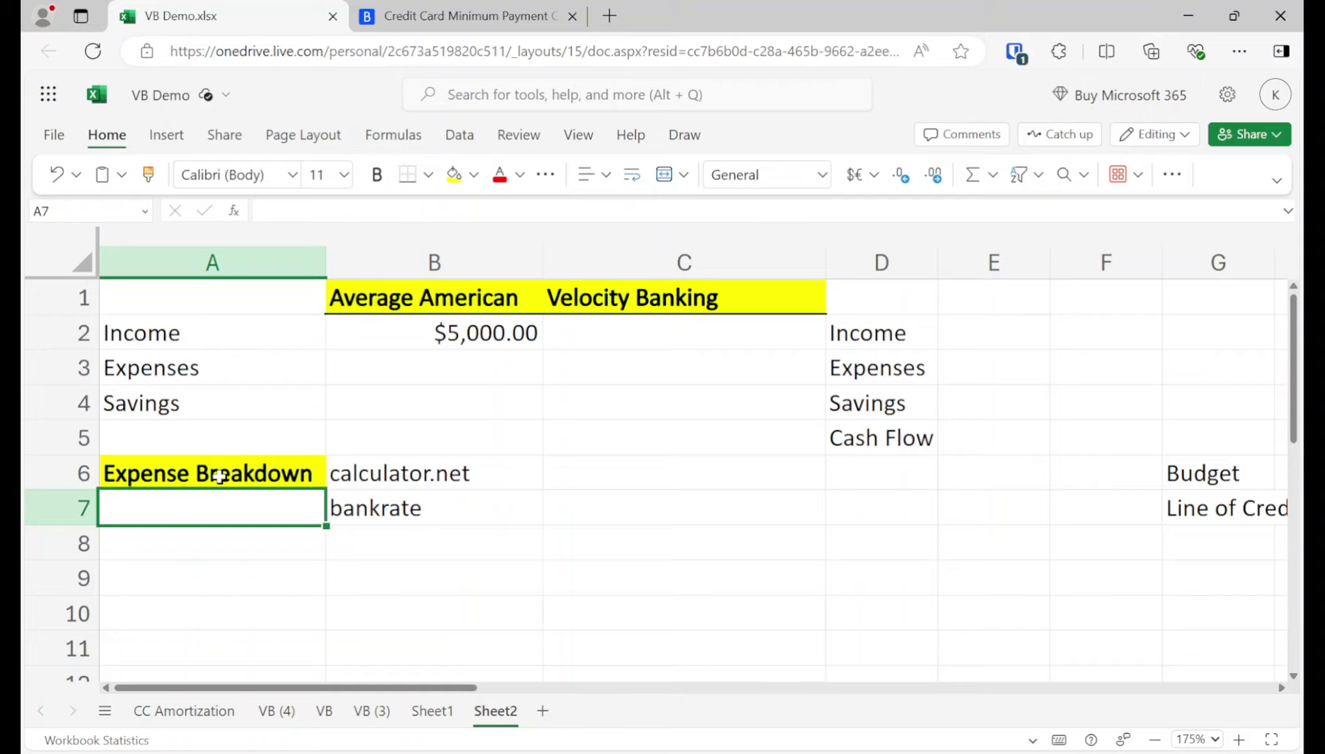
{"action": "left_click", "coordinate": [193, 475]}
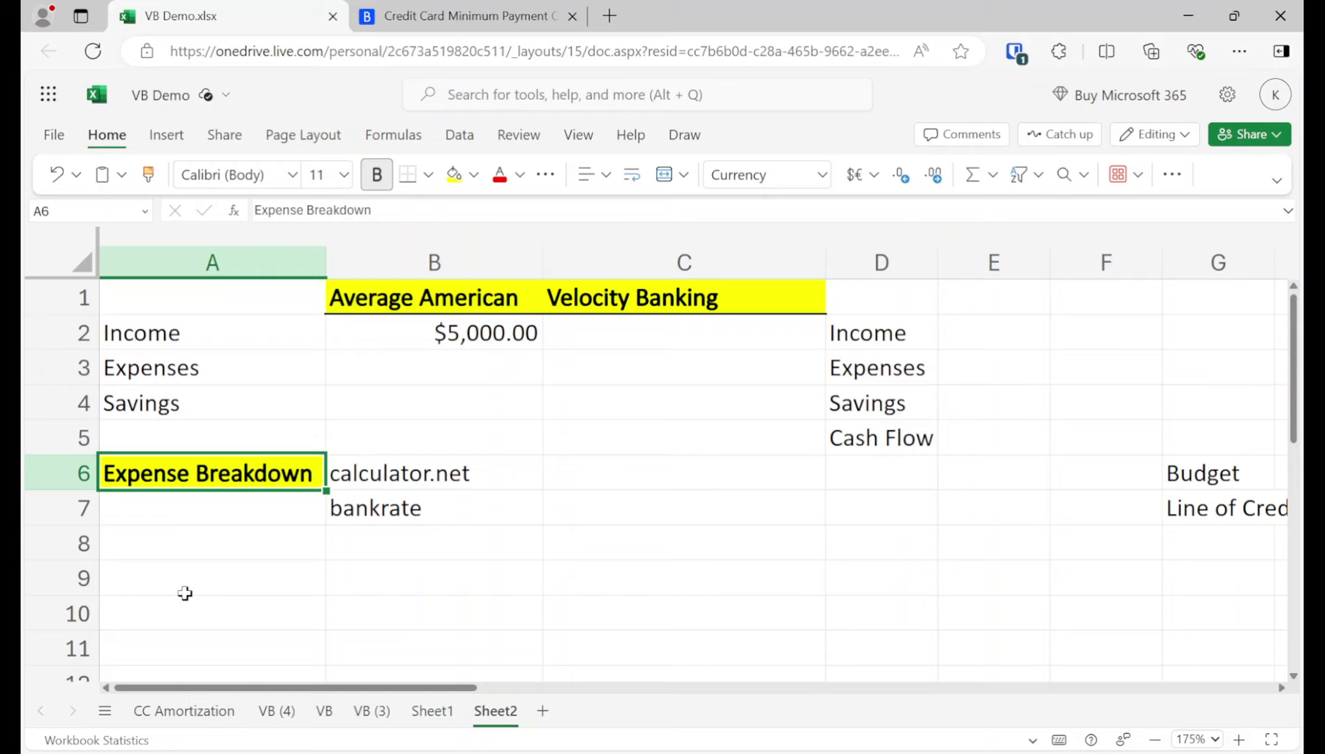
{"action": "left_click", "coordinate": [215, 509]}
{"action": "type", "text": "CC"}
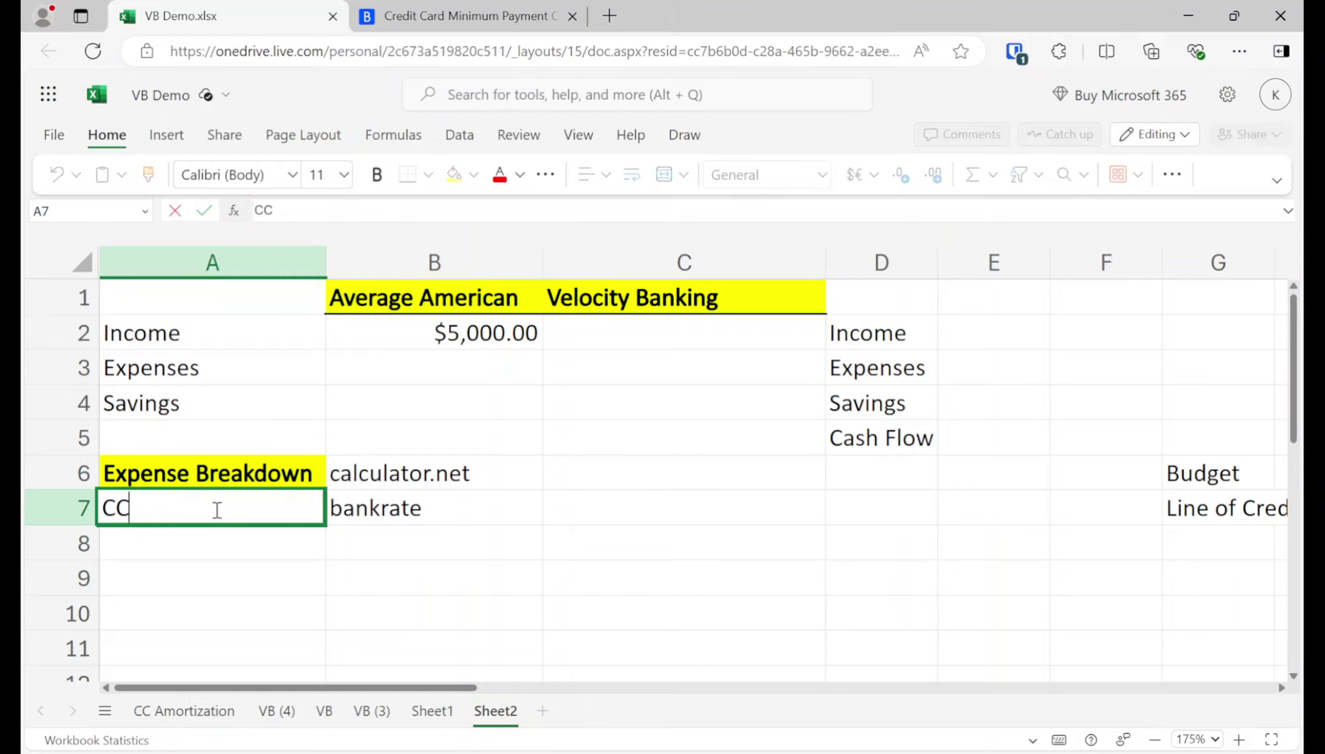
{"action": "type", "text": " 1"}
{"action": "key", "text": "Return"}
{"action": "type", "text": "CC 2"}
{"action": "key", "text": "Return"}
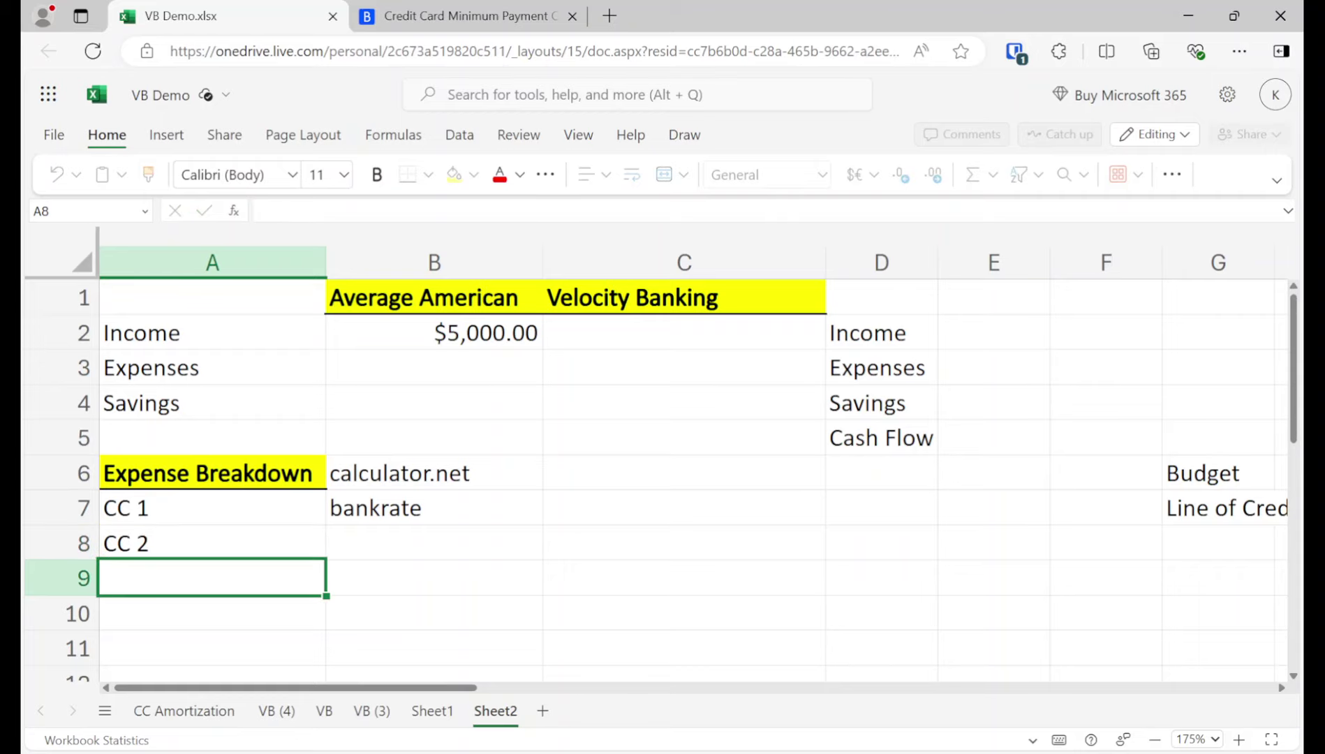
{"action": "key", "text": "Up"}
Edit the A7 label to read 'CC 1 (10k, 25%)'.
{"action": "left_click", "coordinate": [212, 508]}
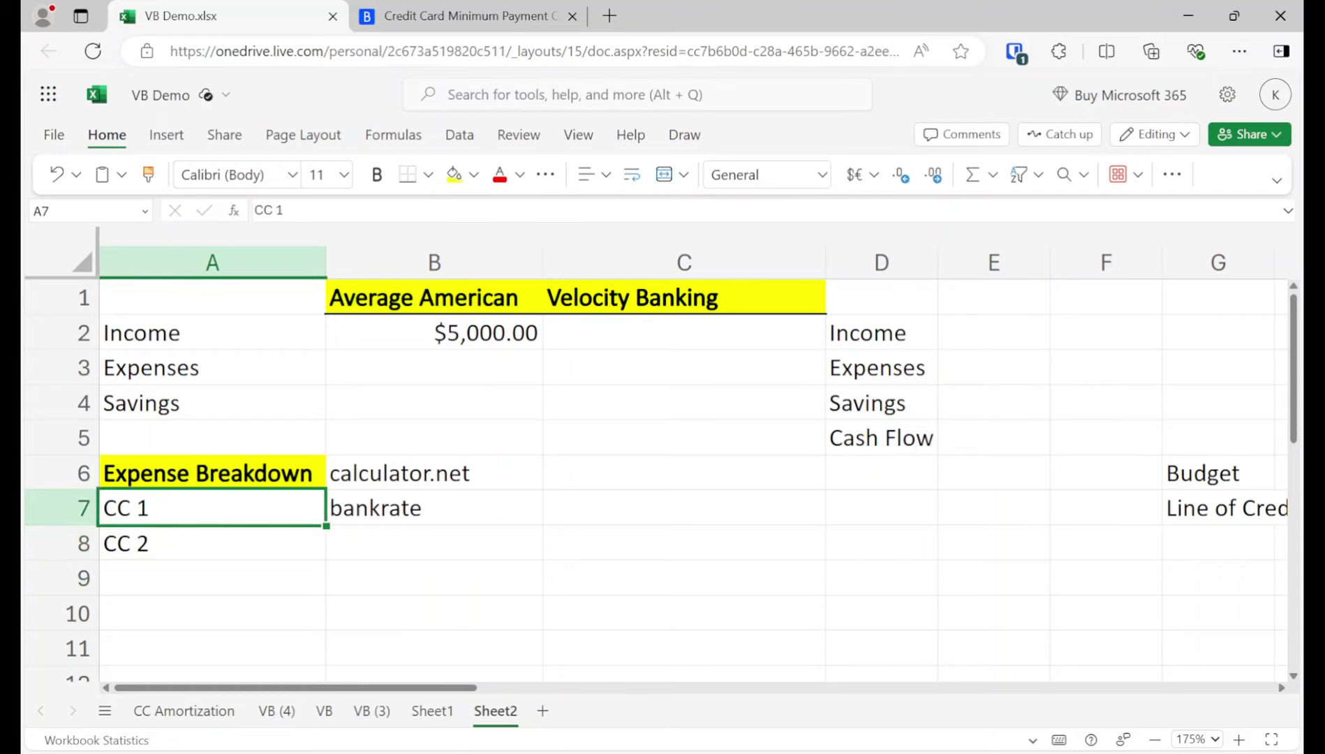
{"action": "double_click", "coordinate": [229, 508]}
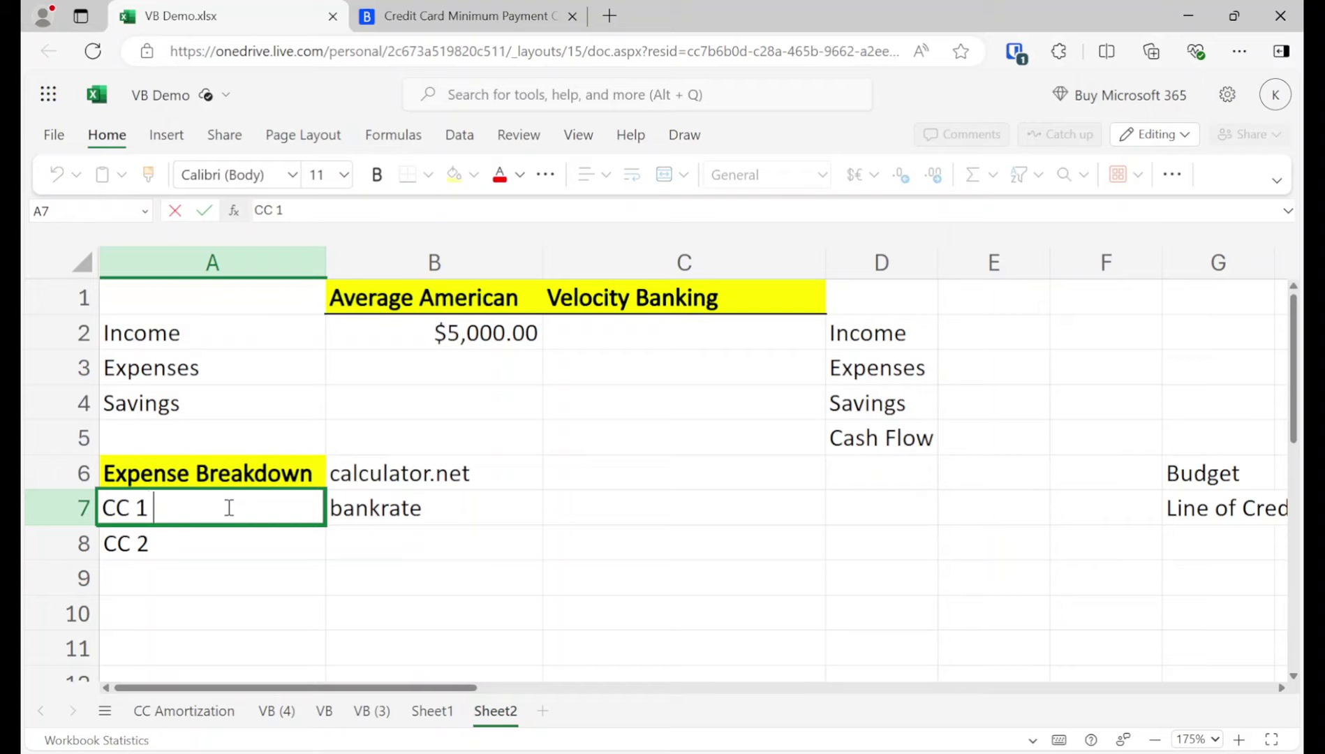
{"action": "type", "text": "(10k, 25%"}
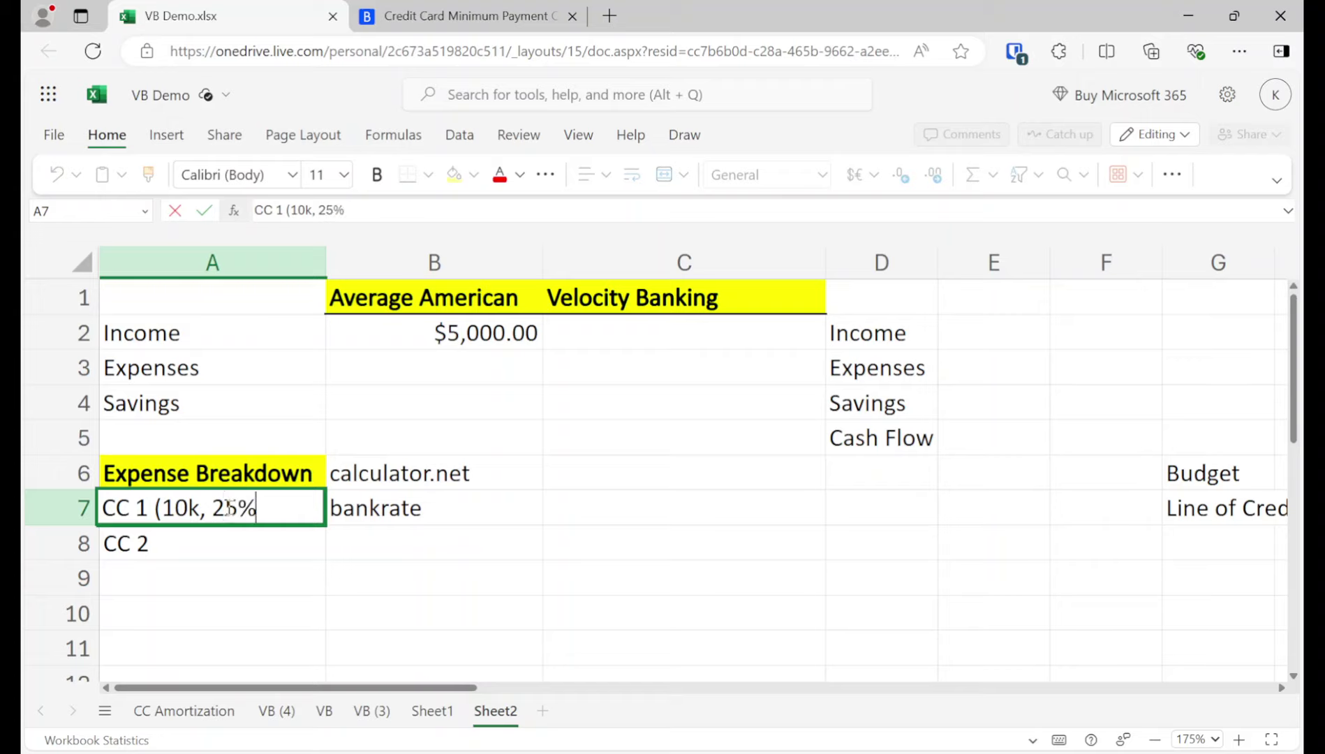
{"action": "key", "text": "Return"}
Clear the calculator.net and bankrate notes from B6:B7.
{"action": "key", "text": "Up"}
{"action": "key", "text": "Up"}
{"action": "key", "text": "Right"}
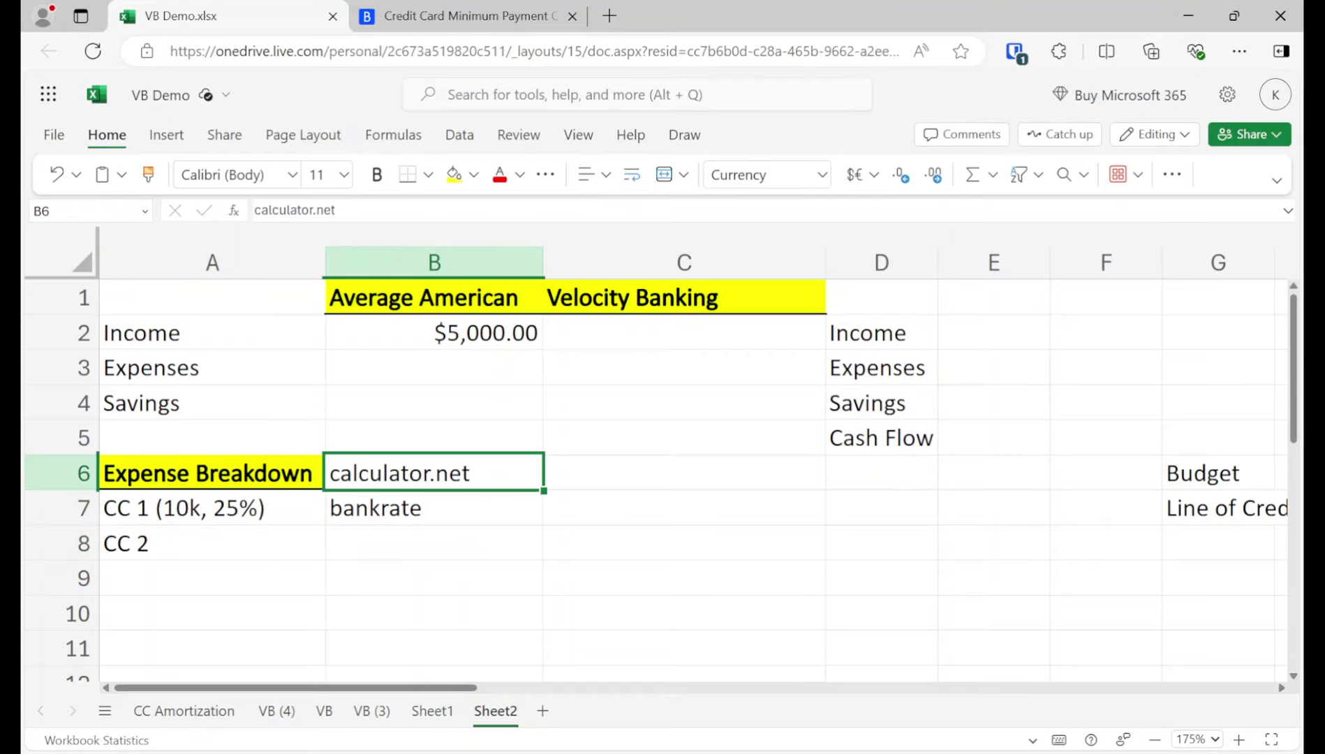
{"action": "key", "text": "shift+Down"}
{"action": "key", "text": "Delete"}
{"action": "key", "text": "Up"}
{"action": "key", "text": "Down"}
{"action": "key", "text": "Down"}
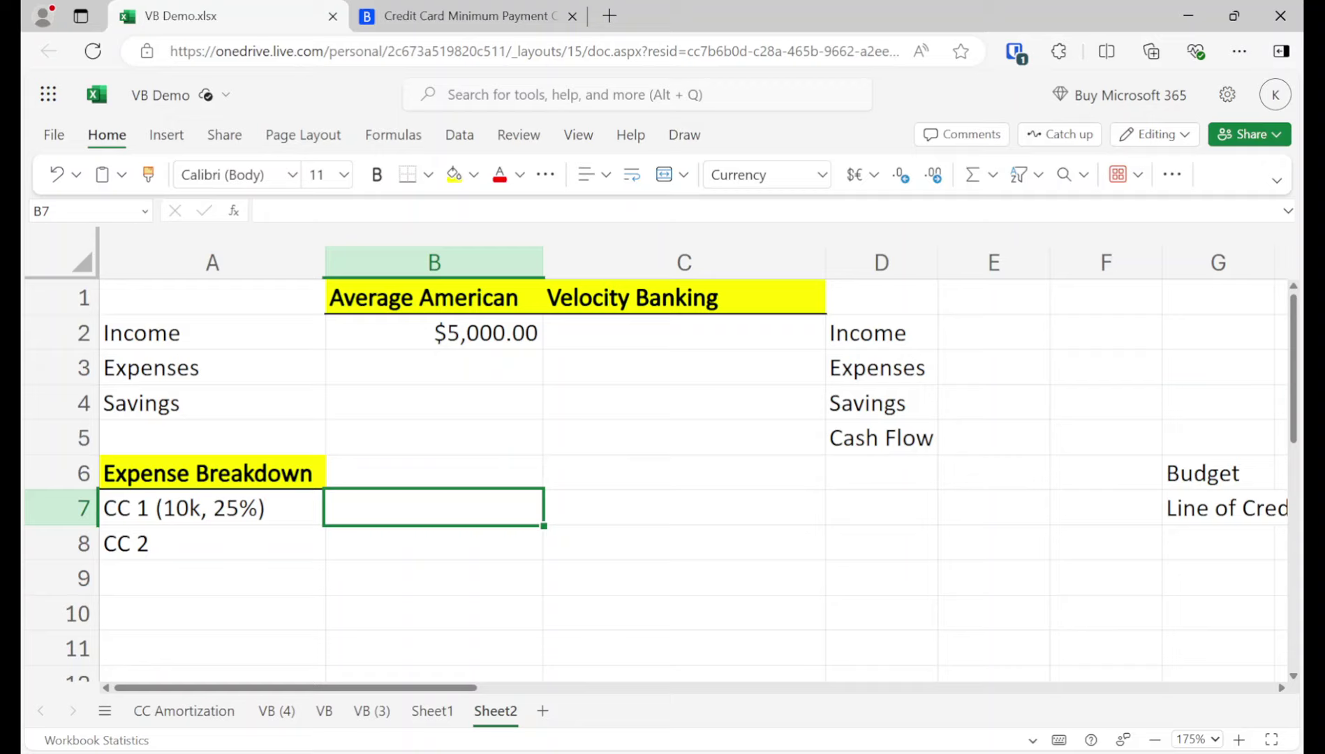
In Bankrate's calculator, enter a 10,000 balance at 25% interest to get a $308.33 minimum payment.
{"action": "left_click", "coordinate": [502, 17]}
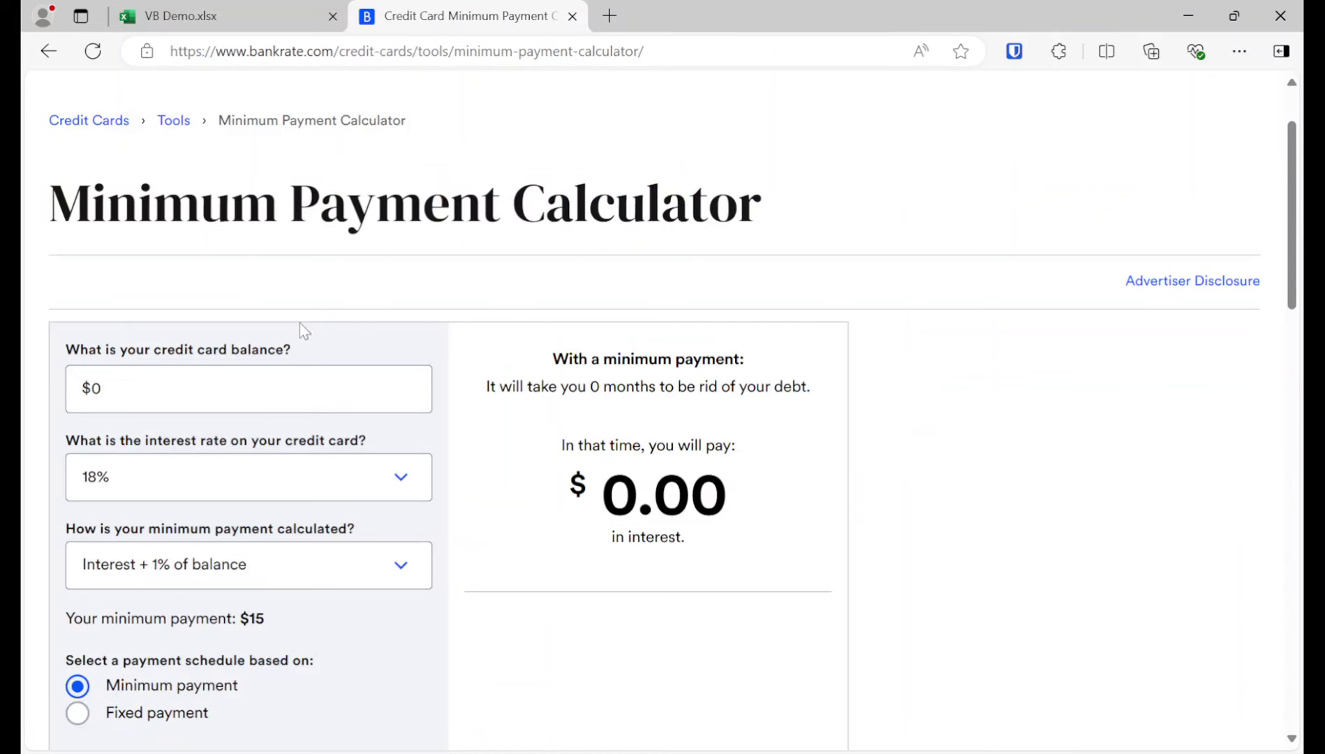
{"action": "left_click", "coordinate": [183, 388]}
{"action": "type", "text": "10,0"}
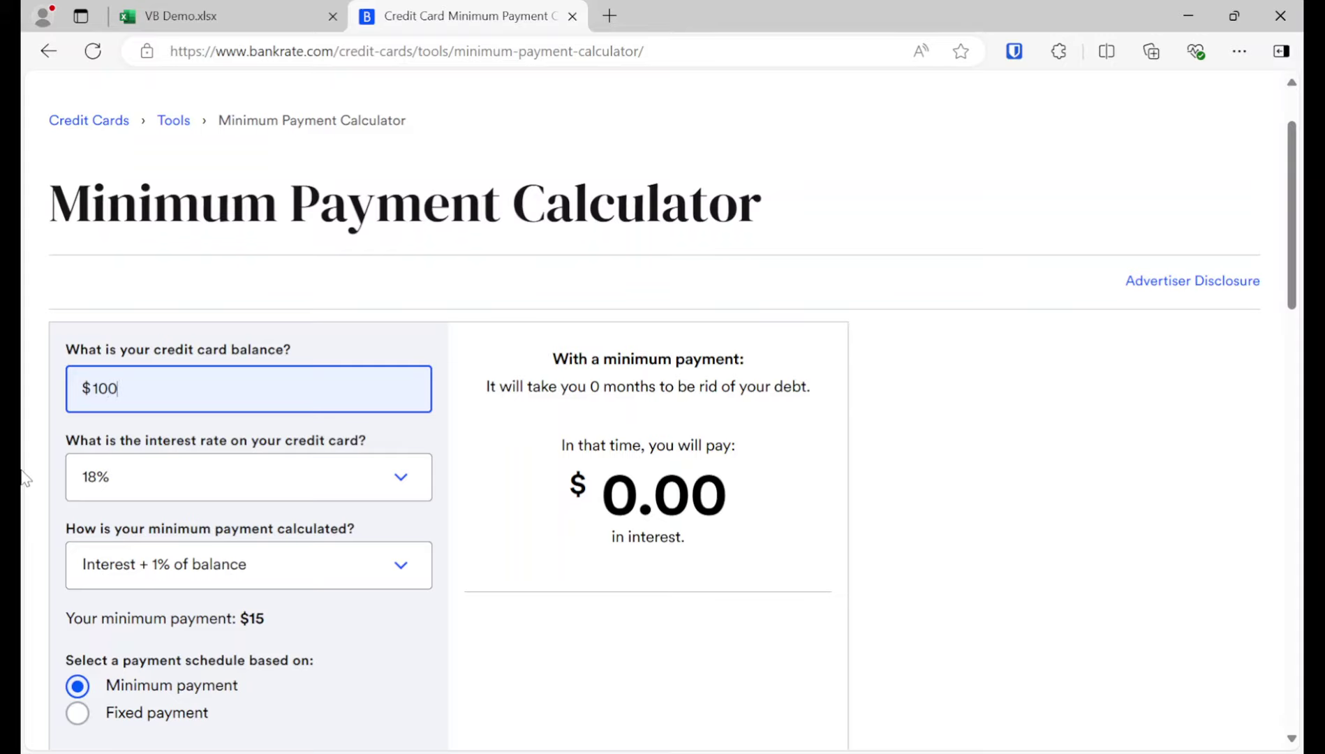
{"action": "type", "text": "00"}
{"action": "left_click", "coordinate": [155, 465]}
{"action": "type", "text": "25"}
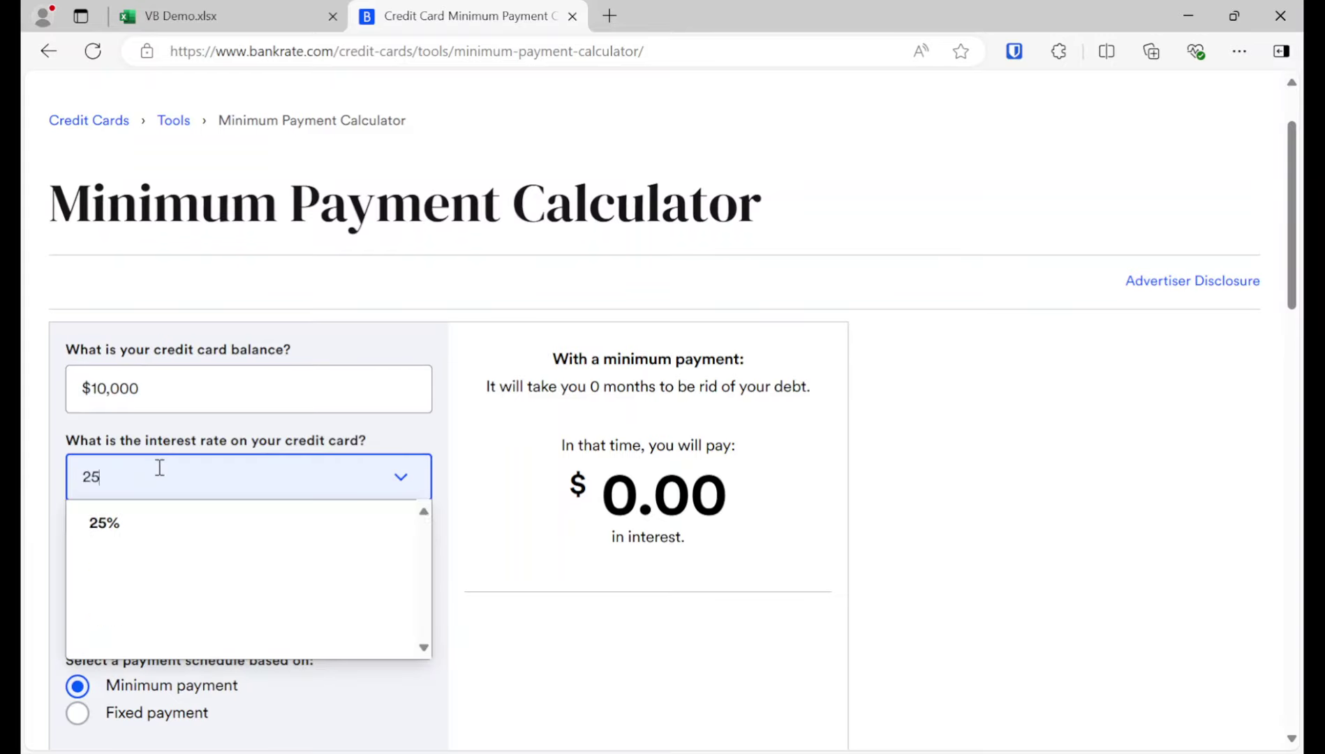
{"action": "left_click", "coordinate": [112, 525]}
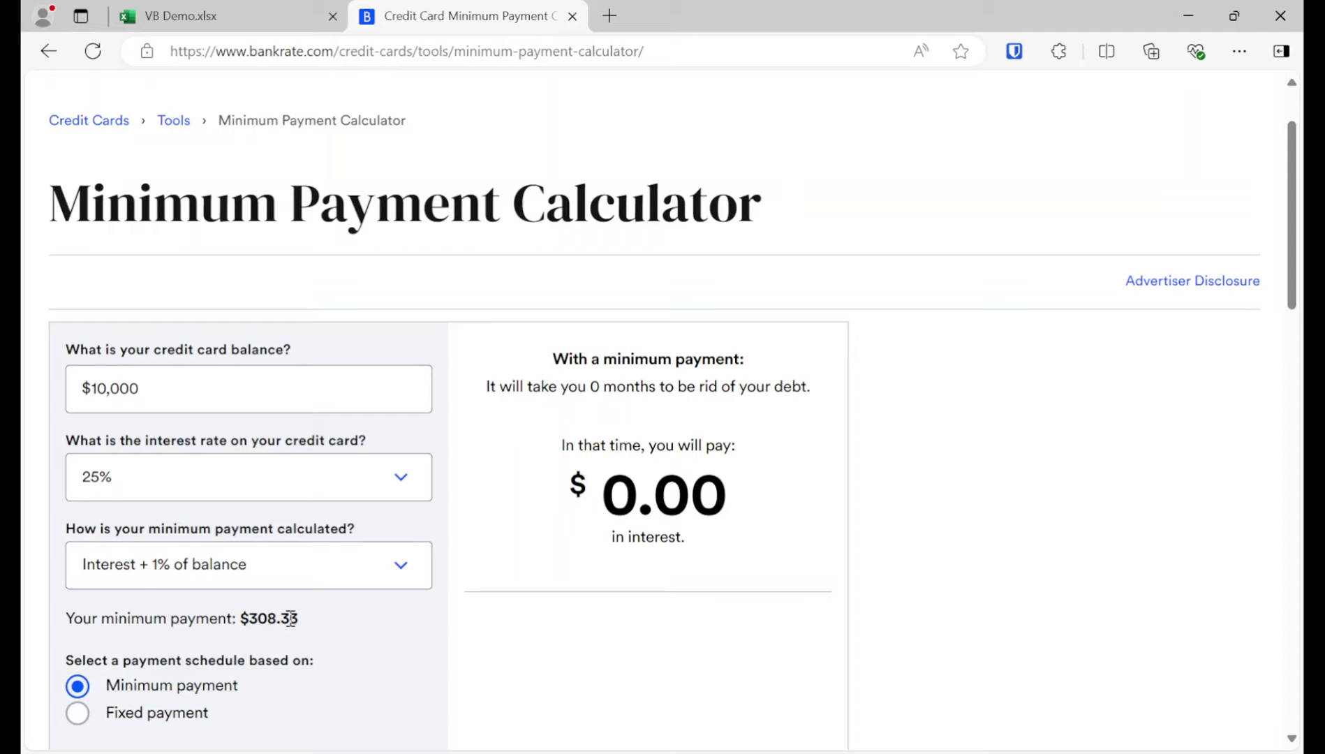
{"action": "left_click", "coordinate": [234, 9]}
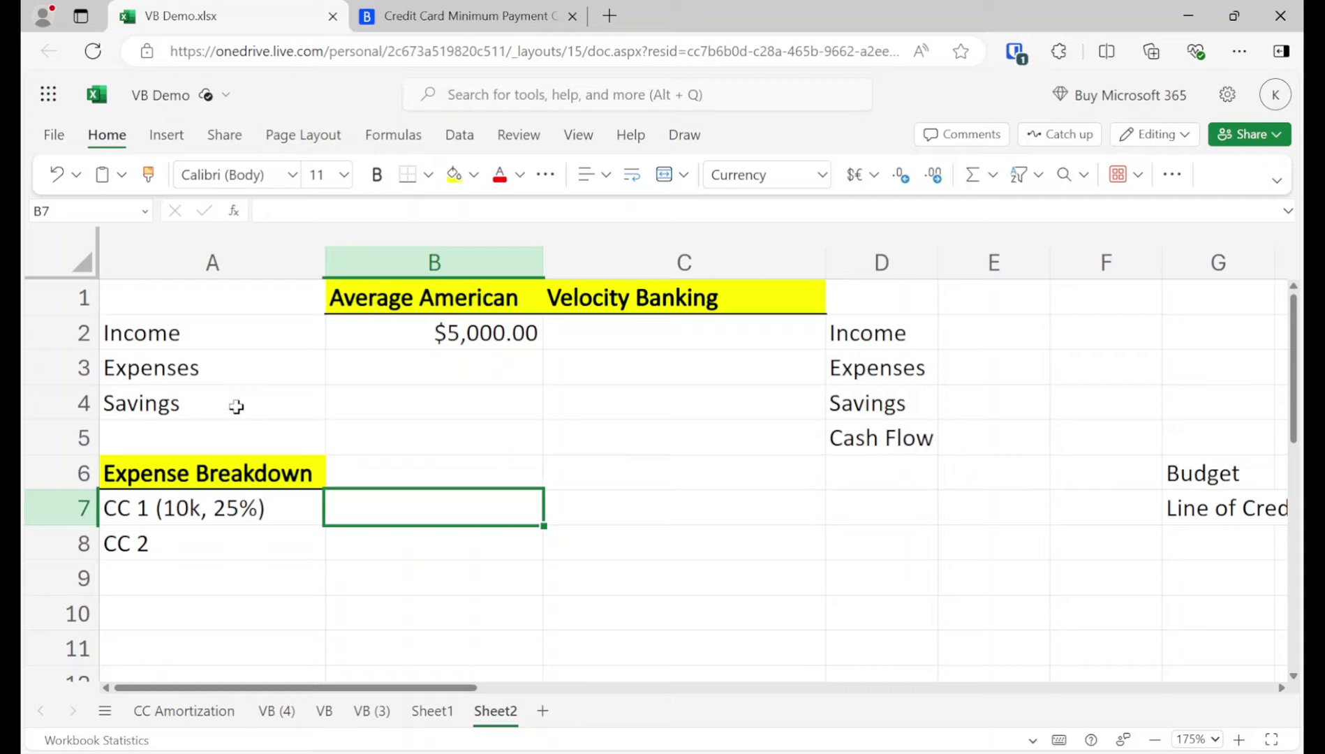
Enter the CC 1 payment of $308.33 in B7, fixing the missing decimal point.
{"action": "type", "text": "308.33"}
{"action": "key", "text": "Return"}
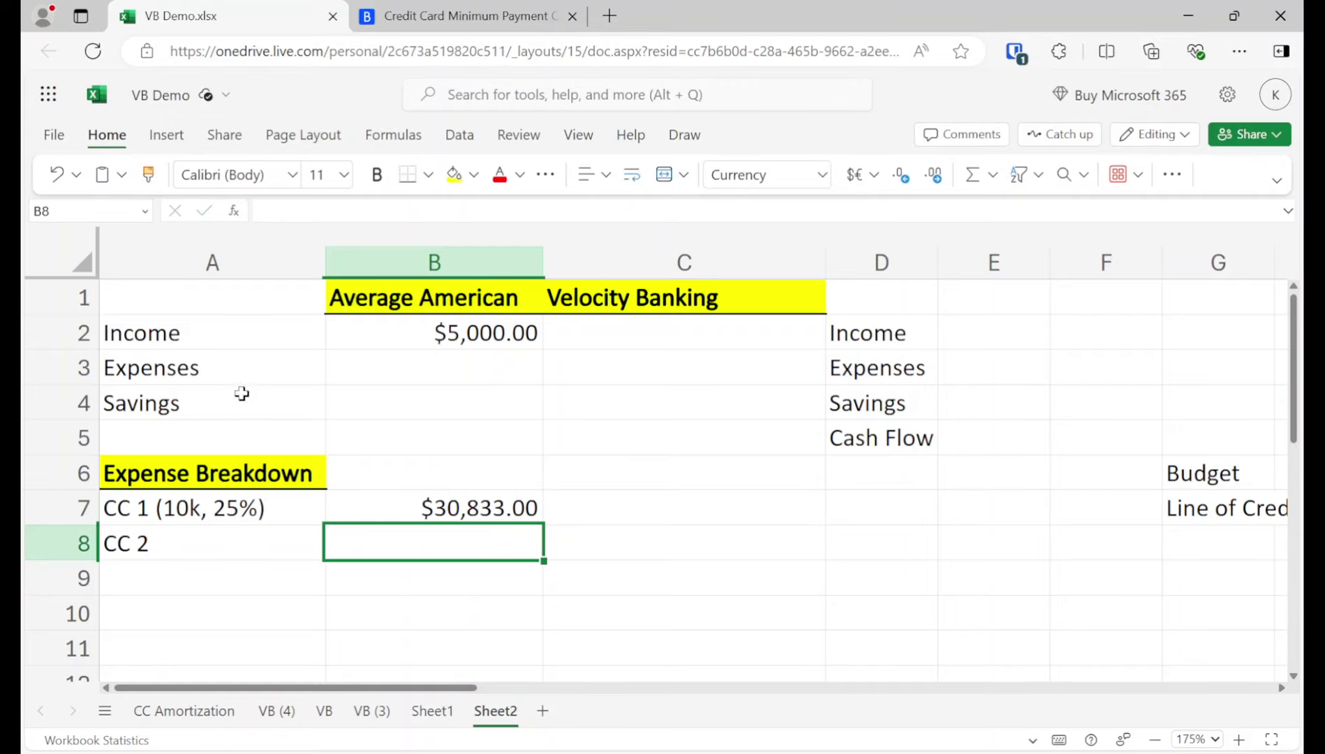
{"action": "left_click", "coordinate": [461, 15]}
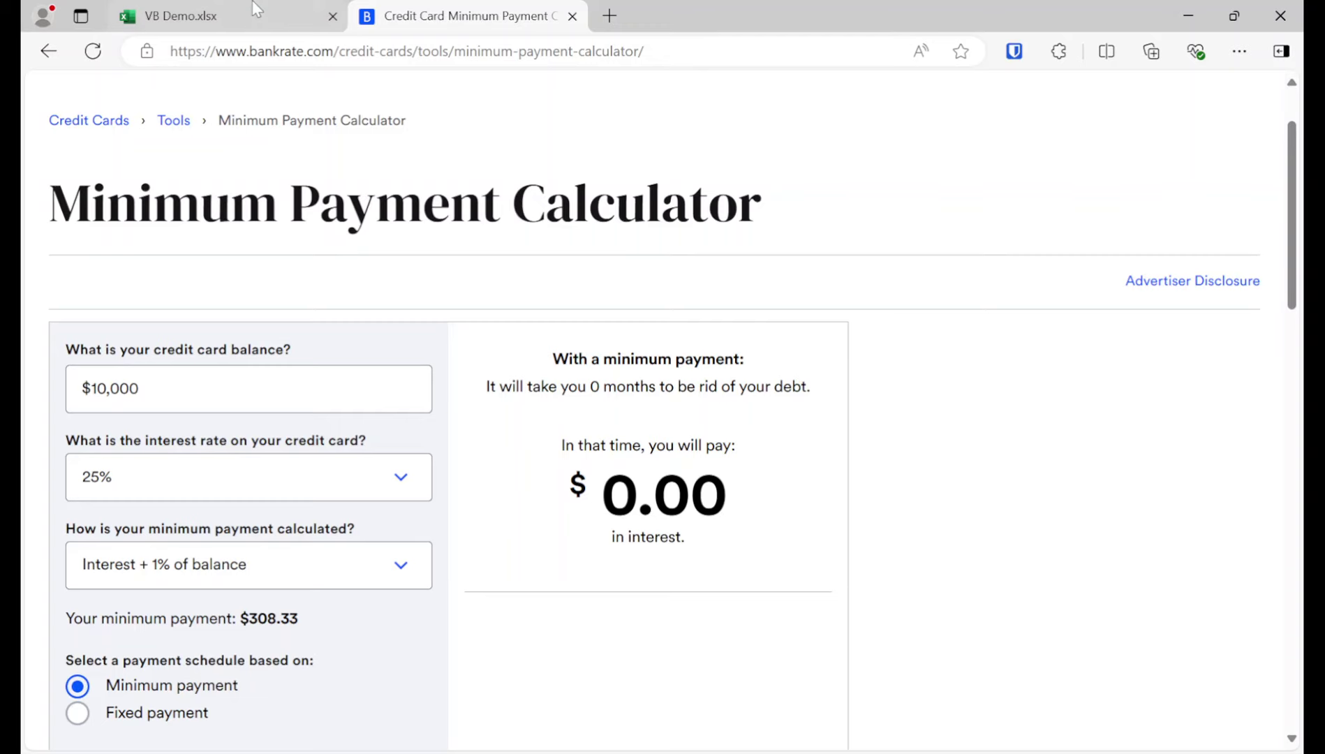
{"action": "left_click", "coordinate": [257, 14]}
{"action": "left_click", "coordinate": [492, 512]}
{"action": "double_click", "coordinate": [402, 509]}
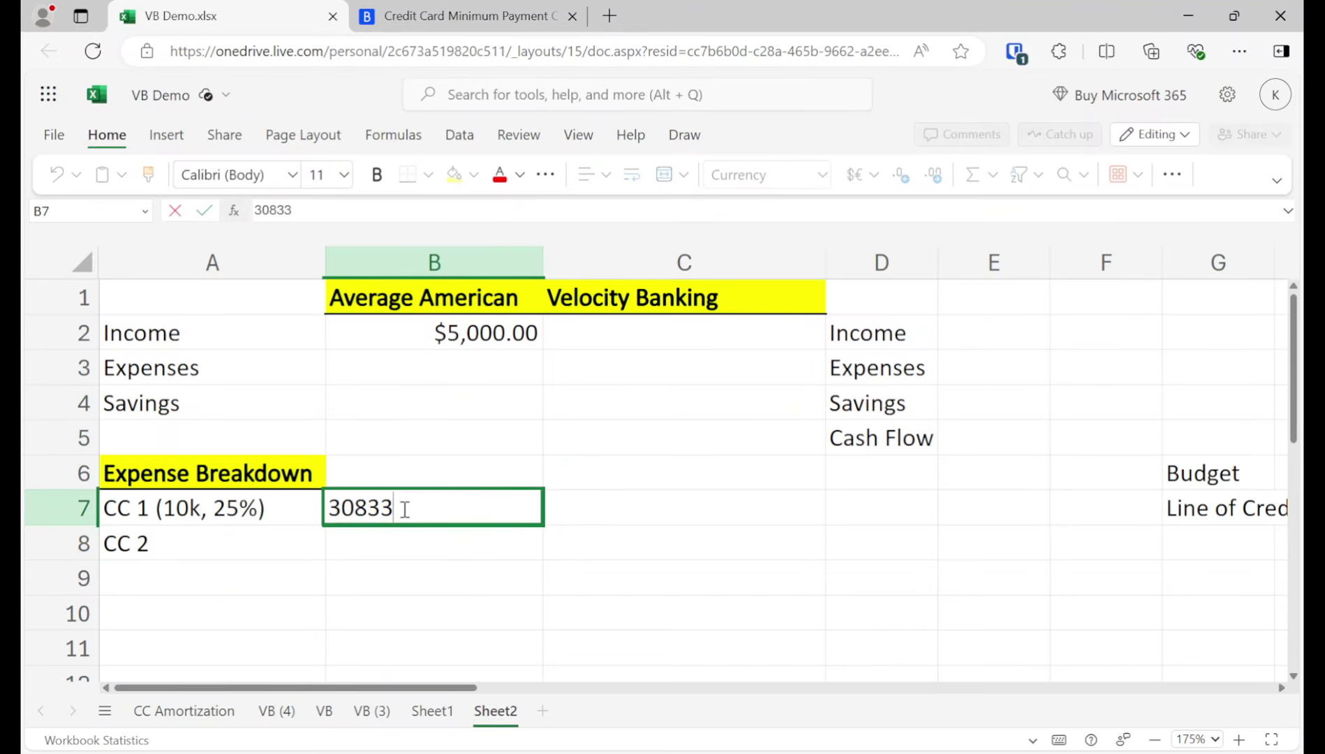
{"action": "left_click", "coordinate": [368, 509]}
{"action": "type", "text": "."}
{"action": "key", "text": "Return"}
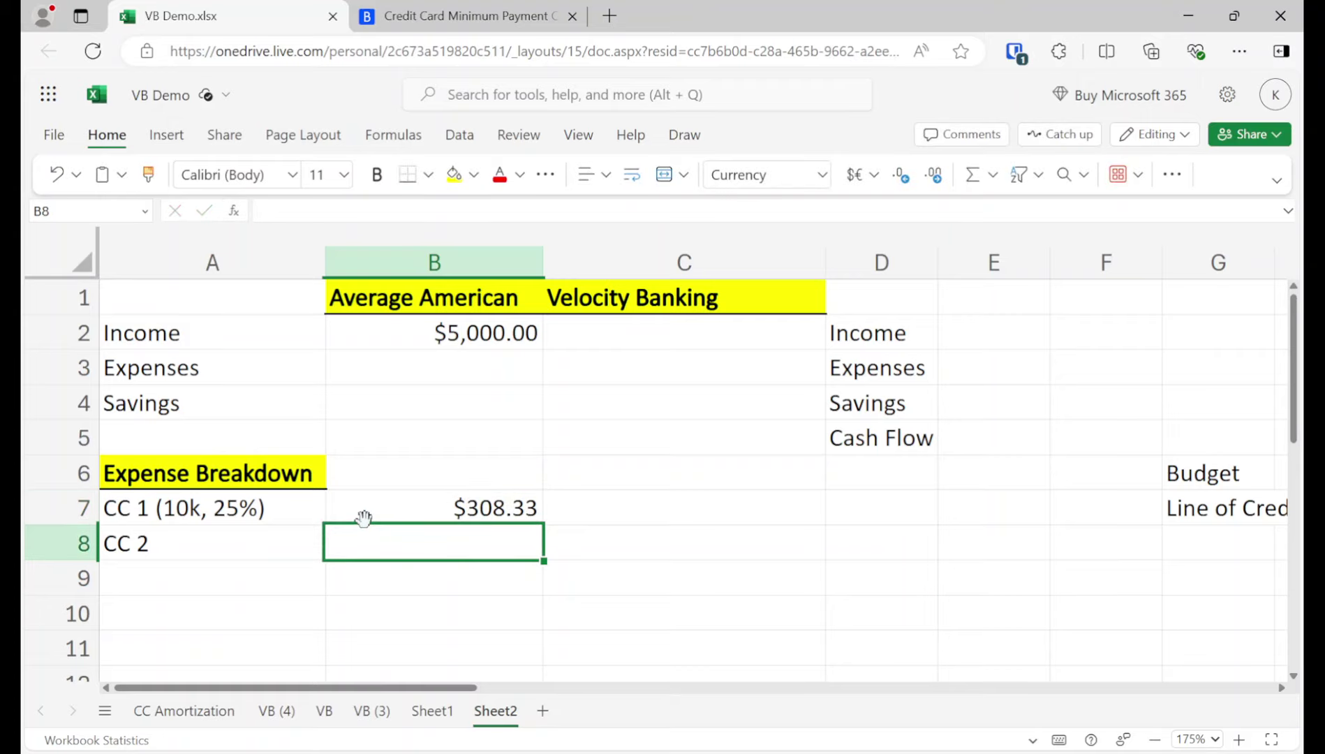
Relabel A8 as 'CC 2 (5k, 30%)'.
{"action": "left_click", "coordinate": [215, 550]}
{"action": "double_click", "coordinate": [208, 557]}
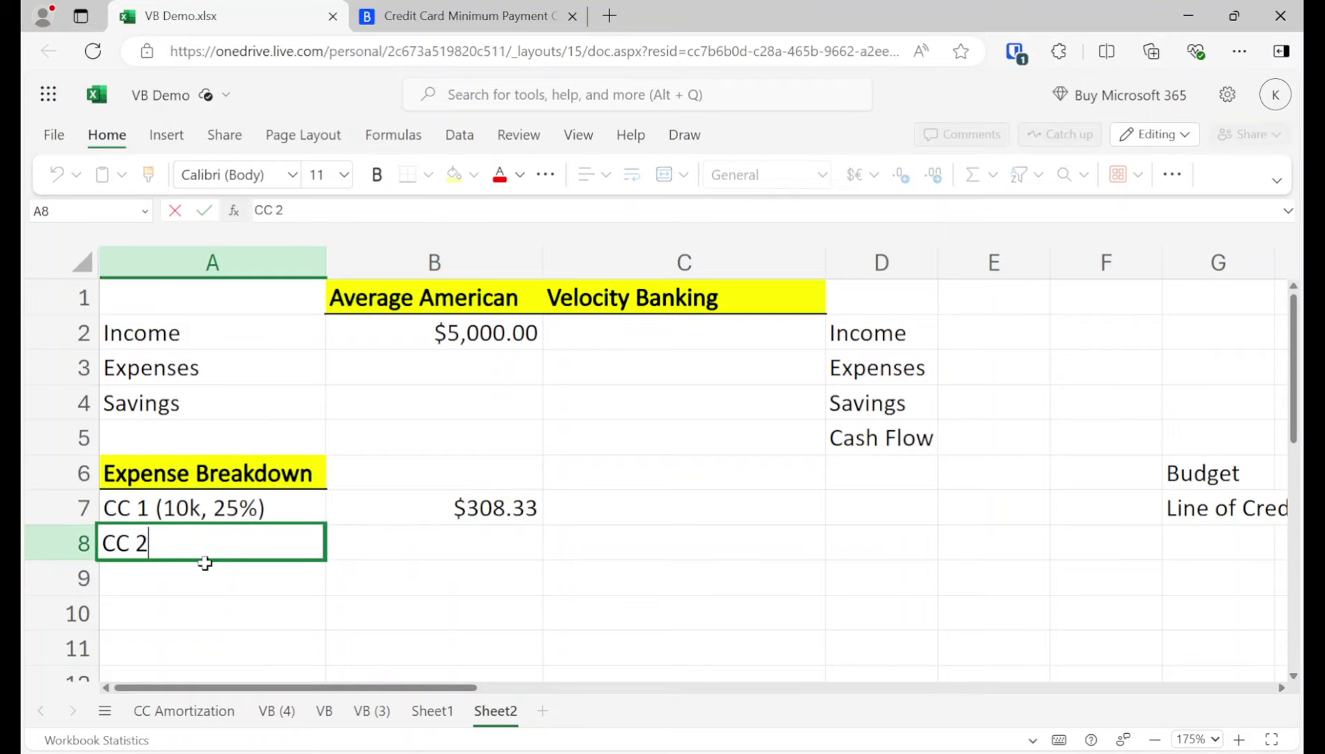
{"action": "type", "text": "9"}
{"action": "key", "text": "BackSpace"}
{"action": "type", "text": "(5k, 30%)"}
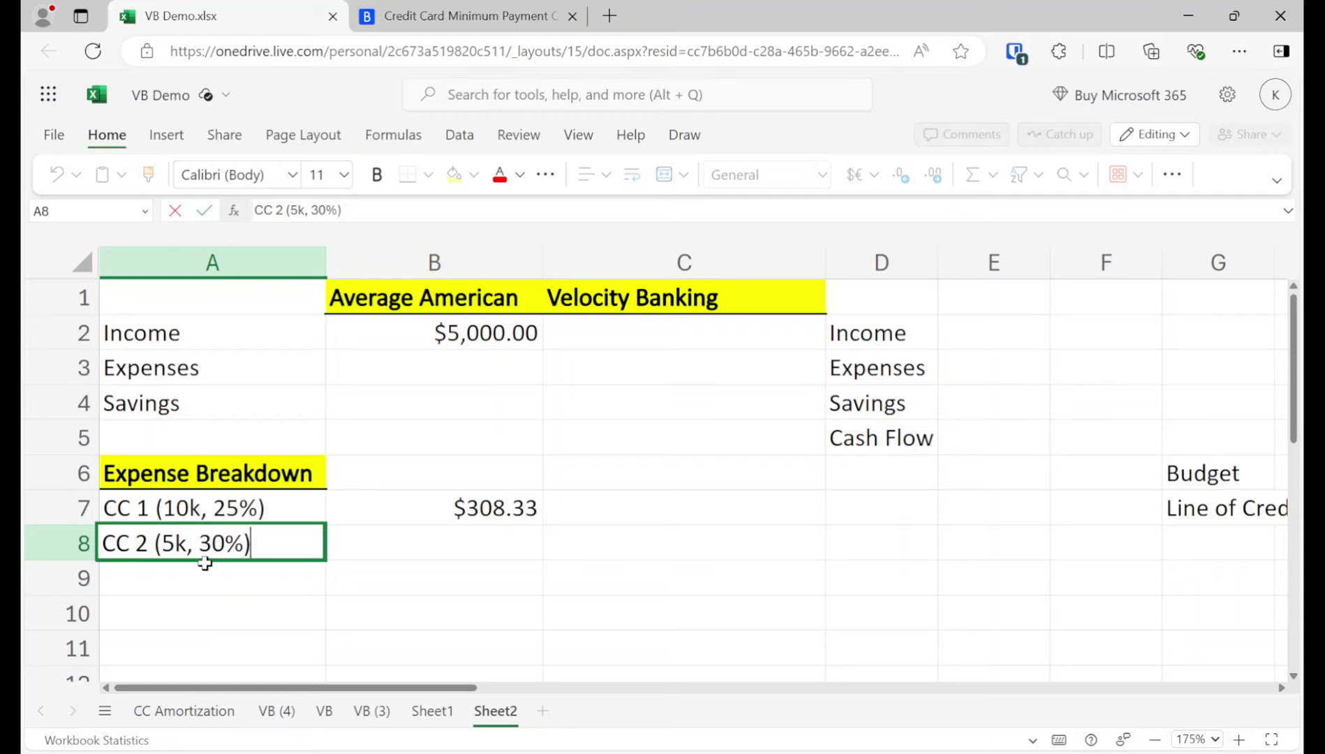
{"action": "key", "text": "Return"}
{"action": "key", "text": "Up"}
{"action": "key", "text": "Right"}
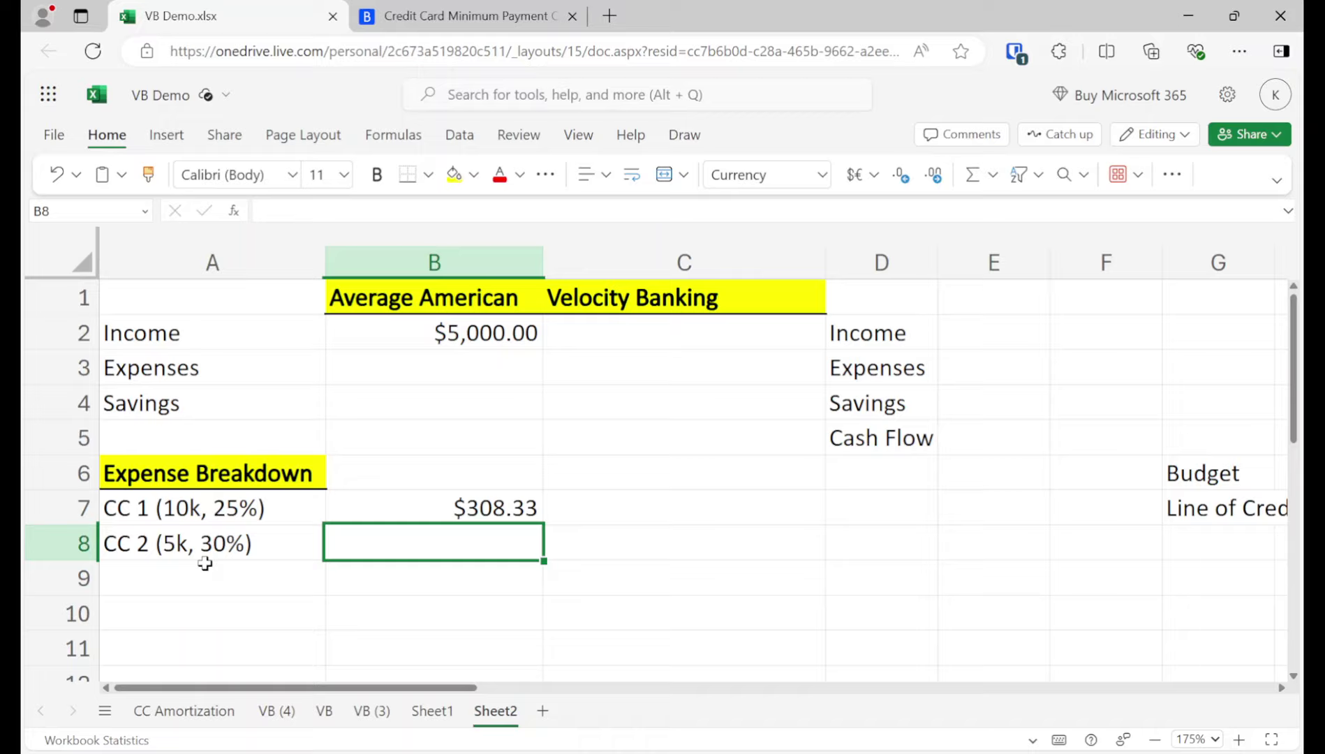
Set the Bankrate calculator to a $5,000 balance at 30% interest.
{"action": "left_click", "coordinate": [458, 15]}
{"action": "double_click", "coordinate": [266, 395]}
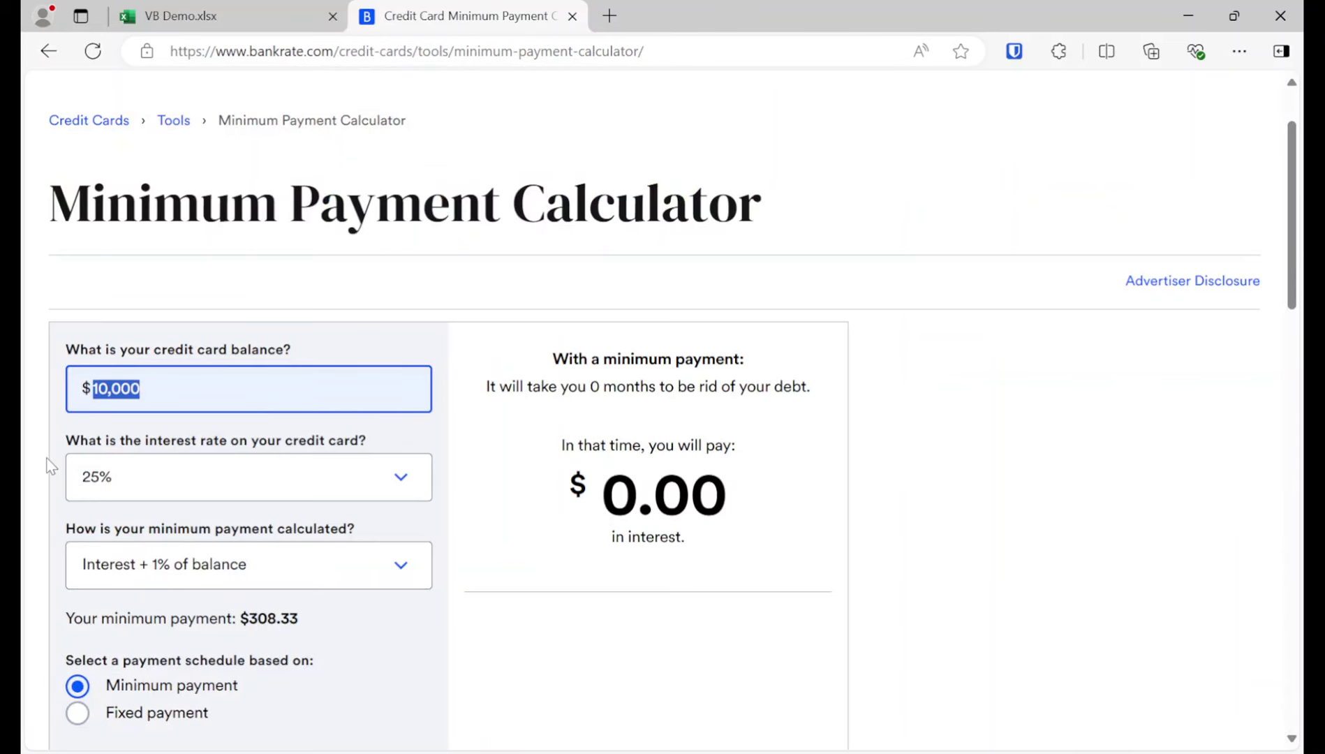
{"action": "type", "text": "5000"}
{"action": "left_click", "coordinate": [131, 481]}
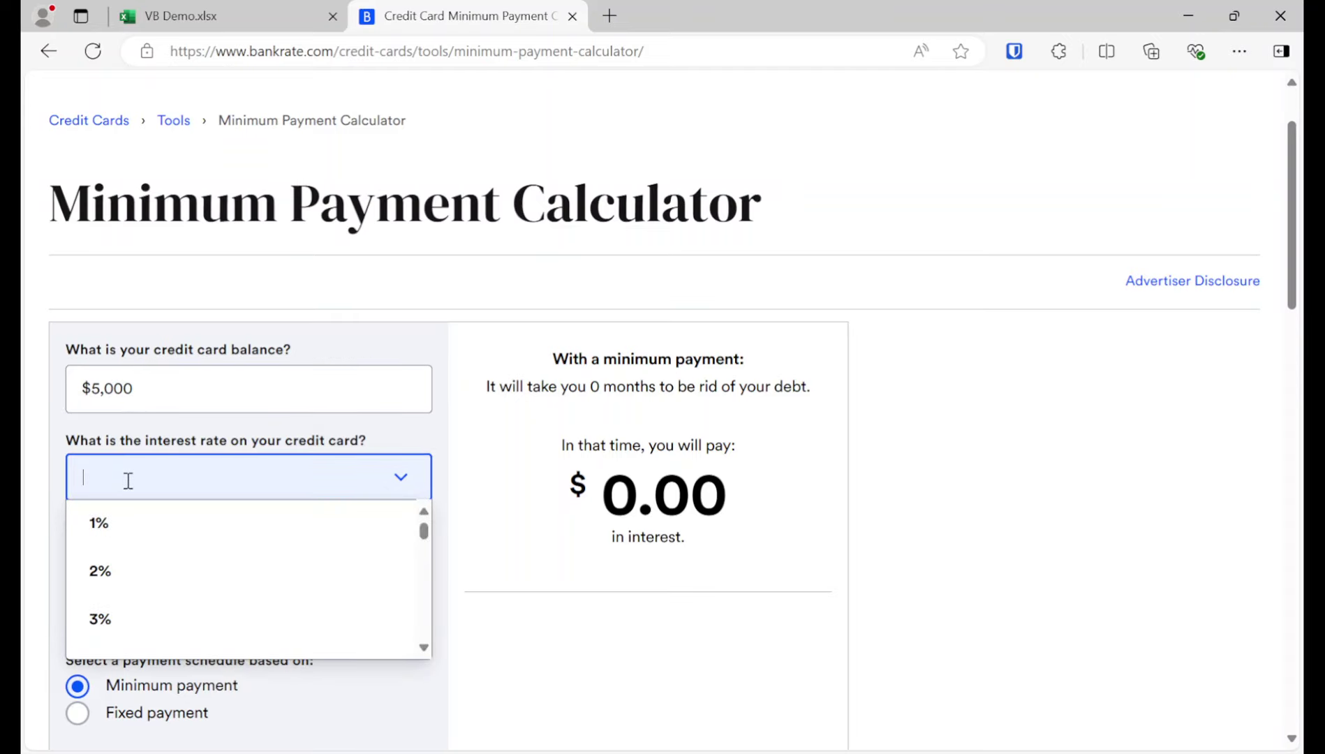
{"action": "type", "text": "30"}
{"action": "left_click", "coordinate": [141, 529]}
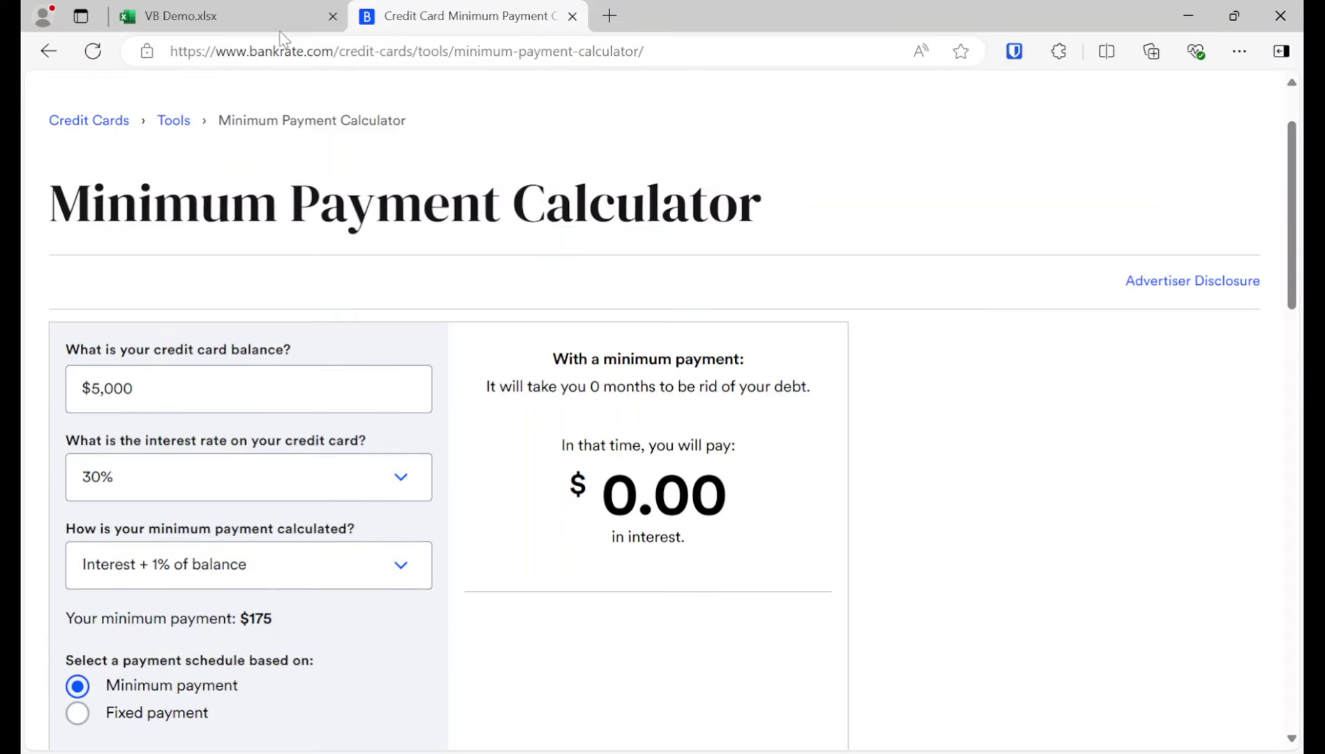
{"action": "left_click", "coordinate": [288, 21]}
Enter 175 as the CC 2 payment in B8 and move to the row below.
{"action": "type", "text": "175"}
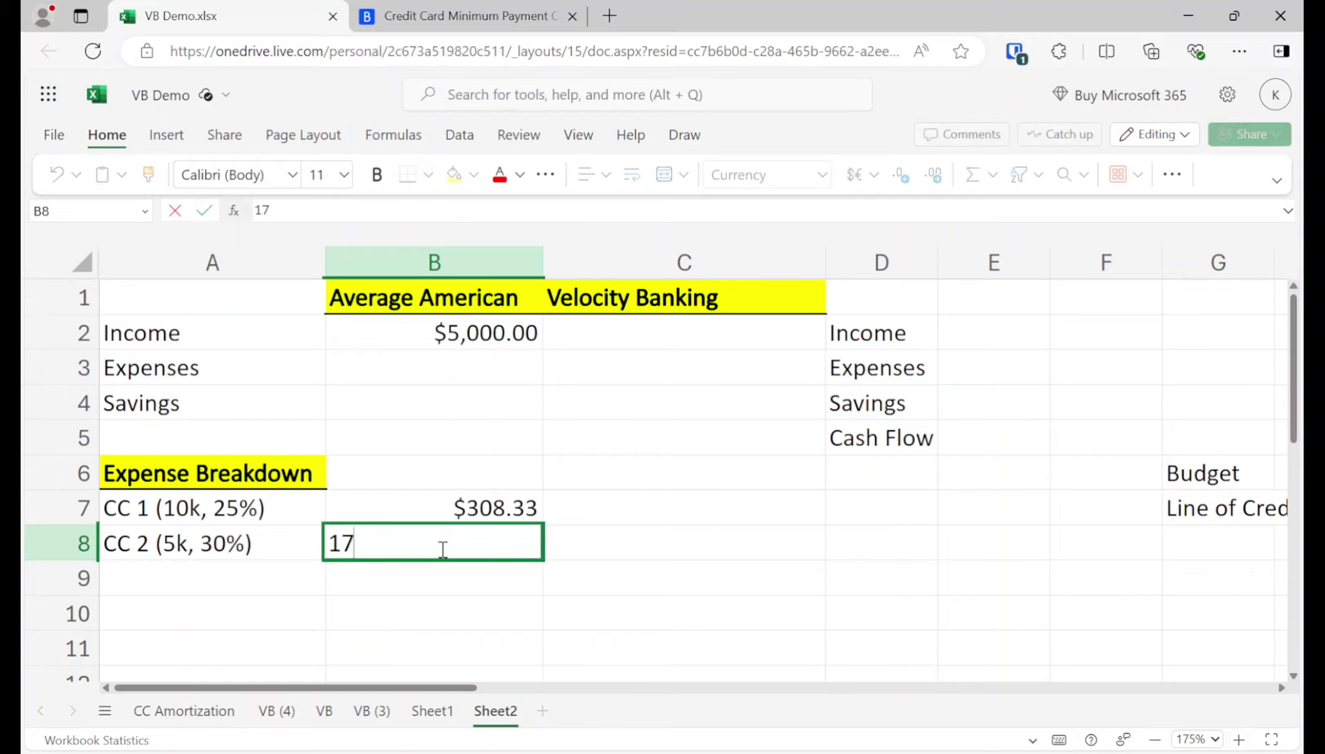
{"action": "key", "text": "Return"}
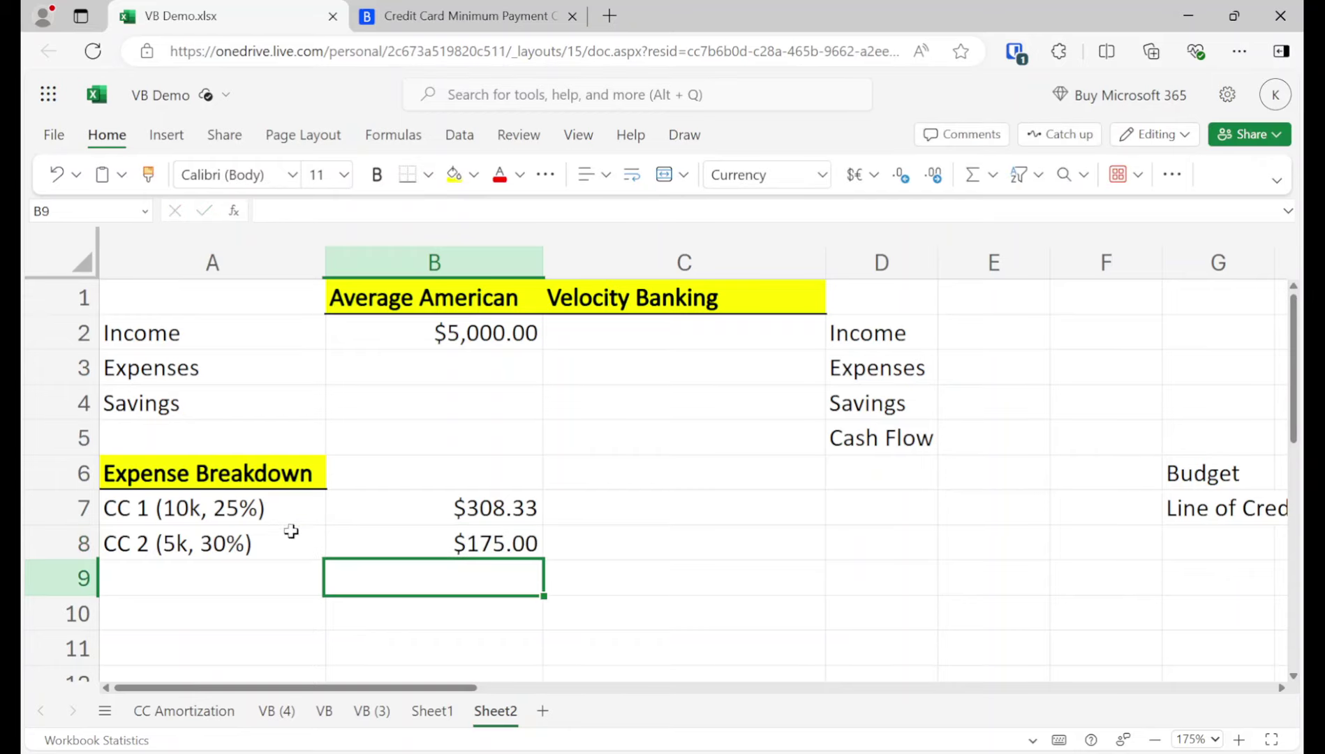
{"action": "left_click", "coordinate": [219, 577]}
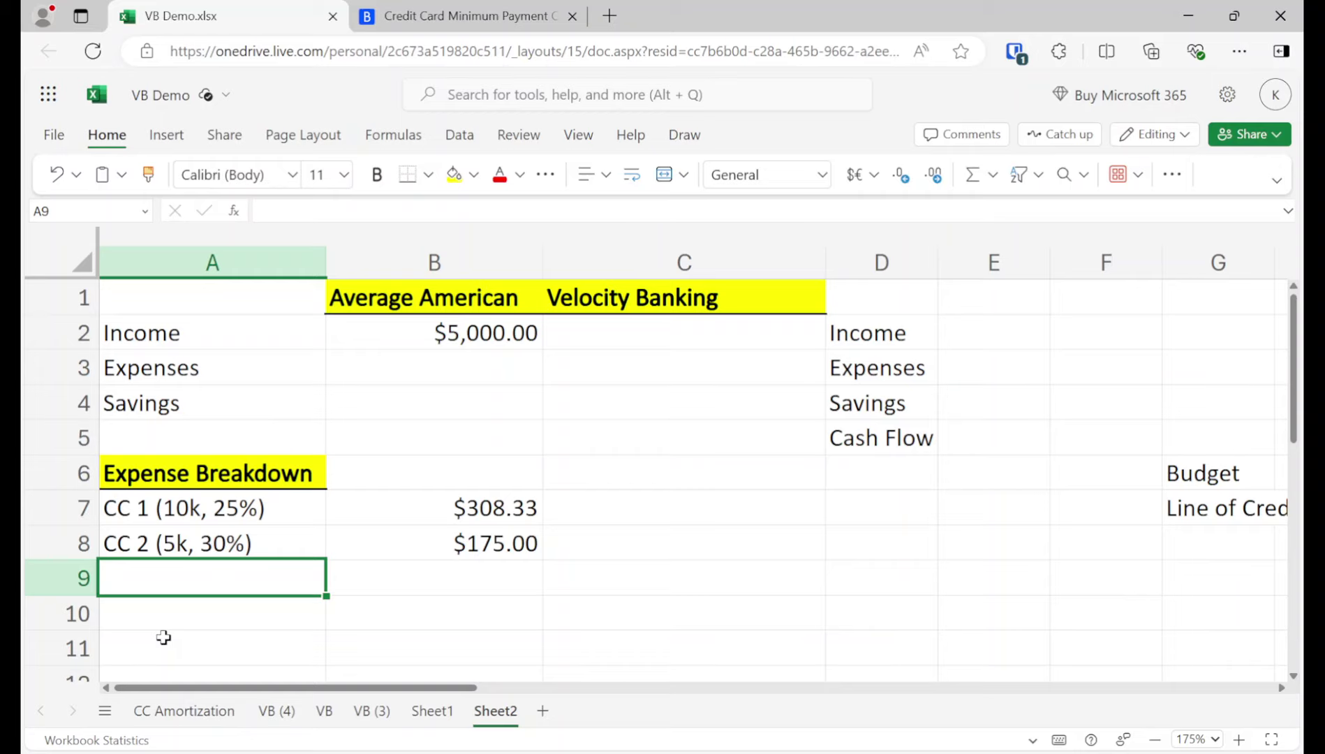
{"action": "type", "text": "C"}
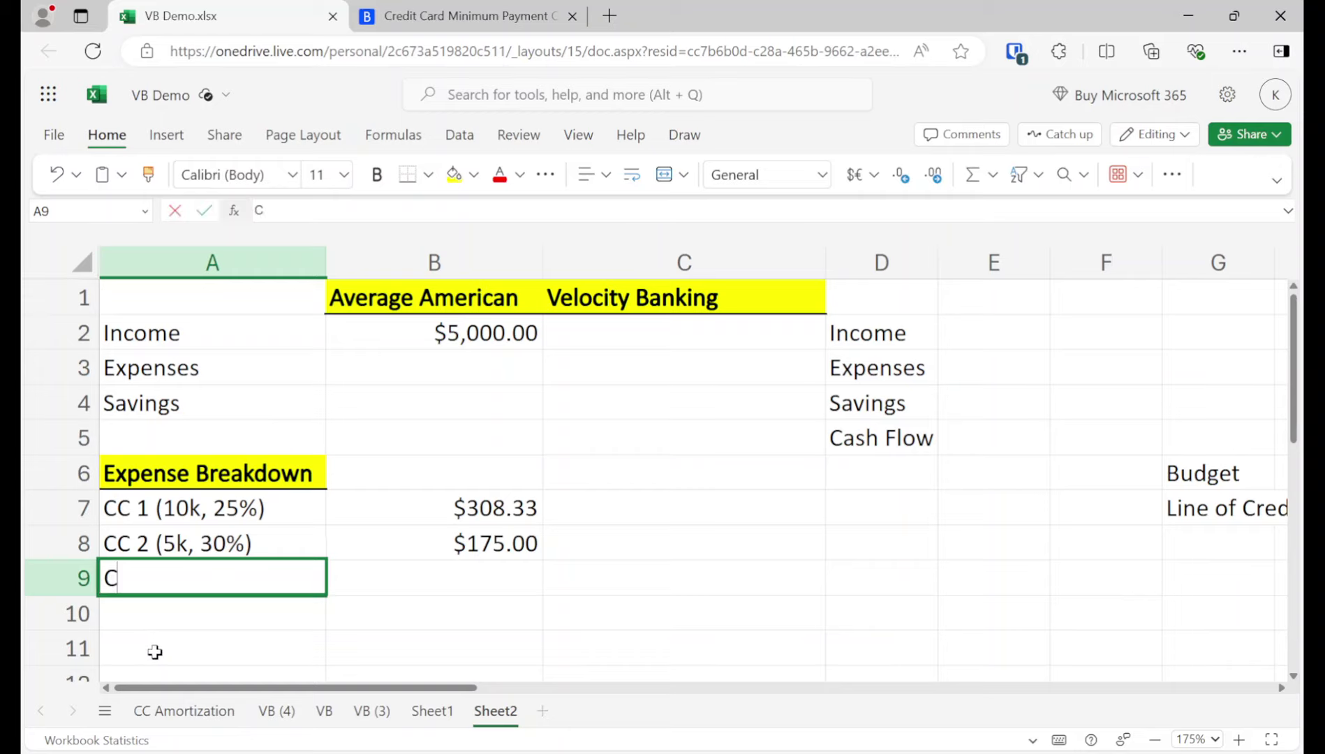
{"action": "type", "text": "ar ("}
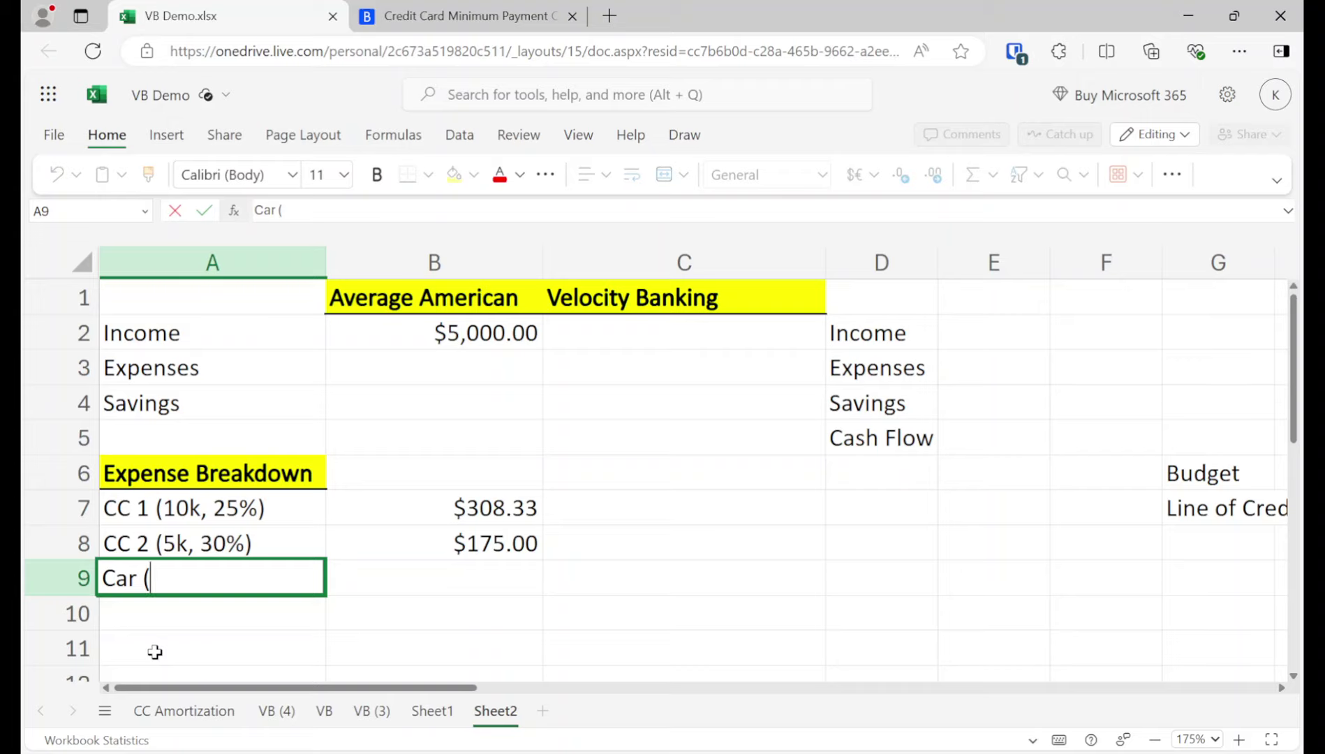
{"action": "type", "text": "20k, 5%)"}
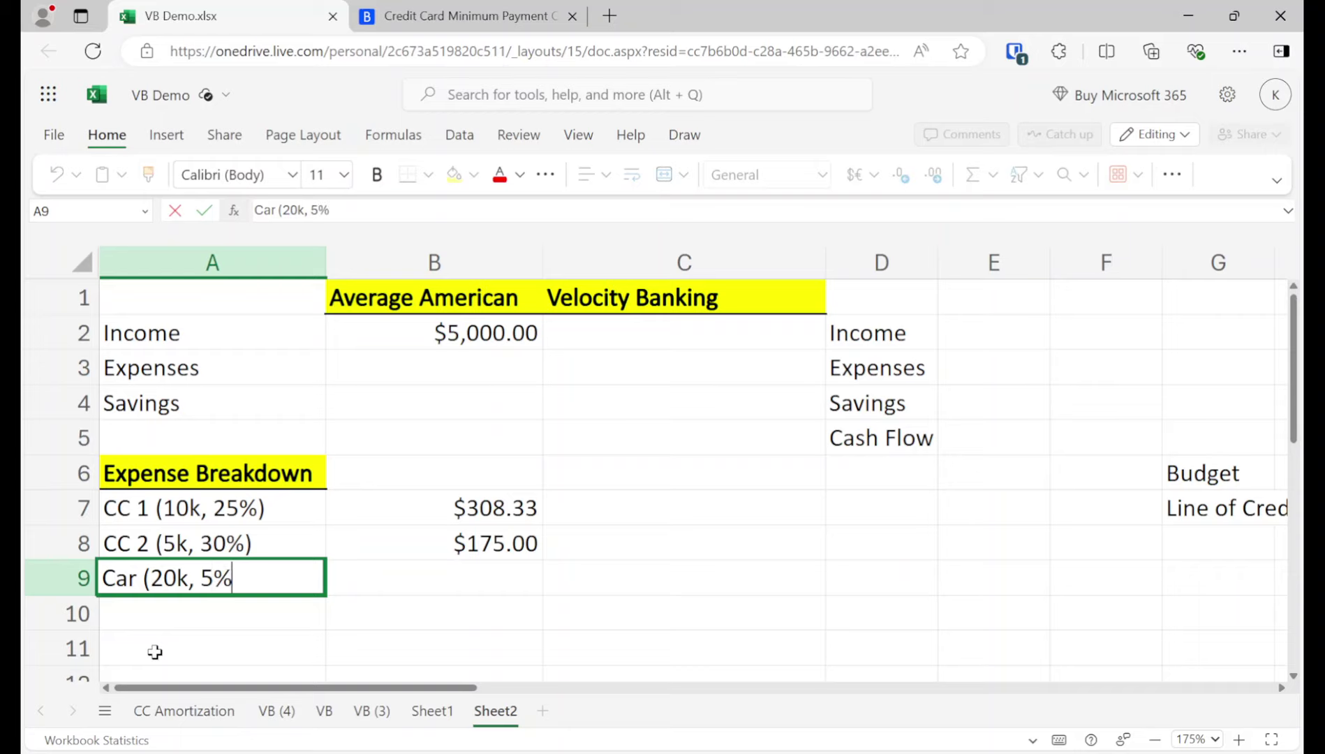
{"action": "key", "text": "Return"}
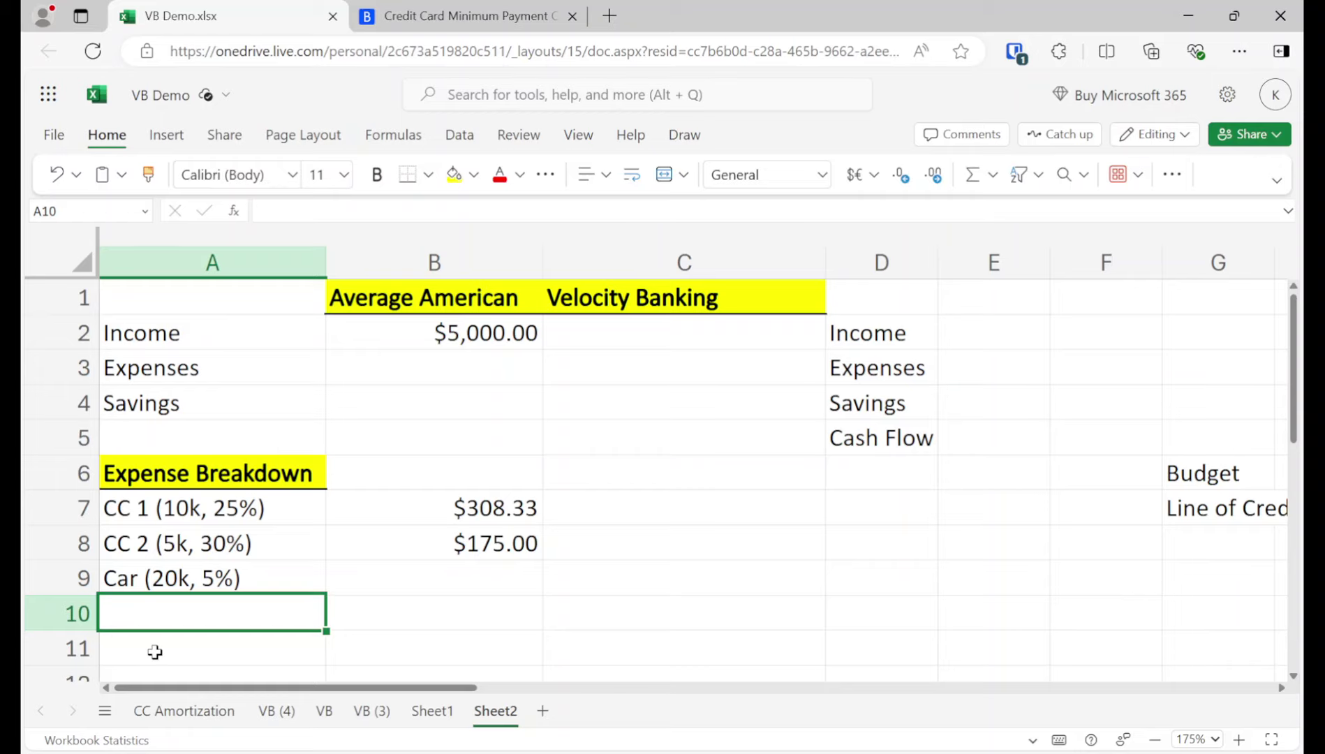
Search 'calculator.net loan amortization' in a new tab and open the Amortization Calculator.
{"action": "left_click", "coordinate": [610, 16]}
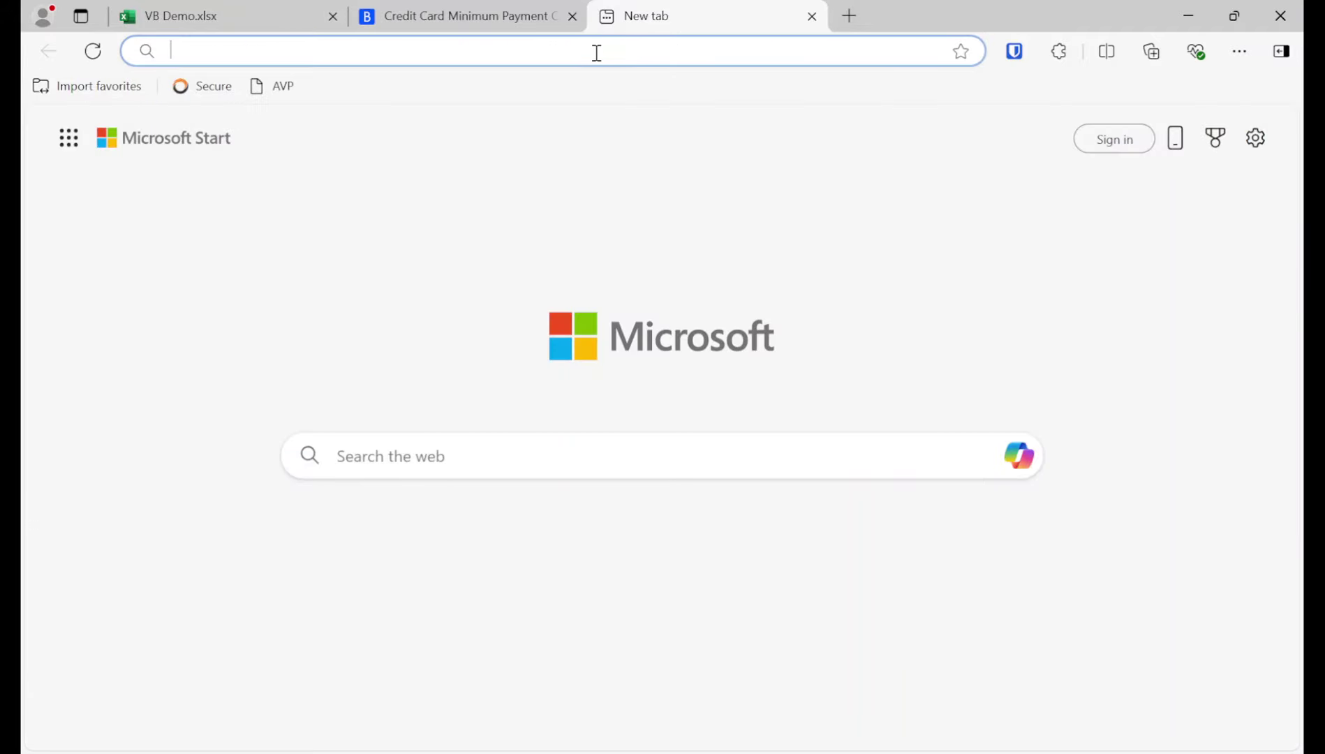
{"action": "type", "text": "calculator.net"}
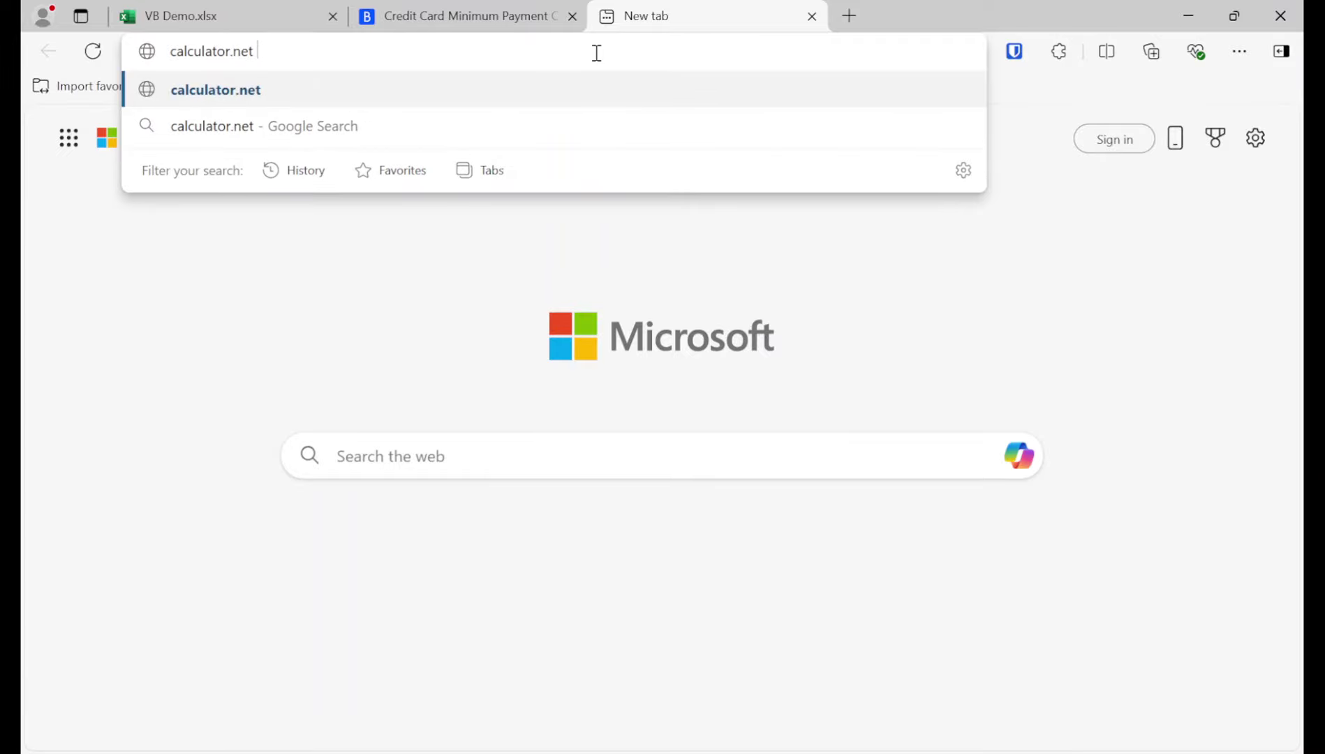
{"action": "type", "text": " loan amortization"}
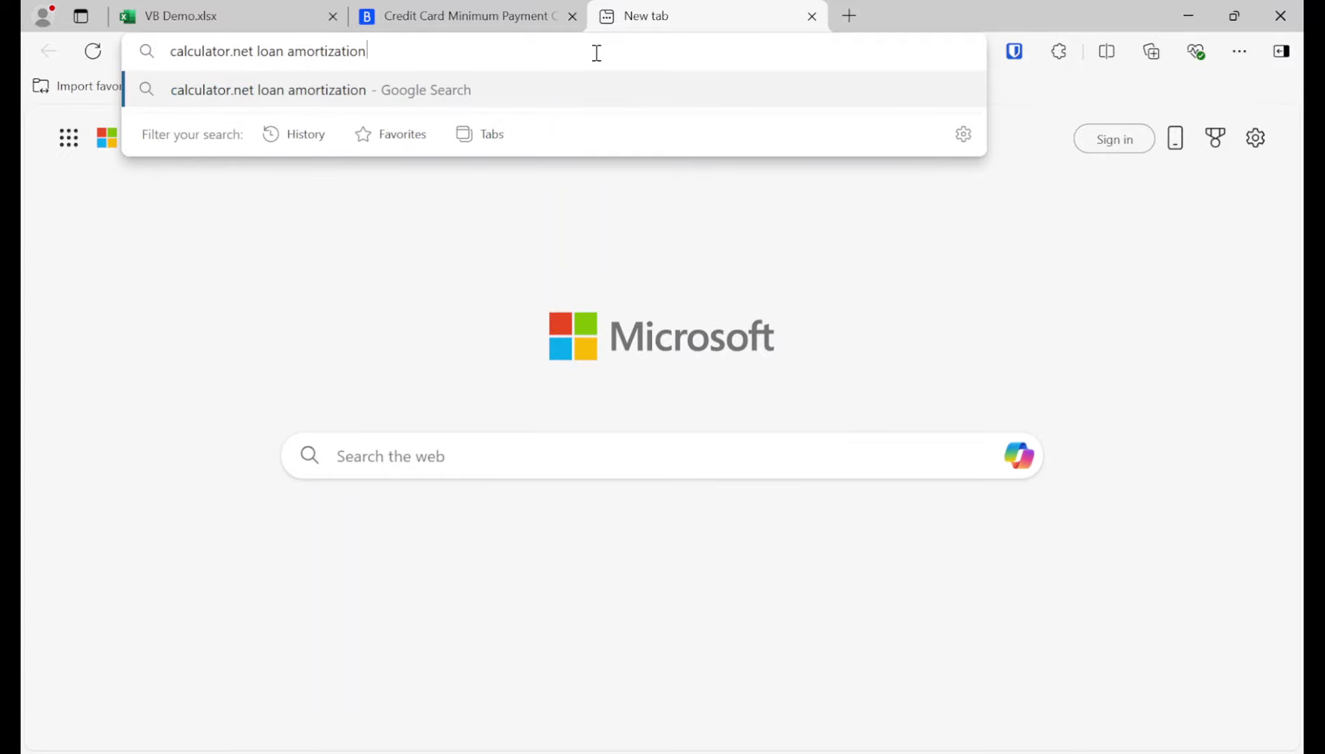
{"action": "key", "text": "Return"}
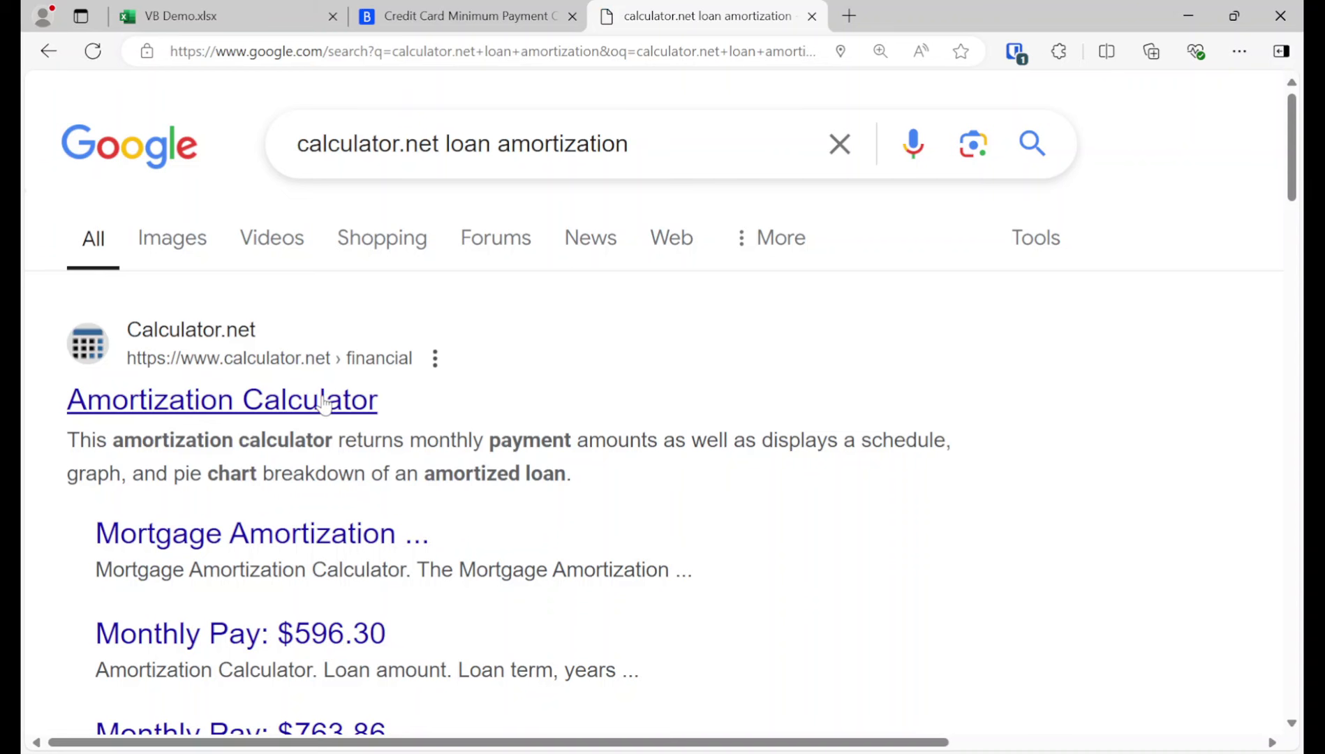
{"action": "left_click", "coordinate": [324, 404]}
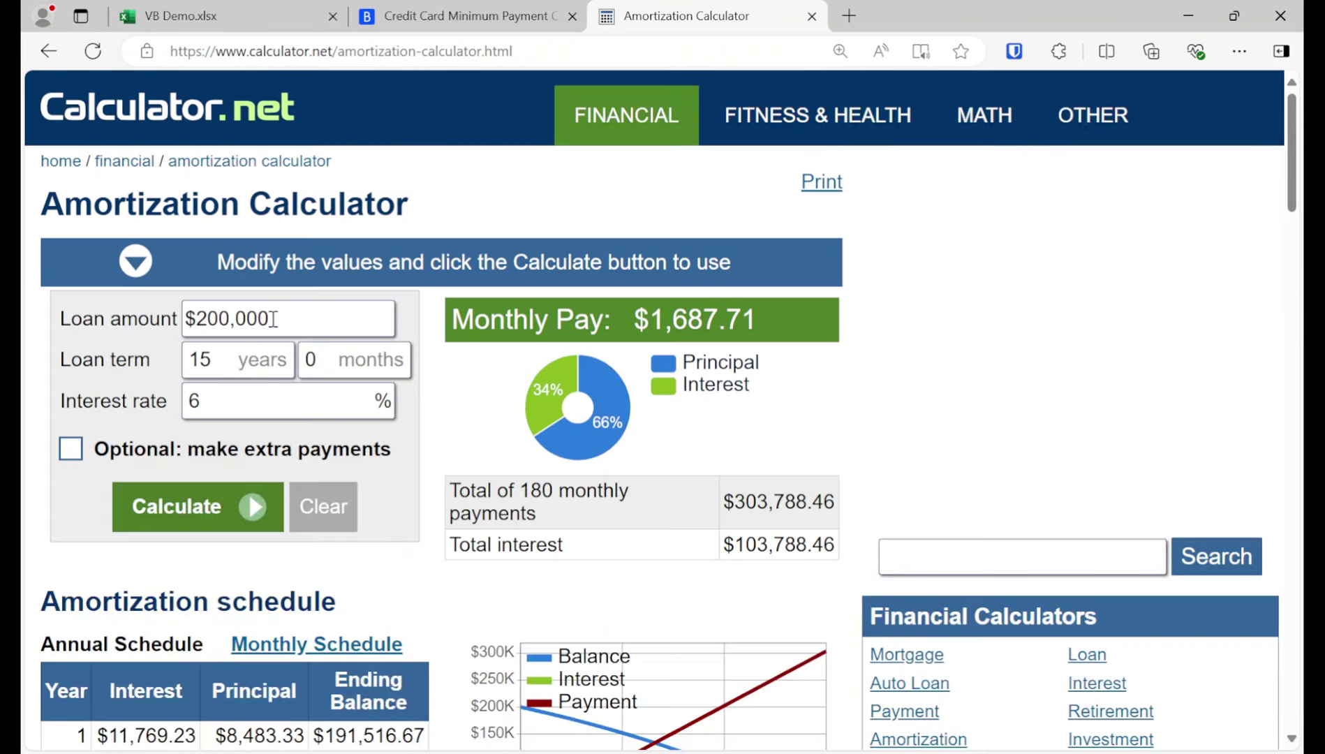
Calculate payments for a $20,000 loan at 5% over 5 years.
{"action": "triple_click", "coordinate": [273, 319]}
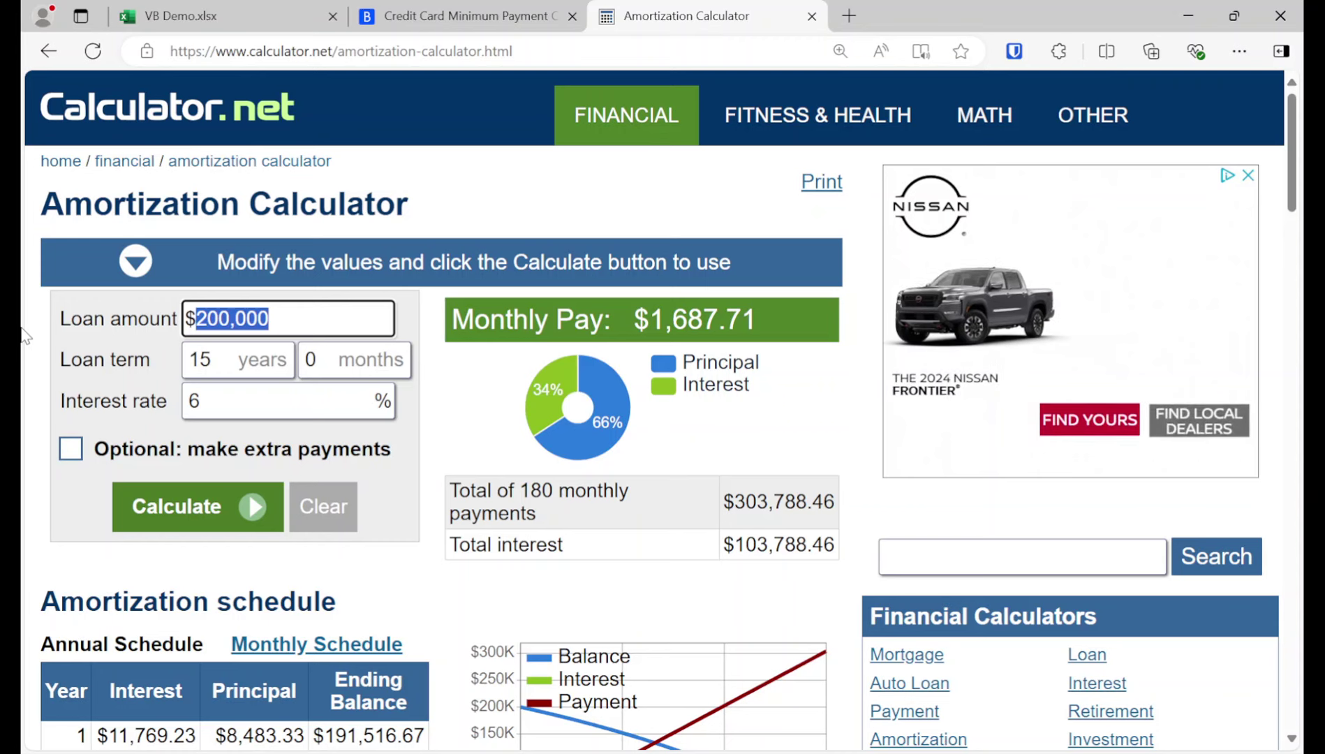
{"action": "type", "text": "$20,000"}
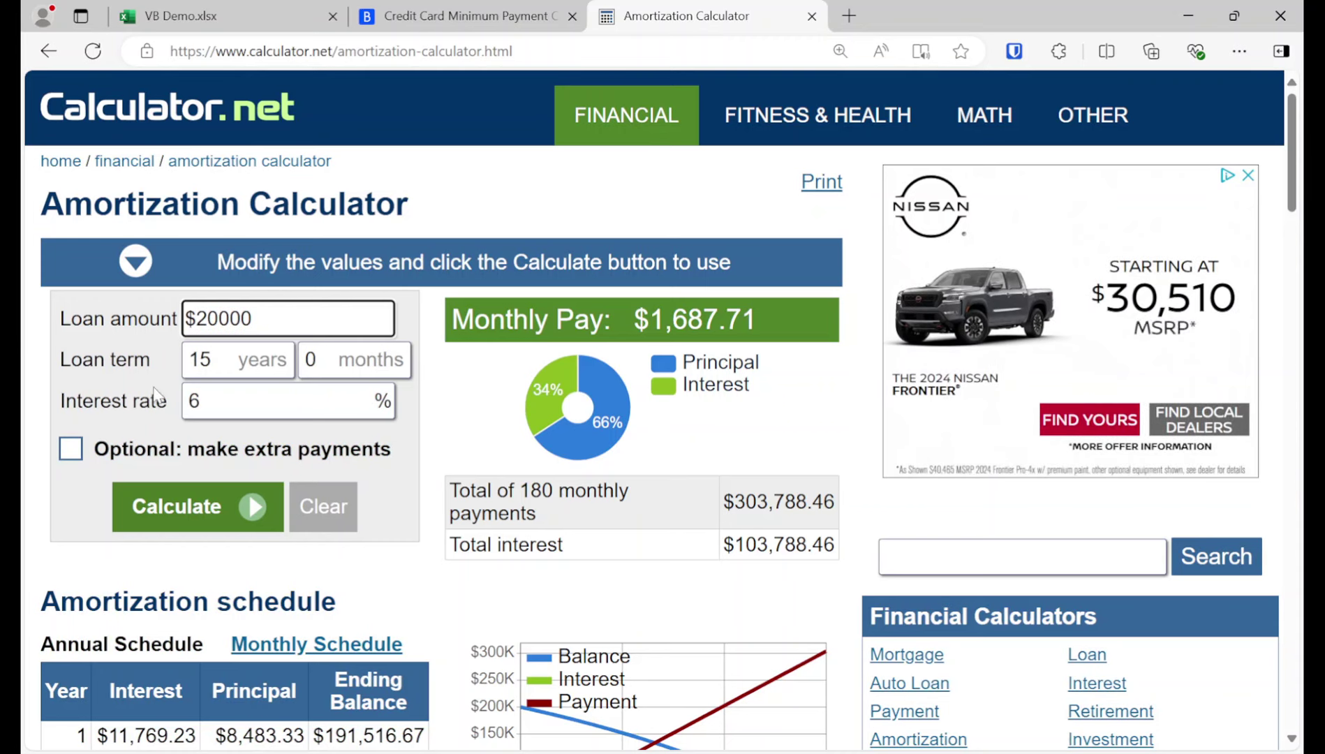
{"action": "left_click", "coordinate": [220, 366]}
{"action": "double_click", "coordinate": [220, 367]}
{"action": "type", "text": "5"}
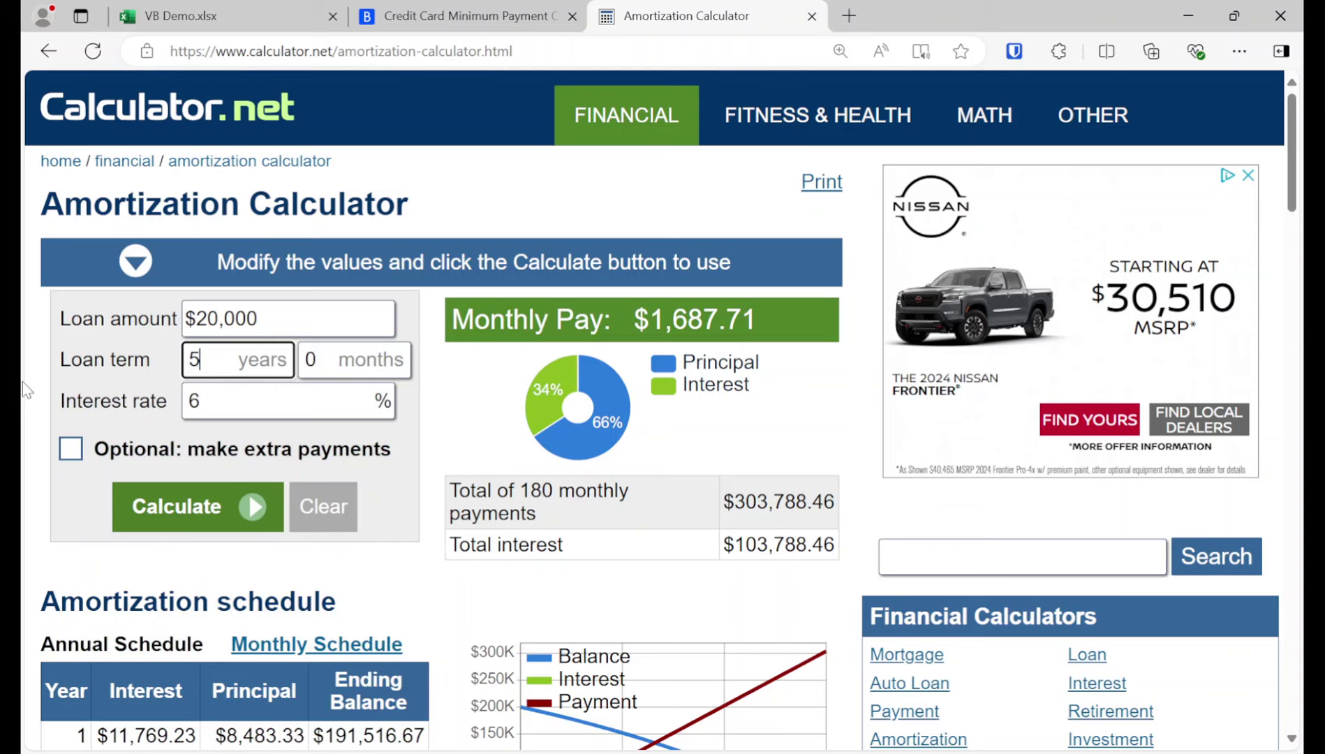
{"action": "mouse_move", "coordinate": [110, 411]}
{"action": "left_mouse_down"}
{"action": "mouse_move", "coordinate": [170, 422]}
{"action": "mouse_move", "coordinate": [109, 410]}
{"action": "left_mouse_up"}
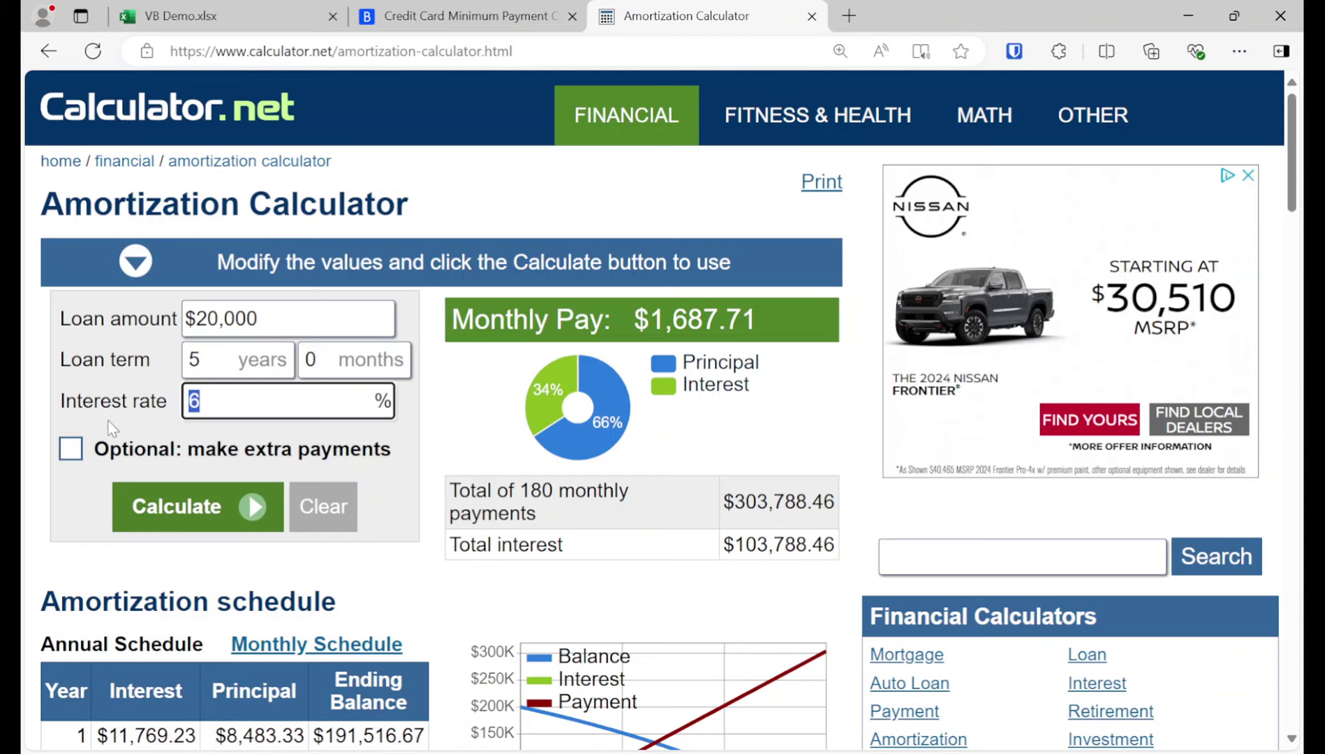
{"action": "type", "text": "5"}
{"action": "left_click", "coordinate": [265, 511]}
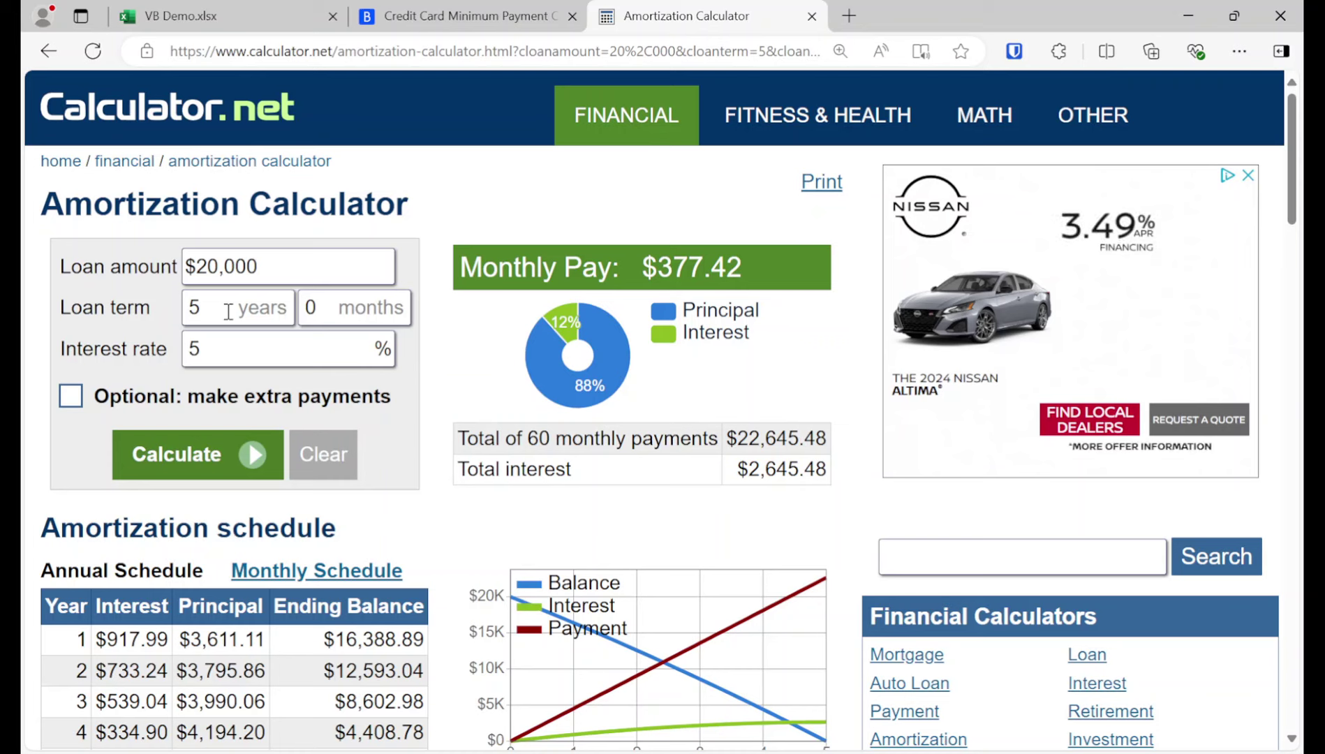
Recalculate with a 7-year term, then a 30-year term.
{"action": "double_click", "coordinate": [228, 311]}
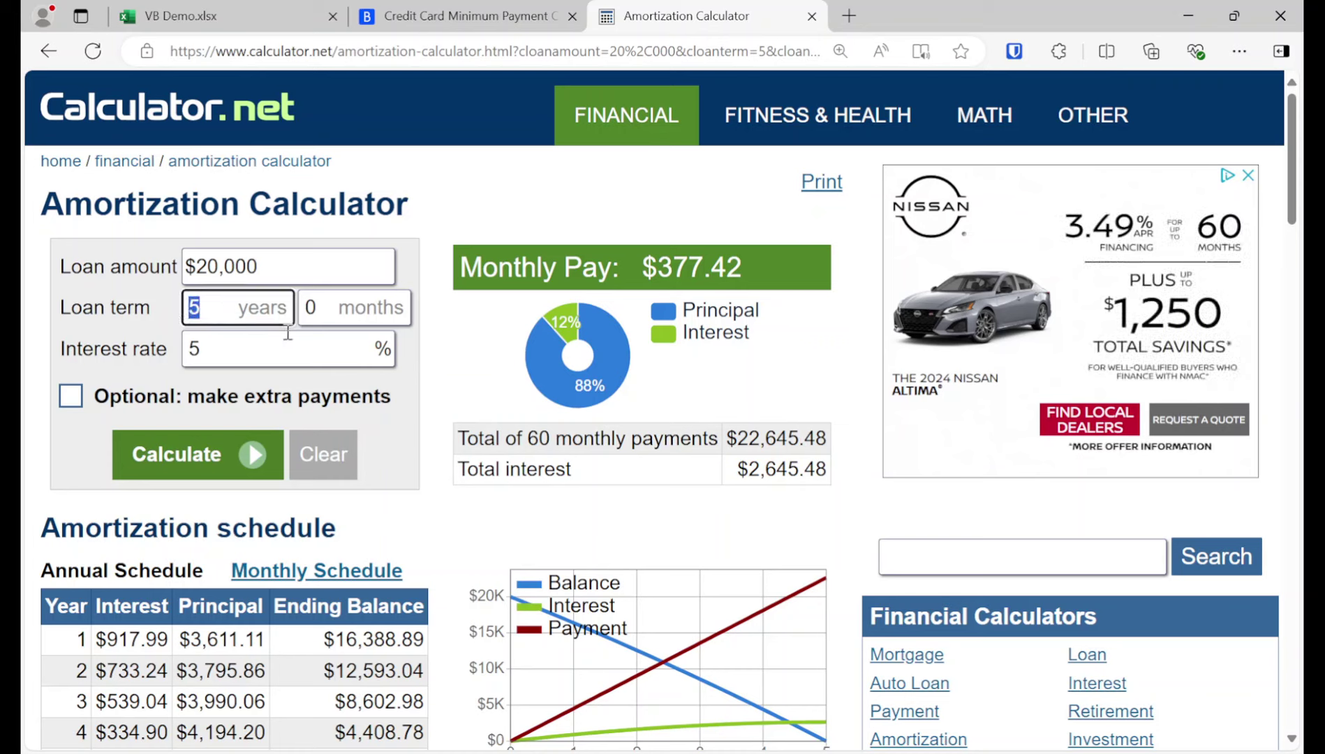
{"action": "type", "text": "7"}
{"action": "left_click", "coordinate": [180, 474]}
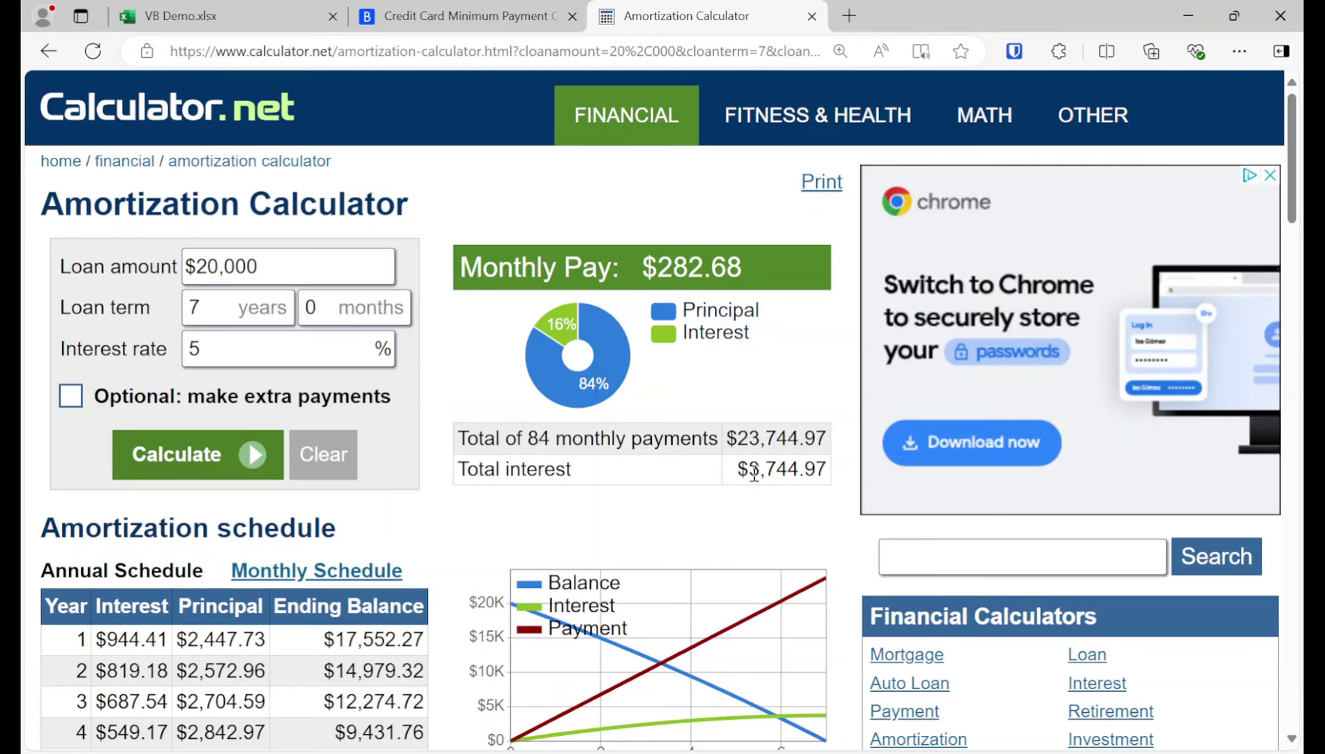
{"action": "double_click", "coordinate": [221, 305]}
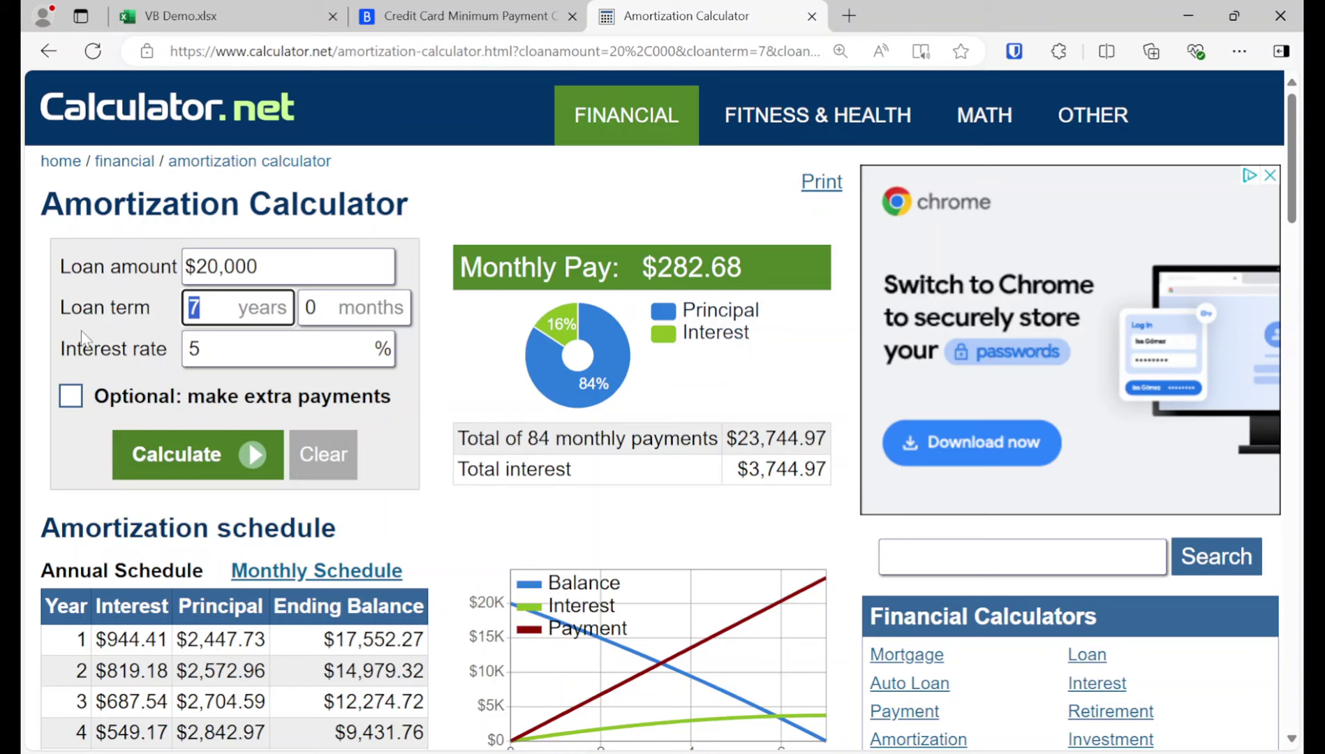
{"action": "type", "text": "30"}
{"action": "left_click", "coordinate": [248, 455]}
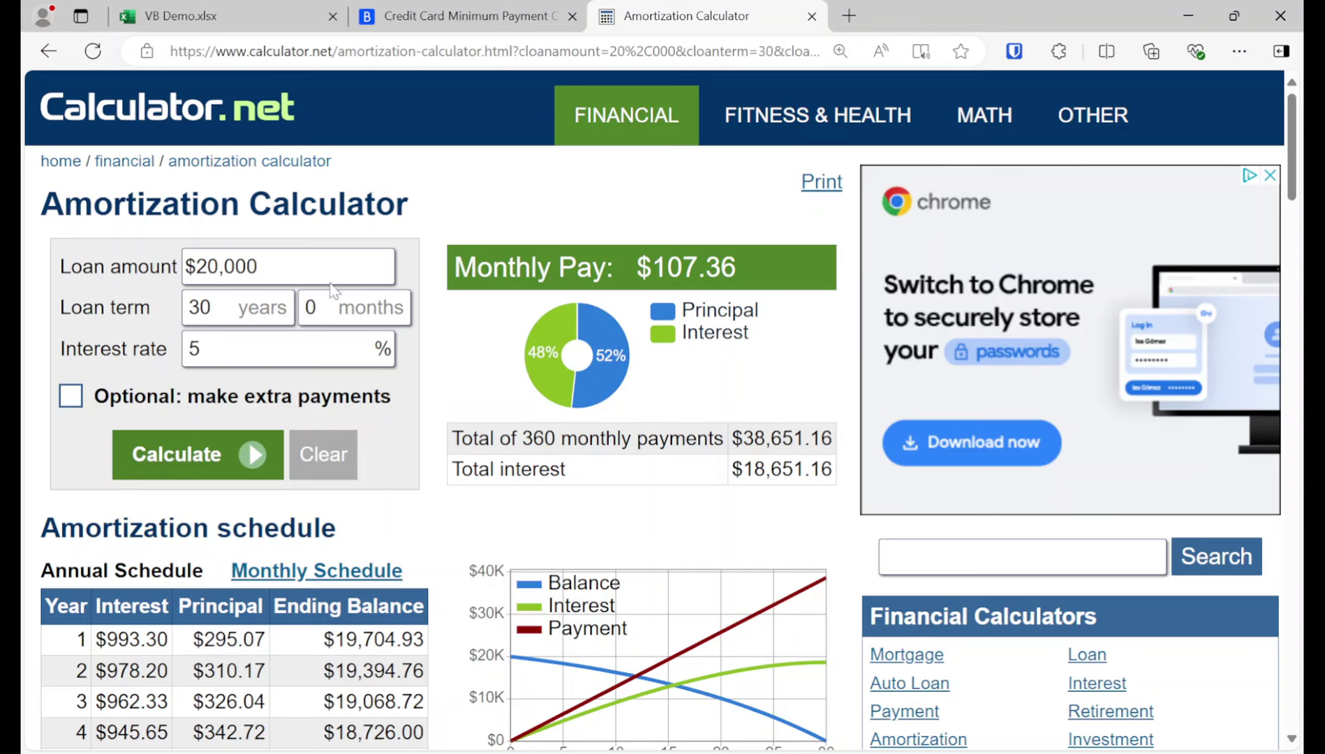
Calculate payments for a $200,000 loan at 3% interest.
{"action": "double_click", "coordinate": [322, 279]}
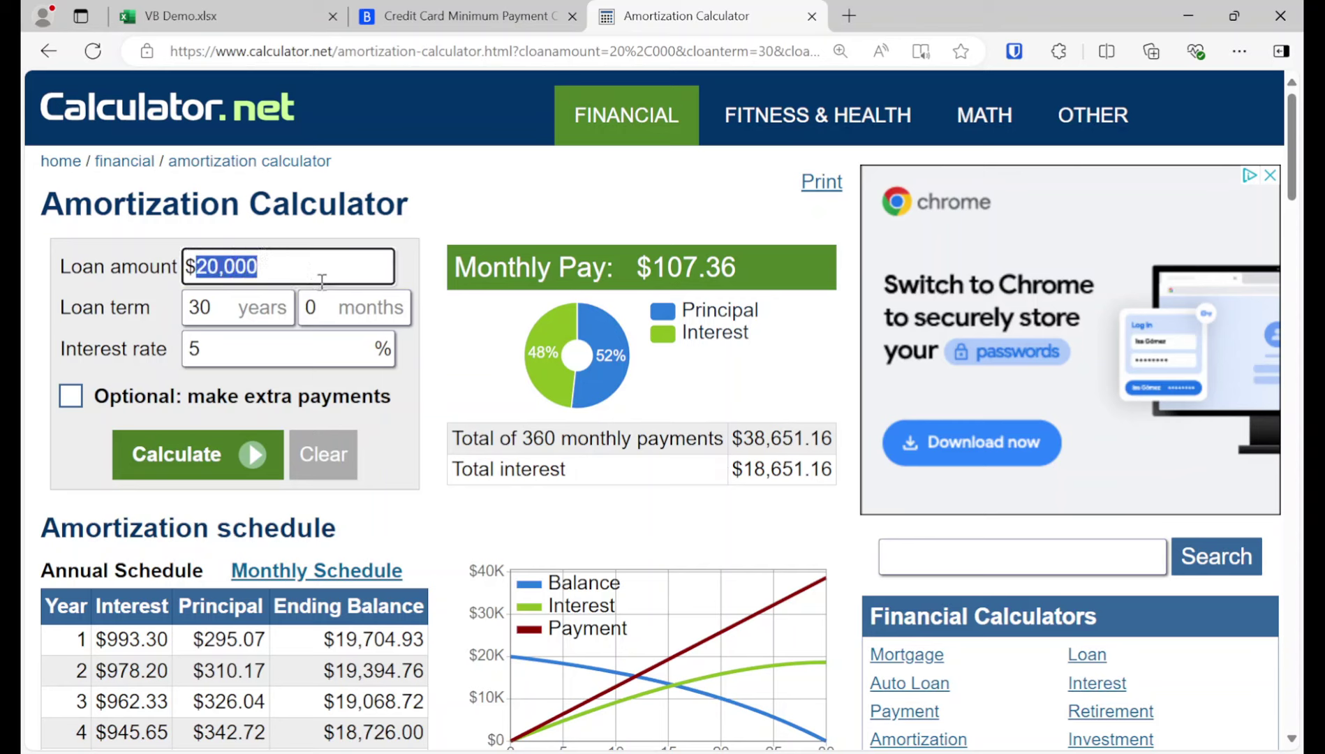
{"action": "type", "text": "200000"}
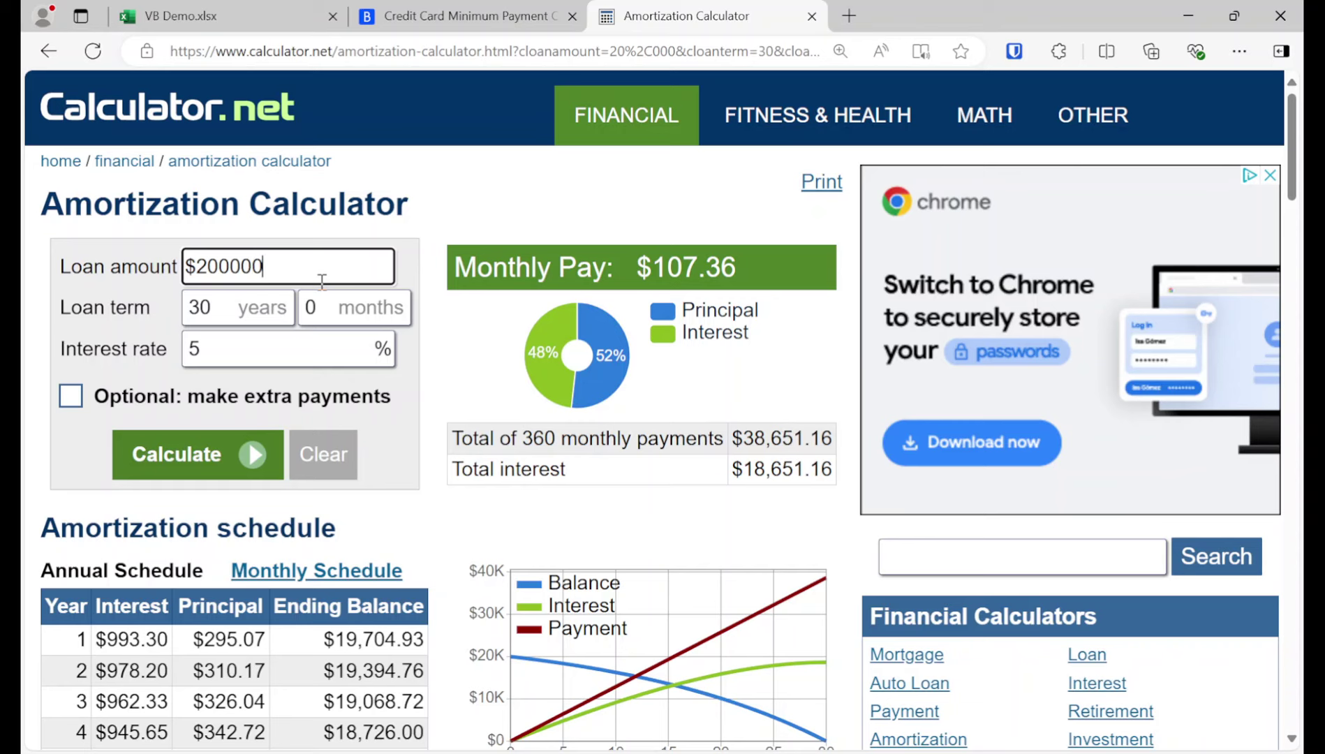
{"action": "left_click", "coordinate": [123, 295]}
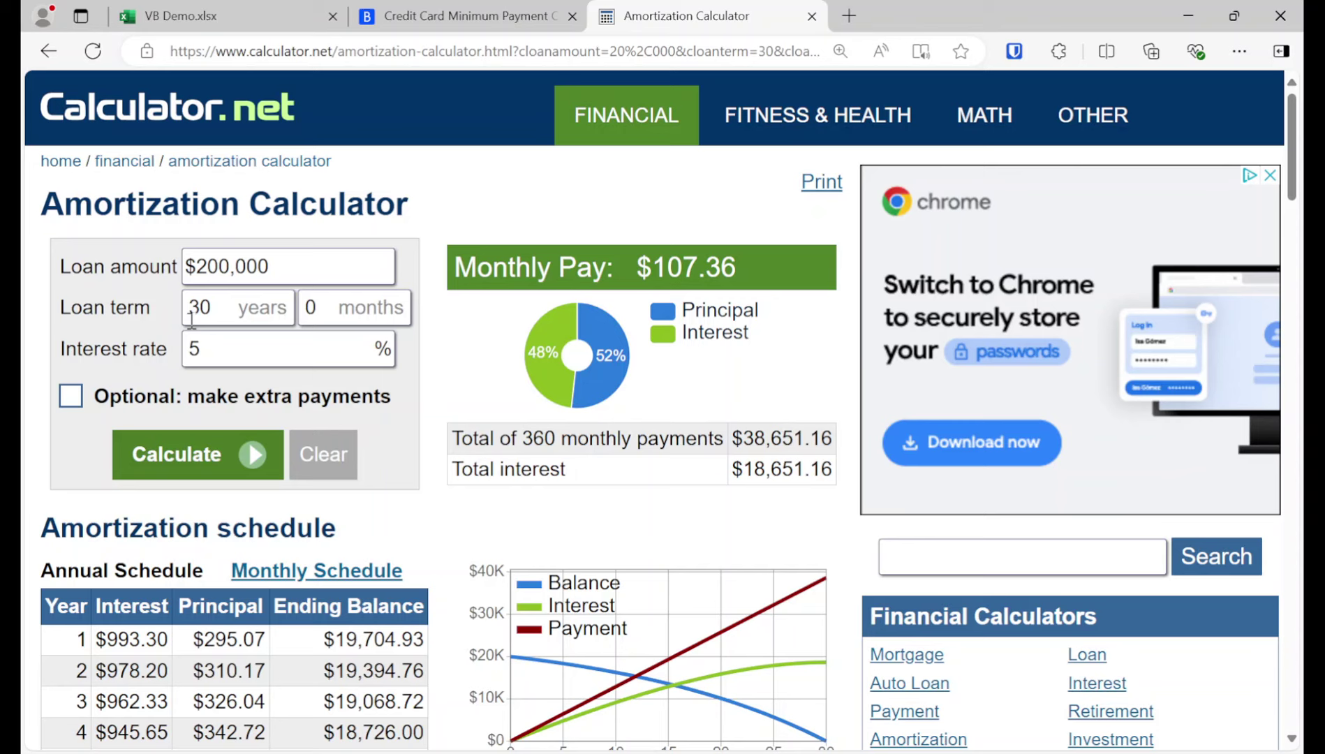
{"action": "left_click", "coordinate": [104, 346]}
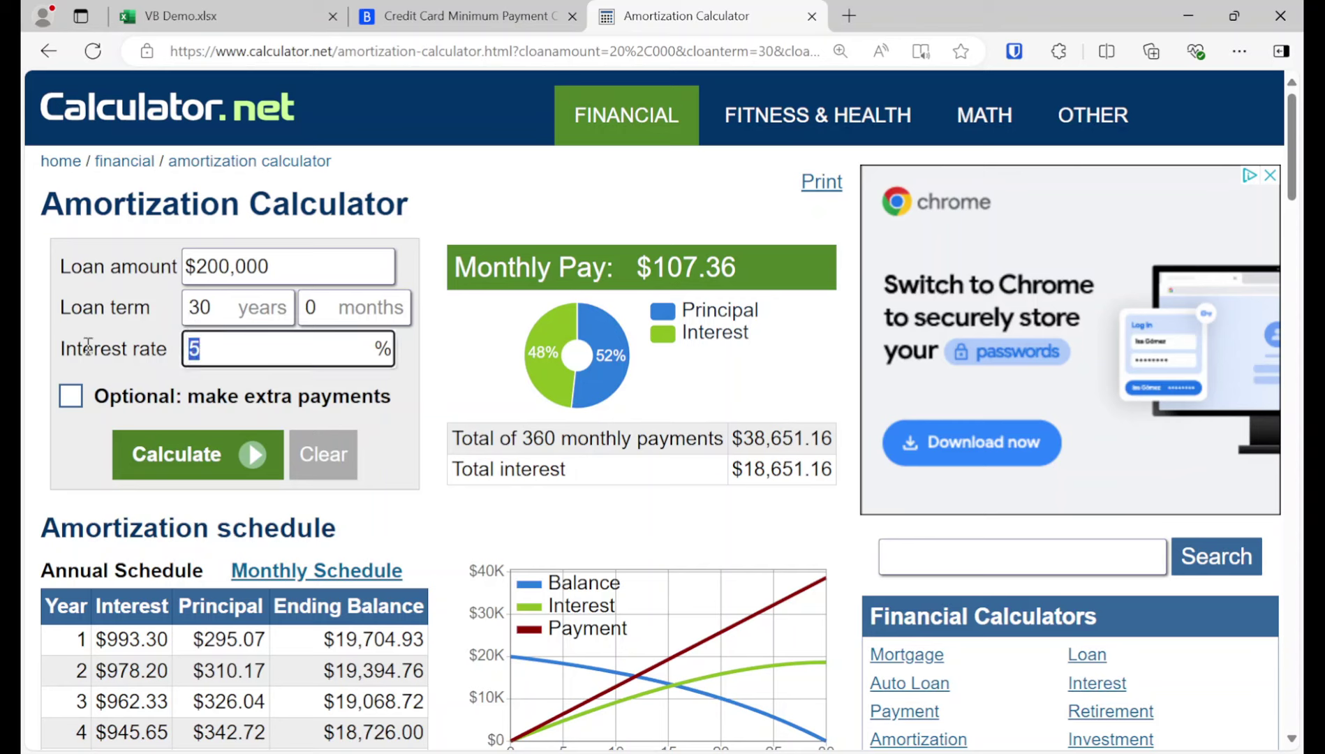
{"action": "type", "text": "3"}
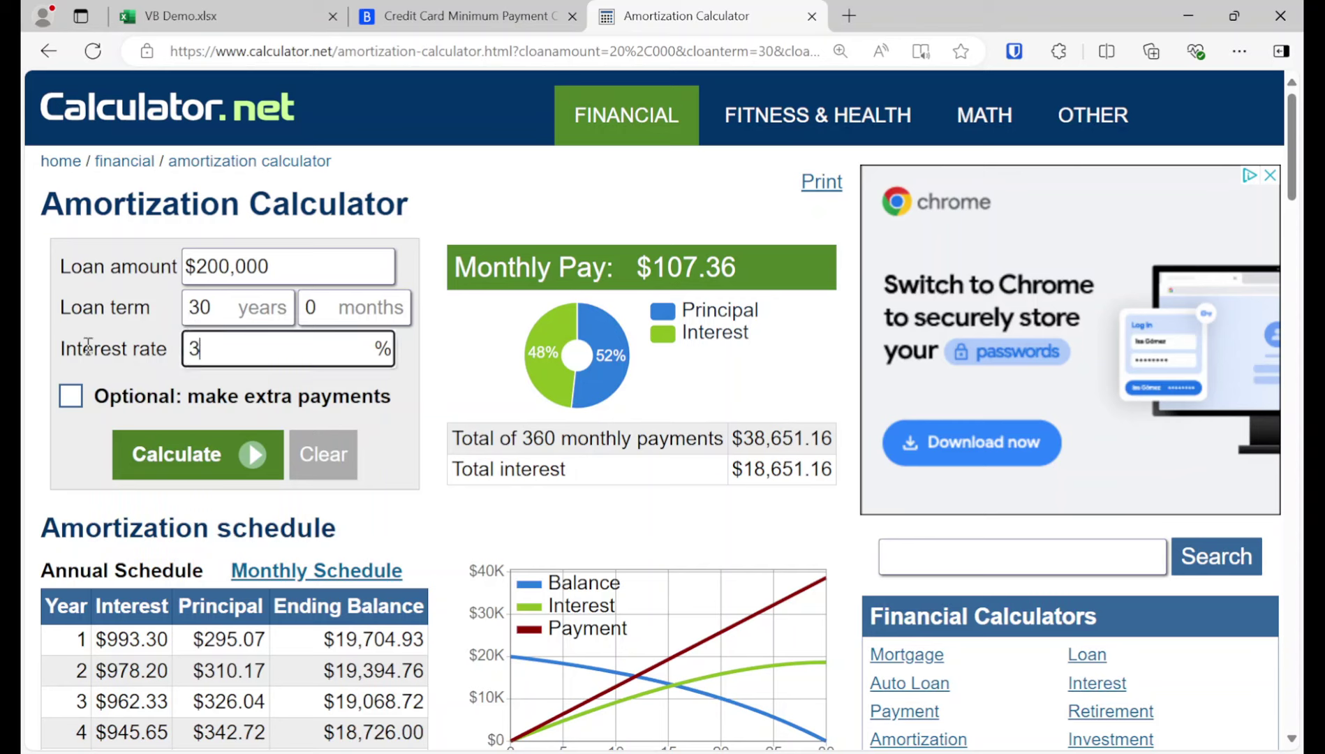
{"action": "left_click", "coordinate": [230, 479]}
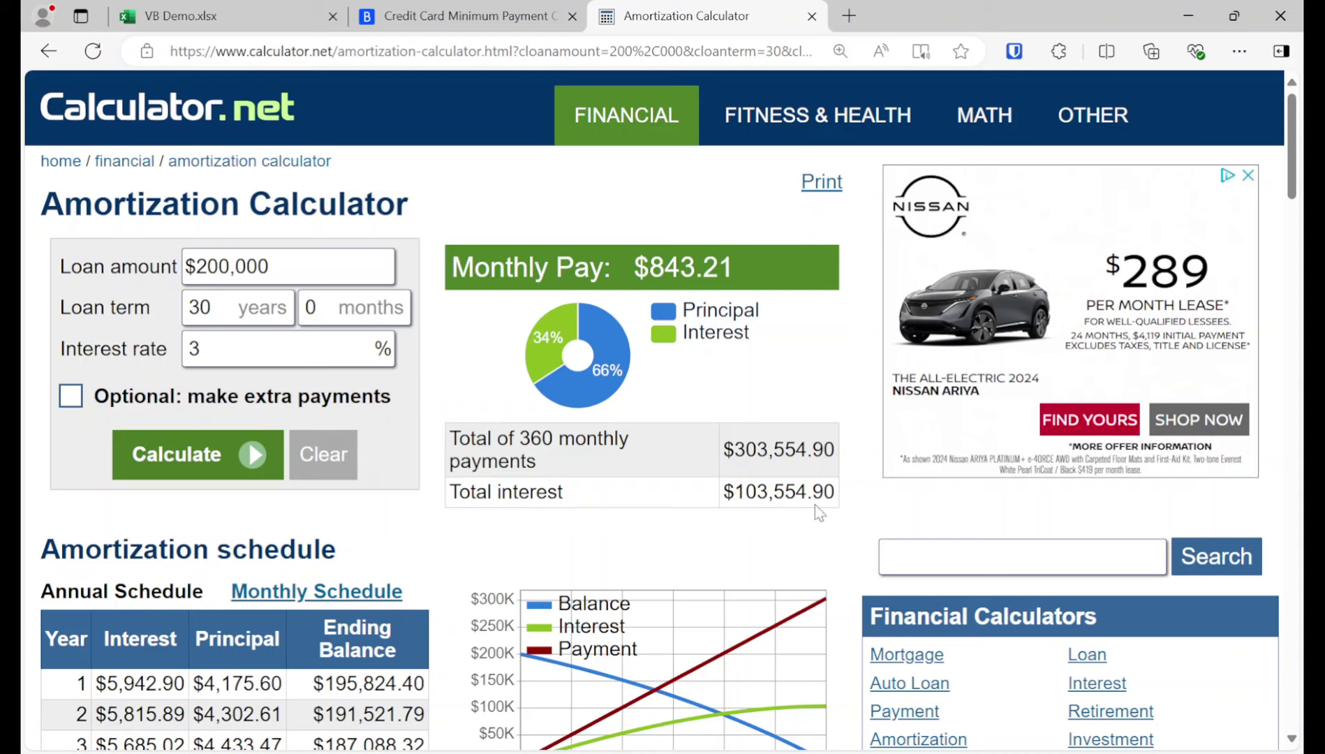
Recalculate at 5.4%, then at 9.4% interest.
{"action": "double_click", "coordinate": [288, 349]}
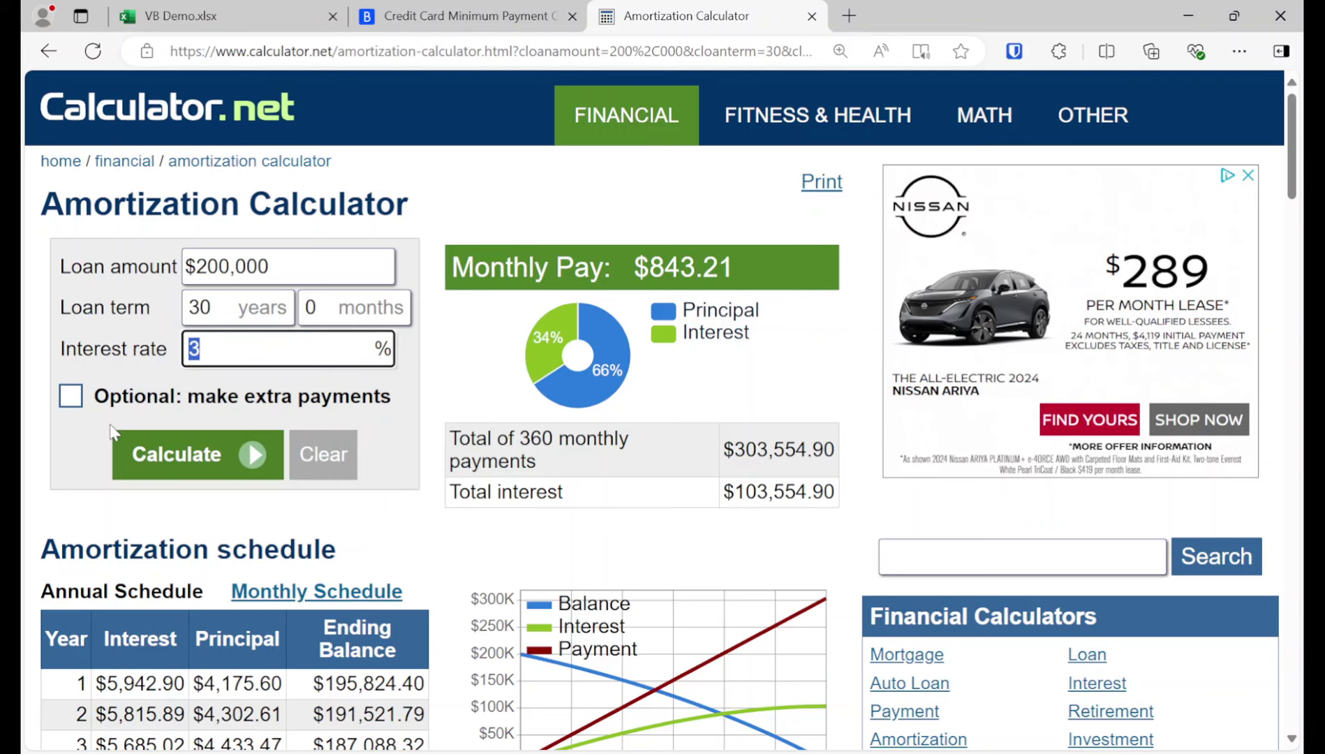
{"action": "type", "text": "5.4"}
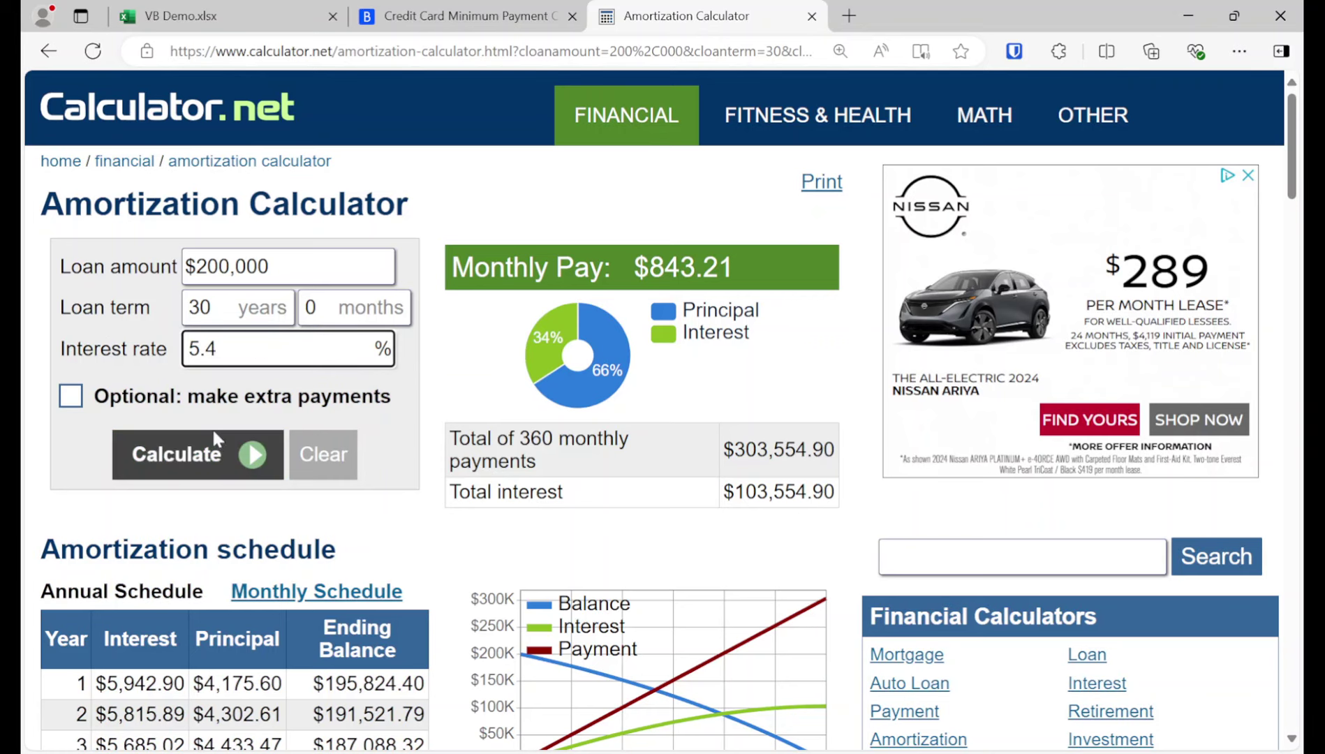
{"action": "left_click", "coordinate": [237, 453]}
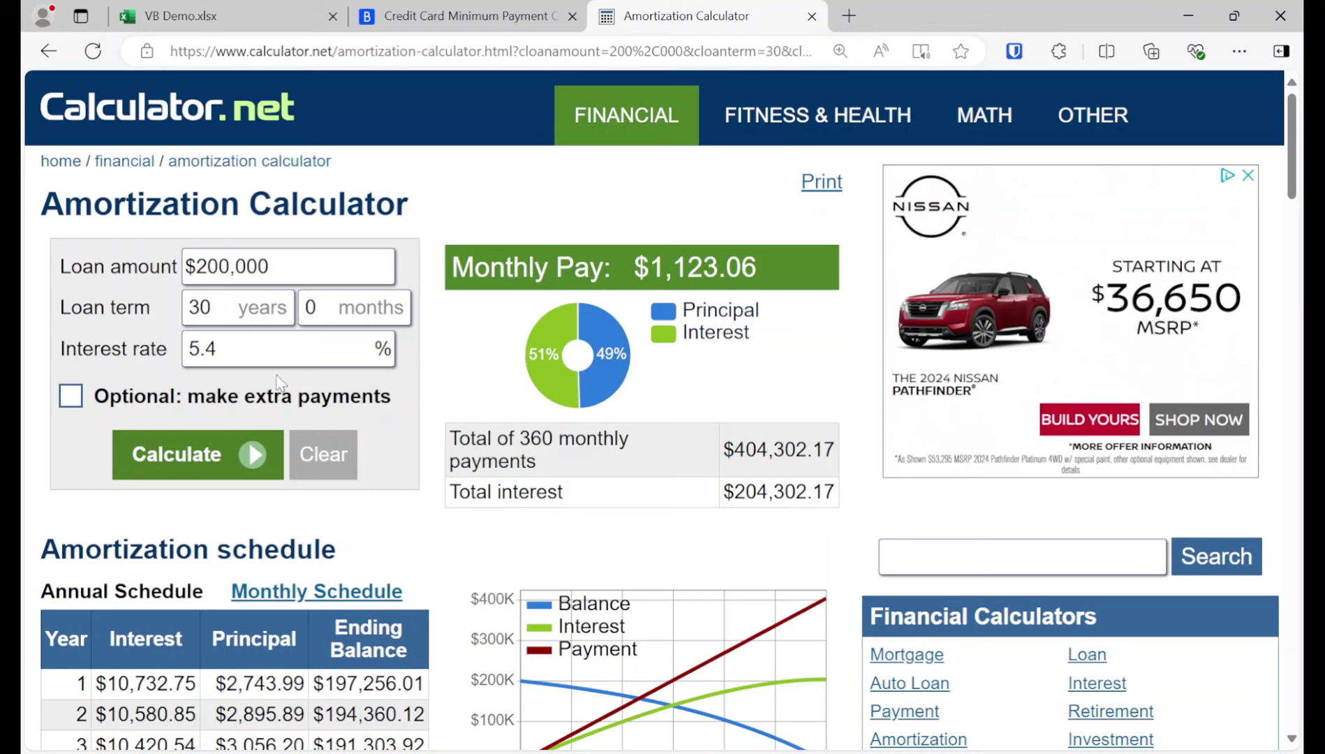
{"action": "left_click_drag", "start_coordinate": [271, 357], "coordinate": [93, 353]}
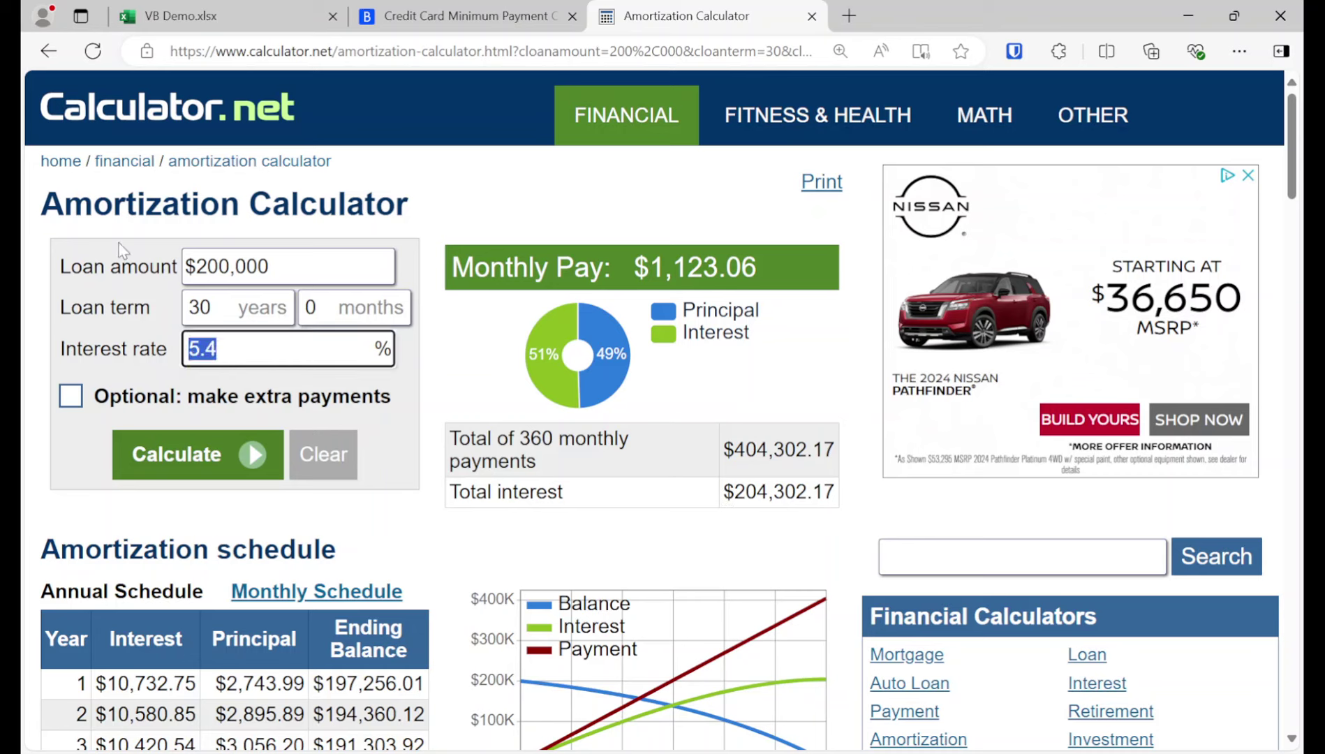
{"action": "type", "text": "93"}
{"action": "key", "text": "BackSpace"}
{"action": "type", "text": ".4"}
{"action": "left_click", "coordinate": [175, 448]}
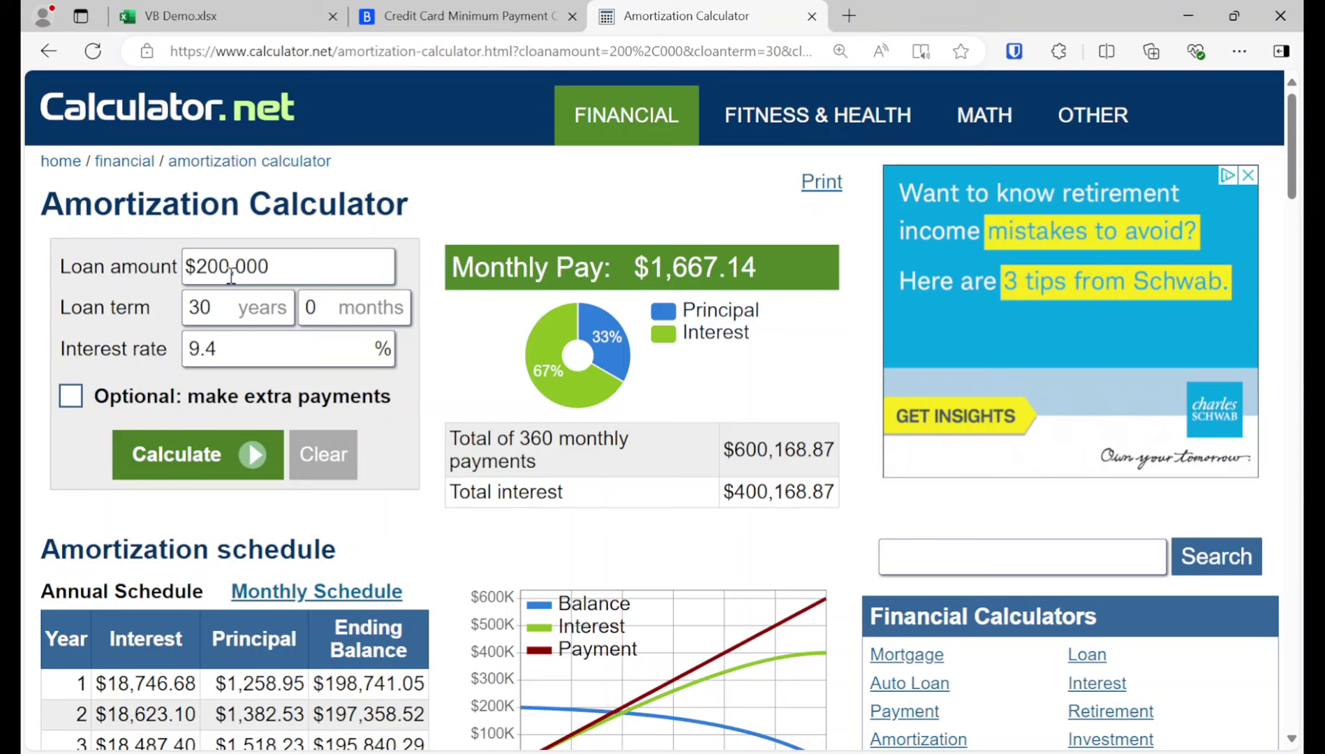
{"action": "left_click", "coordinate": [243, 268]}
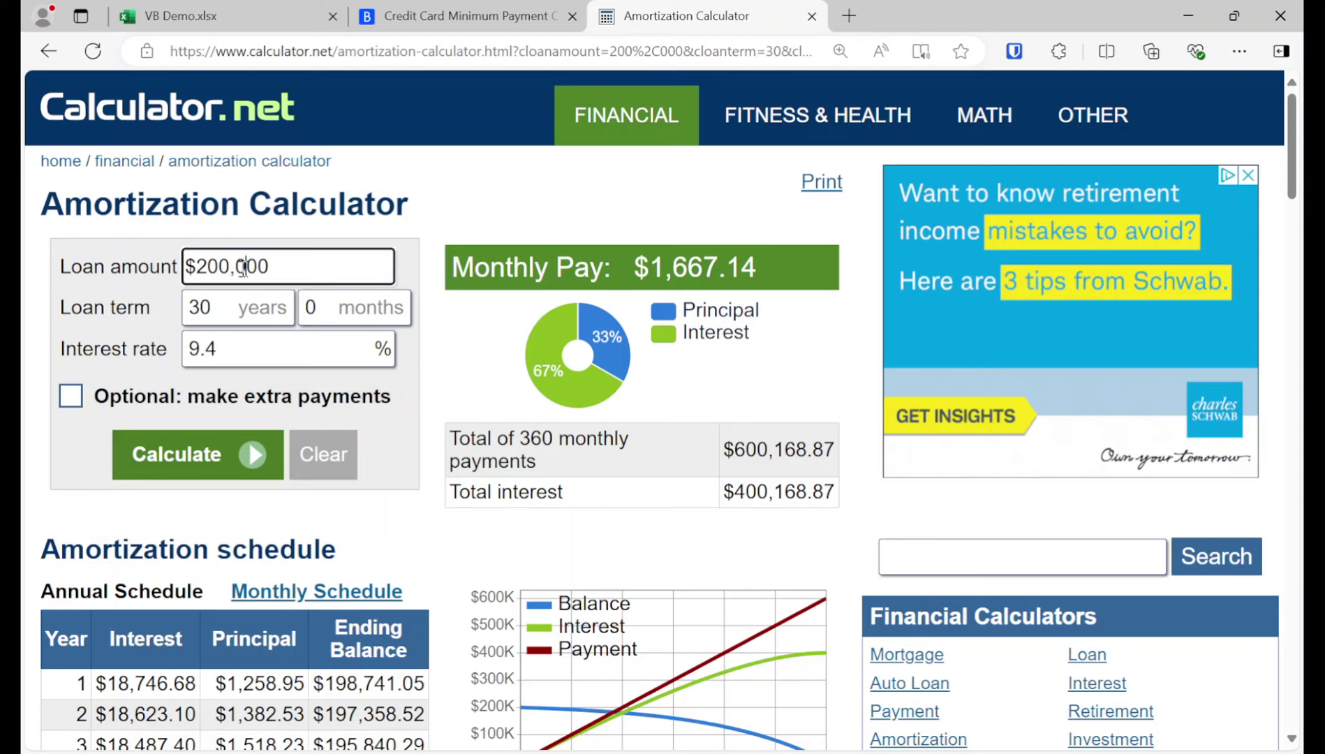
{"action": "left_click", "coordinate": [752, 481]}
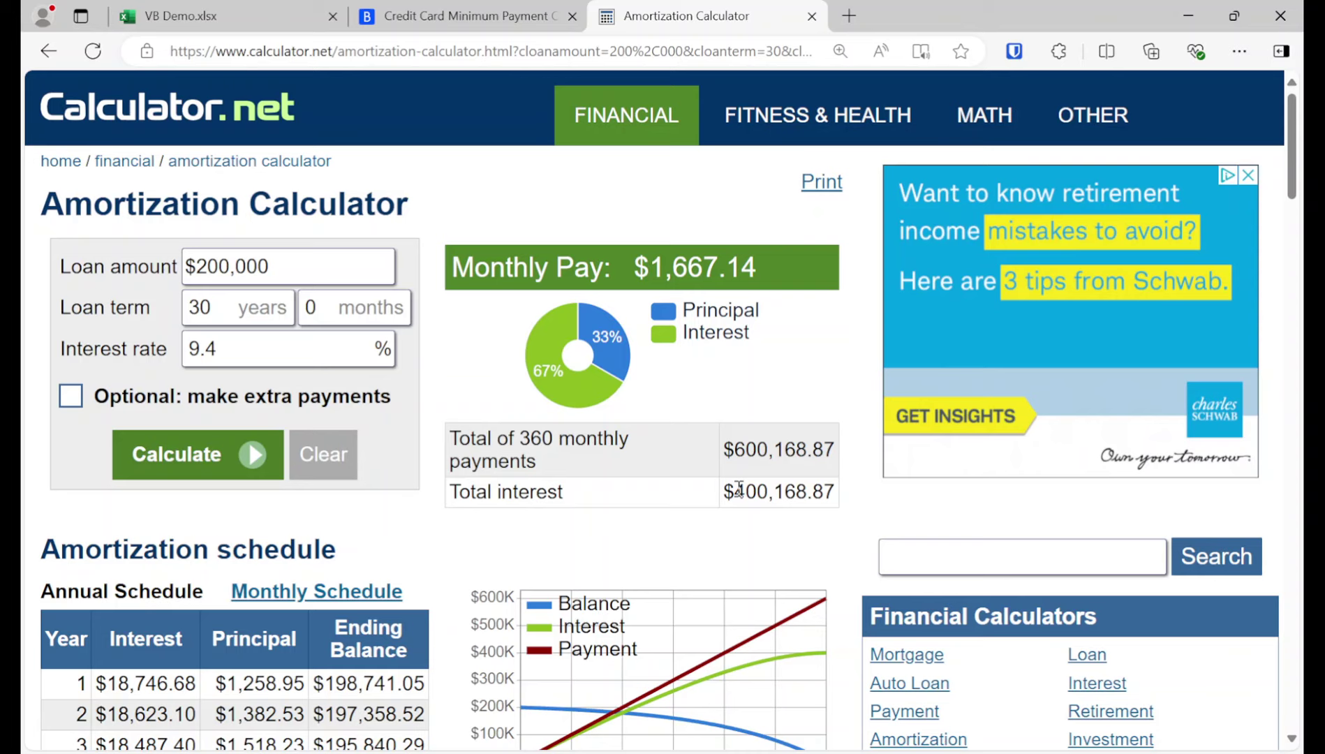
Change the calculator back to a $20,000 loan at 5% interest.
{"action": "left_click", "coordinate": [274, 17]}
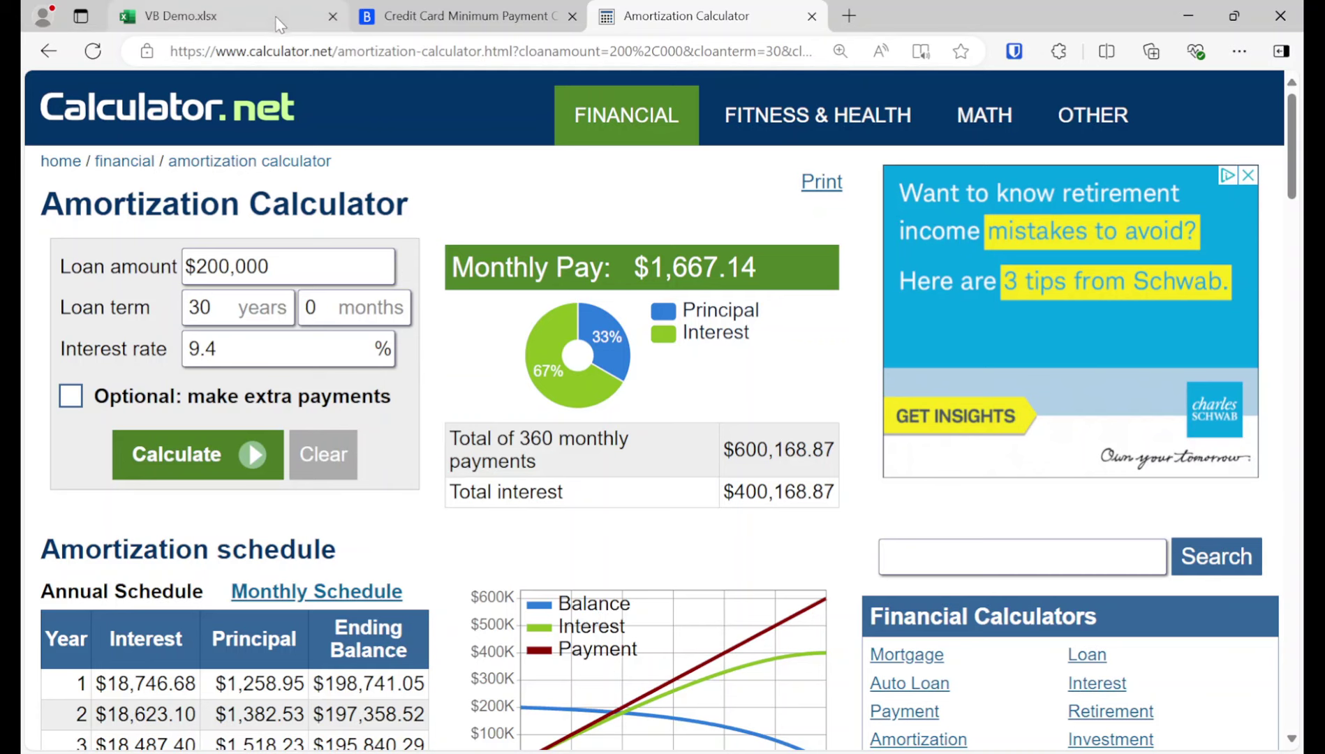
{"action": "left_click", "coordinate": [685, 16]}
{"action": "left_click", "coordinate": [290, 259]}
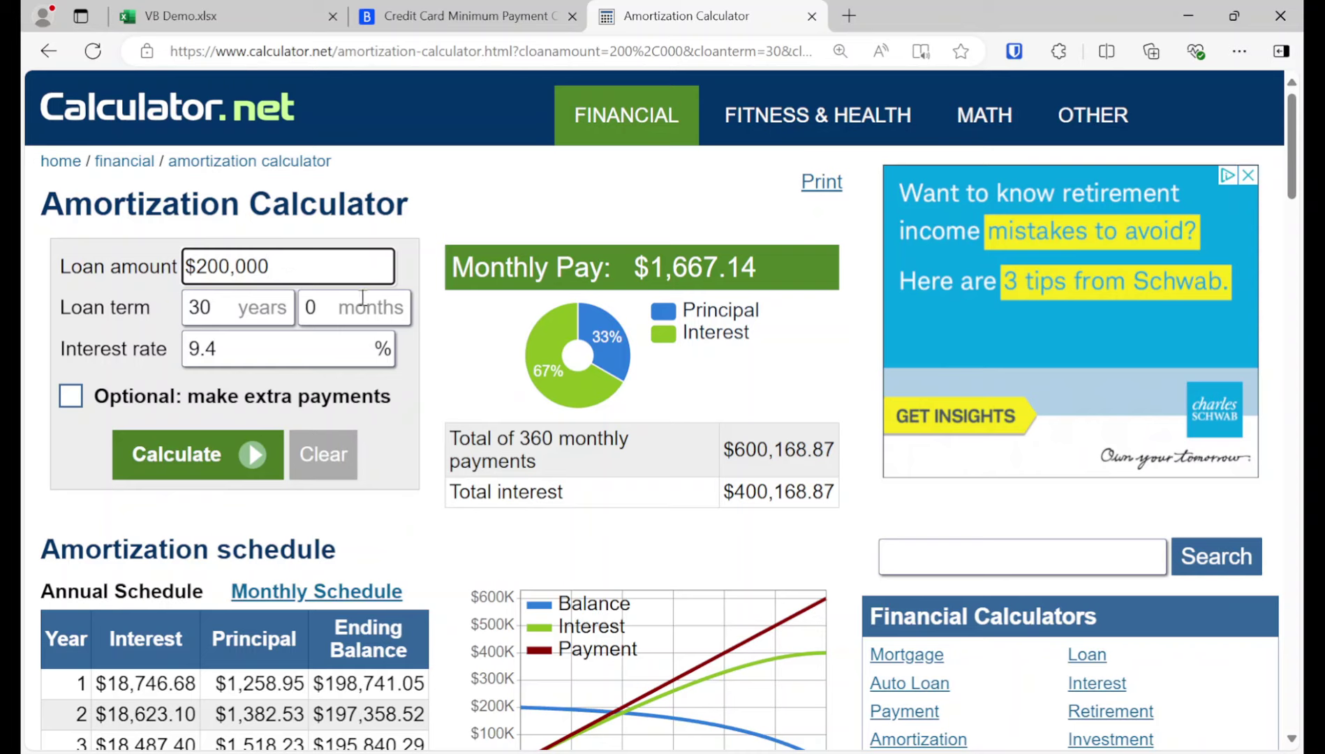
{"action": "key", "text": "BackSpace"}
{"action": "double_click", "coordinate": [311, 358]}
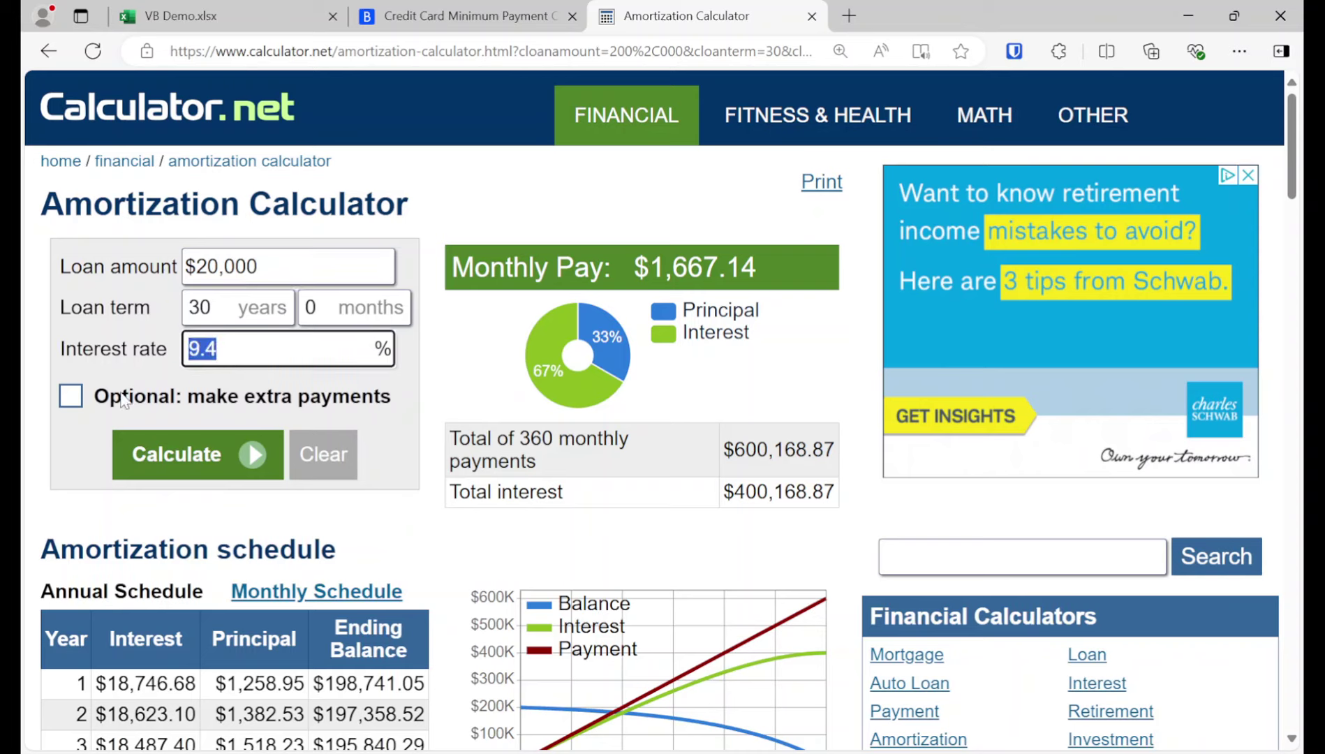
{"action": "type", "text": "5"}
Set a 5-year term to get $377.42 monthly, then select B9 in the workbook.
{"action": "double_click", "coordinate": [223, 312]}
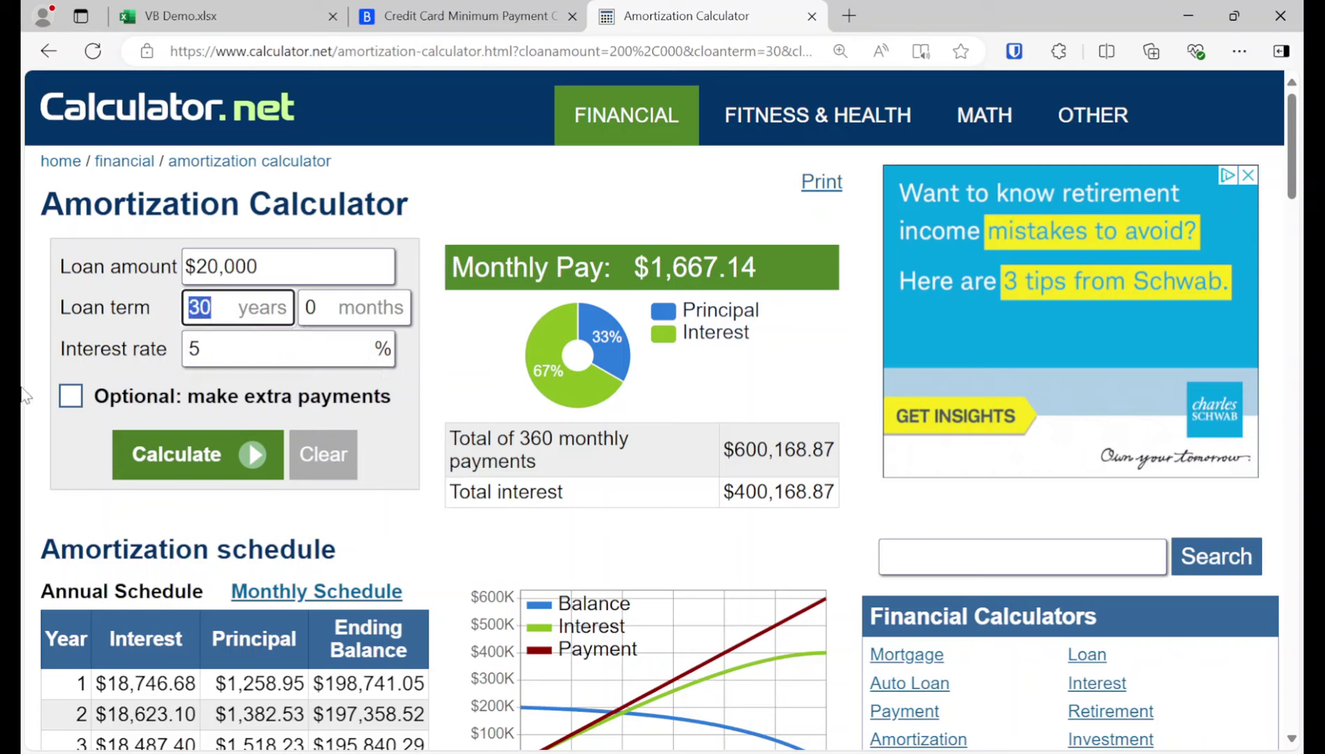
{"action": "type", "text": "10"}
{"action": "key", "text": "BackSpace"}
{"action": "key", "text": "BackSpace"}
{"action": "type", "text": "5"}
{"action": "left_click", "coordinate": [199, 457]}
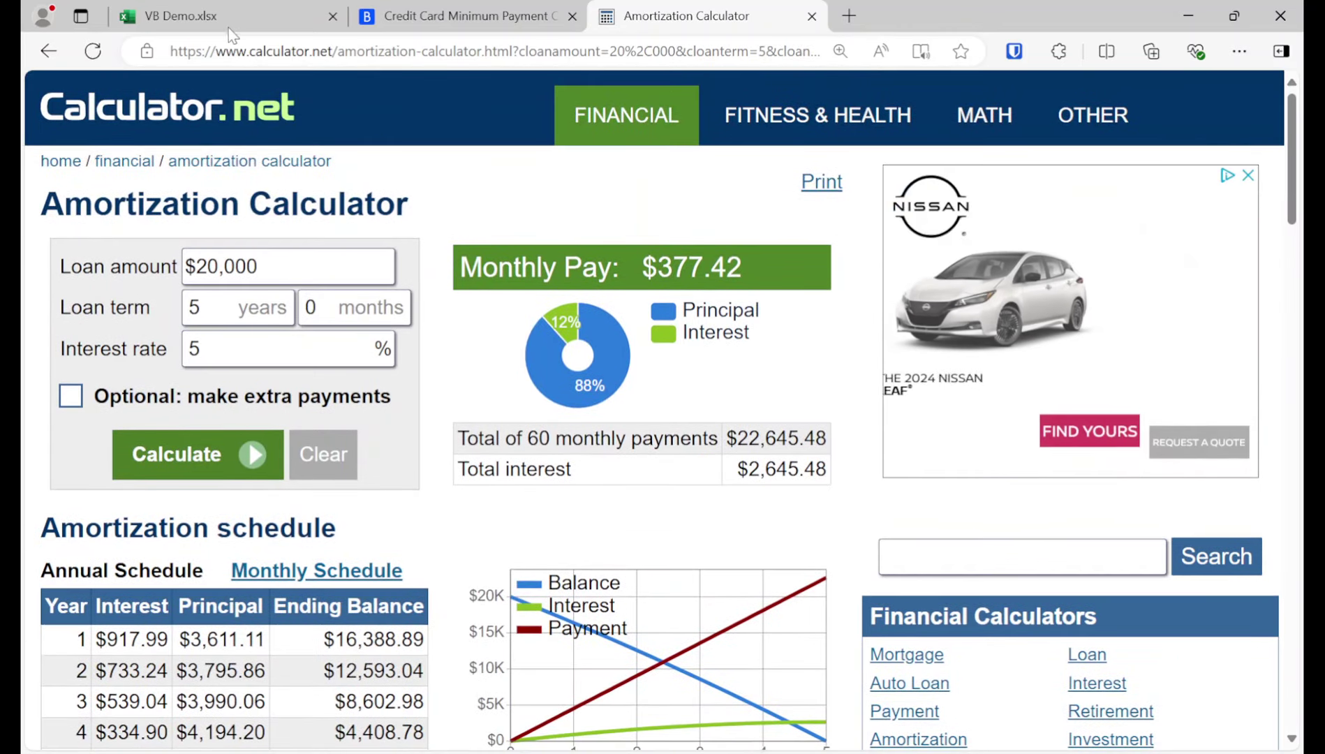
{"action": "left_click", "coordinate": [217, 12]}
{"action": "left_click", "coordinate": [476, 574]}
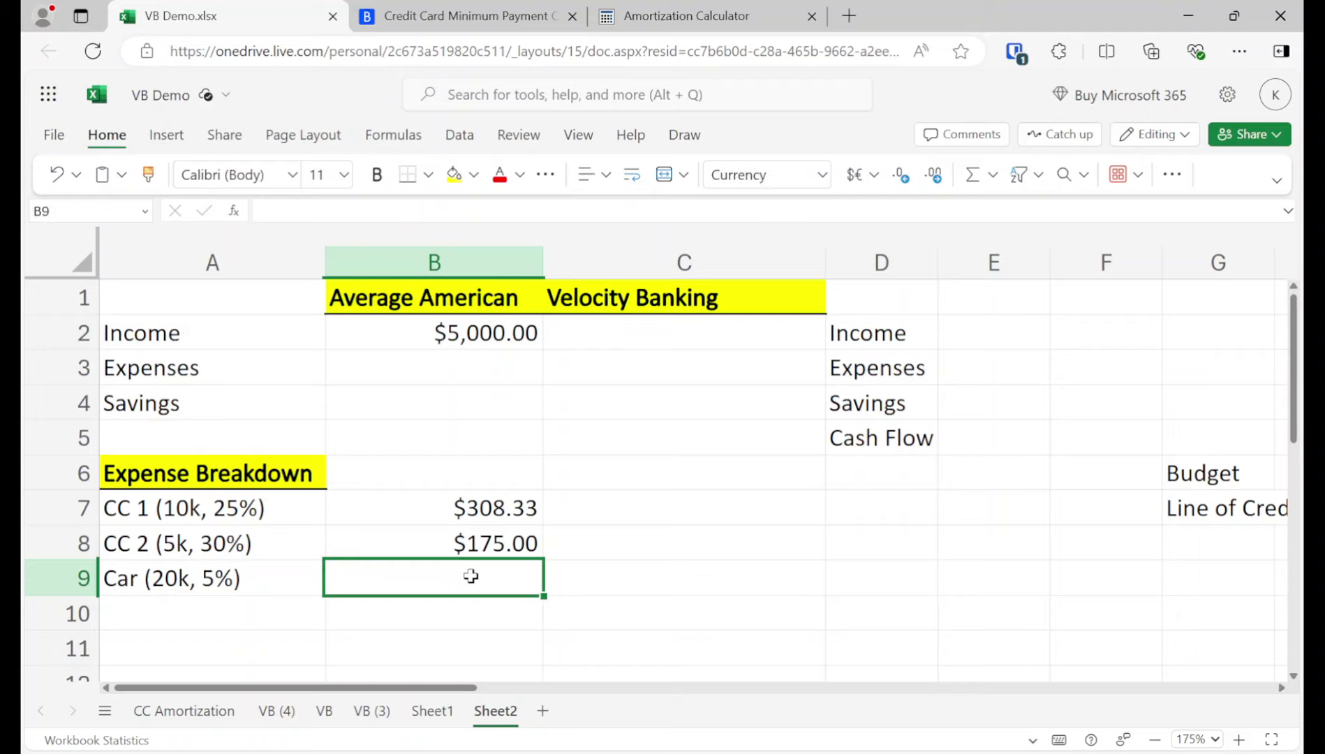
Enter the $377.42 car payment in B9, label A10 'Student Loan (12k, 4%)', and widen column A.
{"action": "type", "text": "377.42"}
{"action": "key", "text": "Return"}
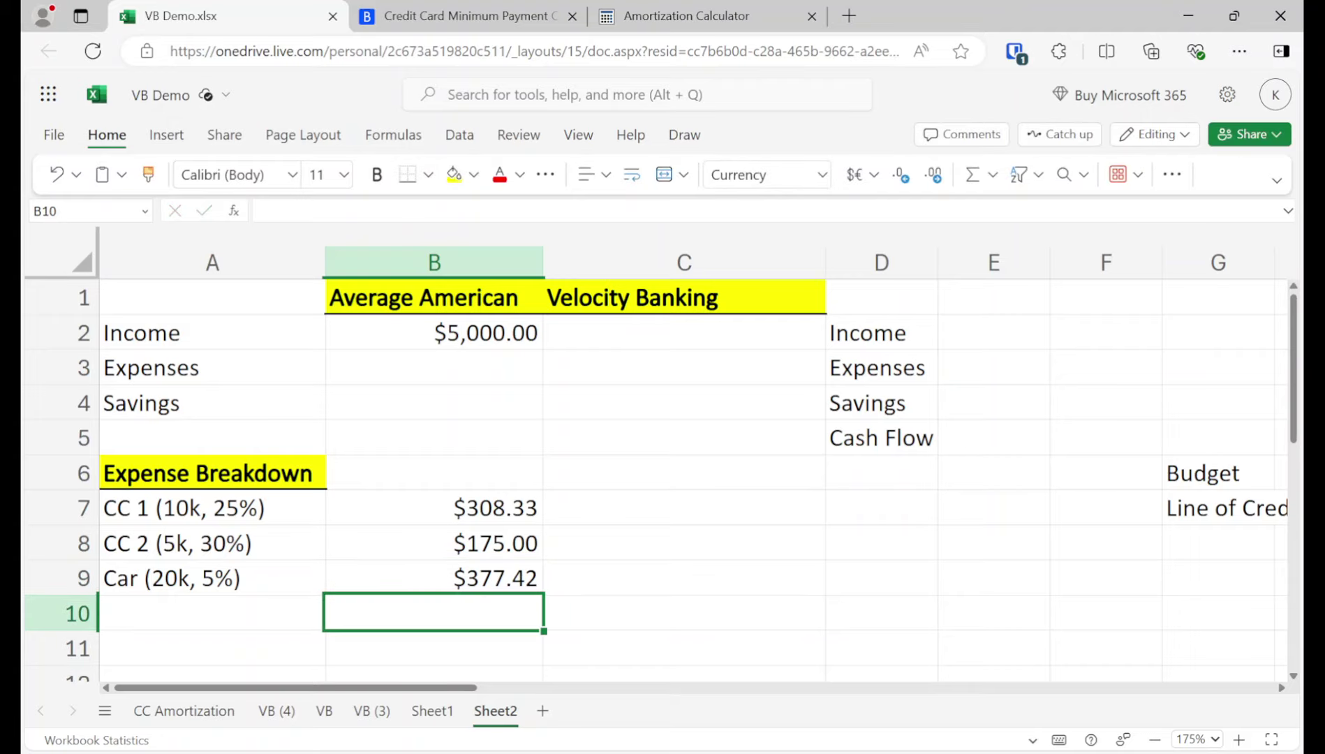
{"action": "left_click", "coordinate": [213, 612]}
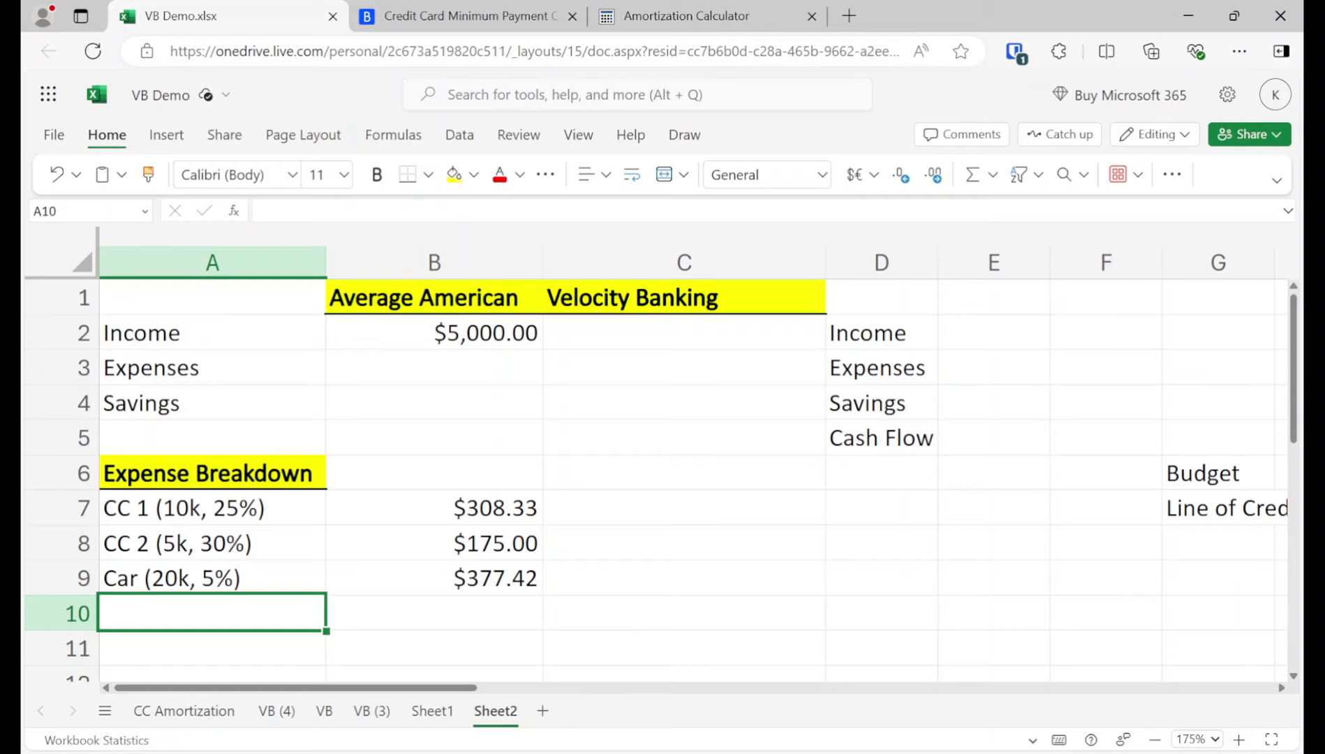
{"action": "type", "text": "Student Lo"}
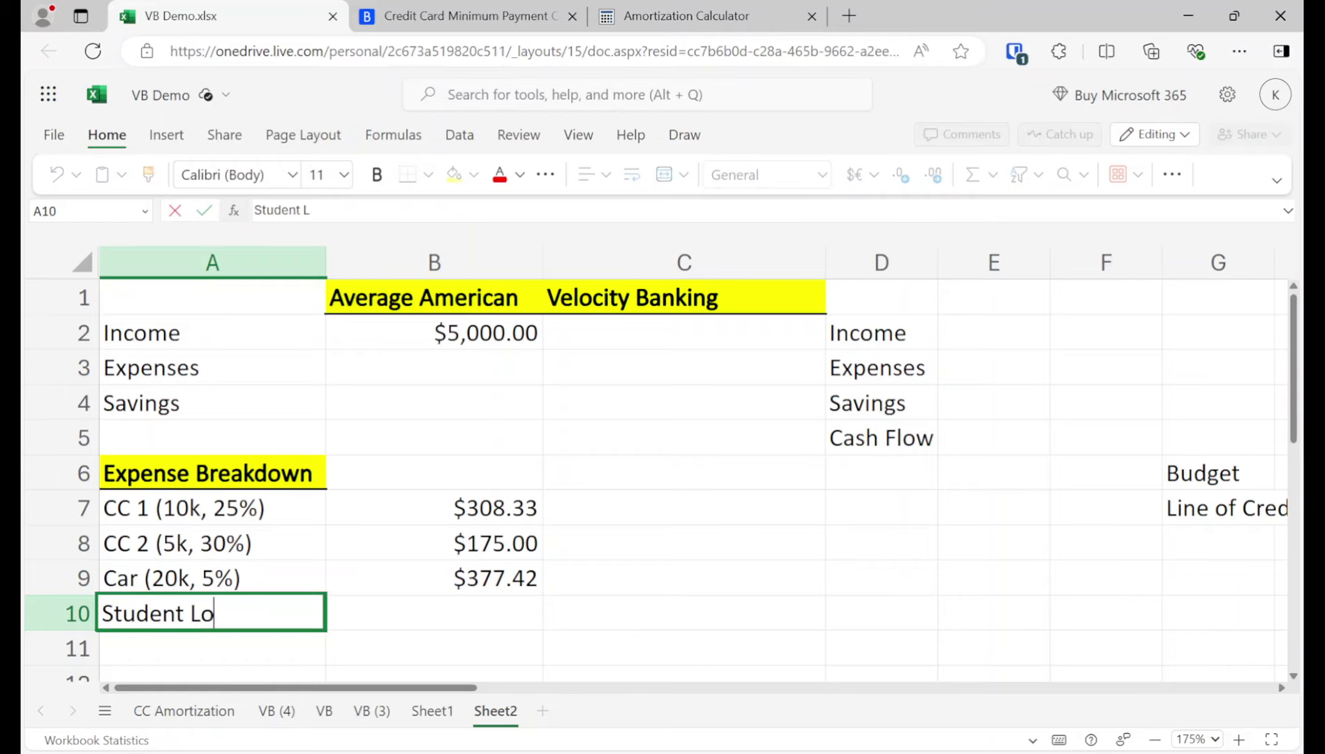
{"action": "type", "text": "an ("}
{"action": "type", "text": "12k,"}
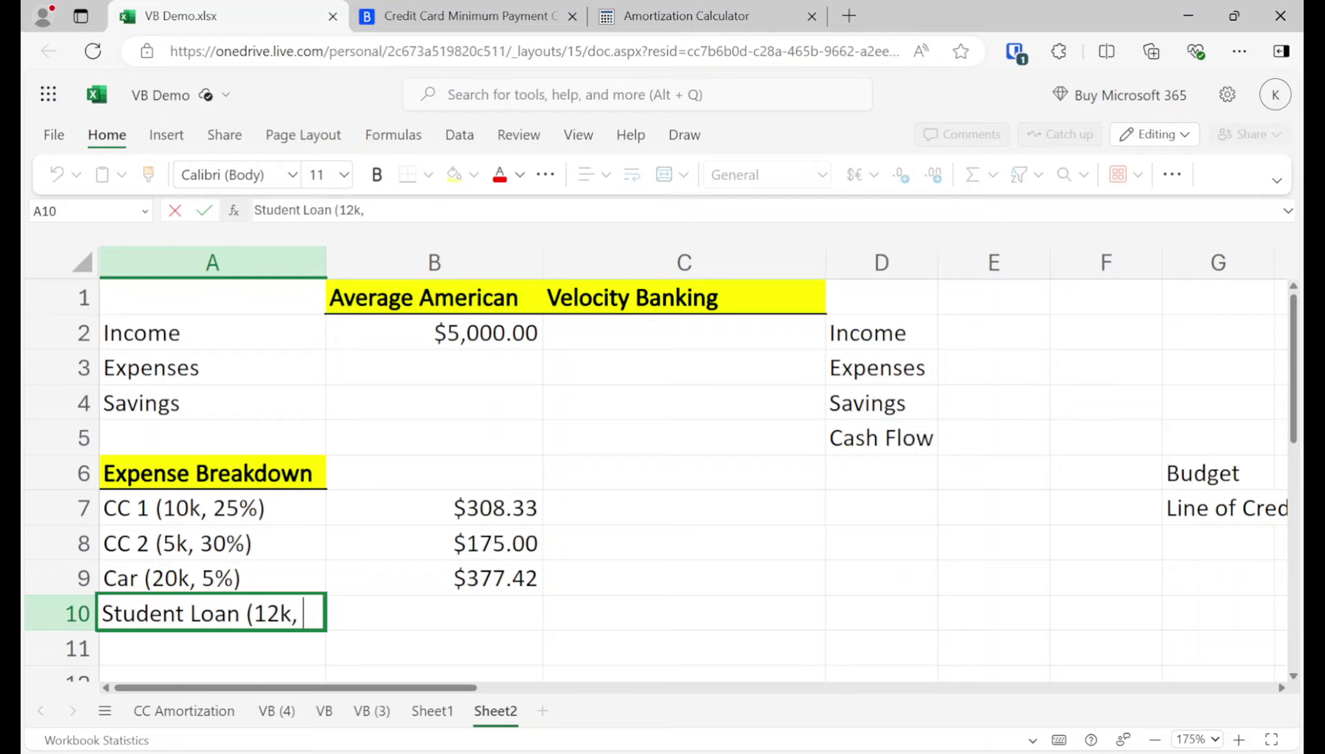
{"action": "type", "text": " 4%)"}
{"action": "key", "text": "Return"}
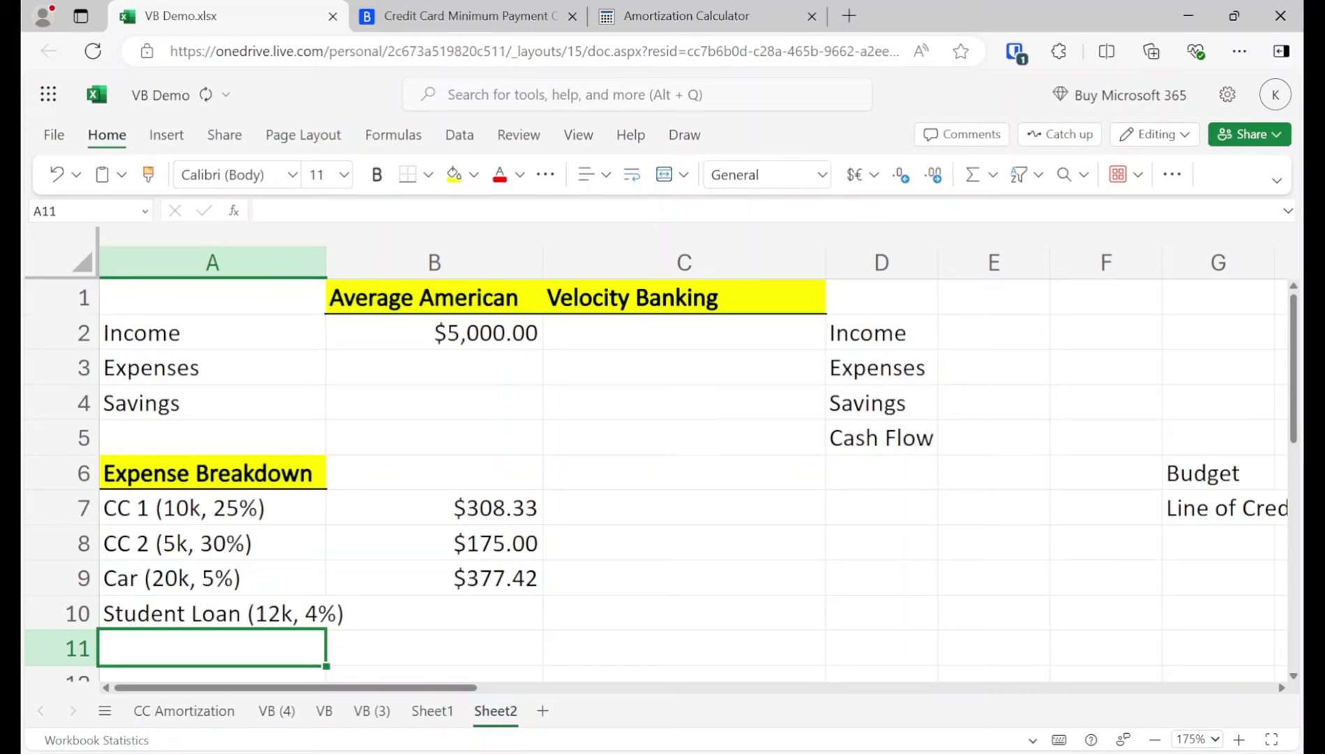
{"action": "left_click", "coordinate": [209, 613]}
{"action": "left_click_drag", "start_coordinate": [326, 264], "coordinate": [354, 264]}
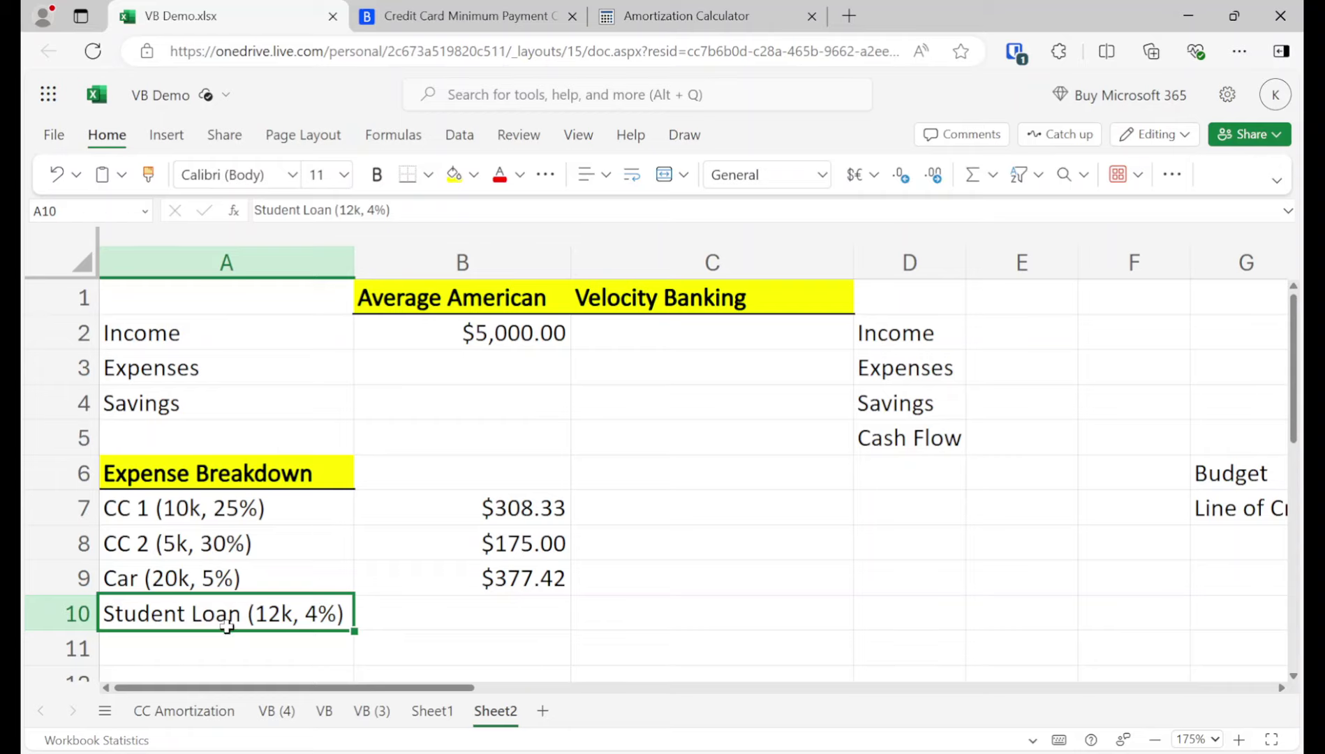
Compute the $12,000, 10-year, 4% student loan payment ($121.49) on Calculator.net.
{"action": "left_click", "coordinate": [729, 9]}
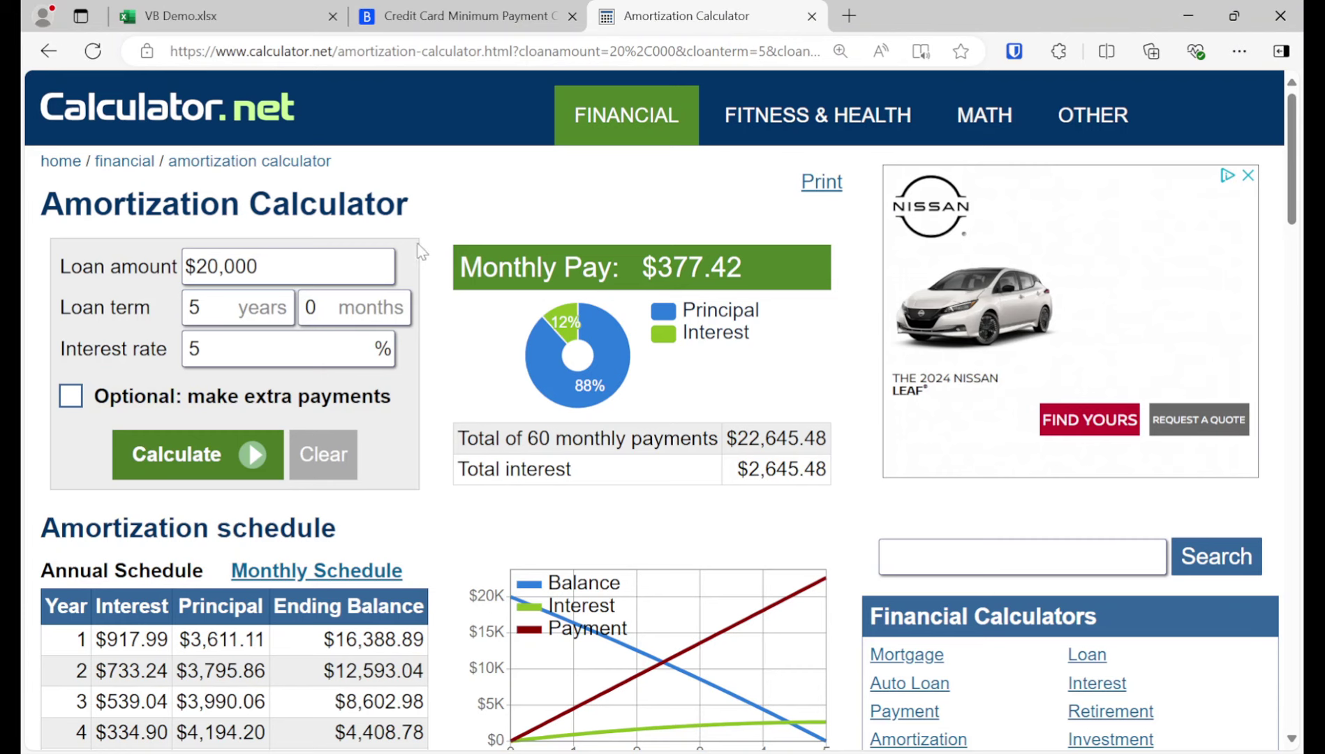
{"action": "left_click_drag", "start_coordinate": [320, 264], "coordinate": [86, 266]}
{"action": "type", "text": "12000"}
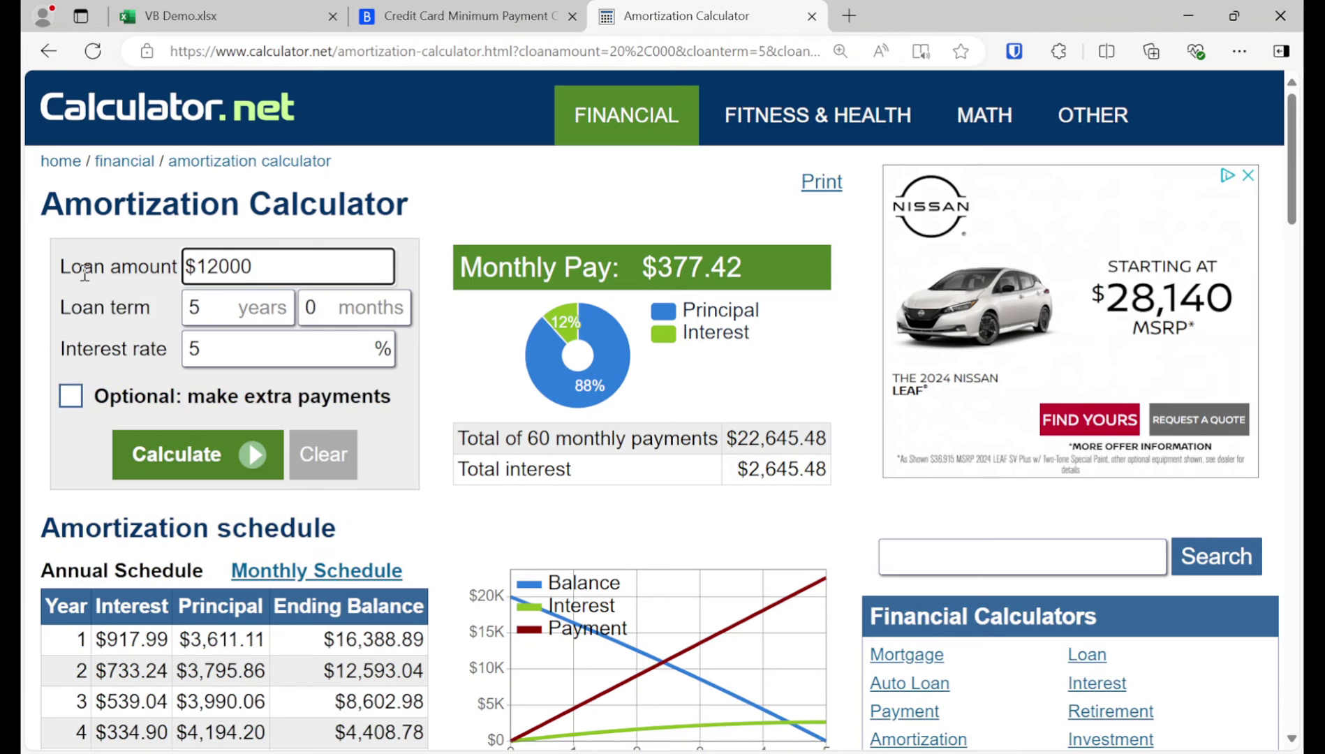
{"action": "key", "text": "Tab"}
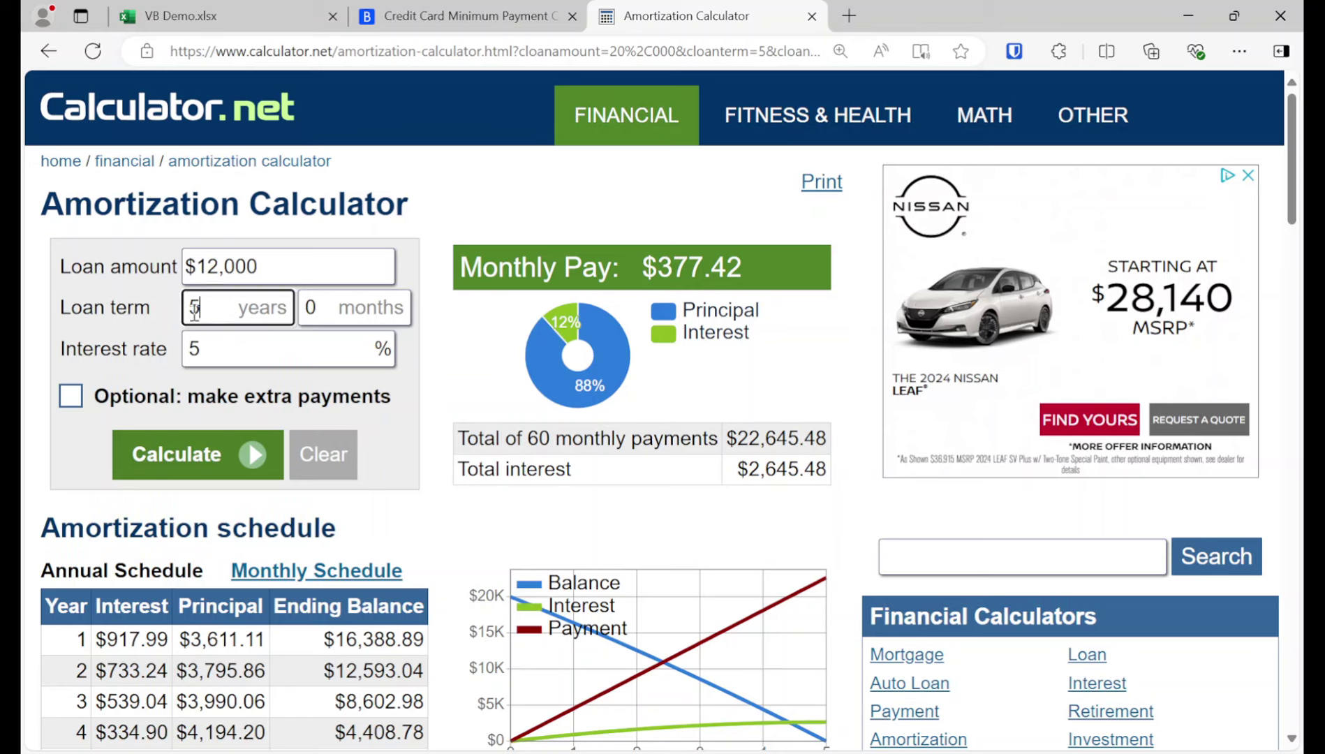
{"action": "type", "text": "10"}
{"action": "left_click_drag", "start_coordinate": [230, 345], "coordinate": [23, 395]}
{"action": "type", "text": "4"}
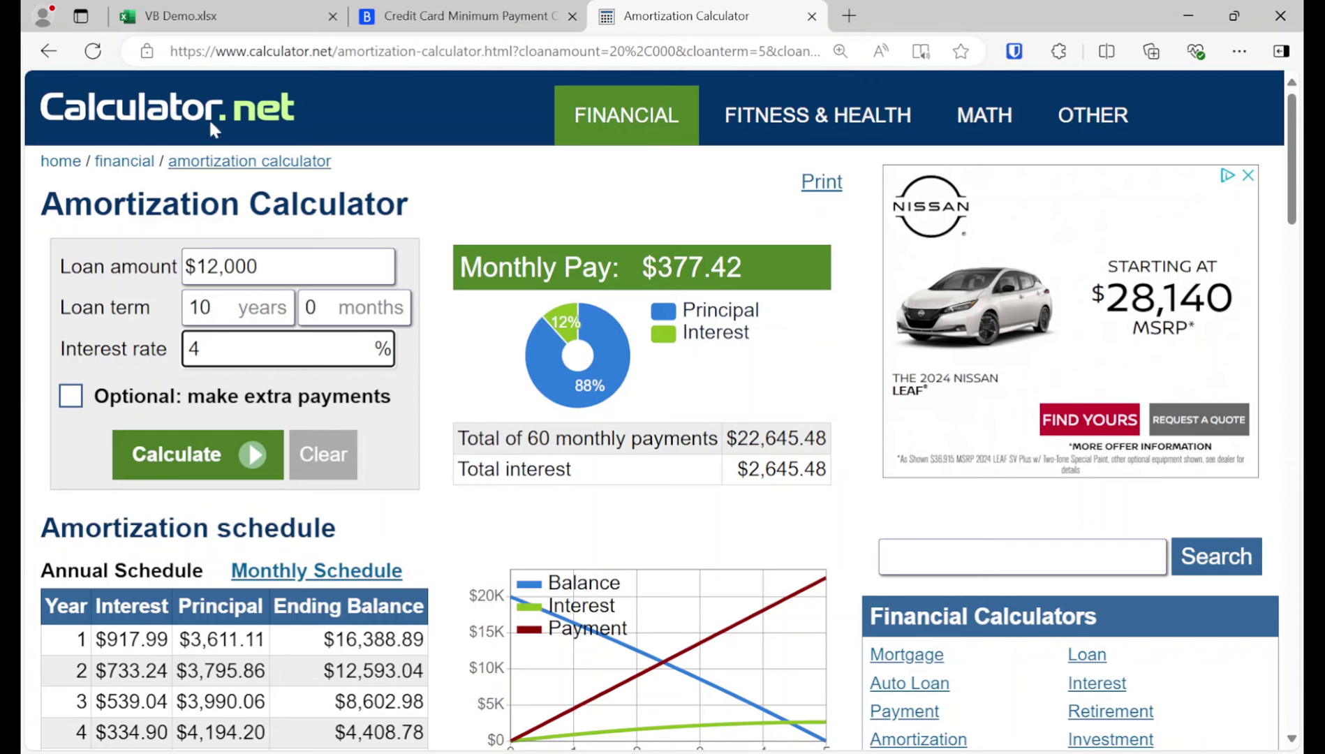
{"action": "left_click", "coordinate": [278, 8]}
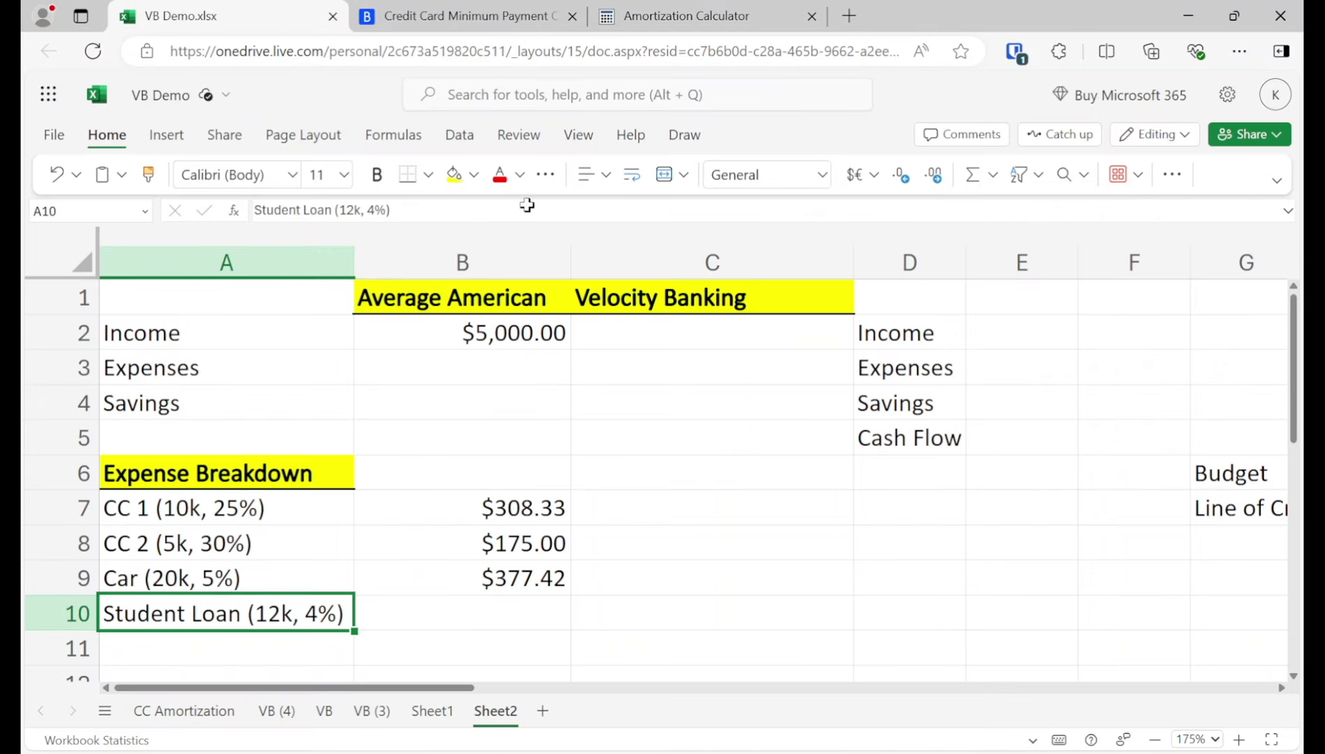
{"action": "left_click", "coordinate": [748, 7]}
{"action": "left_click", "coordinate": [231, 450]}
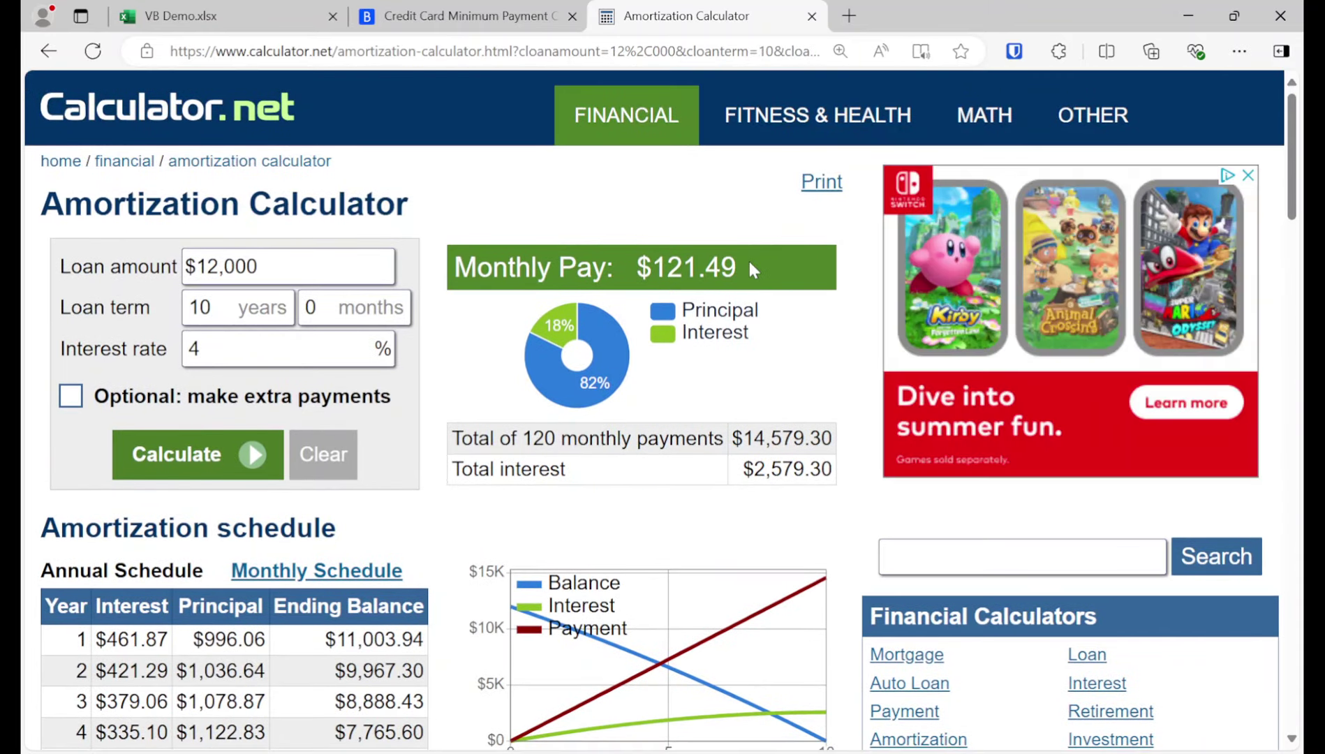
{"action": "left_click", "coordinate": [252, 21]}
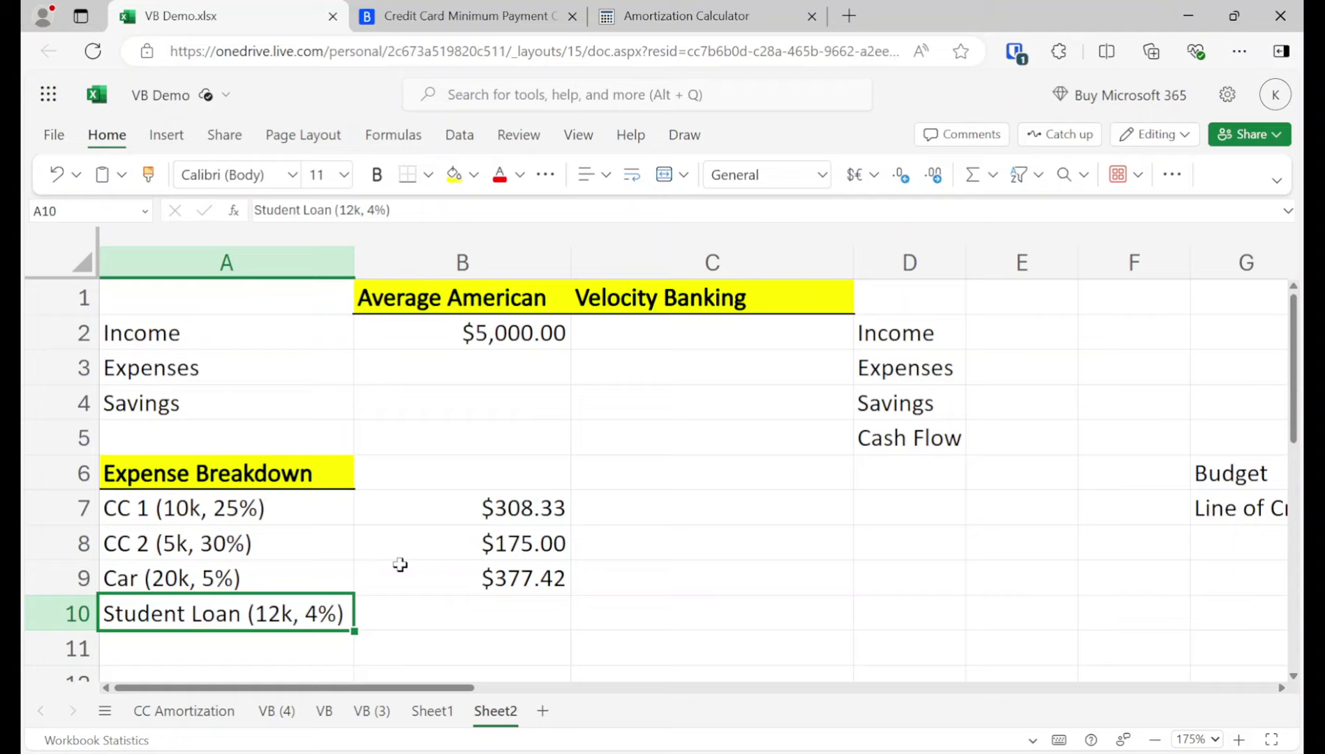
Enter $121.49 in B10 and add a 'Rent' label in A11.
{"action": "left_click", "coordinate": [457, 611]}
{"action": "type", "text": "121.49"}
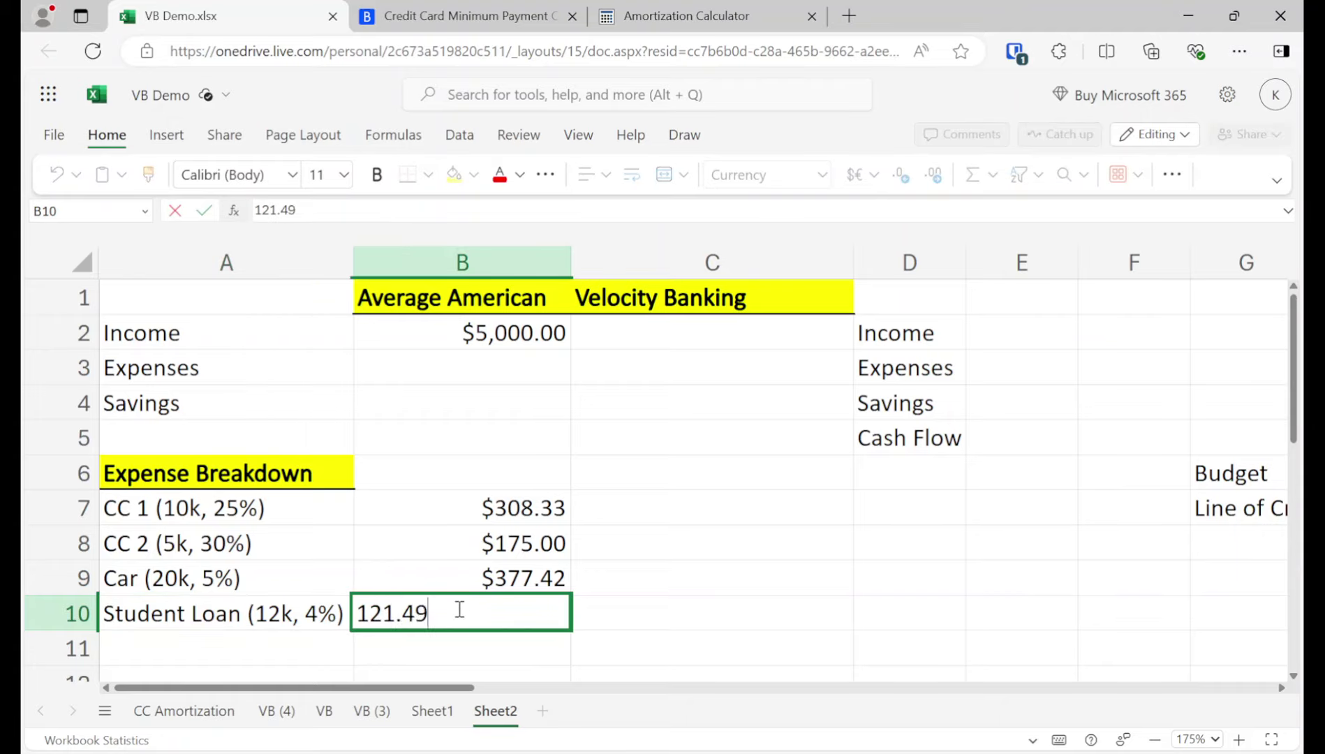
{"action": "key", "text": "Return"}
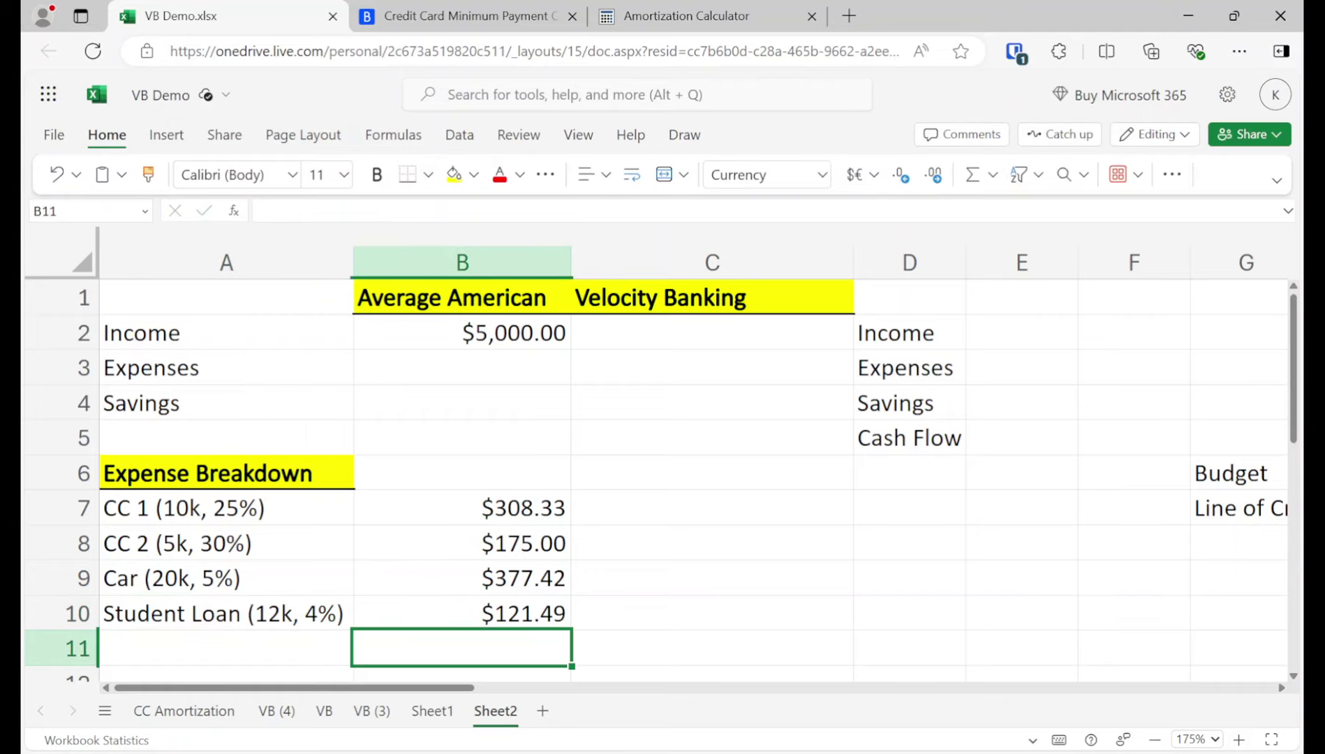
{"action": "left_click", "coordinate": [259, 634]}
{"action": "scroll", "coordinate": [259, 633], "scroll_direction": "down", "scroll_amount": 1}
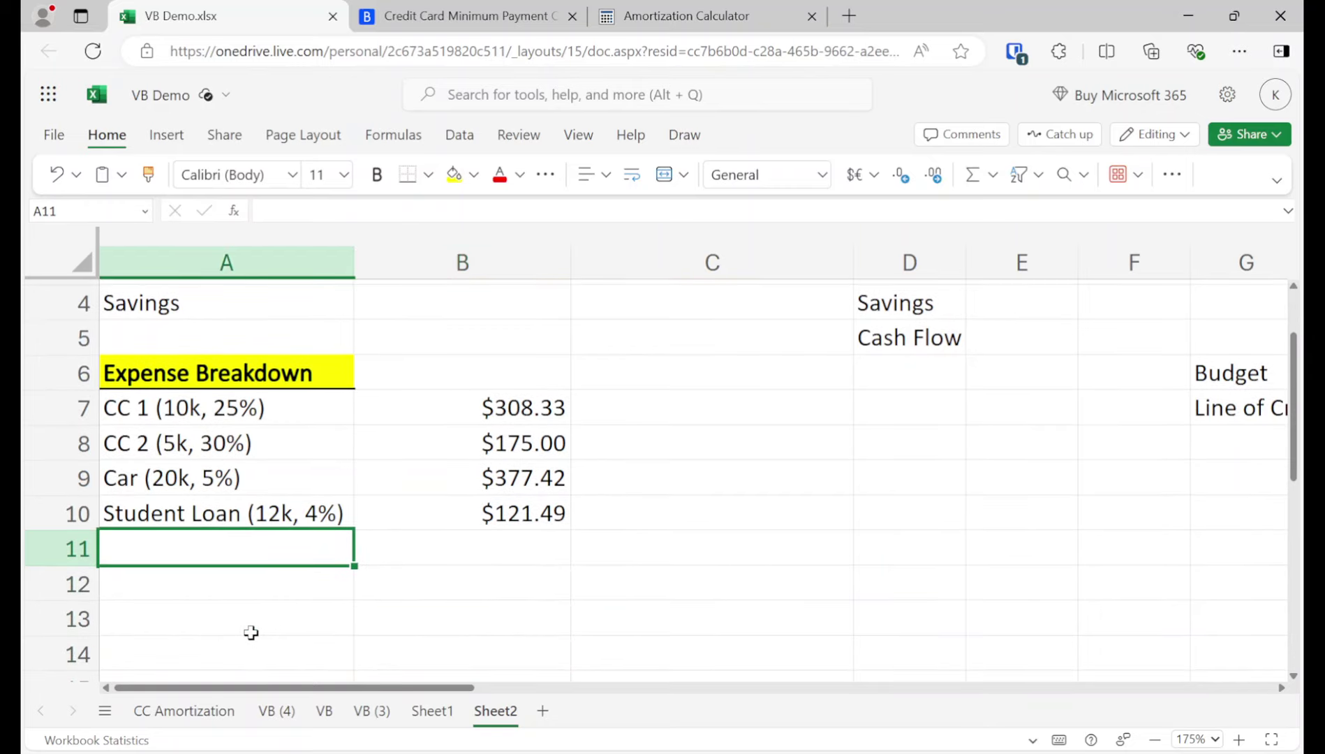
{"action": "scroll", "coordinate": [251, 633], "scroll_direction": "up", "scroll_amount": 1}
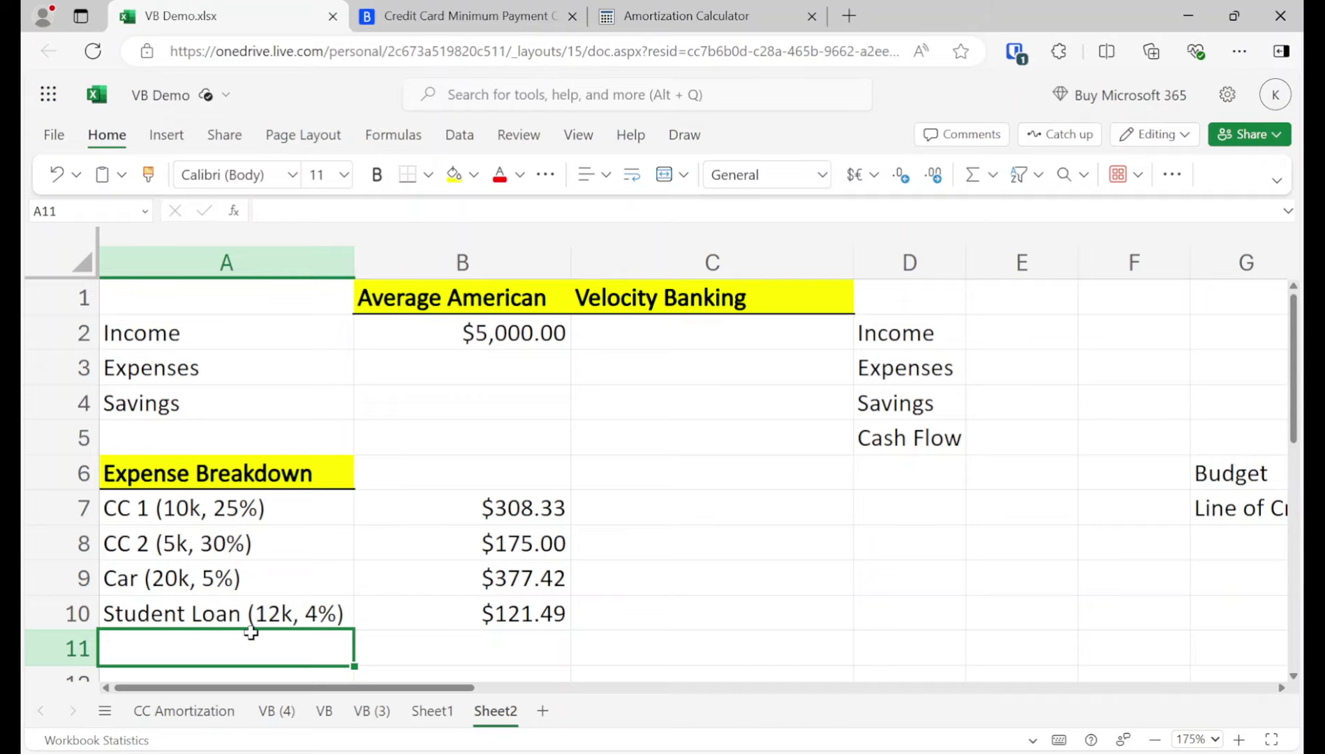
{"action": "scroll", "coordinate": [322, 660], "scroll_direction": "down", "scroll_amount": 1}
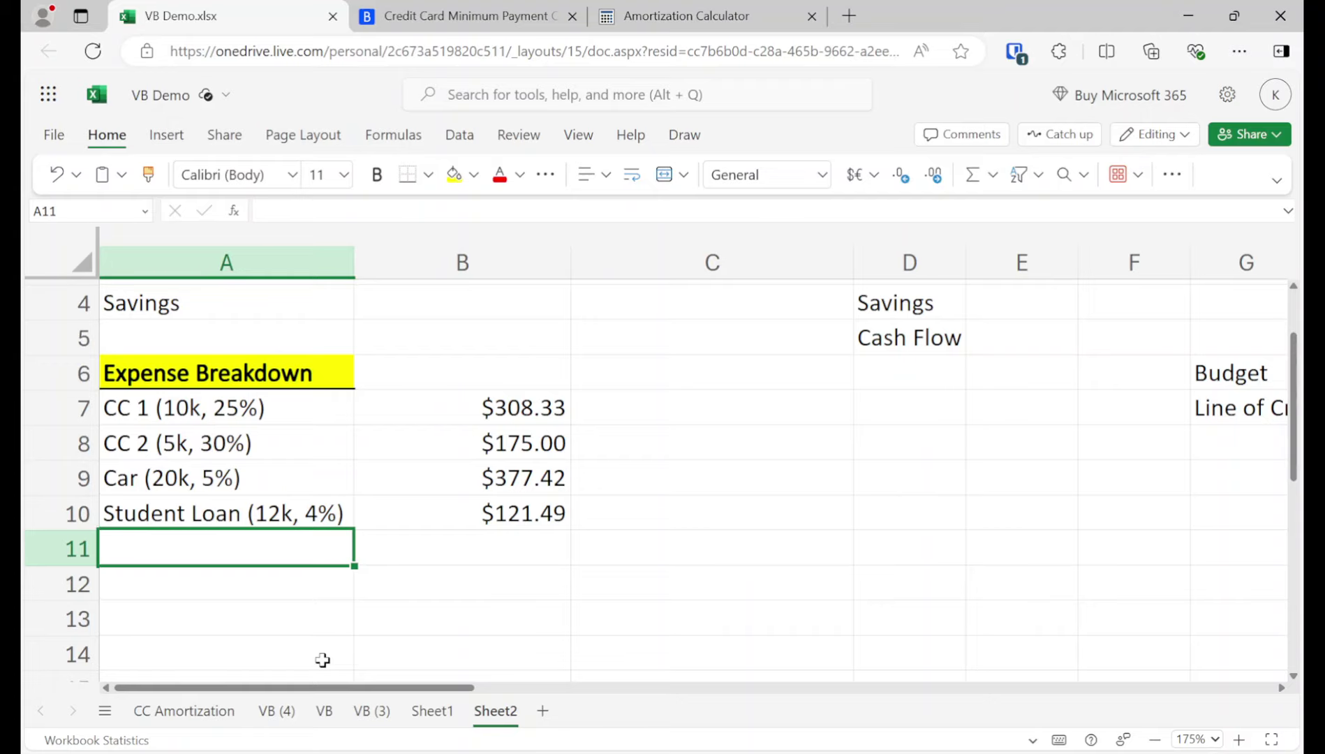
{"action": "type", "text": "Rent"}
{"action": "key", "text": "Return"}
Enter $1,000 as the rent amount in B11.
{"action": "key", "text": "Up"}
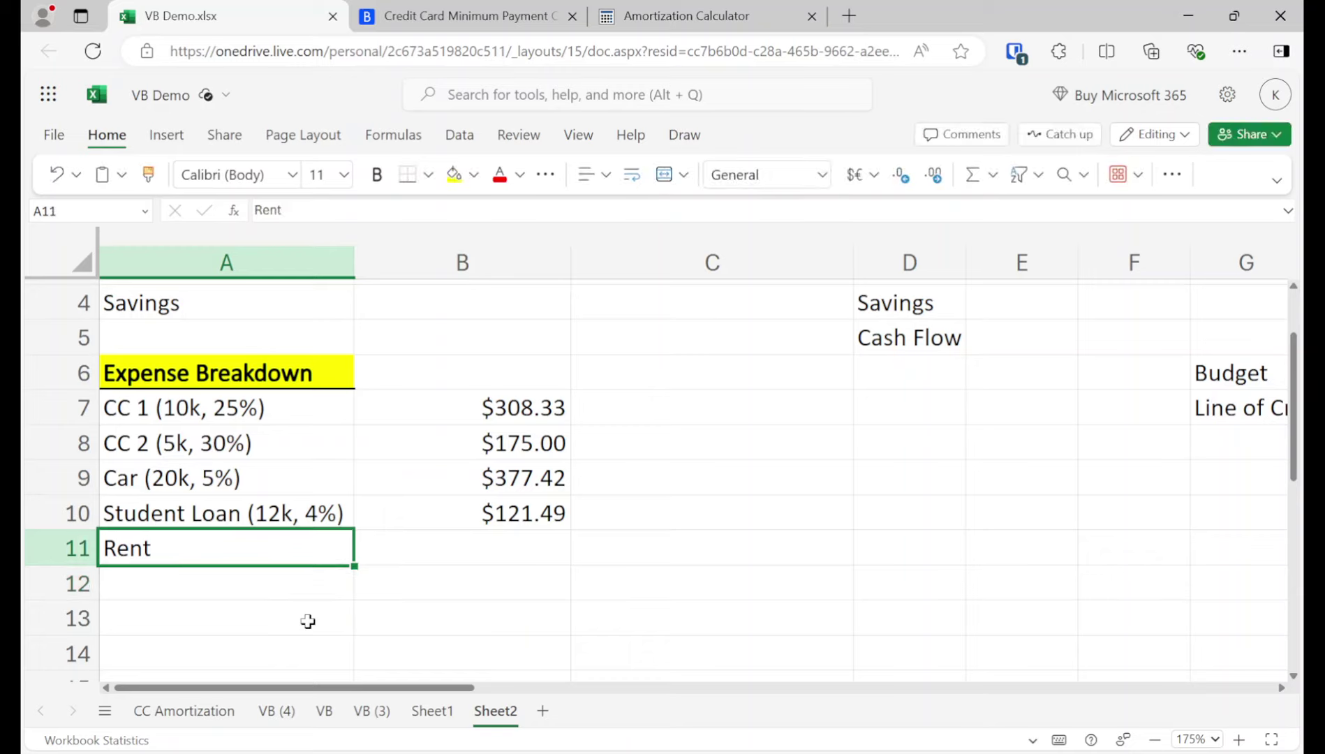
{"action": "key", "text": "Right"}
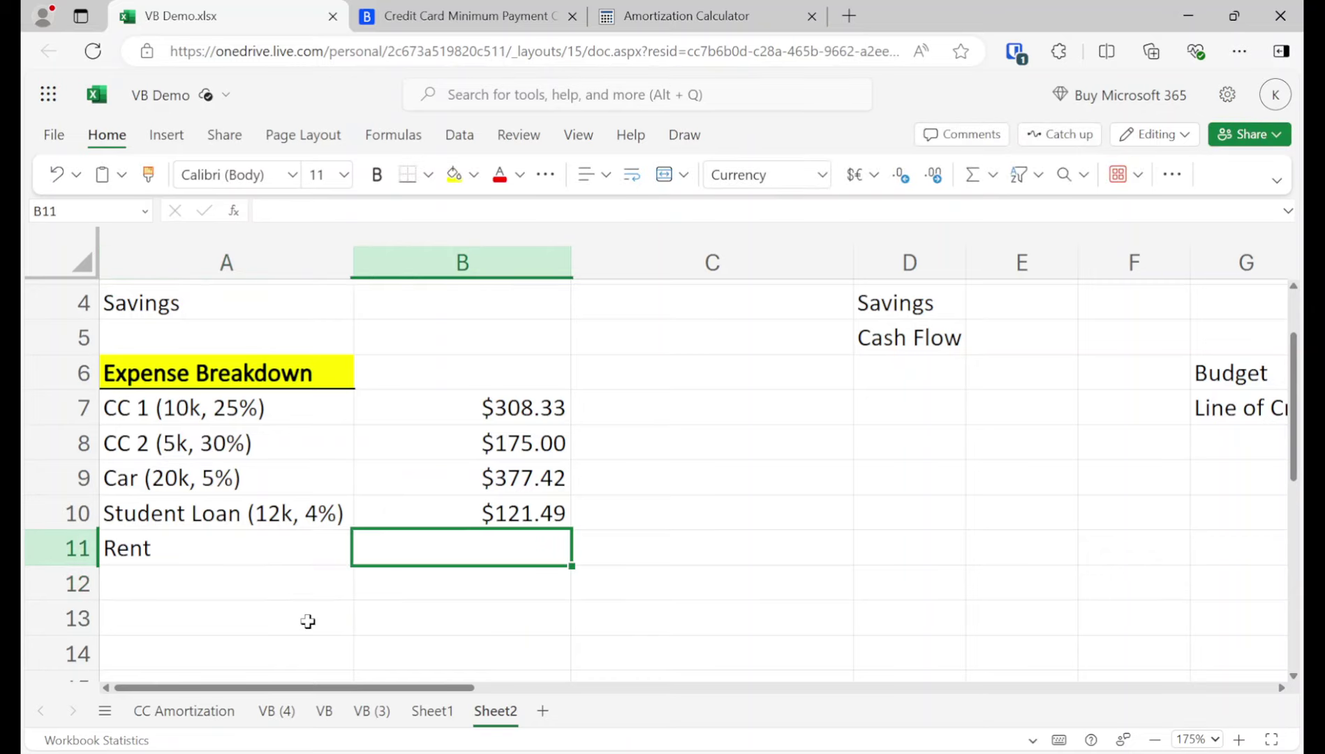
{"action": "type", "text": "$100"}
{"action": "key", "text": "BackSpace"}
{"action": "key", "text": "BackSpace"}
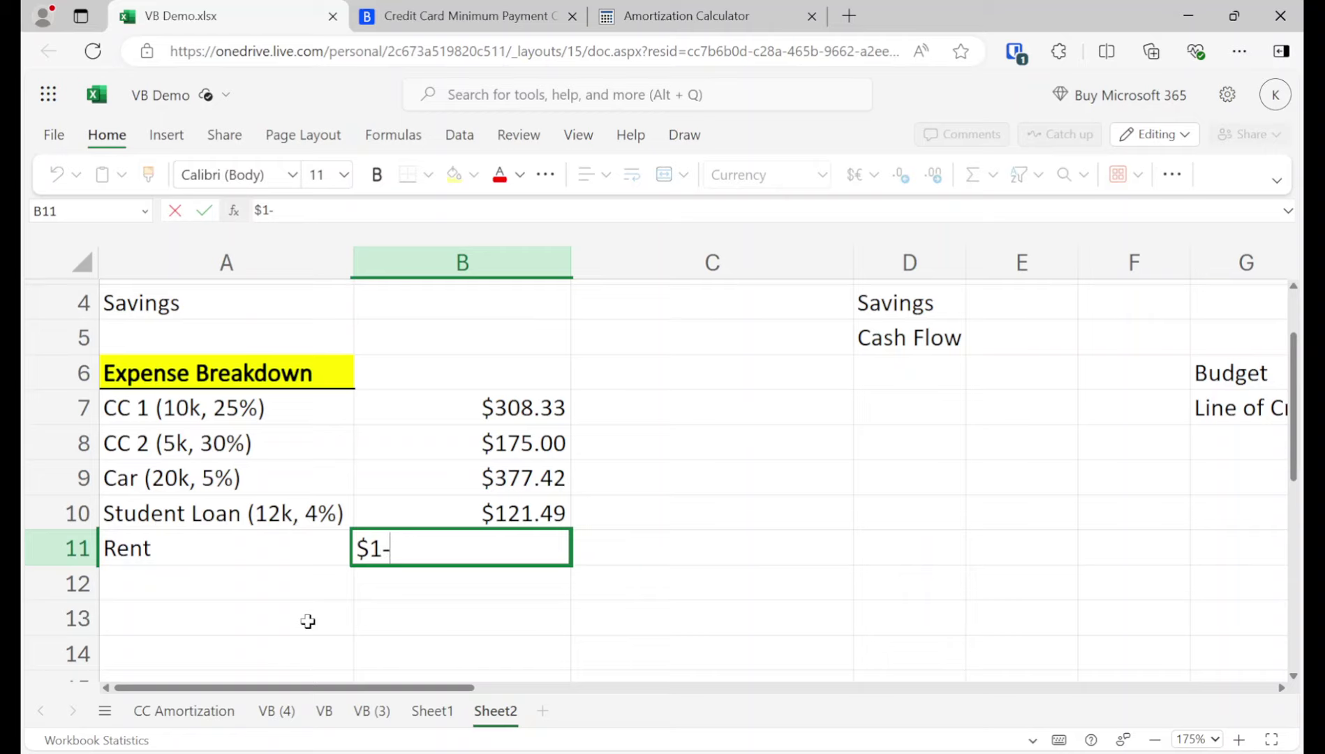
{"action": "type", "text": "000"}
{"action": "key", "text": "Return"}
Type an 'Other (Food, gas, ins)' label in A12.
{"action": "key", "text": "Up"}
{"action": "key", "text": "Left"}
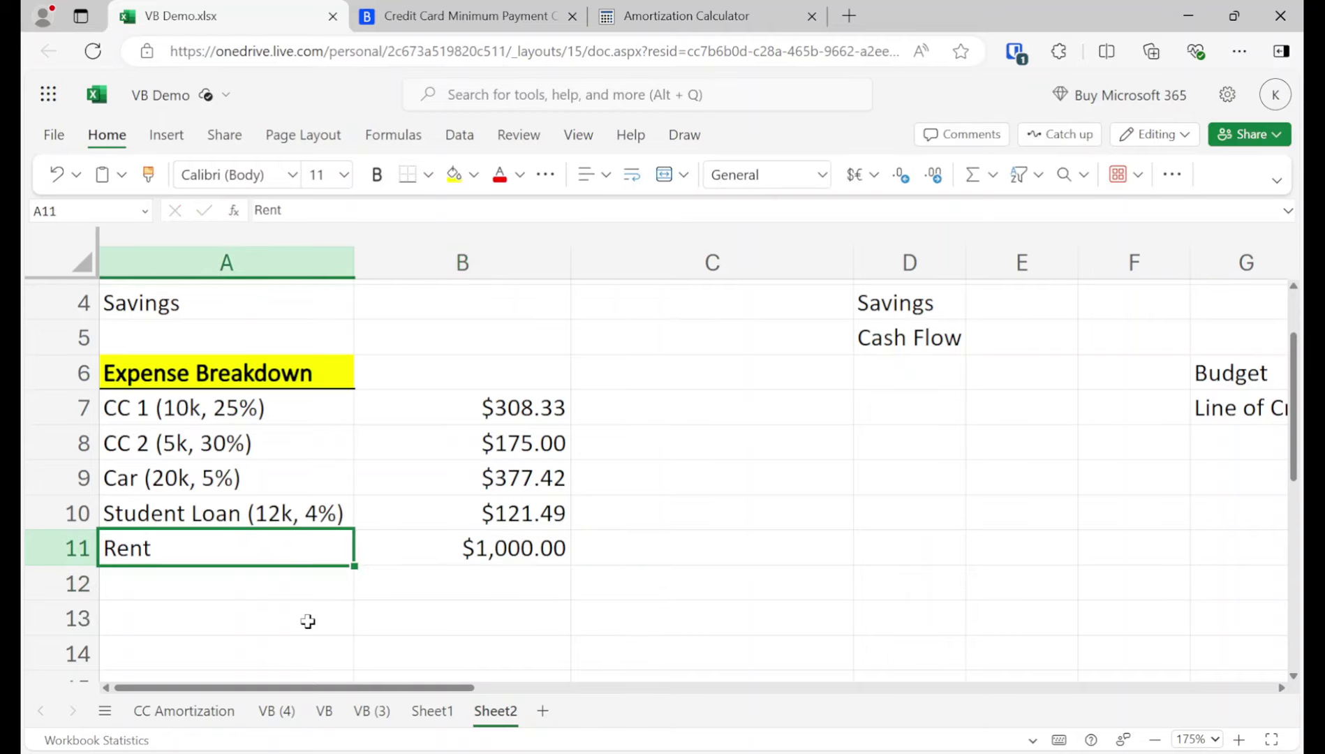
{"action": "key", "text": "Down"}
{"action": "type", "text": "Oht"}
{"action": "key", "text": "BackSpace"}
{"action": "key", "text": "BackSpace"}
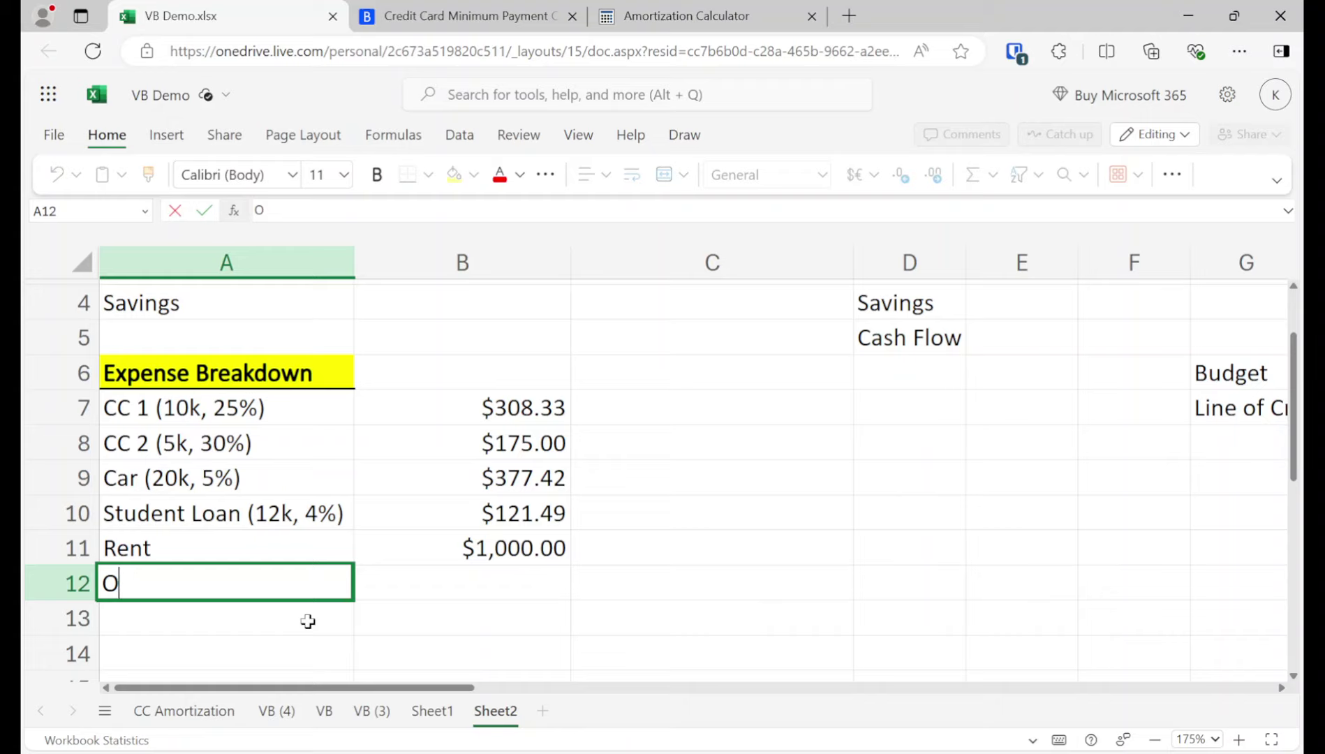
{"action": "type", "text": "ther (Food, gas, i"}
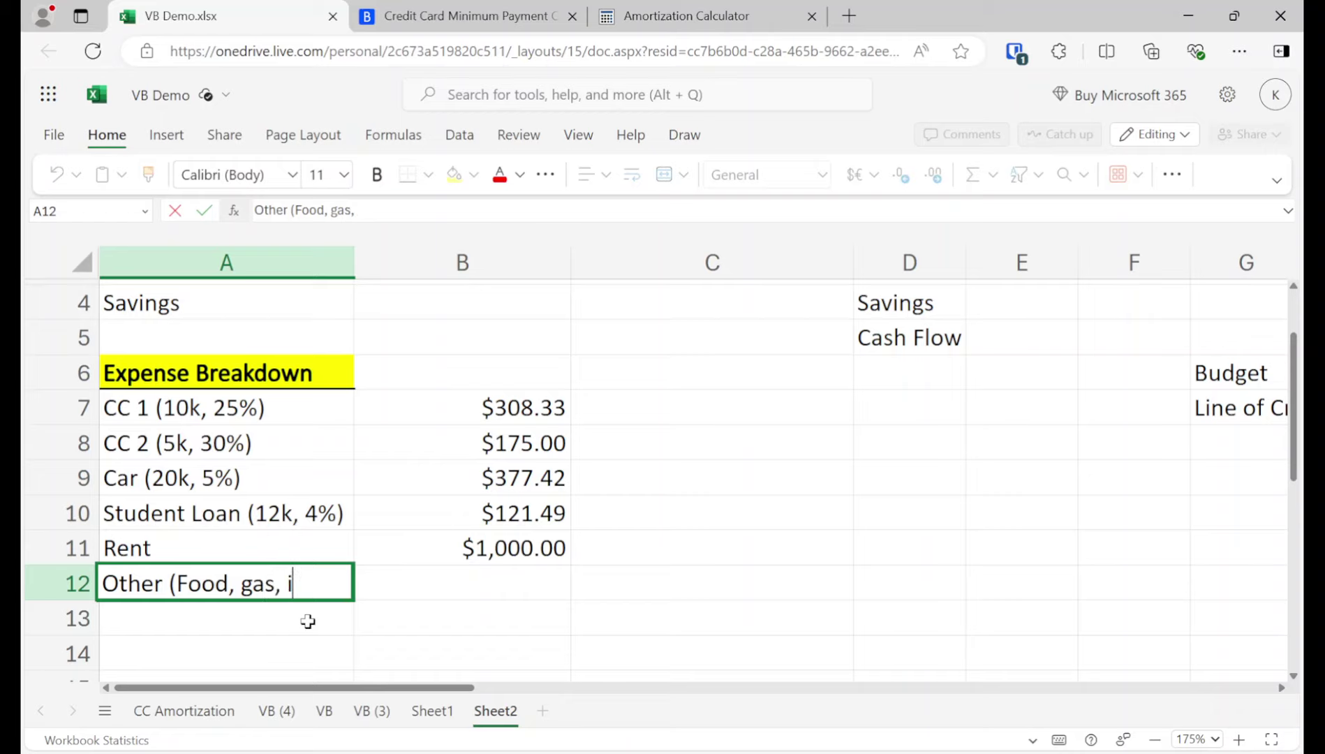
{"action": "type", "text": "ns("}
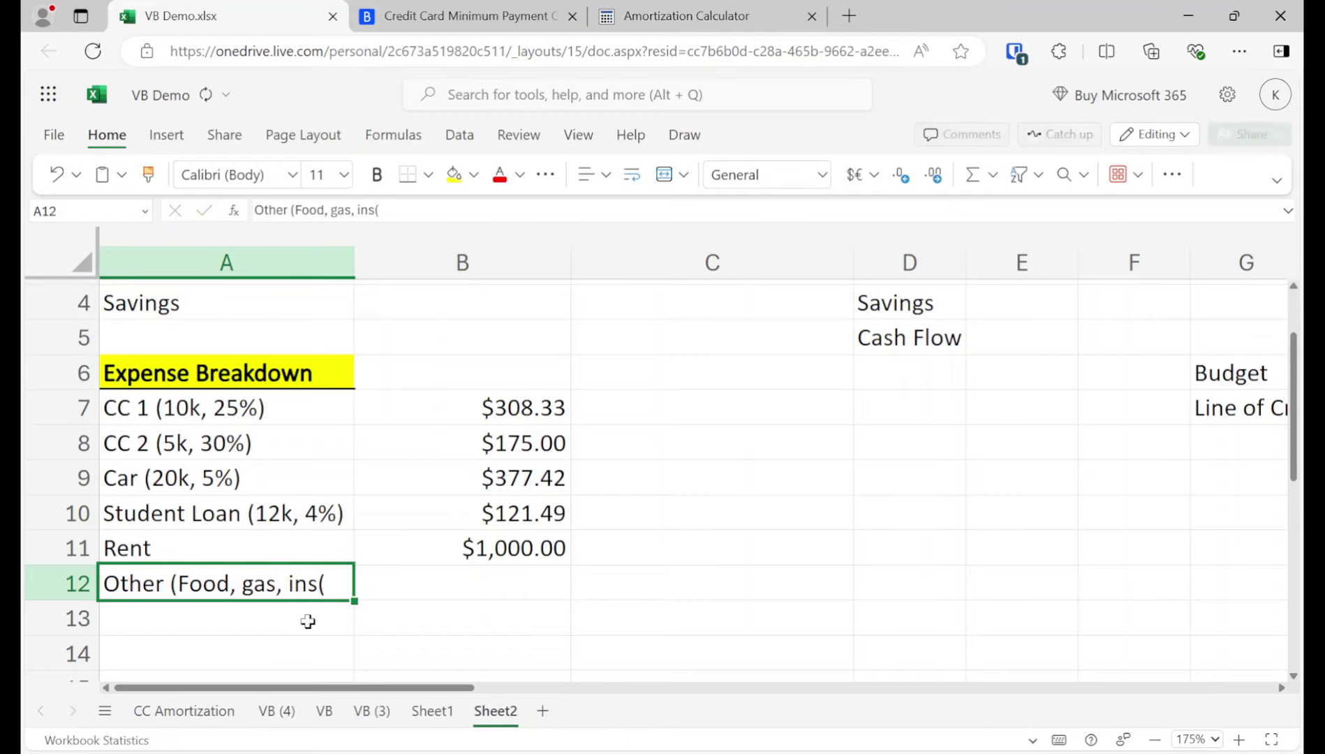
{"action": "key", "text": "Escape"}
{"action": "type", "text": ")"}
{"action": "key", "text": "Return"}
{"action": "key", "text": "Up"}
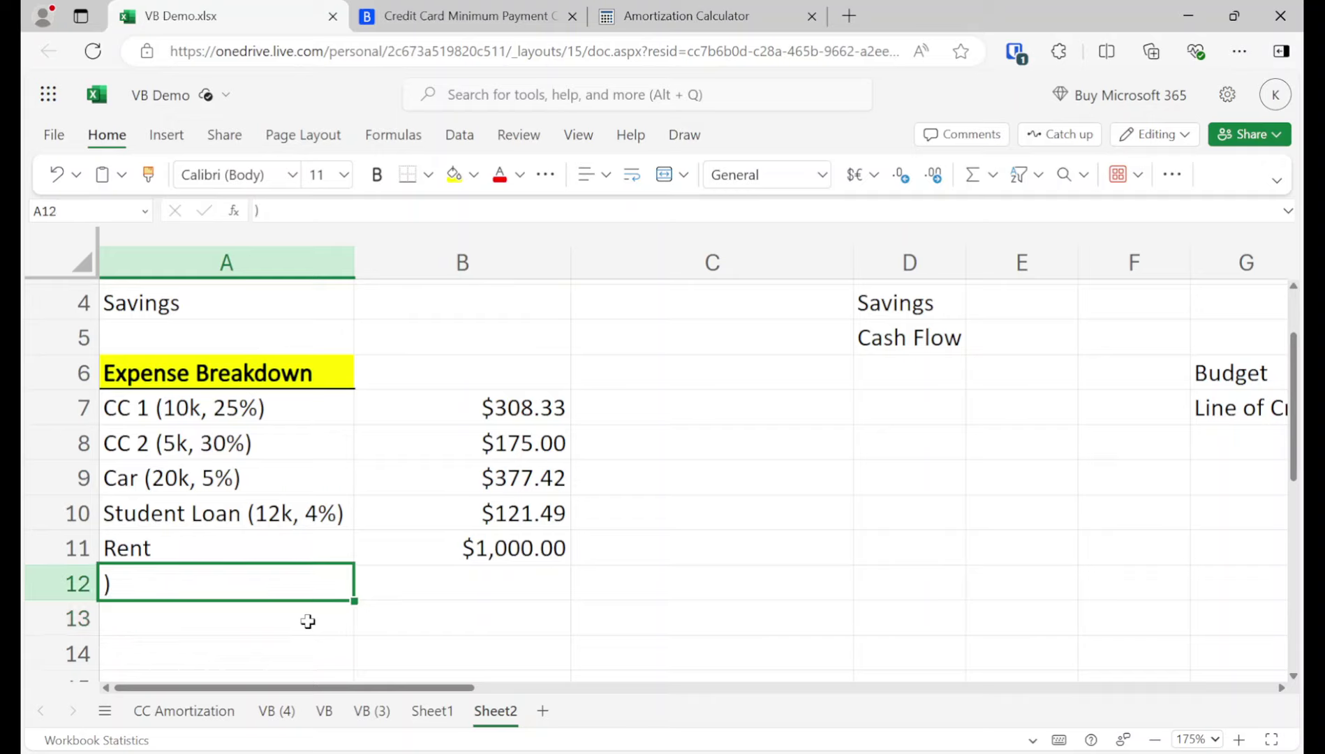
Make row 12 taller and correct the label to 'Other ( Food, gas, ins )'.
{"action": "left_click_drag", "start_coordinate": [82, 597], "coordinate": [82, 656]}
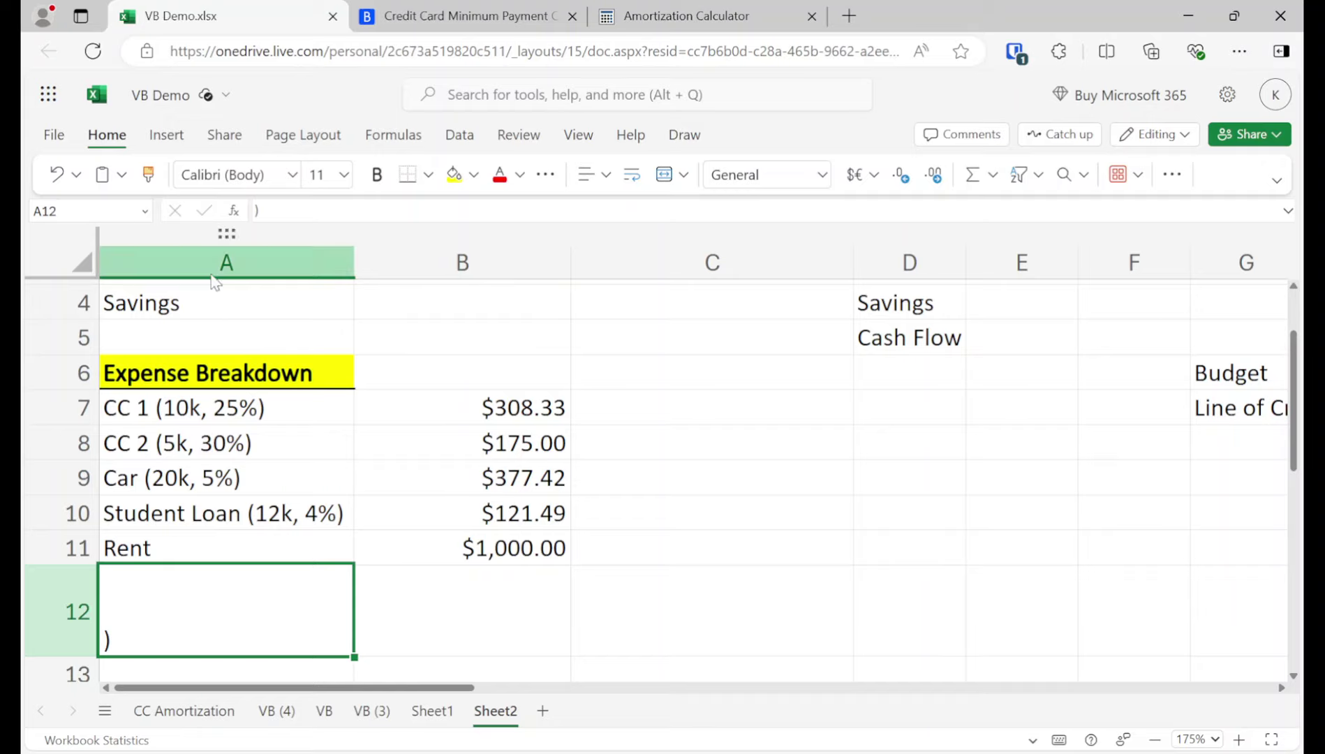
{"action": "left_click", "coordinate": [259, 214]}
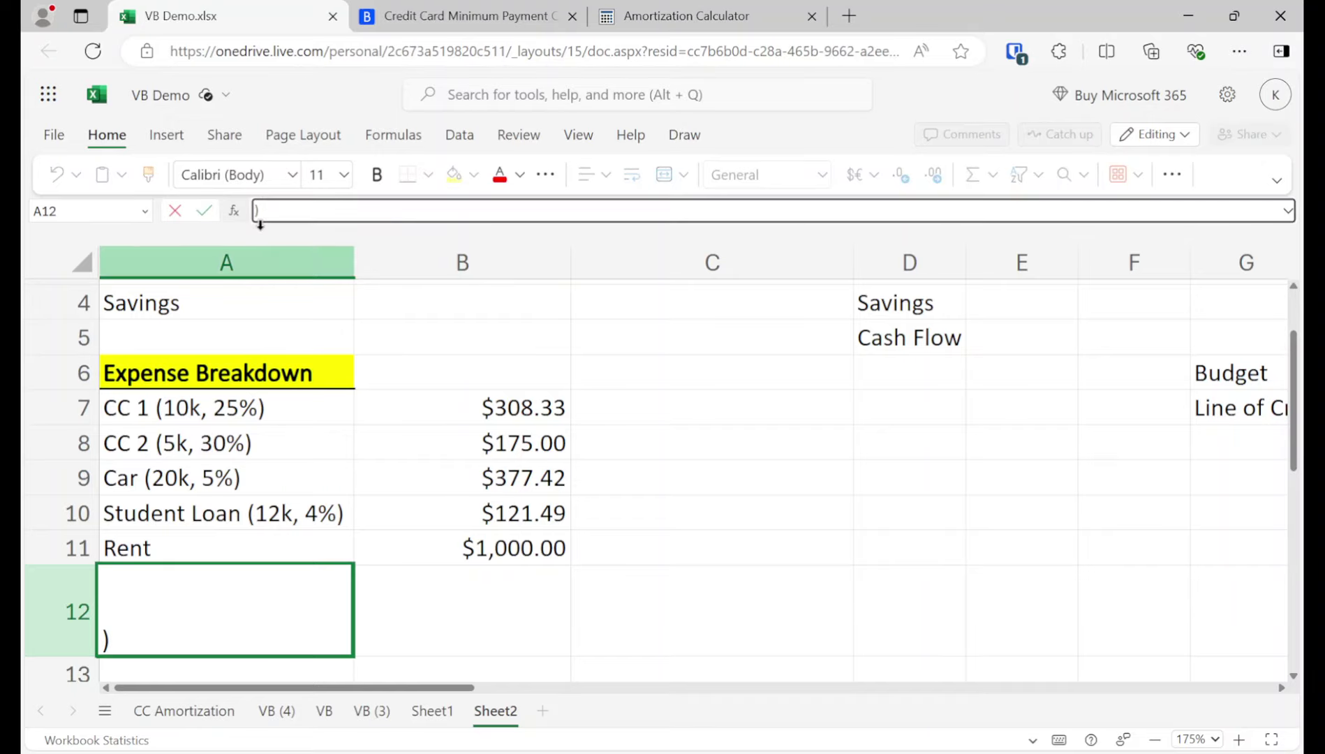
{"action": "key", "text": "BackSpace"}
{"action": "type", "text": "Other ( Foo"}
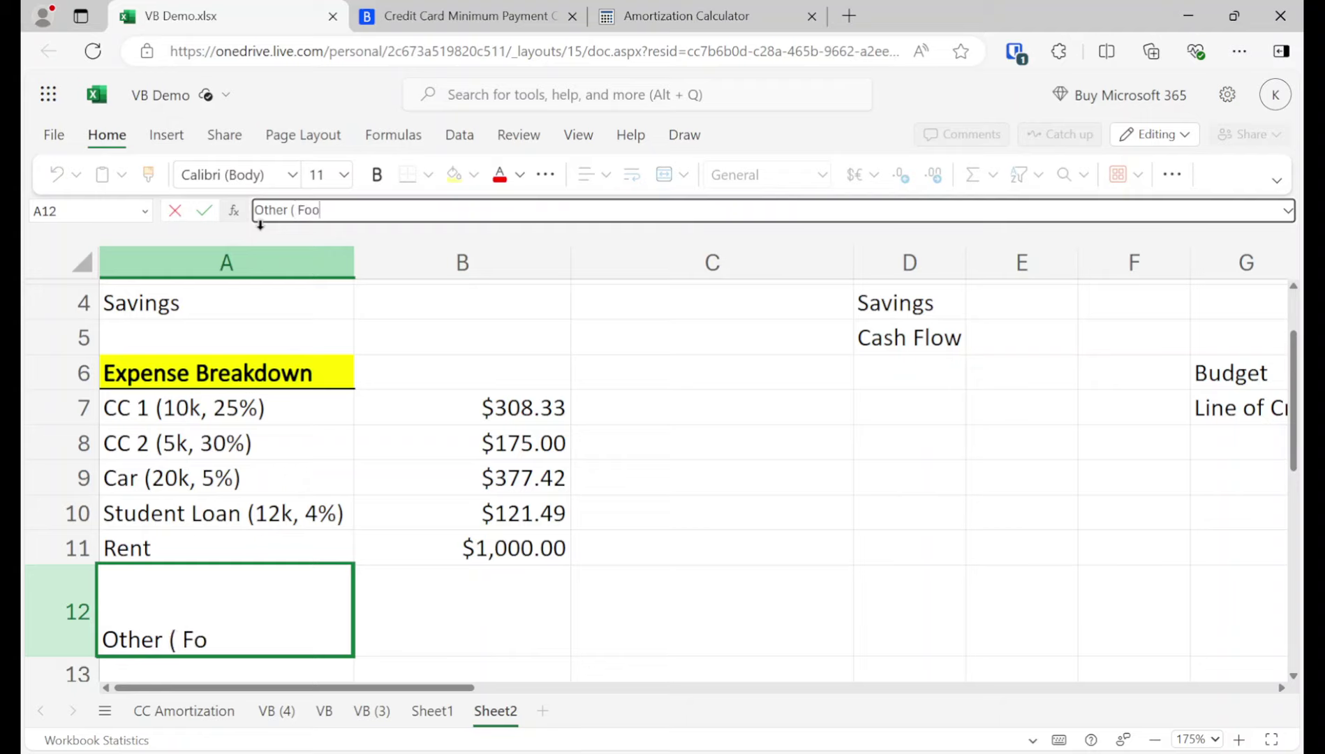
{"action": "type", "text": "d, gas, "}
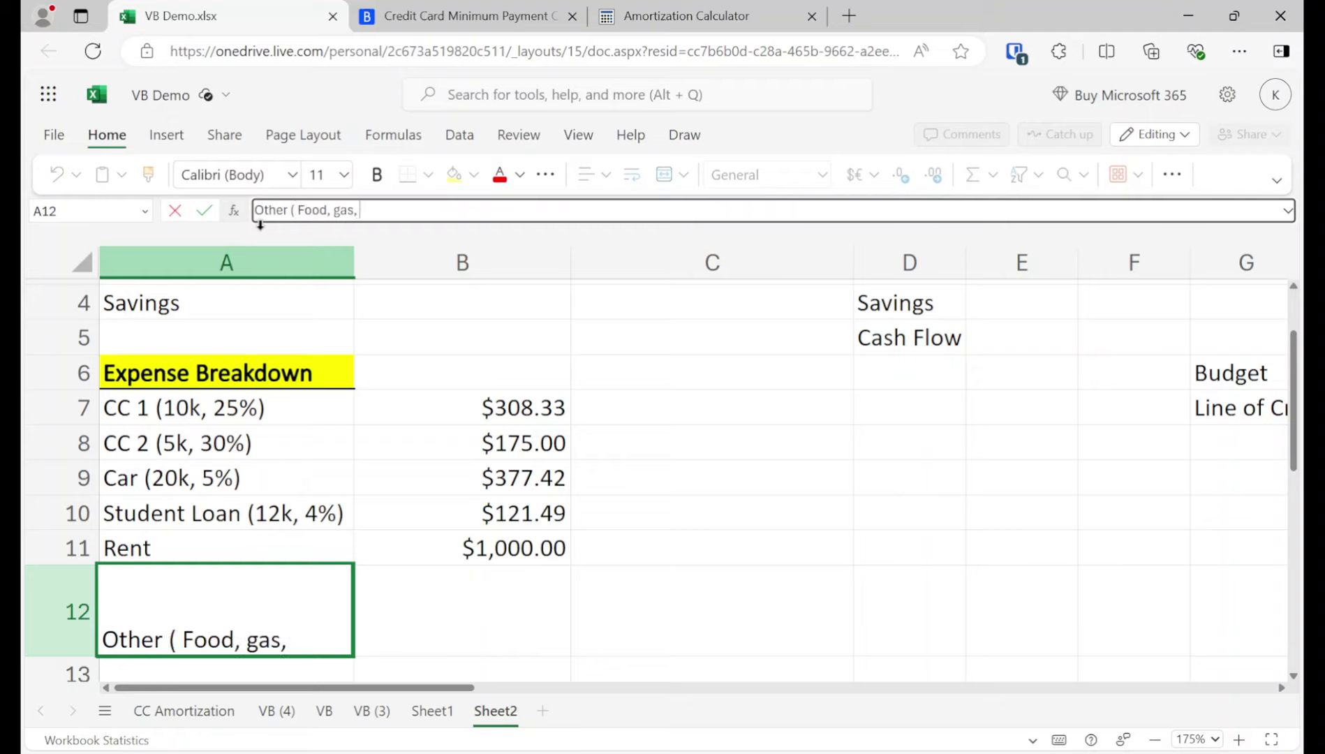
{"action": "type", "text": "ins )"}
{"action": "key", "text": "Return"}
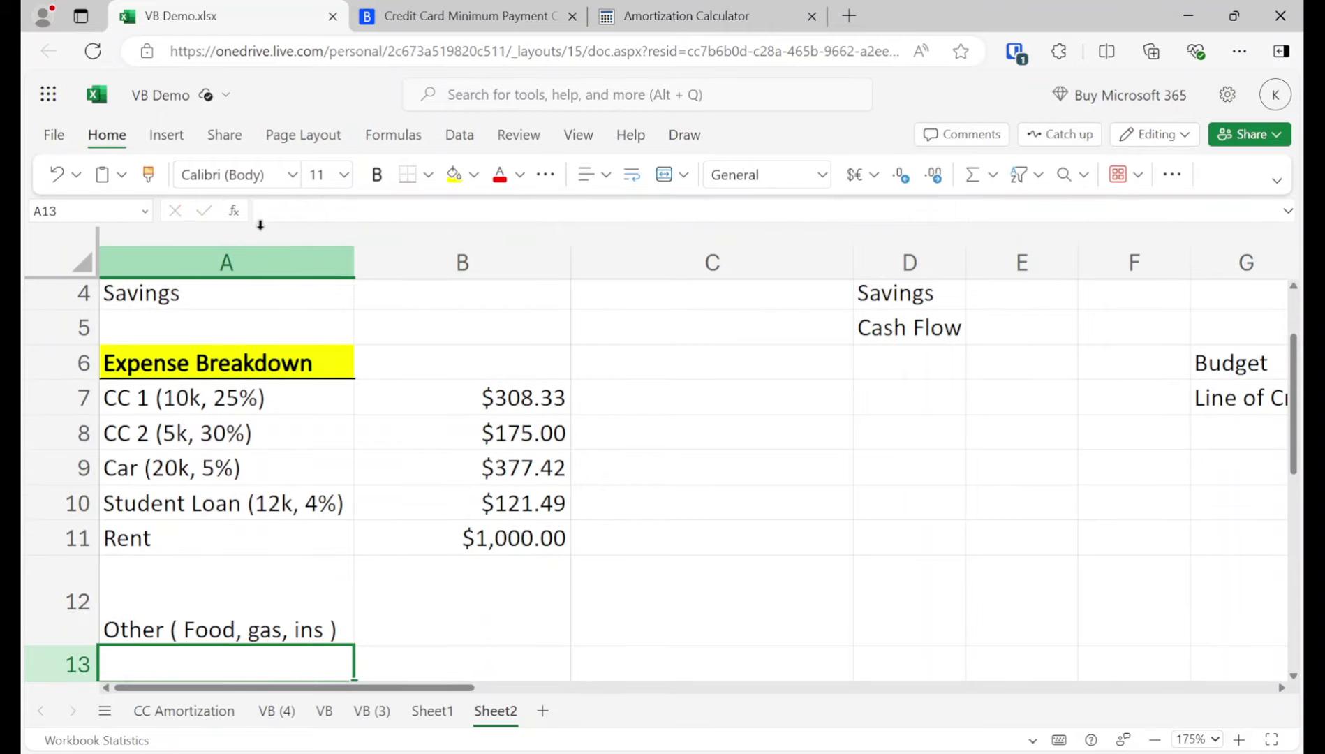
{"action": "left_click", "coordinate": [258, 601]}
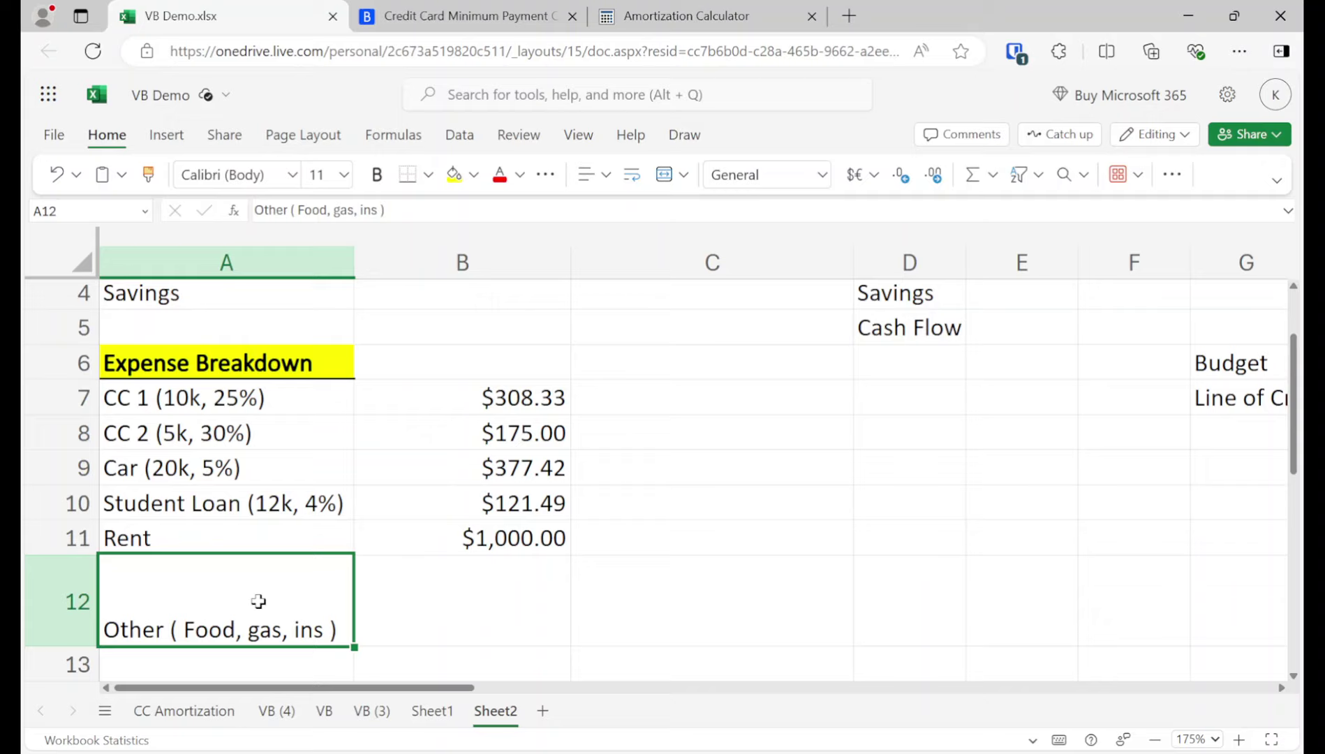
Enter $1,500 in B12 for the Other expense, then select cell B3.
{"action": "left_click", "coordinate": [481, 603]}
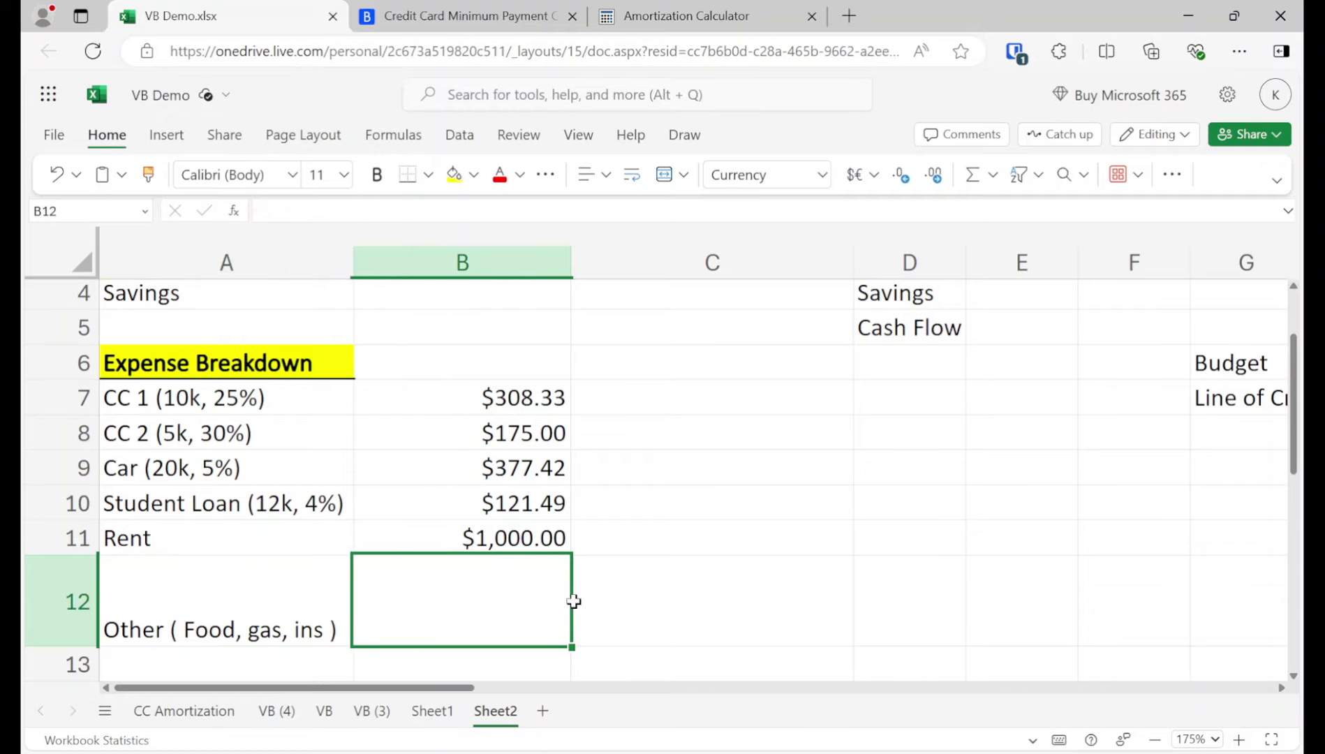
{"action": "type", "text": "1500"}
{"action": "key", "text": "Return"}
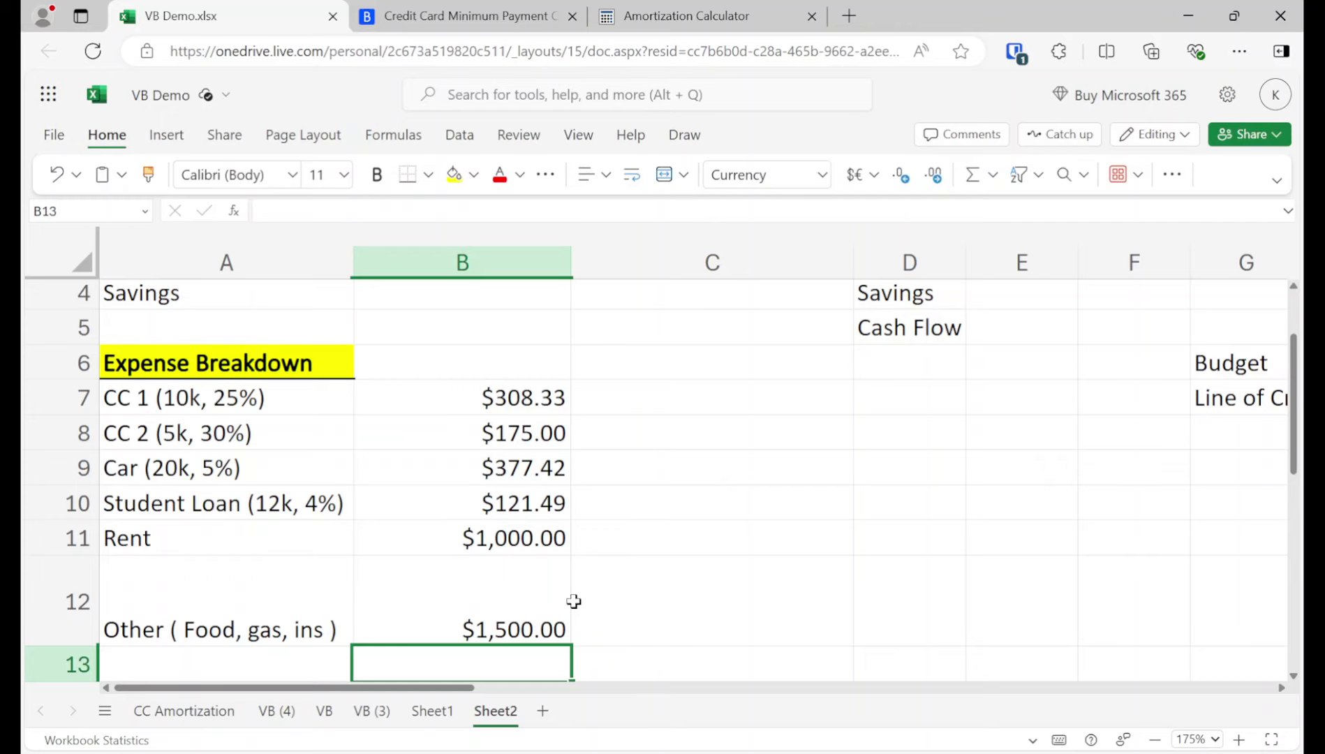
{"action": "scroll", "coordinate": [573, 600], "scroll_direction": "up", "scroll_amount": 3}
{"action": "scroll", "coordinate": [571, 601], "scroll_direction": "down", "scroll_amount": 6}
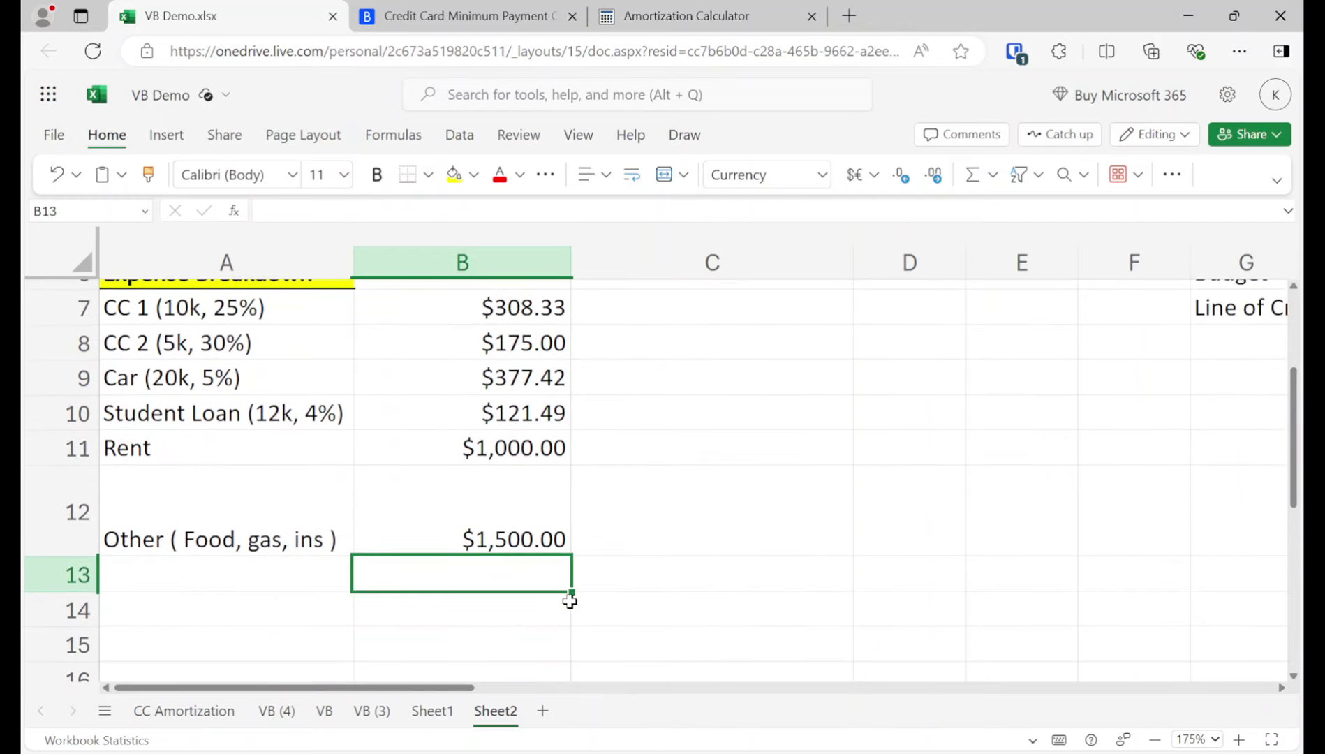
{"action": "scroll", "coordinate": [183, 311], "scroll_direction": "up", "scroll_amount": 3}
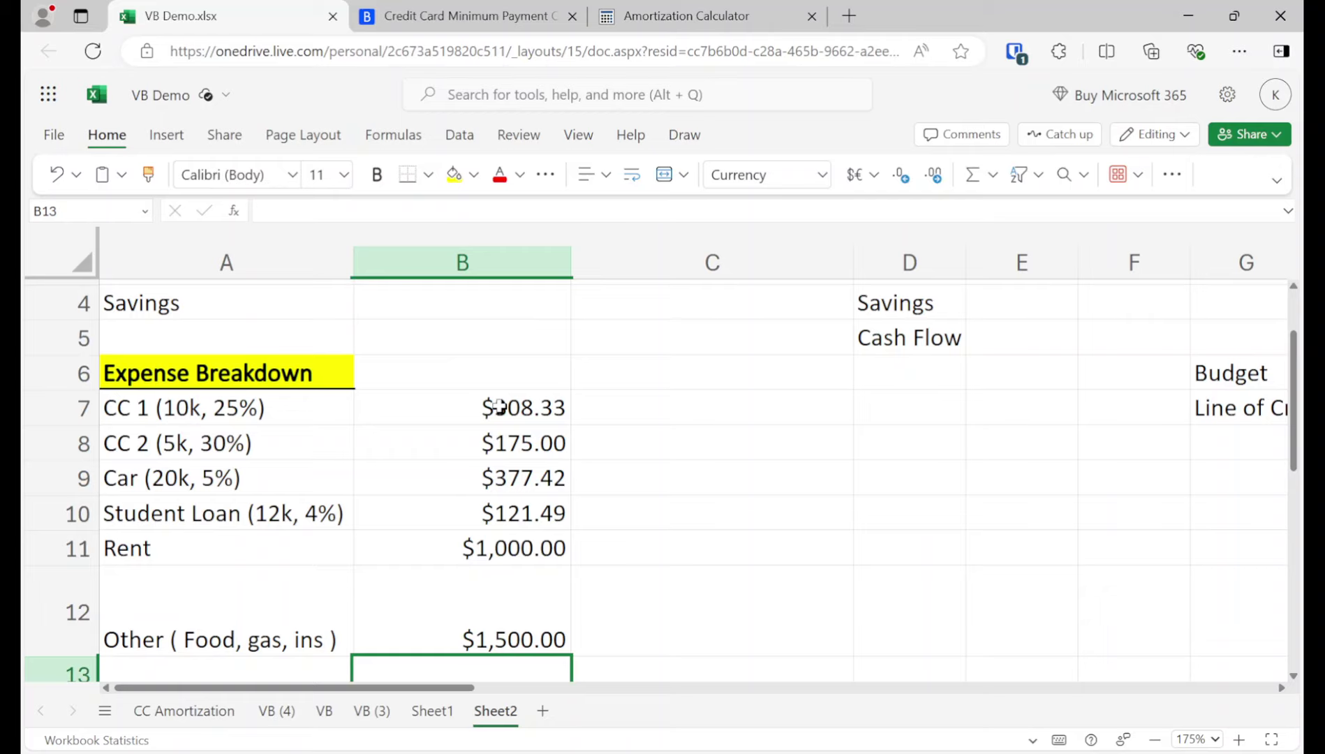
{"action": "left_click", "coordinate": [236, 600]}
{"action": "left_click", "coordinate": [450, 603], "text": "ctrl"}
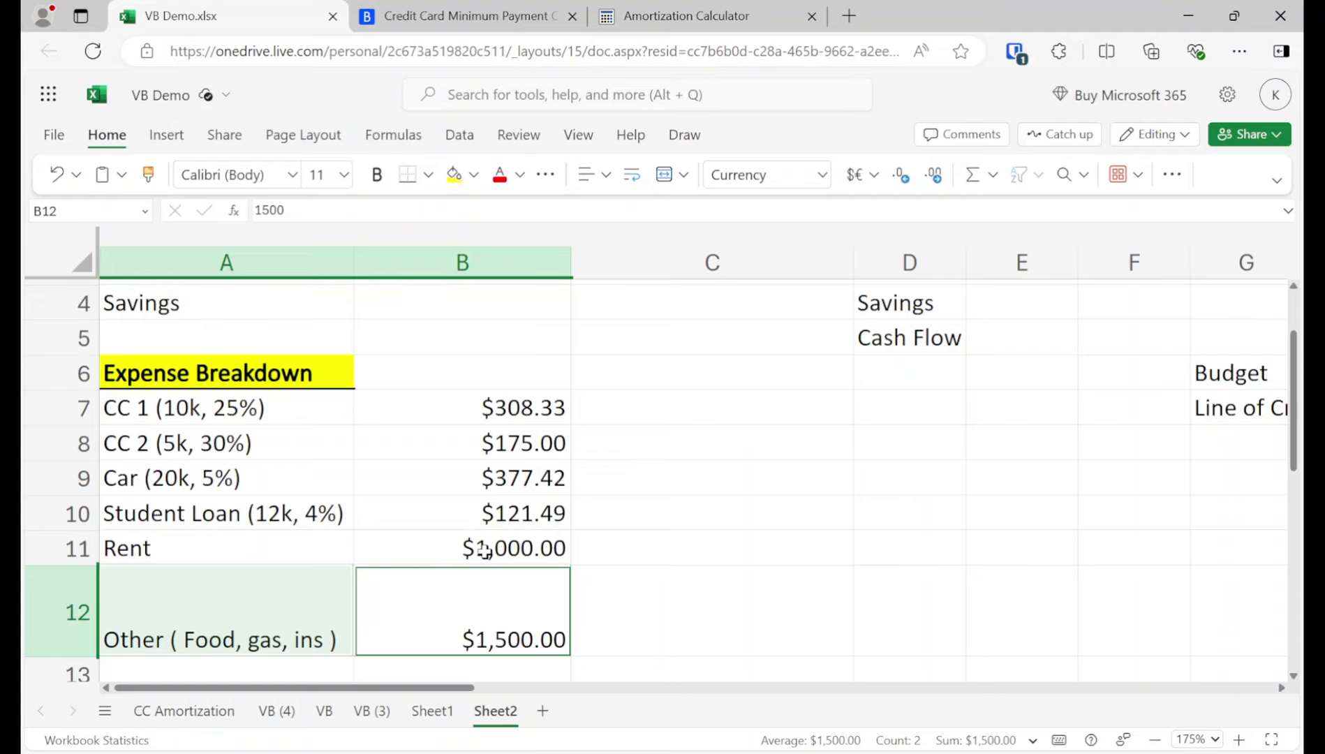
{"action": "scroll", "coordinate": [482, 553], "scroll_direction": "up", "scroll_amount": 2}
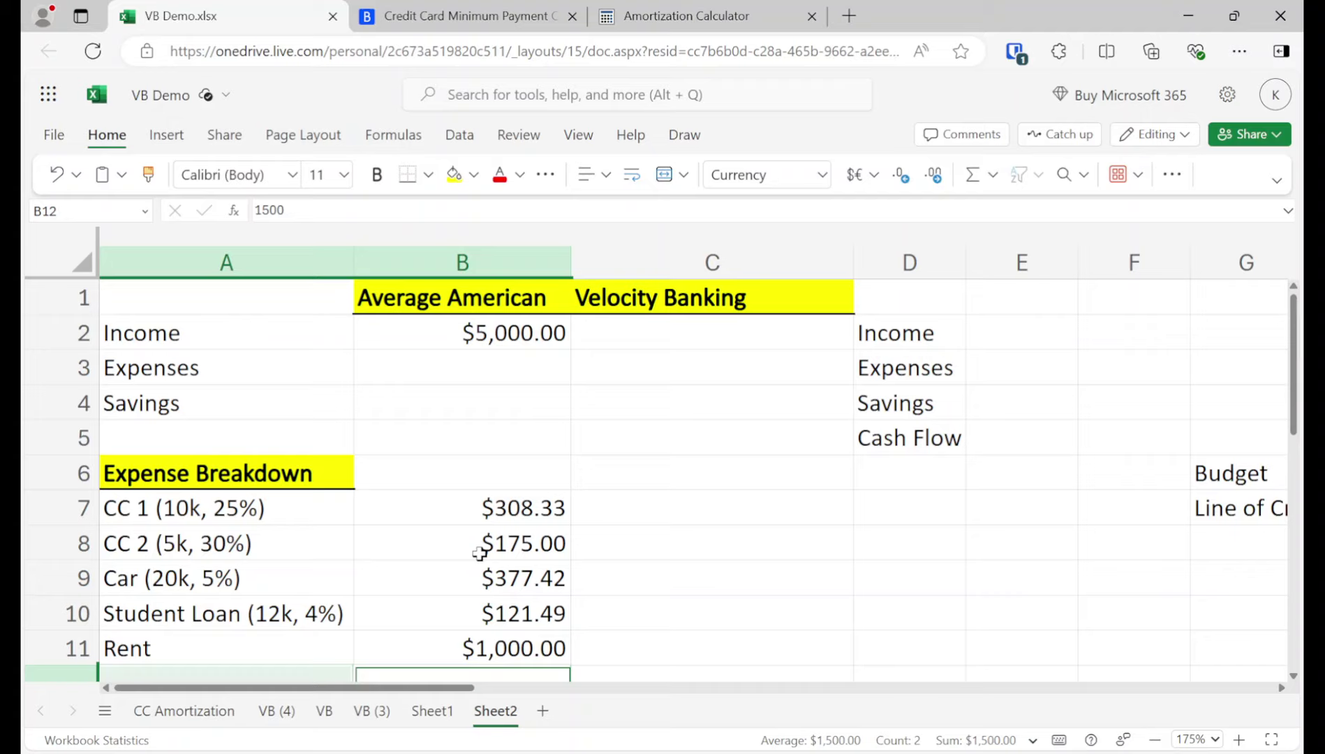
{"action": "left_click", "coordinate": [454, 377]}
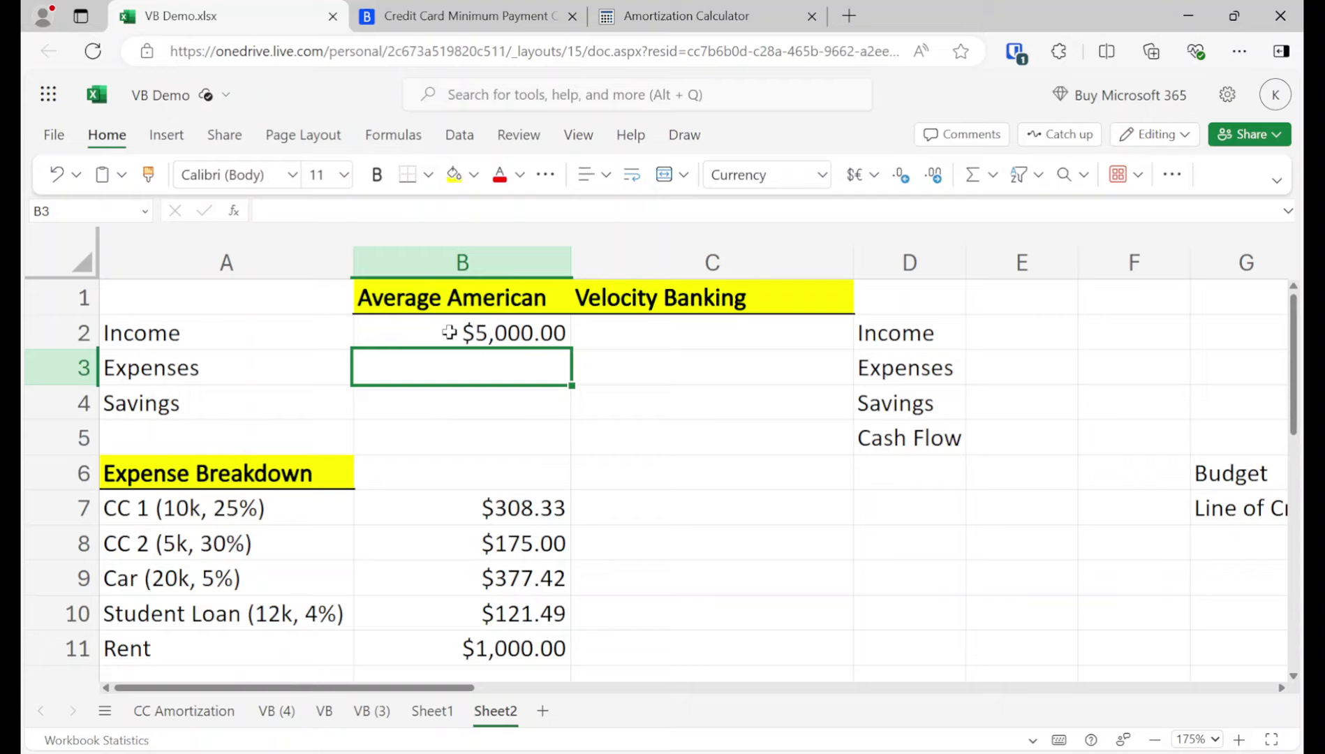
Enter =SUM(B7:B12) in B3 so Average American expenses total $3,482.24.
{"action": "type", "text": "=sum"}
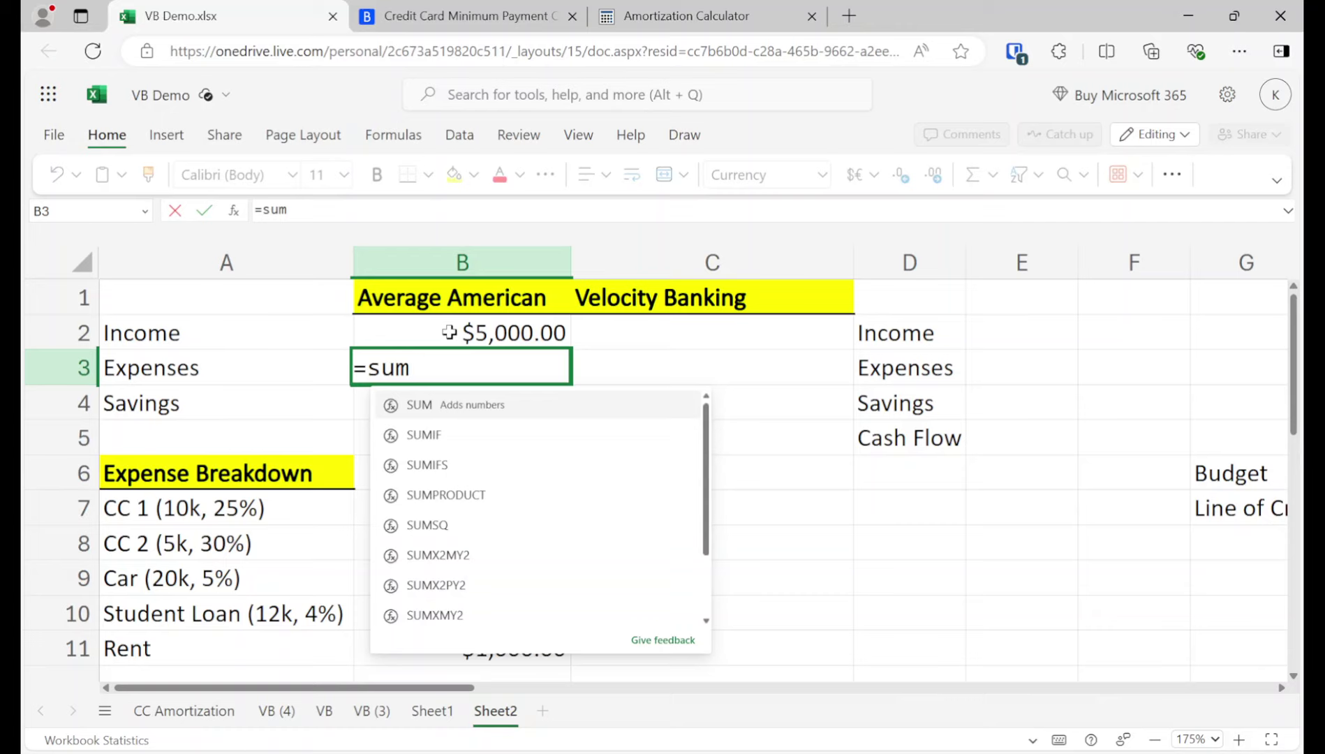
{"action": "type", "text": "(b7:b"}
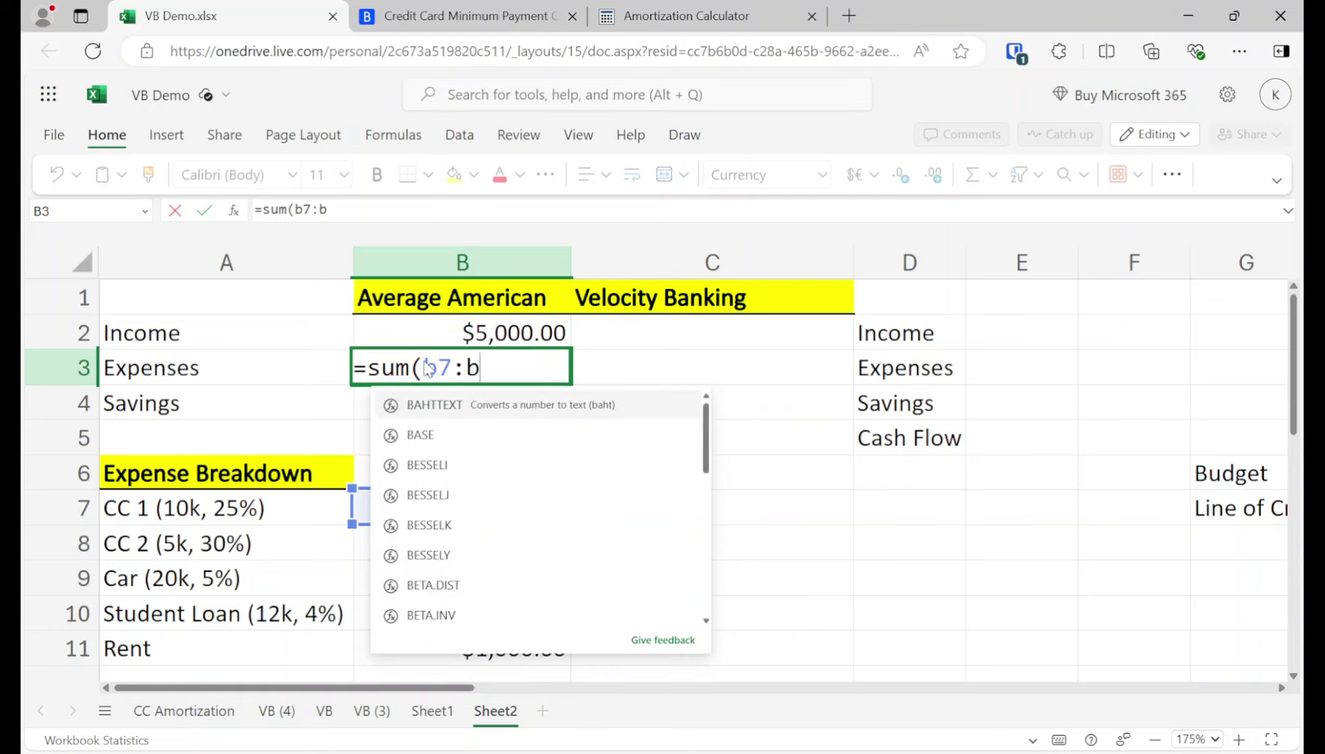
{"action": "scroll", "coordinate": [296, 419], "scroll_direction": "down", "scroll_amount": 1}
{"action": "type", "text": "12"}
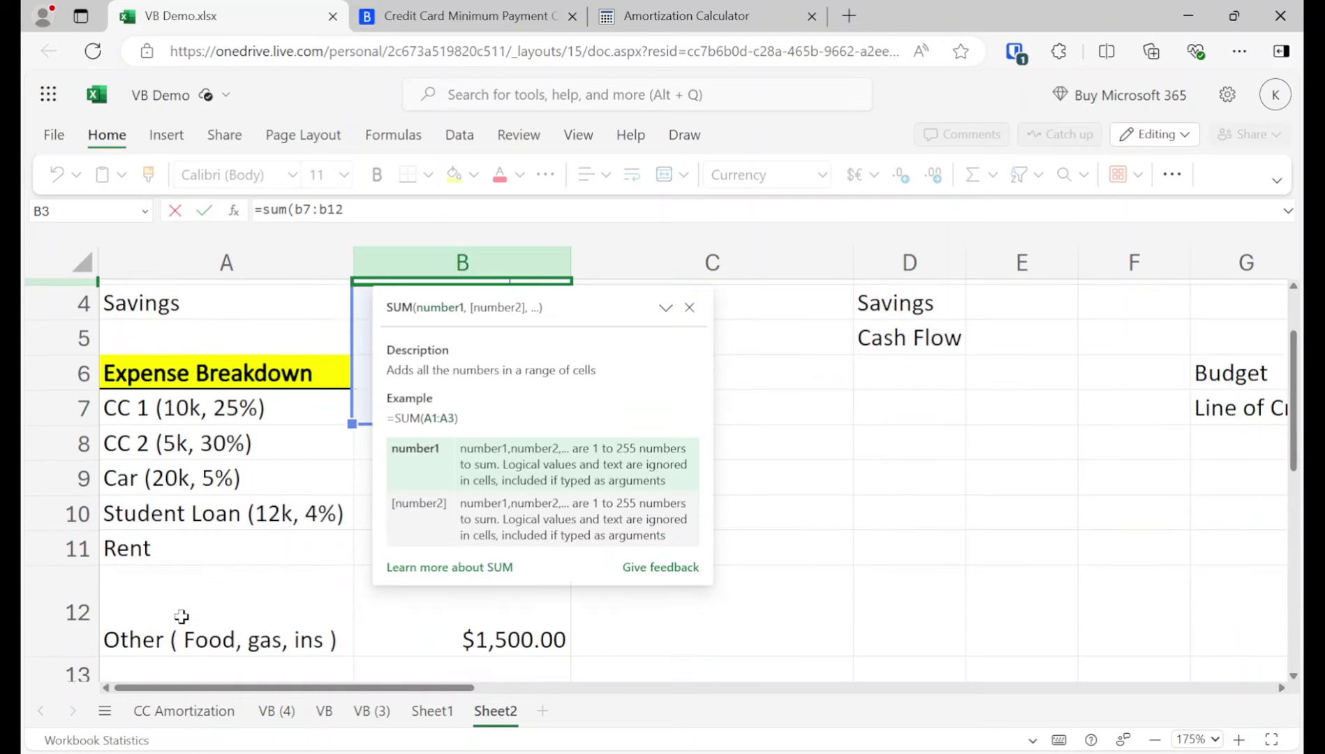
{"action": "scroll", "coordinate": [181, 614], "scroll_direction": "up", "scroll_amount": 1}
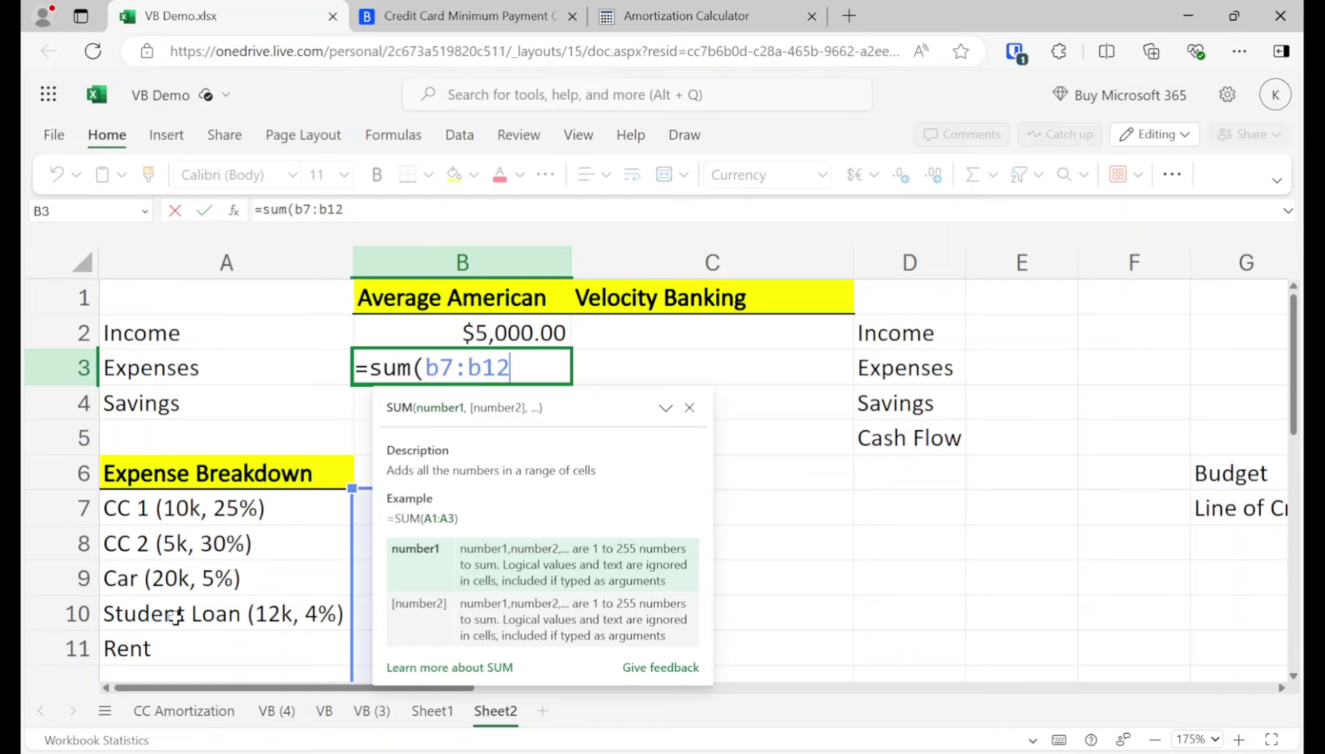
{"action": "type", "text": ")"}
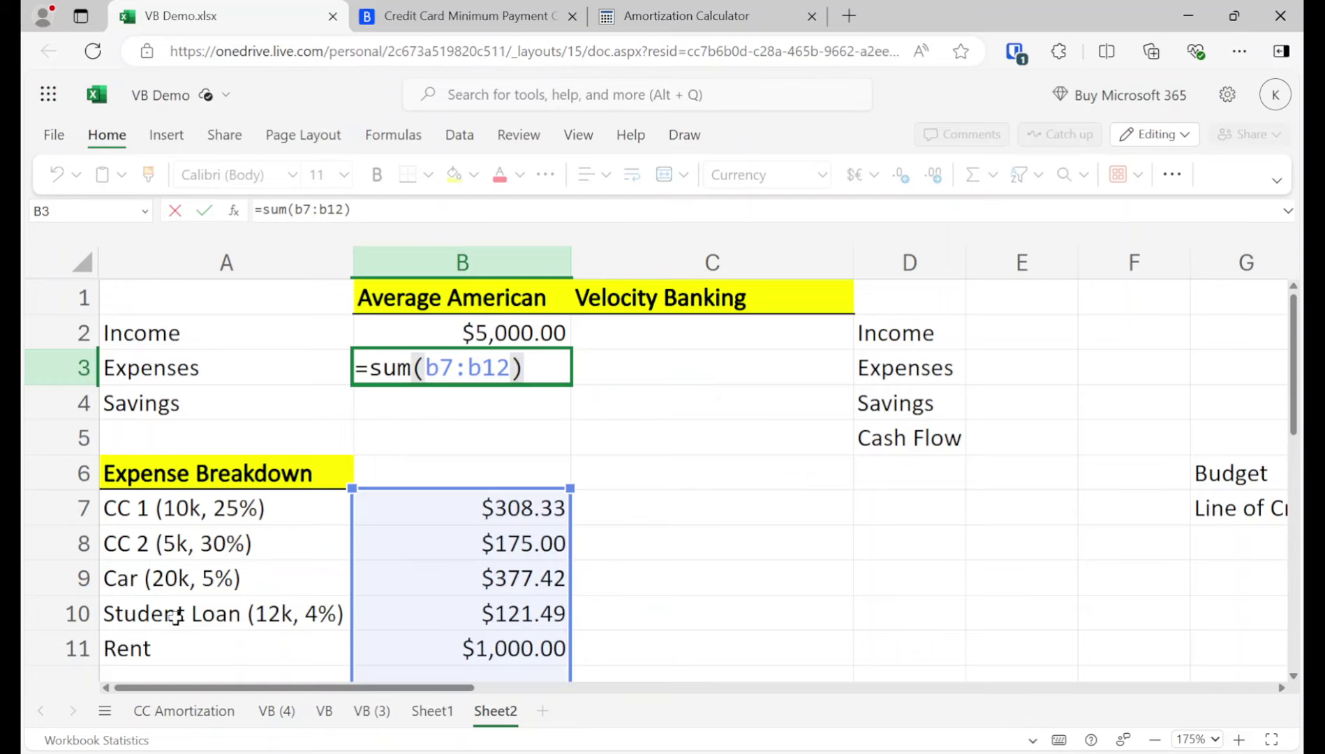
{"action": "scroll", "coordinate": [426, 455], "scroll_direction": "down", "scroll_amount": 1}
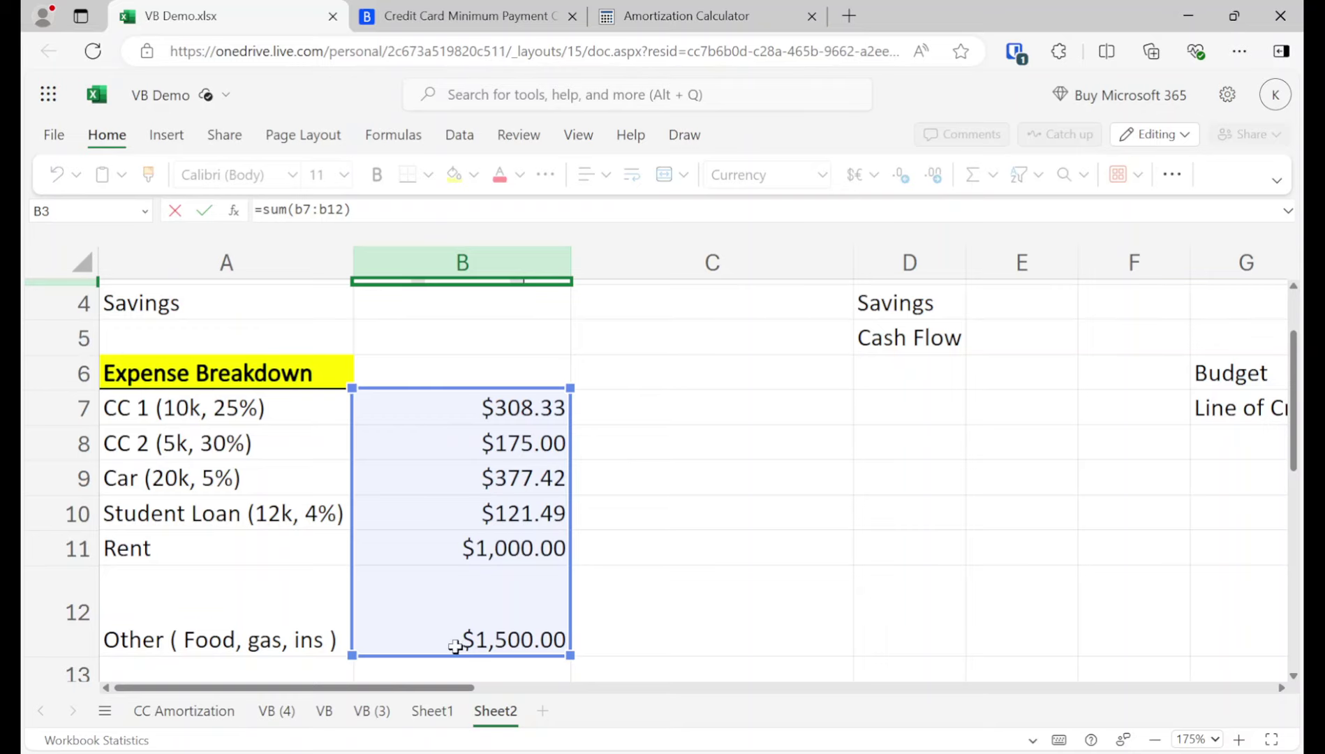
{"action": "key", "text": "Return"}
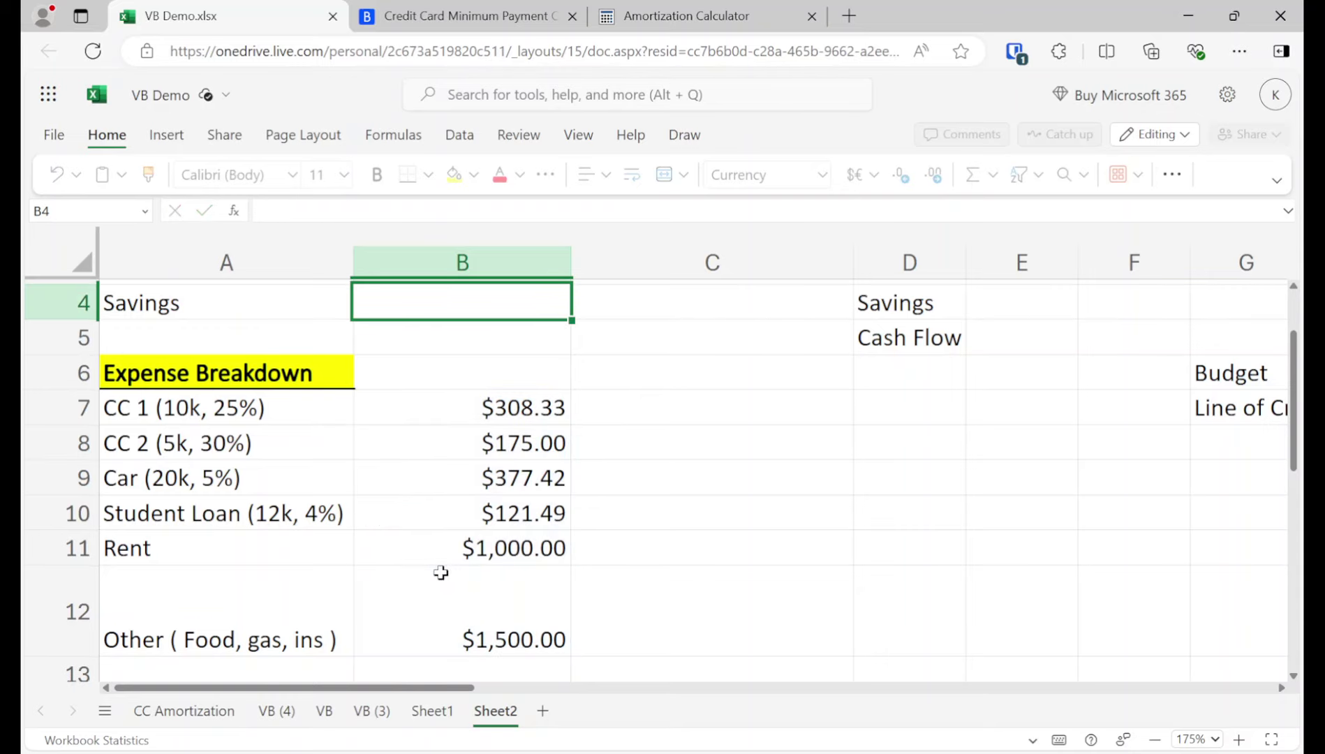
{"action": "scroll", "coordinate": [482, 573], "scroll_direction": "up", "scroll_amount": 1}
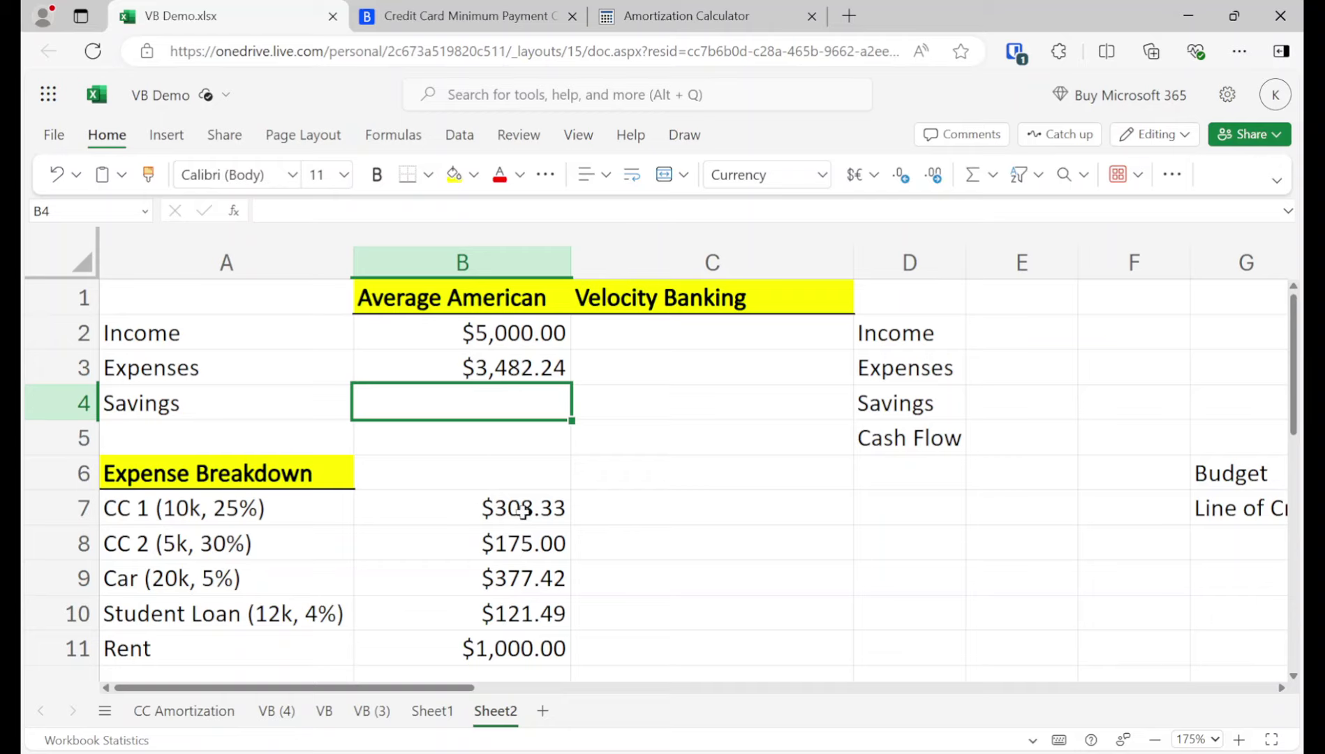
Enter =B2-B3 in B4 so savings show $1,517.76, then check the result.
{"action": "type", "text": "=c2"}
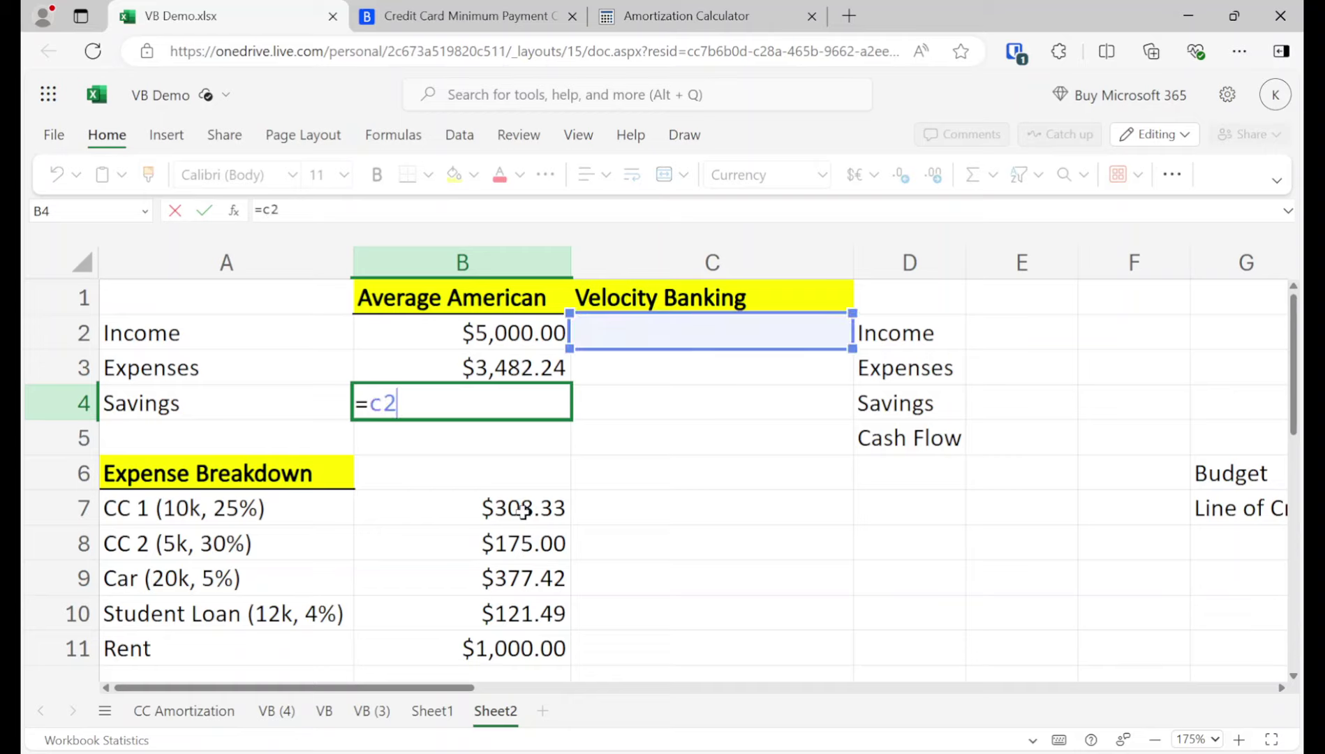
{"action": "key", "text": "BackSpace"}
{"action": "key", "text": "BackSpace"}
{"action": "type", "text": "b2"}
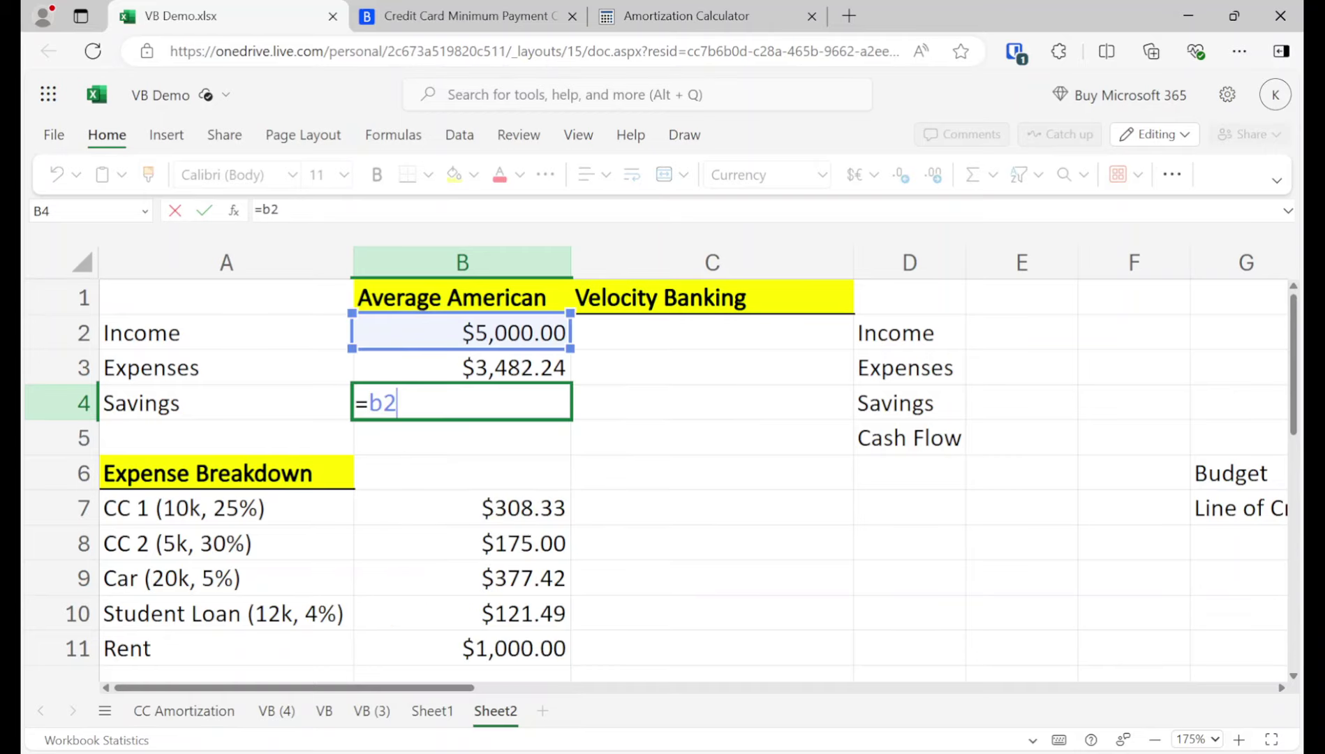
{"action": "type", "text": "-b3"}
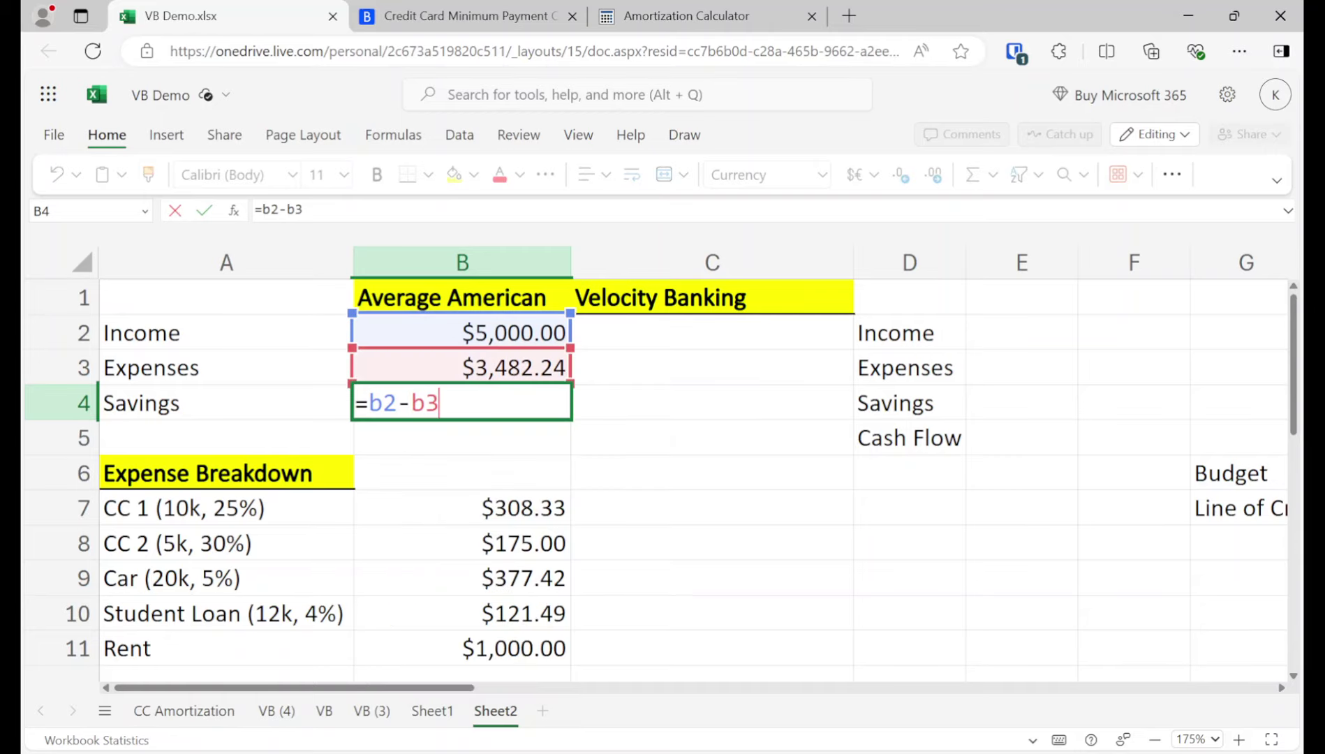
{"action": "key", "text": "Return"}
{"action": "left_click", "coordinate": [461, 402]}
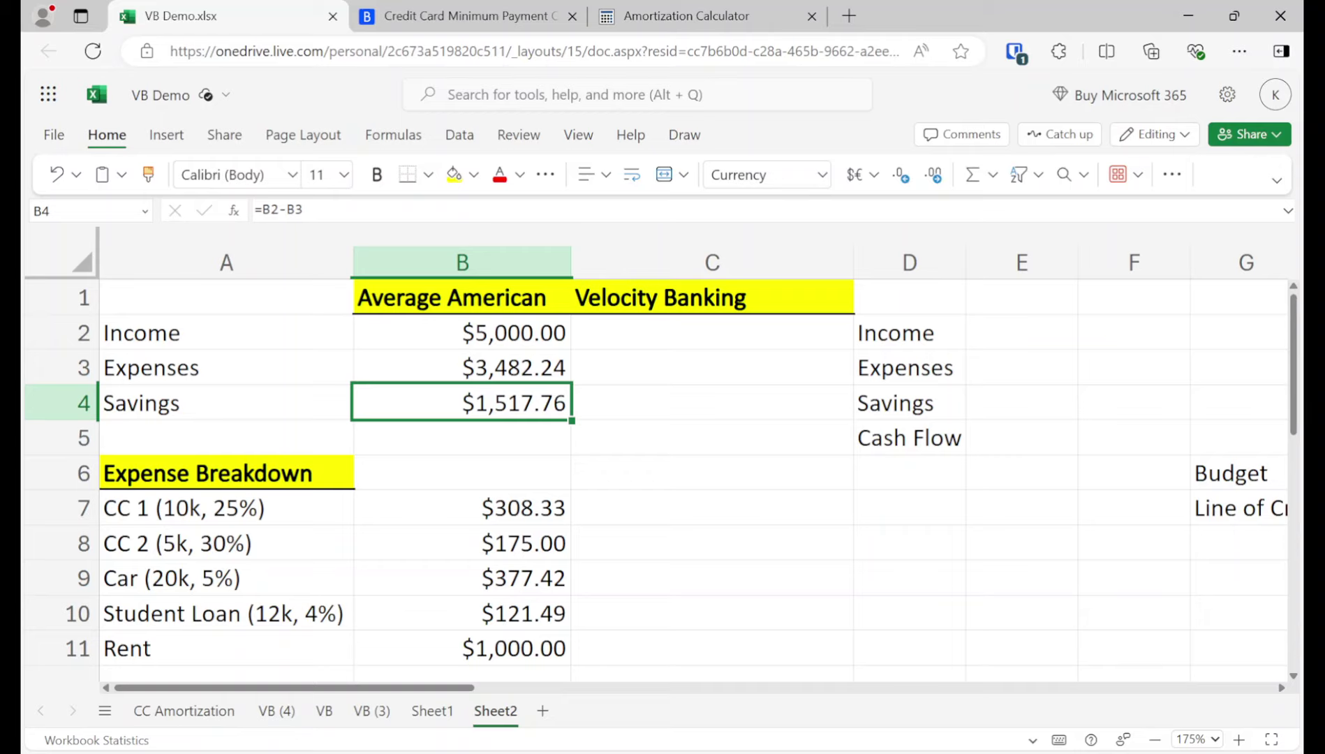
Copy the income and expenses values from B2:B3 into C2:C3 under Velocity Banking.
{"action": "key", "text": "Up"}
{"action": "key", "text": "Up"}
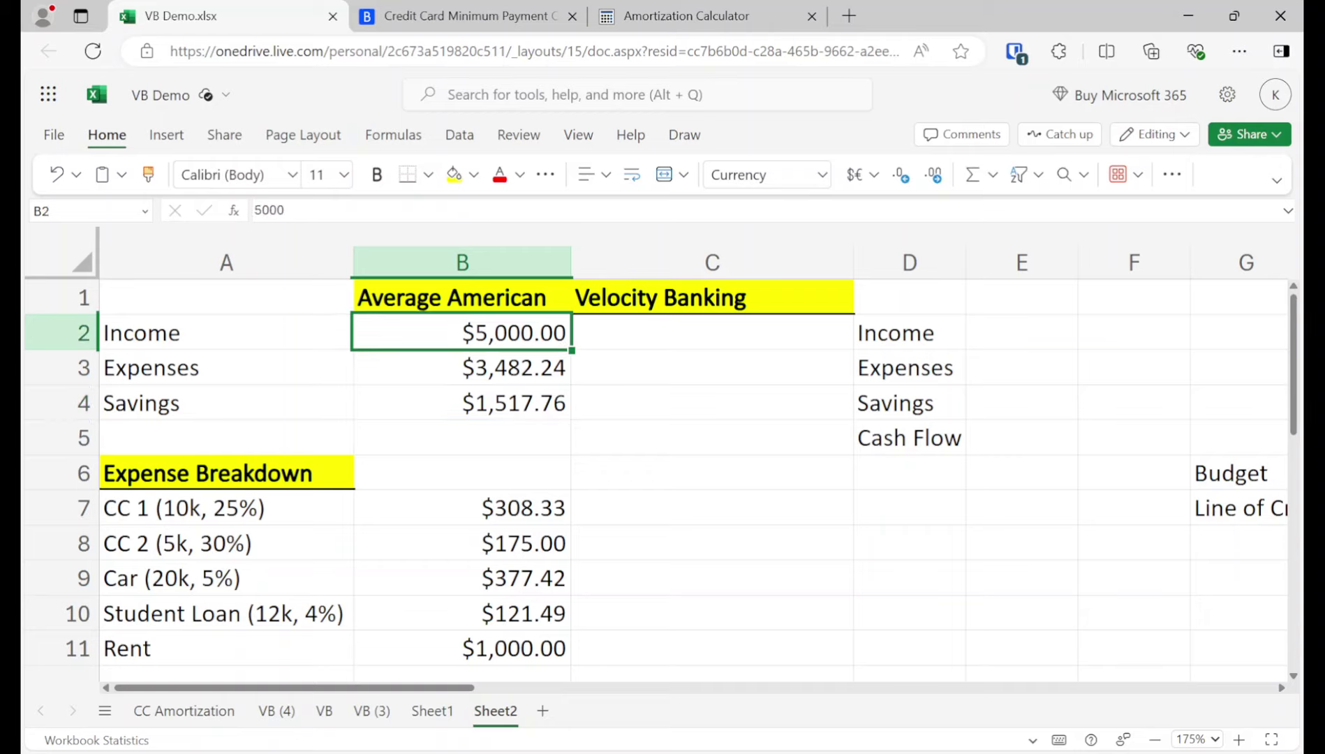
{"action": "key", "text": "shift+Down"}
{"action": "key", "text": "shift+Down"}
{"action": "key", "text": "shift+Up"}
{"action": "key", "text": "ctrl+c"}
{"action": "key", "text": "Right"}
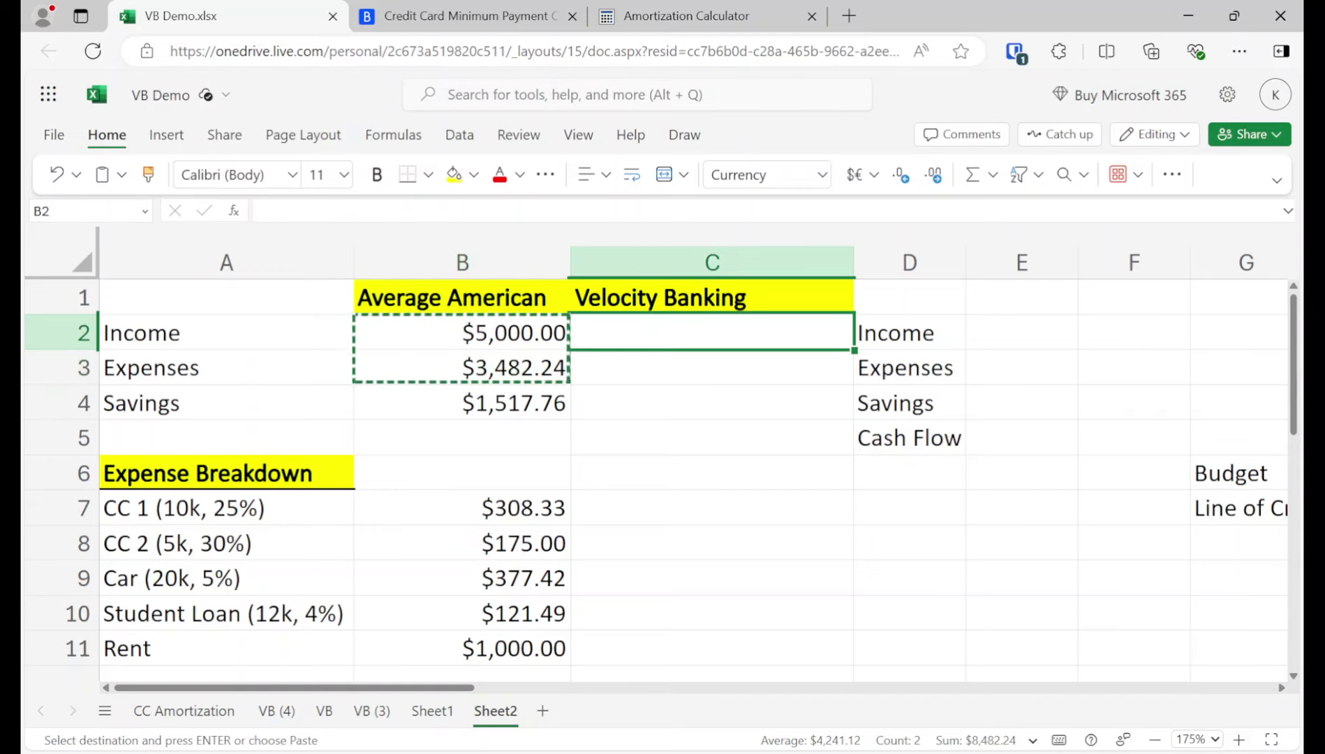
{"action": "key", "text": "ctrl+v"}
{"action": "key", "text": "Escape"}
Copy the expense breakdown amounts B7:B12 into C7:C12, ending on Velocity Banking savings C4.
{"action": "key", "text": "Down"}
{"action": "key", "text": "Down"}
{"action": "key", "text": "Down"}
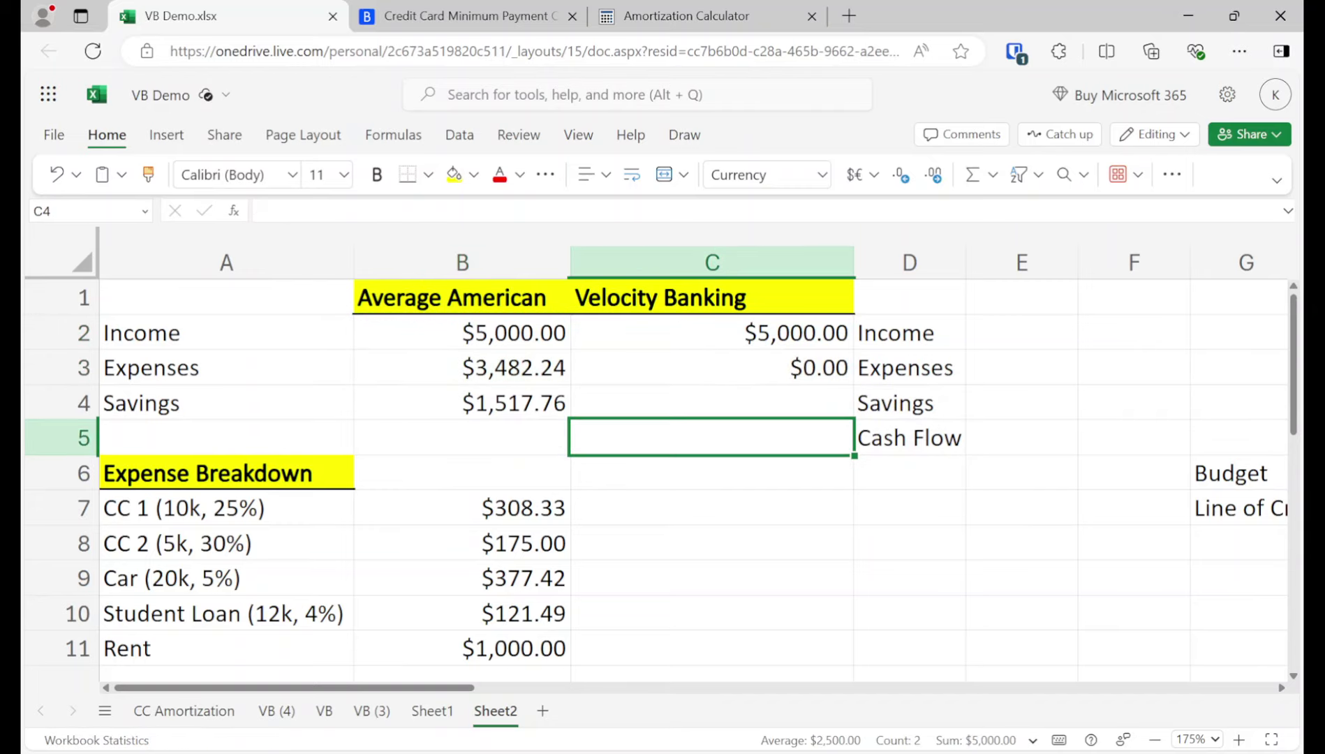
{"action": "key", "text": "Down"}
{"action": "key", "text": "Down"}
{"action": "key", "text": "Left"}
{"action": "key", "text": "shift+Down"}
{"action": "key", "text": "shift+Down"}
{"action": "key", "text": "shift+Down"}
{"action": "key", "text": "shift+Down"}
{"action": "key", "text": "shift+Down"}
{"action": "key", "text": "shift+Down"}
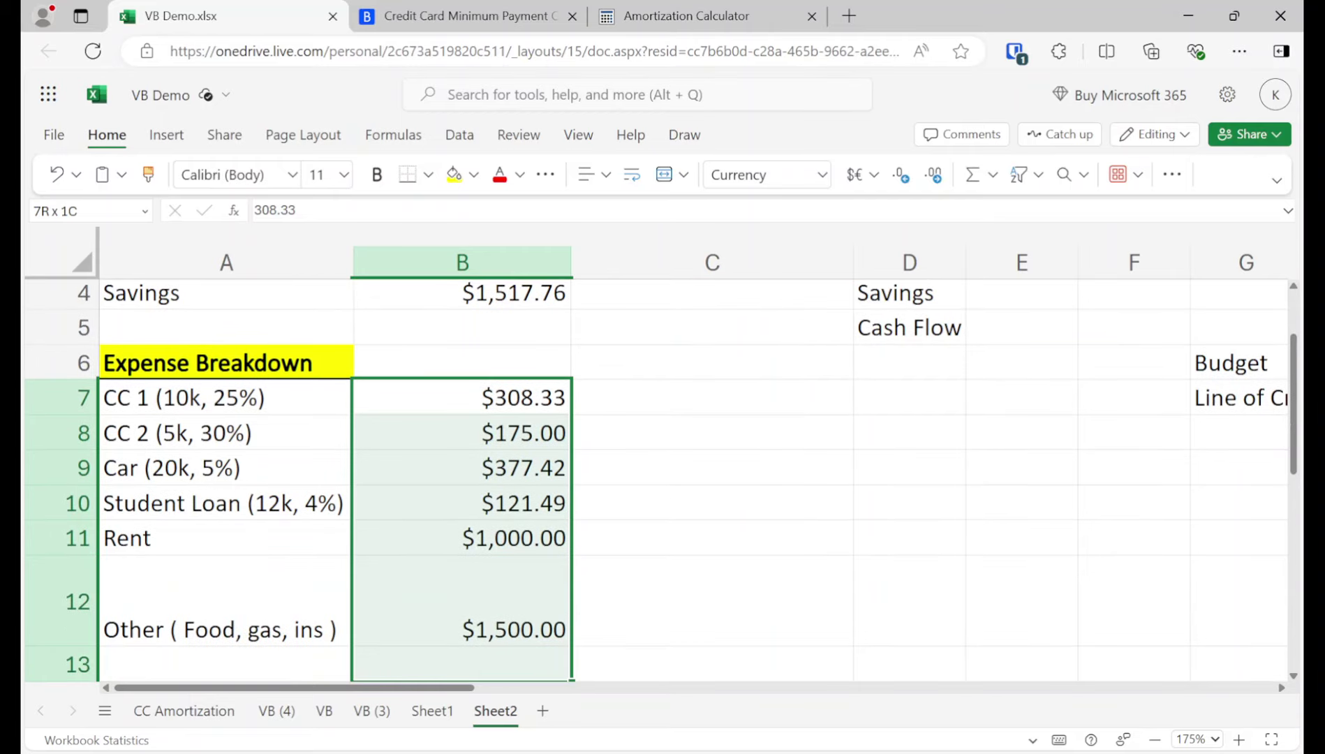
{"action": "key", "text": "shift+Up"}
{"action": "key", "text": "ctrl+c"}
{"action": "key", "text": "Right"}
{"action": "key", "text": "ctrl+v"}
{"action": "key", "text": "Up"}
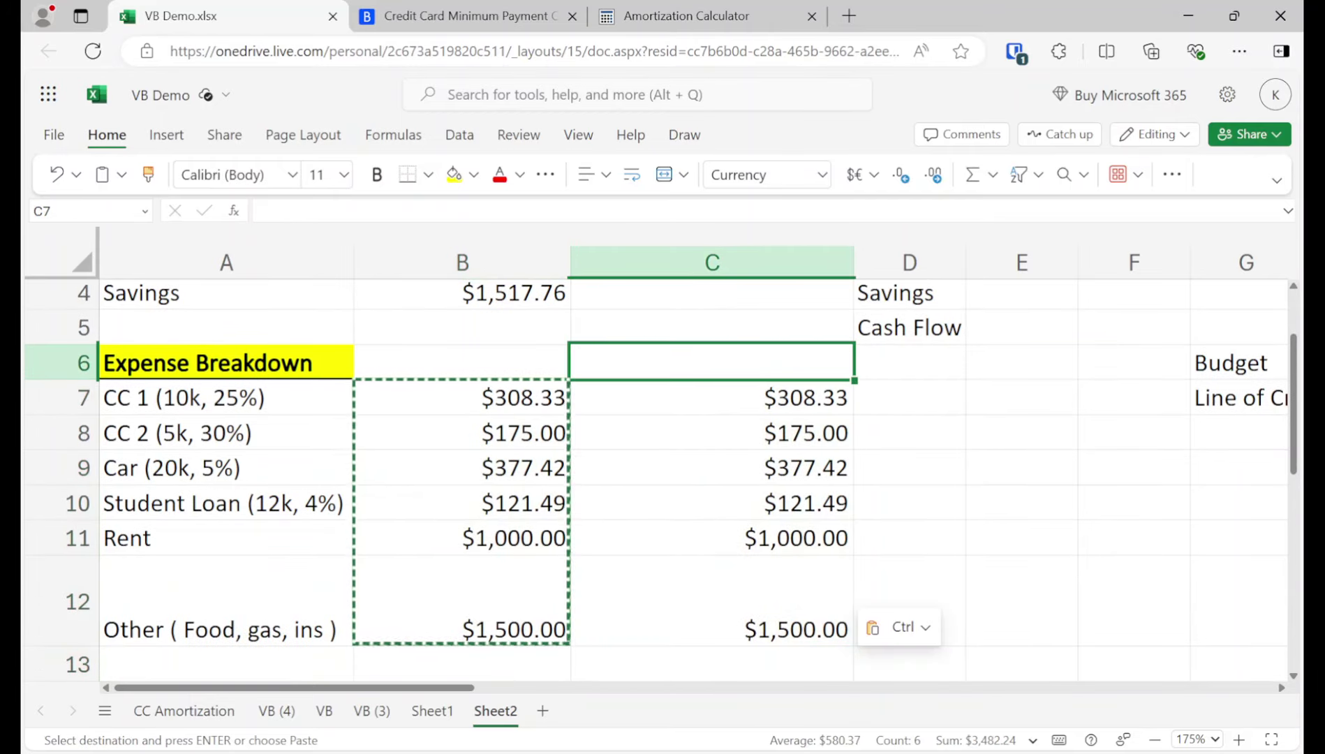
{"action": "key", "text": "Up"}
{"action": "key", "text": "Up"}
{"action": "key", "text": "Up"}
{"action": "key", "text": "Up"}
{"action": "key", "text": "Up"}
{"action": "key", "text": "Down"}
{"action": "key", "text": "Down"}
{"action": "key", "text": "Down"}
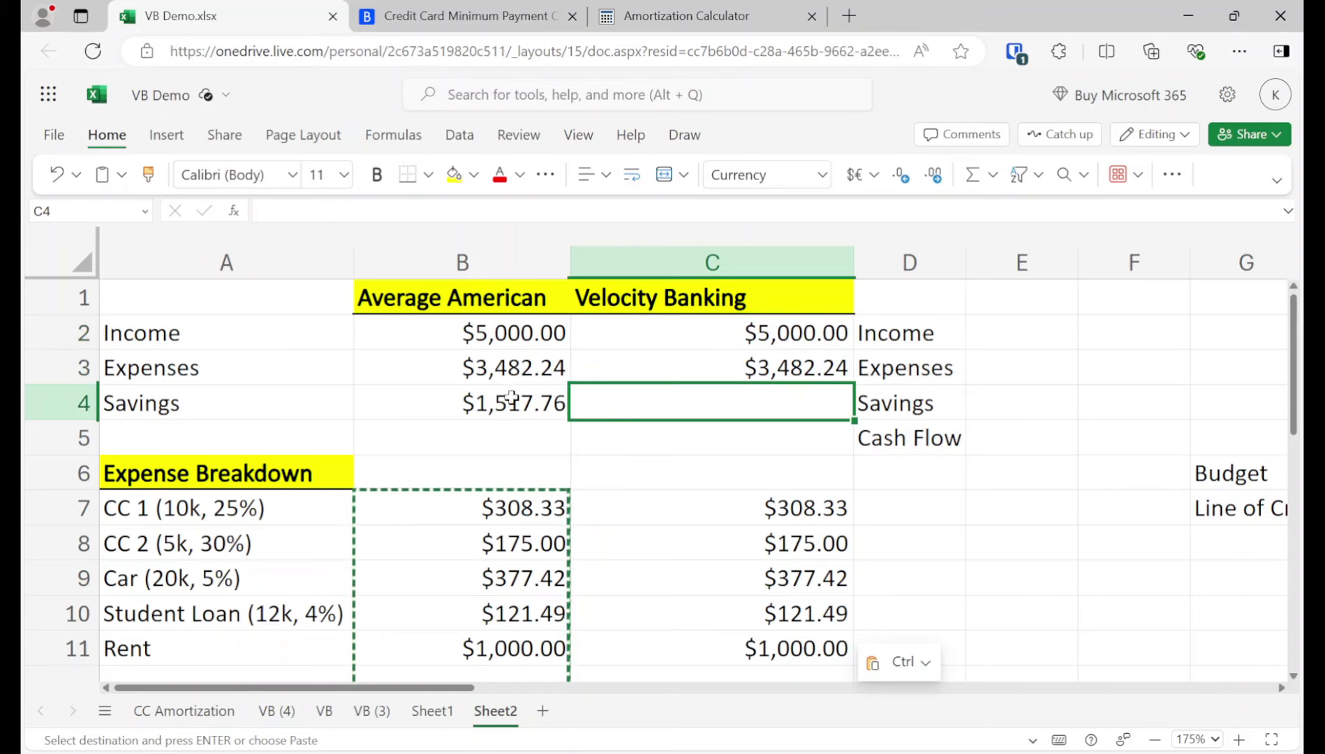
Set Velocity Banking savings in C4 to 0.
{"action": "left_click", "coordinate": [512, 398]}
{"action": "left_click", "coordinate": [630, 411]}
{"action": "type", "text": "0"}
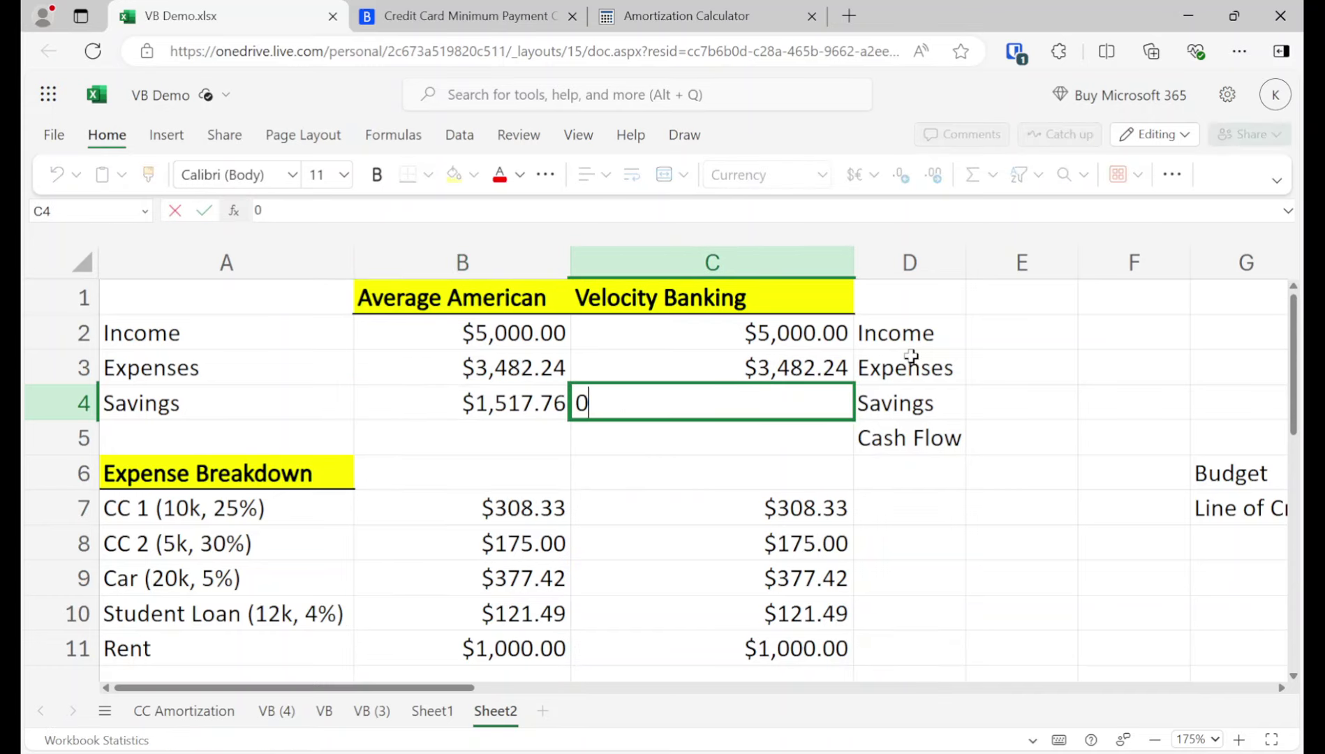
{"action": "key", "text": "Return"}
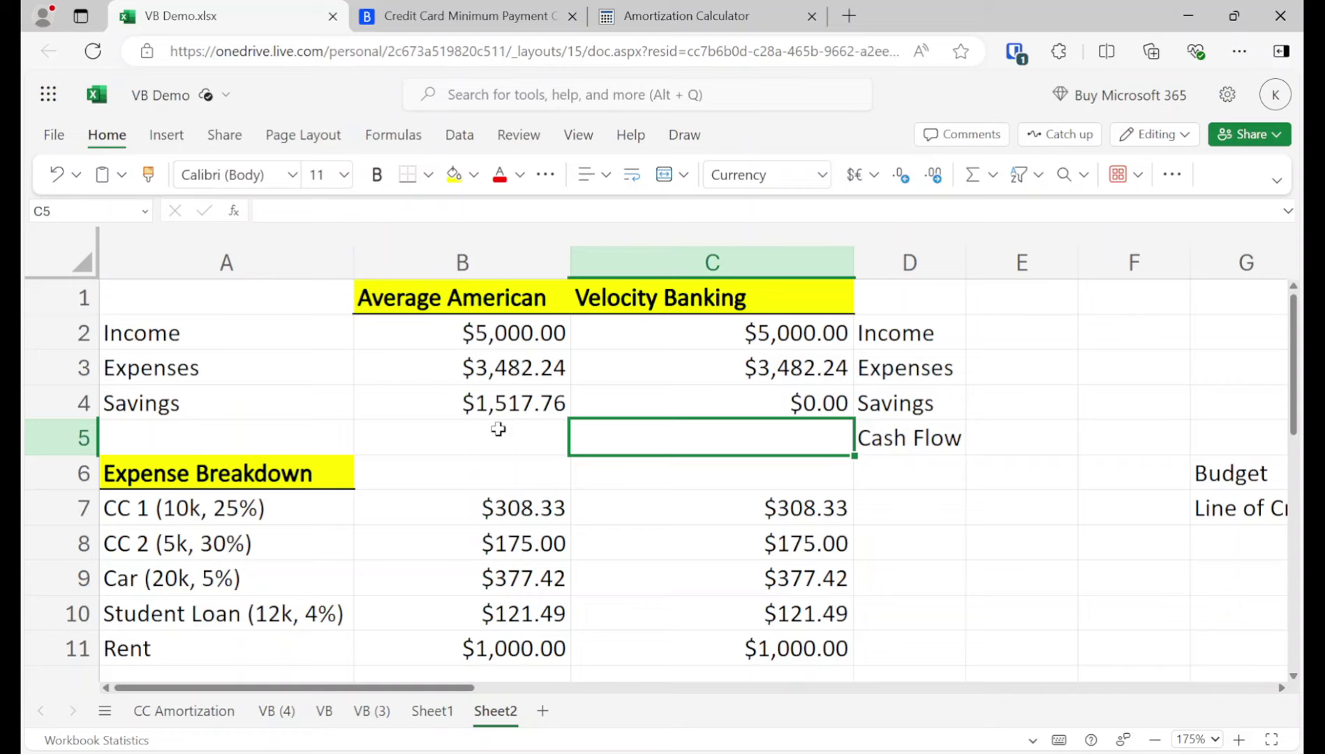
Enter =C2-C3 in C5 so Velocity Banking cash flow shows $1,517.76.
{"action": "type", "text": "=c2-c3"}
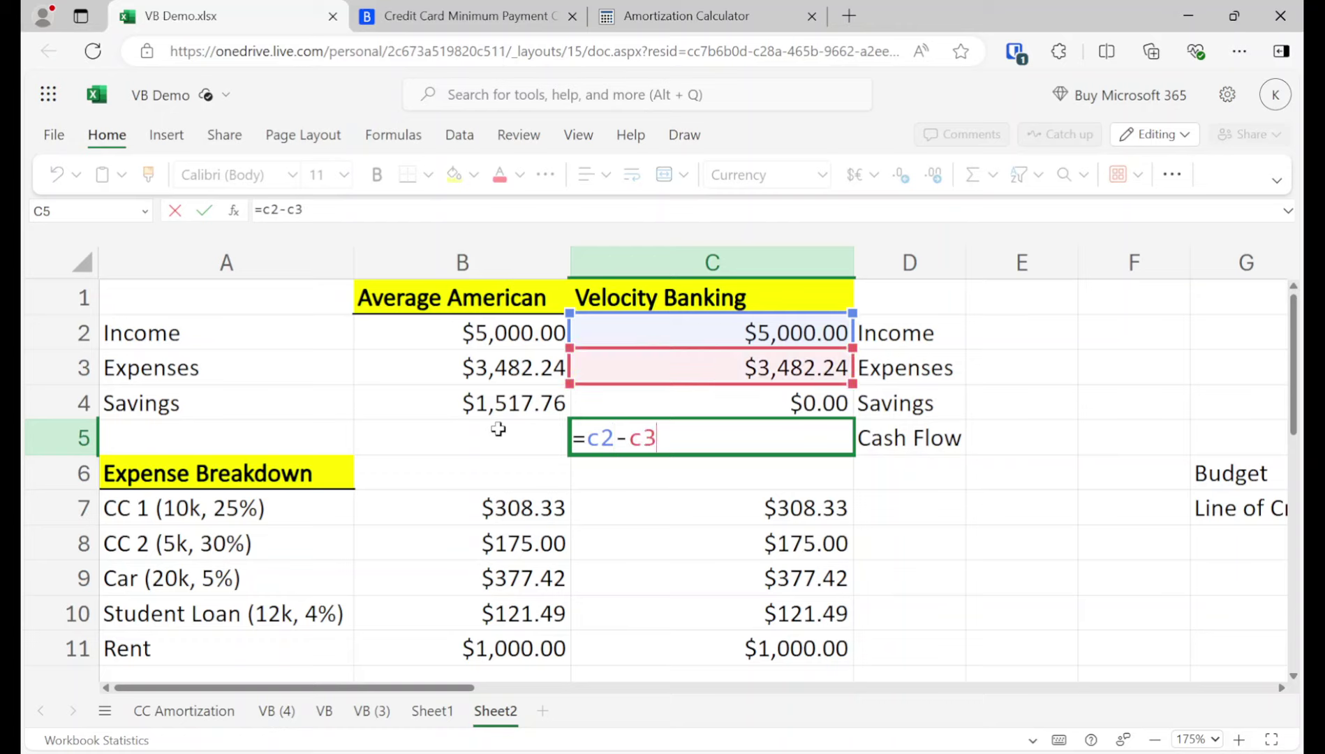
{"action": "key", "text": "Return"}
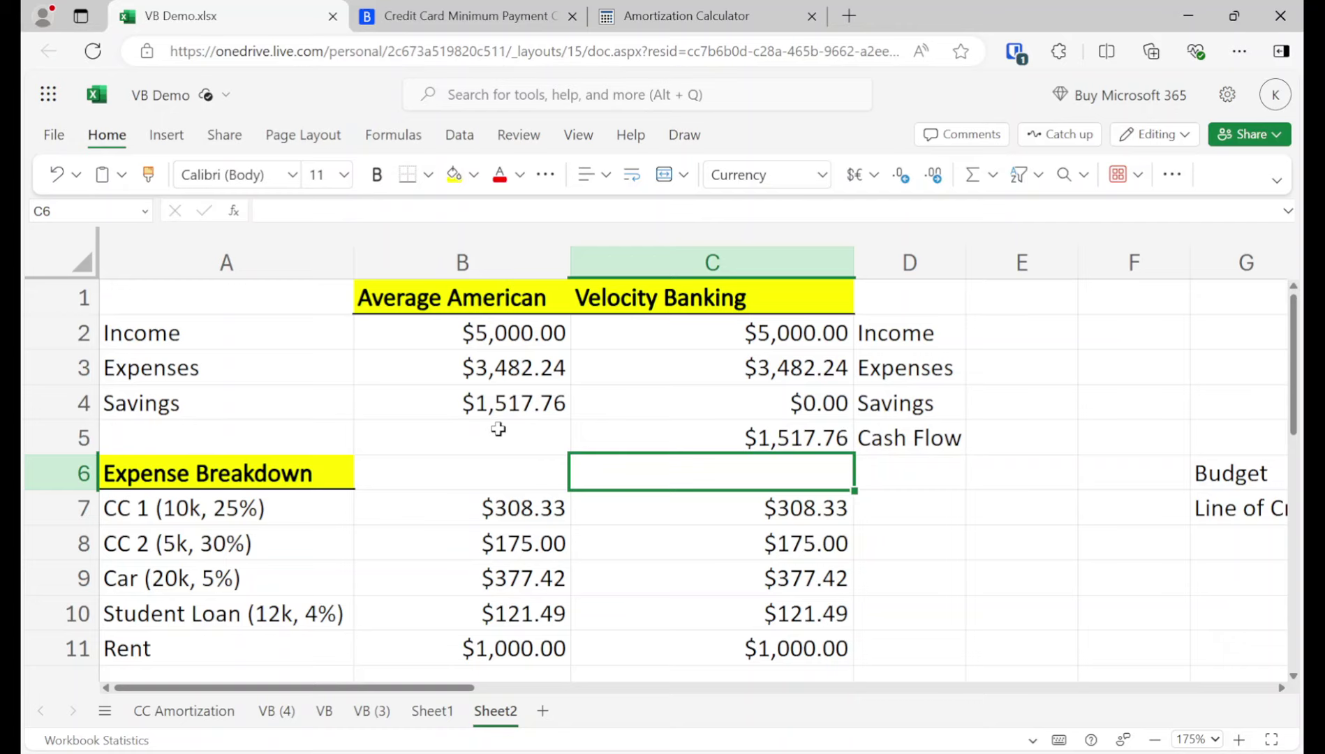
{"action": "left_click_drag", "start_coordinate": [408, 688], "coordinate": [628, 599]}
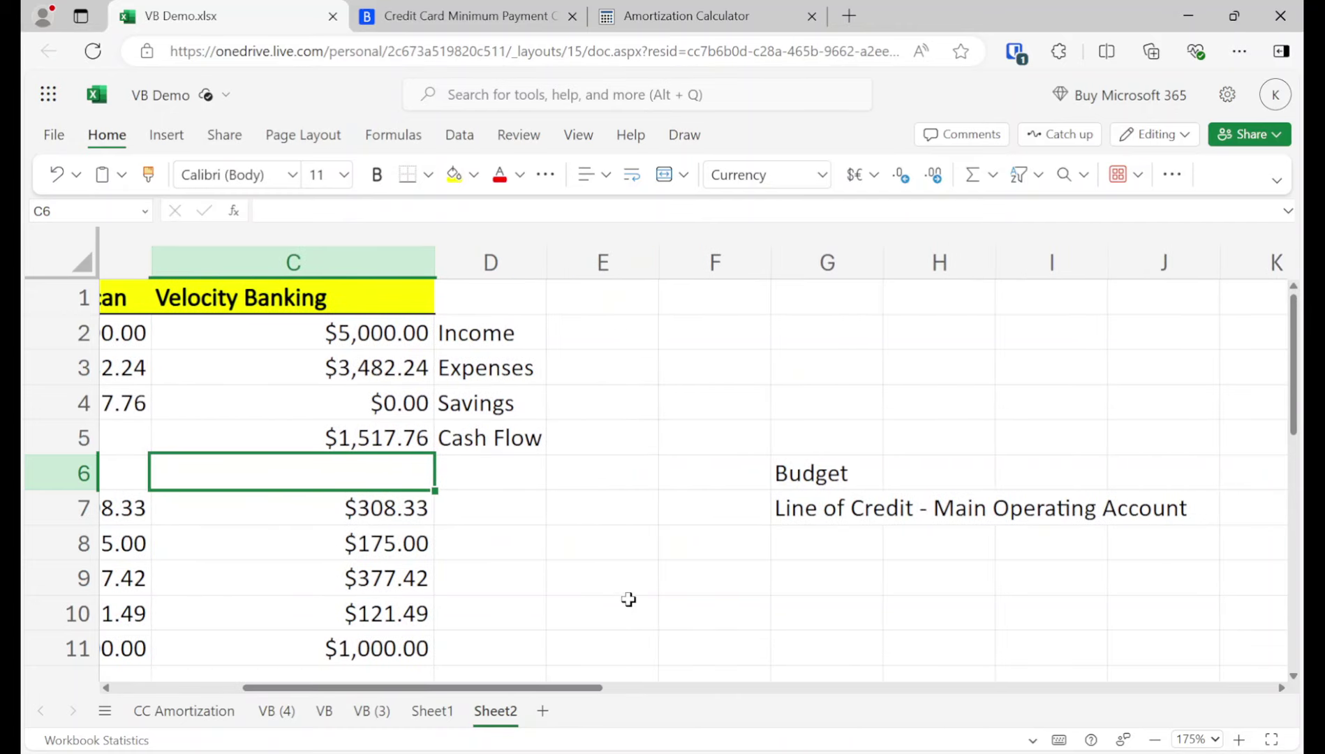
Delete the Budget and Line of Credit - Main Operating Account labels in G6:G7, then return to the header row.
{"action": "left_click", "coordinate": [801, 509]}
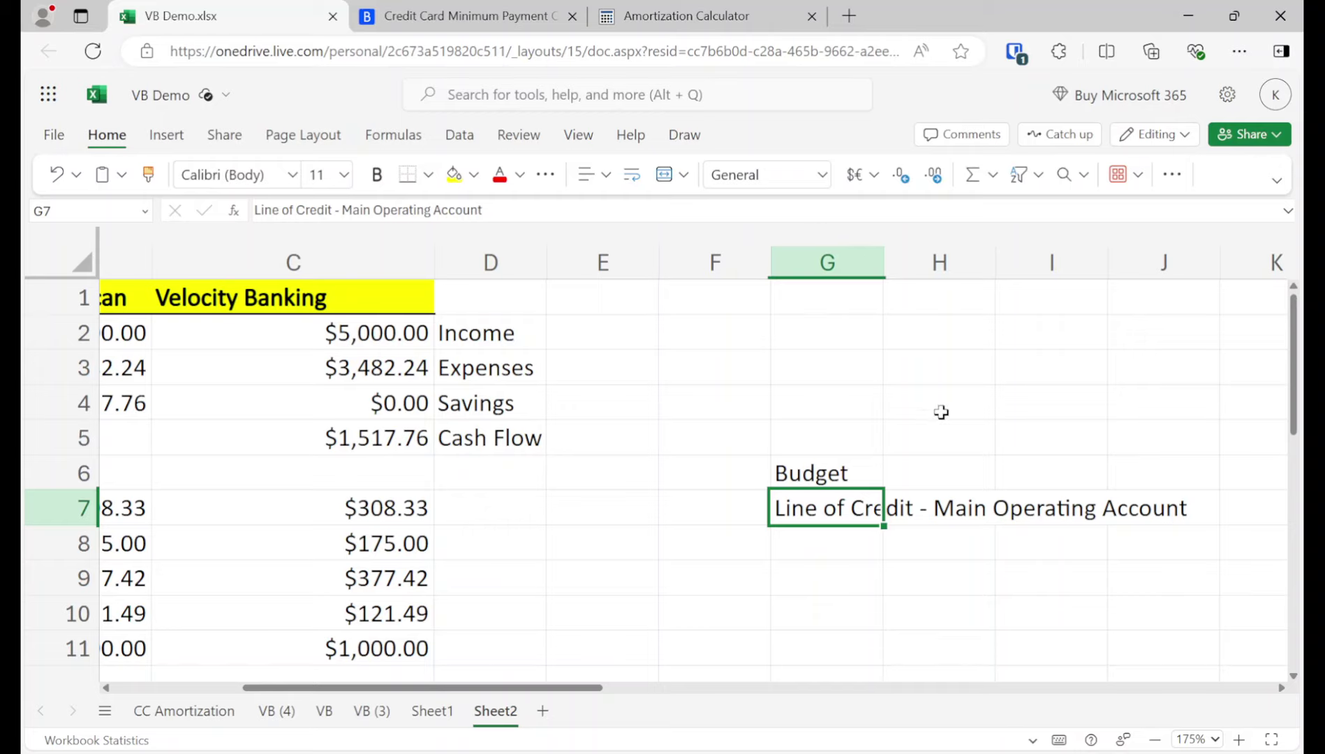
{"action": "key", "text": "Up"}
{"action": "key", "text": "shift+Down"}
{"action": "key", "text": "Delete"}
{"action": "key", "text": "Up"}
{"action": "key", "text": "Up"}
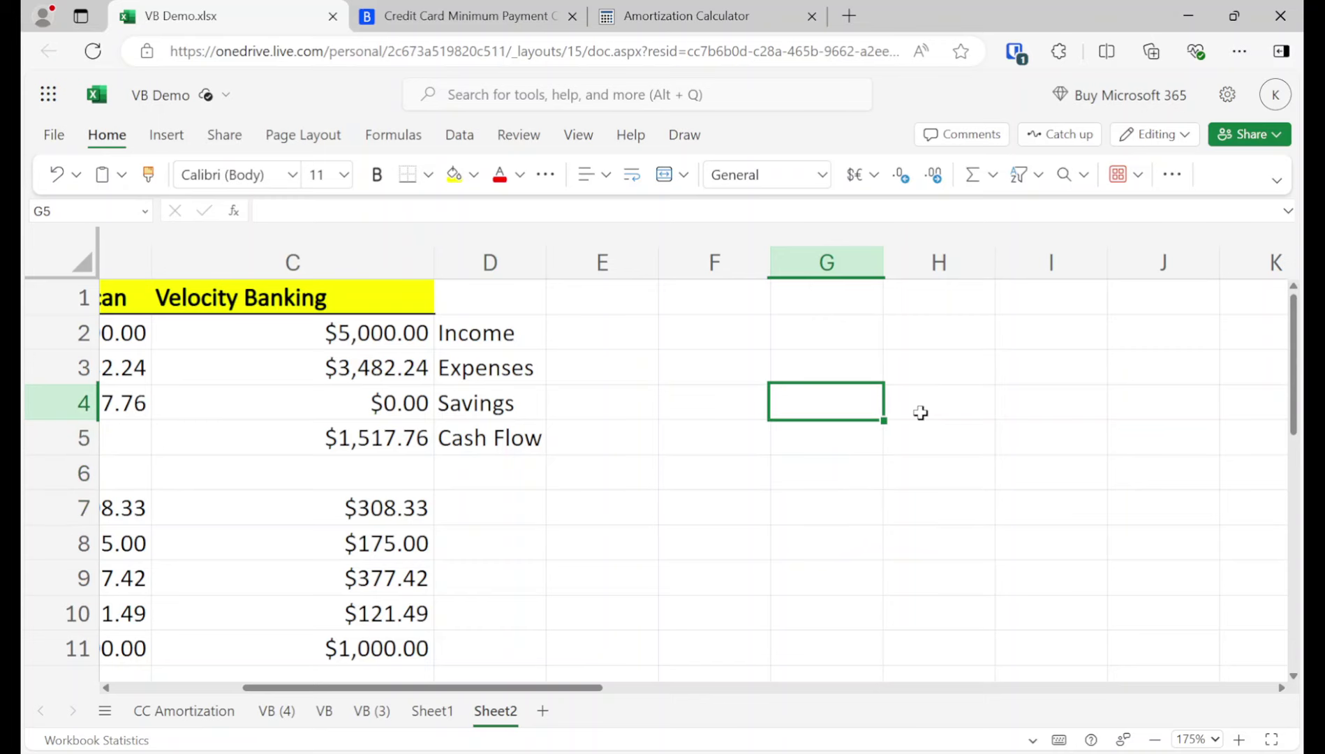
{"action": "key", "text": "Up"}
{"action": "key", "text": "Left"}
{"action": "key", "text": "Left"}
{"action": "key", "text": "Left"}
{"action": "key", "text": "Left"}
{"action": "key", "text": "Left"}
{"action": "key", "text": "Left"}
{"action": "key", "text": "Up"}
{"action": "key", "text": "Up"}
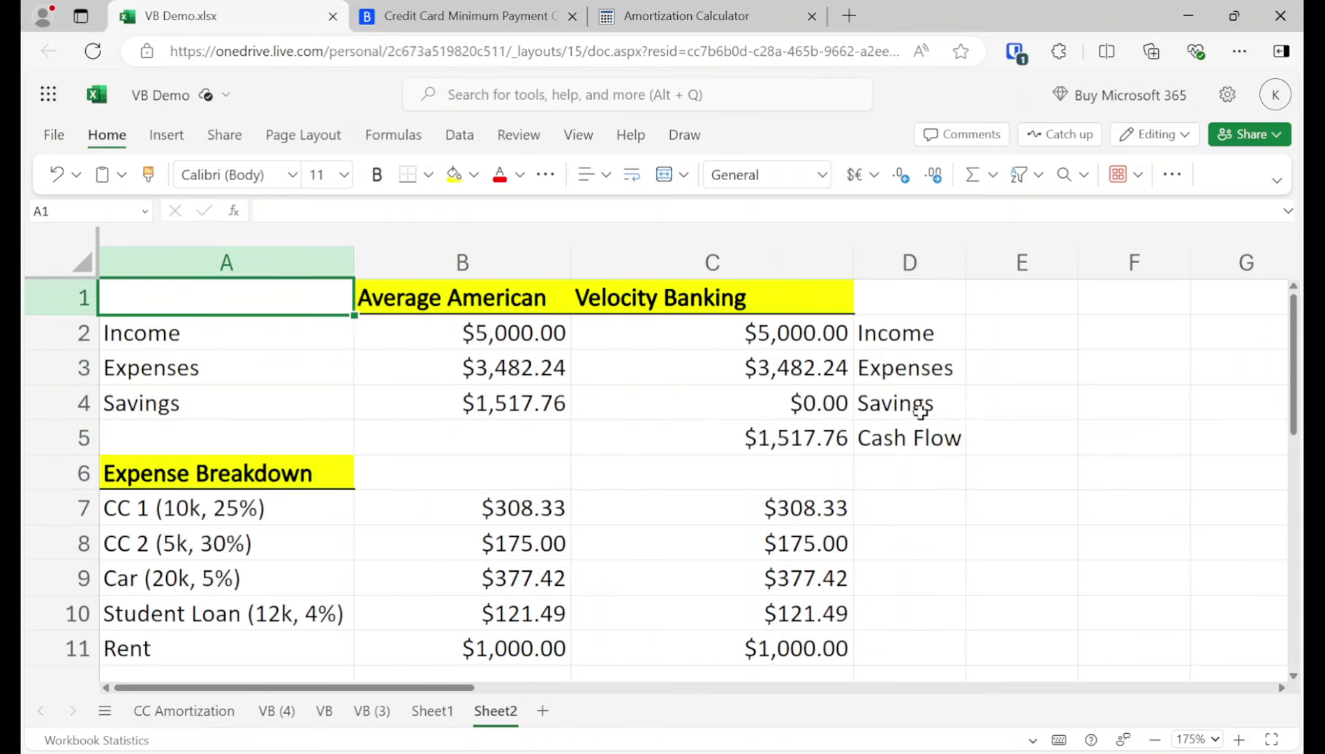
{"action": "key", "text": "Right"}
{"action": "key", "text": "Right"}
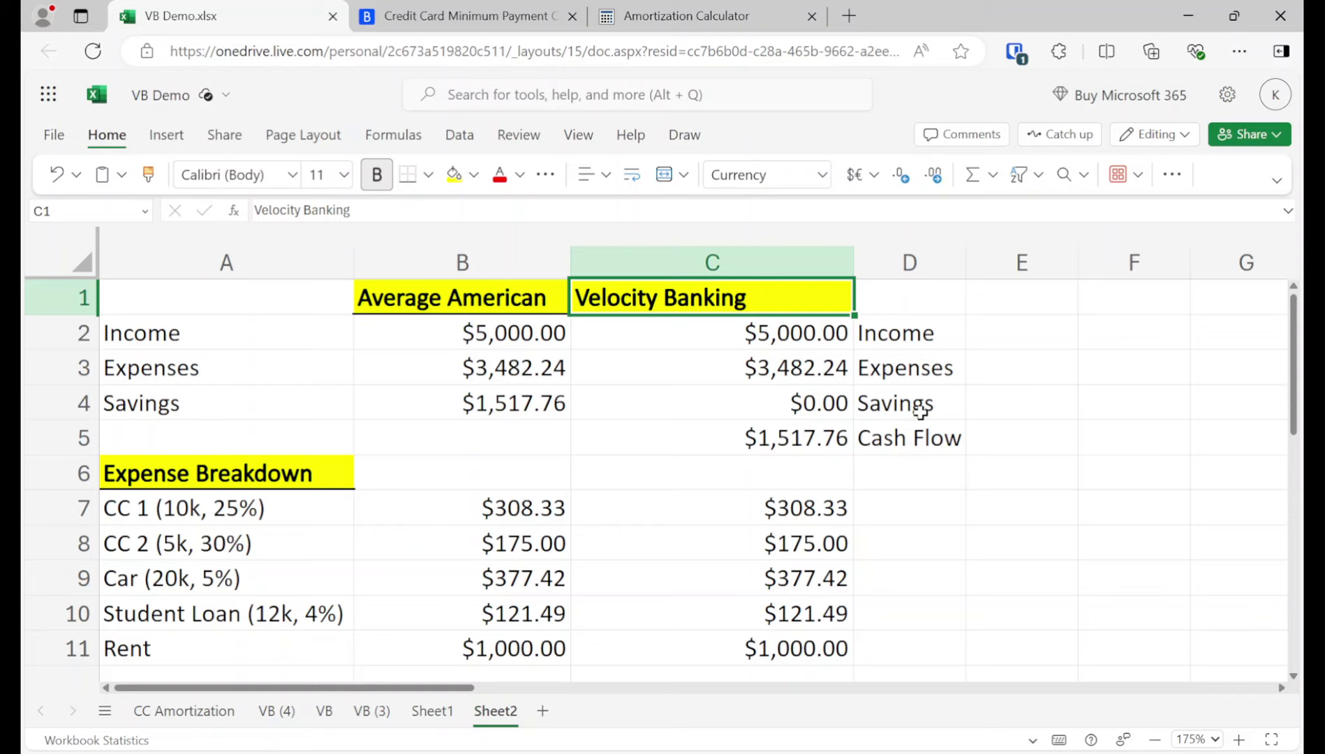
Copy the yellow Velocity Banking header across F1:I1 and clear its text, keeping the fill.
{"action": "key", "text": "Right"}
{"action": "key", "text": "Right"}
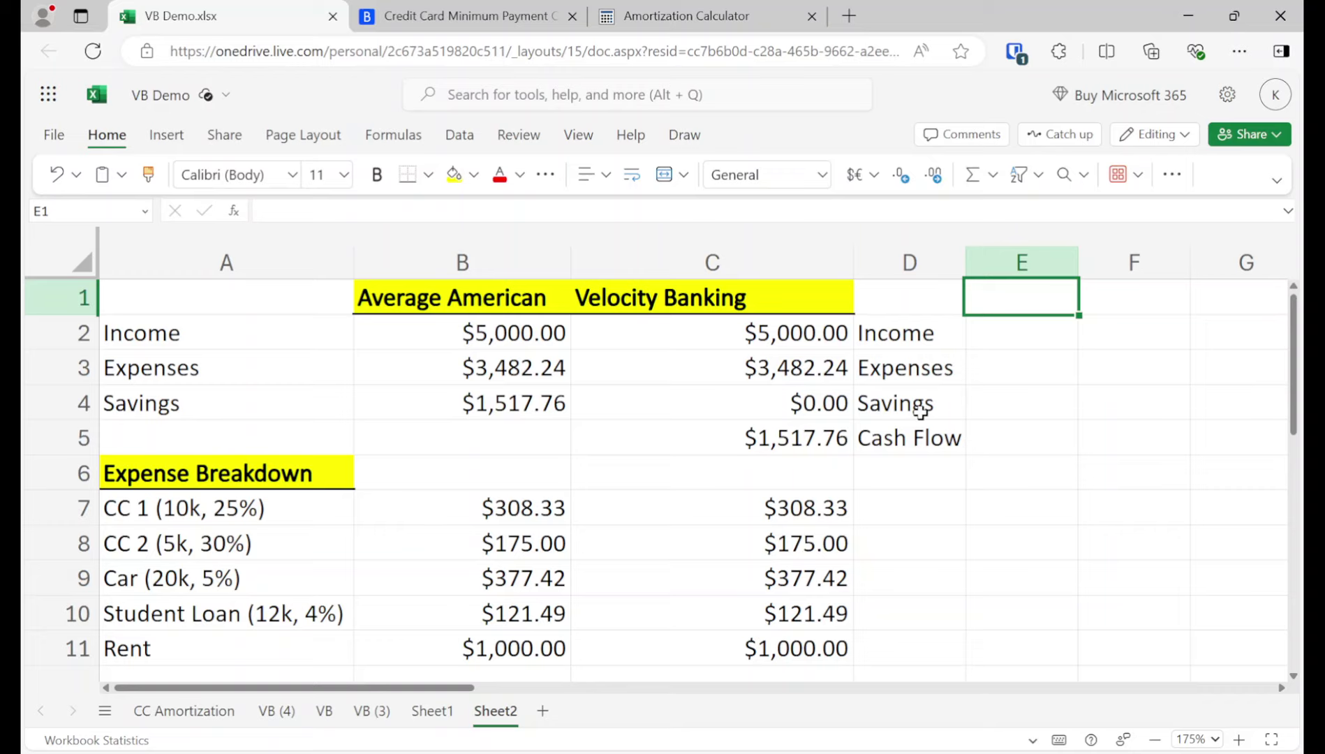
{"action": "key", "text": "Right"}
{"action": "key", "text": "Left"}
{"action": "key", "text": "Left"}
{"action": "key", "text": "Left"}
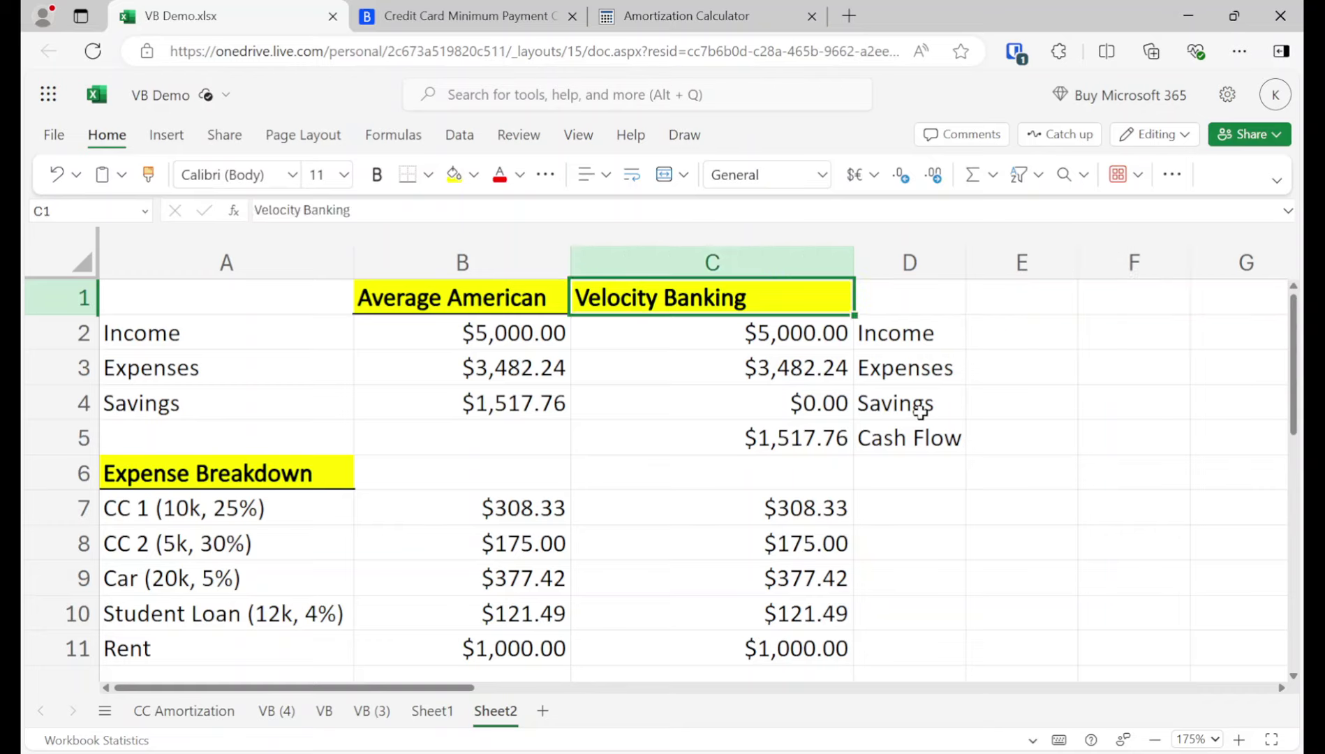
{"action": "key", "text": "ctrl+c"}
{"action": "key", "text": "Right"}
{"action": "key", "text": "Right"}
{"action": "key", "text": "Right"}
{"action": "key", "text": "ctrl+v"}
{"action": "key", "text": "Right"}
{"action": "key", "text": "ctrl+v"}
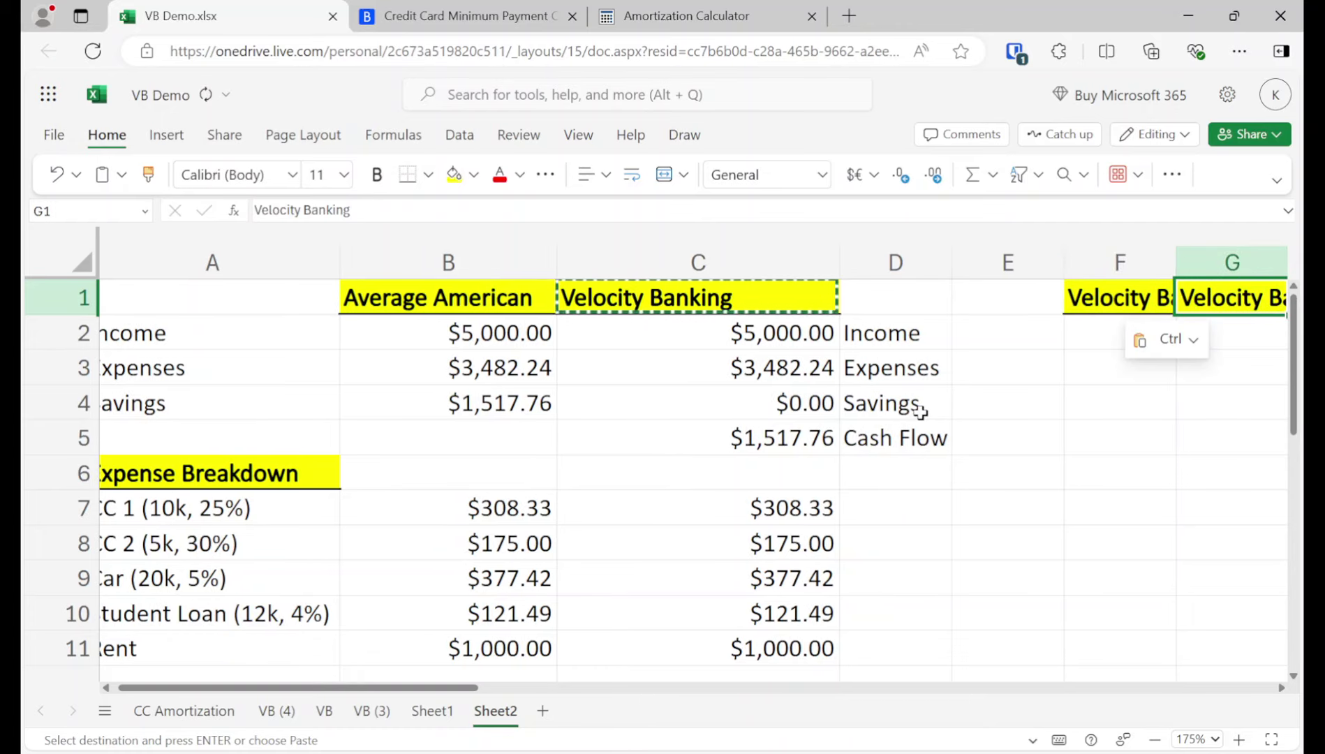
{"action": "key", "text": "Right"}
{"action": "key", "text": "ctrl+v"}
{"action": "key", "text": "Right"}
{"action": "key", "text": "ctrl+v"}
{"action": "key", "text": "Left"}
{"action": "key", "text": "Left"}
{"action": "key", "text": "Left"}
{"action": "key", "text": "shift+Right"}
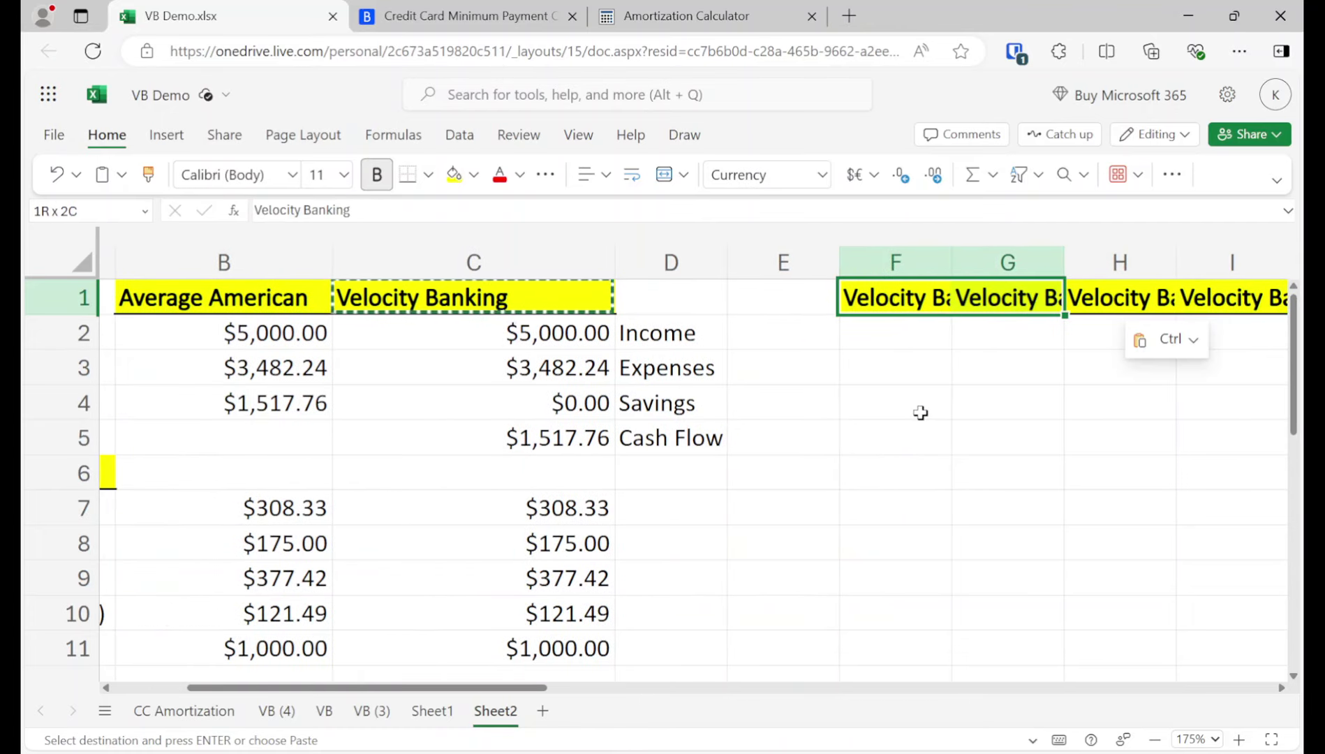
{"action": "key", "text": "shift+Right"}
{"action": "key", "text": "shift+Right"}
{"action": "key", "text": "Delete"}
Label F1 'Interest Rate', widen column F to fit, and enter 10% in F2.
{"action": "key", "text": "Down"}
{"action": "key", "text": "Up"}
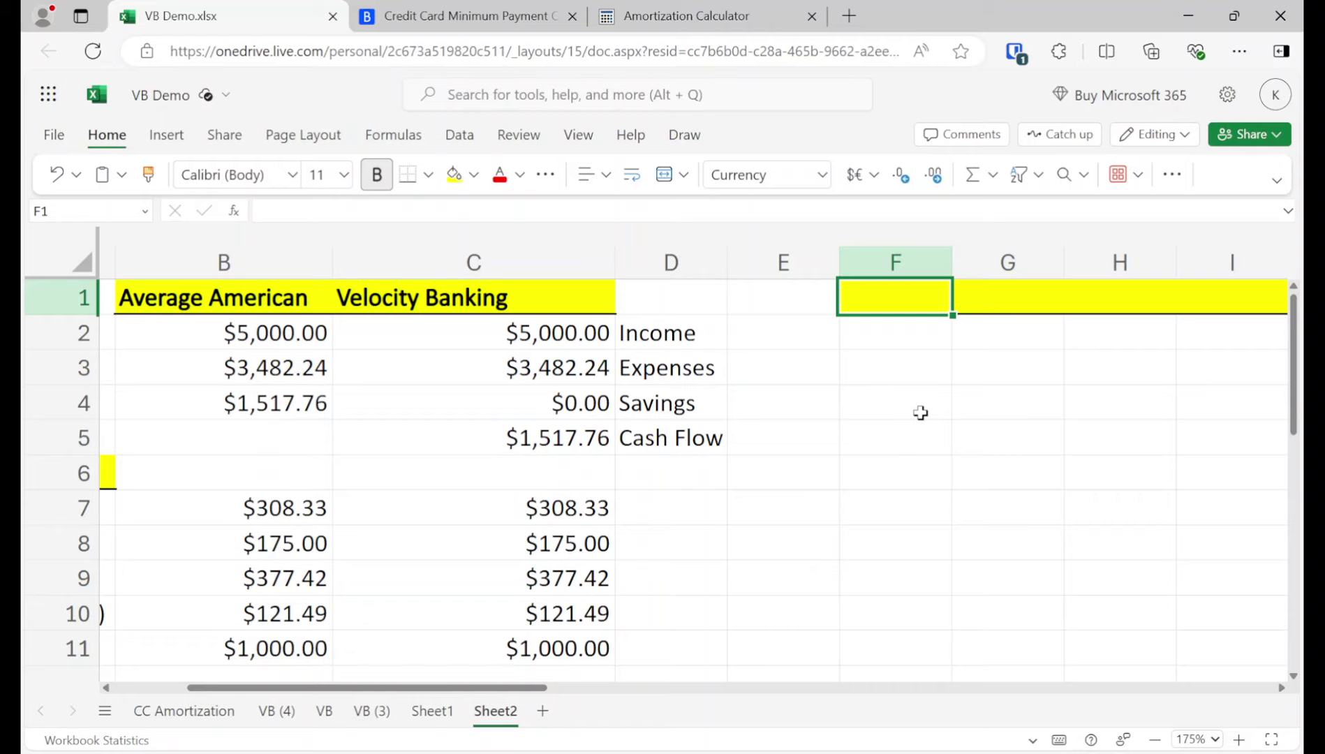
{"action": "type", "text": "Interest Rate"}
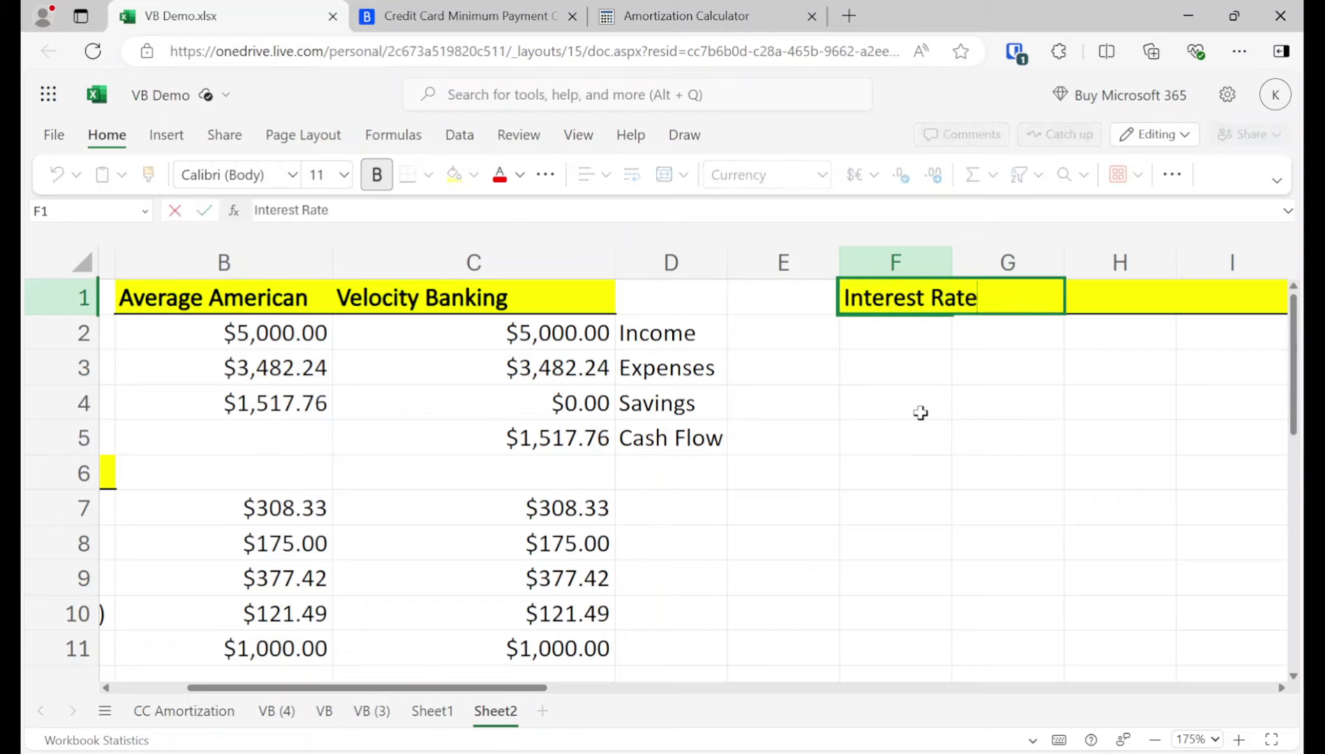
{"action": "key", "text": "Return"}
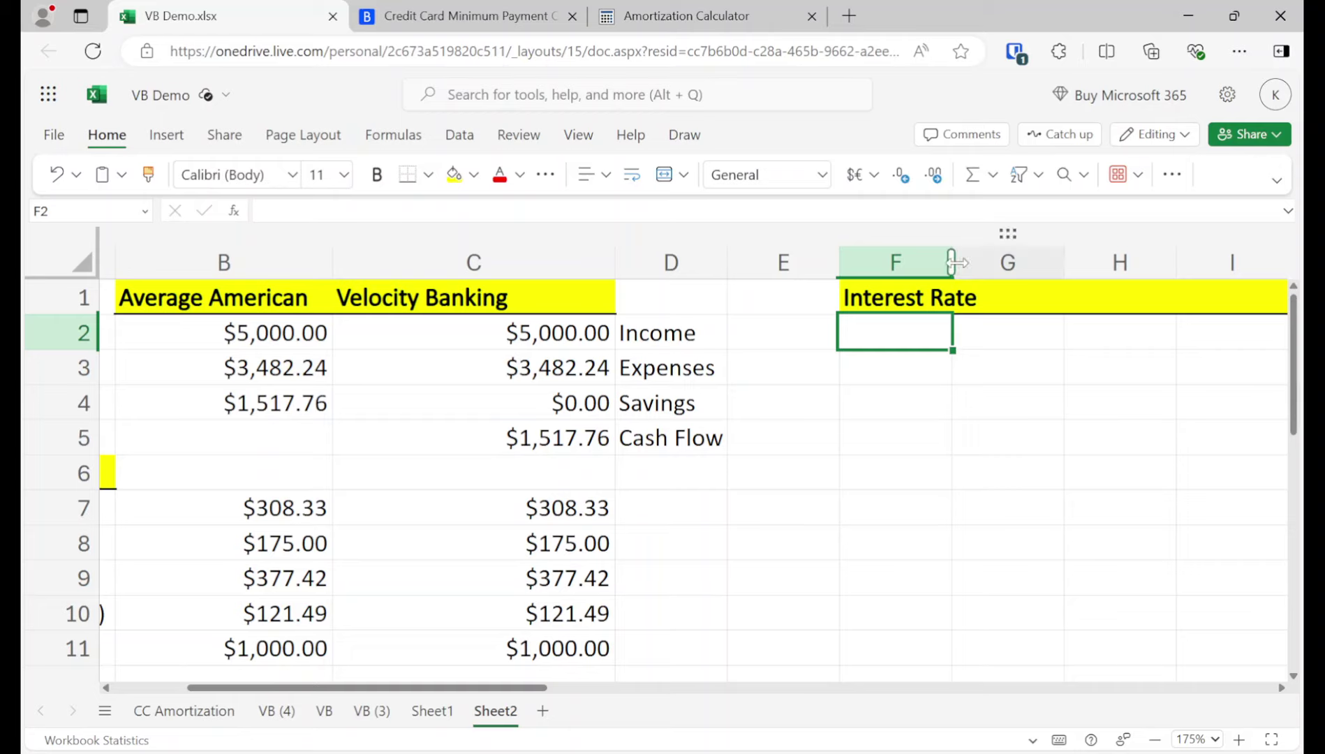
{"action": "left_click_drag", "start_coordinate": [952, 263], "coordinate": [1000, 263]}
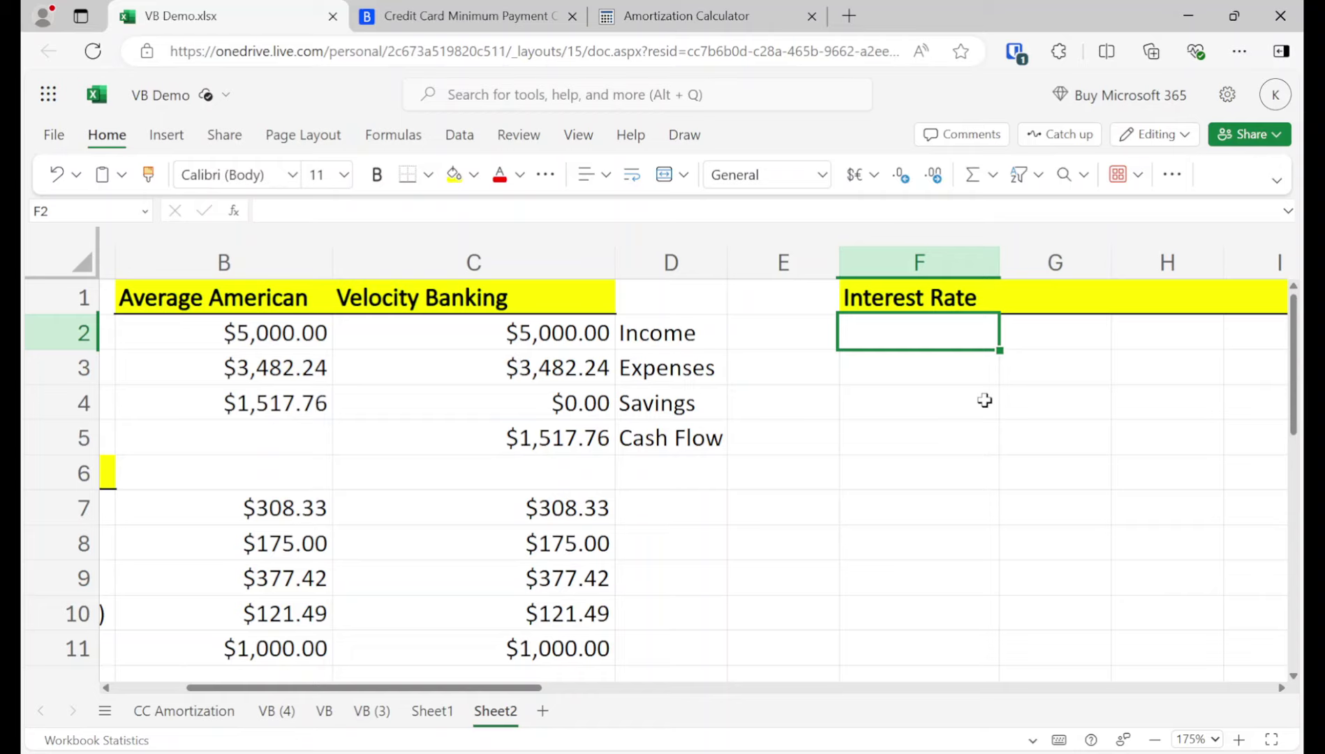
{"action": "type", "text": "10%"}
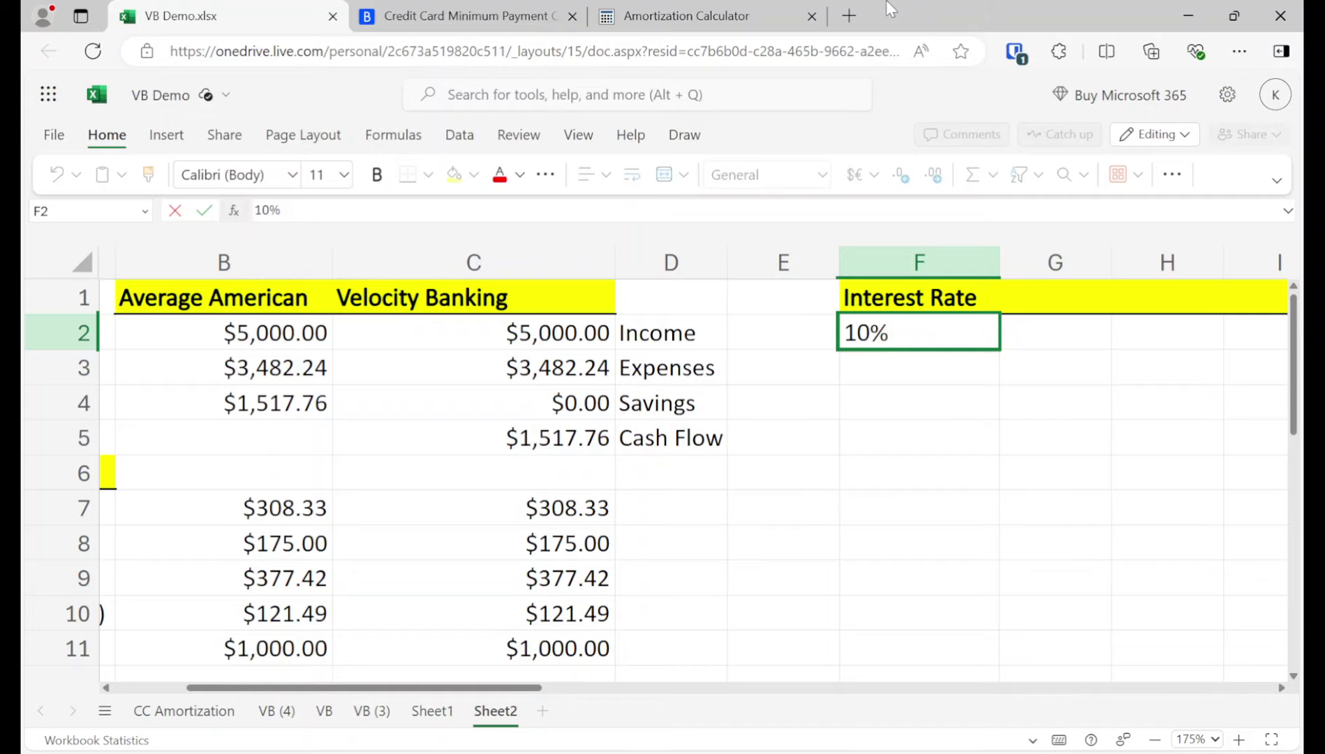
Search 'peach state credit union heloc' in a new browser tab.
{"action": "left_click", "coordinate": [854, 14]}
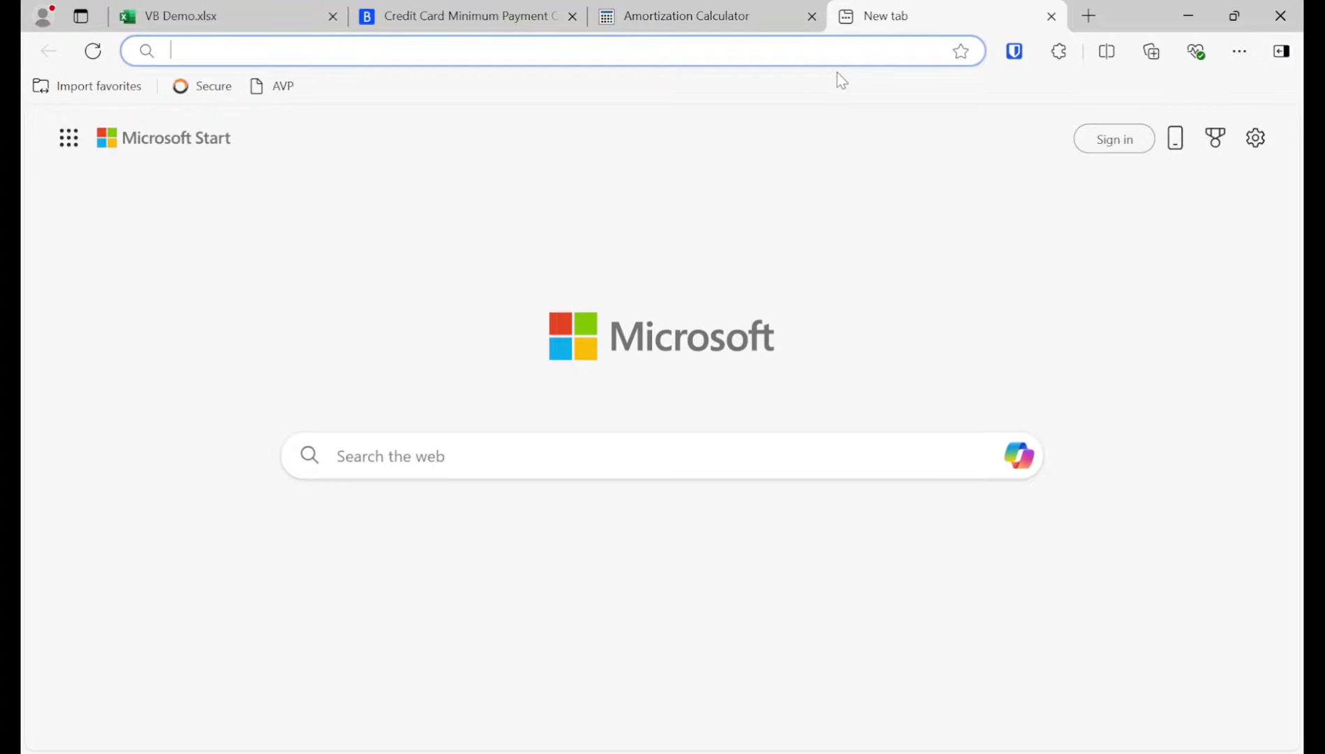
{"action": "type", "text": "peach sta"}
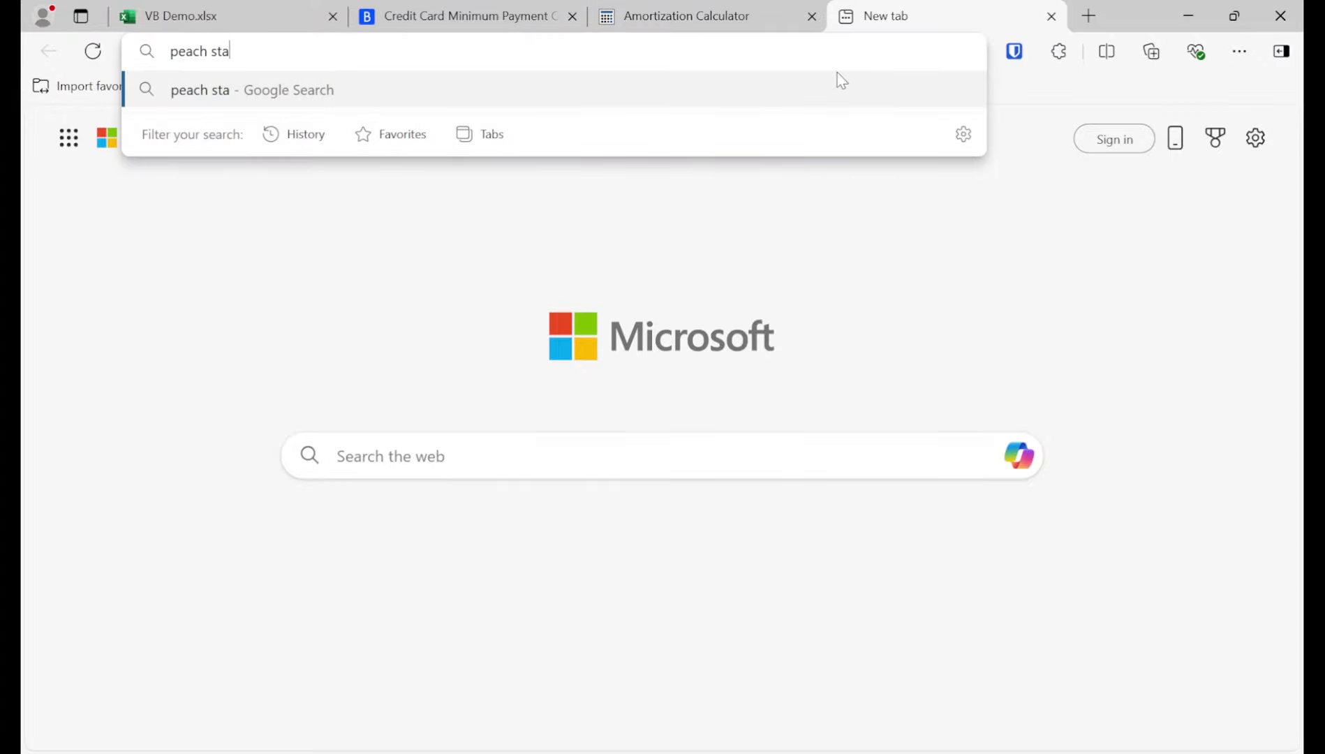
{"action": "type", "text": "te credit union "}
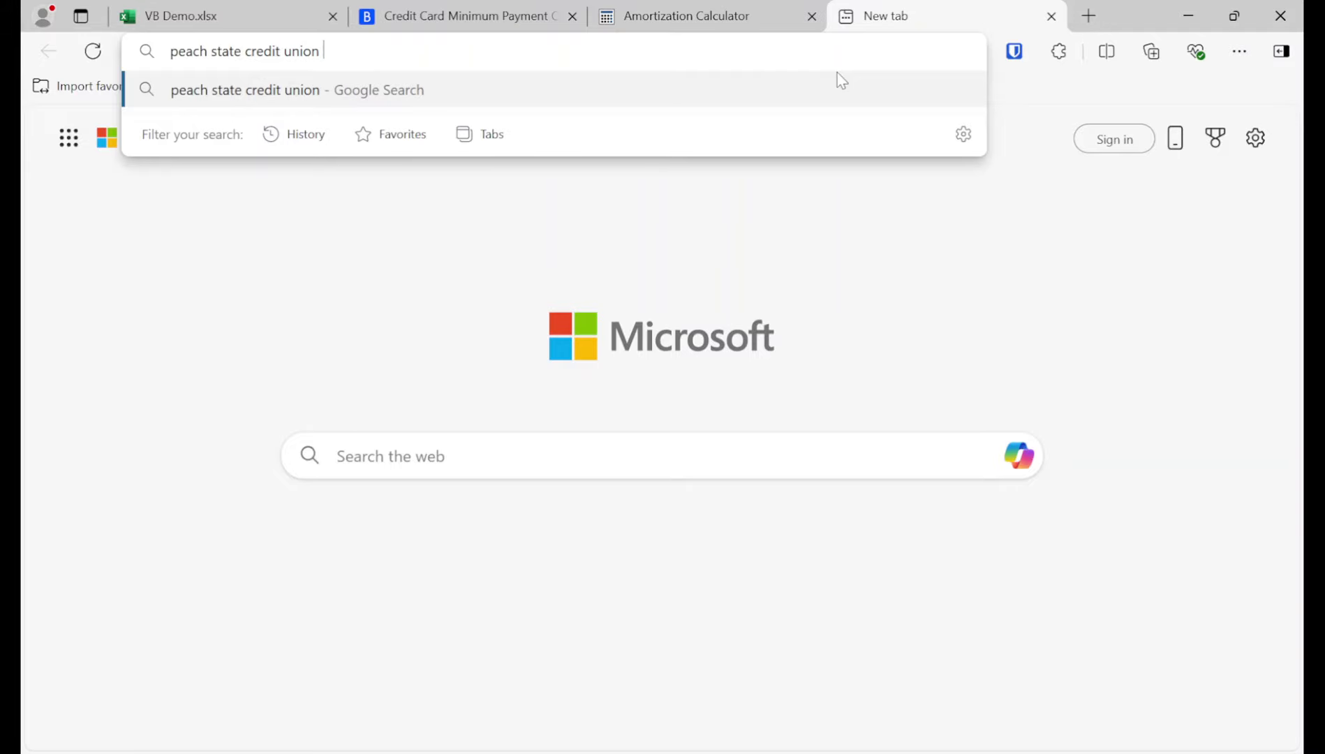
{"action": "type", "text": "heloc"}
{"action": "key", "text": "Return"}
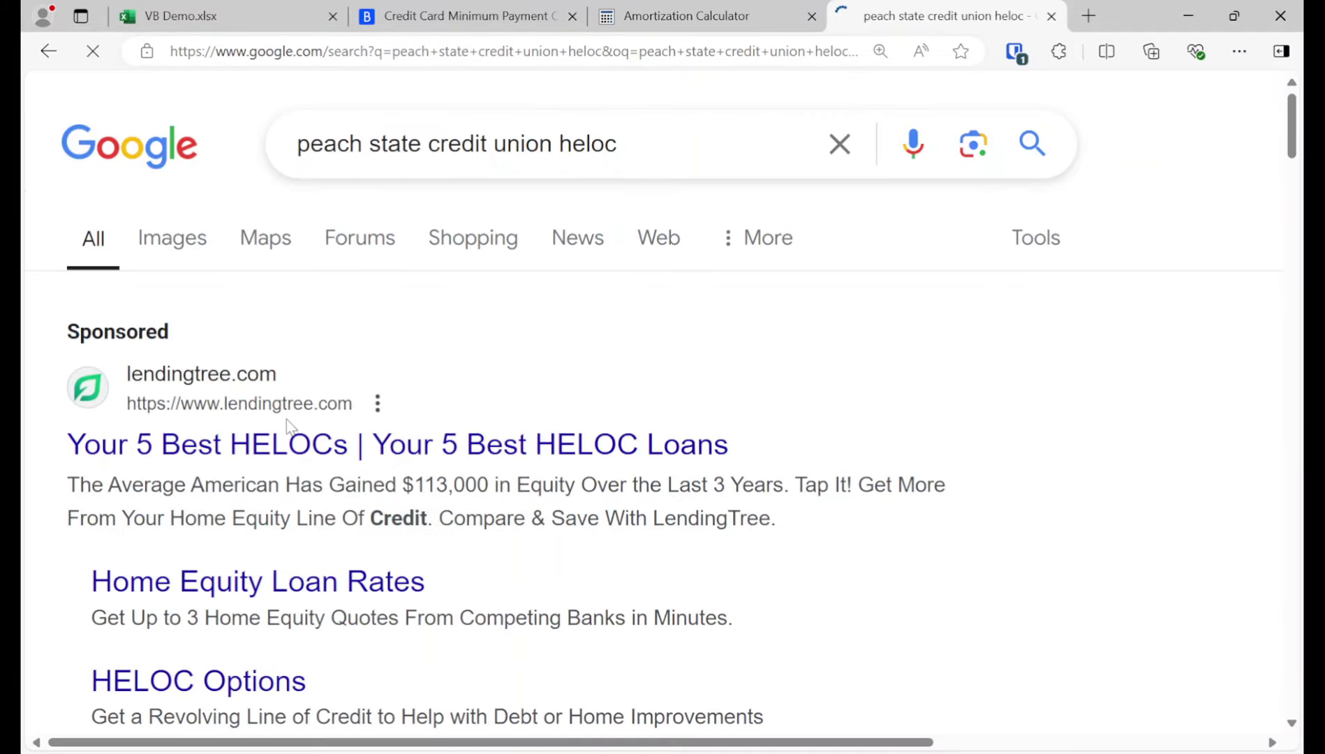
Open Peach State's Home Equity Line of Credit page and scroll to its HELOC Rates table.
{"action": "scroll", "coordinate": [290, 426], "scroll_direction": "down", "scroll_amount": 12}
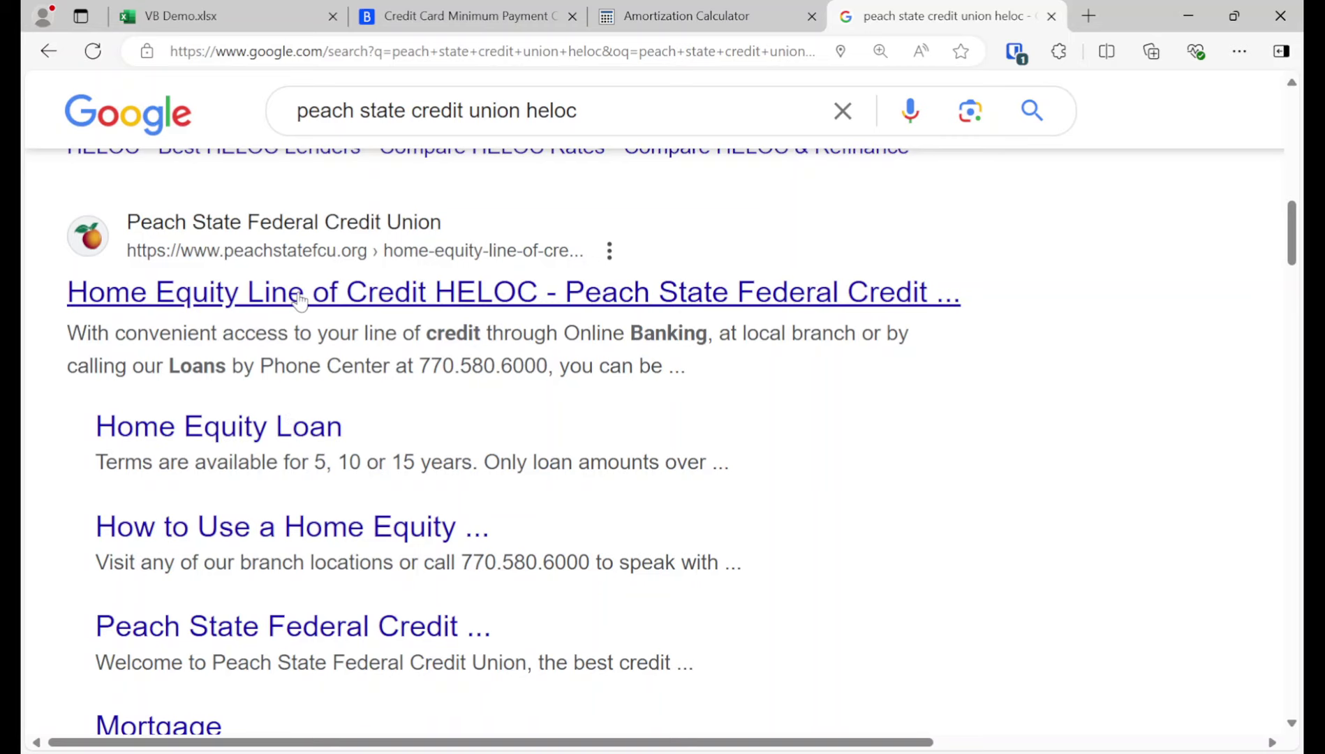
{"action": "left_click", "coordinate": [300, 296]}
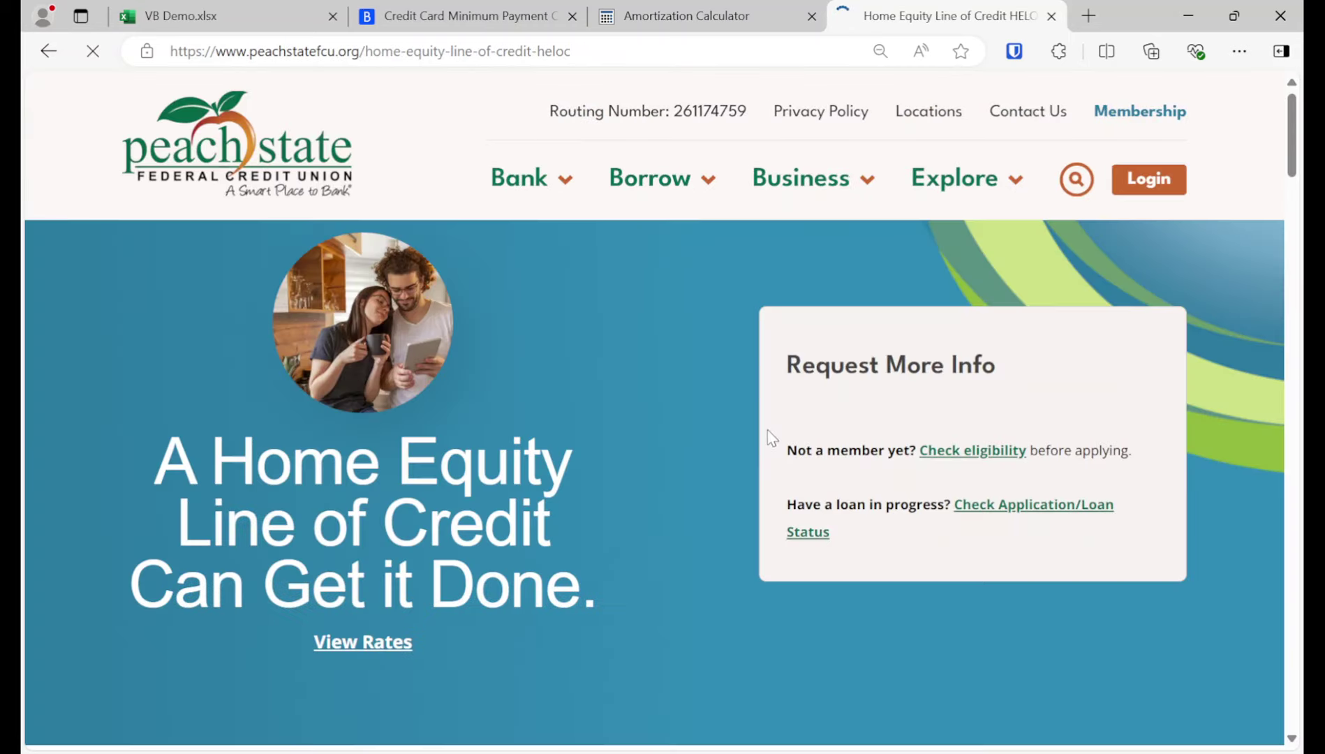
{"action": "scroll", "coordinate": [243, 346], "scroll_direction": "down", "scroll_amount": 6}
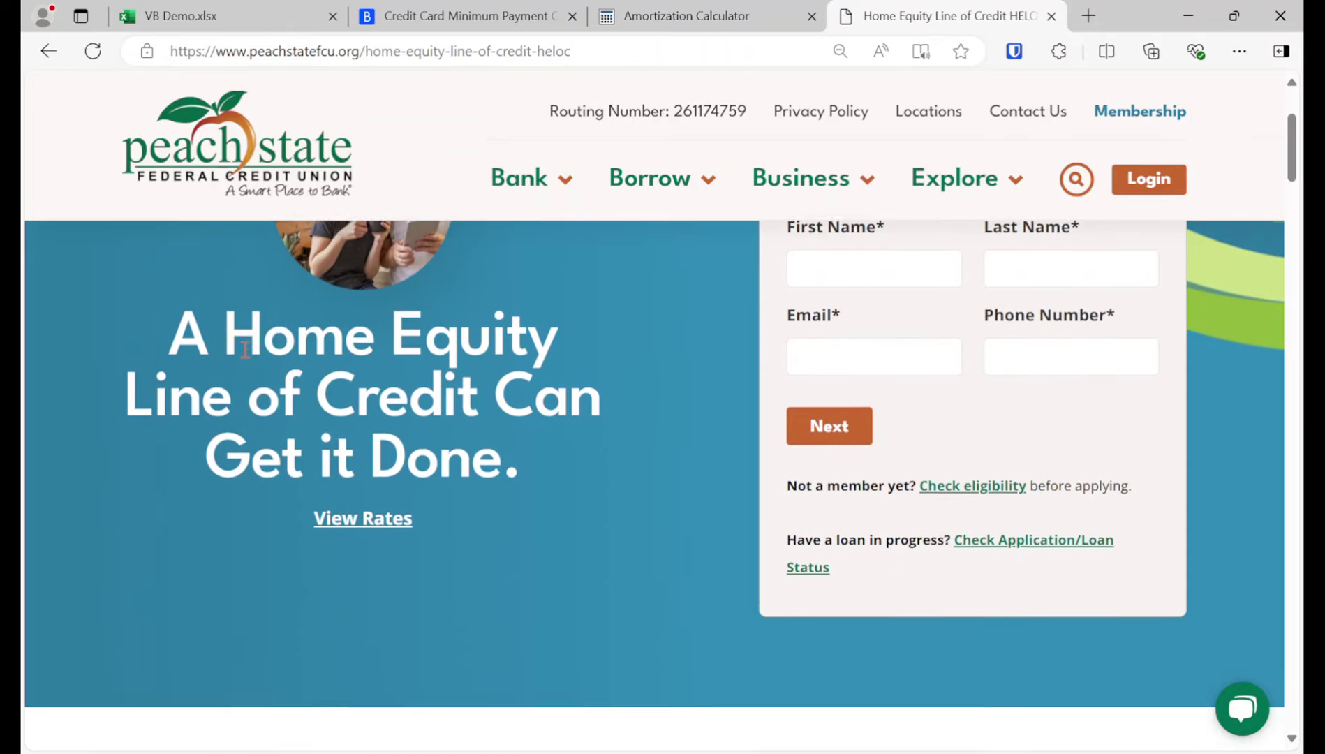
{"action": "scroll", "coordinate": [245, 349], "scroll_direction": "down", "scroll_amount": 6}
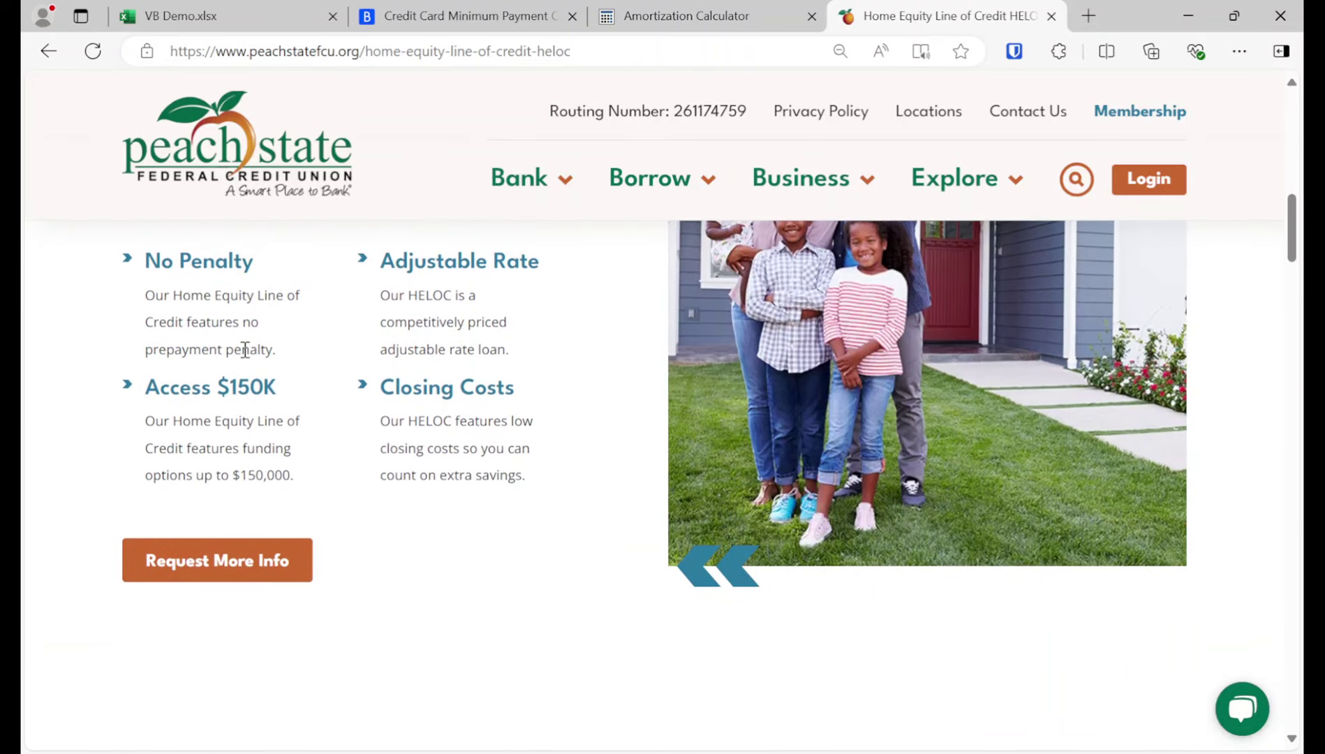
{"action": "scroll", "coordinate": [245, 349], "scroll_direction": "down", "scroll_amount": 4}
{"action": "scroll", "coordinate": [246, 350], "scroll_direction": "down", "scroll_amount": 3}
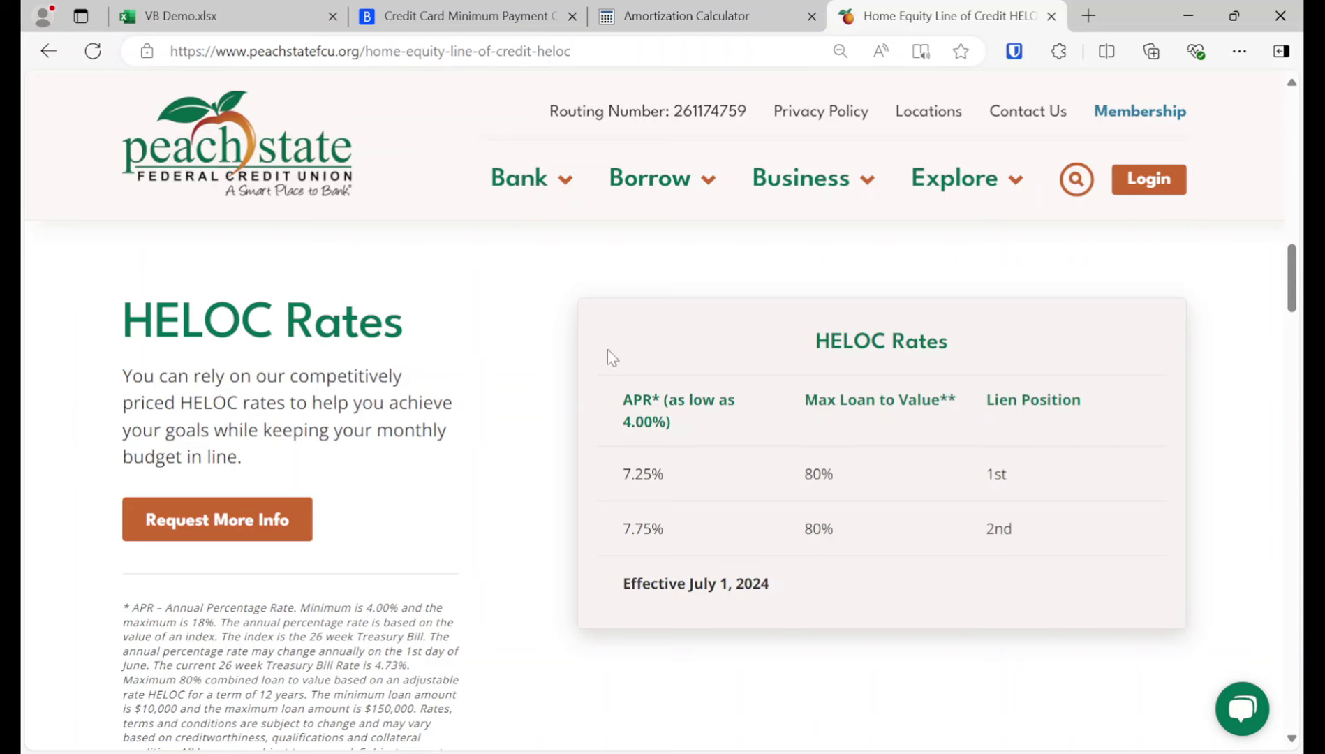
Back in the workbook, select G1 and close the credit union HELOC tab.
{"action": "left_click", "coordinate": [251, 9]}
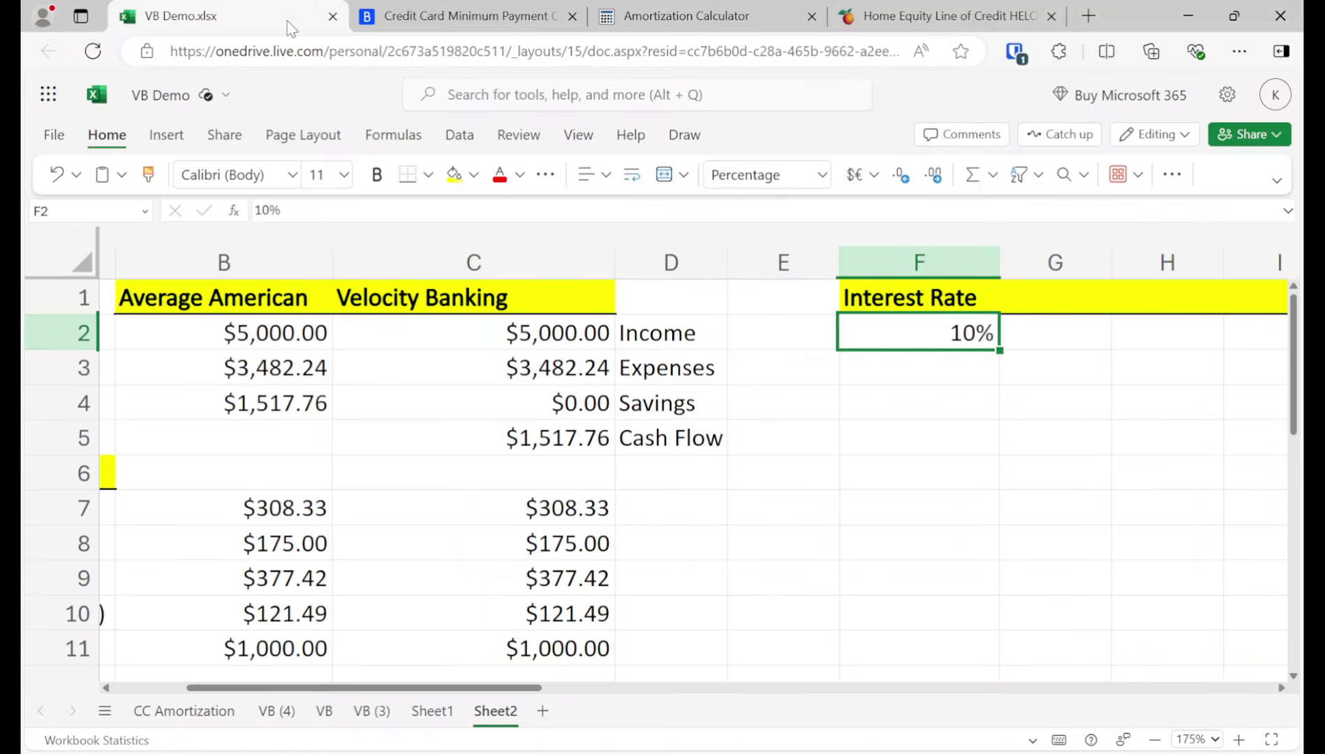
{"action": "left_click", "coordinate": [1032, 301]}
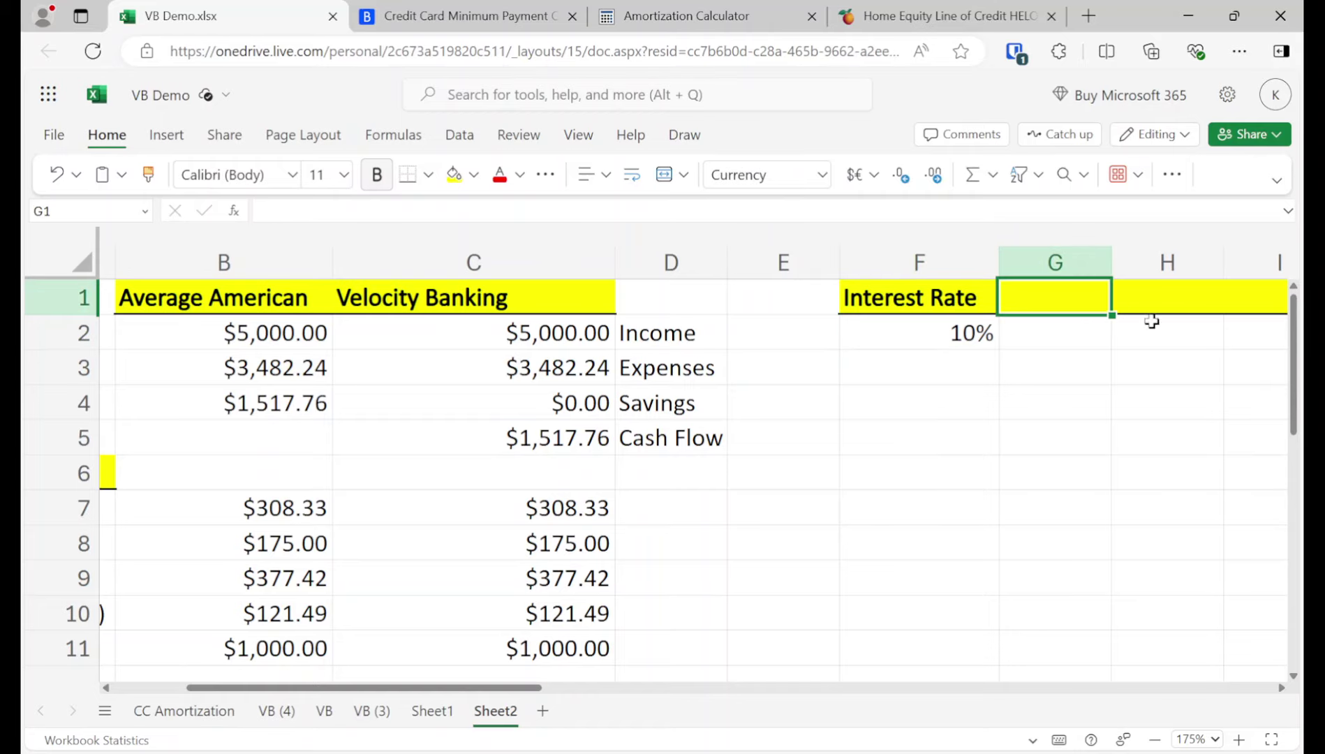
{"action": "left_click", "coordinate": [1051, 16]}
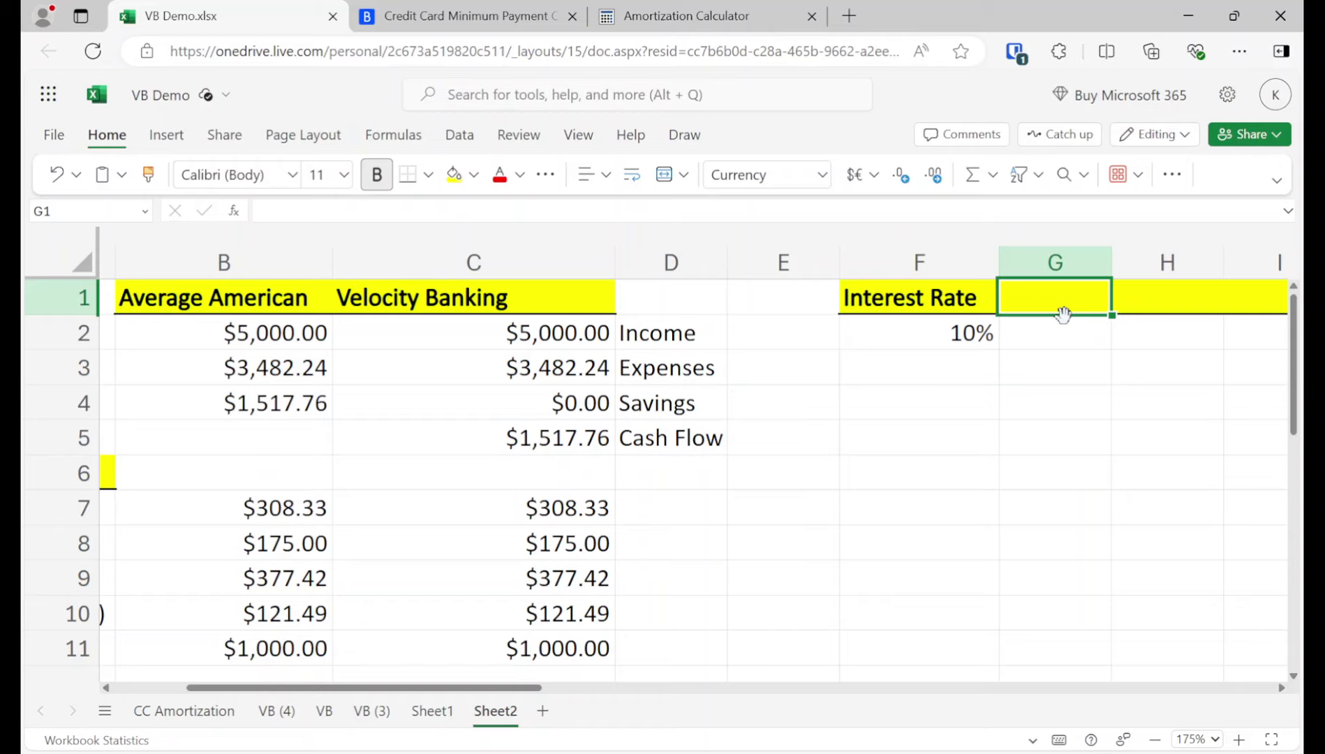
Label G1 'Credit Limit', widen column G to fit, and start entering $10 in G2.
{"action": "type", "text": "Credit Li"}
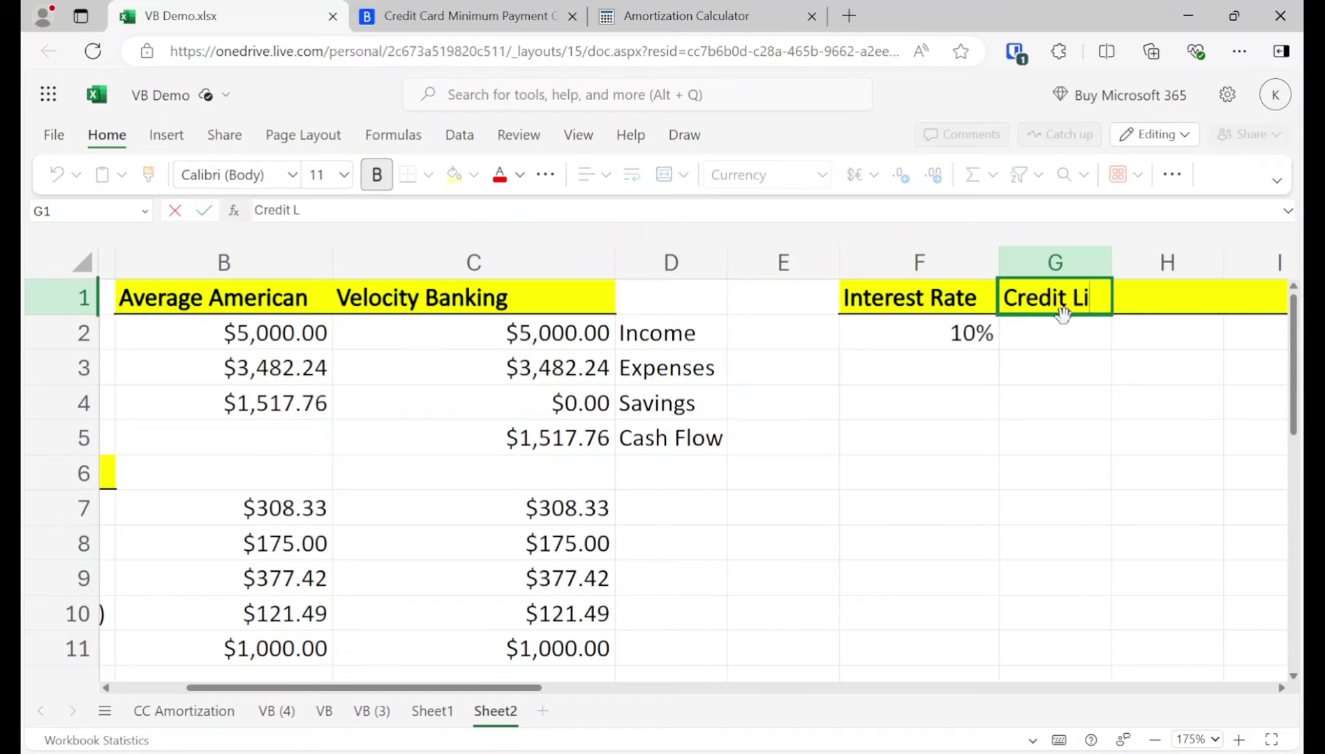
{"action": "type", "text": "mit"}
{"action": "key", "text": "Return"}
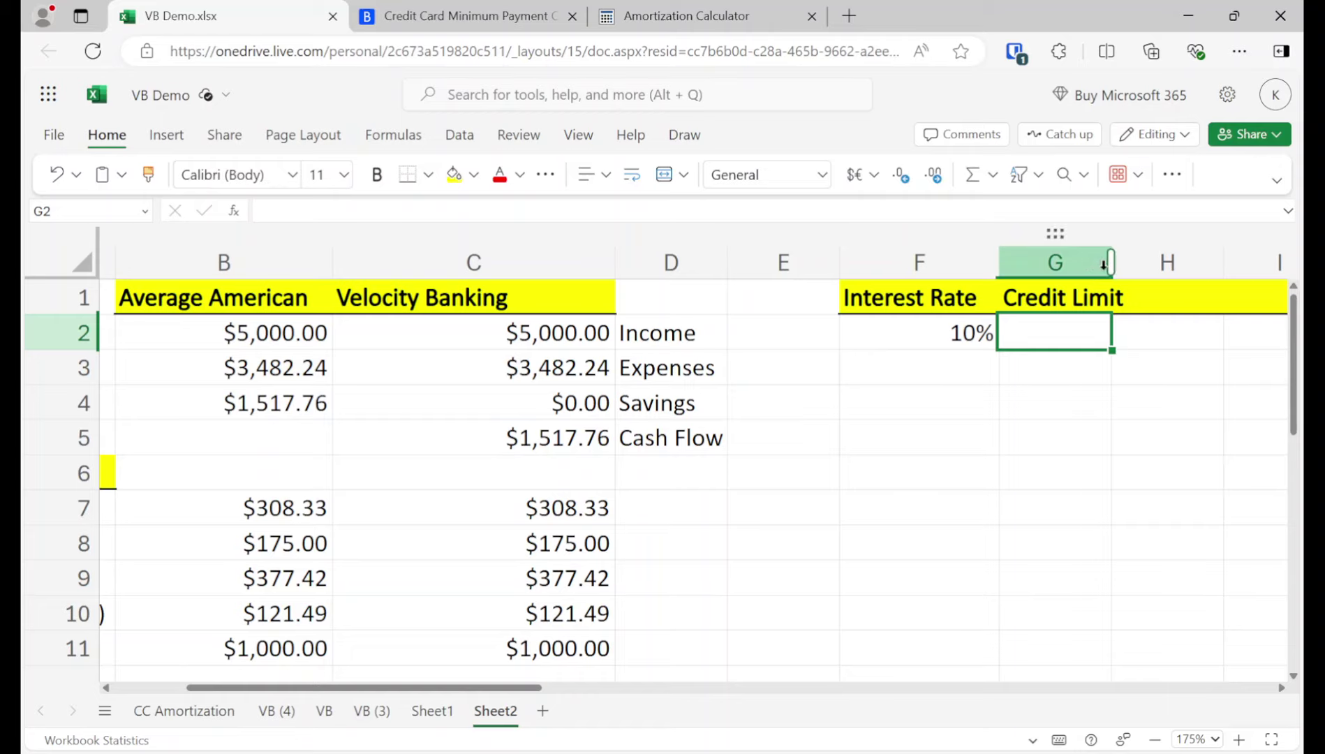
{"action": "left_click_drag", "start_coordinate": [1105, 264], "coordinate": [1167, 263]}
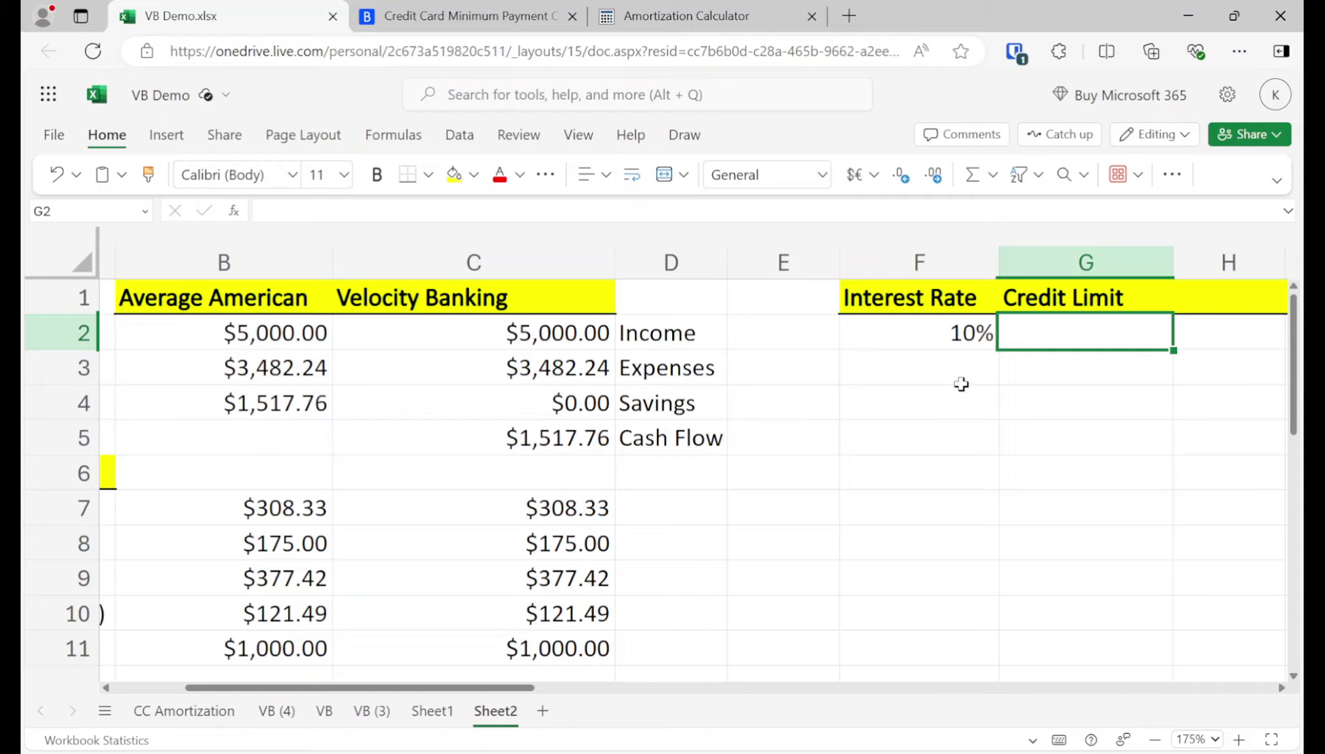
{"action": "type", "text": "$10"}
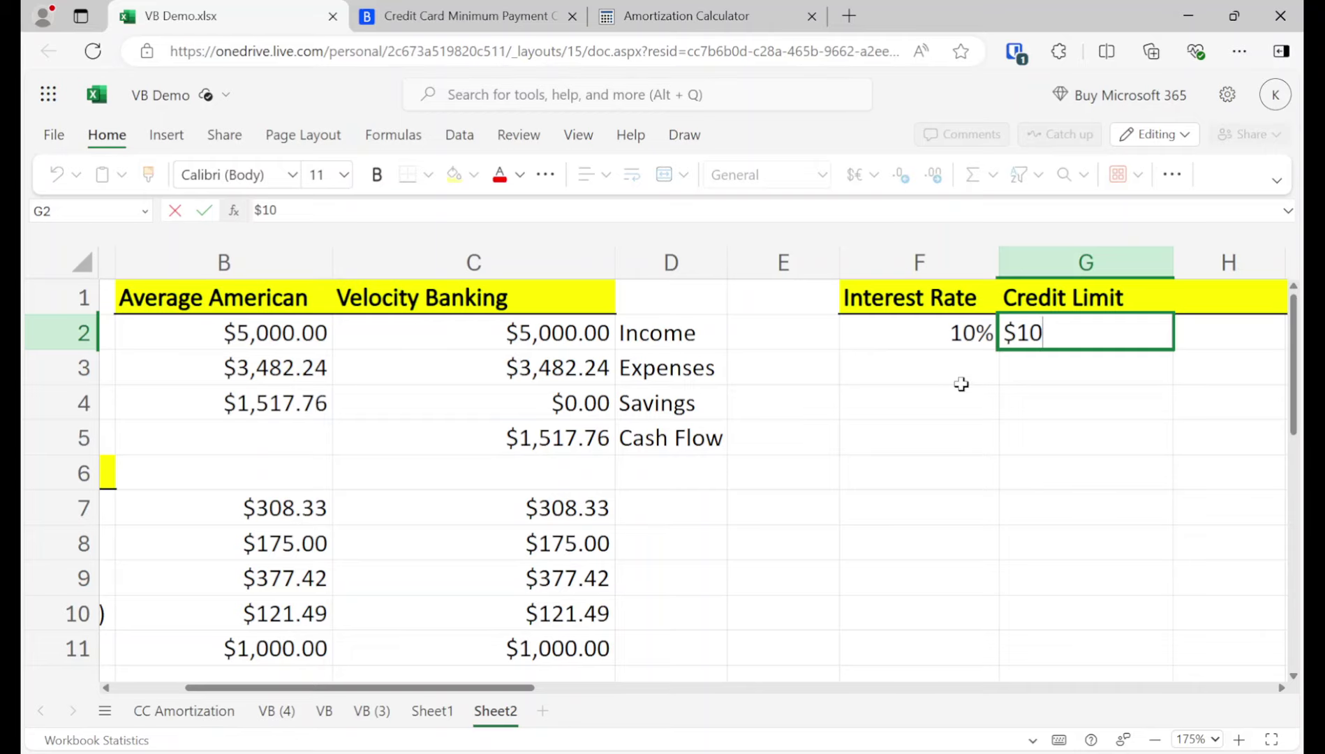
Finish entering $10,000 as the Credit Limit in G2.
{"action": "type", "text": "000"}
{"action": "key", "text": "Return"}
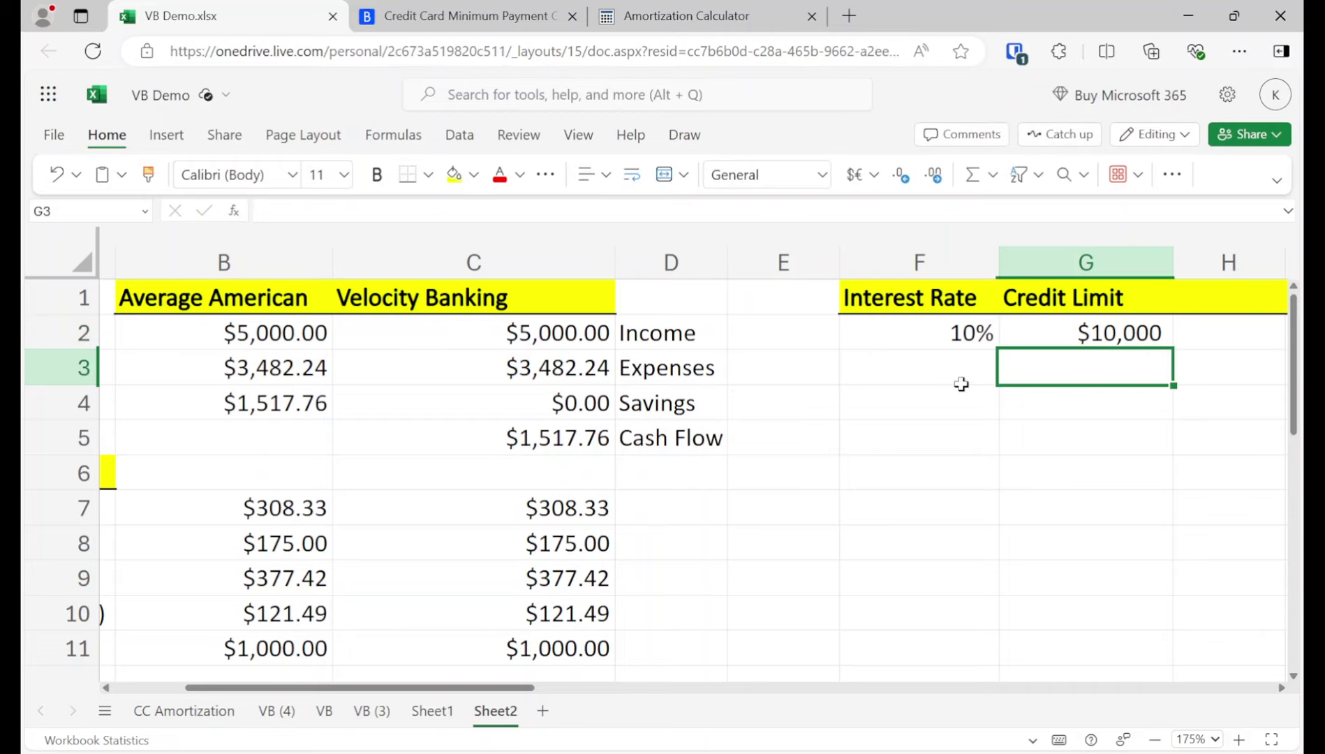
{"action": "key", "text": "Up"}
{"action": "key", "text": "Right"}
{"action": "key", "text": "Right"}
{"action": "key", "text": "Right"}
{"action": "key", "text": "Left"}
{"action": "key", "text": "Left"}
{"action": "key", "text": "Left"}
{"action": "key", "text": "Left"}
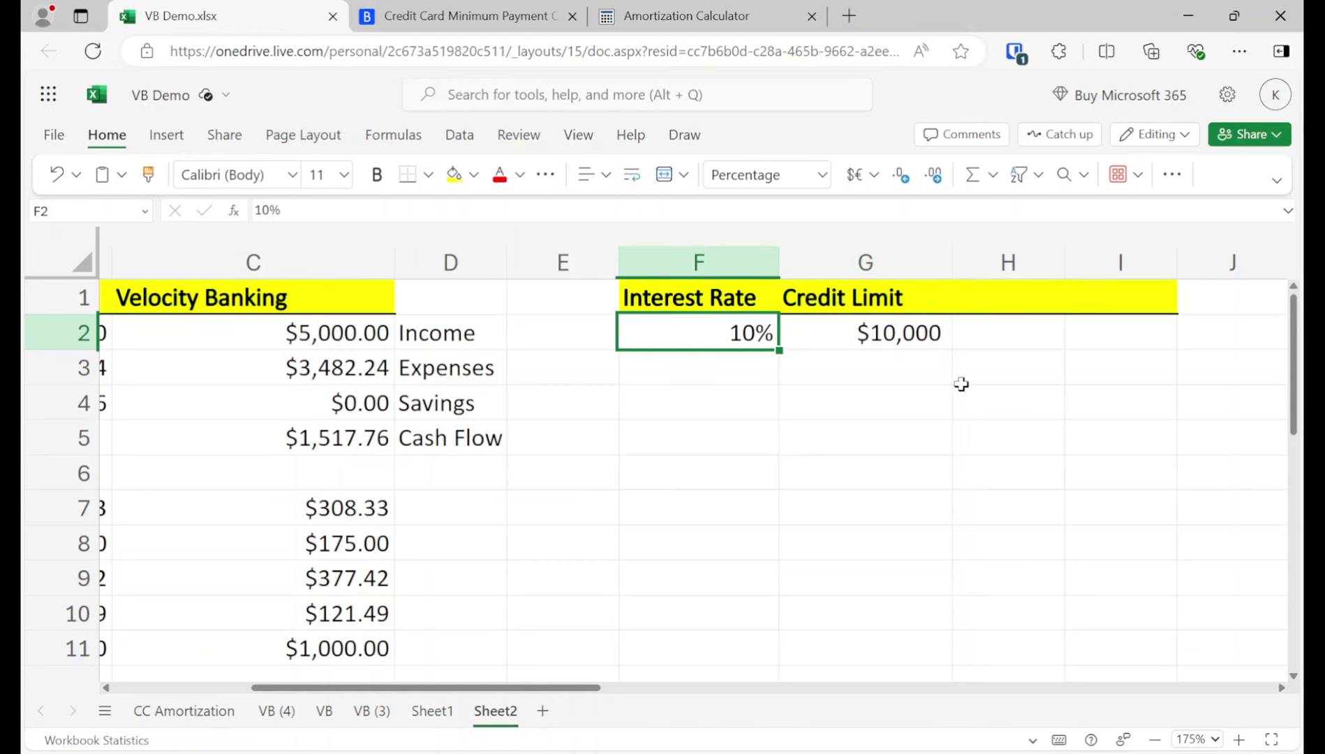
{"action": "key", "text": "Home"}
{"action": "key", "text": "Down"}
{"action": "key", "text": "Down"}
{"action": "key", "text": "Down"}
{"action": "key", "text": "Down"}
{"action": "key", "text": "Down"}
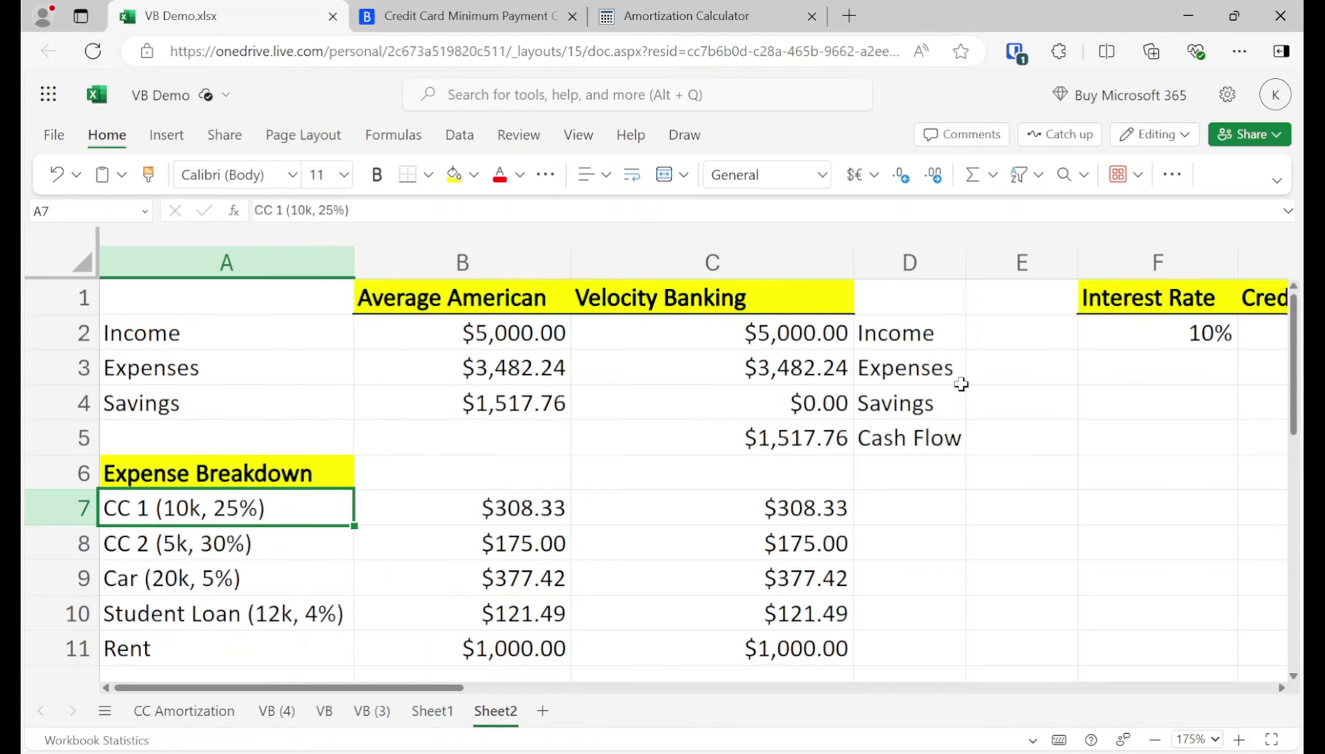
{"action": "key", "text": "Right"}
{"action": "key", "text": "Right"}
{"action": "key", "text": "Down"}
Replace the G2 Credit Limit with 30000.
{"action": "key", "text": "Right"}
{"action": "key", "text": "Right"}
{"action": "key", "text": "Right"}
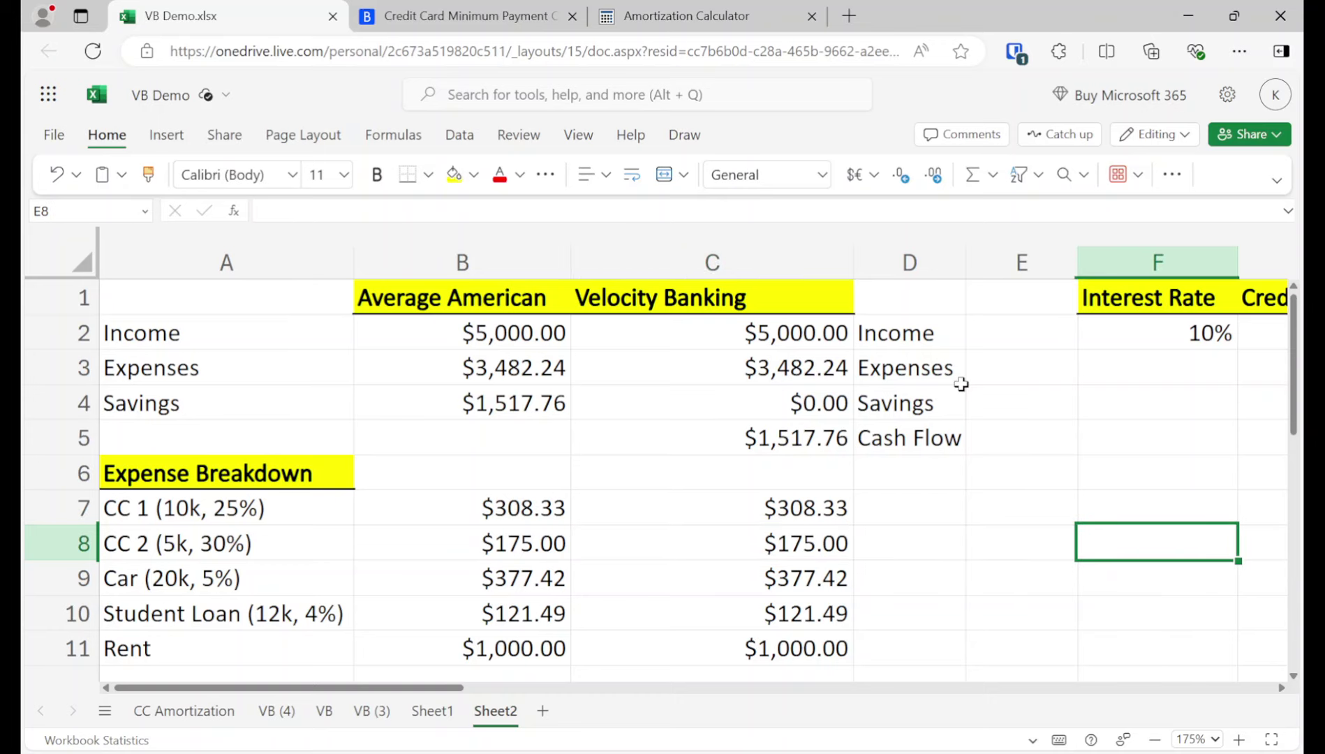
{"action": "key", "text": "Right"}
{"action": "key", "text": "Right"}
{"action": "key", "text": "Up"}
{"action": "key", "text": "Up"}
{"action": "key", "text": "Up"}
{"action": "key", "text": "Up"}
{"action": "key", "text": "Up"}
{"action": "key", "text": "Up"}
{"action": "key", "text": "Up"}
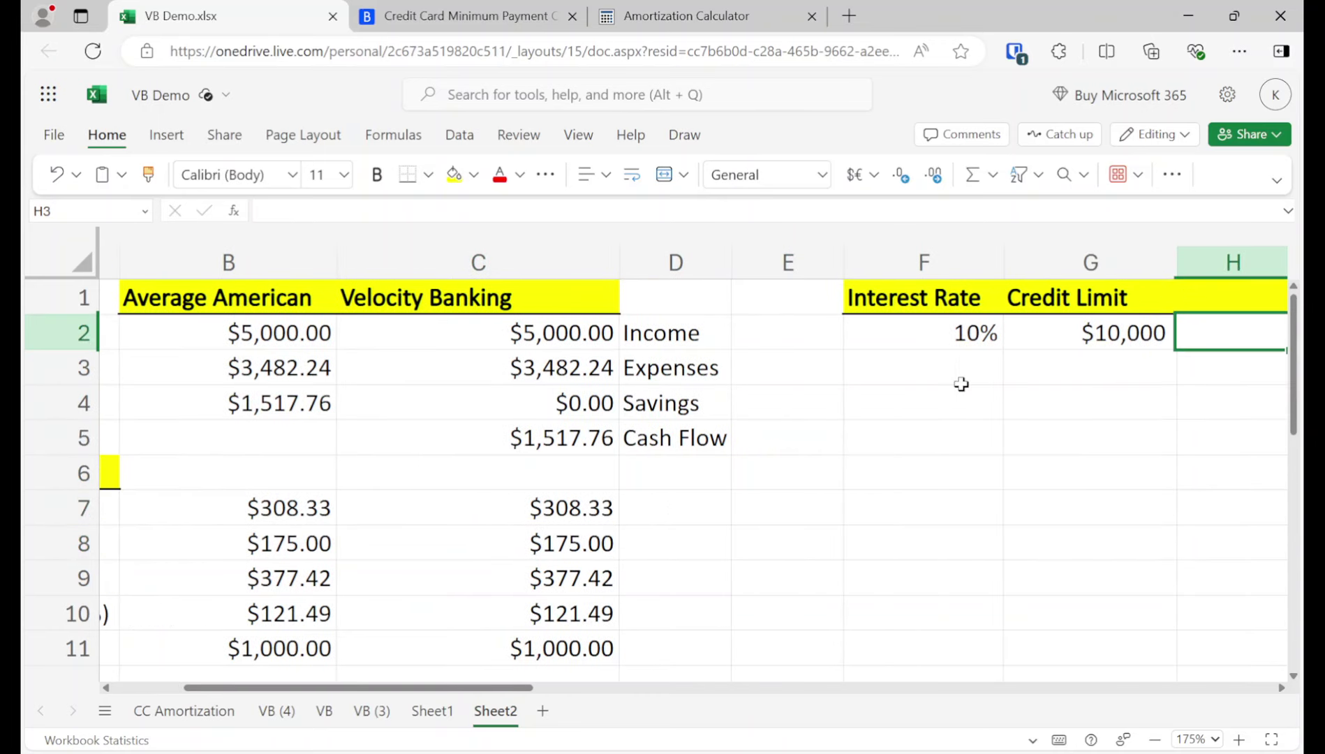
{"action": "key", "text": "Right"}
{"action": "key", "text": "Right"}
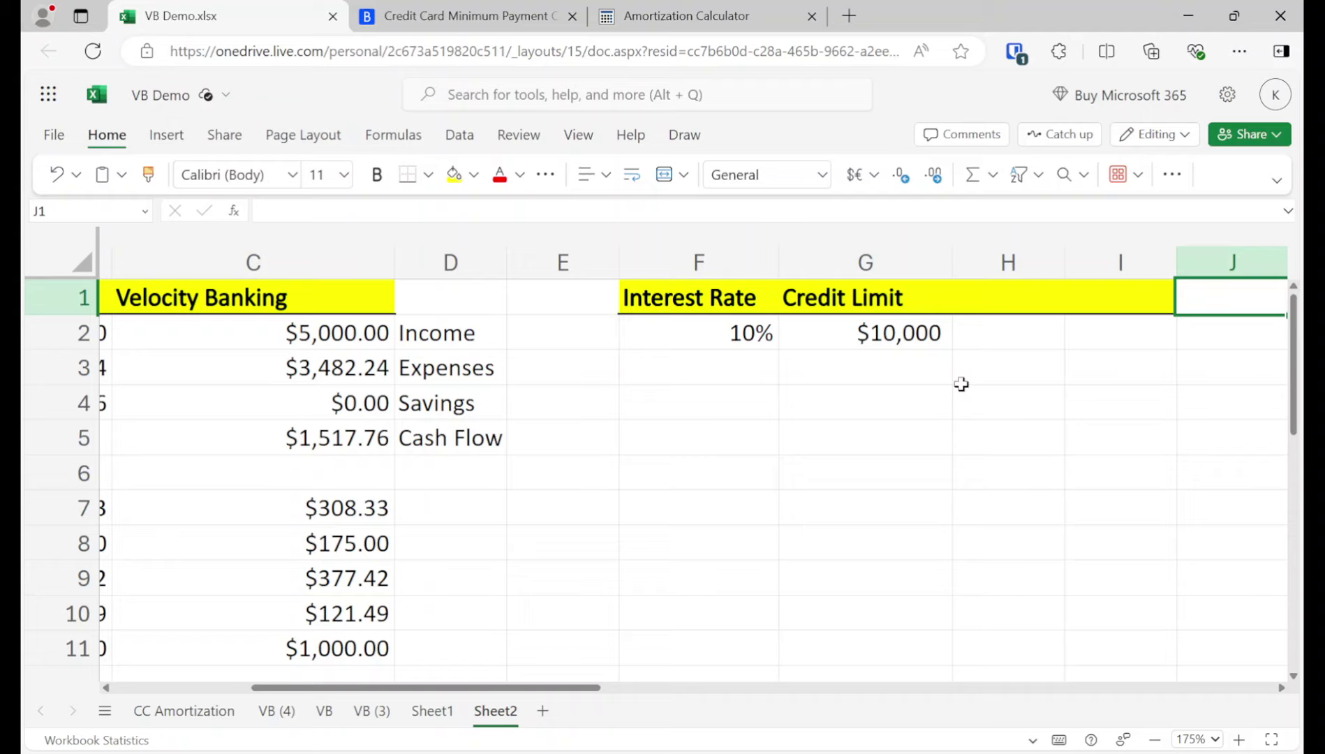
{"action": "key", "text": "Left"}
{"action": "key", "text": "Left"}
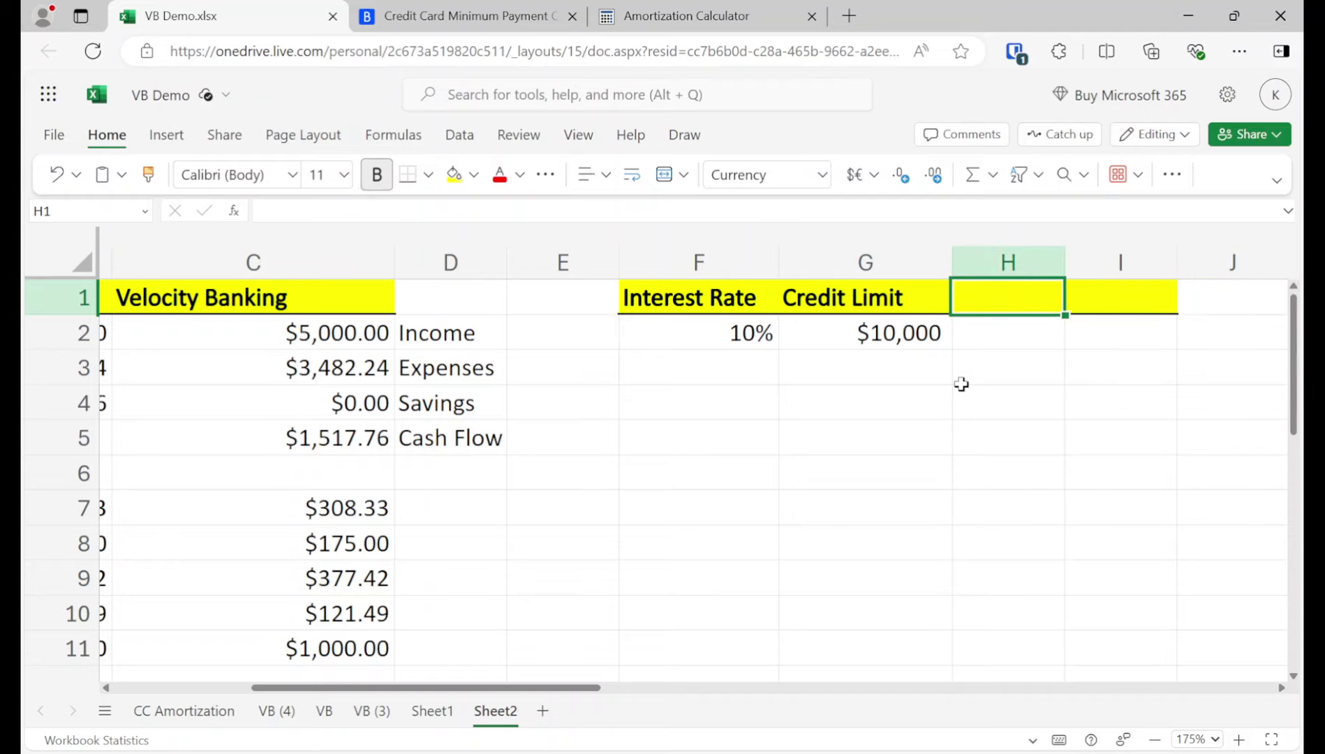
{"action": "key", "text": "Left"}
{"action": "key", "text": "Down"}
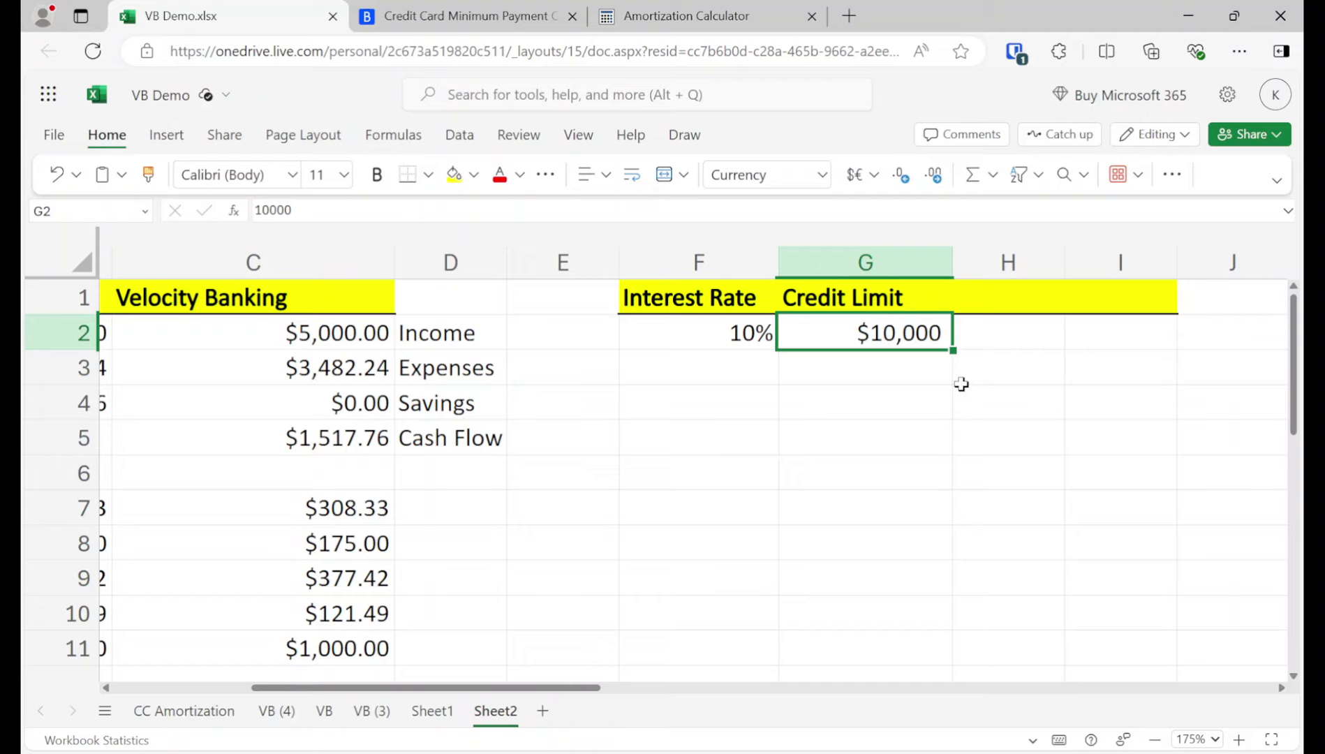
{"action": "type", "text": "30000"}
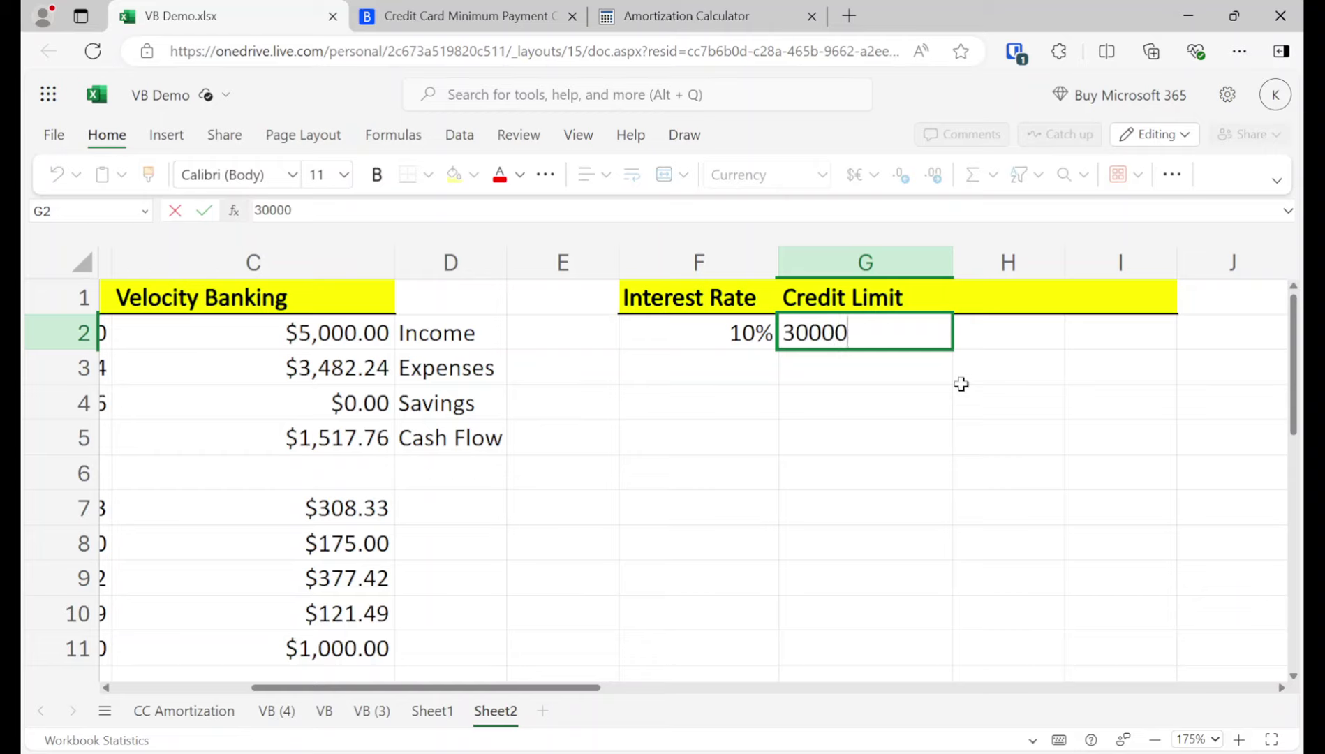
{"action": "key", "text": "Return"}
{"action": "key", "text": "Up"}
{"action": "key", "text": "Up"}
{"action": "key", "text": "Right"}
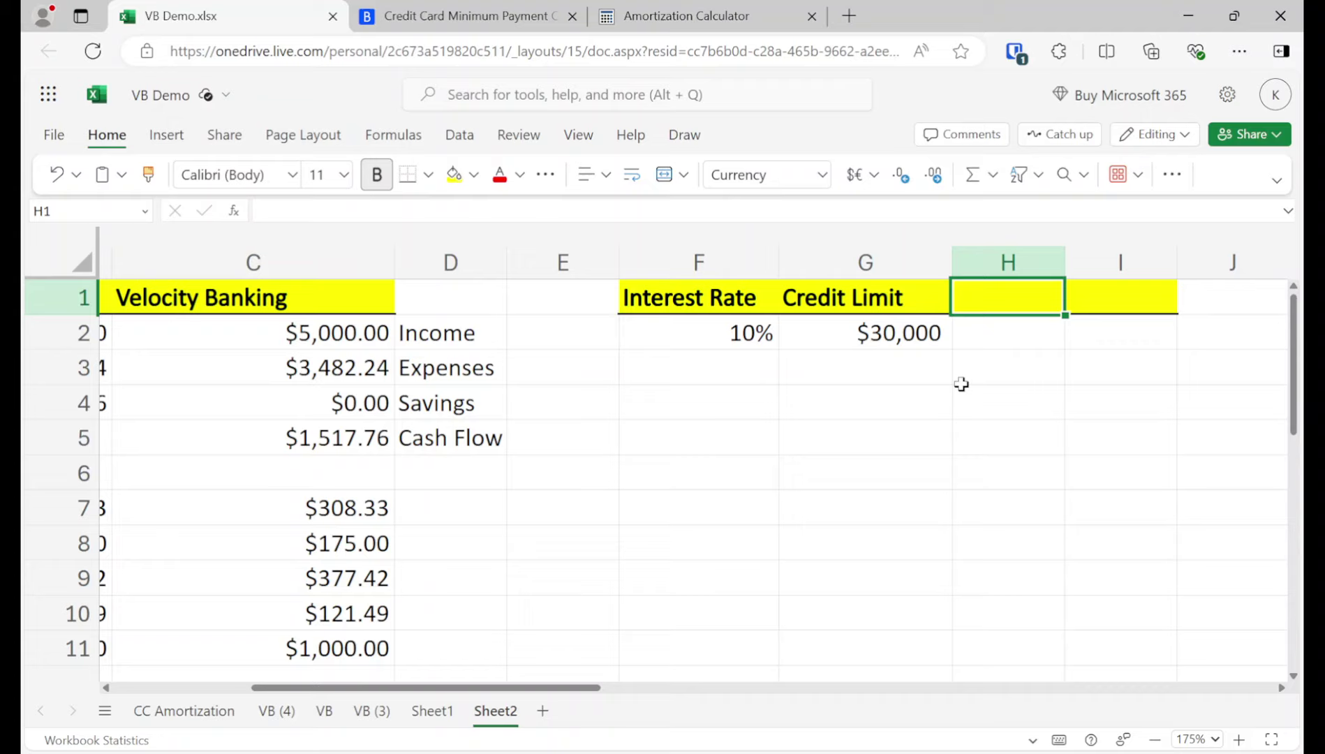
Add Current Balance in H1 and Interest Paid in I1, widening both columns to fit.
{"action": "type", "text": "Curre"}
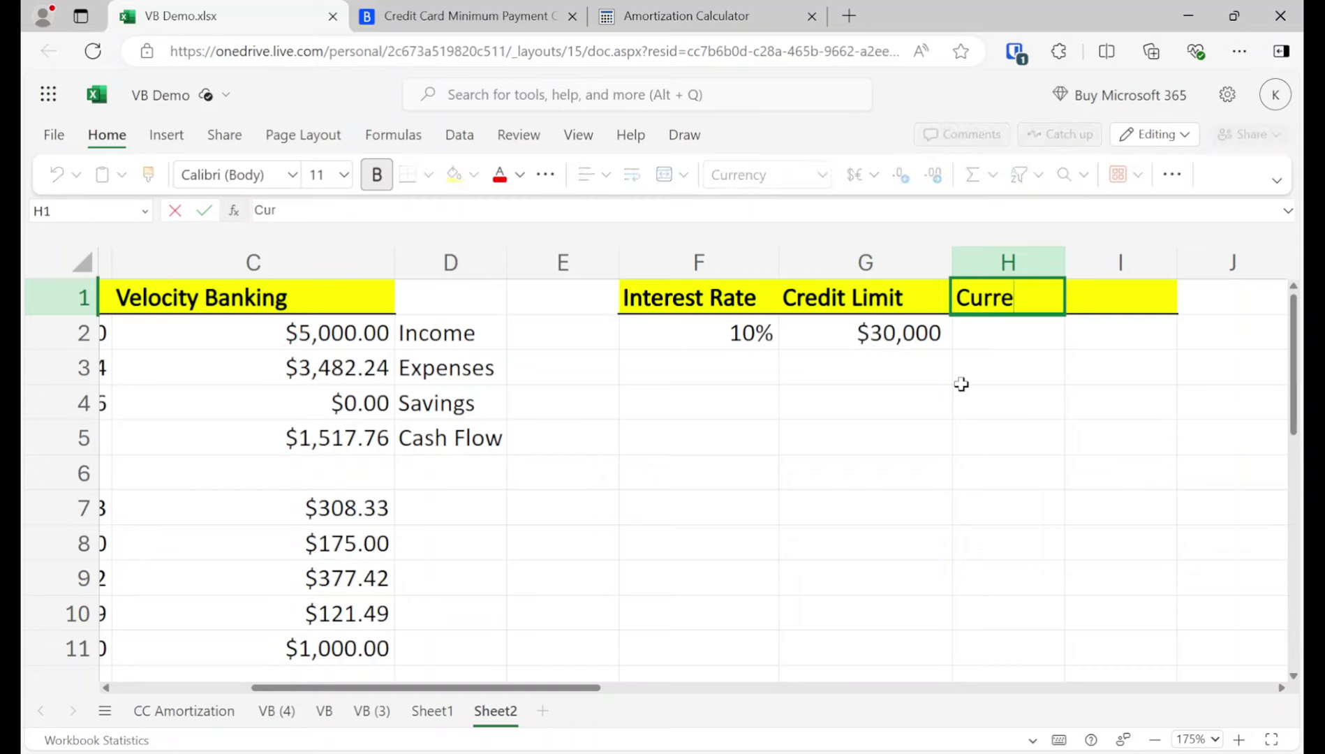
{"action": "type", "text": "nt Balance"}
{"action": "key", "text": "Return"}
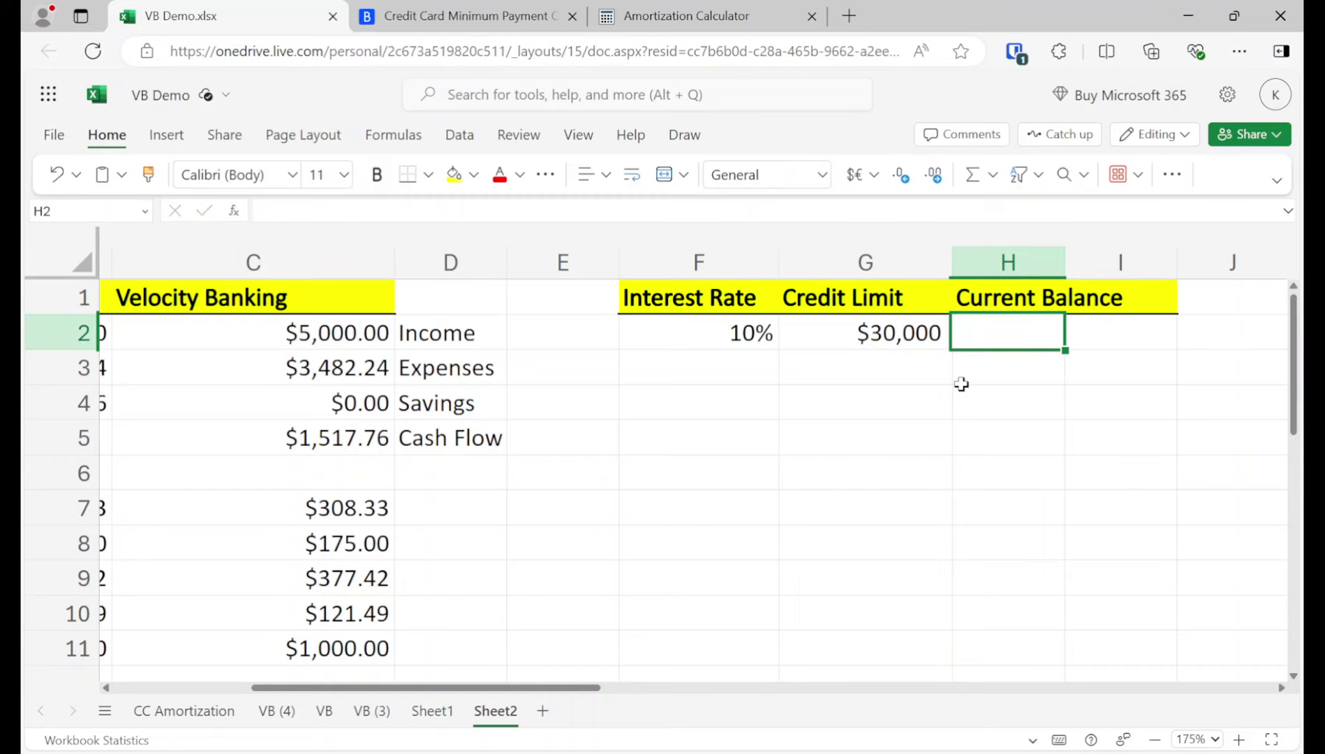
{"action": "left_click_drag", "start_coordinate": [1064, 262], "coordinate": [1138, 263]}
{"action": "left_click", "coordinate": [1162, 295]}
{"action": "scroll", "coordinate": [1001, 375], "scroll_direction": "right", "scroll_amount": 1}
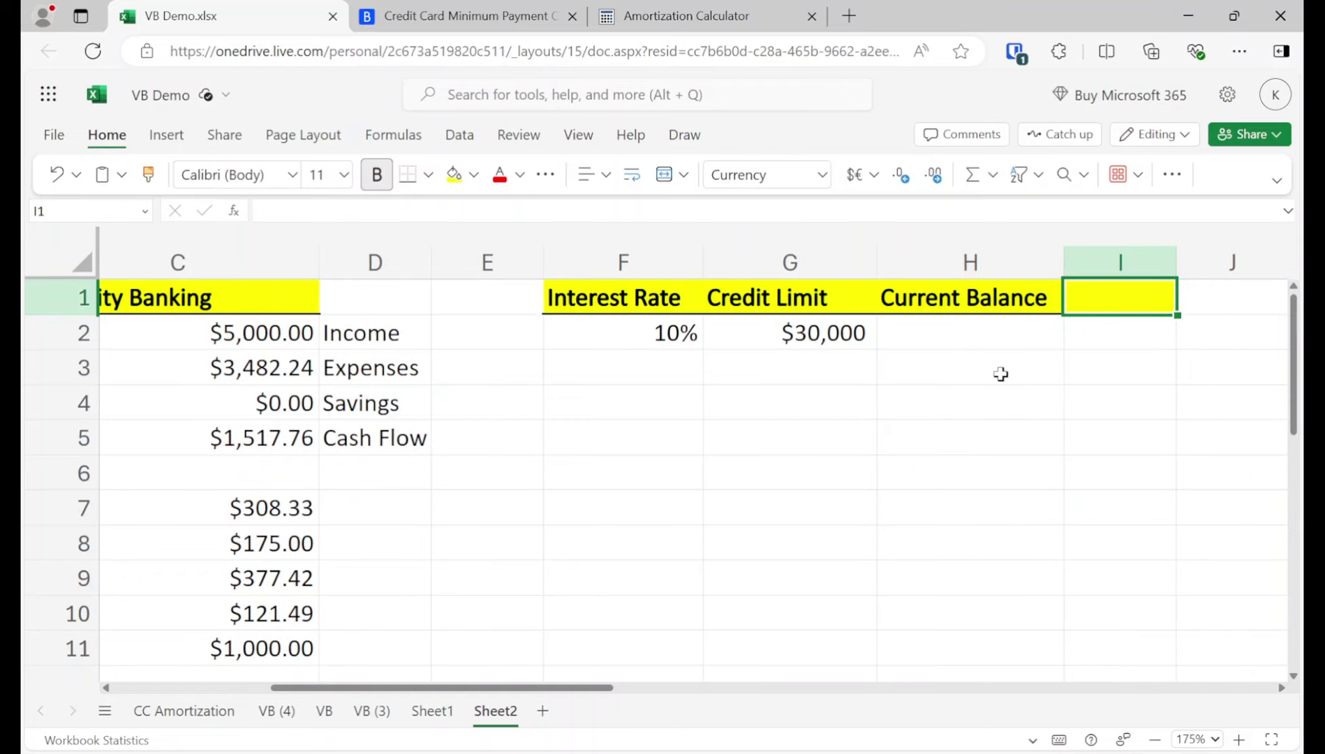
{"action": "type", "text": "Interest"}
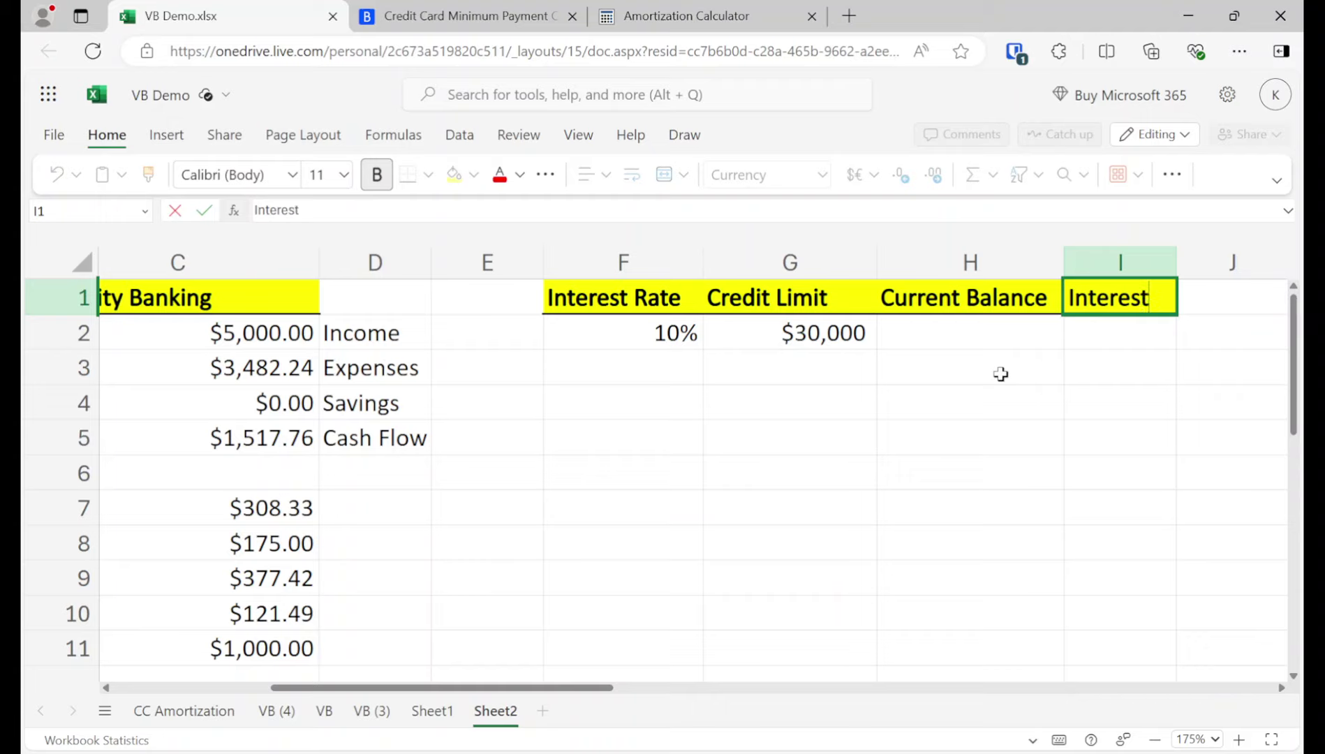
{"action": "type", "text": " Amount"}
{"action": "key", "text": "BackSpace"}
{"action": "key", "text": "BackSpace"}
{"action": "key", "text": "BackSpace"}
{"action": "key", "text": "BackSpace"}
{"action": "key", "text": "BackSpace"}
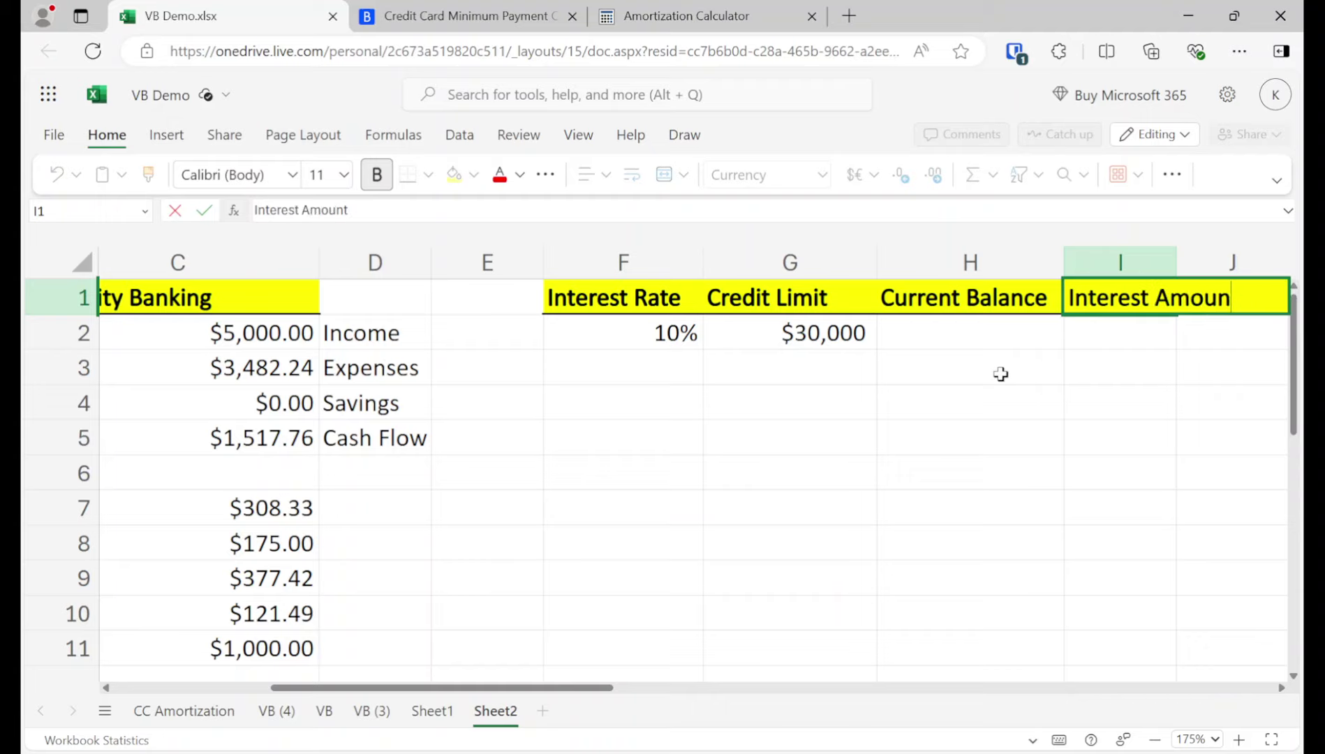
{"action": "key", "text": "BackSpace"}
{"action": "type", "text": "Paid"}
{"action": "key", "text": "Return"}
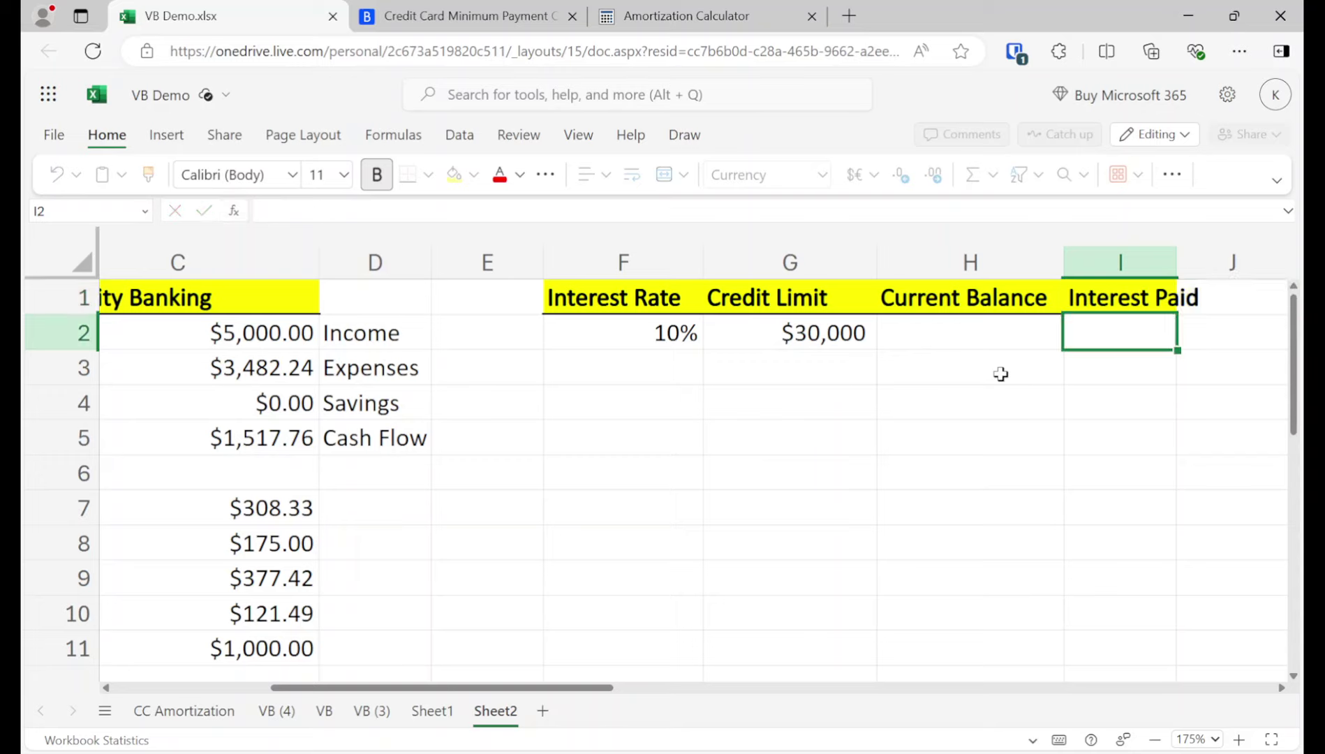
{"action": "left_click_drag", "start_coordinate": [1178, 262], "coordinate": [1232, 262]}
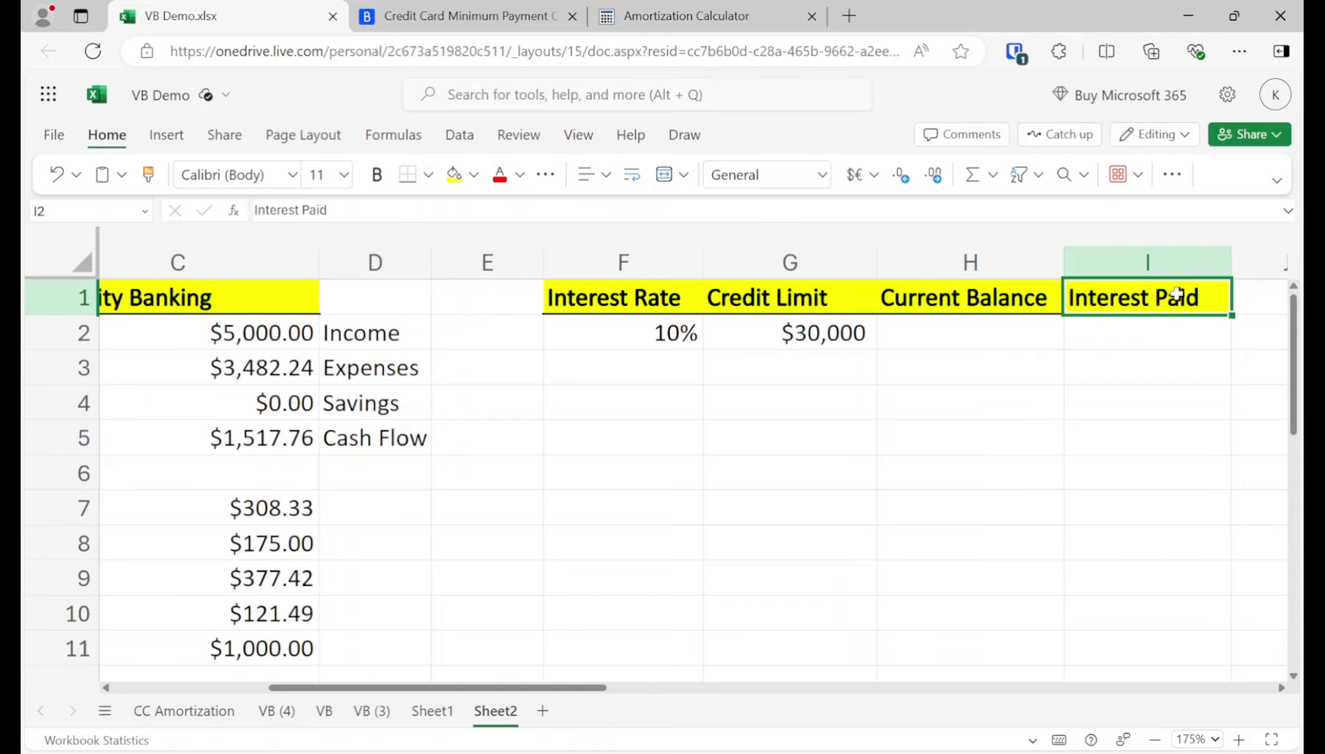
Copy the Interest Paid header into J1 and retitle it Month.
{"action": "left_click", "coordinate": [1187, 292]}
{"action": "key", "text": "ctrl+c"}
{"action": "key", "text": "Right"}
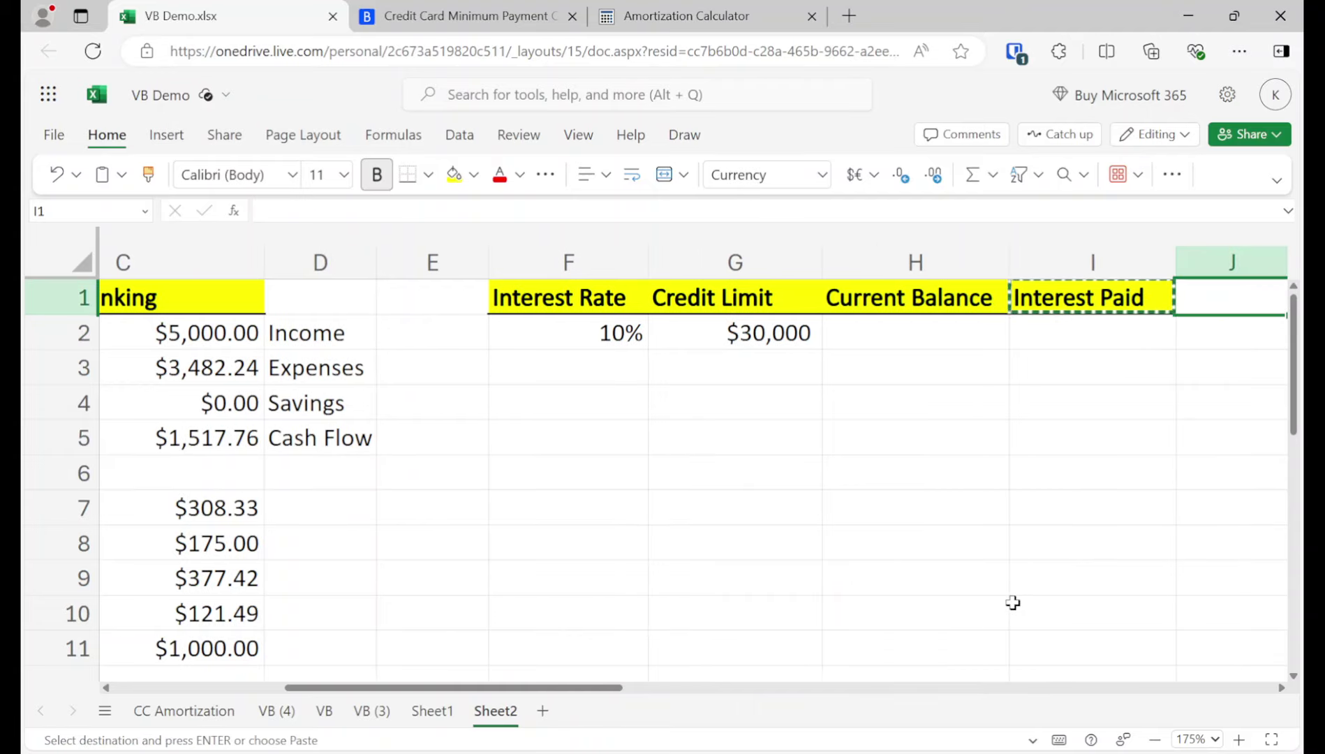
{"action": "key", "text": "ctrl+v"}
{"action": "type", "text": "Month"}
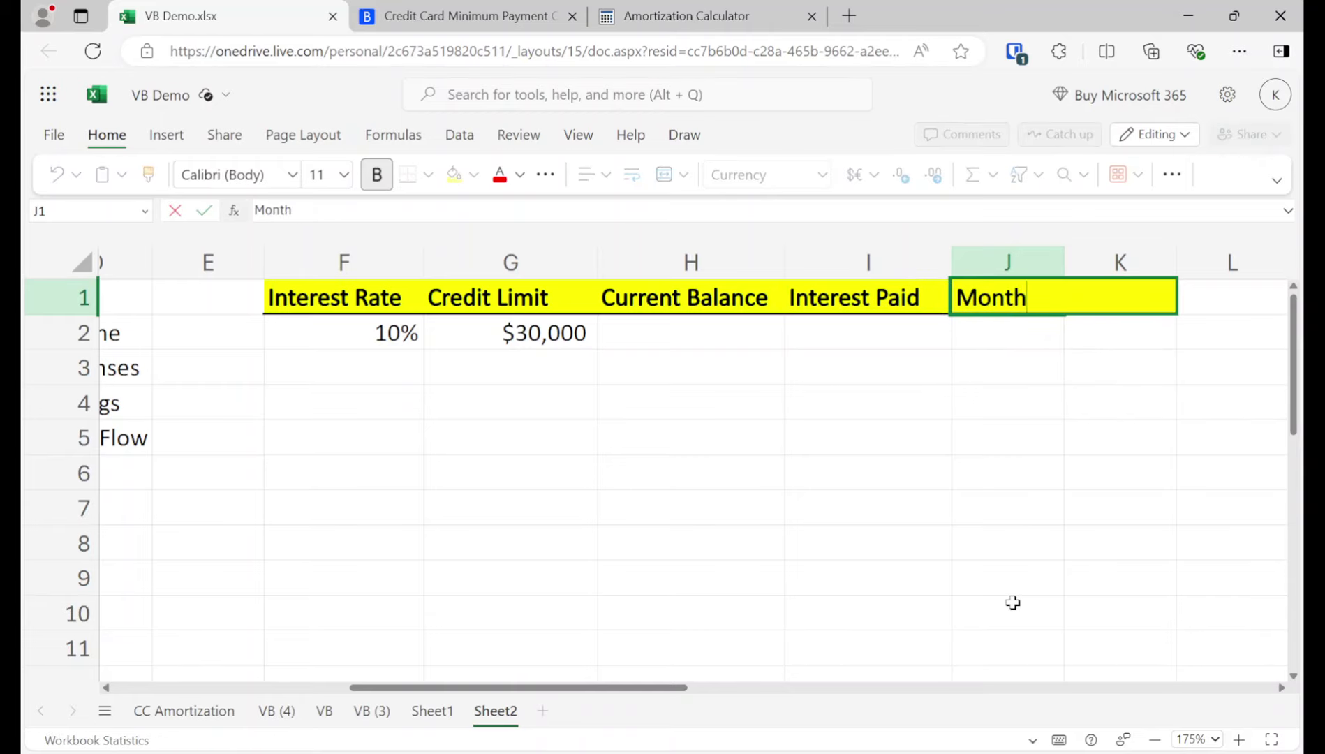
{"action": "key", "text": "Return"}
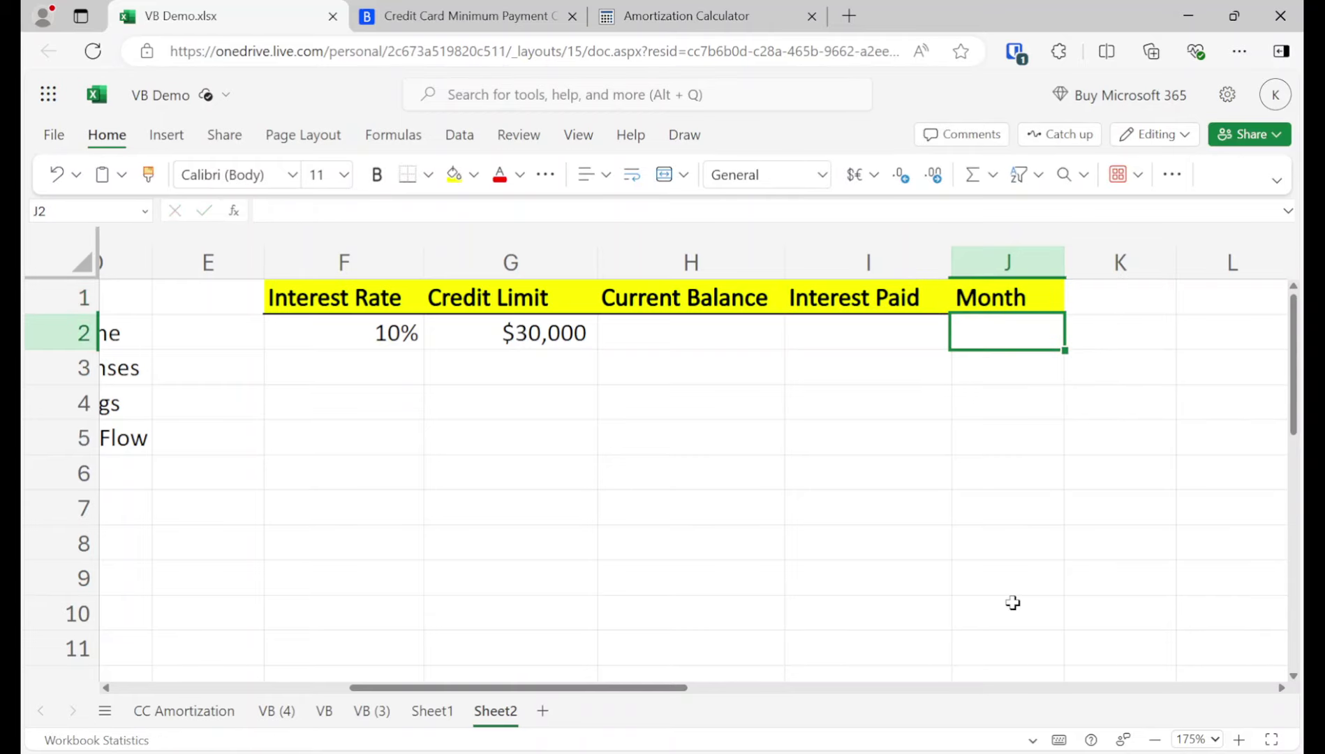
{"action": "key", "text": "Left"}
{"action": "key", "text": "Left"}
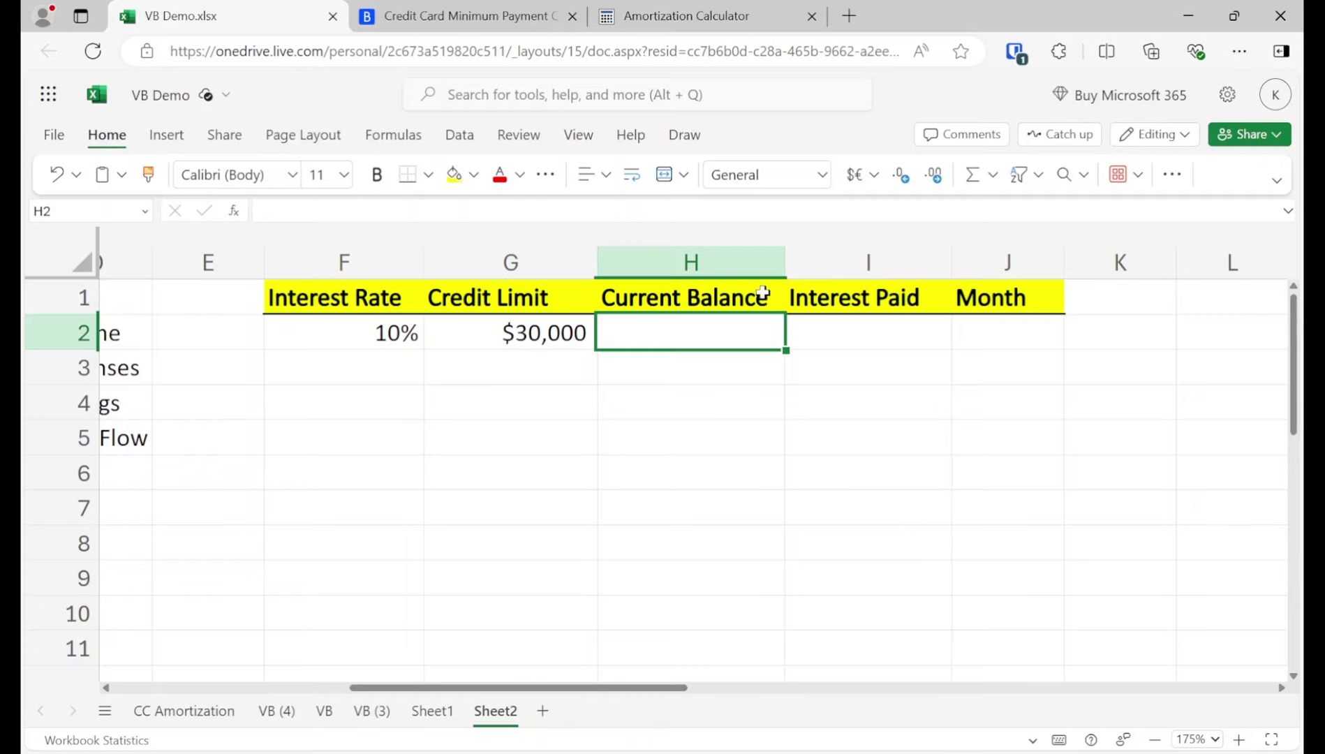
Select columns H through J, then enter 0 in J2 as the starting month.
{"action": "left_click", "coordinate": [739, 260]}
{"action": "left_click", "coordinate": [830, 263], "text": "ctrl"}
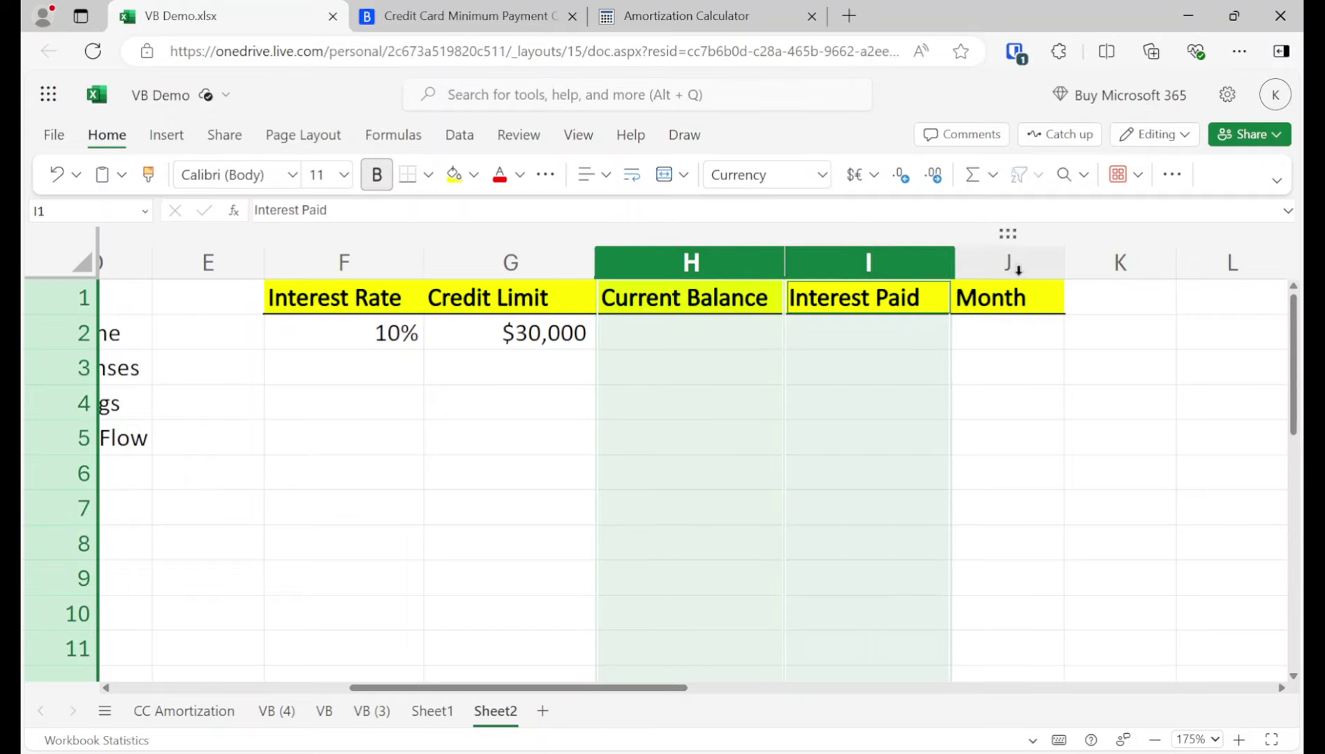
{"action": "left_click", "coordinate": [1012, 262], "text": "ctrl"}
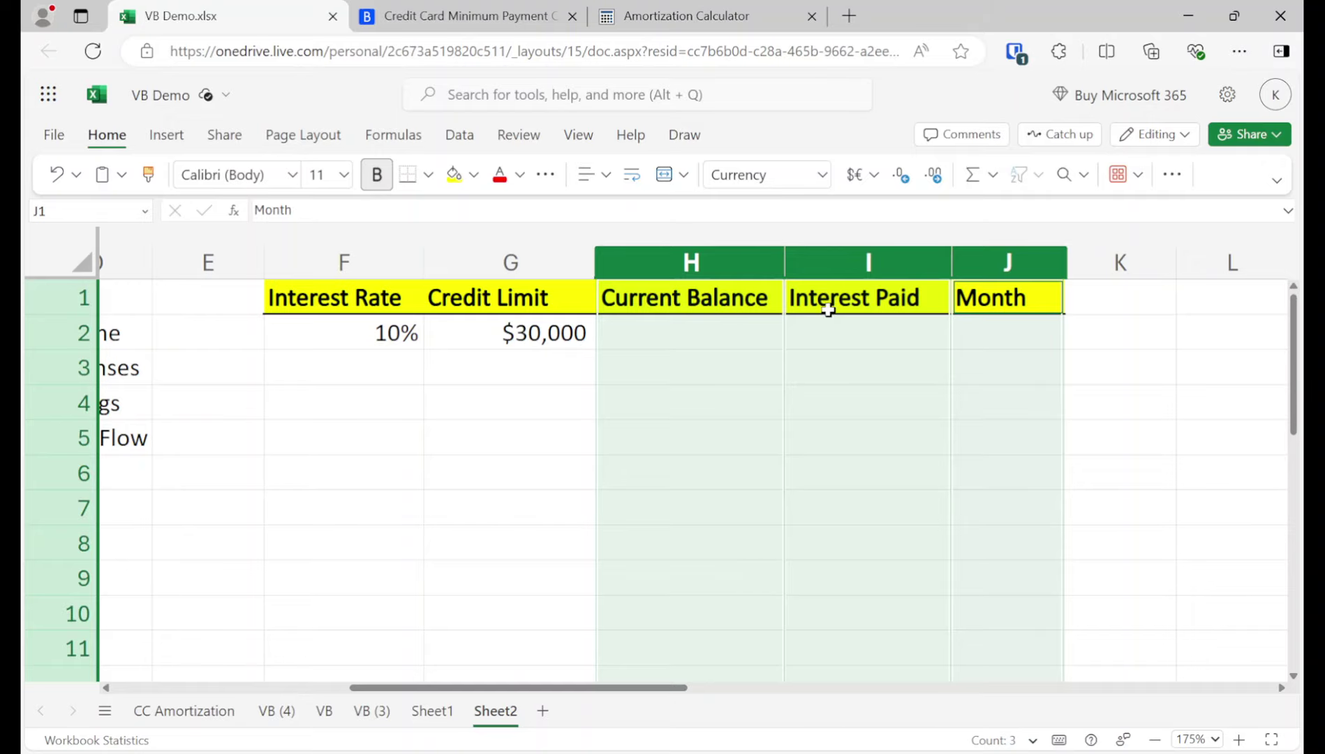
{"action": "left_click", "coordinate": [983, 328]}
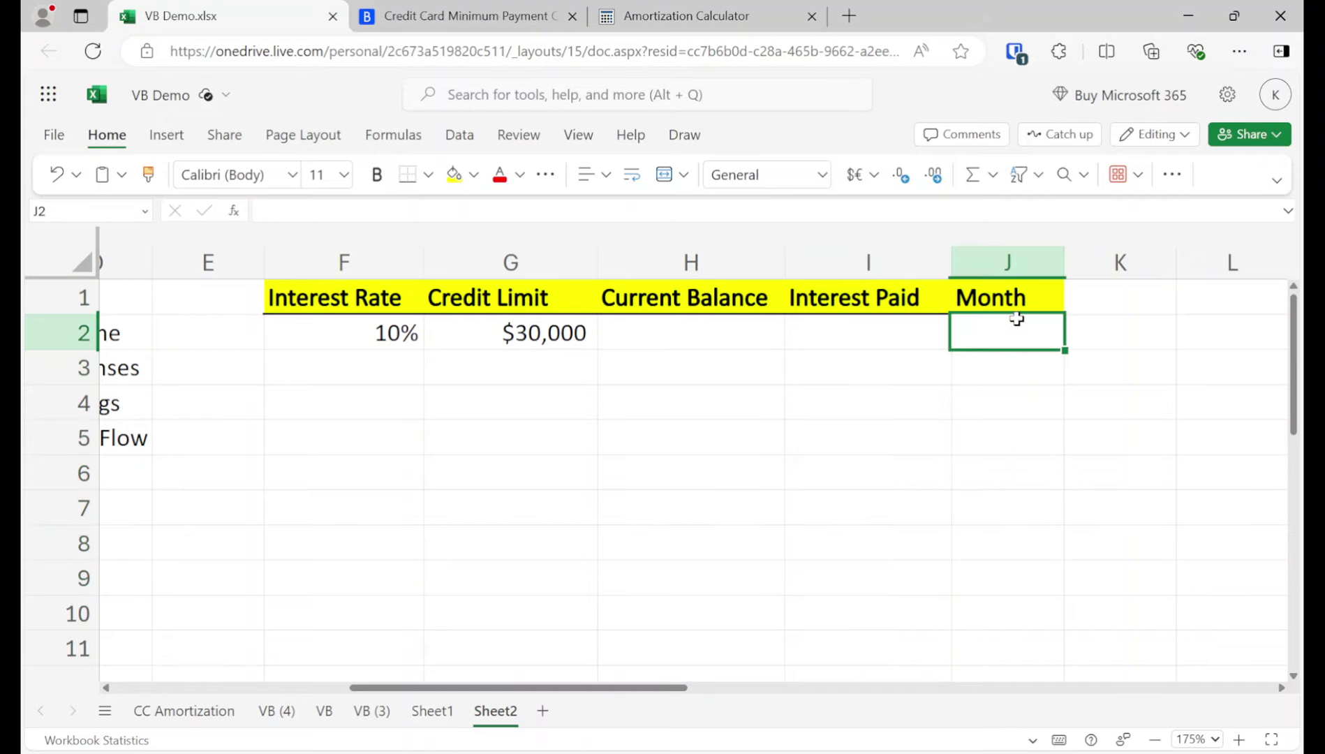
{"action": "type", "text": "0"}
{"action": "key", "text": "Return"}
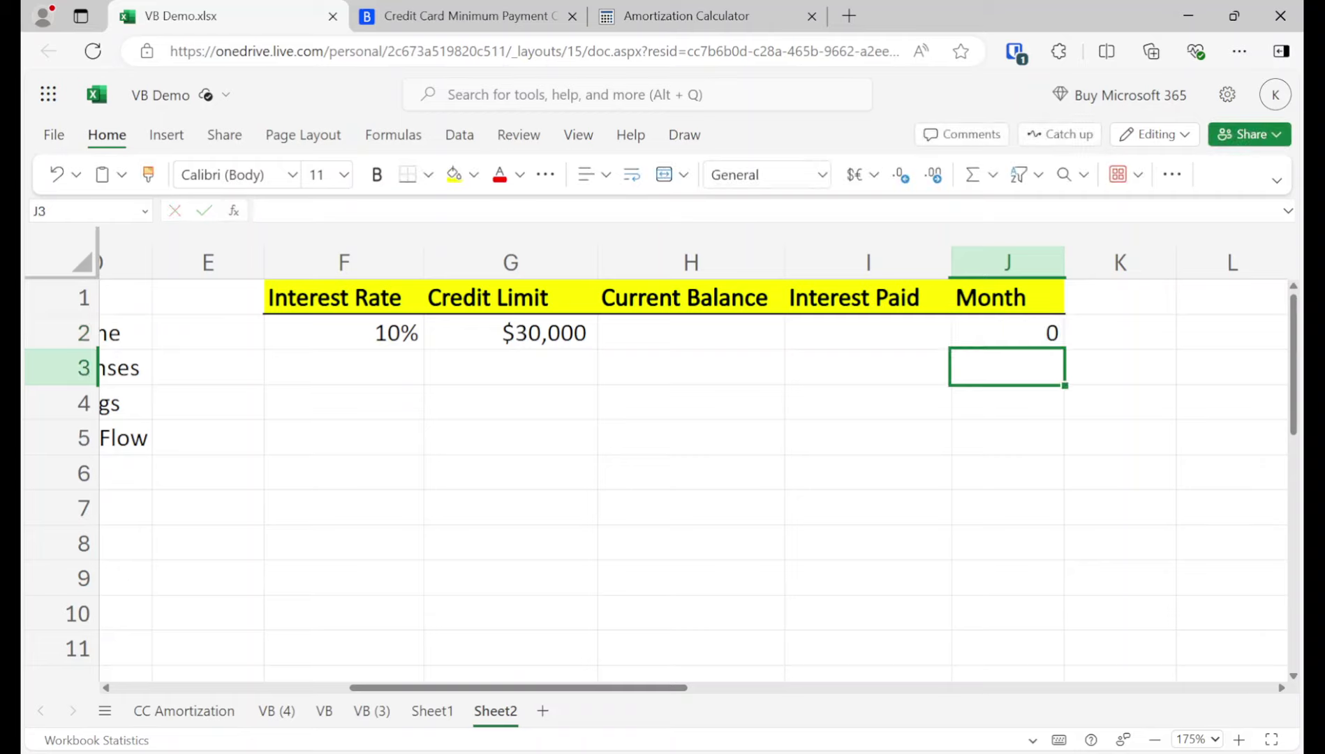
{"action": "left_click", "coordinate": [867, 367]}
{"action": "left_click", "coordinate": [1007, 333]}
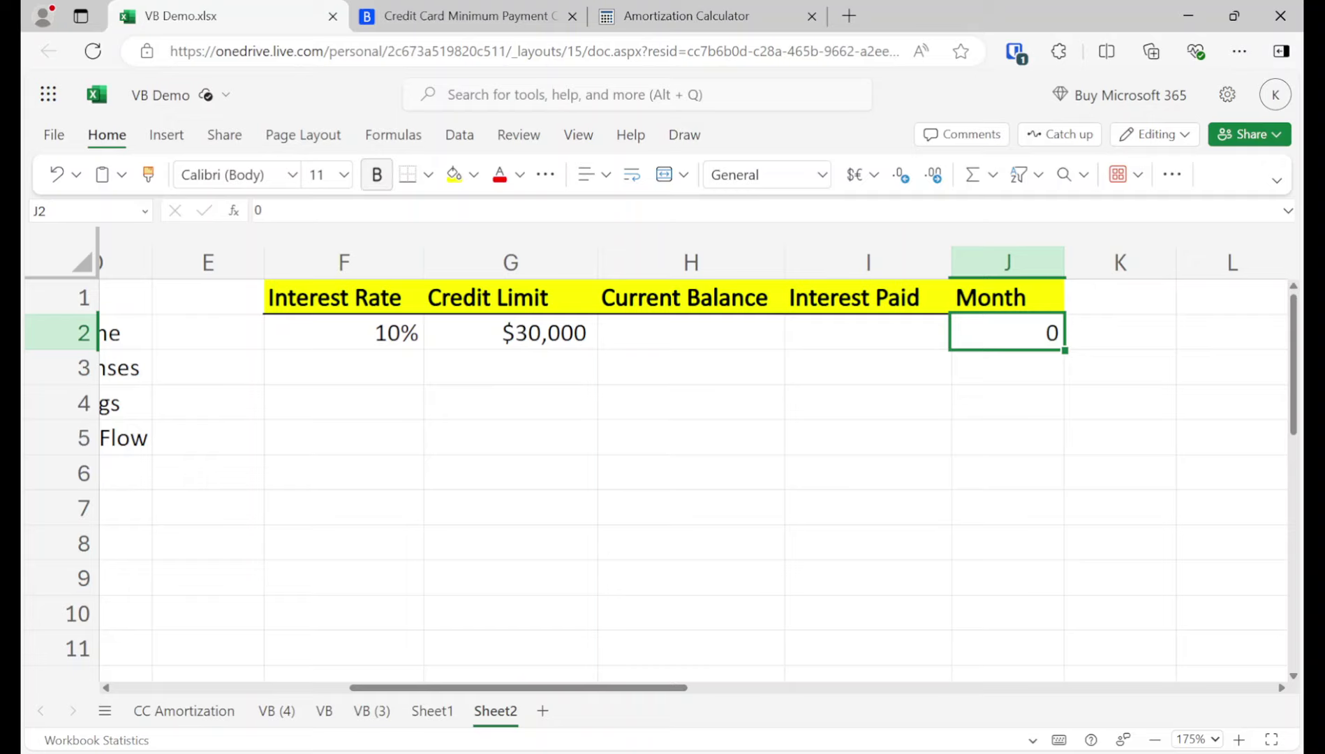
{"action": "left_click", "coordinate": [1007, 367]}
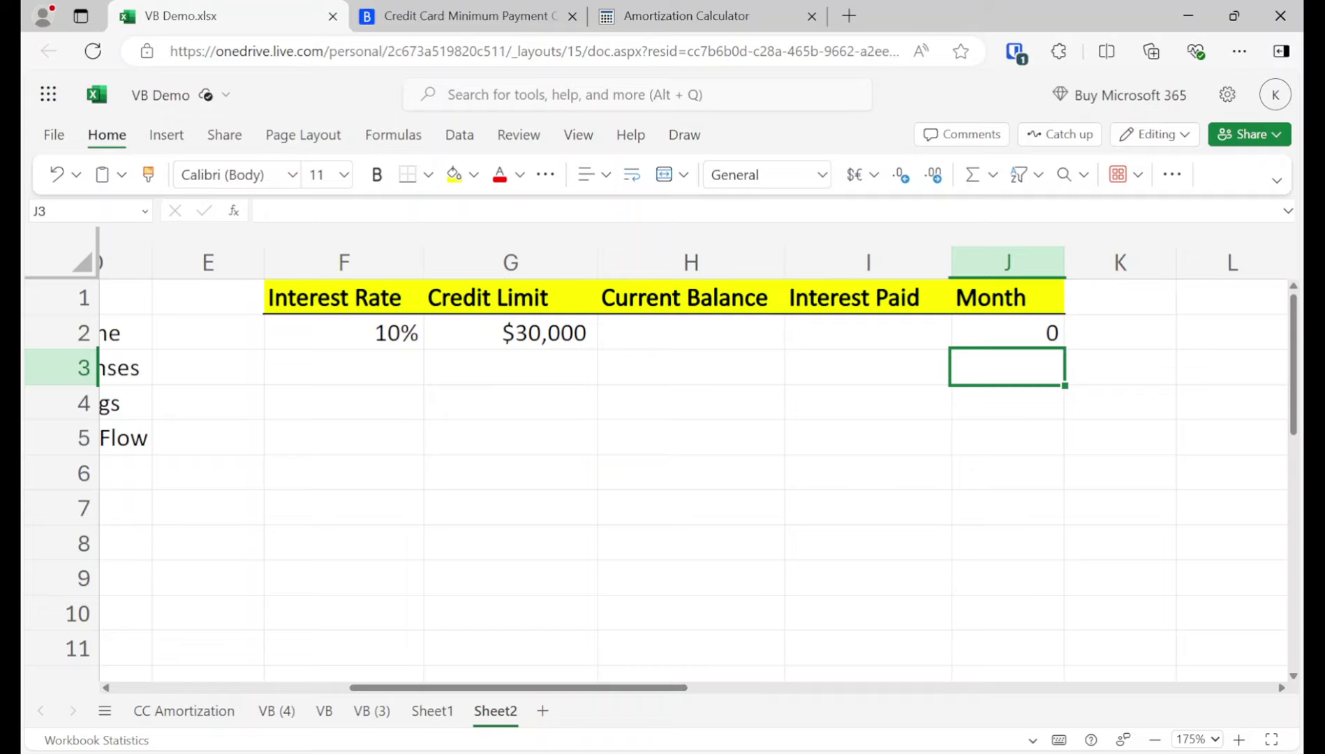
{"action": "left_click", "coordinate": [868, 367]}
{"action": "left_click", "coordinate": [510, 367]}
{"action": "left_click", "coordinate": [344, 367]}
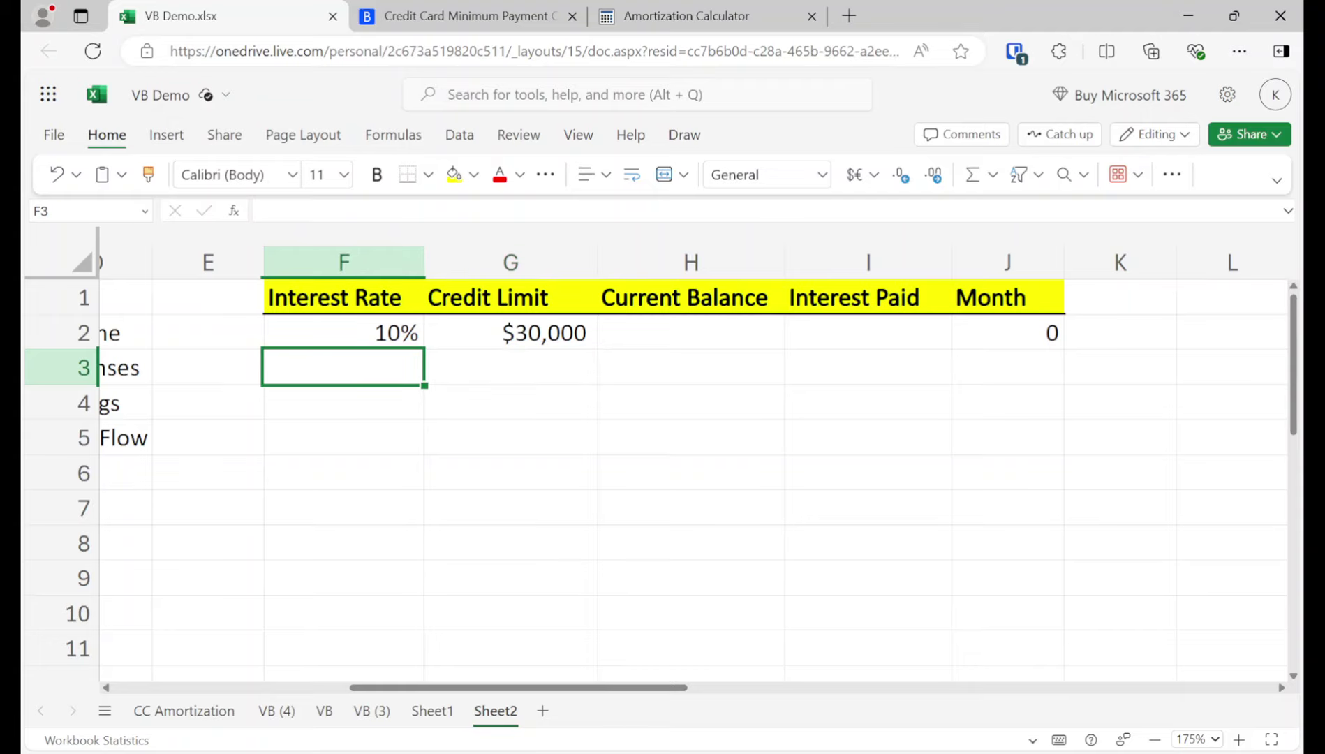
{"action": "left_click", "coordinate": [690, 367]}
{"action": "left_click", "coordinate": [690, 333]}
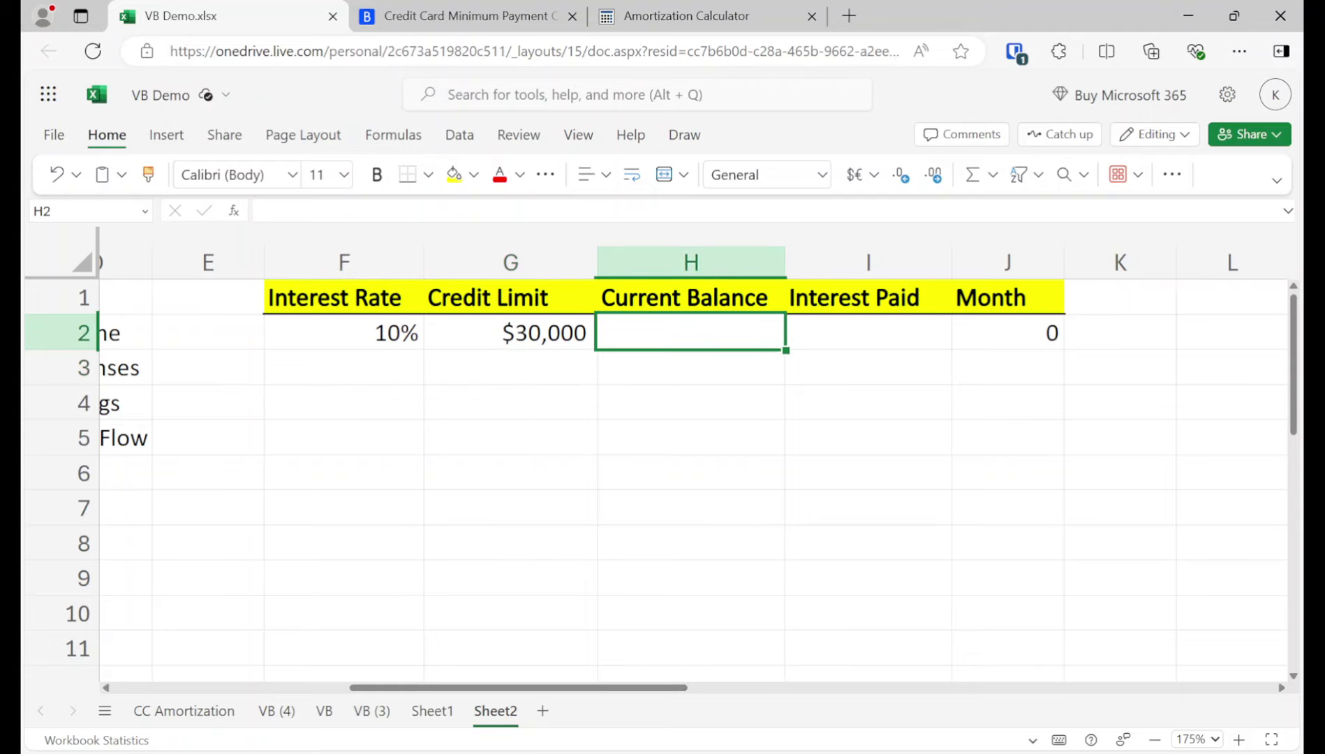
{"action": "key", "text": "Left"}
{"action": "key", "text": "Home"}
{"action": "key", "text": "Down"}
{"action": "key", "text": "Down"}
{"action": "key", "text": "Down"}
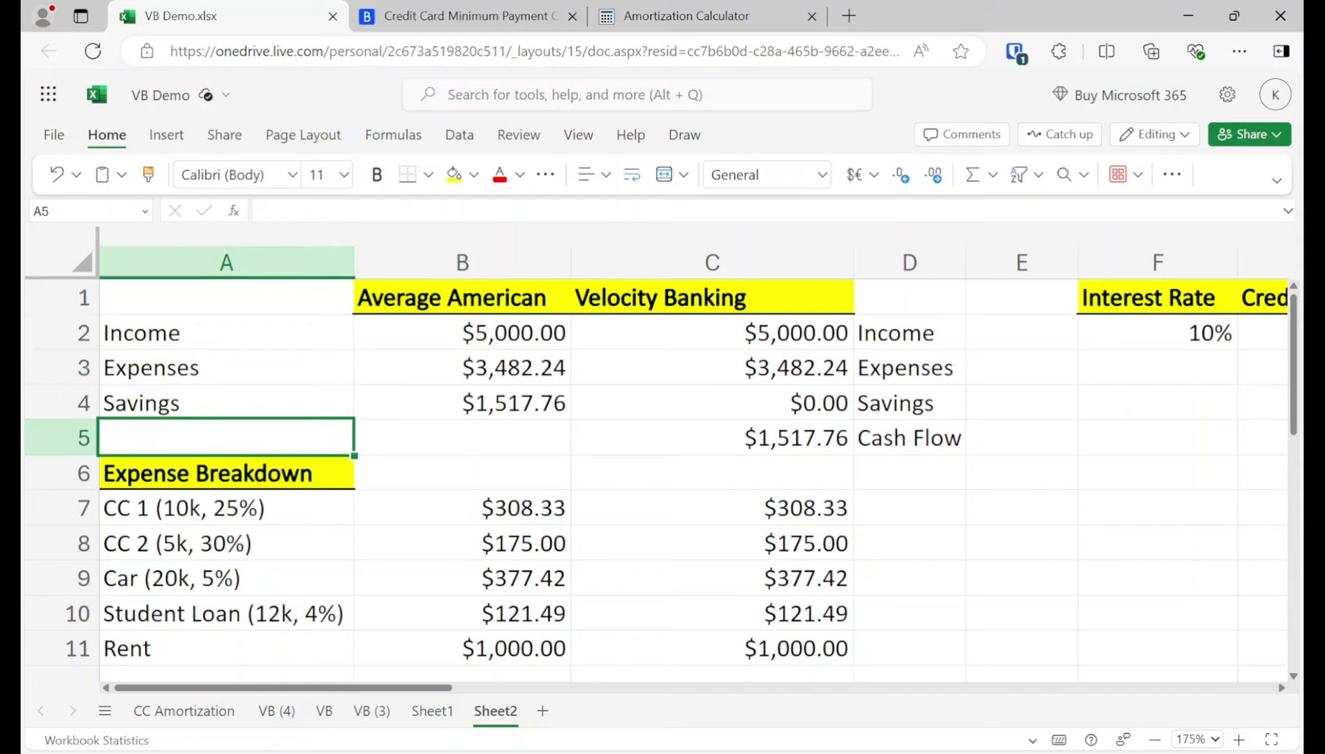
{"action": "key", "text": "Up"}
{"action": "key", "text": "Right"}
{"action": "key", "text": "Up"}
{"action": "key", "text": "Right"}
{"action": "key", "text": "Down"}
{"action": "key", "text": "Down"}
{"action": "key", "text": "Down"}
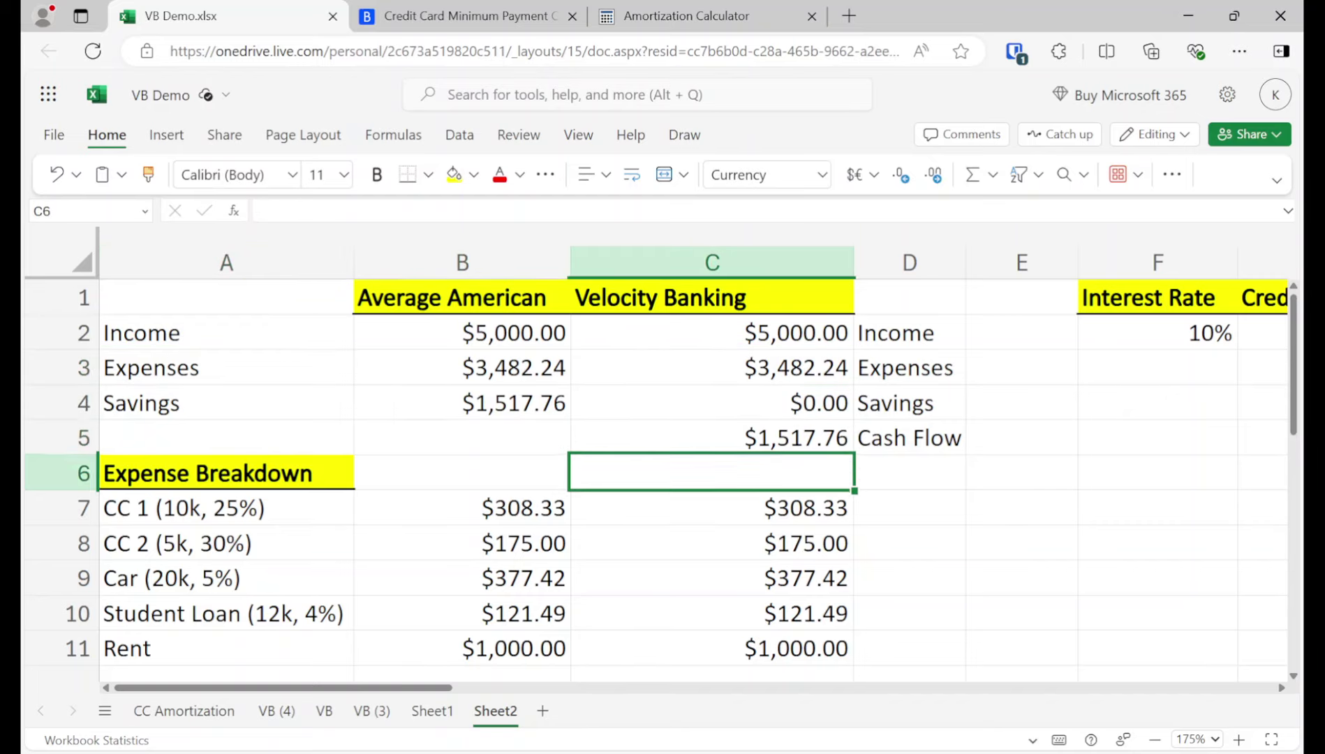
{"action": "key", "text": "Down"}
{"action": "key", "text": "Left"}
{"action": "key", "text": "Left"}
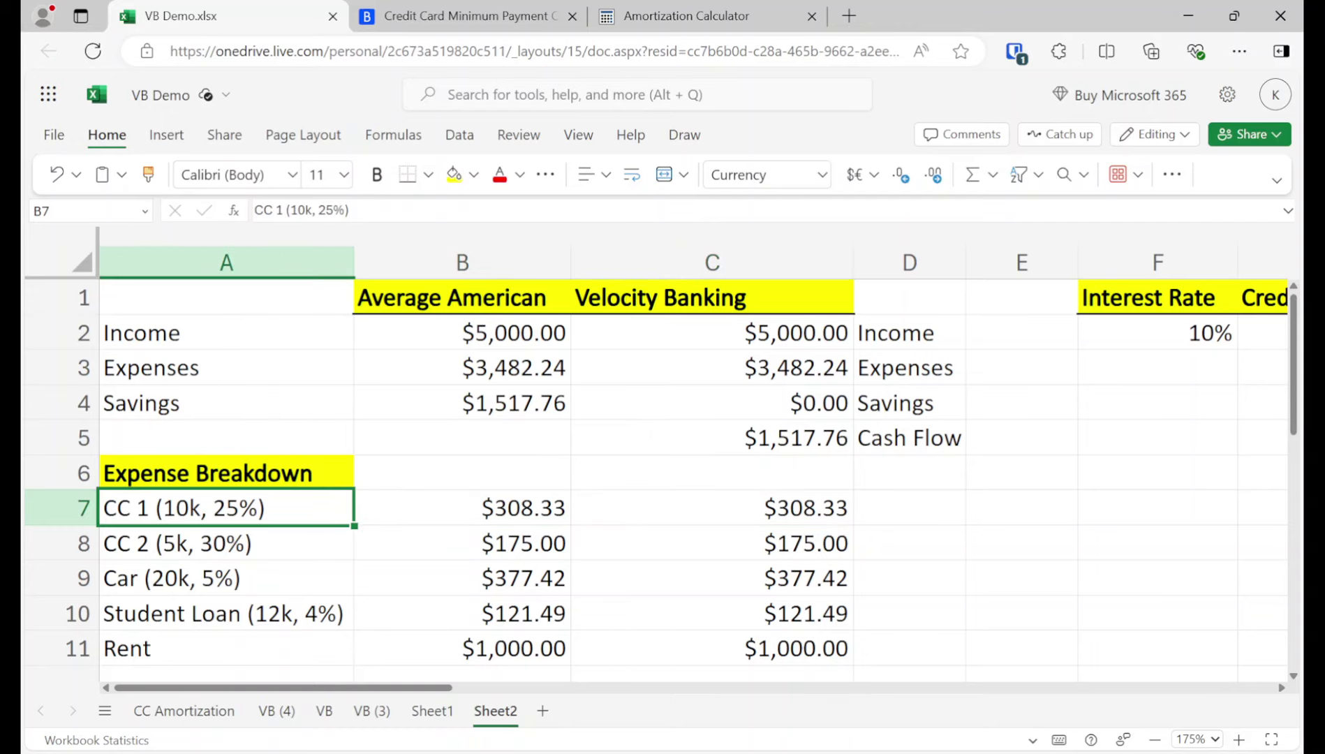
{"action": "key", "text": "shift+Down"}
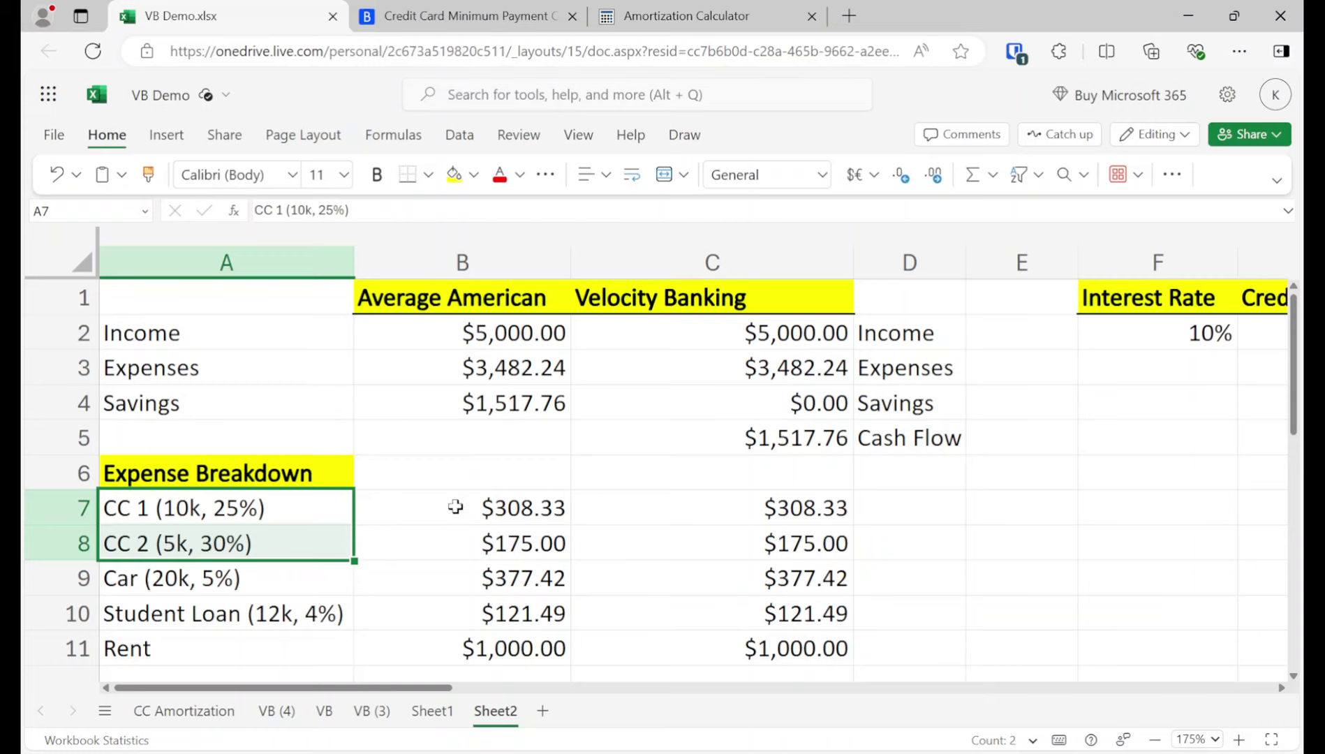
Enter 15000 as the Current Balance in H2.
{"action": "left_click", "coordinate": [1171, 336]}
{"action": "key", "text": "Right"}
{"action": "key", "text": "Right"}
{"action": "key", "text": "Right"}
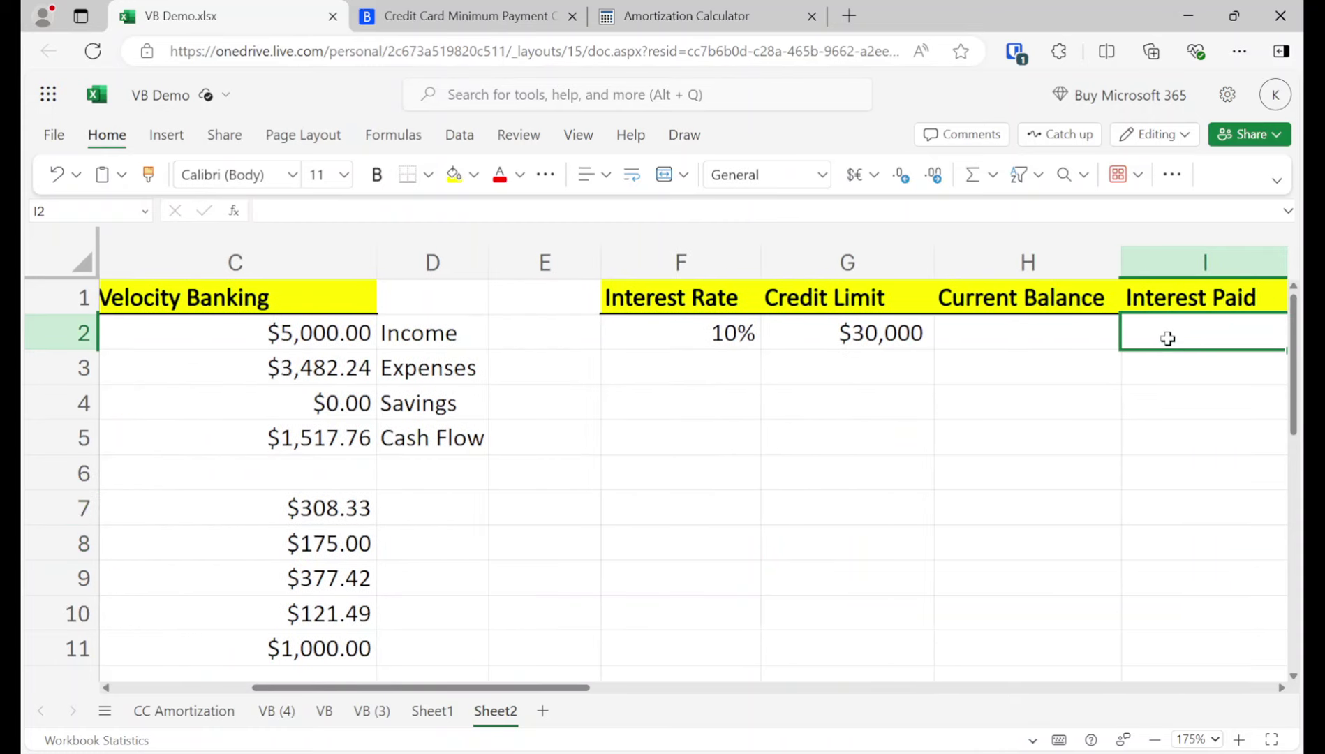
{"action": "key", "text": "Left"}
{"action": "type", "text": "15000"}
{"action": "key", "text": "Return"}
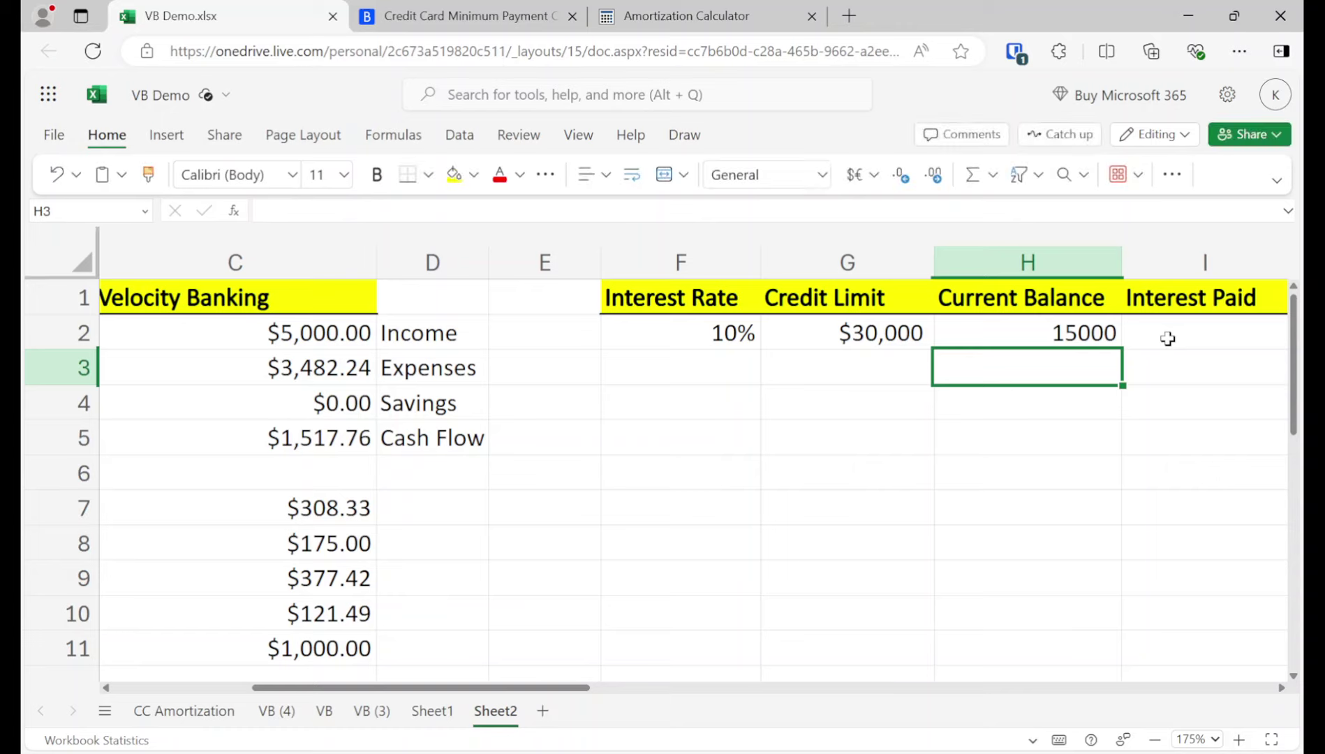
Paste G2's $30,000 into H2, then retype 15000 to restore the balance.
{"action": "key", "text": "Up"}
{"action": "key", "text": "Left"}
{"action": "key", "text": "ctrl+c"}
{"action": "key", "text": "Right"}
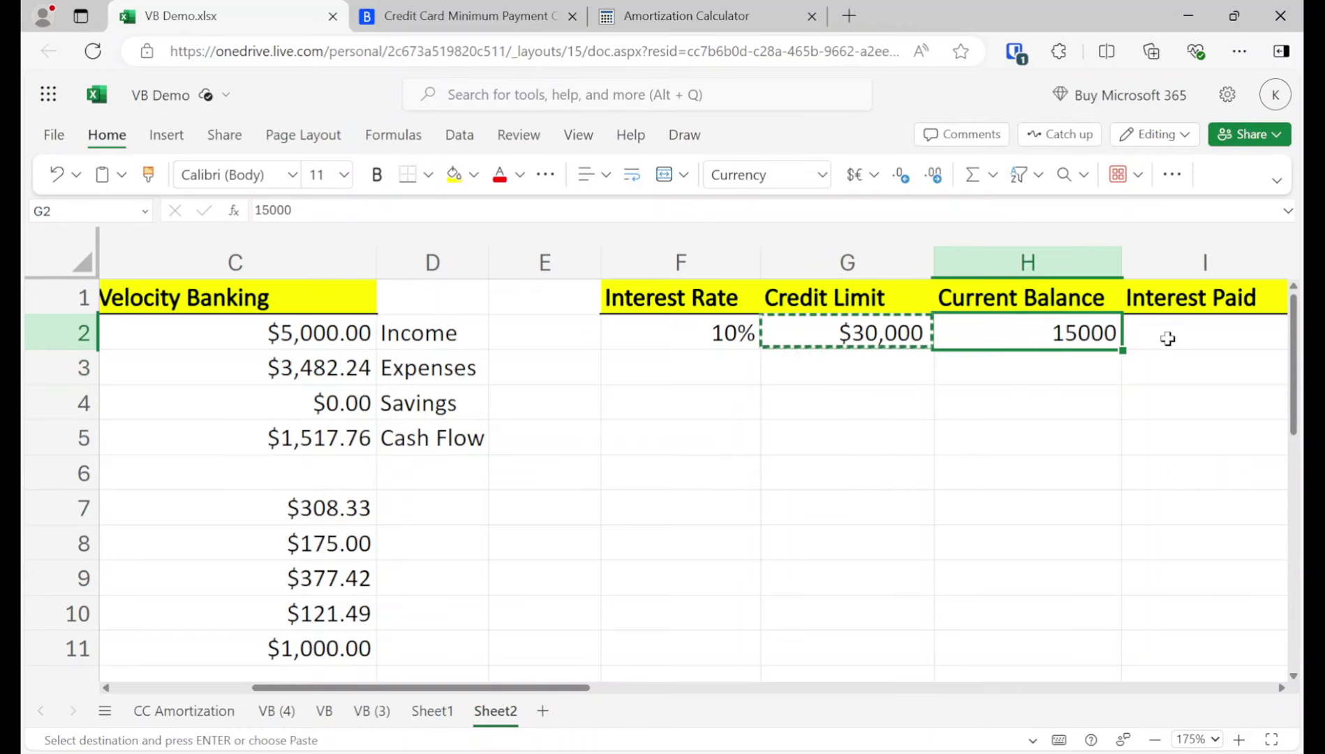
{"action": "key", "text": "ctrl+v"}
{"action": "key", "text": "Return"}
{"action": "key", "text": "Up"}
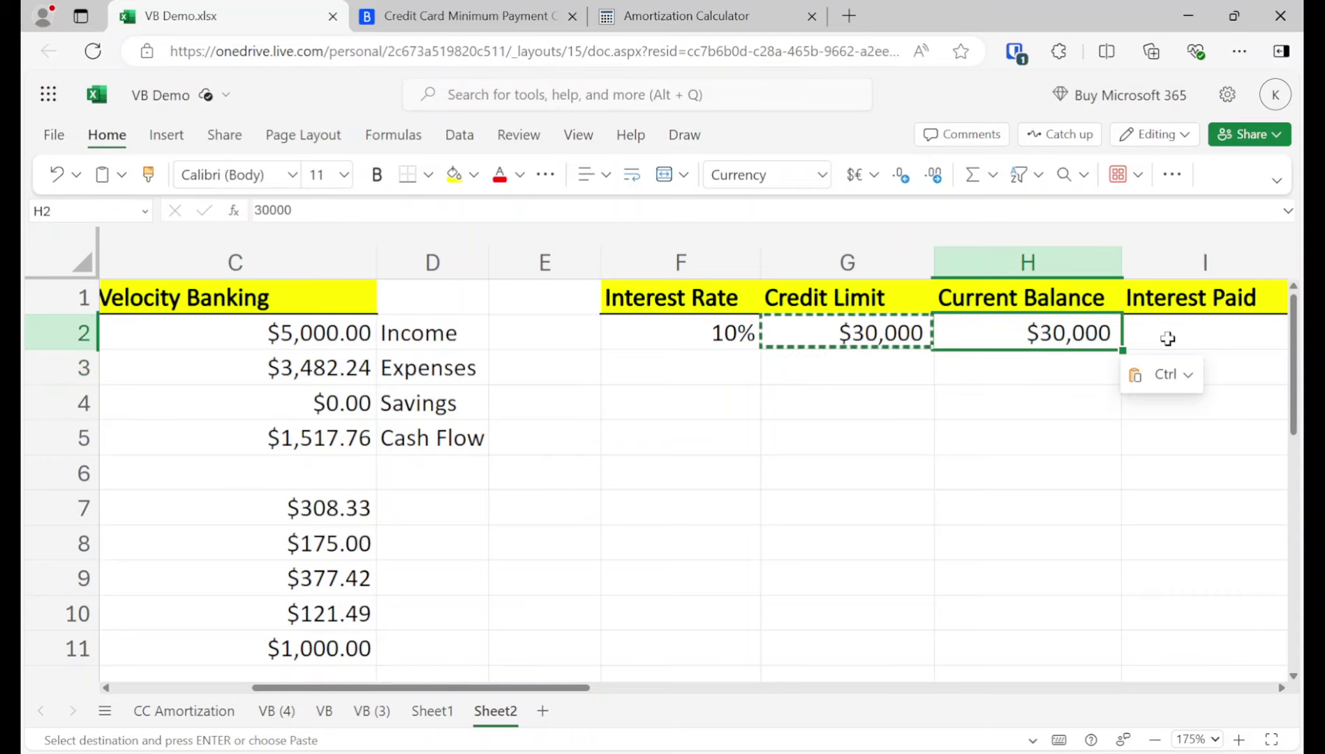
{"action": "type", "text": "15000"}
{"action": "key", "text": "Return"}
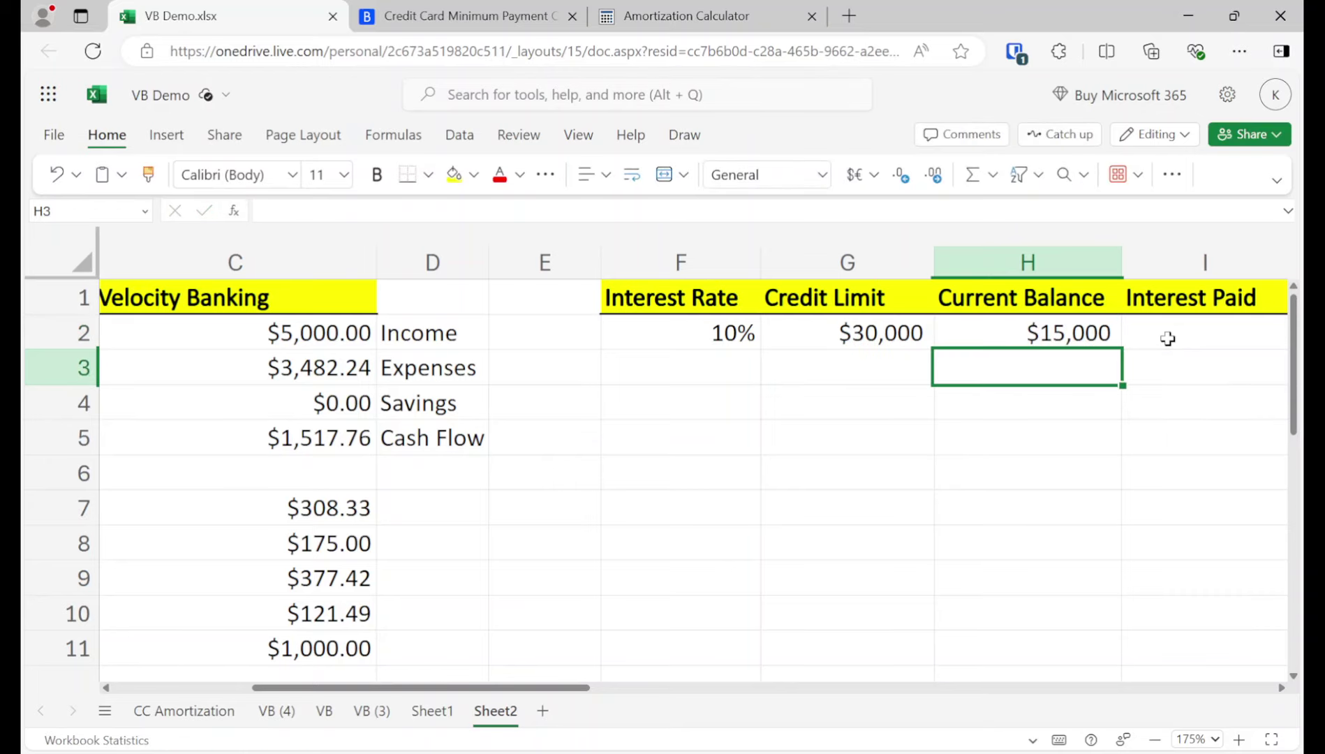
Review the Month, Interest Paid, Current Balance and expense cells in rows 2 and 3.
{"action": "key", "text": "Right"}
{"action": "key", "text": "Right"}
{"action": "key", "text": "Up"}
{"action": "key", "text": "Left"}
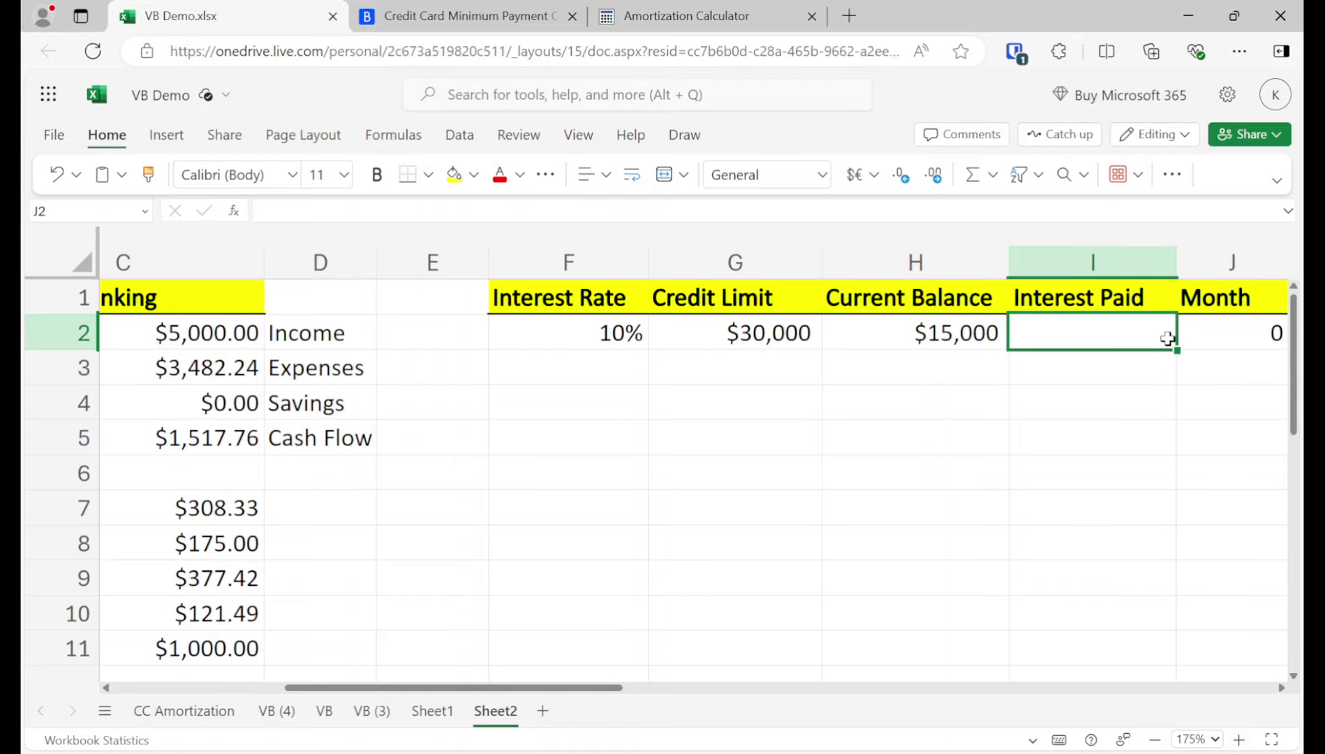
{"action": "key", "text": "Left"}
{"action": "key", "text": "Down"}
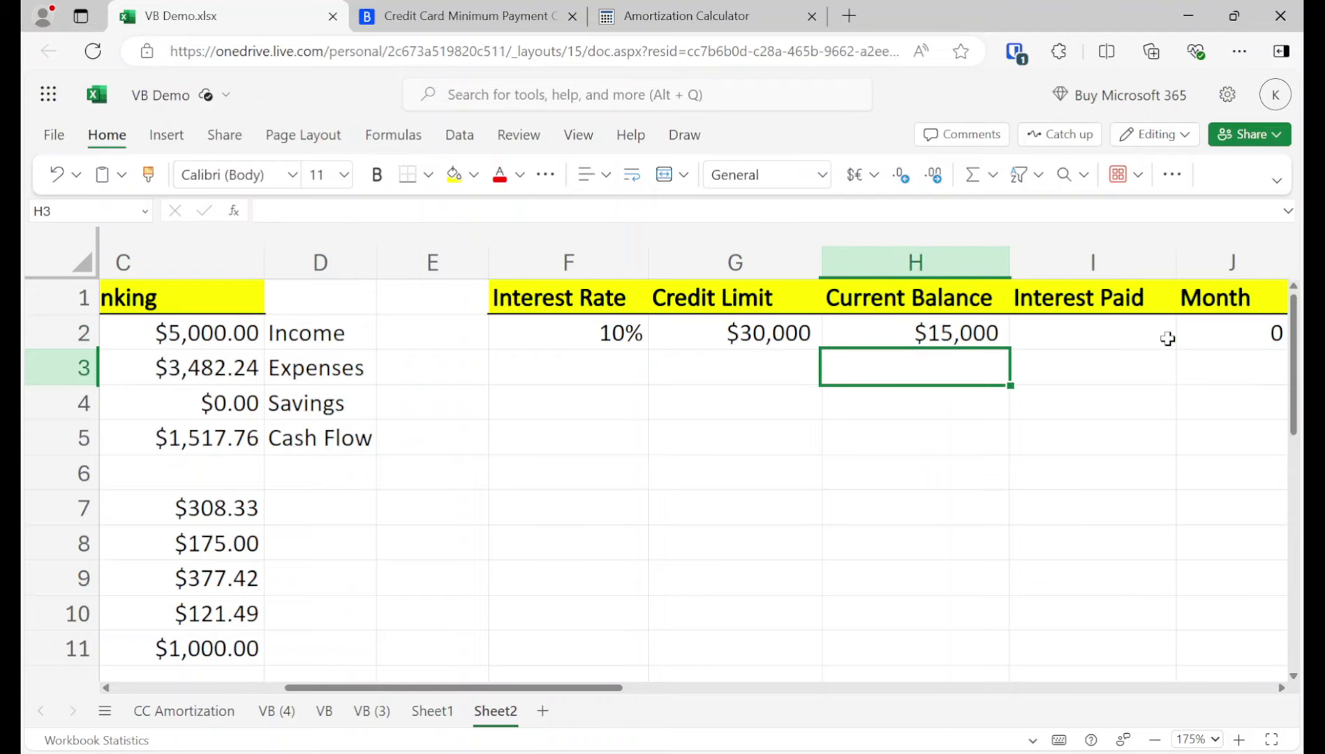
{"action": "key", "text": "Left"}
{"action": "key", "text": "Left"}
{"action": "key", "text": "Left"}
{"action": "key", "text": "Left"}
{"action": "key", "text": "Left"}
{"action": "key", "text": "Up"}
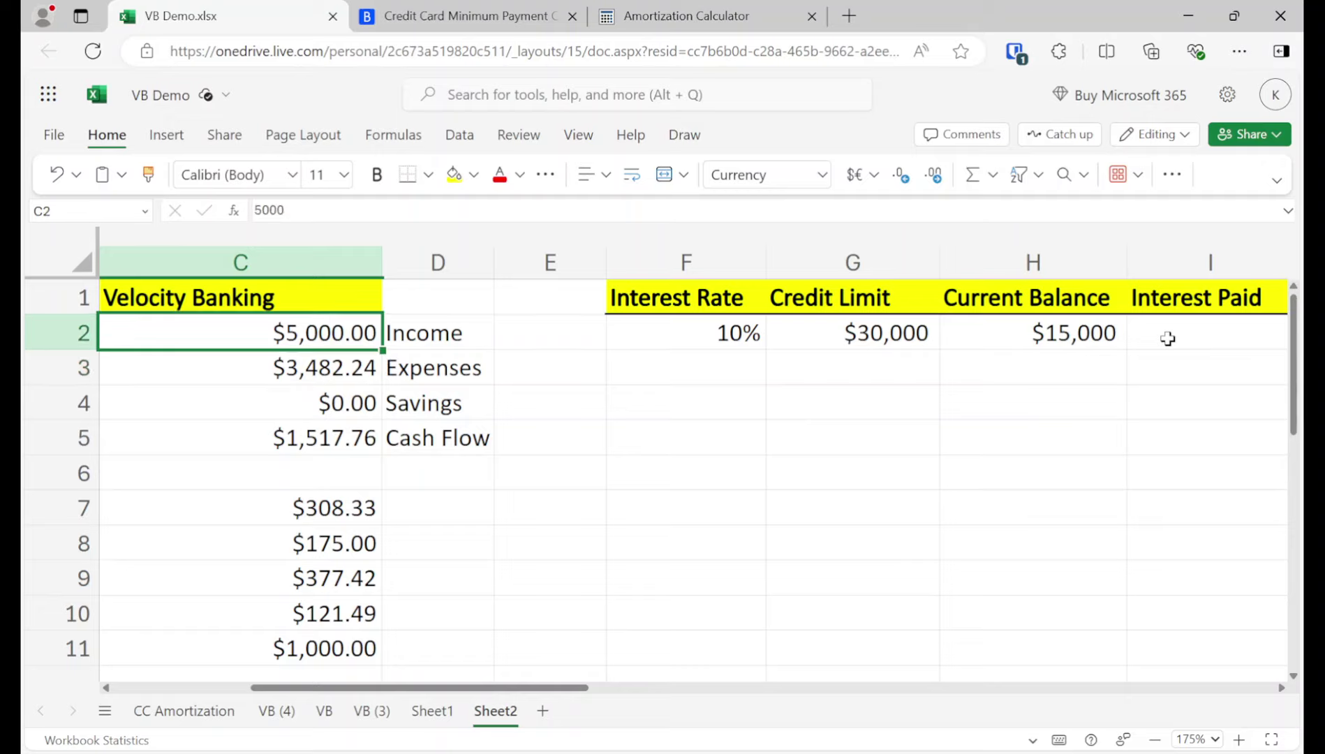
{"action": "key", "text": "Right"}
{"action": "key", "text": "Right"}
{"action": "key", "text": "Right"}
{"action": "key", "text": "Right"}
{"action": "key", "text": "Right"}
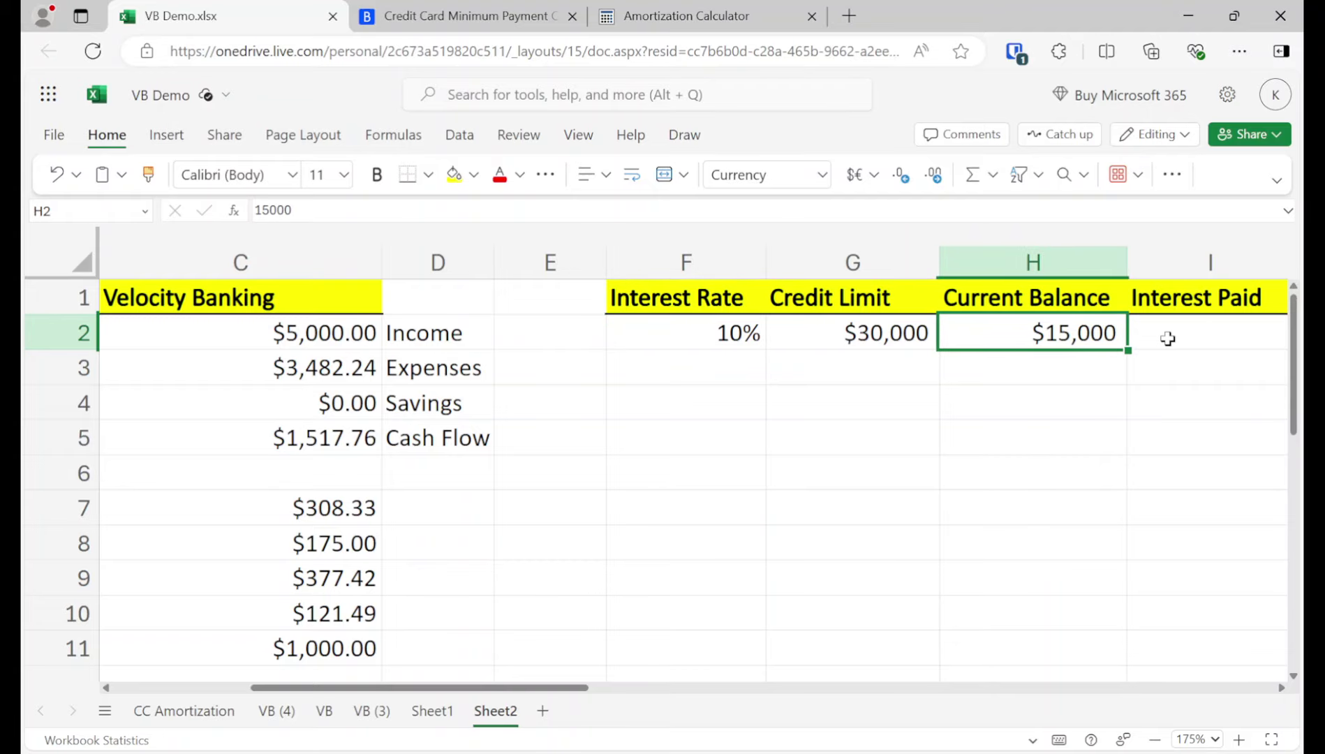
{"action": "key", "text": "Down"}
{"action": "key", "text": "Left"}
{"action": "key", "text": "Left"}
{"action": "key", "text": "Left"}
{"action": "key", "text": "Left"}
{"action": "key", "text": "Left"}
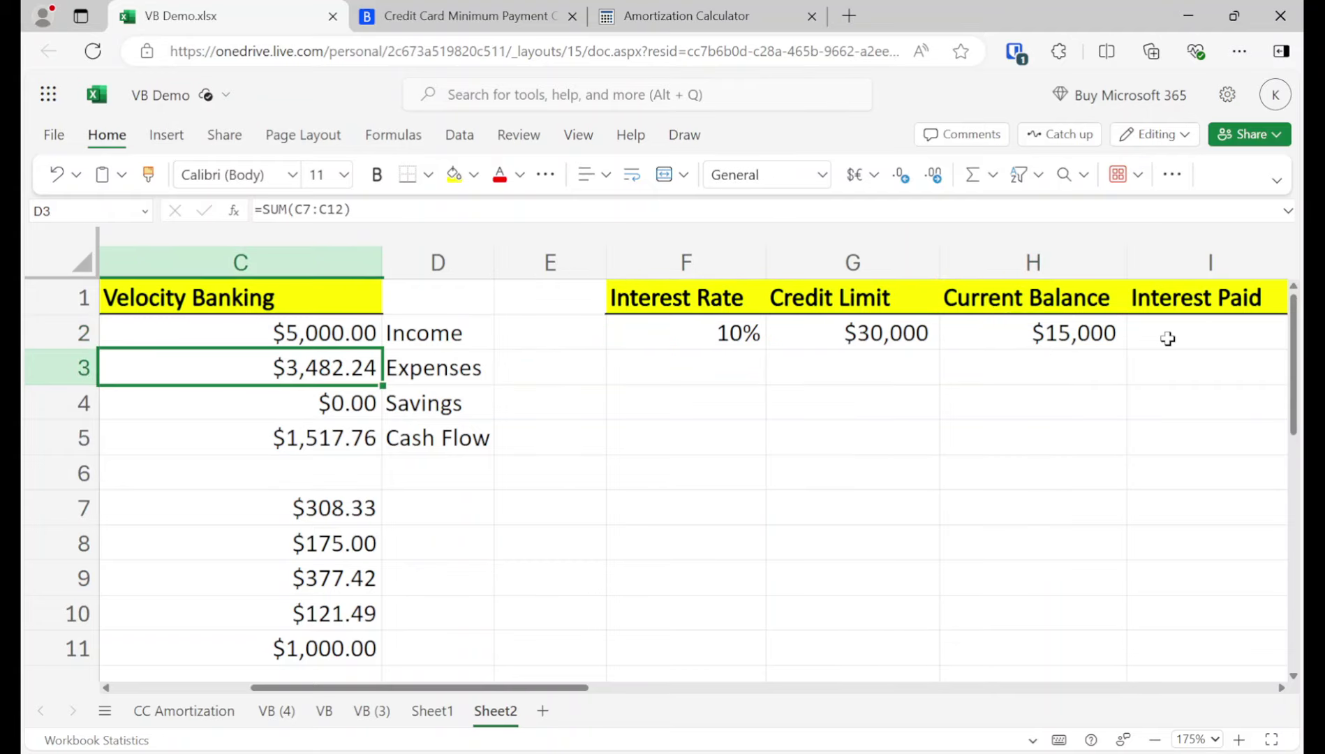
{"action": "key", "text": "Right"}
{"action": "key", "text": "Right"}
{"action": "key", "text": "Right"}
{"action": "key", "text": "Right"}
{"action": "key", "text": "Right"}
{"action": "key", "text": "Up"}
{"action": "key", "text": "Down"}
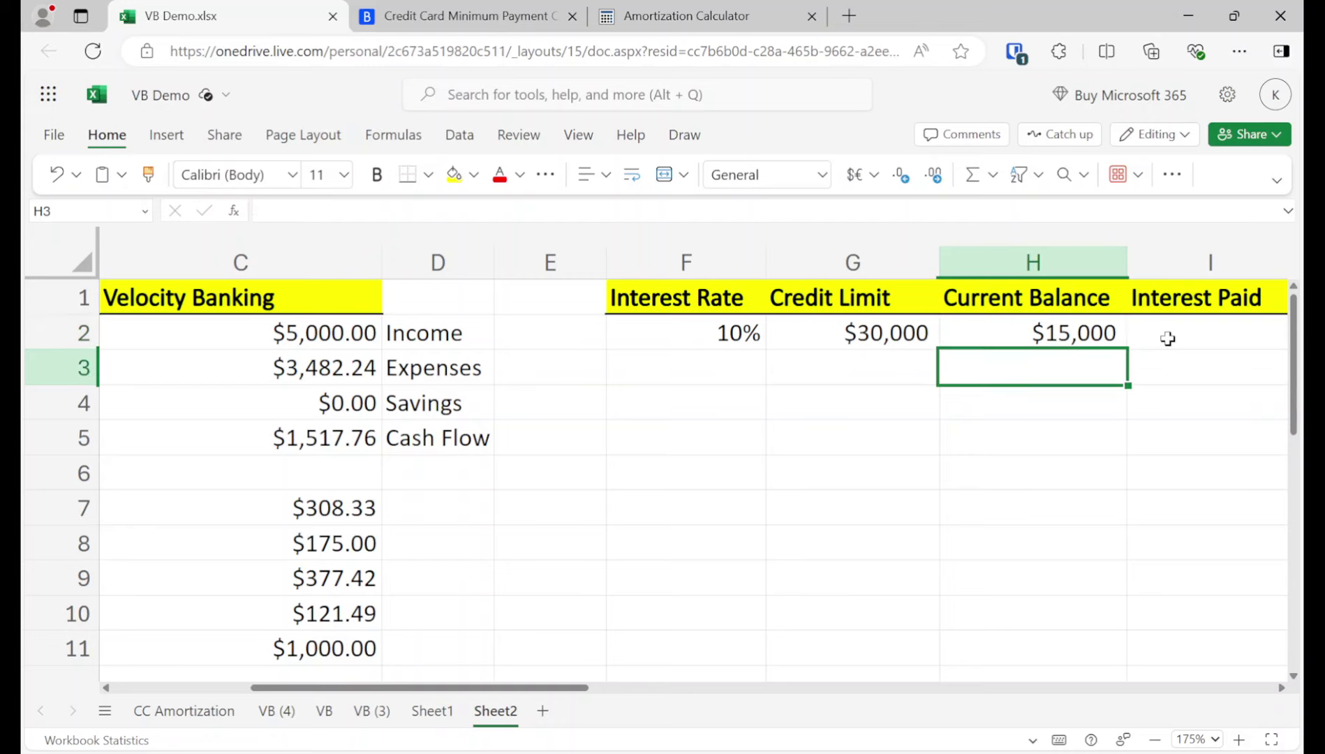
{"action": "key", "text": "Down"}
{"action": "key", "text": "Down"}
{"action": "key", "text": "Down"}
{"action": "key", "text": "Down"}
{"action": "key", "text": "Left"}
{"action": "key", "text": "Left"}
{"action": "key", "text": "Left"}
{"action": "key", "text": "Left"}
{"action": "key", "text": "Left"}
{"action": "key", "text": "Left"}
{"action": "key", "text": "Left"}
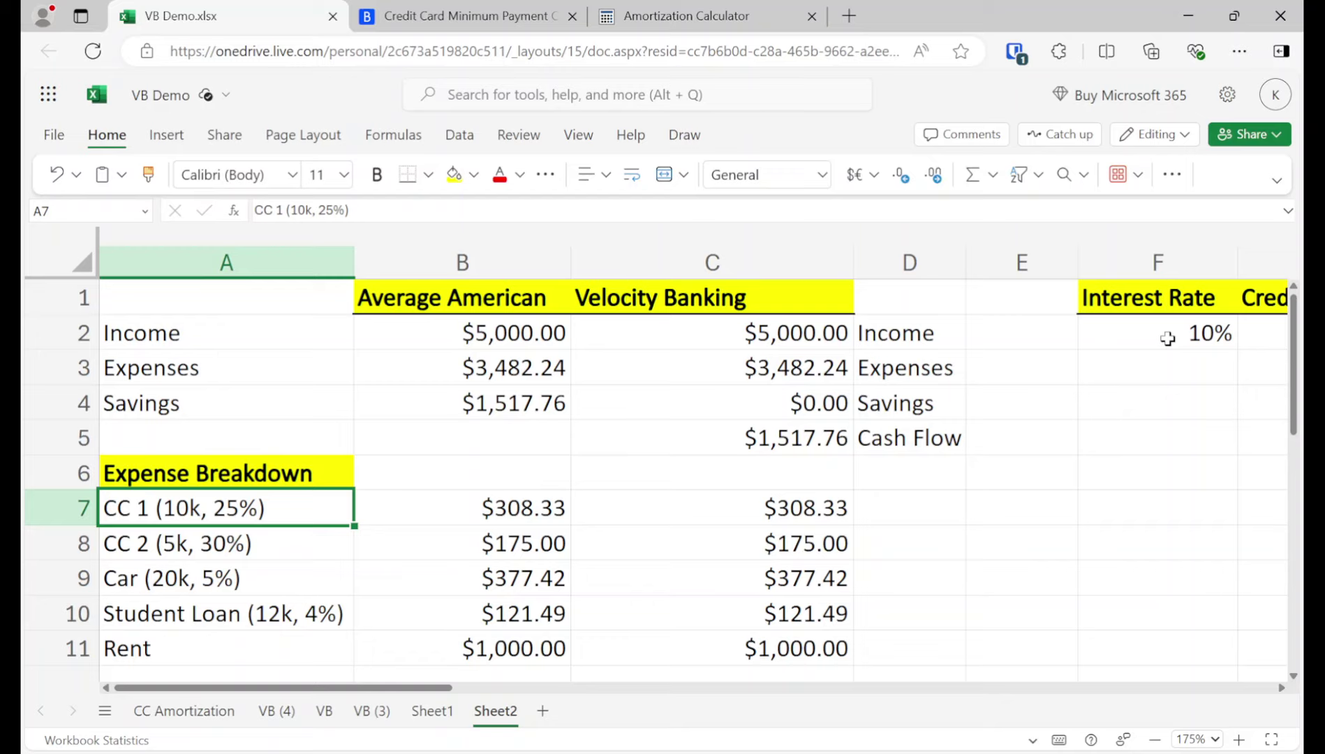
Set the CC 1 and CC 2 payments under Velocity Banking to 0.
{"action": "key", "text": "shift+Down"}
{"action": "key", "text": "Right"}
{"action": "key", "text": "Right"}
{"action": "key", "text": "Right"}
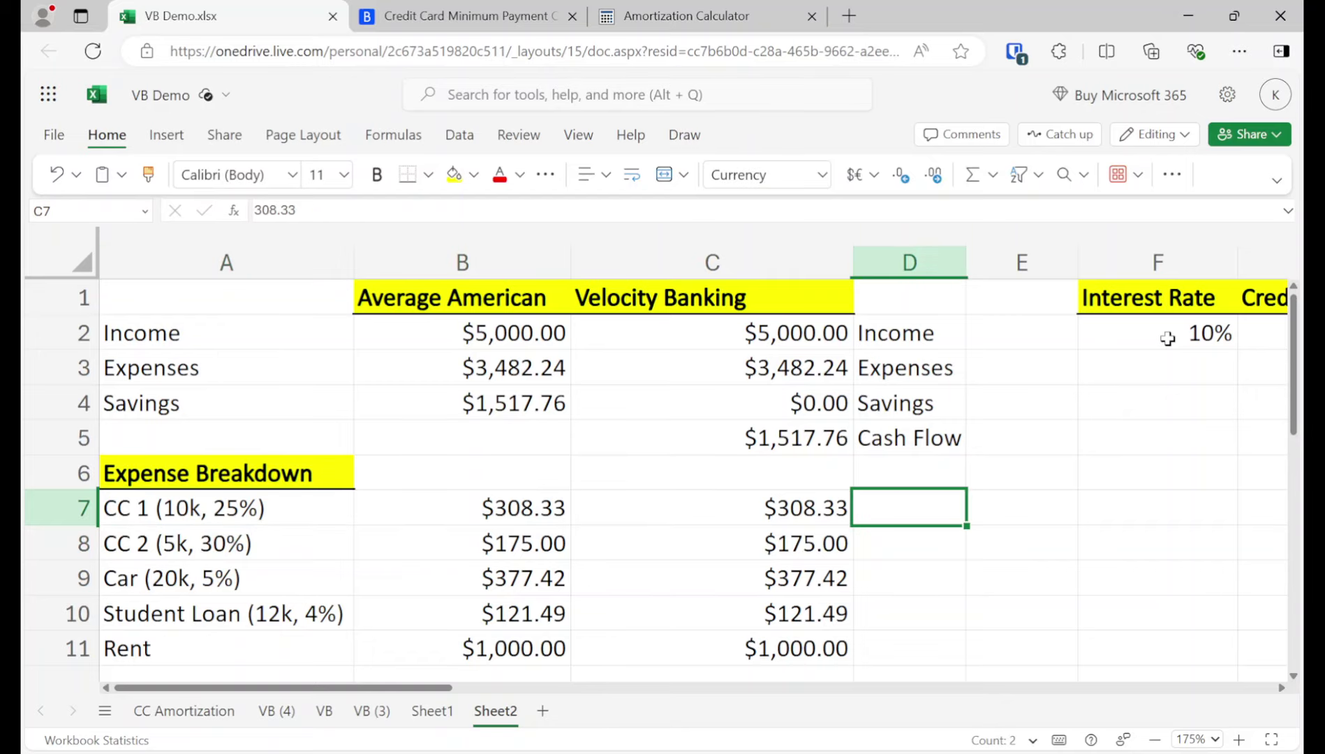
{"action": "key", "text": "Left"}
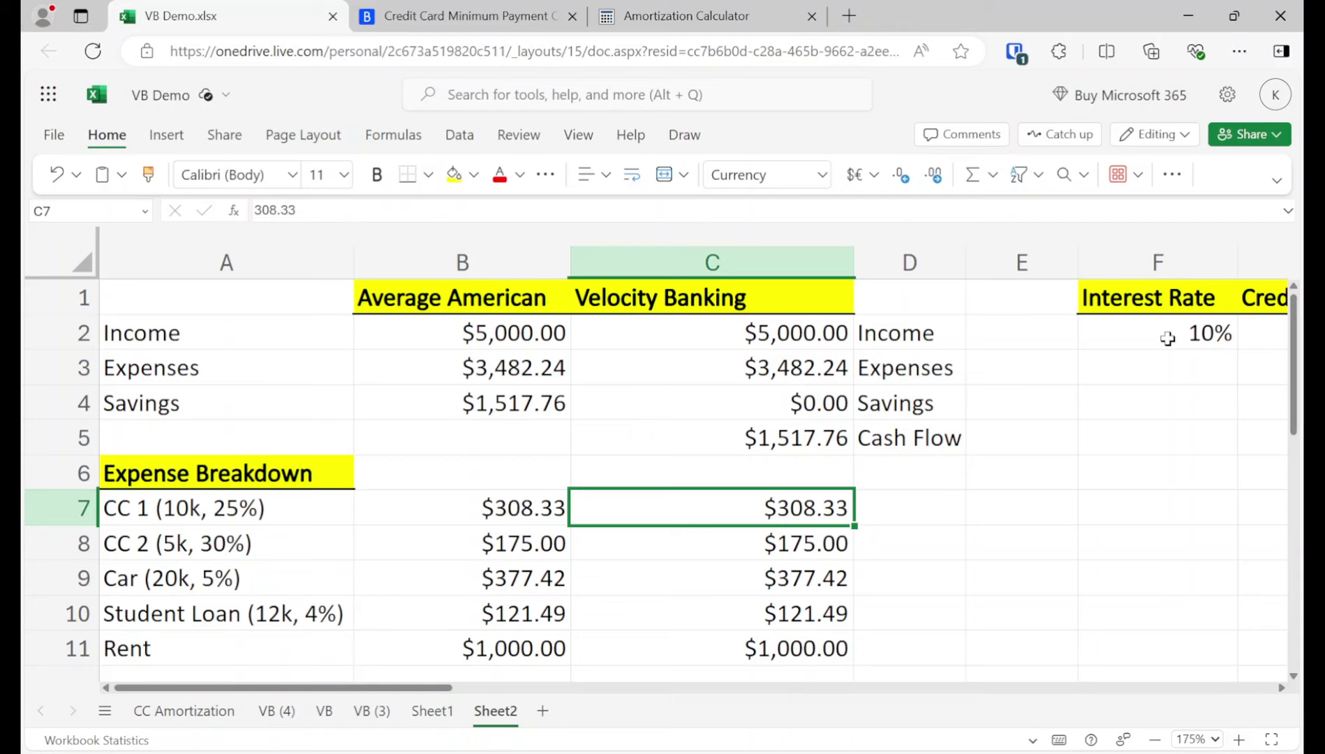
{"action": "type", "text": "0"}
{"action": "key", "text": "Return"}
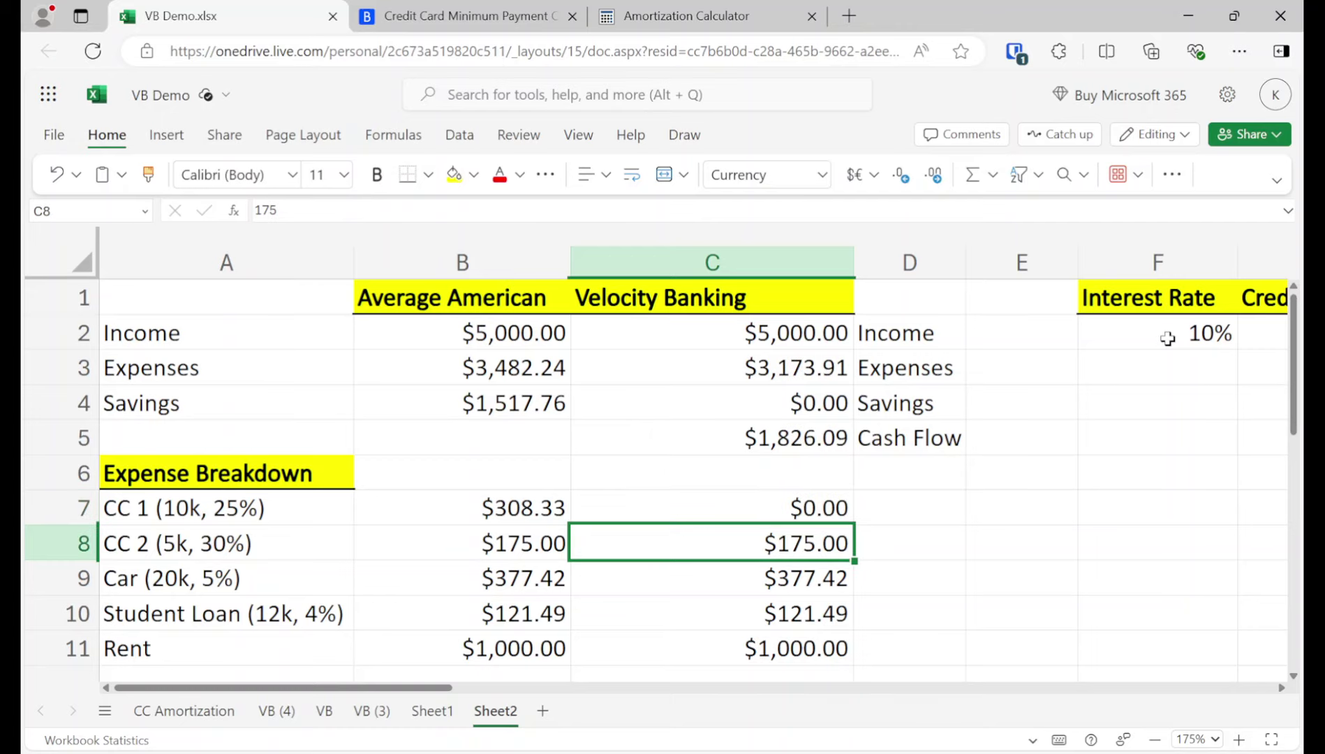
{"action": "type", "text": "0"}
{"action": "key", "text": "Return"}
Check the savings formula and the Velocity Banking cash flow of $2,001.09.
{"action": "key", "text": "Up"}
{"action": "key", "text": "Up"}
{"action": "key", "text": "Up"}
{"action": "key", "text": "Left"}
{"action": "key", "text": "Up"}
{"action": "key", "text": "Up"}
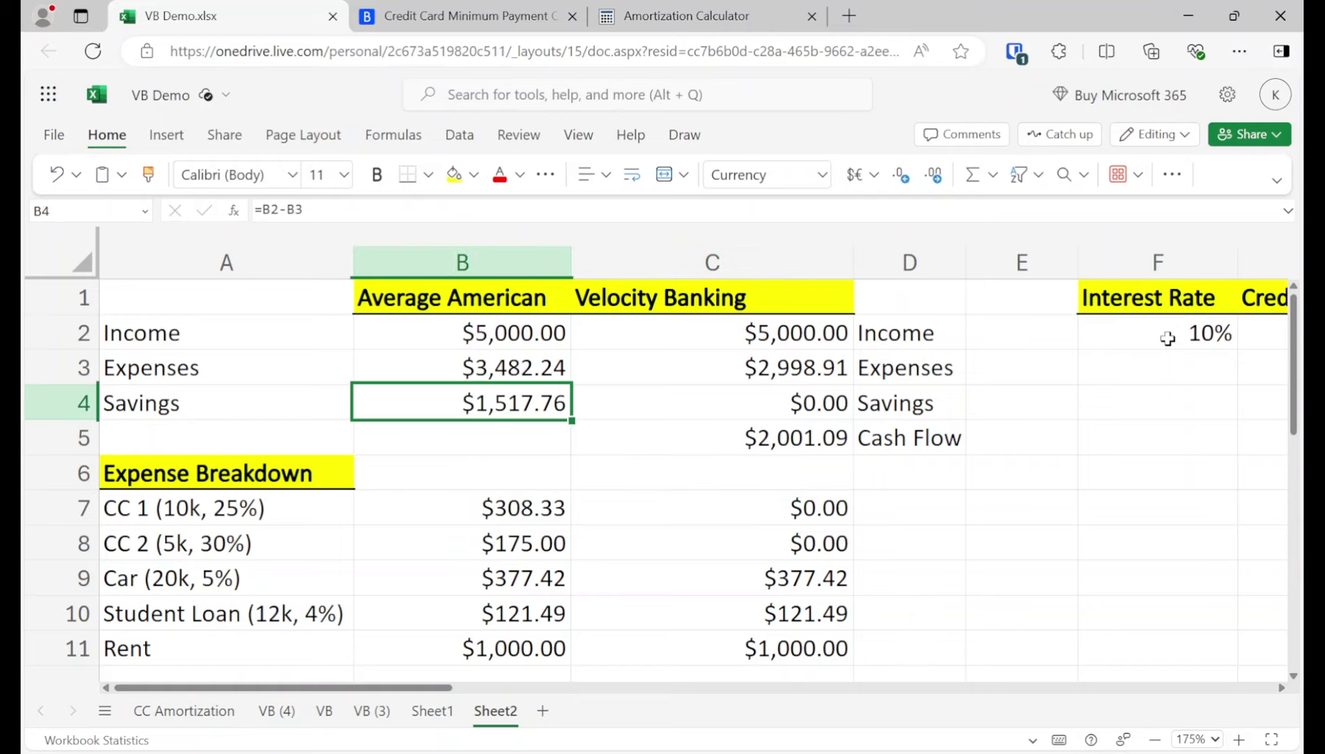
{"action": "key", "text": "Down"}
{"action": "key", "text": "Right"}
{"action": "key", "text": "Right"}
{"action": "key", "text": "Left"}
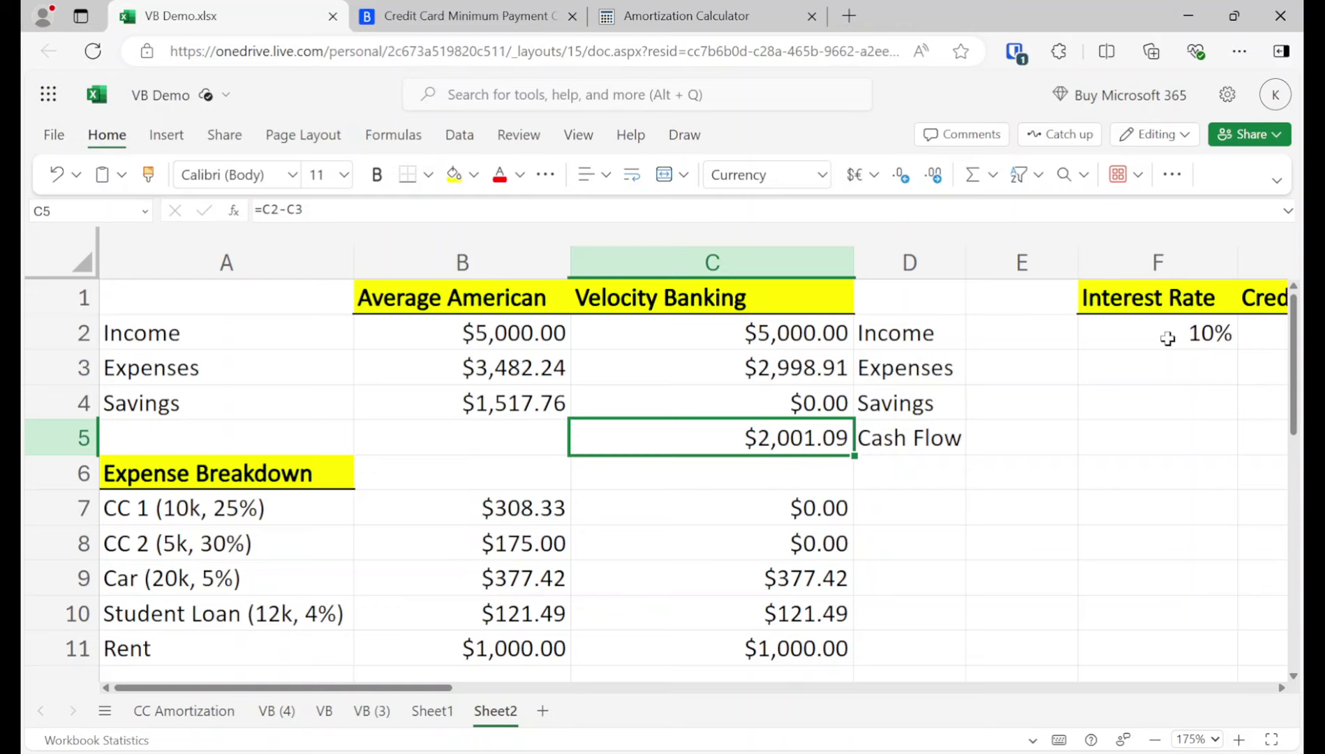
{"action": "key", "text": "Right"}
{"action": "key", "text": "Right"}
Enter =J2+1 in J3 so month 1 follows month 0.
{"action": "key", "text": "Right"}
{"action": "key", "text": "Right"}
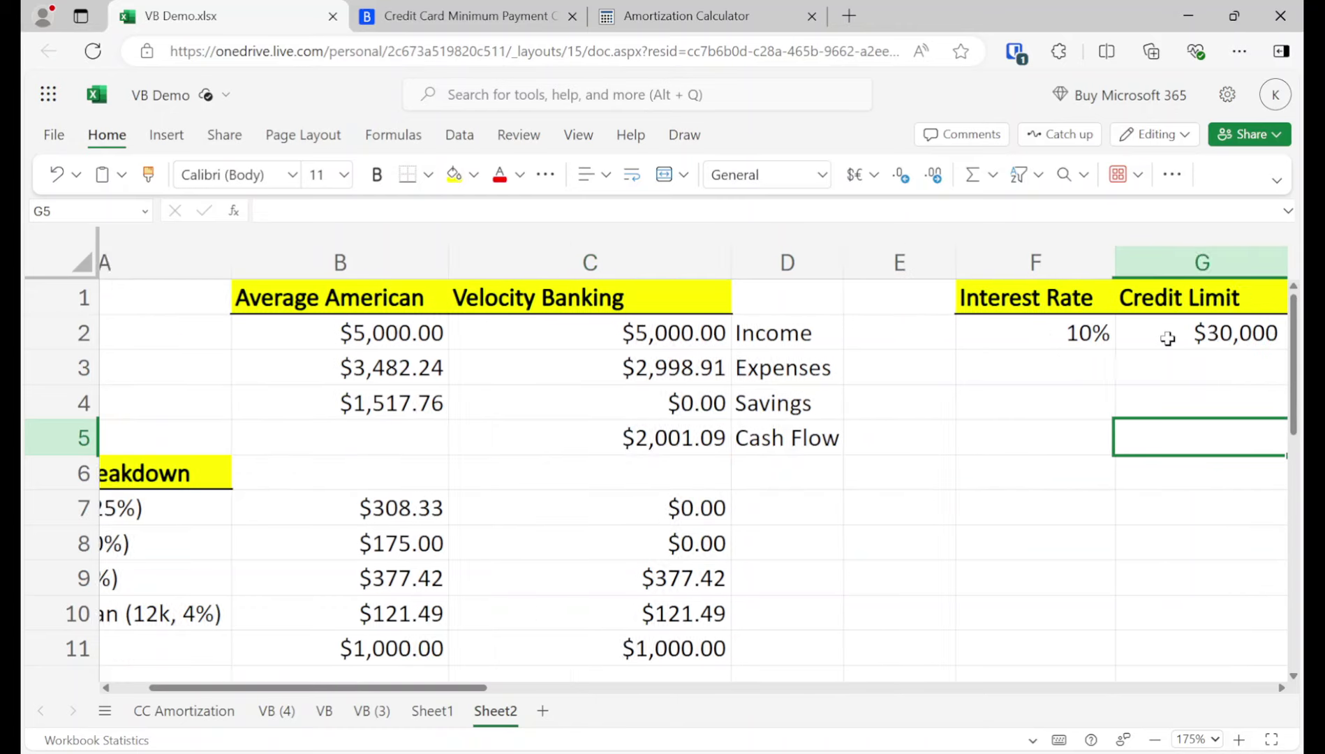
{"action": "key", "text": "Right"}
{"action": "key", "text": "Up"}
{"action": "key", "text": "Up"}
{"action": "key", "text": "Right"}
{"action": "key", "text": "Right"}
{"action": "key", "text": "Up"}
{"action": "key", "text": "Left"}
{"action": "key", "text": "Down"}
{"action": "key", "text": "Right"}
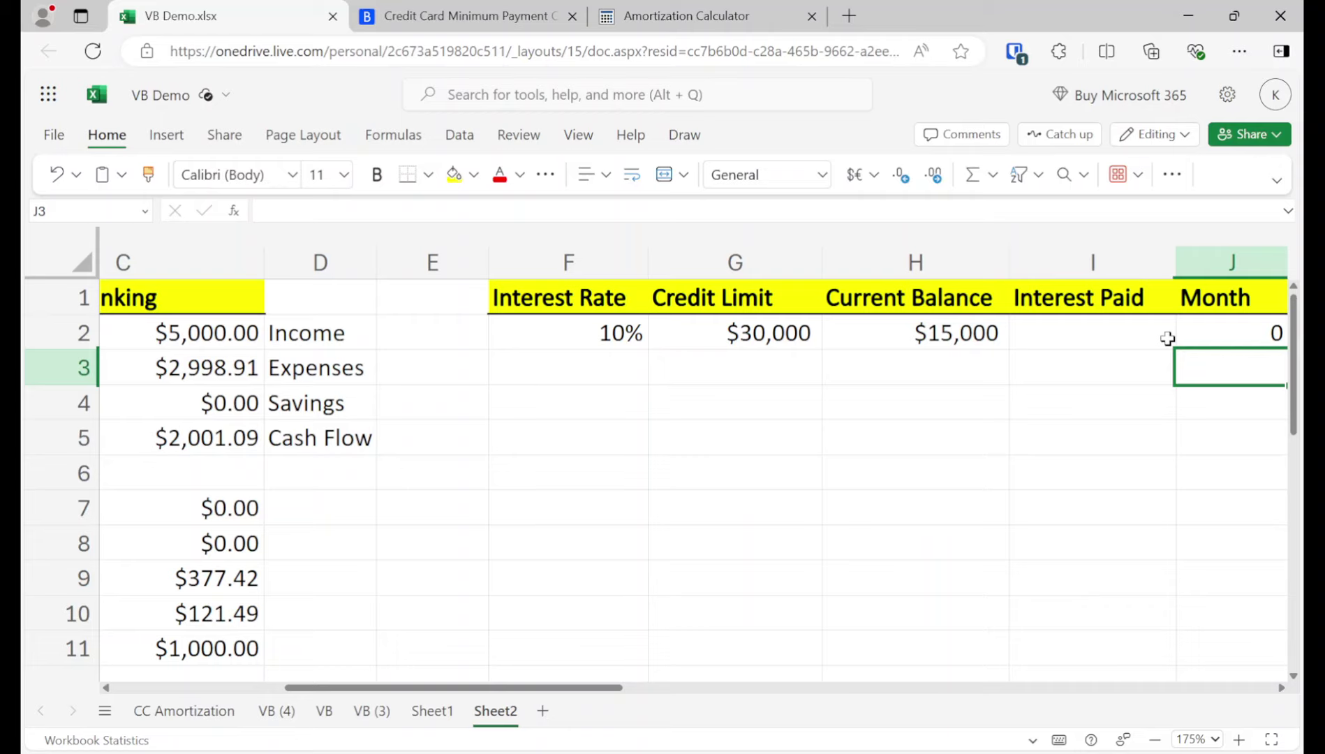
{"action": "type", "text": "=j2+"}
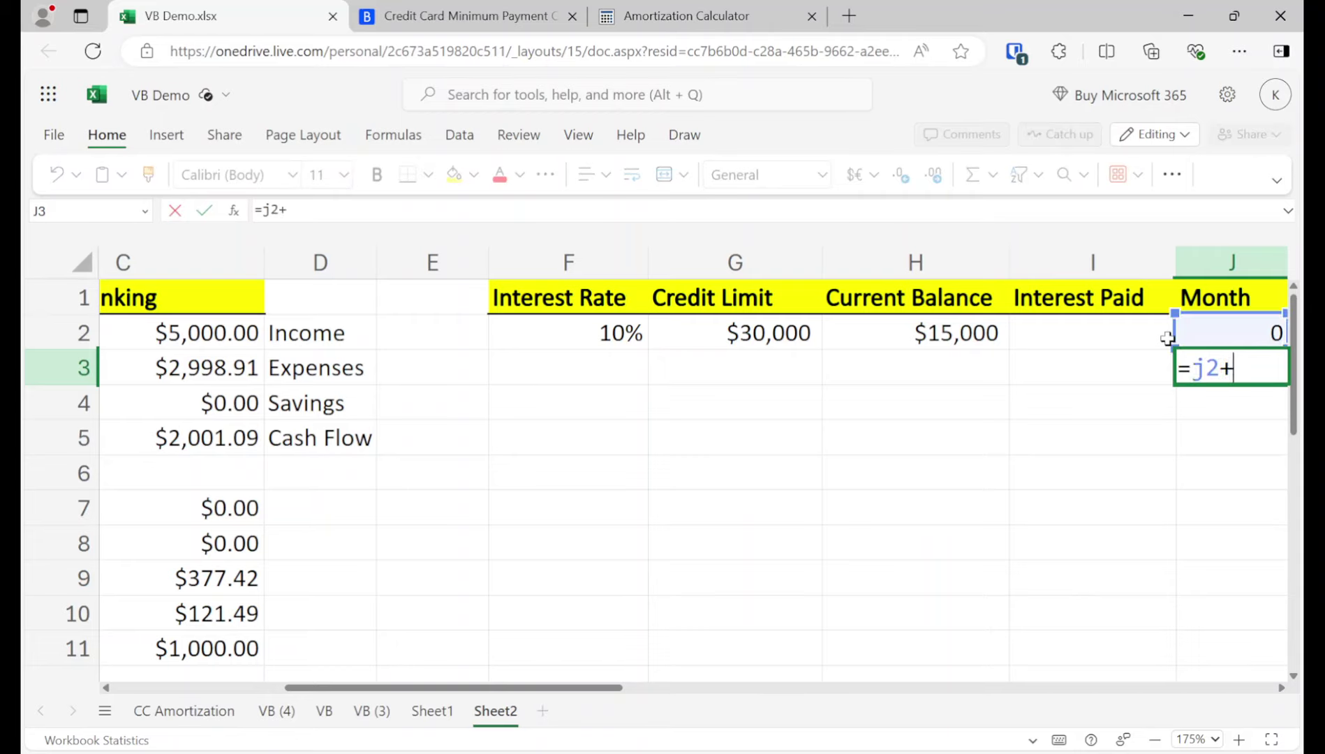
{"action": "type", "text": "1"}
{"action": "key", "text": "Return"}
{"action": "key", "text": "Up"}
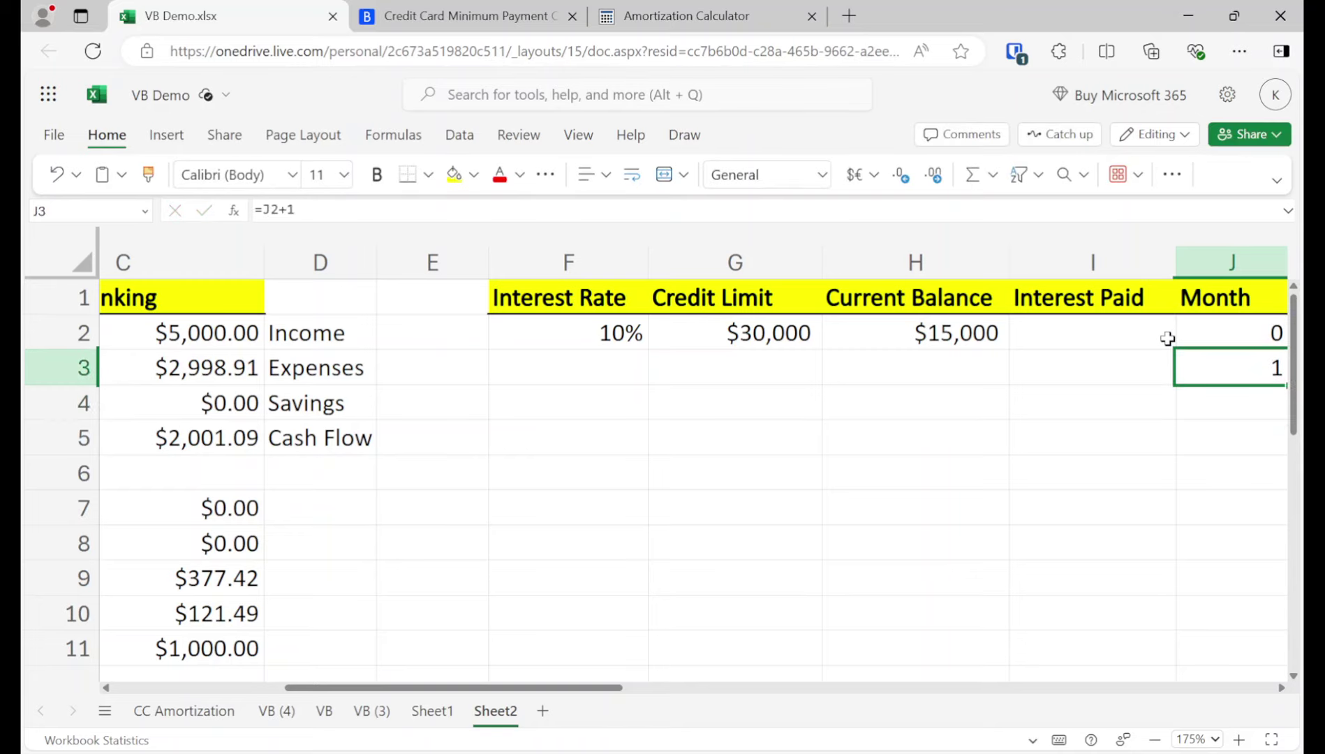
{"action": "key", "text": "Left"}
{"action": "key", "text": "Left"}
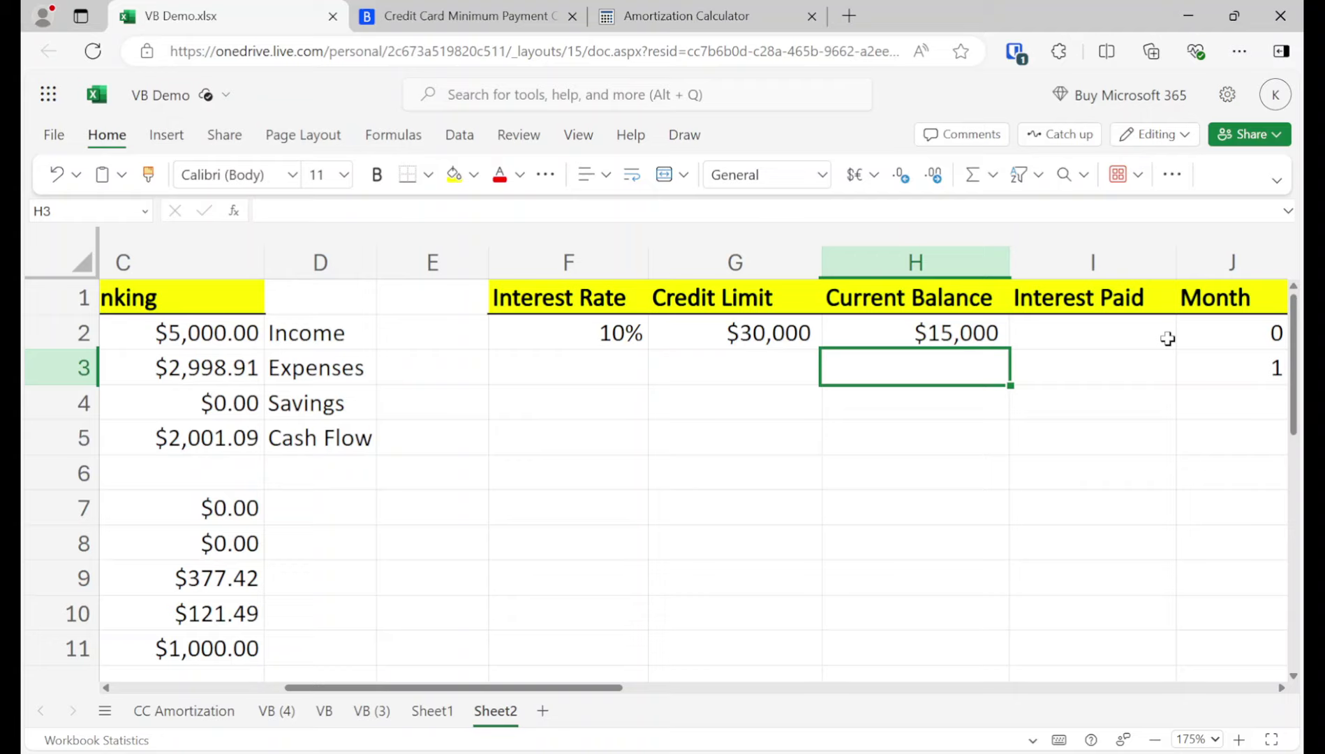
Enter =H2+I2-2001.09 in H3, giving a month 1 balance of $12,998.91.
{"action": "type", "text": "=h2"}
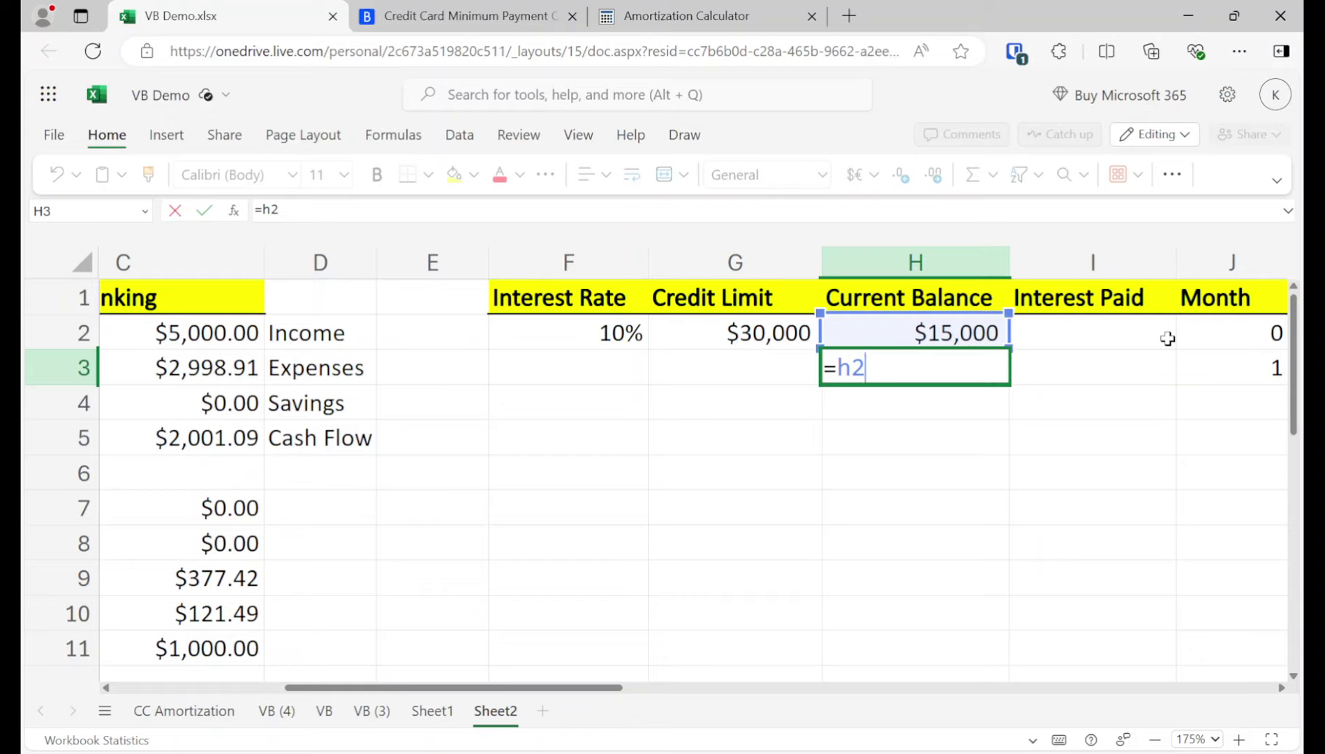
{"action": "type", "text": "+i2"}
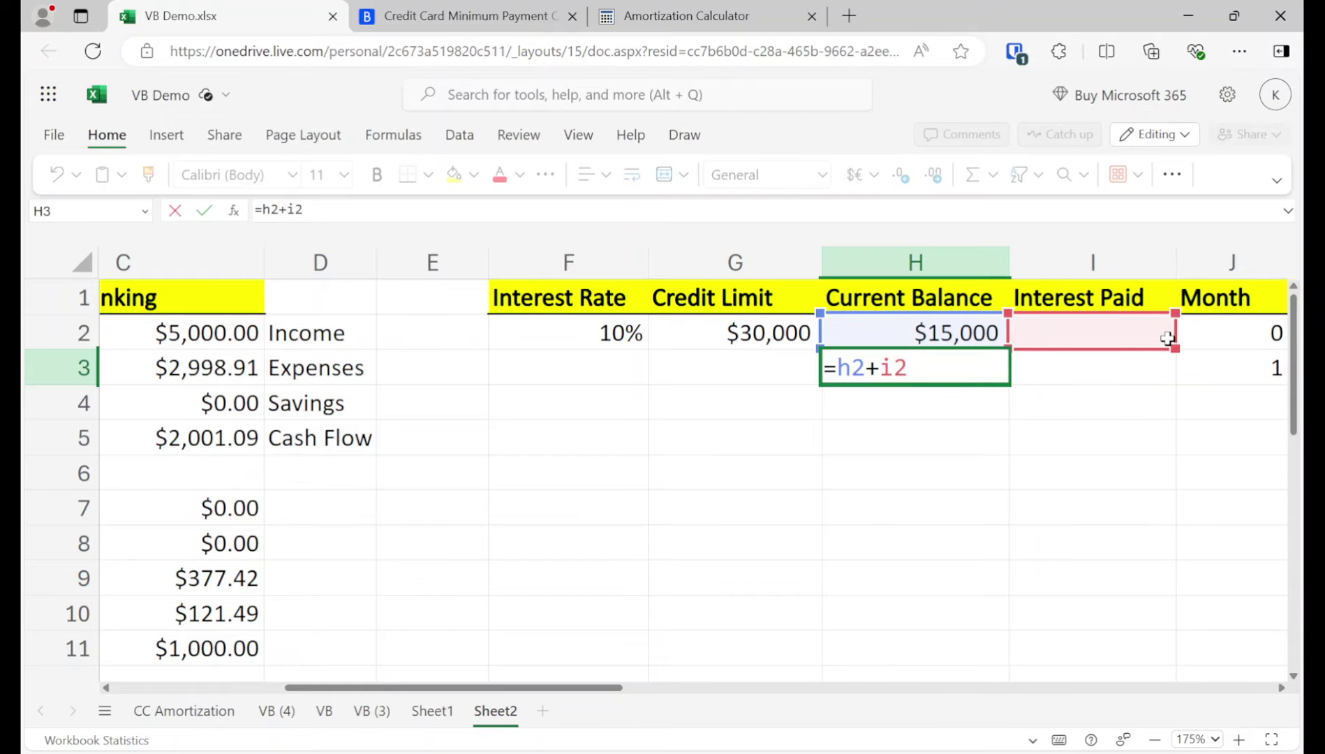
{"action": "type", "text": "-"}
{"action": "type", "text": "2,001.09"}
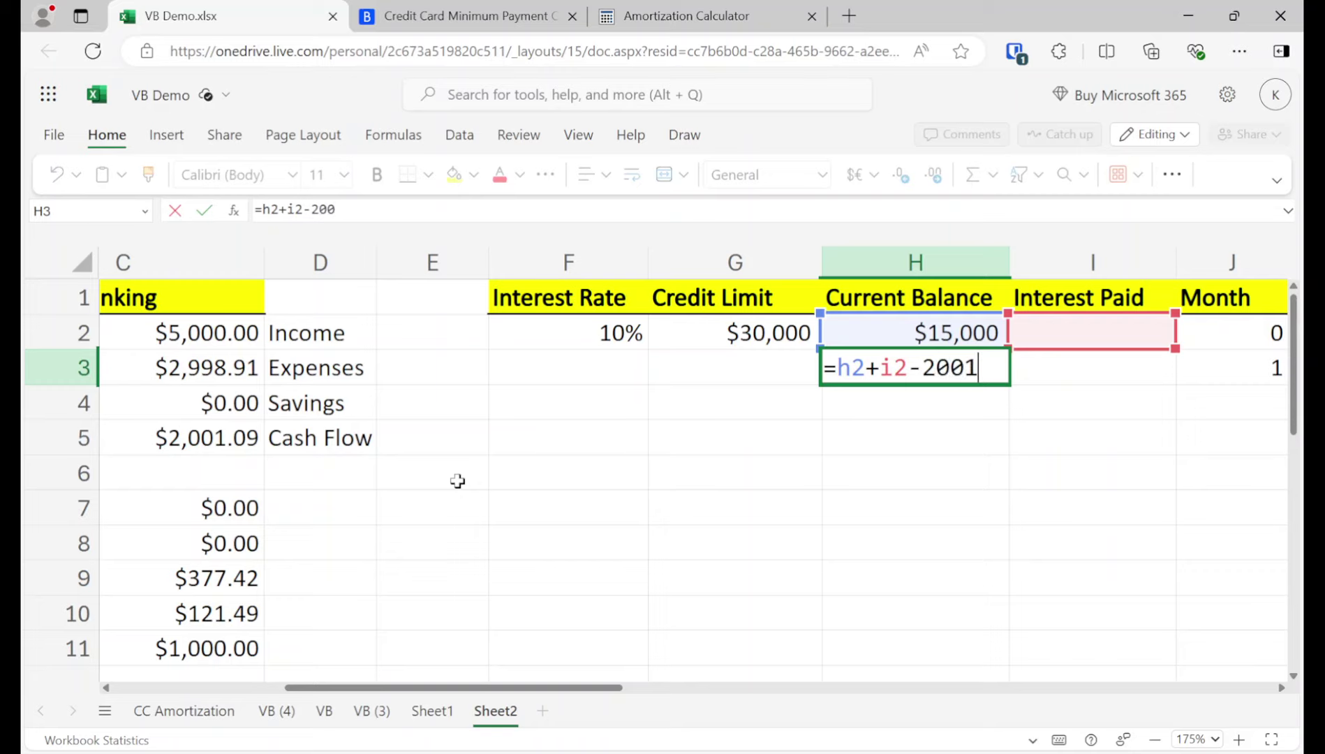
{"action": "key", "text": "Return"}
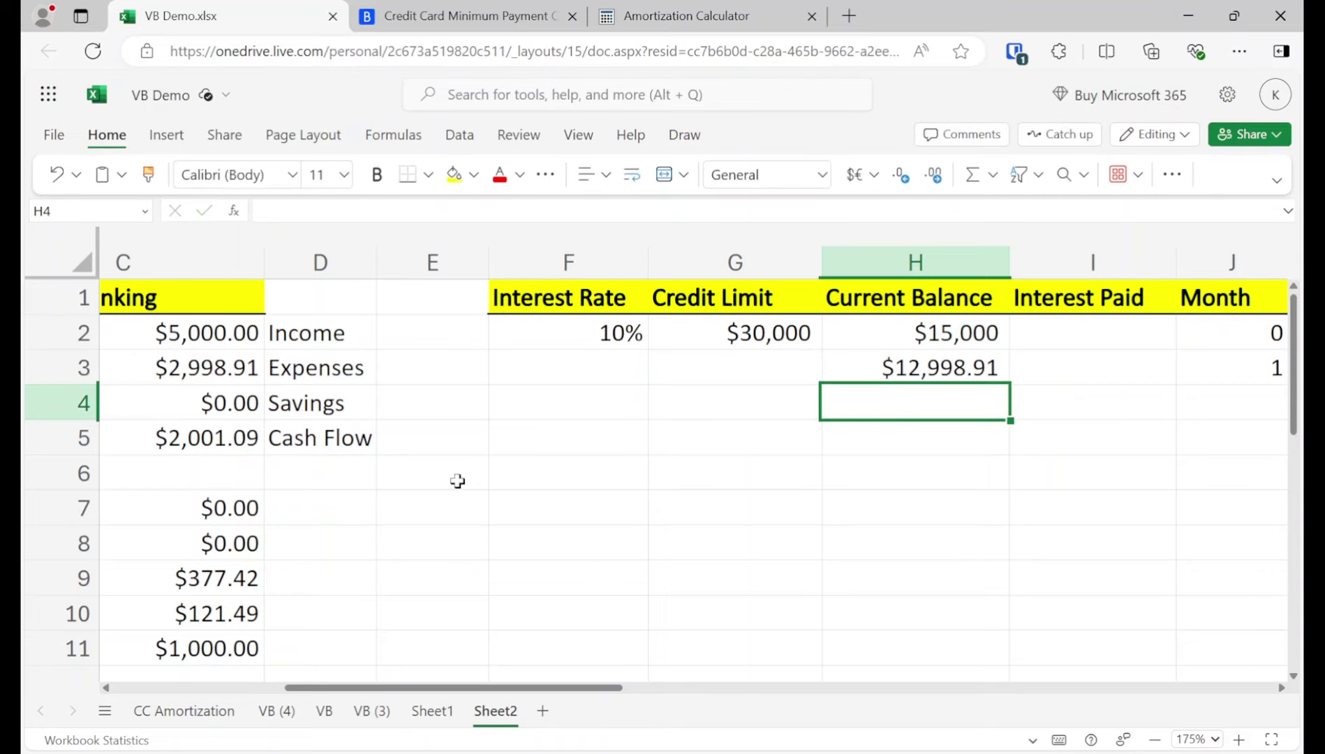
{"action": "key", "text": "Up"}
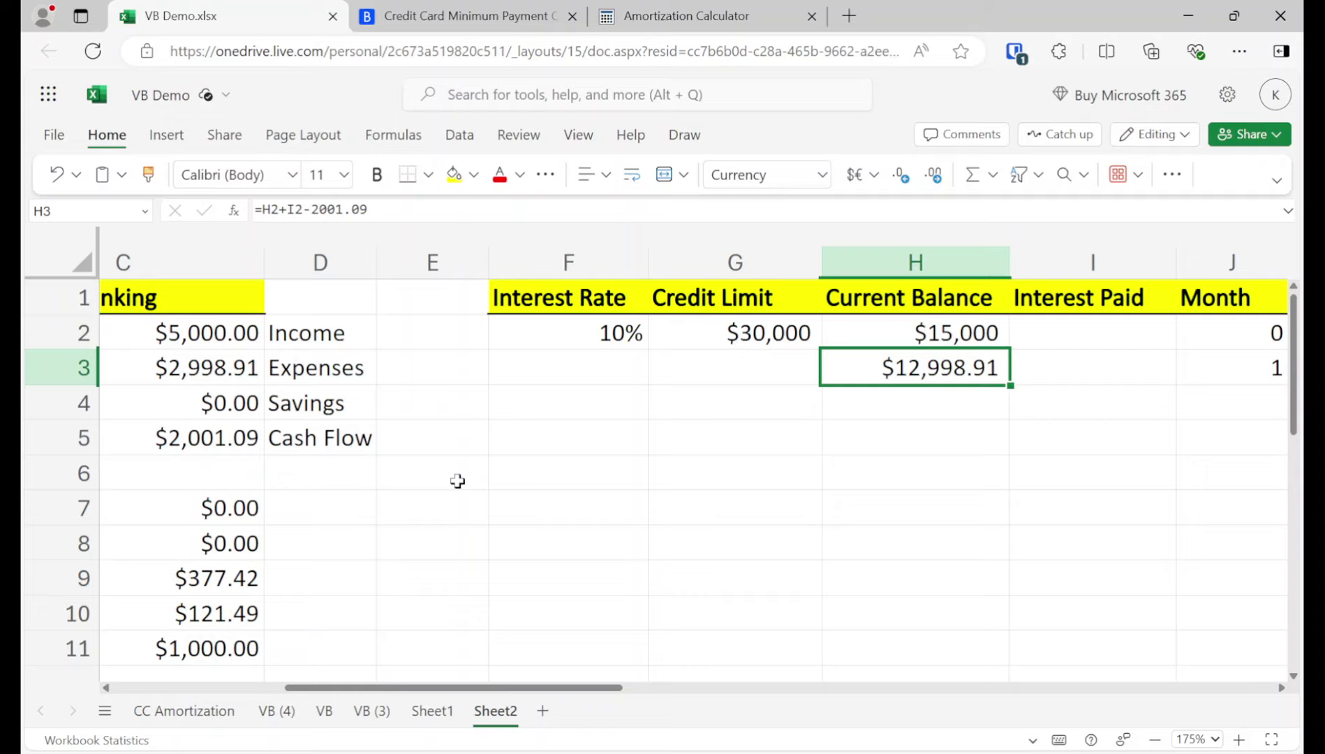
{"action": "key", "text": "Right"}
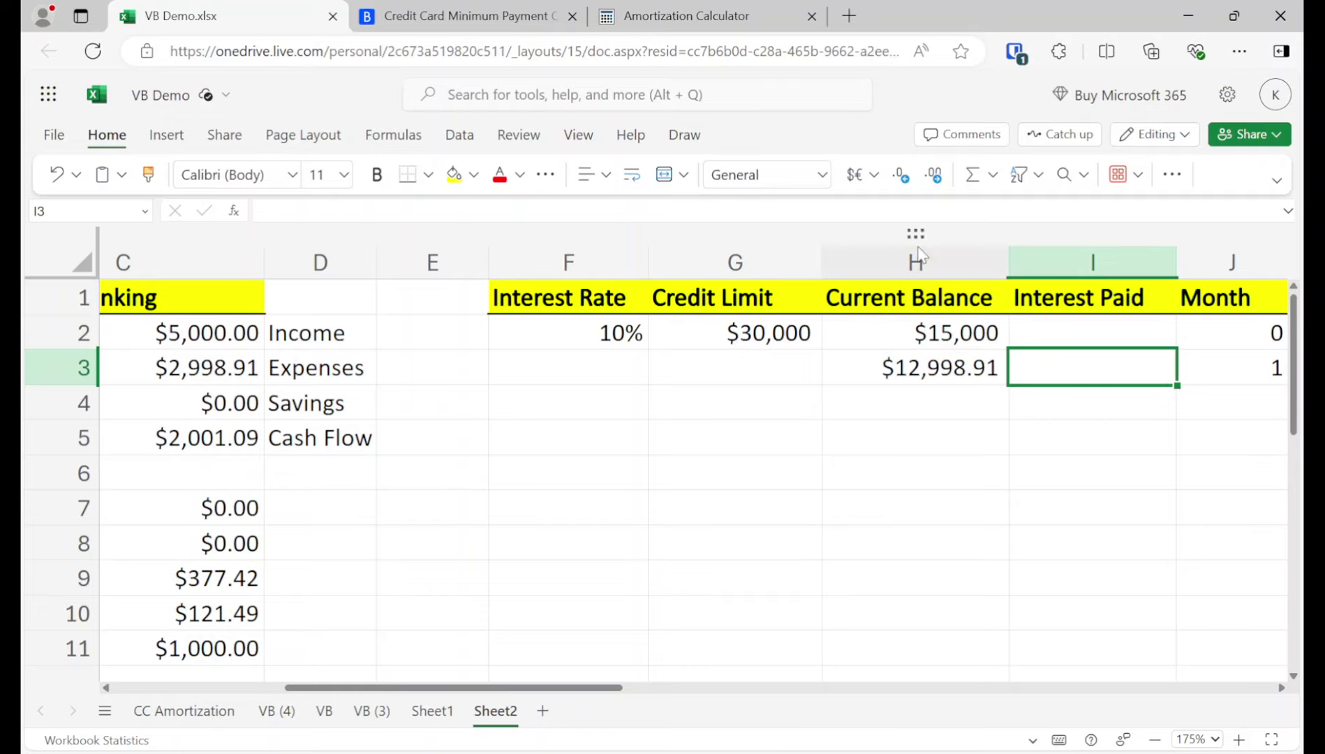
Build =AVERAGE(H3,H2)*0.1/12 in I3 for $116.66 month 1 interest.
{"action": "left_click", "coordinate": [992, 175]}
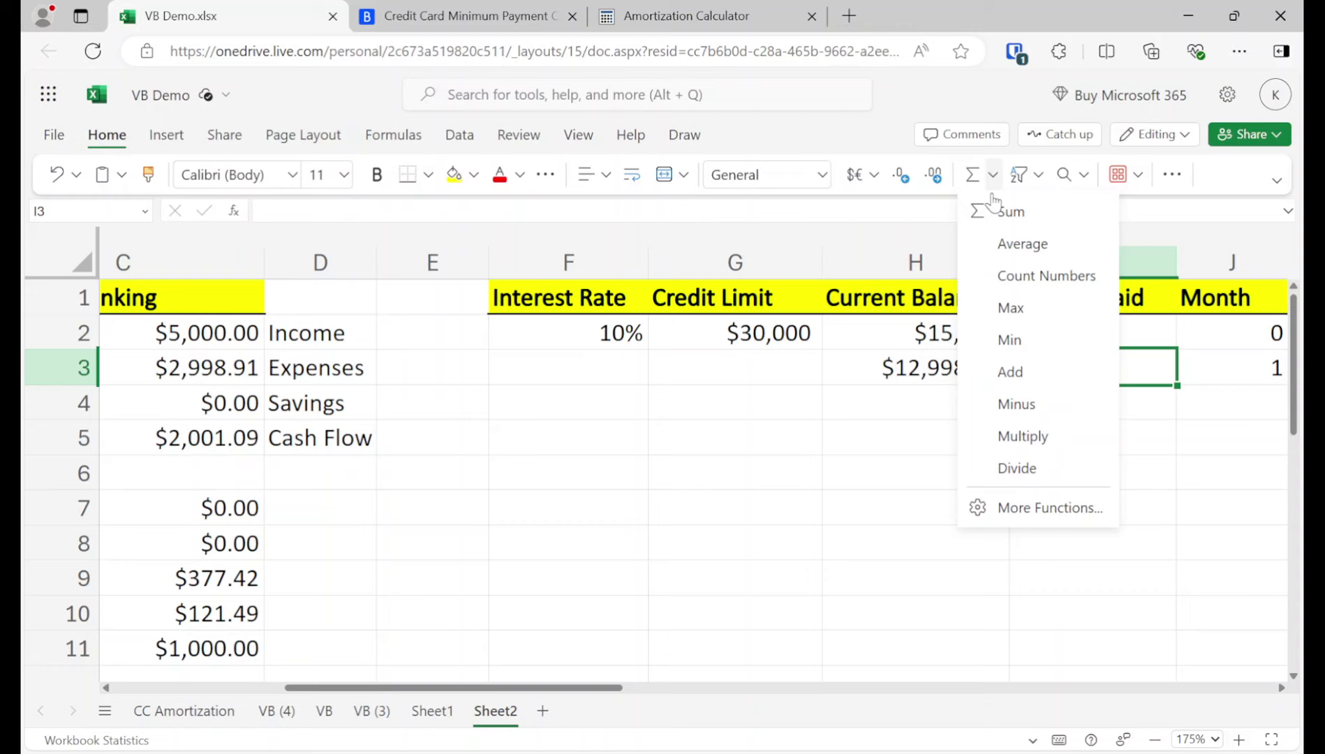
{"action": "left_click", "coordinate": [1020, 243]}
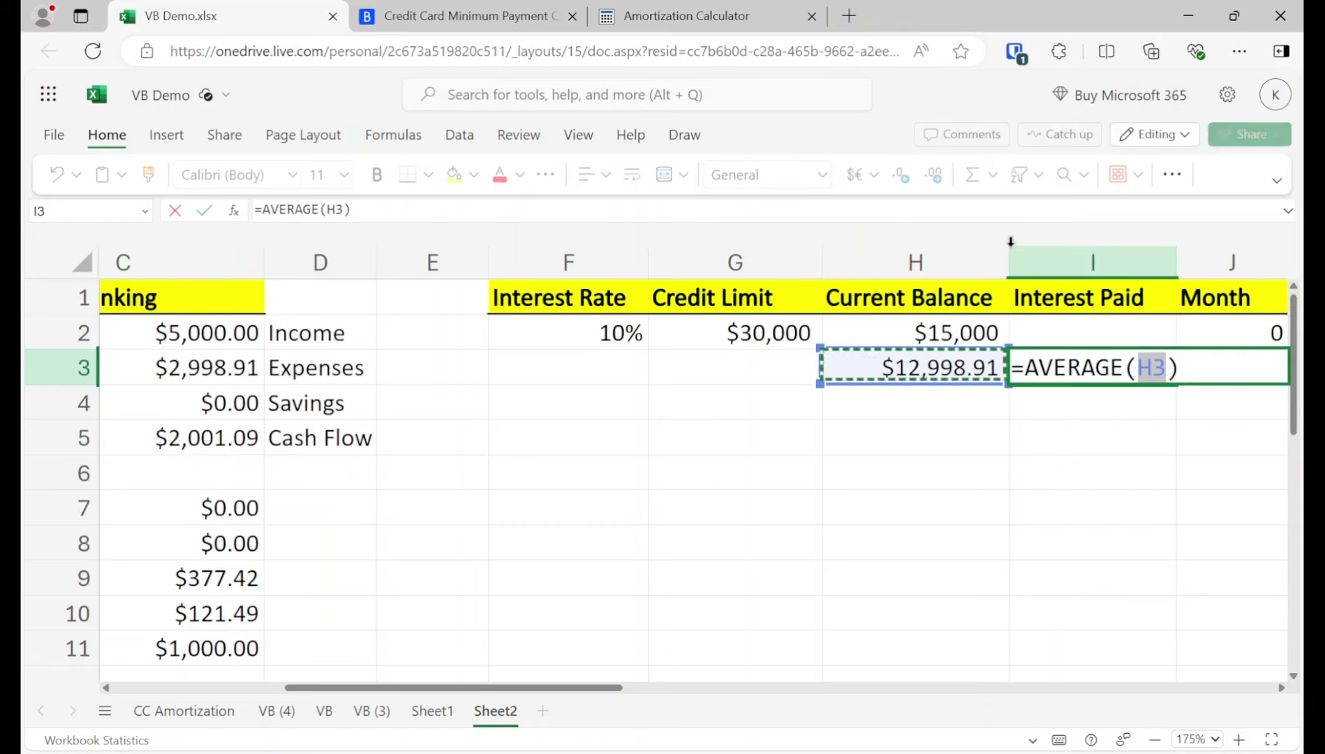
{"action": "type", "text": ","}
{"action": "left_click", "coordinate": [942, 332]}
{"action": "left_click", "coordinate": [587, 216]}
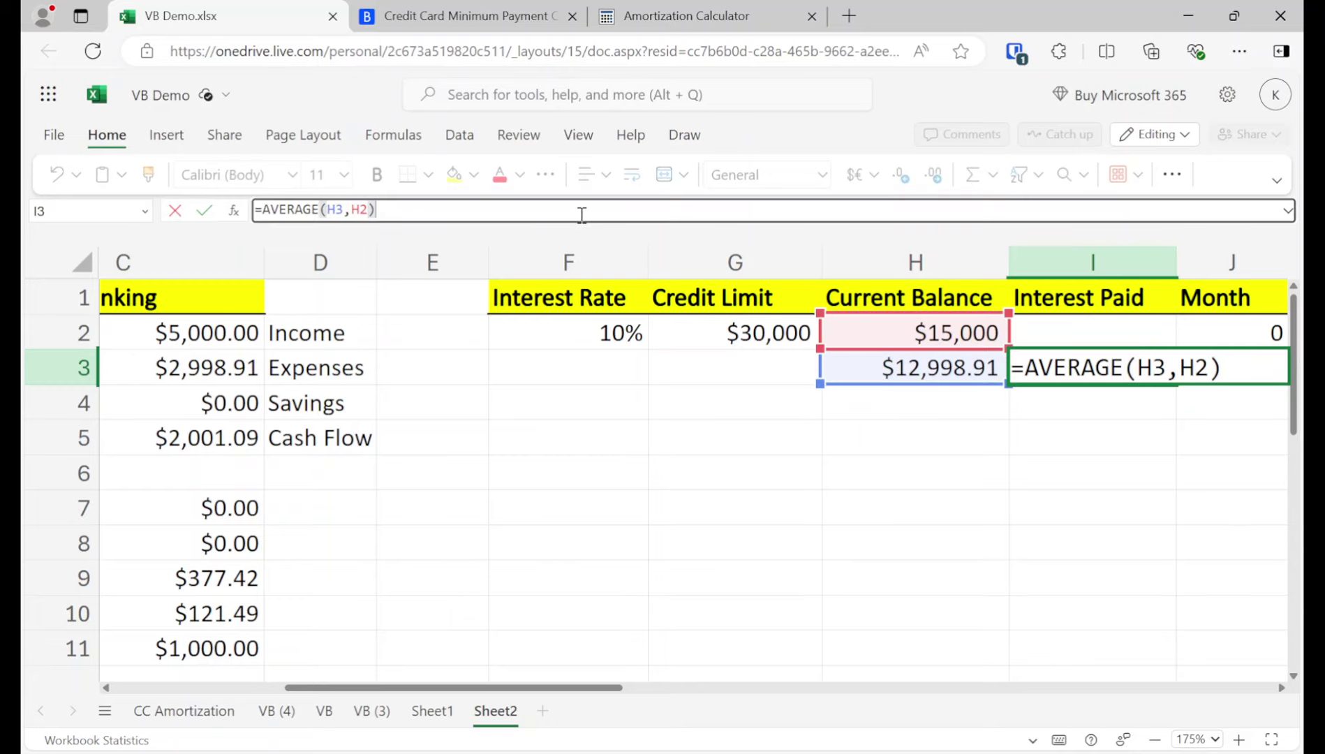
{"action": "type", "text": "*.1/12"}
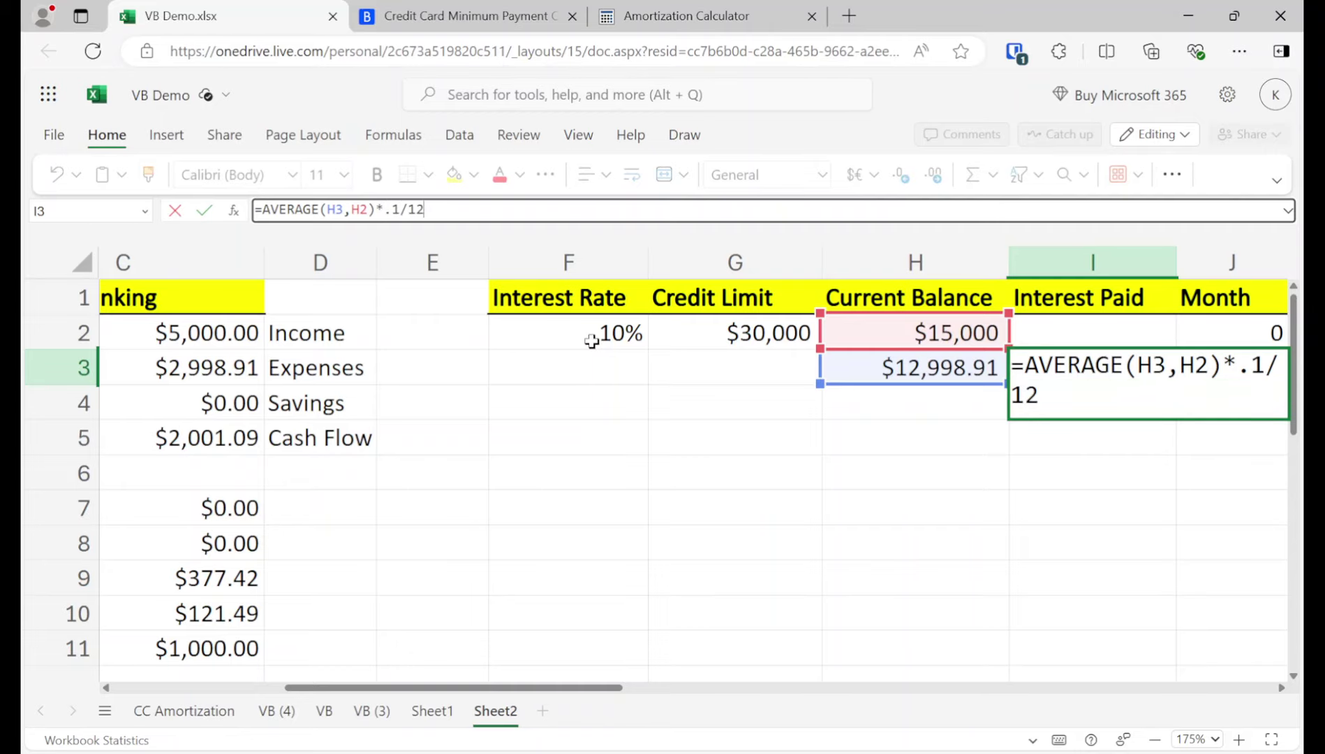
{"action": "key", "text": "Return"}
{"action": "key", "text": "Up"}
{"action": "key", "text": "Right"}
{"action": "scroll", "coordinate": [592, 341], "scroll_direction": "right", "scroll_amount": 1}
{"action": "key", "text": "Left"}
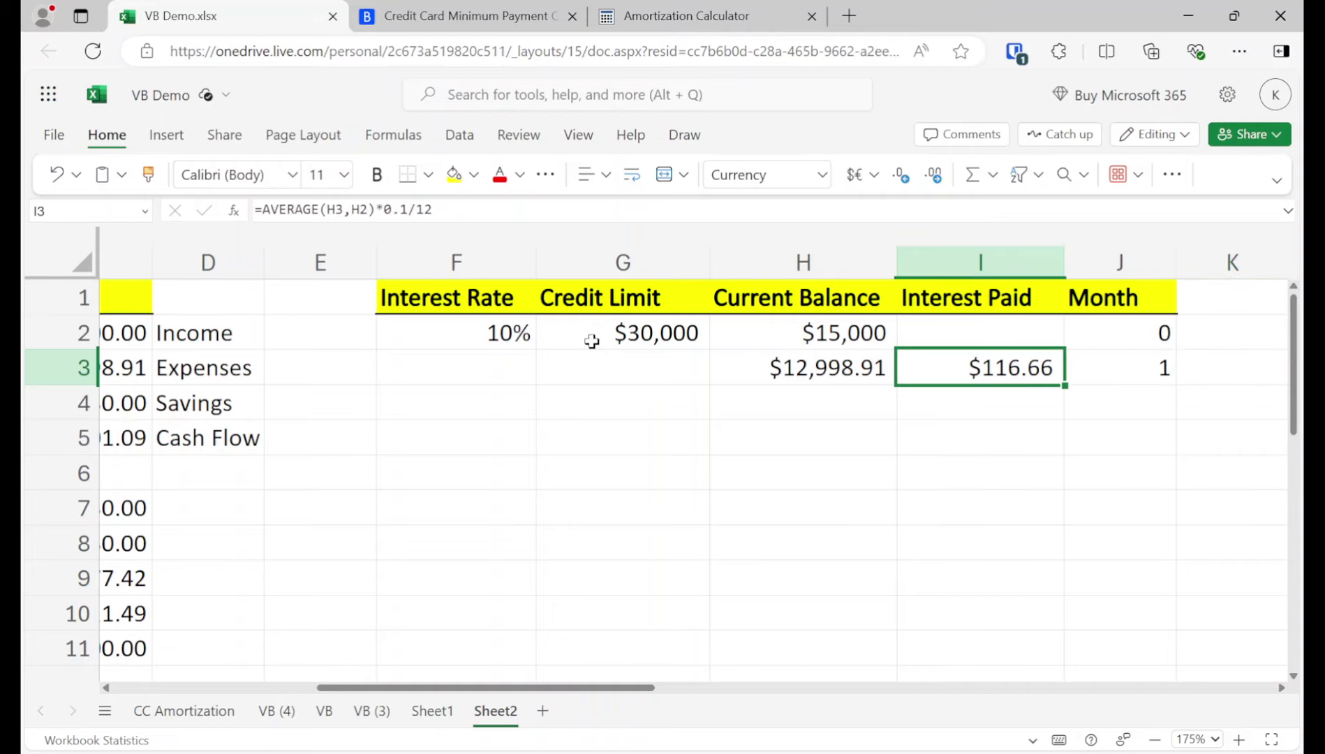
{"action": "key", "text": "Left"}
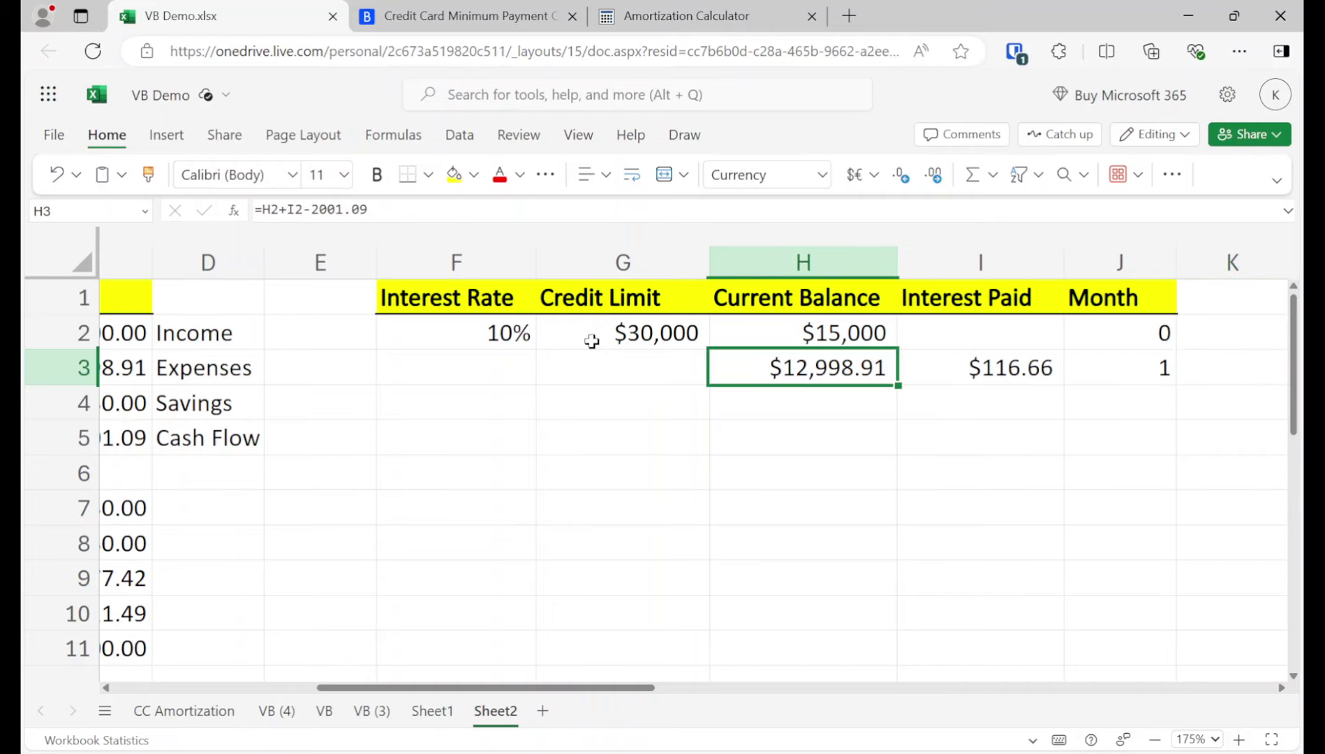
Copy the H3:J3 formulas down to about row 22, extending the table through month 9.
{"action": "key", "text": "Right"}
{"action": "key", "text": "Right"}
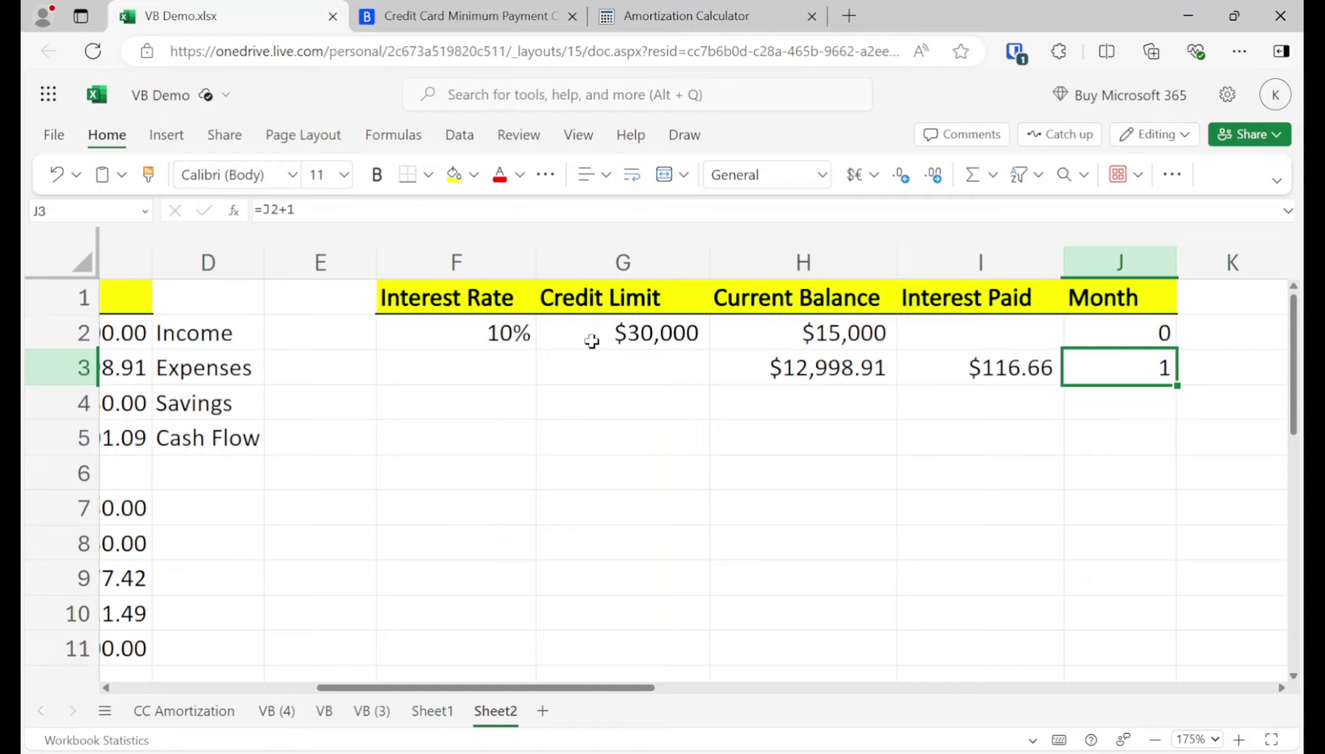
{"action": "key", "text": "Left"}
{"action": "key", "text": "Left"}
{"action": "key", "text": "shift+Right"}
{"action": "key", "text": "shift+Right"}
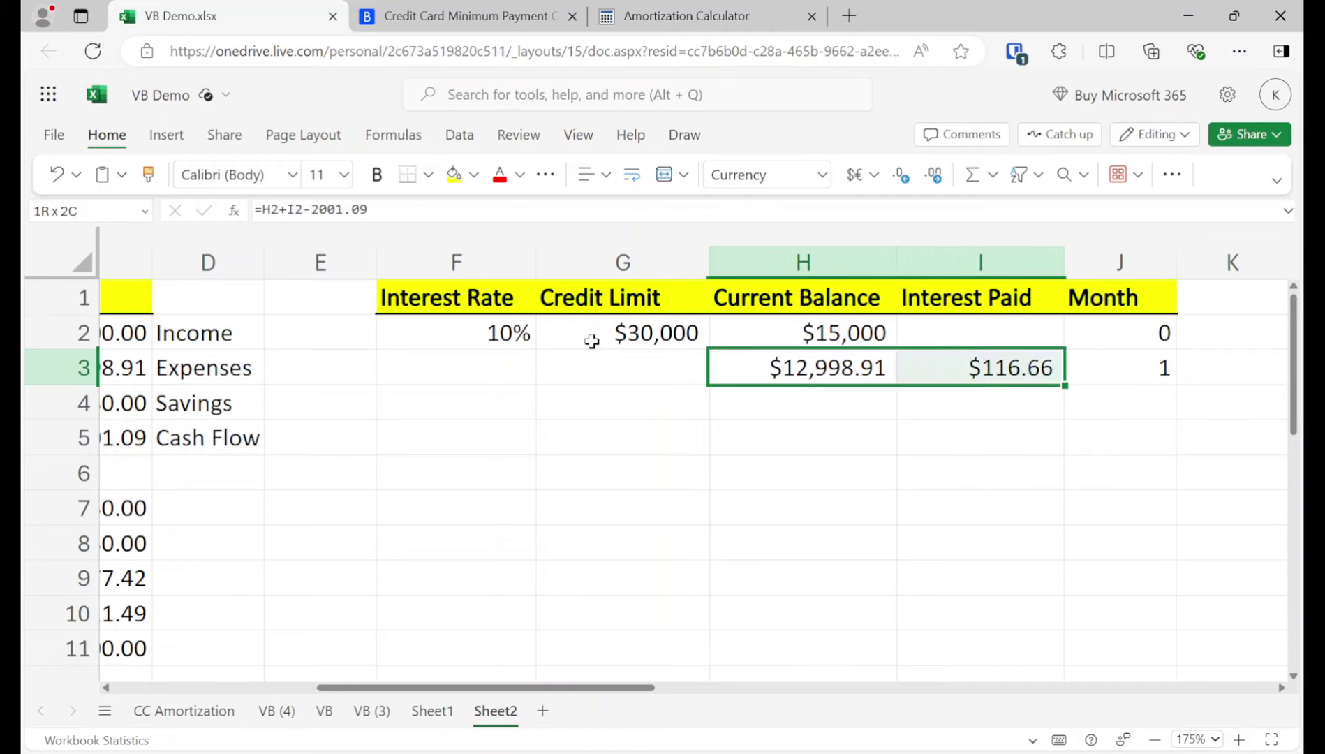
{"action": "key", "text": "ctrl+c"}
{"action": "key", "text": "shift+Down"}
{"action": "key", "text": "shift+Down"}
{"action": "key", "text": "shift+Down"}
{"action": "key", "text": "shift+Down"}
{"action": "key", "text": "shift+Down"}
{"action": "key", "text": "shift+Down"}
{"action": "key", "text": "shift+Down"}
{"action": "key", "text": "shift+Down"}
{"action": "key", "text": "shift+Down"}
{"action": "key", "text": "shift+Down"}
{"action": "key", "text": "shift+Down"}
{"action": "key", "text": "shift+Down"}
{"action": "key", "text": "shift+Down"}
{"action": "key", "text": "shift+Down"}
{"action": "key", "text": "shift+Down"}
{"action": "key", "text": "shift+Down"}
{"action": "key", "text": "shift+Down"}
{"action": "key", "text": "shift+Down"}
{"action": "key", "text": "shift+Down"}
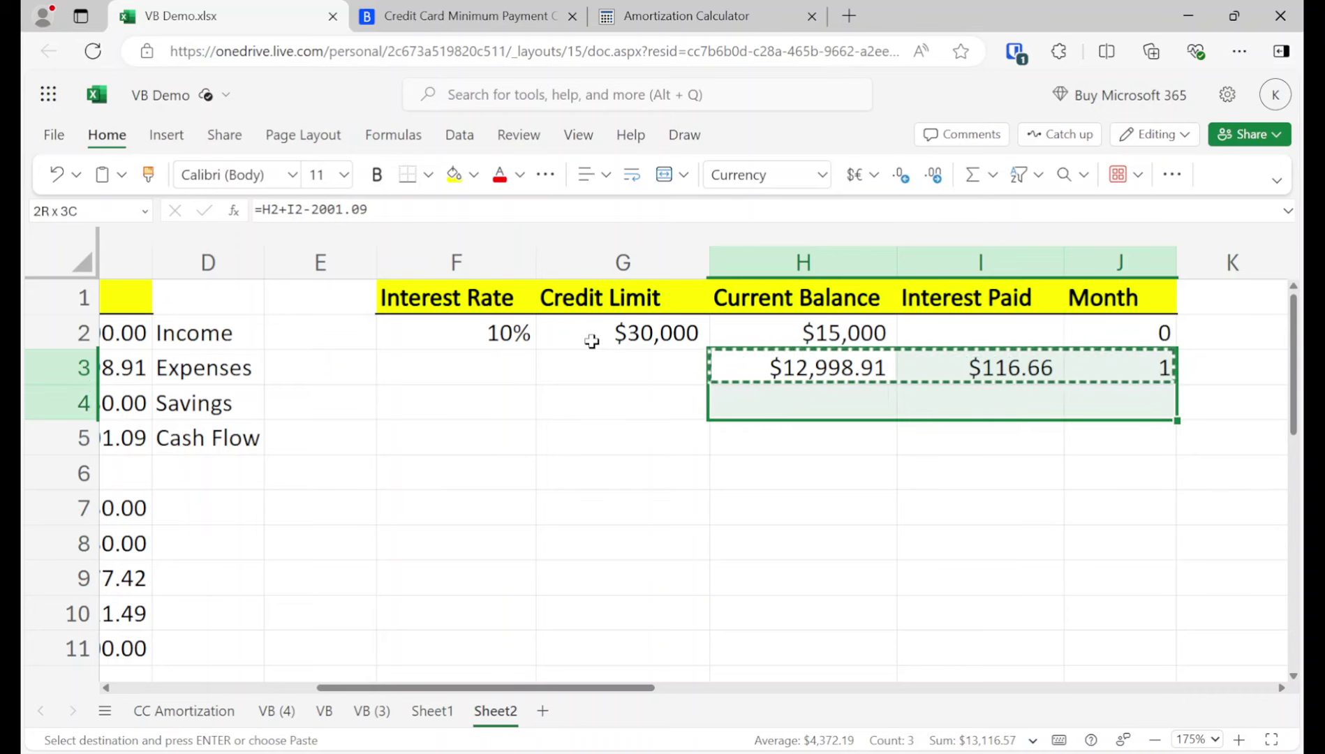
{"action": "key", "text": "ctrl+v"}
{"action": "key", "text": "Up"}
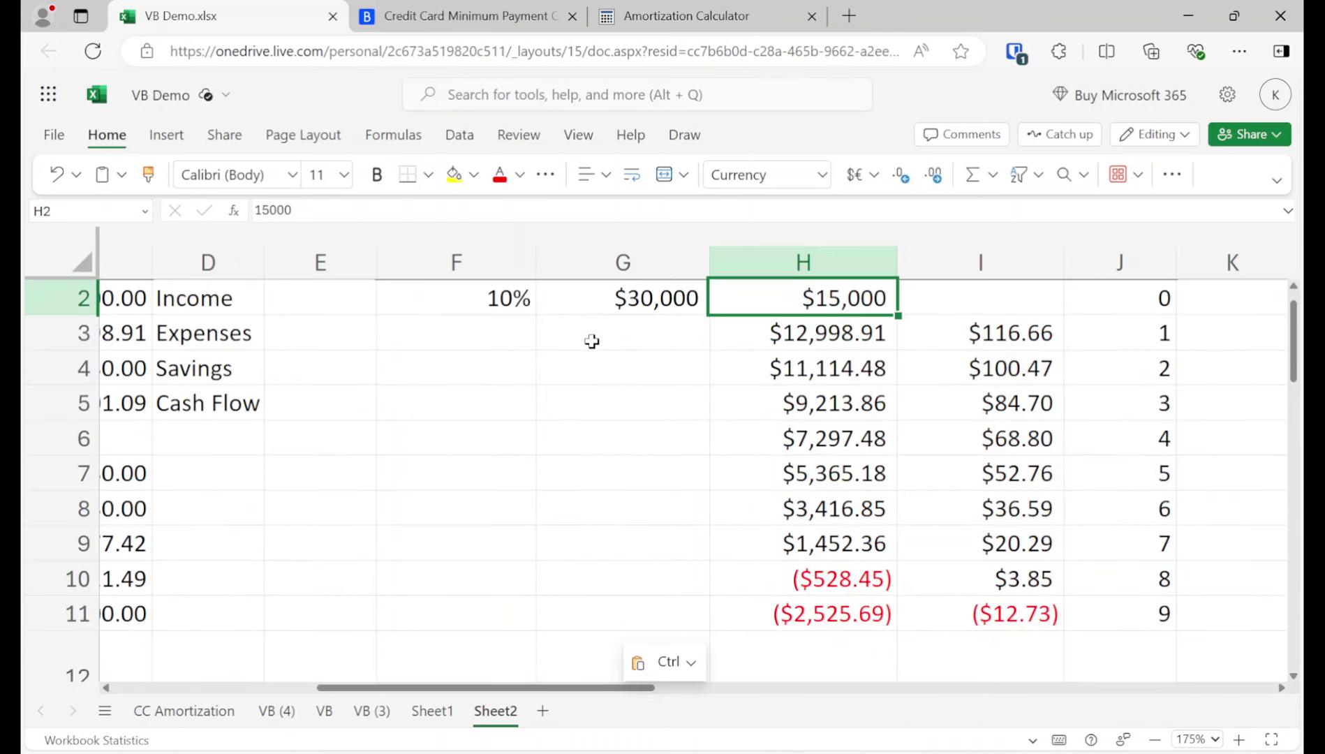
{"action": "key", "text": "Up"}
{"action": "key", "text": "Down"}
{"action": "key", "text": "Down"}
{"action": "key", "text": "Down"}
{"action": "key", "text": "Down"}
{"action": "key", "text": "Down"}
{"action": "key", "text": "Down"}
{"action": "key", "text": "Down"}
{"action": "key", "text": "Down"}
{"action": "key", "text": "Down"}
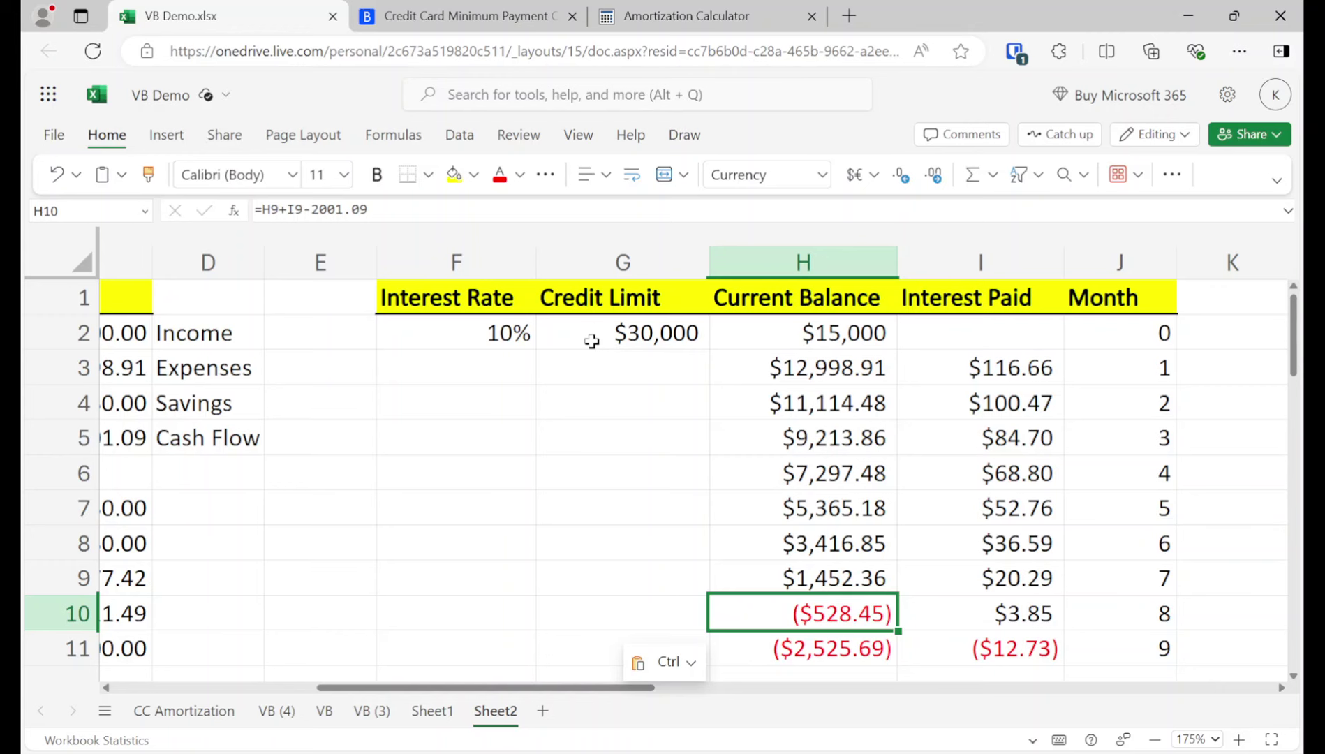
{"action": "key", "text": "Left"}
{"action": "key", "text": "Home"}
{"action": "key", "text": "Up"}
{"action": "key", "text": "Up"}
{"action": "key", "text": "Up"}
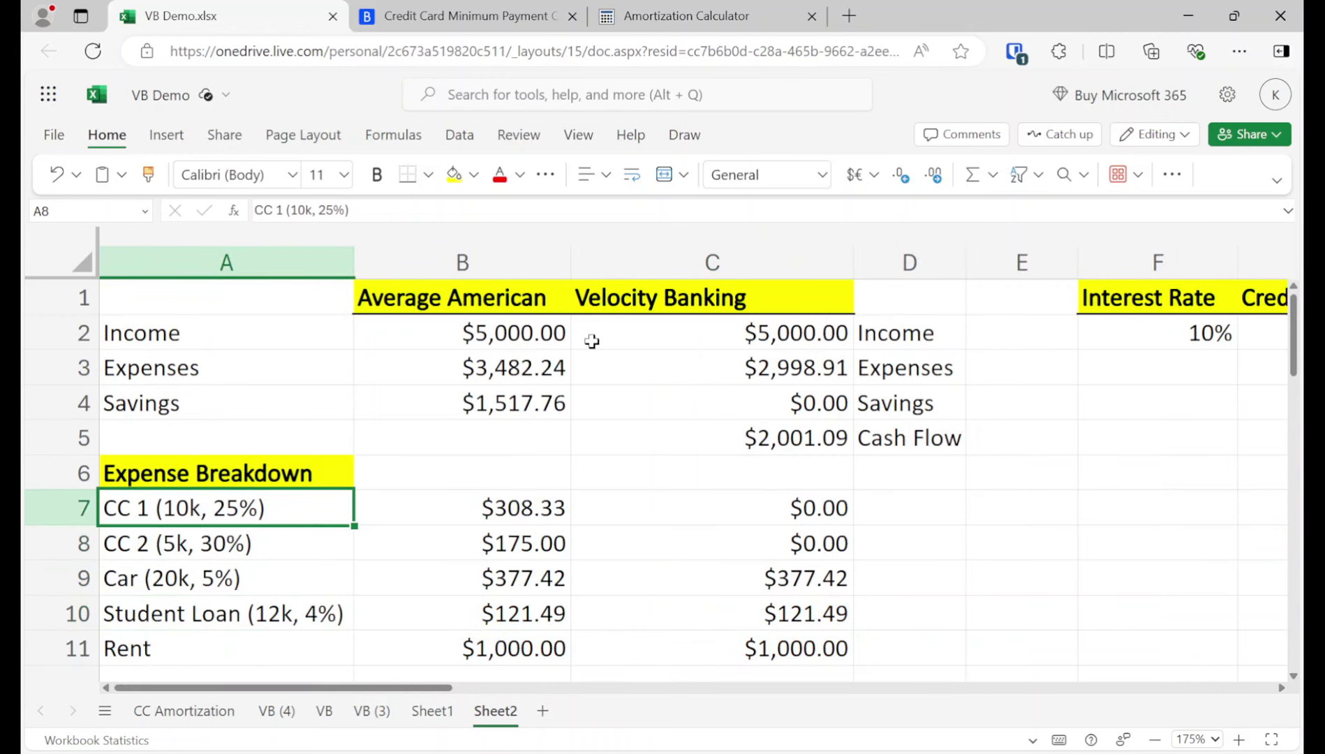
{"action": "key", "text": "shift+Down"}
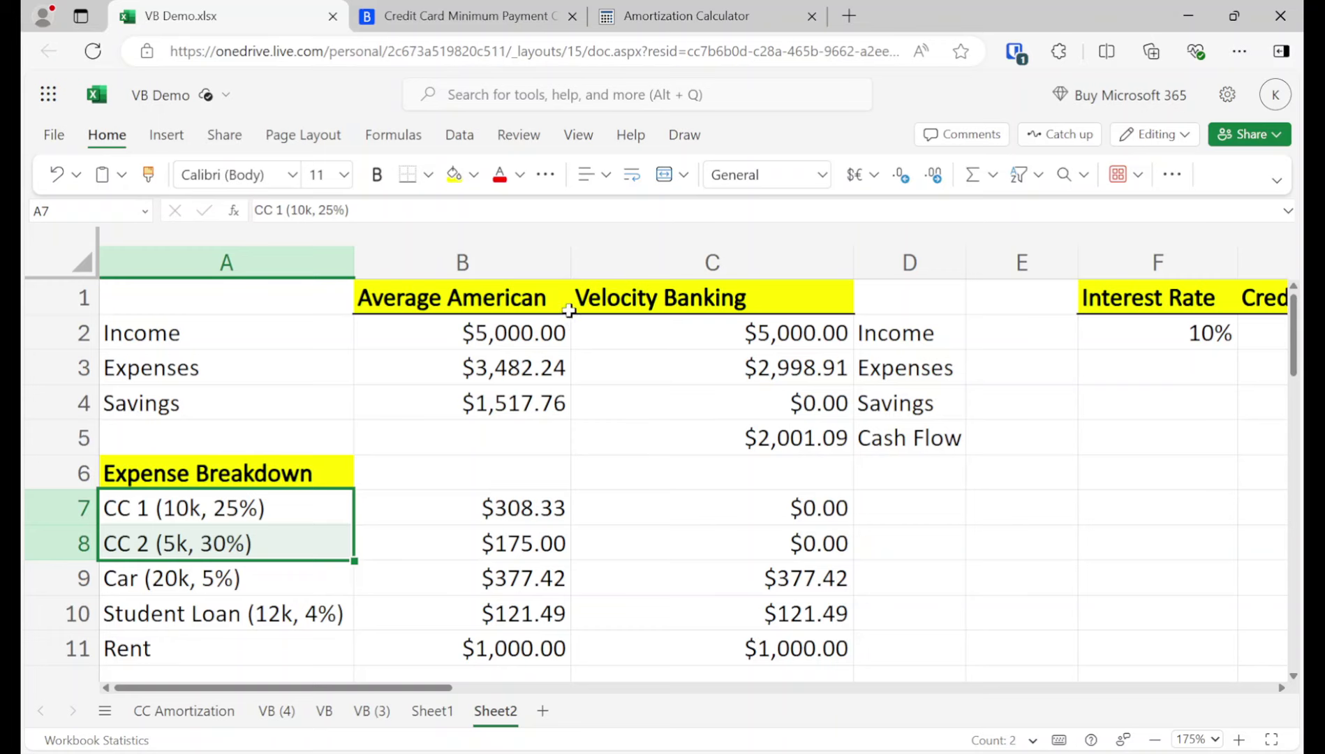
{"action": "scroll", "coordinate": [571, 442], "scroll_direction": "down", "scroll_amount": 3}
{"action": "scroll", "coordinate": [572, 443], "scroll_direction": "up", "scroll_amount": 2}
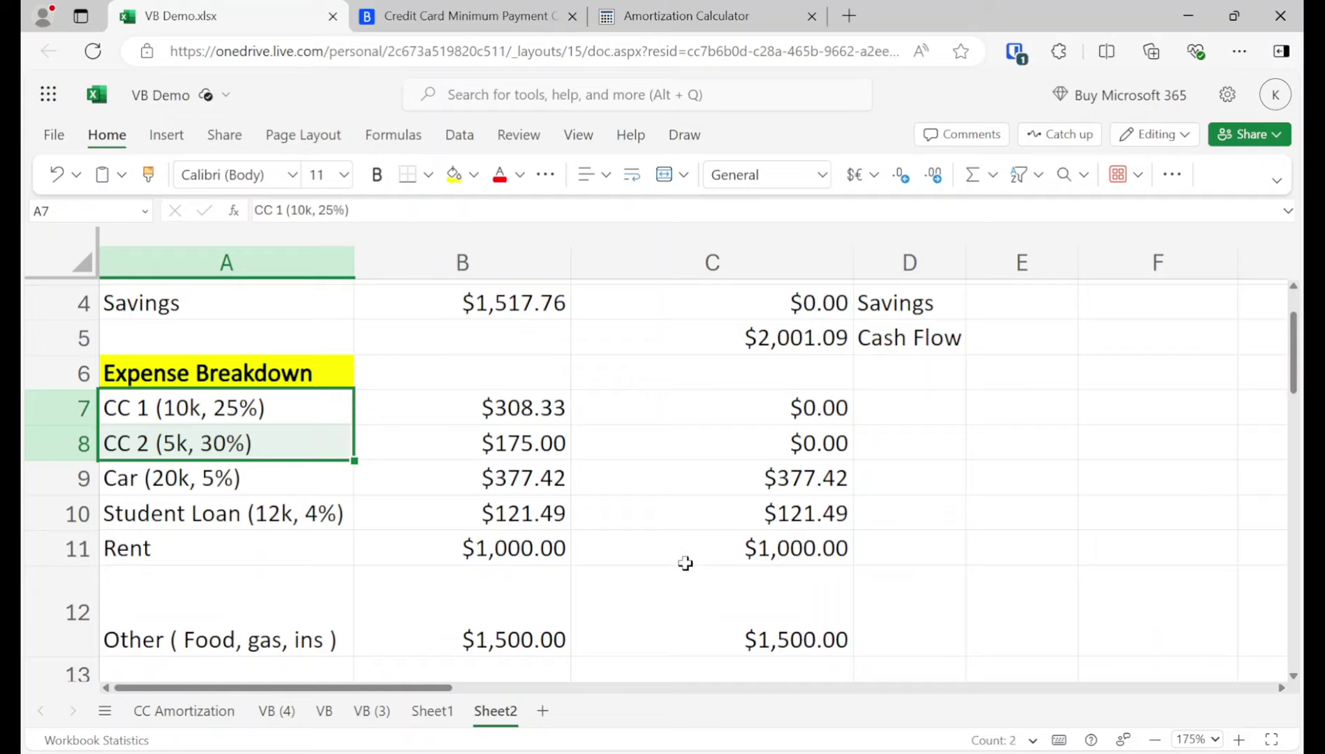
{"action": "left_click", "coordinate": [697, 544]}
{"action": "left_click", "coordinate": [697, 618]}
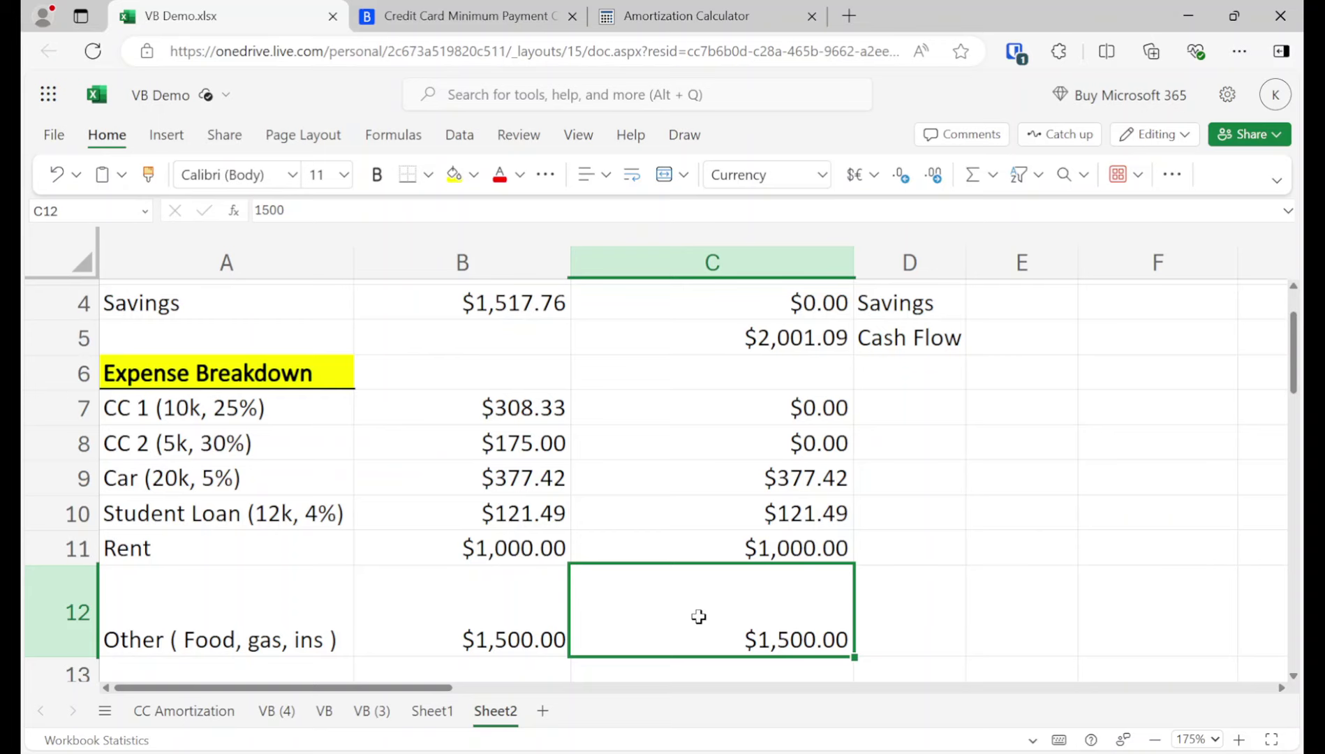
{"action": "scroll", "coordinate": [699, 618], "scroll_direction": "up", "scroll_amount": 3}
{"action": "scroll", "coordinate": [307, 510], "scroll_direction": "down", "scroll_amount": 3}
{"action": "key", "text": "Up"}
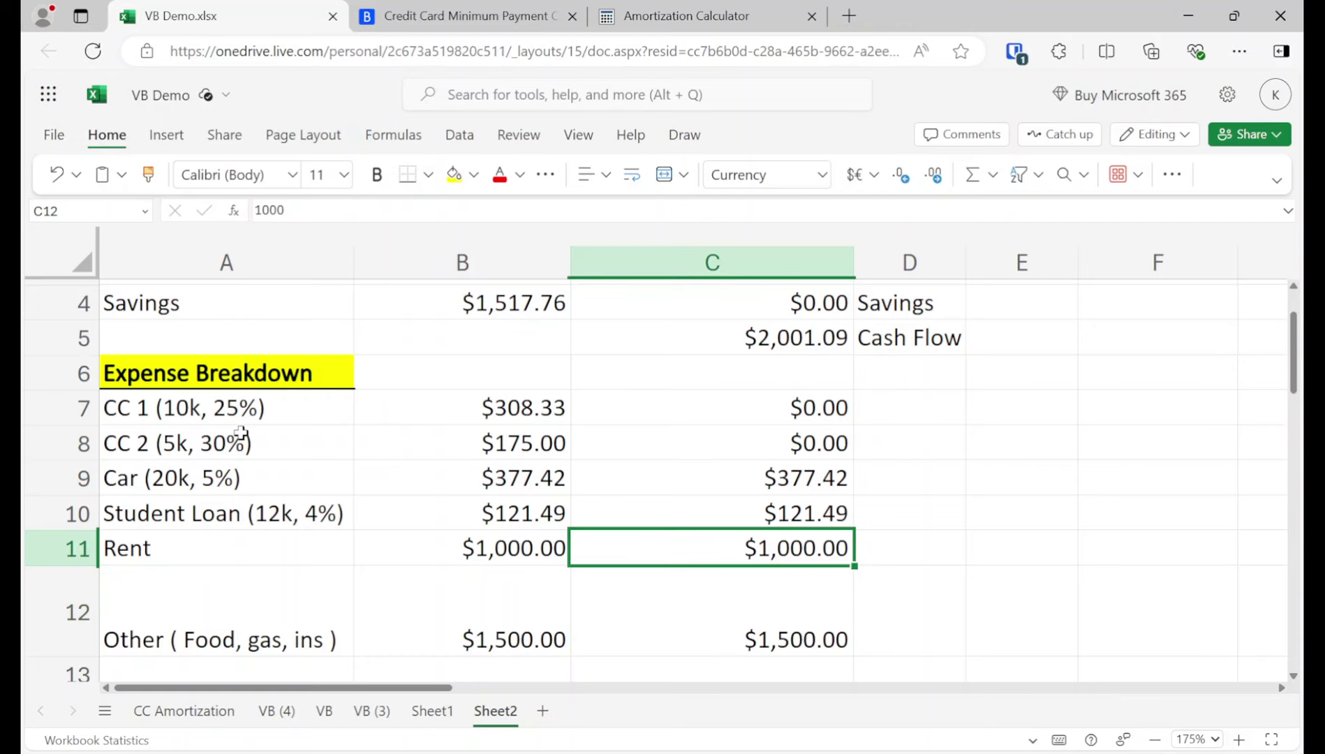
{"action": "key", "text": "Up"}
{"action": "key", "text": "Right"}
{"action": "key", "text": "Right"}
{"action": "key", "text": "Right"}
{"action": "key", "text": "Right"}
{"action": "key", "text": "Up"}
{"action": "key", "text": "Up"}
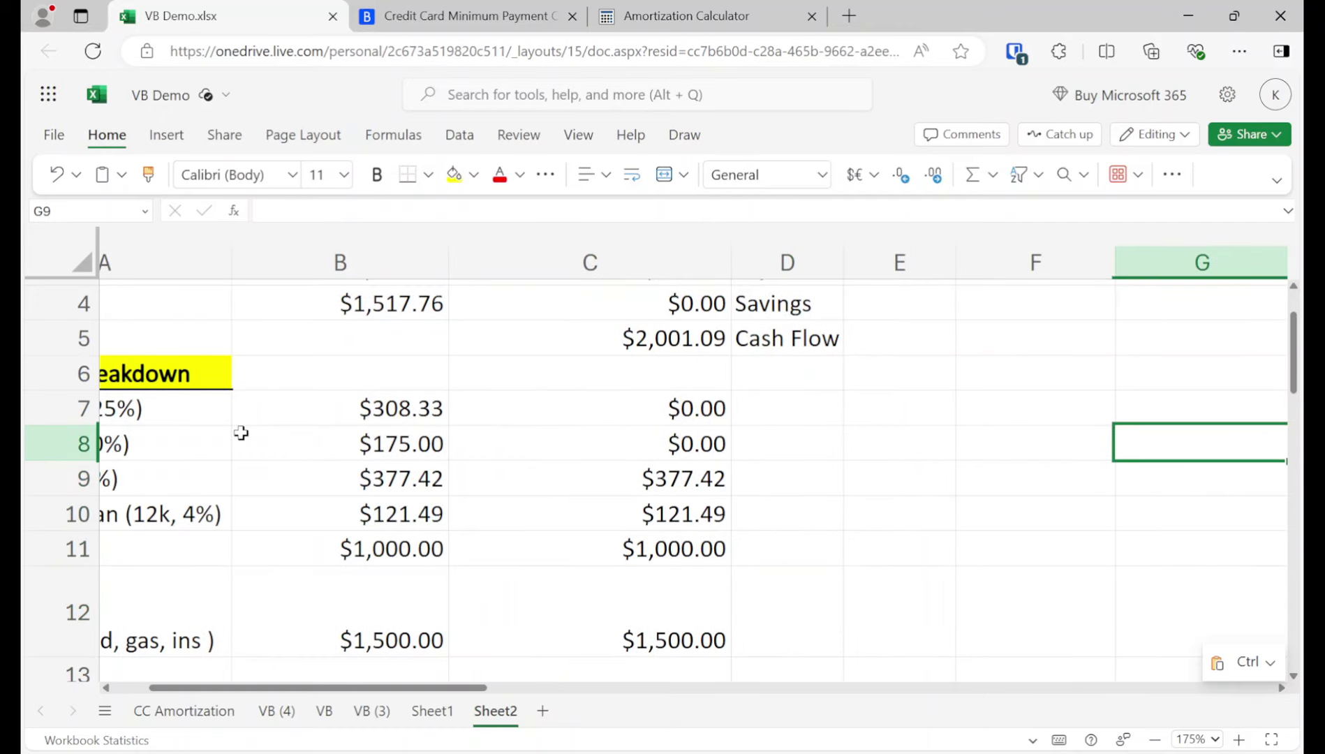
{"action": "key", "text": "Right"}
{"action": "key", "text": "Right"}
{"action": "key", "text": "Left"}
{"action": "key", "text": "Up"}
{"action": "key", "text": "Up"}
{"action": "key", "text": "Up"}
{"action": "key", "text": "Up"}
{"action": "key", "text": "Up"}
{"action": "key", "text": "Up"}
{"action": "key", "text": "Up"}
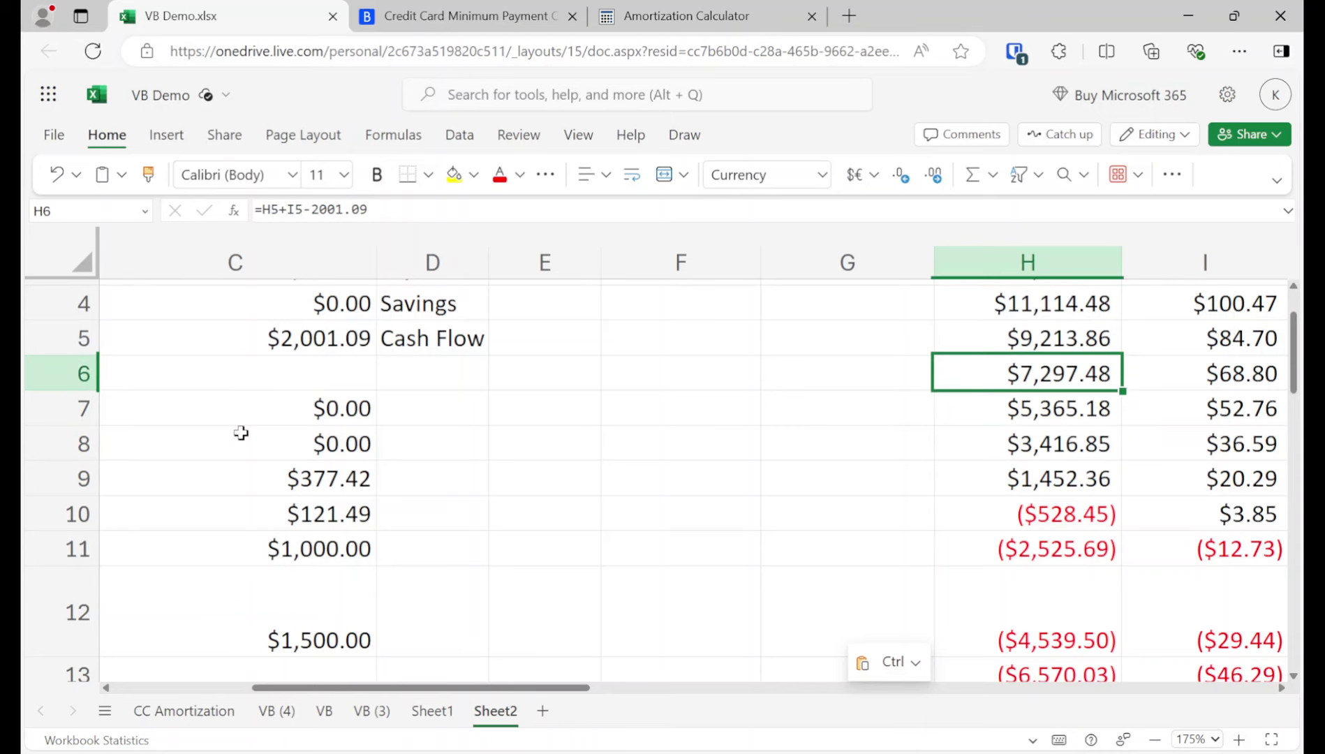
{"action": "key", "text": "Down"}
{"action": "key", "text": "Down"}
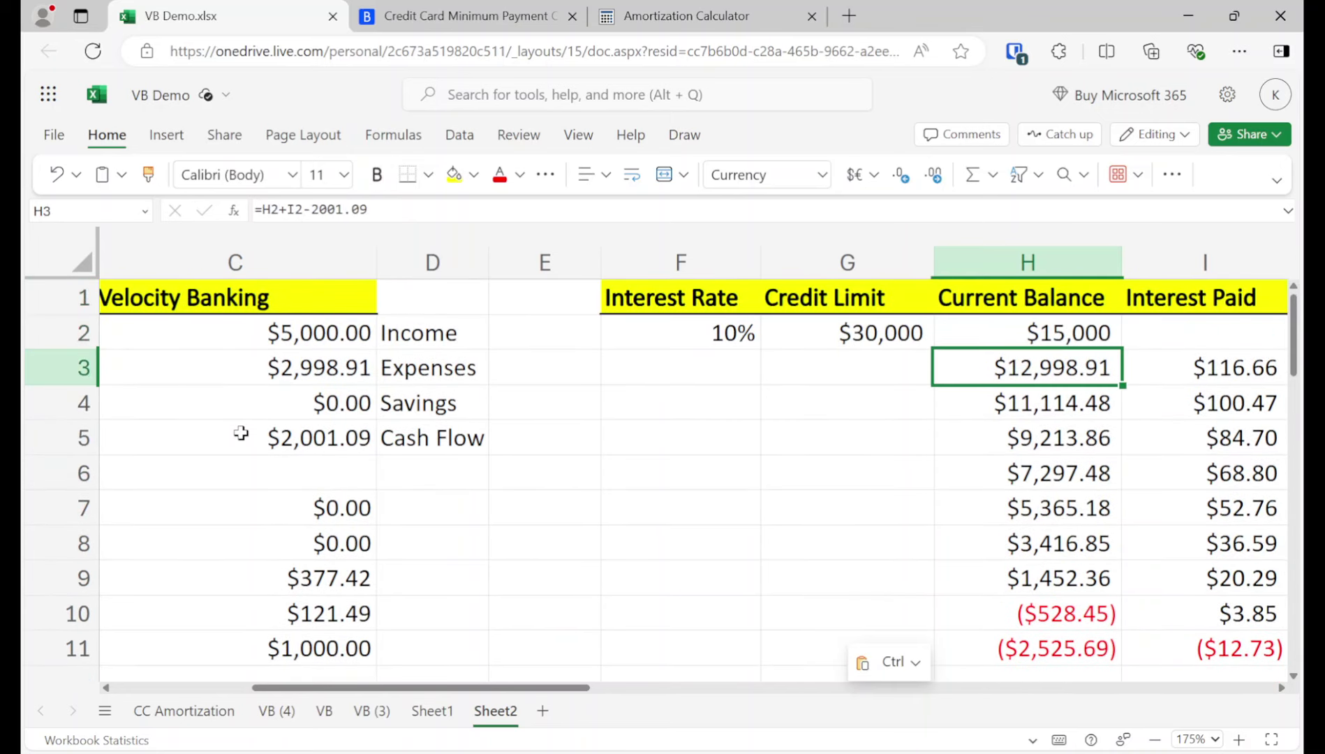
{"action": "key", "text": "Left"}
{"action": "key", "text": "Left"}
{"action": "key", "text": "Left"}
{"action": "key", "text": "Left"}
{"action": "key", "text": "Left"}
{"action": "key", "text": "Down"}
{"action": "key", "text": "Down"}
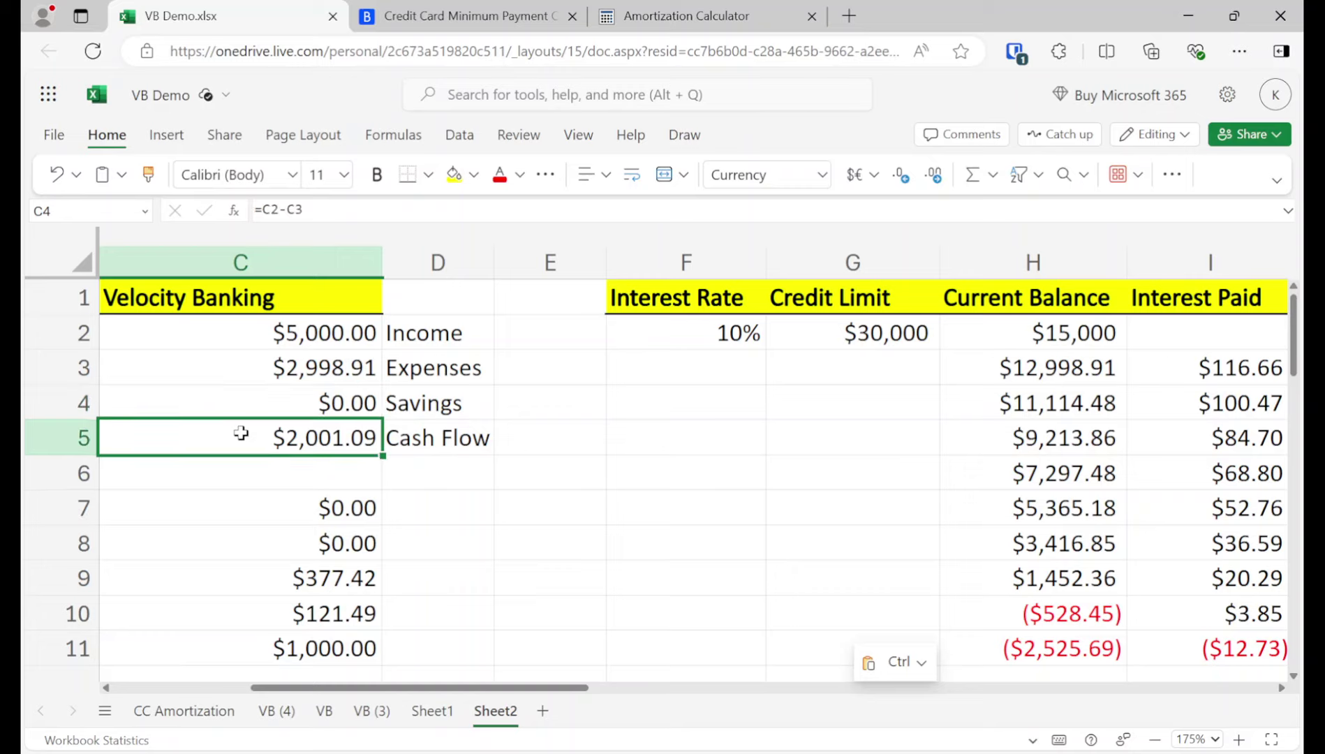
{"action": "key", "text": "Right"}
{"action": "key", "text": "Right"}
{"action": "key", "text": "Right"}
{"action": "key", "text": "Right"}
{"action": "key", "text": "Right"}
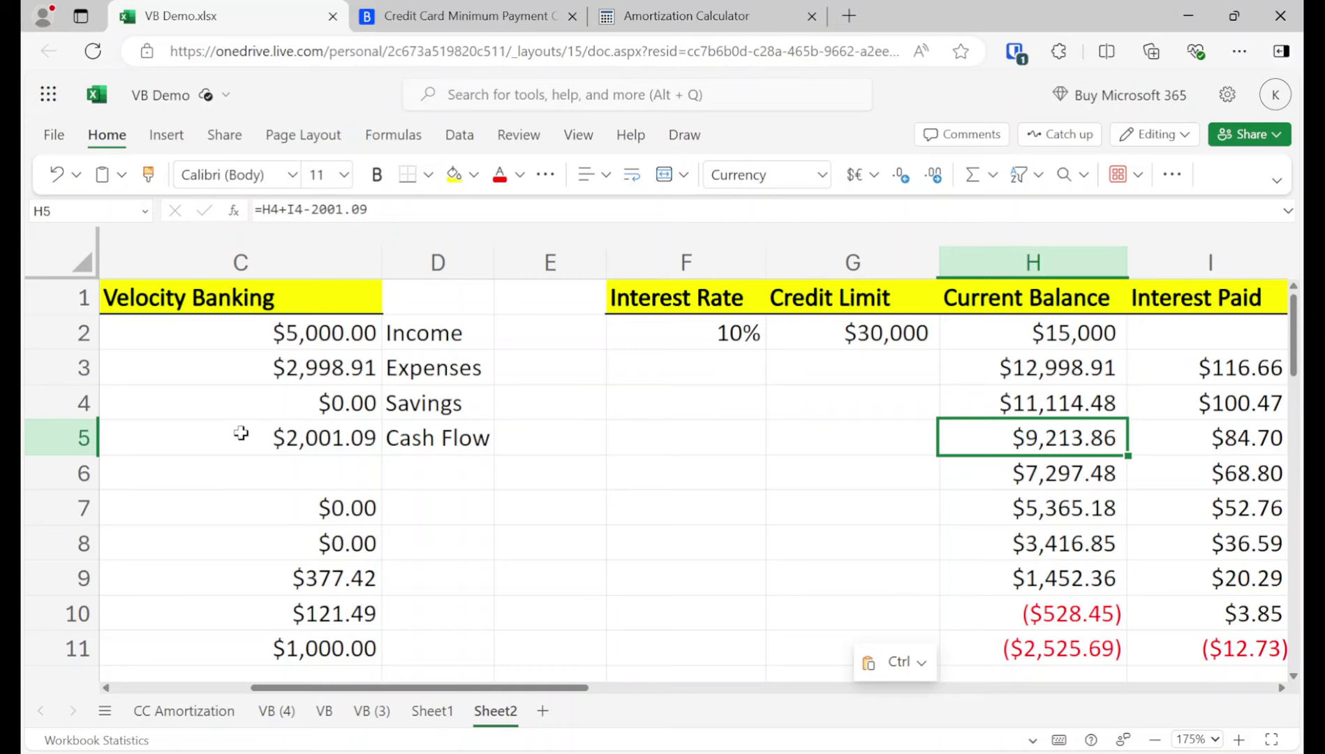
{"action": "key", "text": "Right"}
{"action": "key", "text": "Right"}
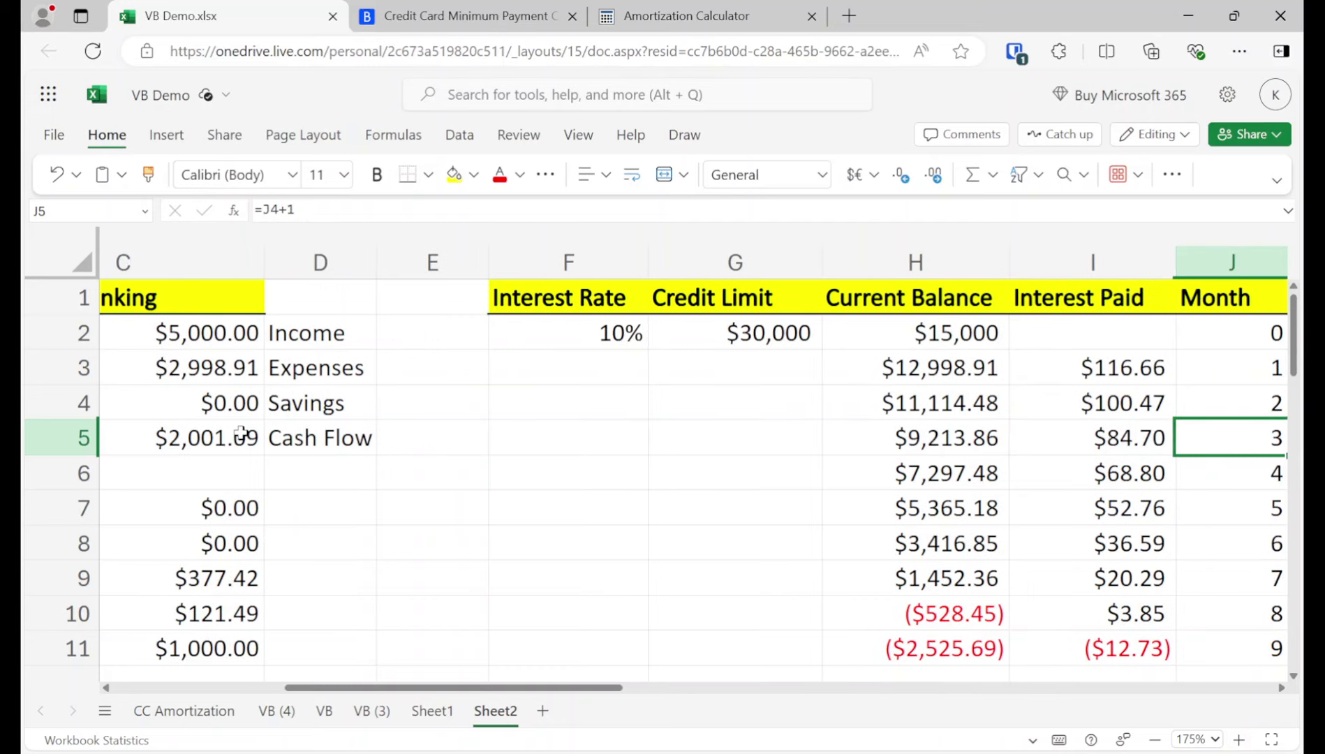
{"action": "key", "text": "Down"}
{"action": "key", "text": "Right"}
{"action": "key", "text": "Right"}
{"action": "key", "text": "Left"}
{"action": "key", "text": "Down"}
{"action": "key", "text": "Down"}
{"action": "key", "text": "Left"}
{"action": "key", "text": "Down"}
{"action": "key", "text": "Down"}
{"action": "key", "text": "Down"}
{"action": "key", "text": "Left"}
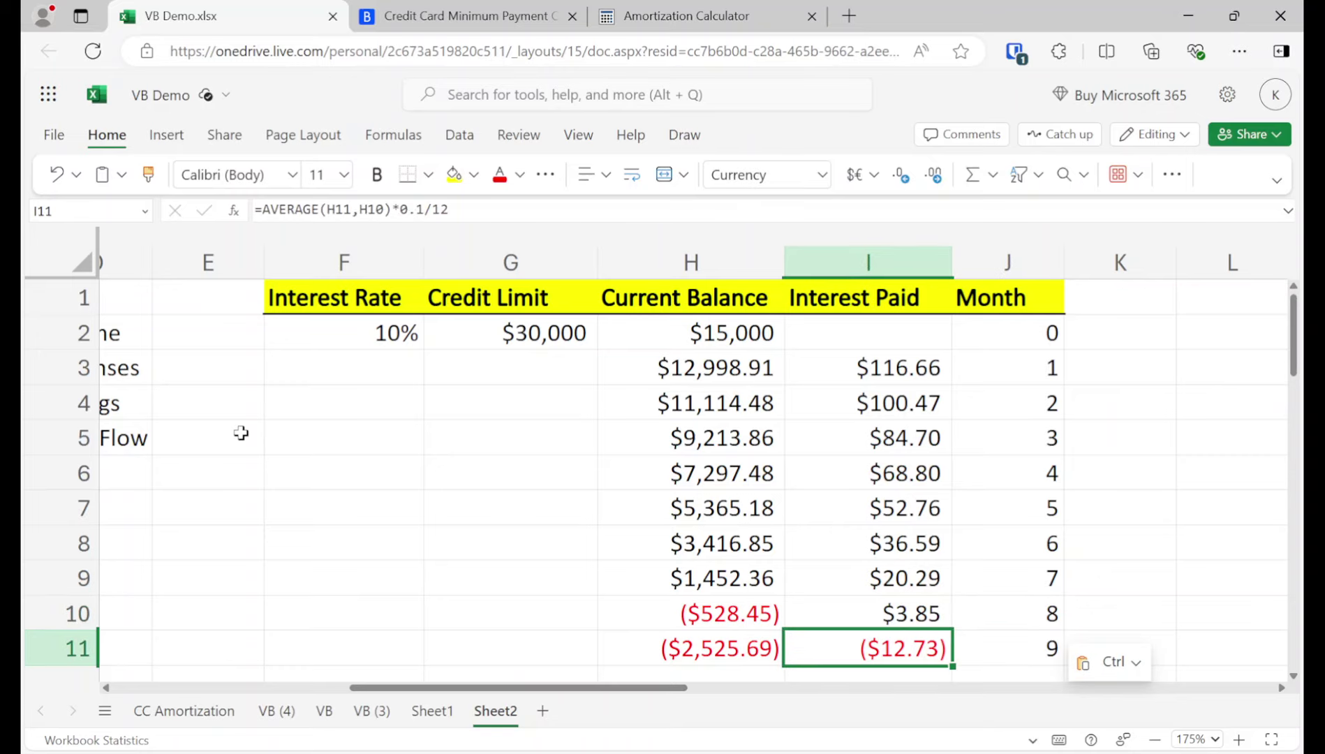
{"action": "key", "text": "Left"}
{"action": "key", "text": "Up"}
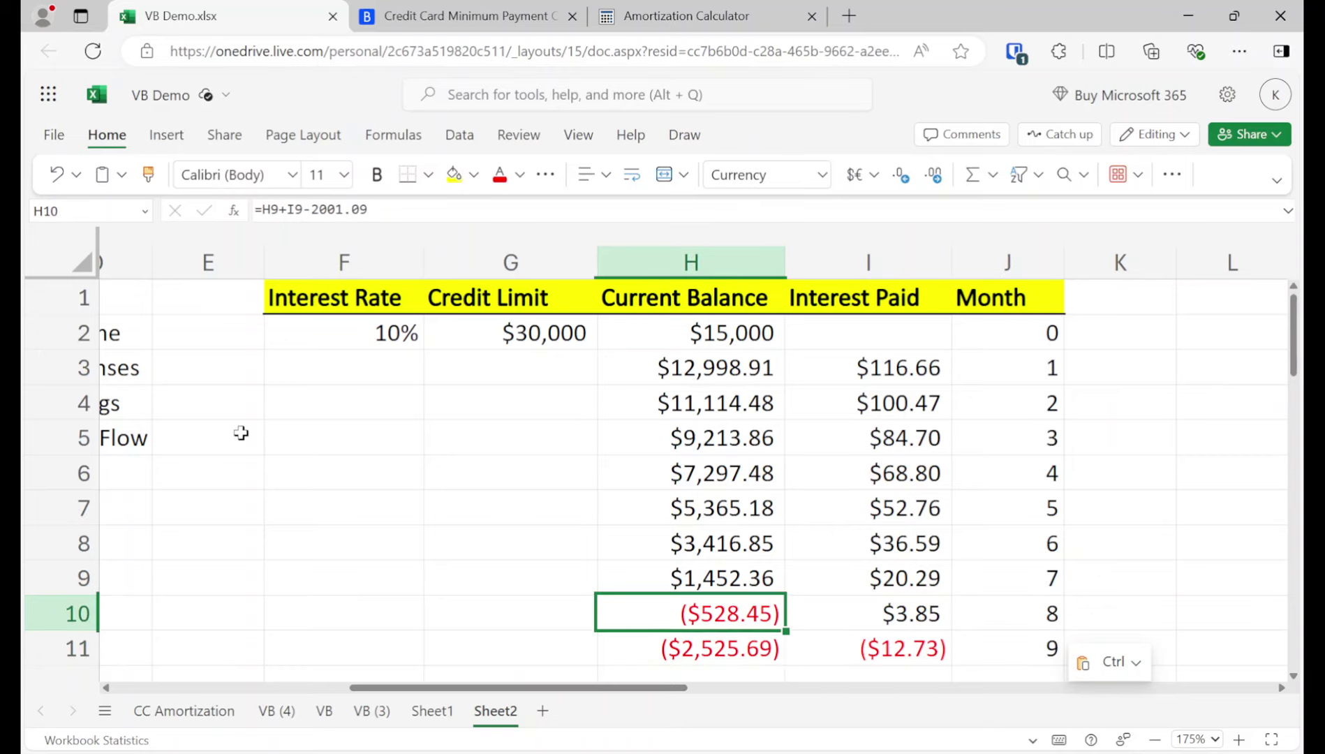
{"action": "left_click", "coordinate": [453, 180]}
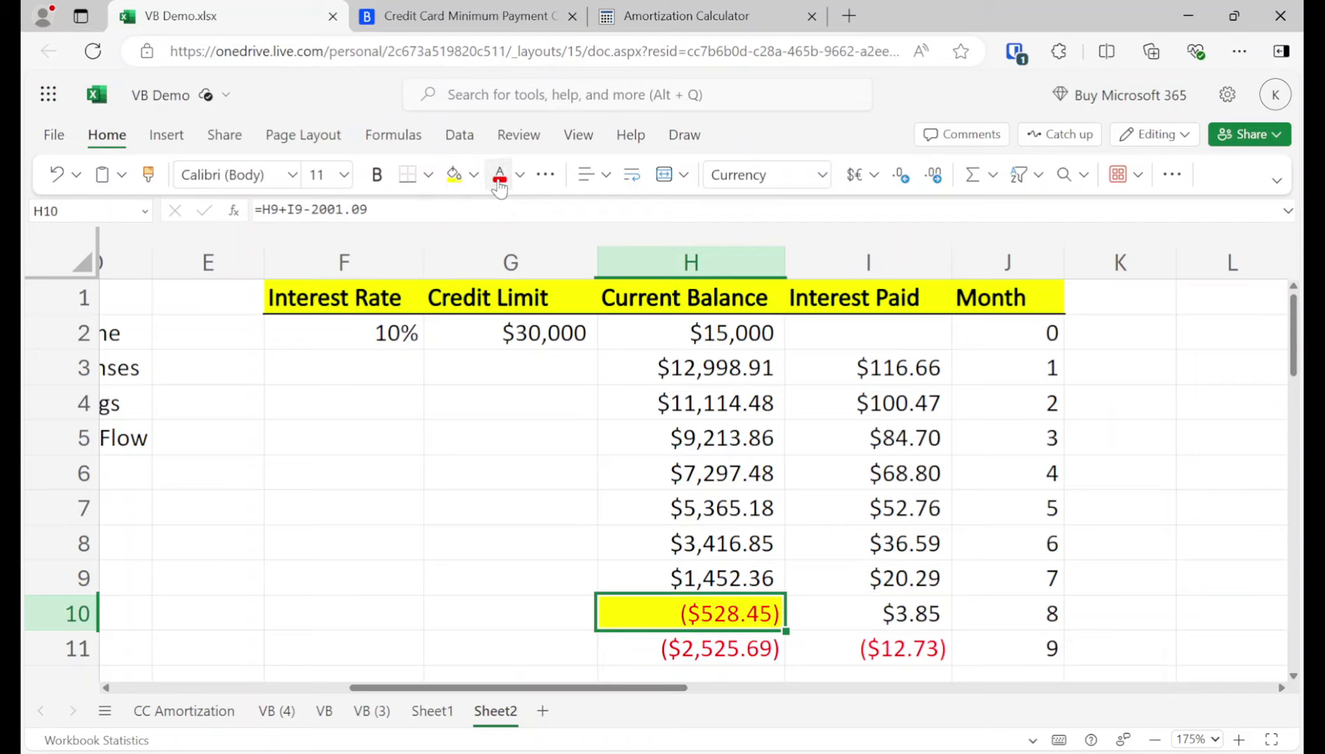
{"action": "left_click_drag", "start_coordinate": [606, 688], "coordinate": [373, 688]}
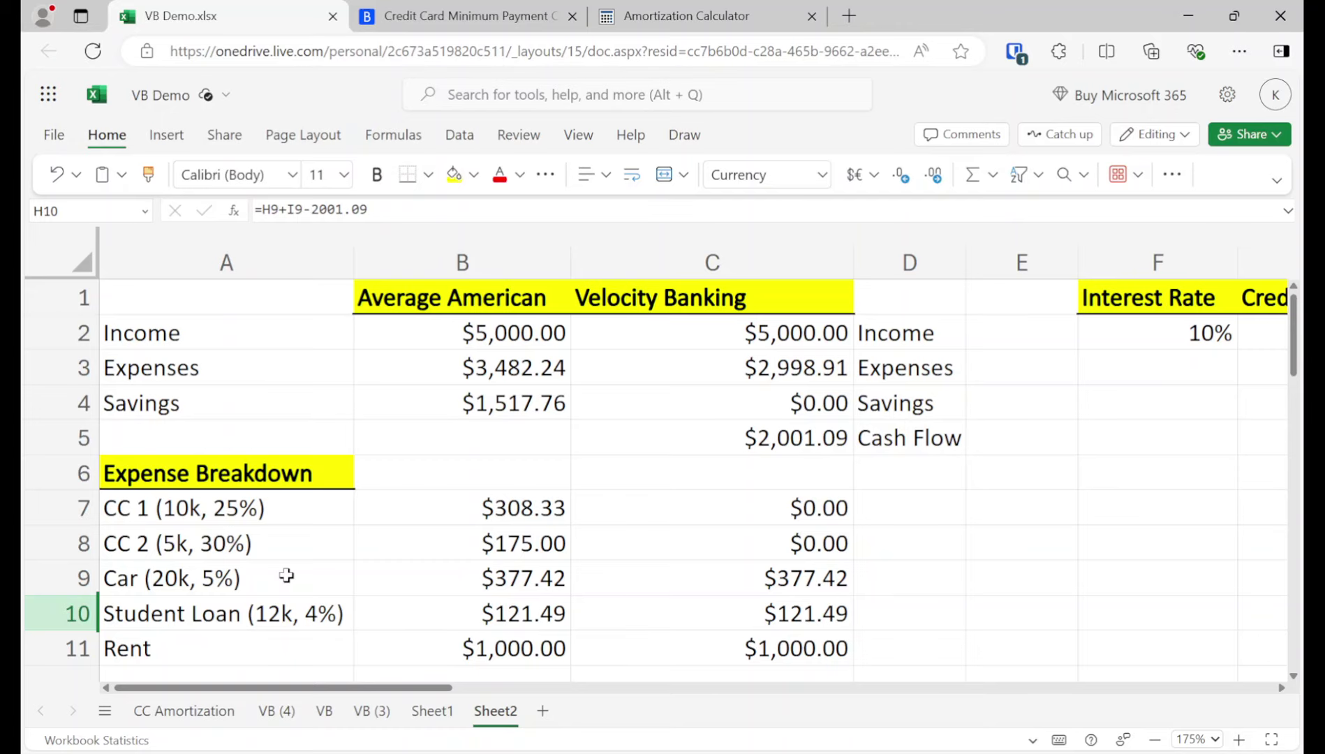
{"action": "scroll", "coordinate": [298, 574], "scroll_direction": "down", "scroll_amount": 1}
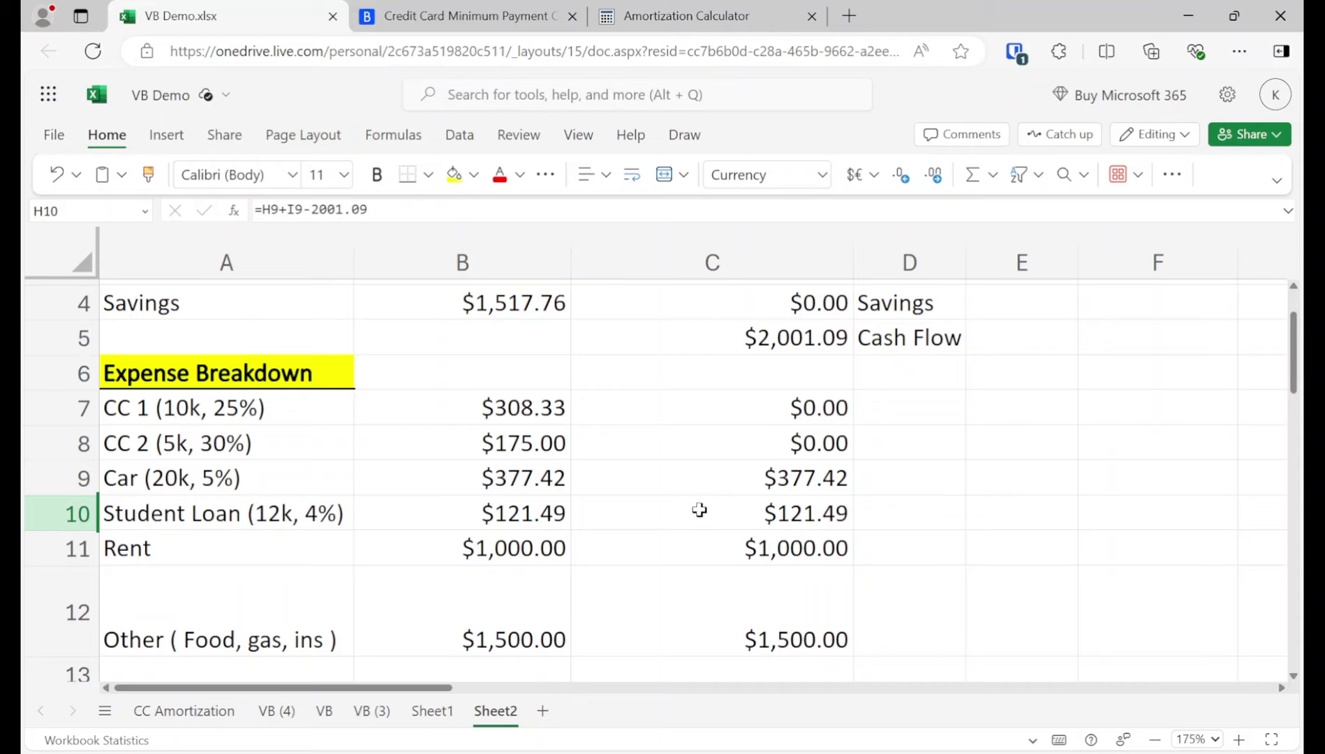
Enter ratio formulas =20000/377.42 in D9 and =12000/121.49 in D10.
{"action": "left_click", "coordinate": [904, 475]}
{"action": "type", "text": "="}
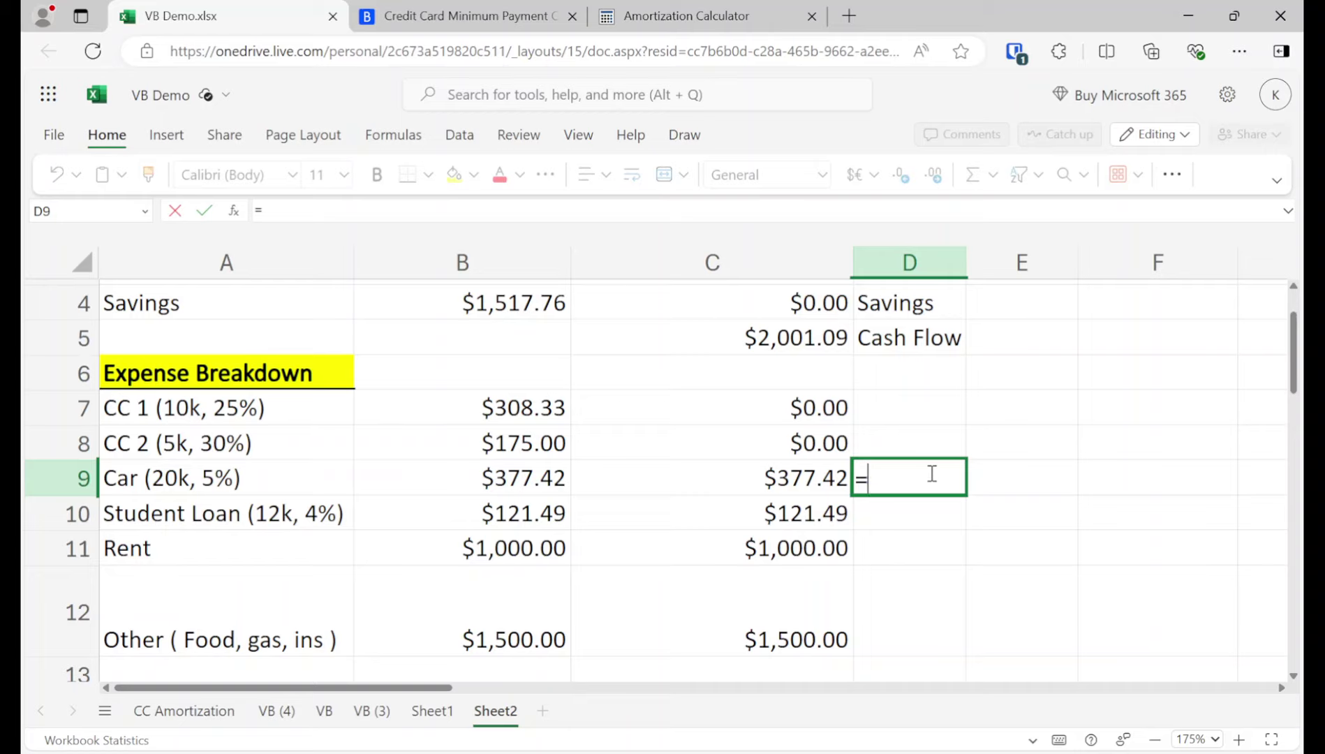
{"action": "type", "text": "20000"}
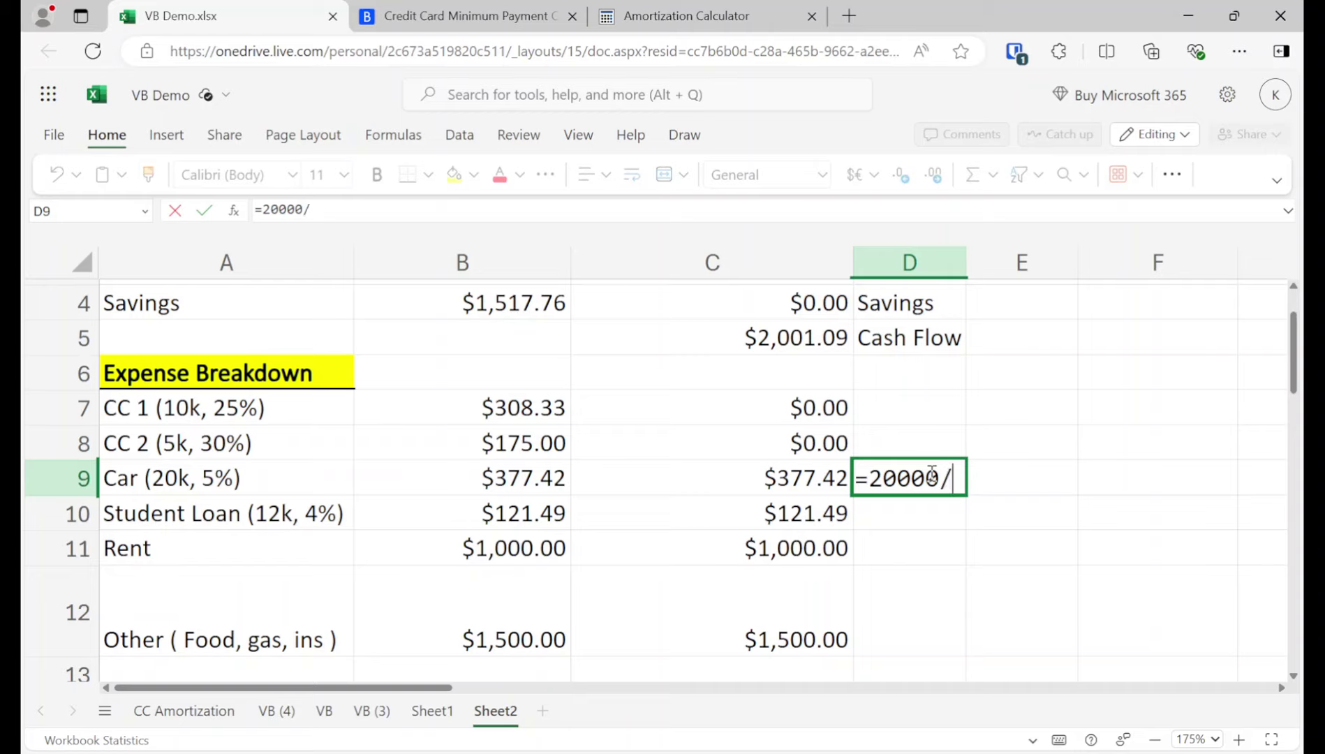
{"action": "type", "text": "/377.42"}
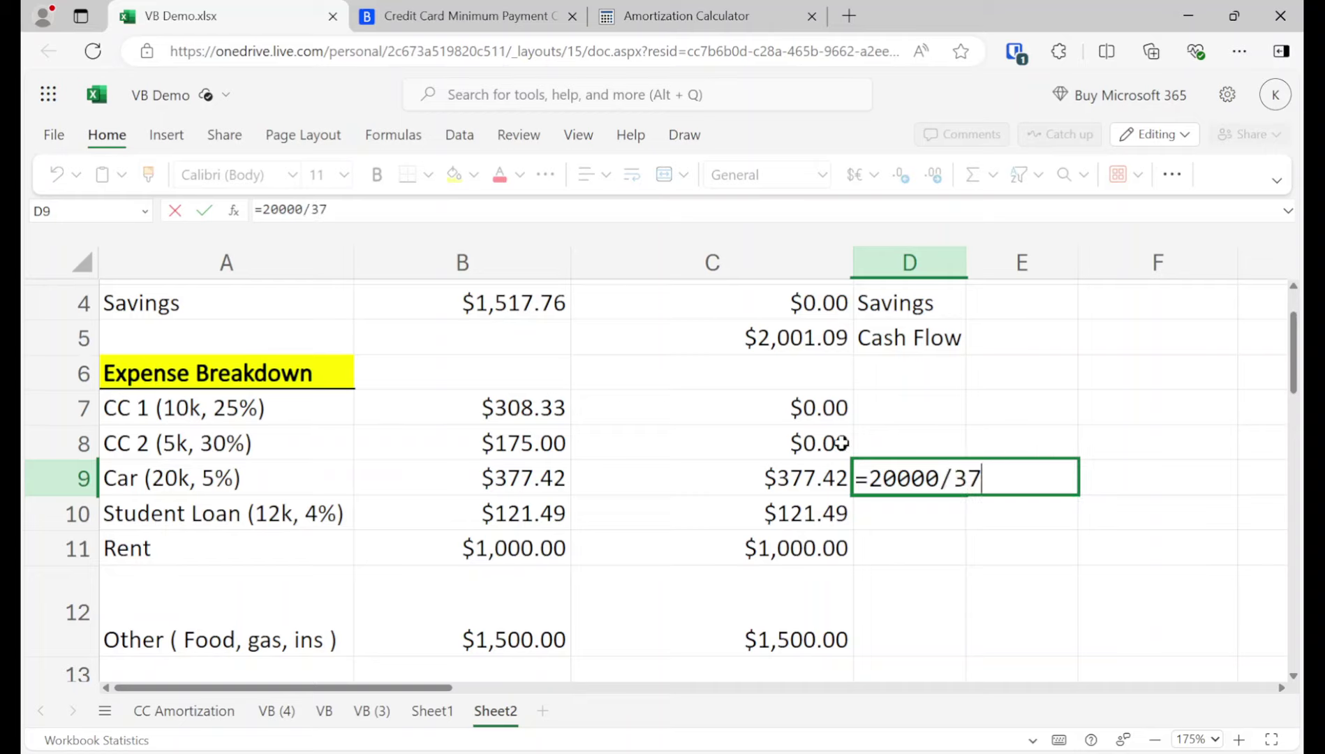
{"action": "key", "text": "Return"}
{"action": "type", "text": "="}
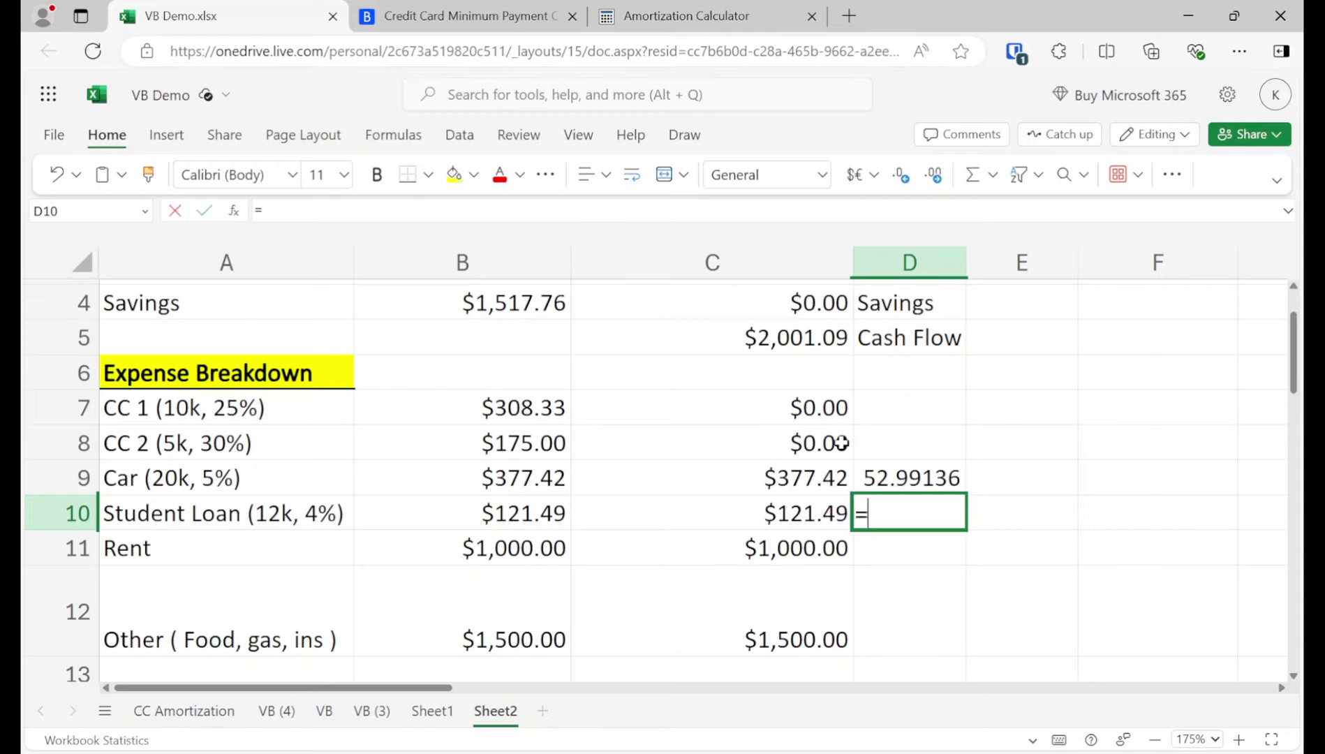
{"action": "type", "text": "12000"}
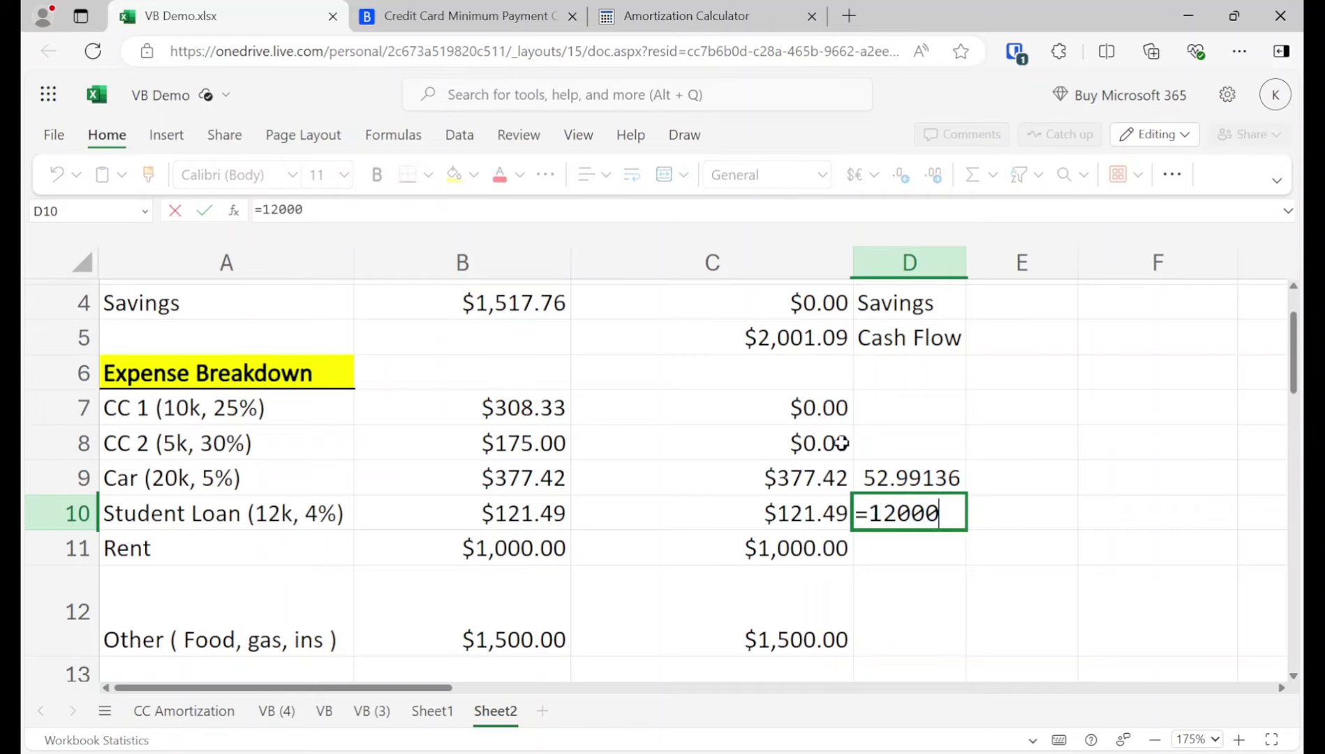
{"action": "type", "text": "/121.49"}
{"action": "key", "text": "Return"}
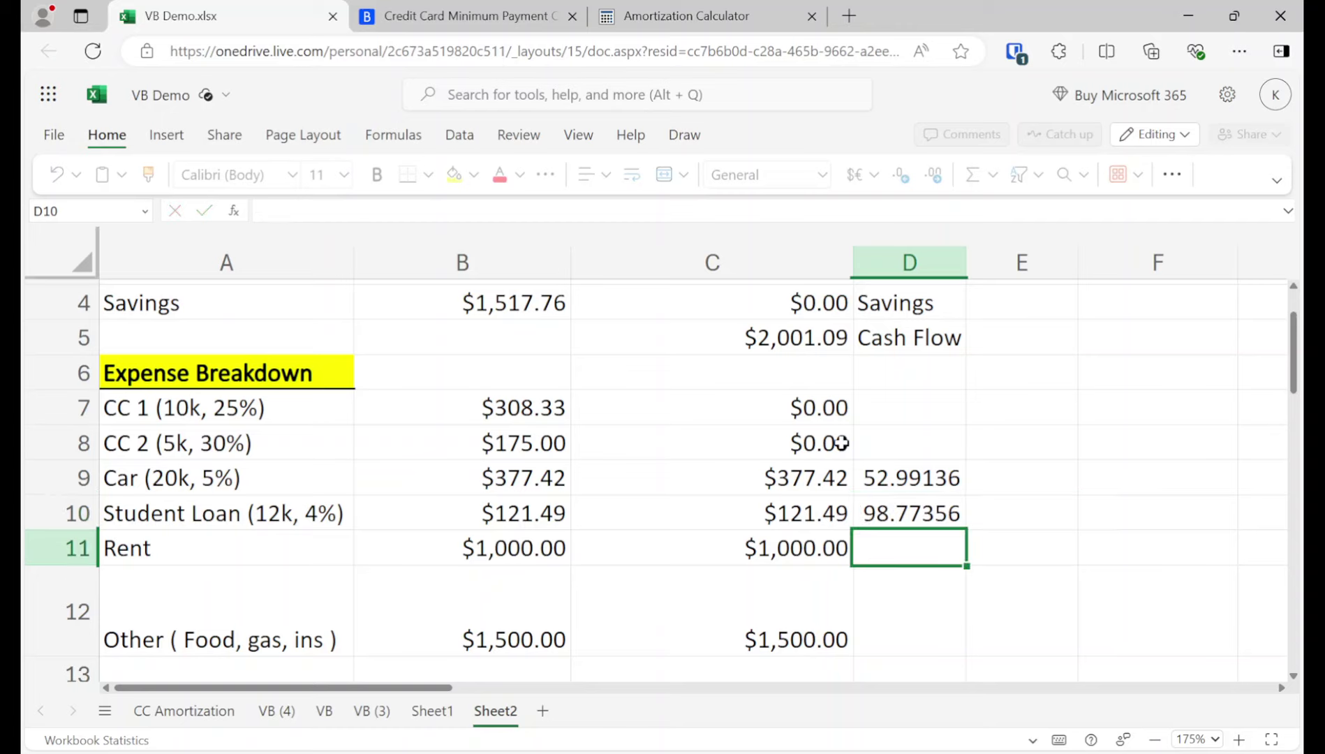
Review D9's formula and begin editing the Car label in A9 to add an arrow.
{"action": "key", "text": "Up"}
{"action": "key", "text": "Up"}
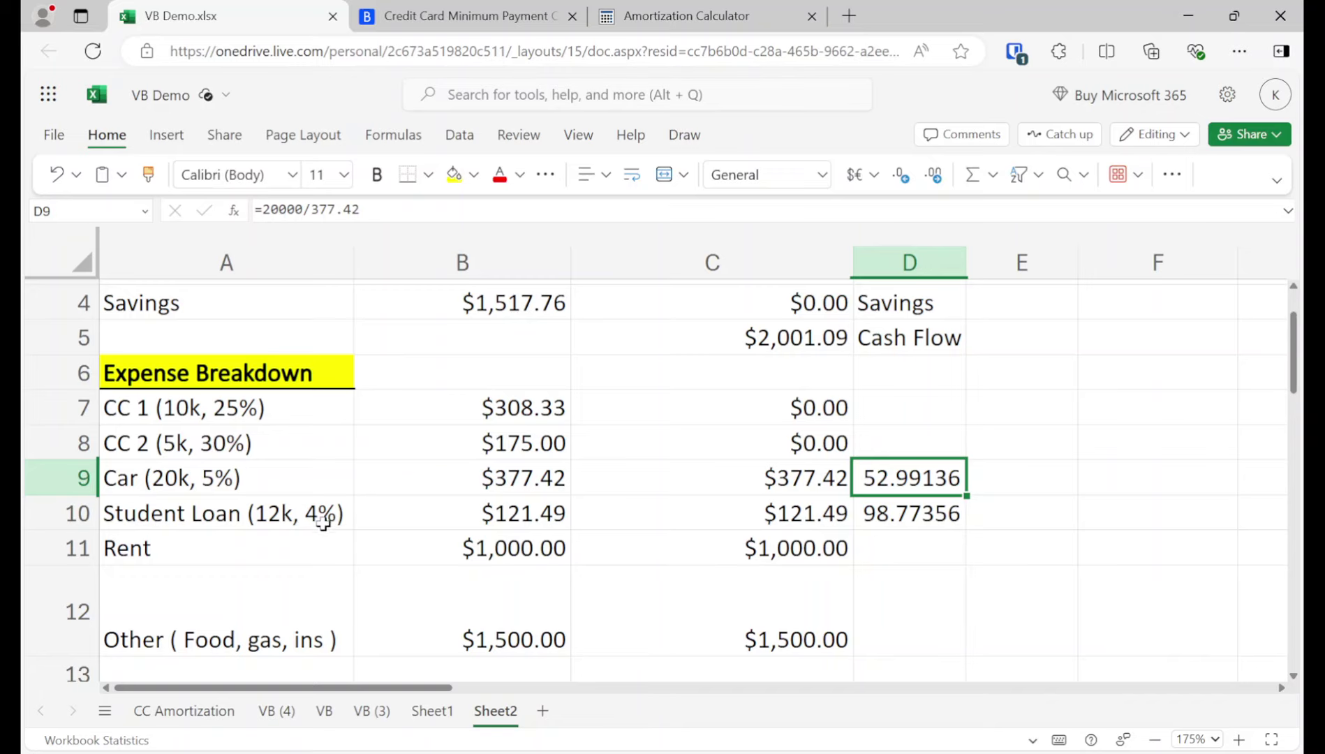
{"action": "scroll", "coordinate": [318, 525], "scroll_direction": "up", "scroll_amount": 2}
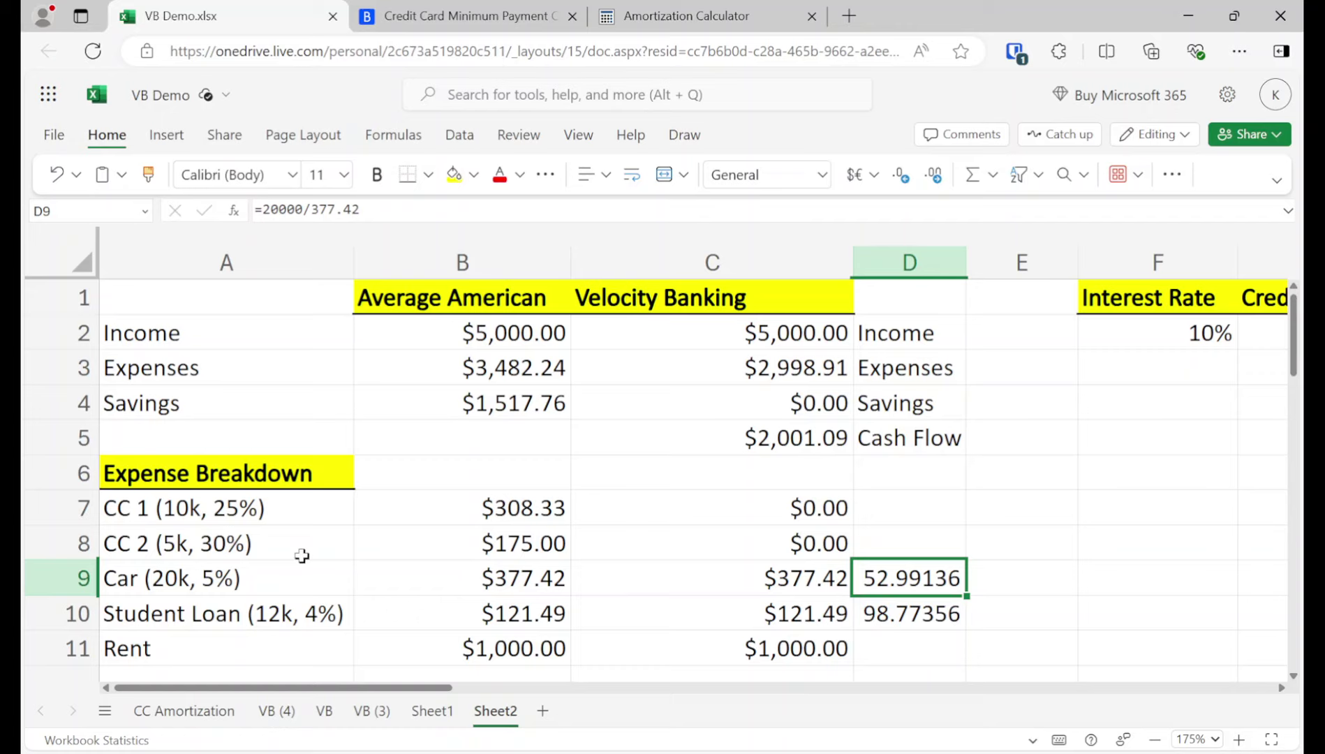
{"action": "double_click", "coordinate": [293, 572]}
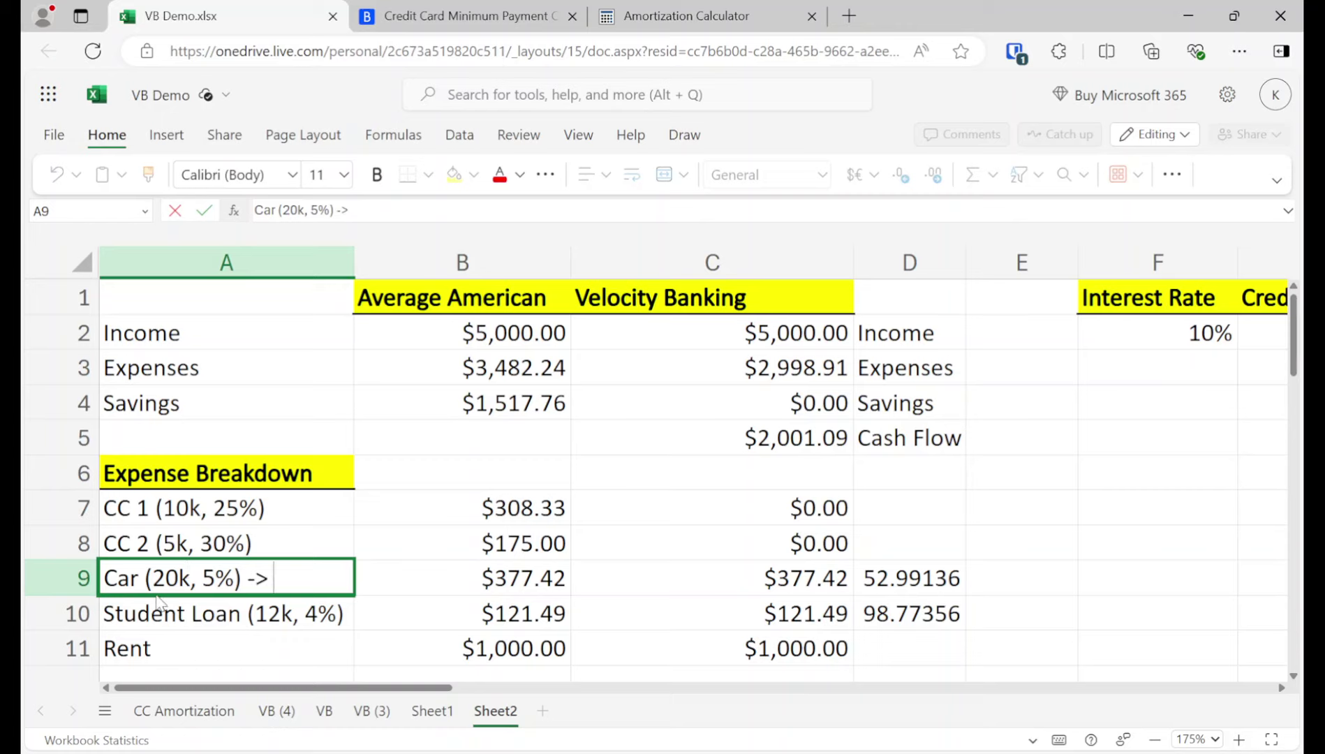
Amortize a $20,000 loan over 5 years at 5% with a monthly schedule.
{"action": "left_click", "coordinate": [634, 10]}
{"action": "left_click_drag", "start_coordinate": [328, 267], "coordinate": [87, 276]}
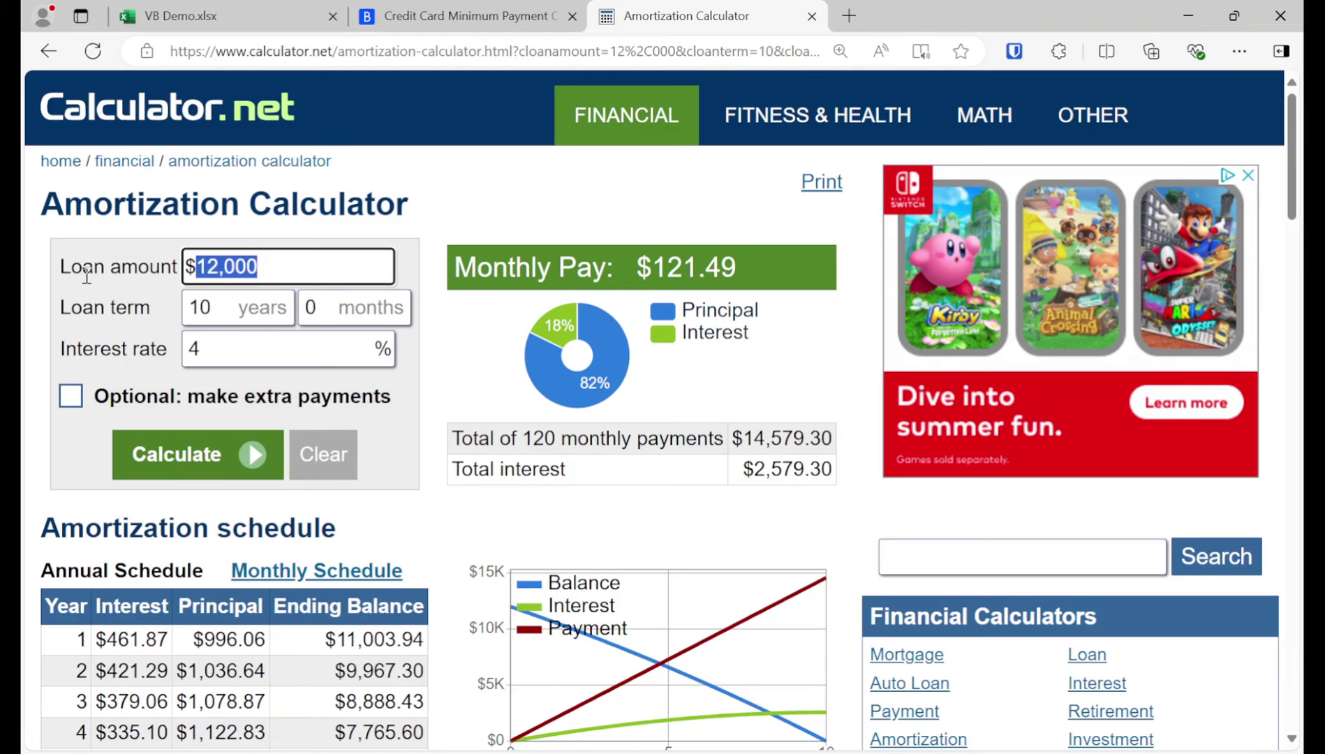
{"action": "type", "text": "20"}
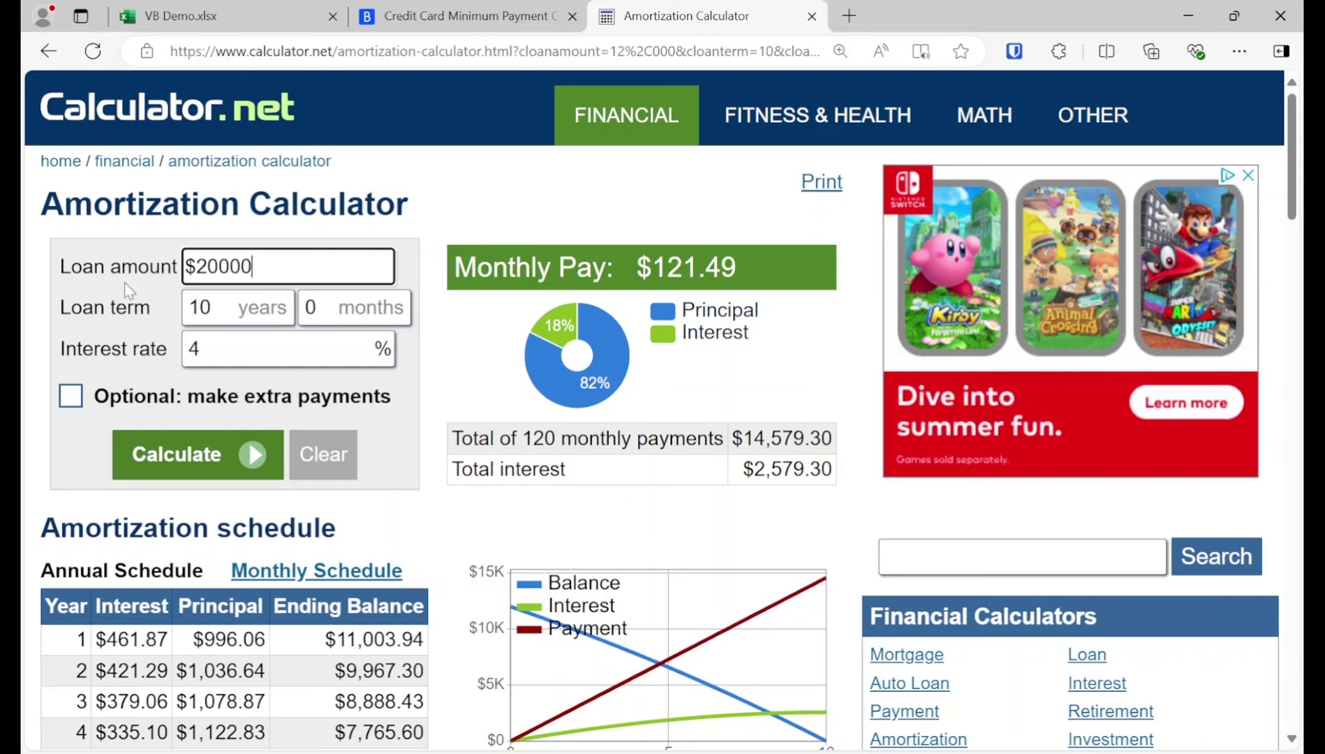
{"action": "left_click", "coordinate": [127, 290]}
{"action": "left_click_drag", "start_coordinate": [228, 307], "coordinate": [44, 320]}
{"action": "type", "text": "5"}
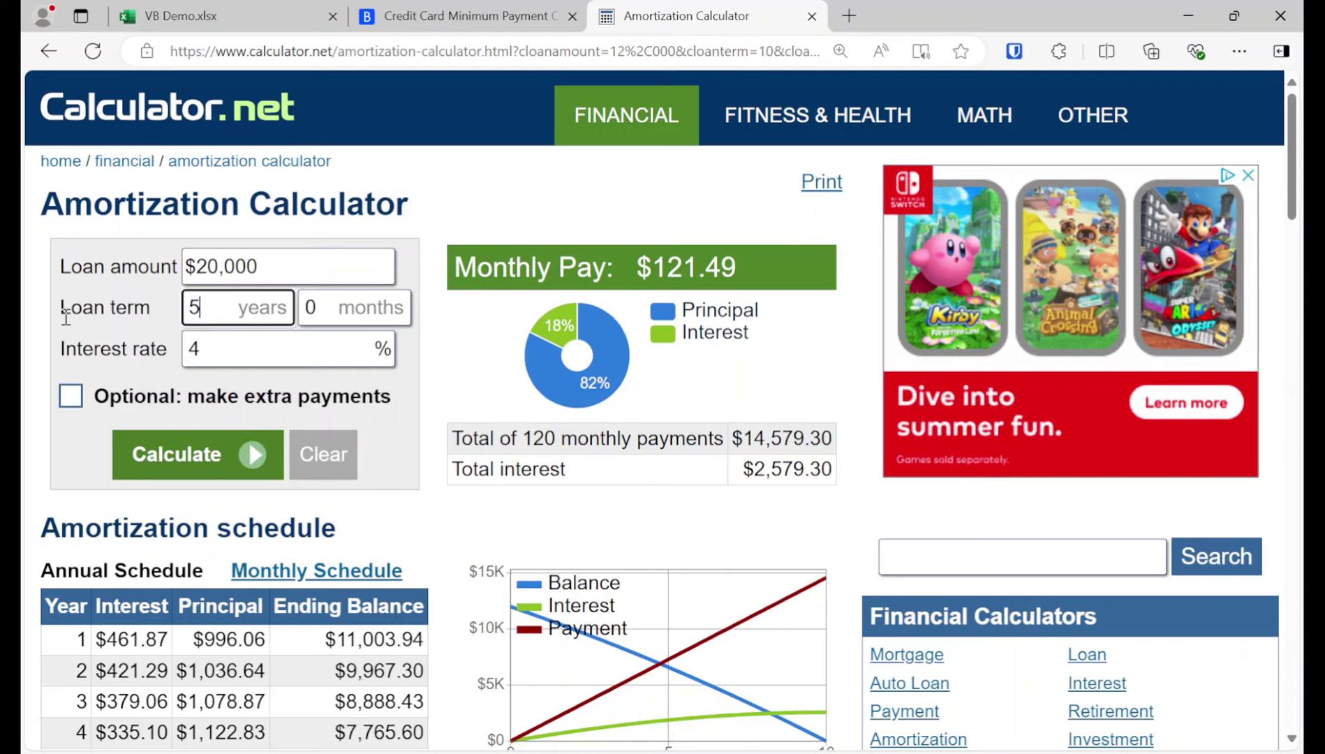
{"action": "left_click_drag", "start_coordinate": [199, 347], "coordinate": [42, 343]}
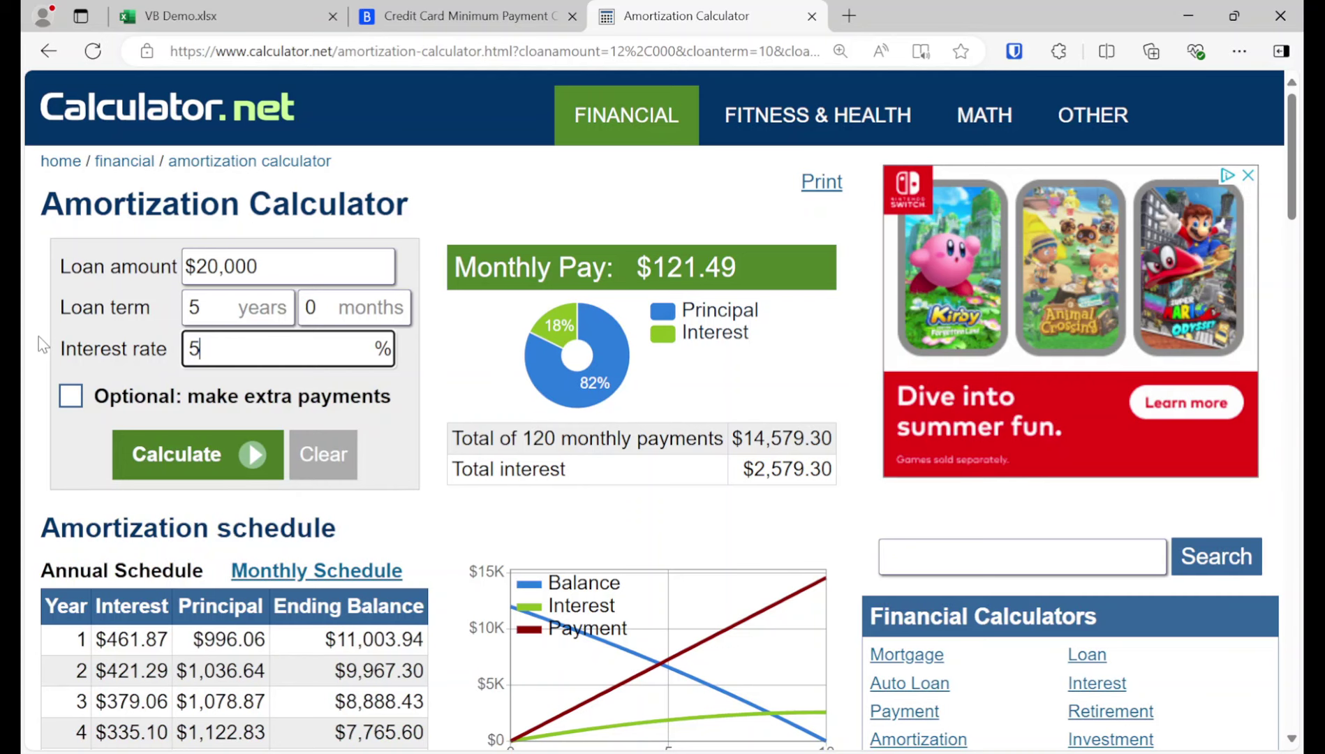
{"action": "left_click", "coordinate": [175, 434]}
{"action": "scroll", "coordinate": [342, 412], "scroll_direction": "down", "scroll_amount": 2}
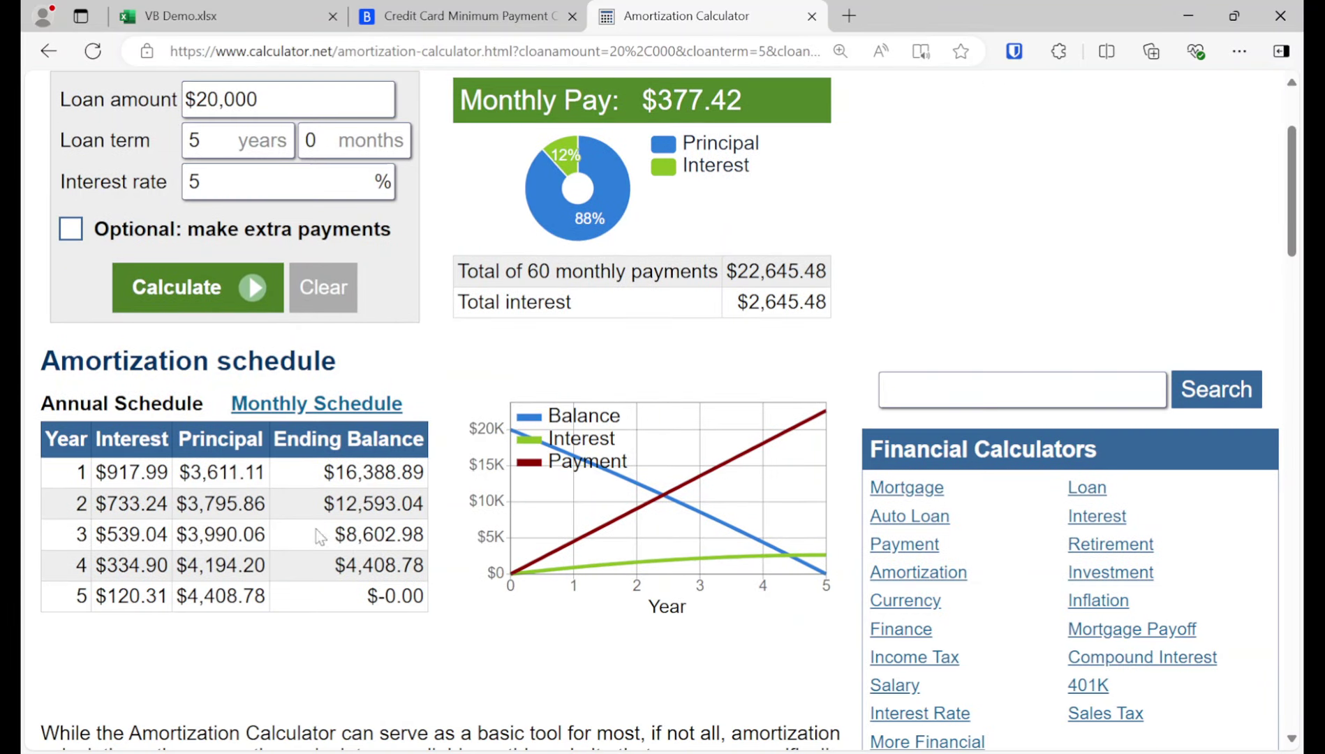
{"action": "left_click", "coordinate": [343, 412]}
Check the Car label in A9 and locate the month-8 credit-line balance in H10.
{"action": "left_click", "coordinate": [252, 14]}
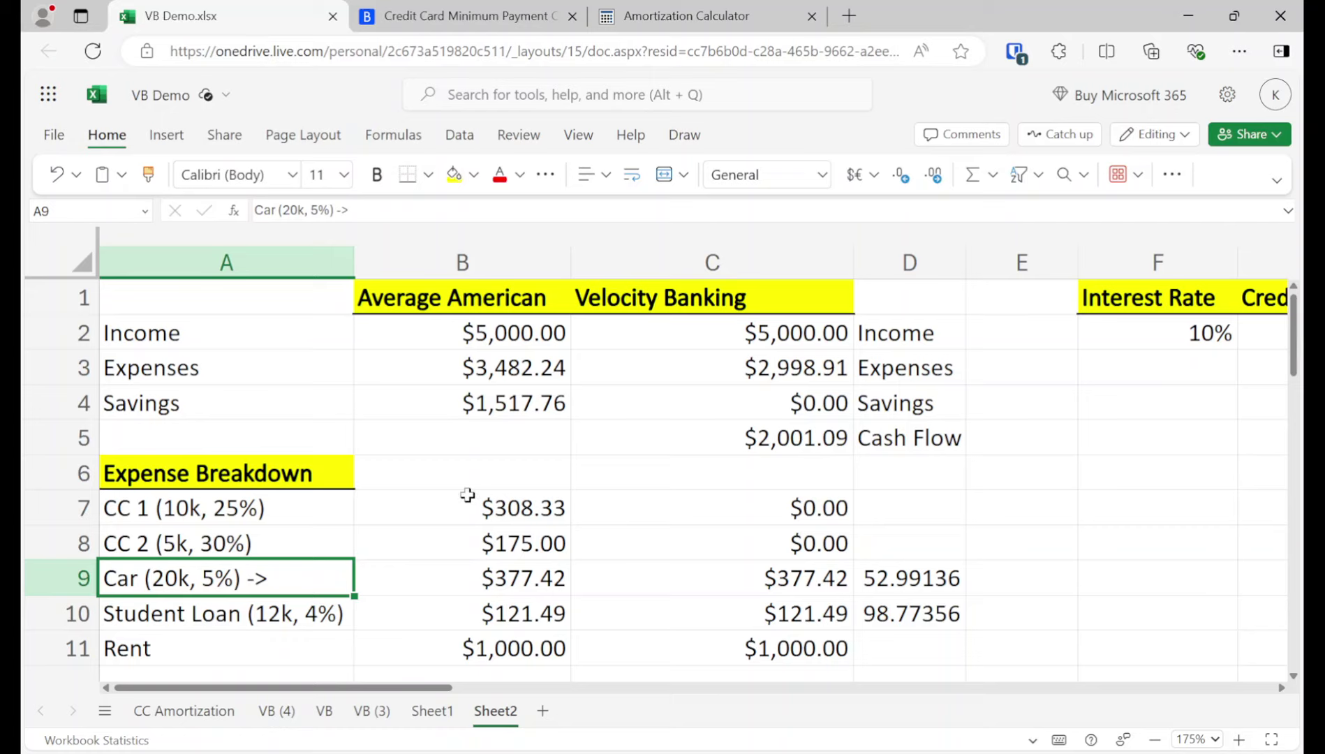
{"action": "double_click", "coordinate": [335, 577]}
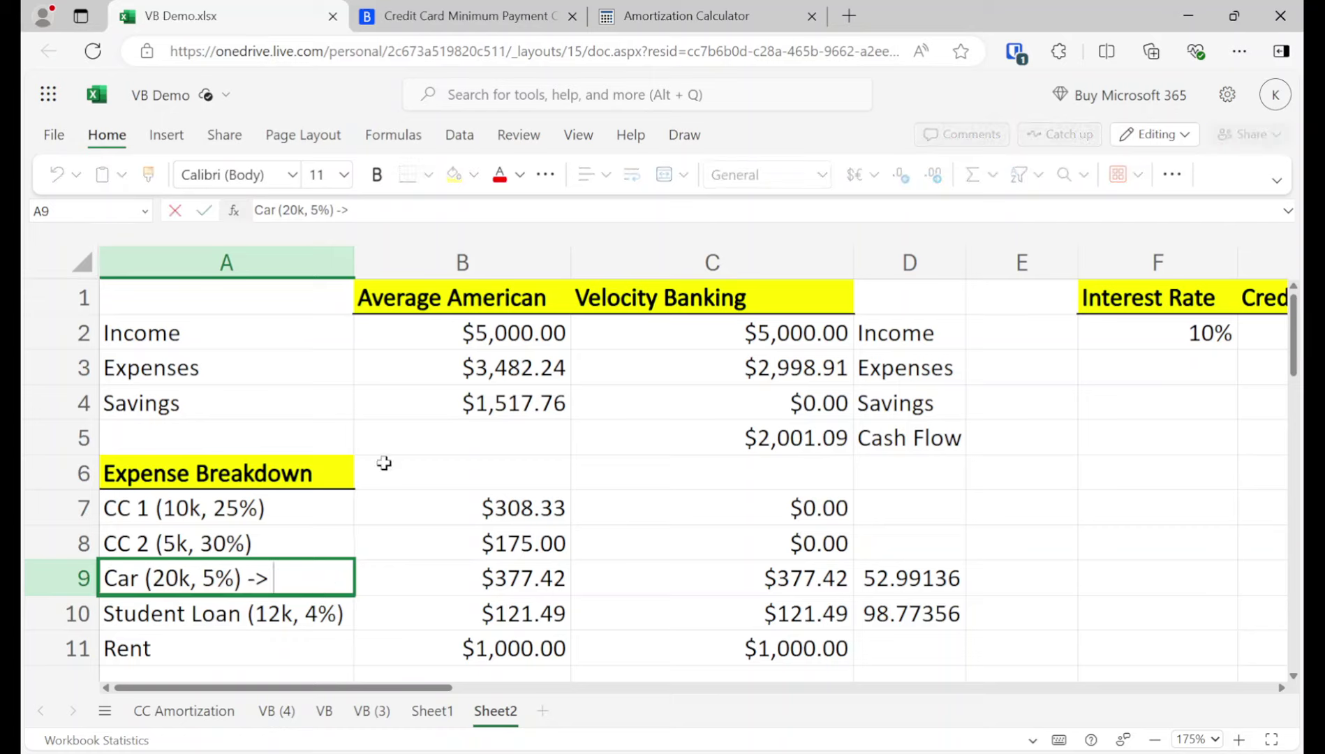
{"action": "left_click", "coordinate": [674, 10]}
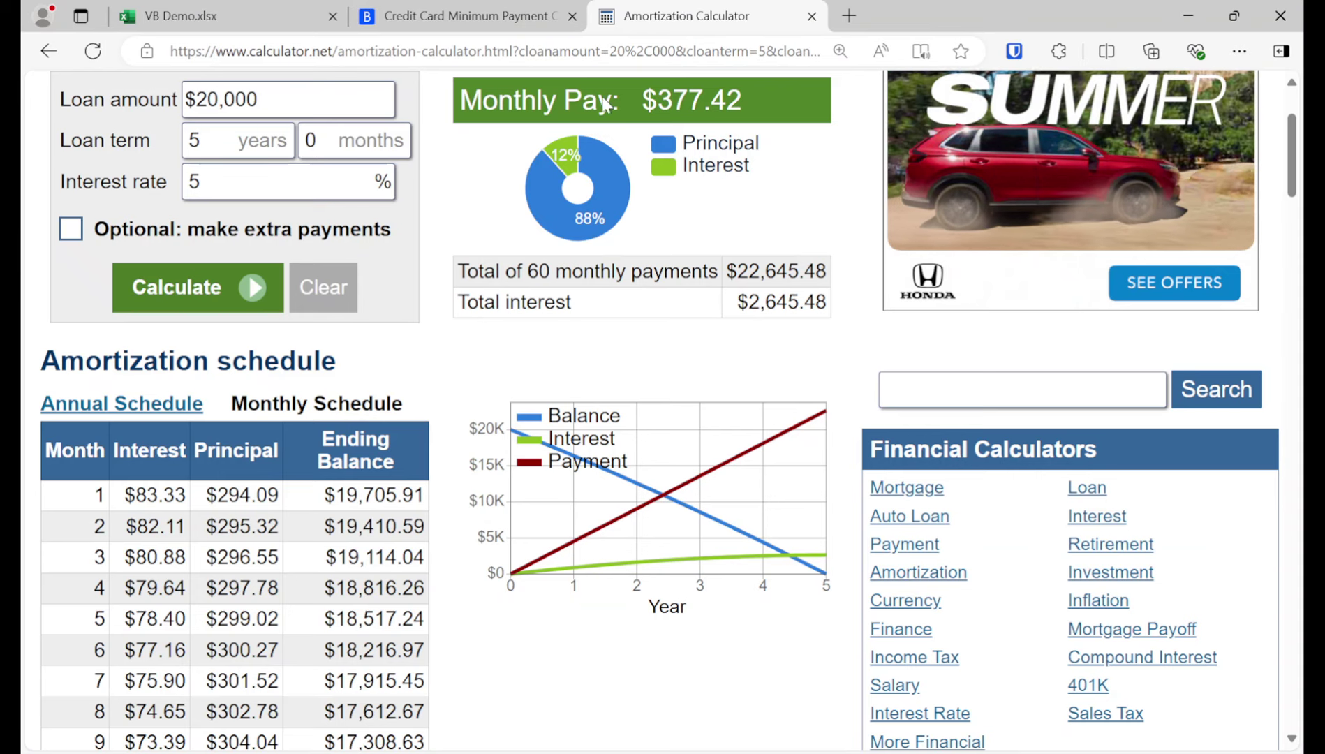
{"action": "left_click", "coordinate": [207, 16]}
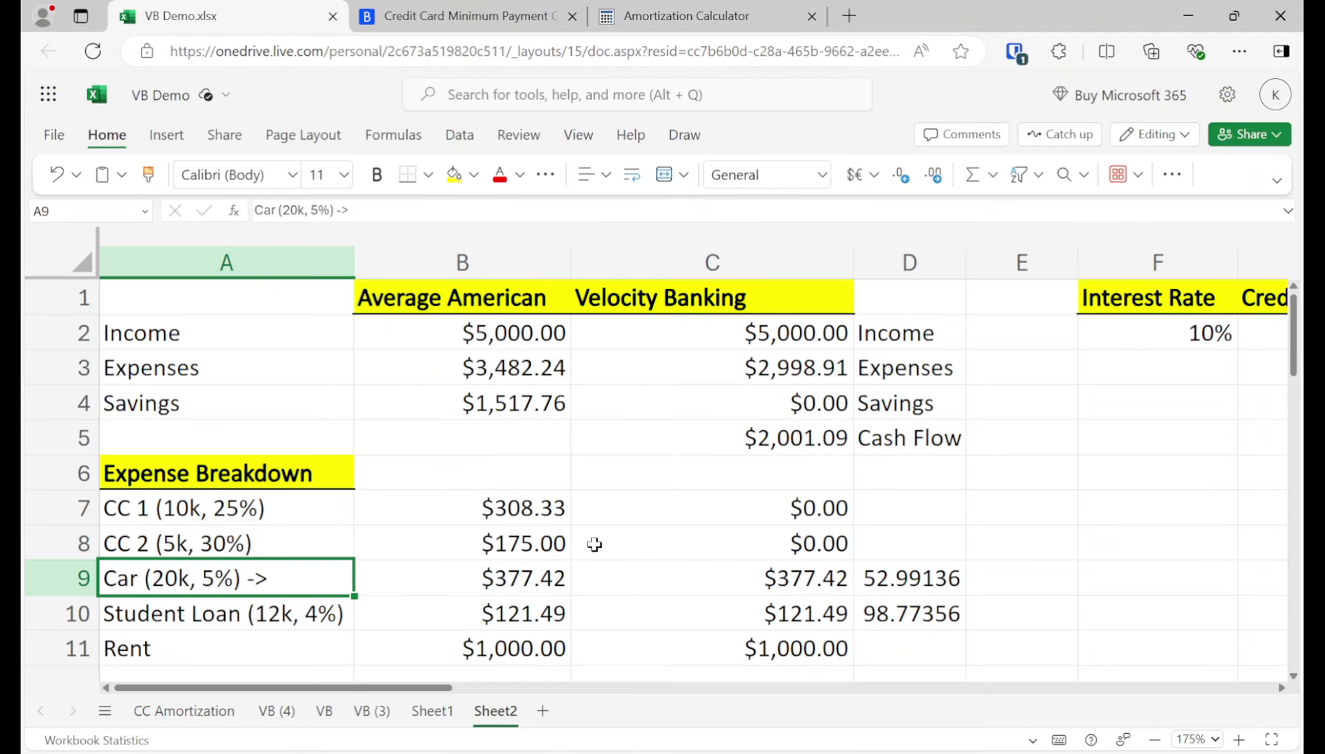
{"action": "left_click", "coordinate": [1159, 566]}
{"action": "key", "text": "Right"}
{"action": "key", "text": "Right"}
{"action": "key", "text": "Right"}
{"action": "key", "text": "Right"}
{"action": "key", "text": "Right"}
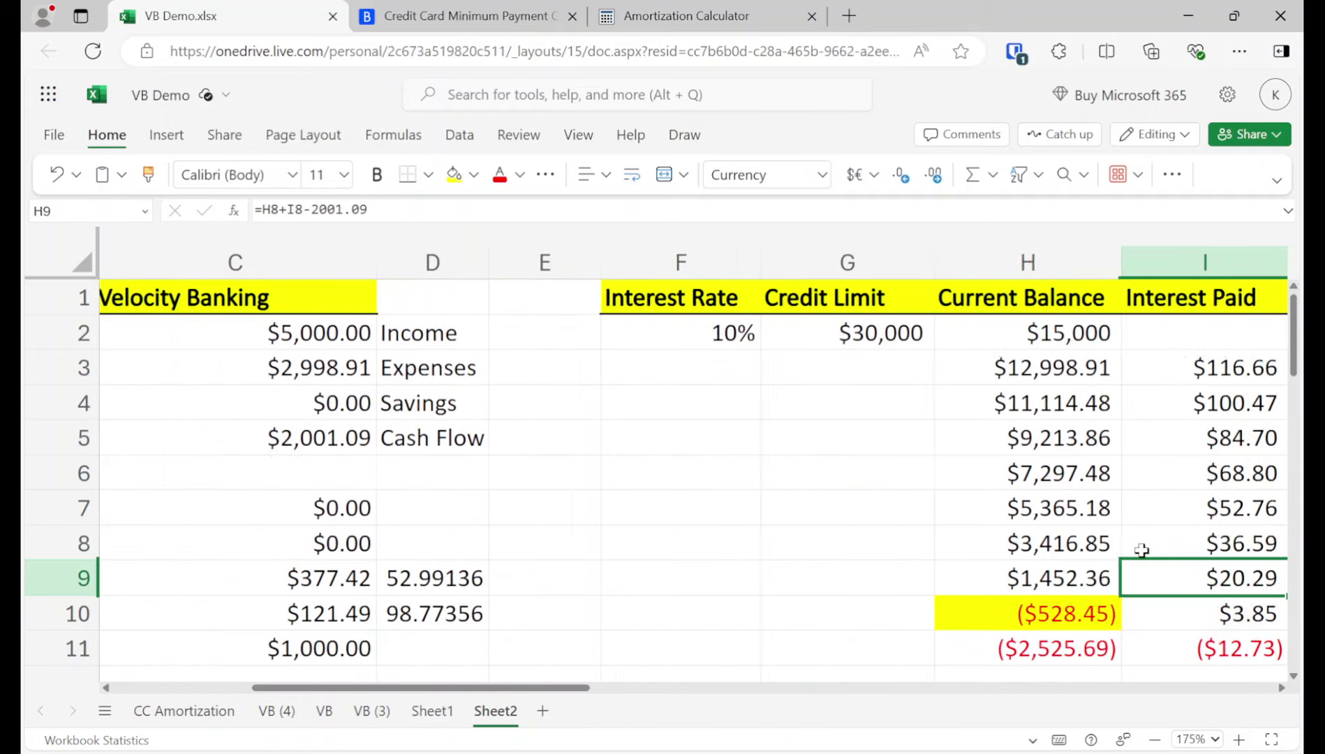
{"action": "key", "text": "Down"}
{"action": "key", "text": "Left"}
{"action": "key", "text": "Left"}
{"action": "key", "text": "Left"}
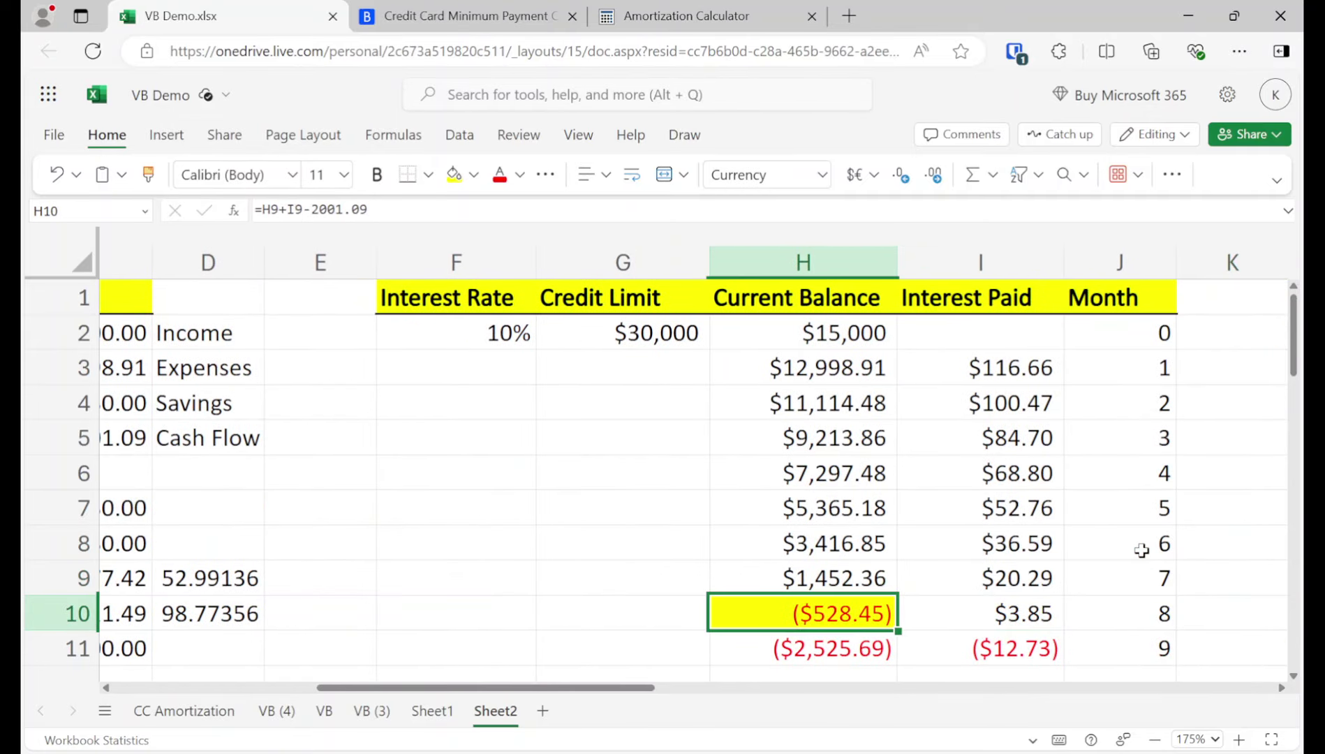
Copy the car loan's month-8 ending balance of 17,612.67 from the schedule.
{"action": "left_click", "coordinate": [726, 18]}
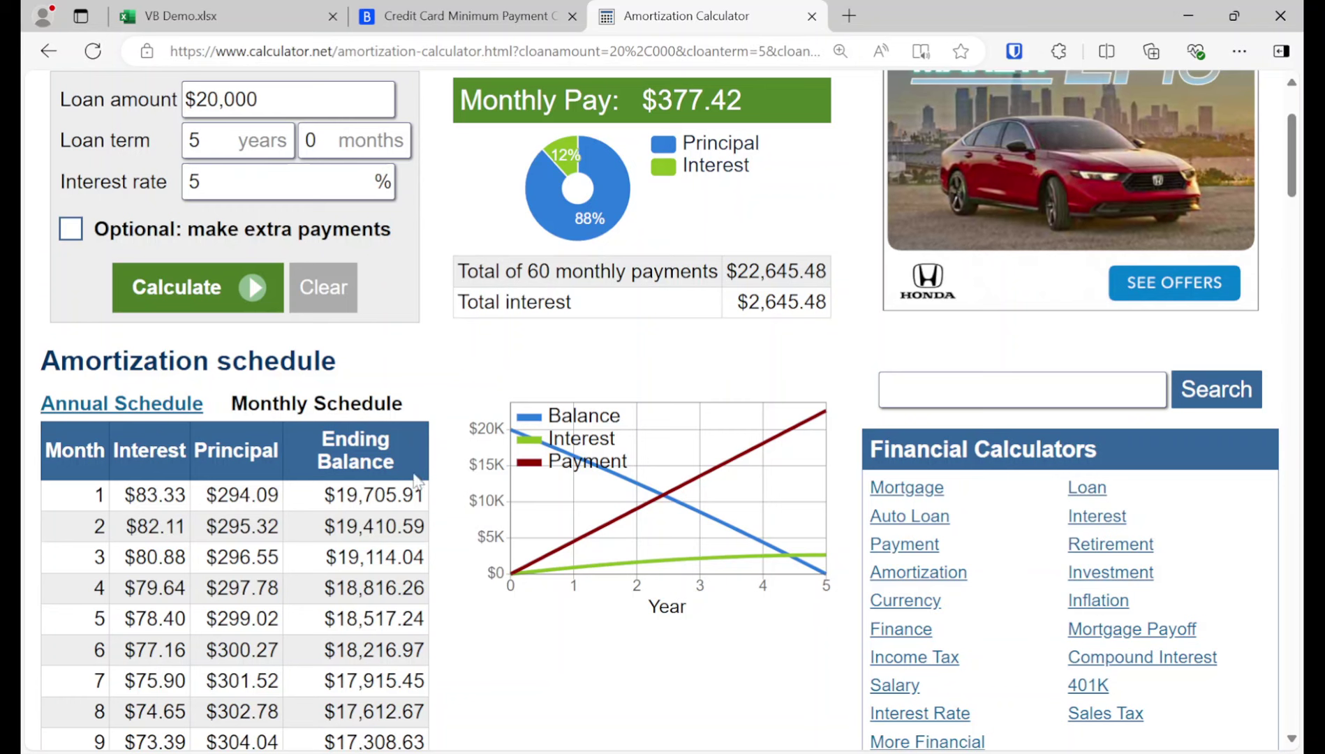
{"action": "scroll", "coordinate": [361, 547], "scroll_direction": "down", "scroll_amount": 2}
{"action": "scroll", "coordinate": [361, 546], "scroll_direction": "down", "scroll_amount": 1}
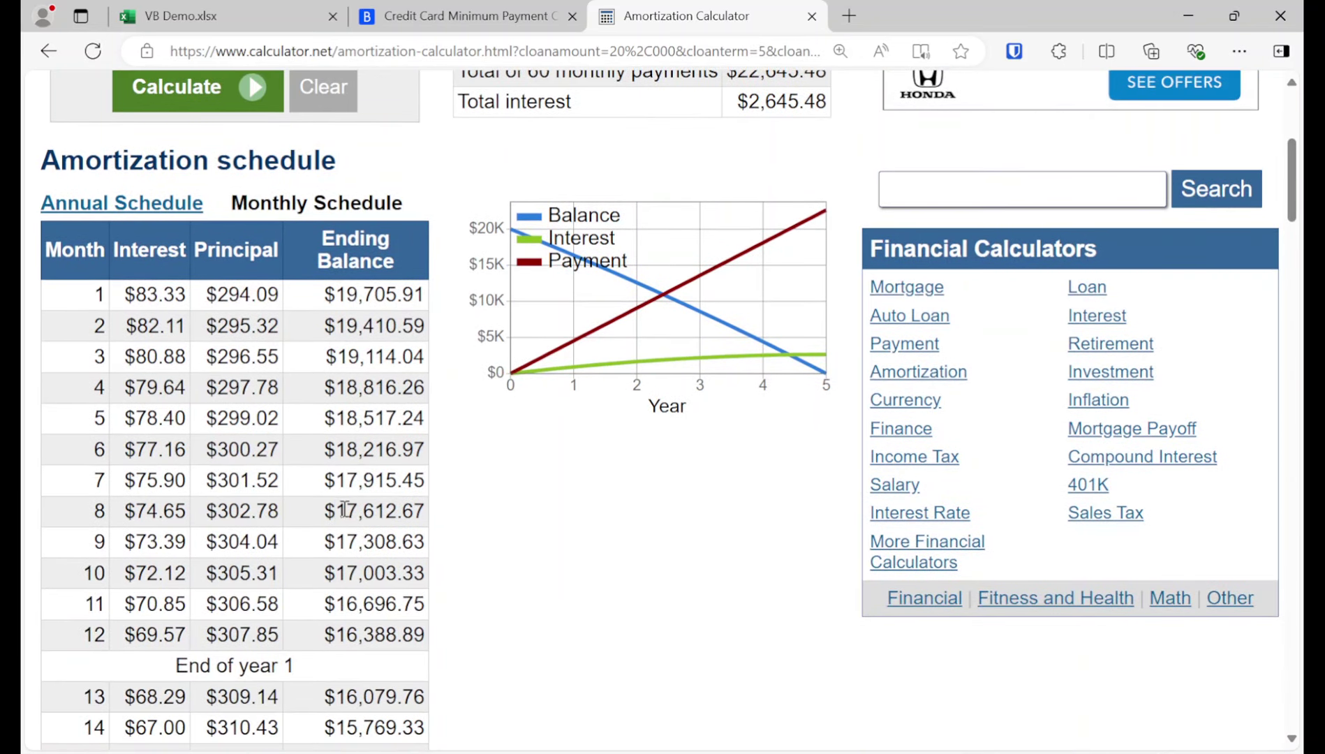
{"action": "left_click_drag", "start_coordinate": [344, 510], "coordinate": [424, 511]}
{"action": "key", "text": "ctrl+c"}
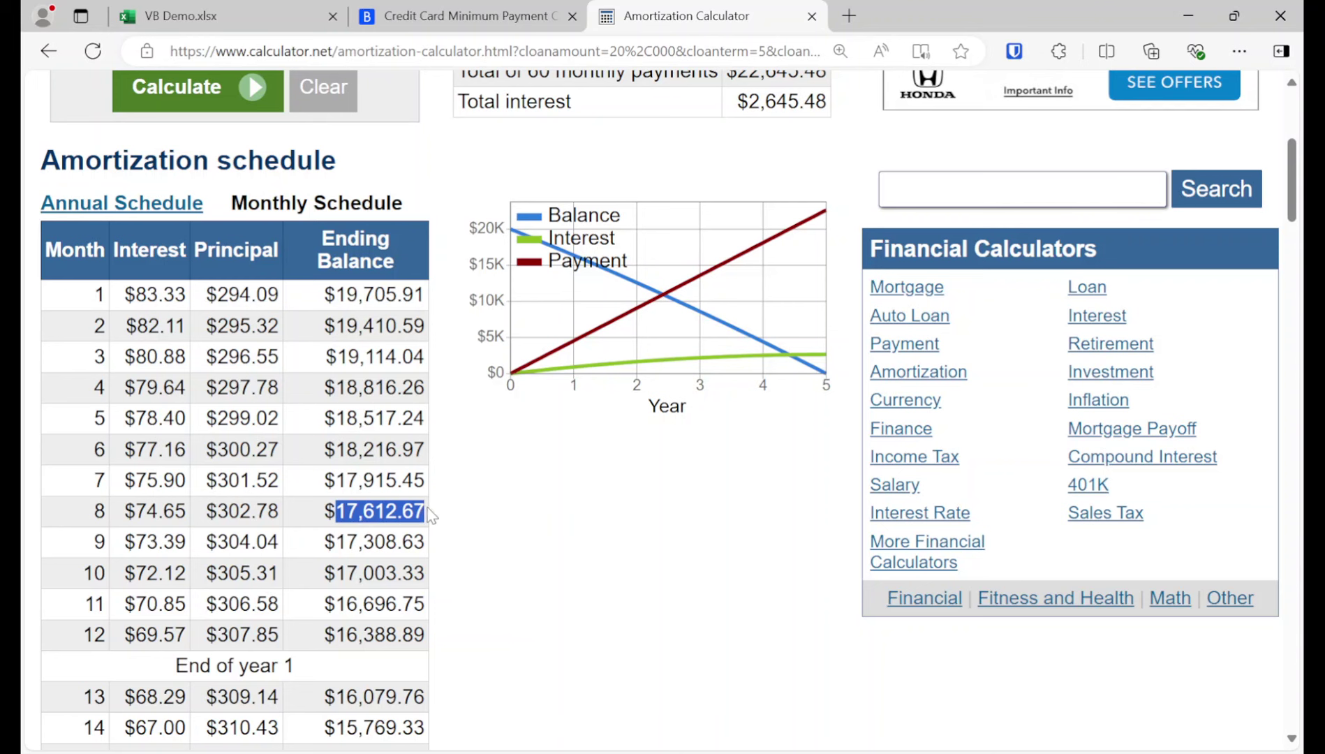
{"action": "left_click", "coordinate": [209, 15]}
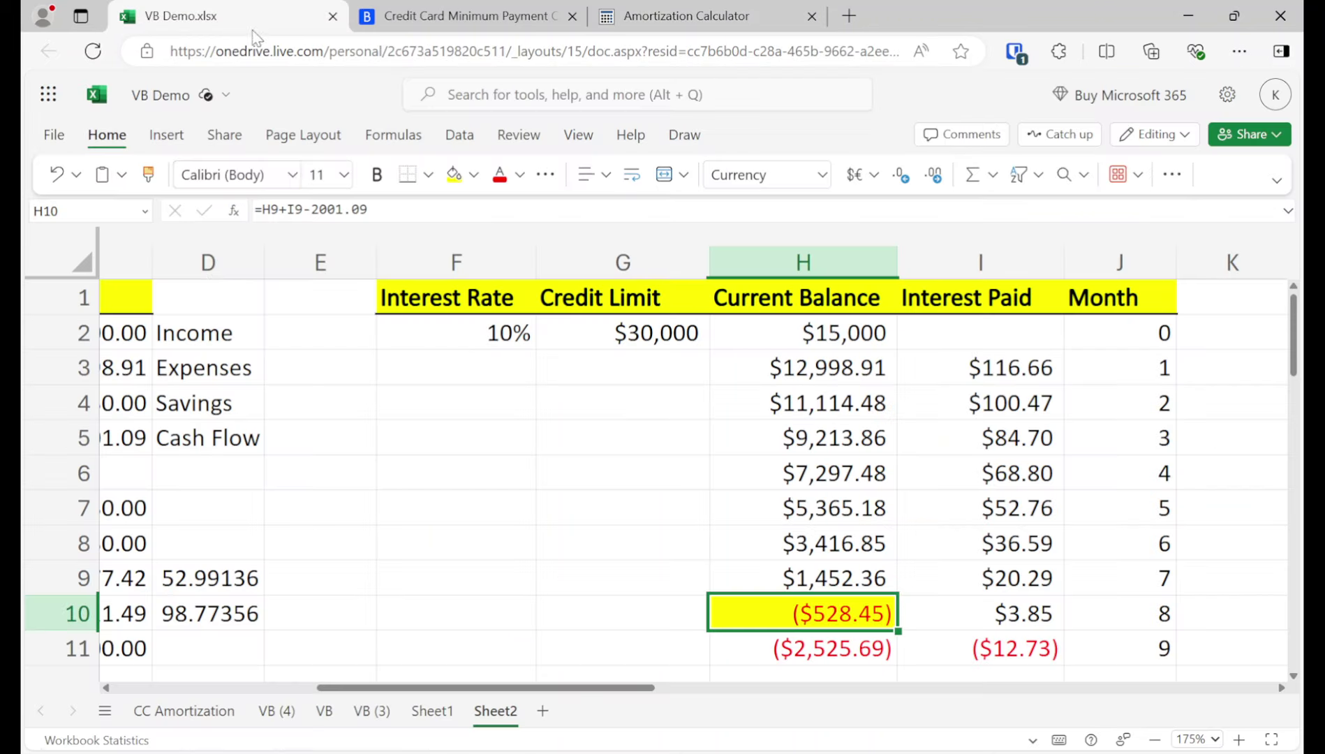
{"action": "left_click", "coordinate": [190, 683]}
Append the copied 17,612.67 balance to the Car label in A9.
{"action": "double_click", "coordinate": [262, 571]}
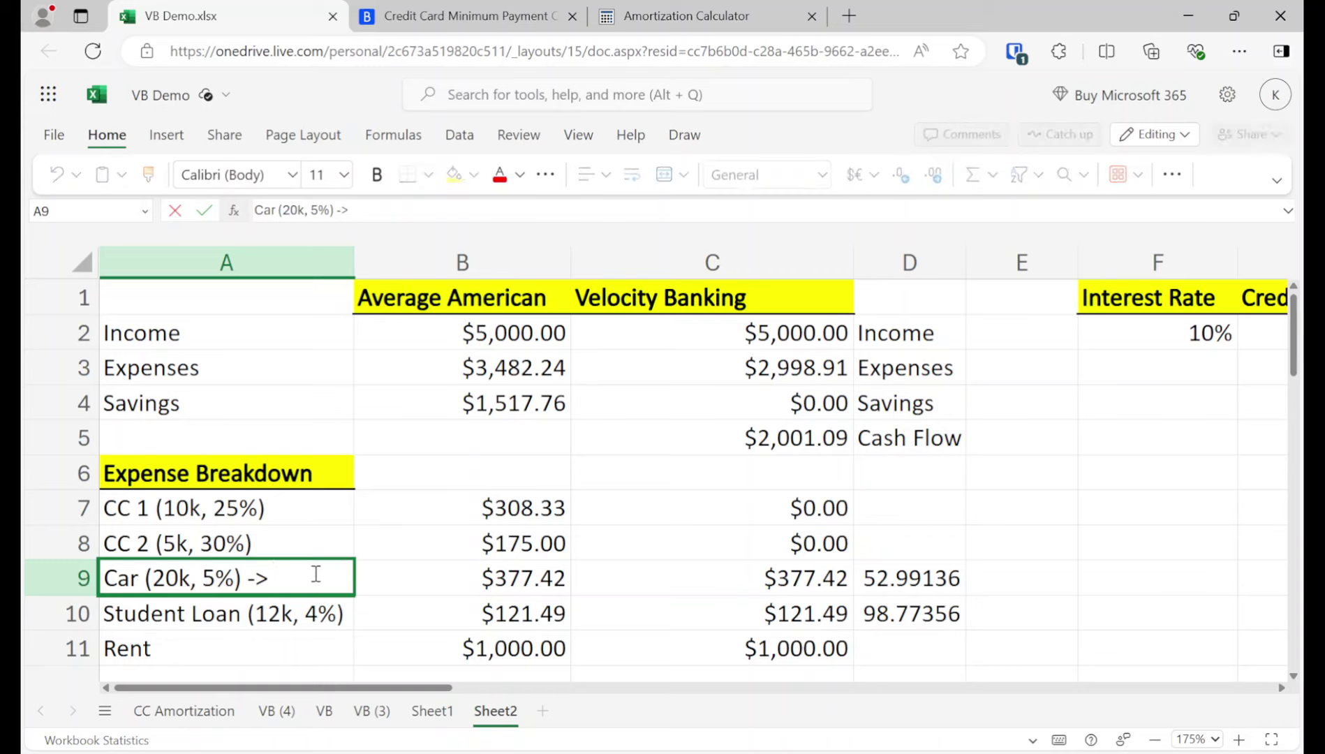
{"action": "key", "text": "ctrl+v"}
{"action": "key", "text": "Return"}
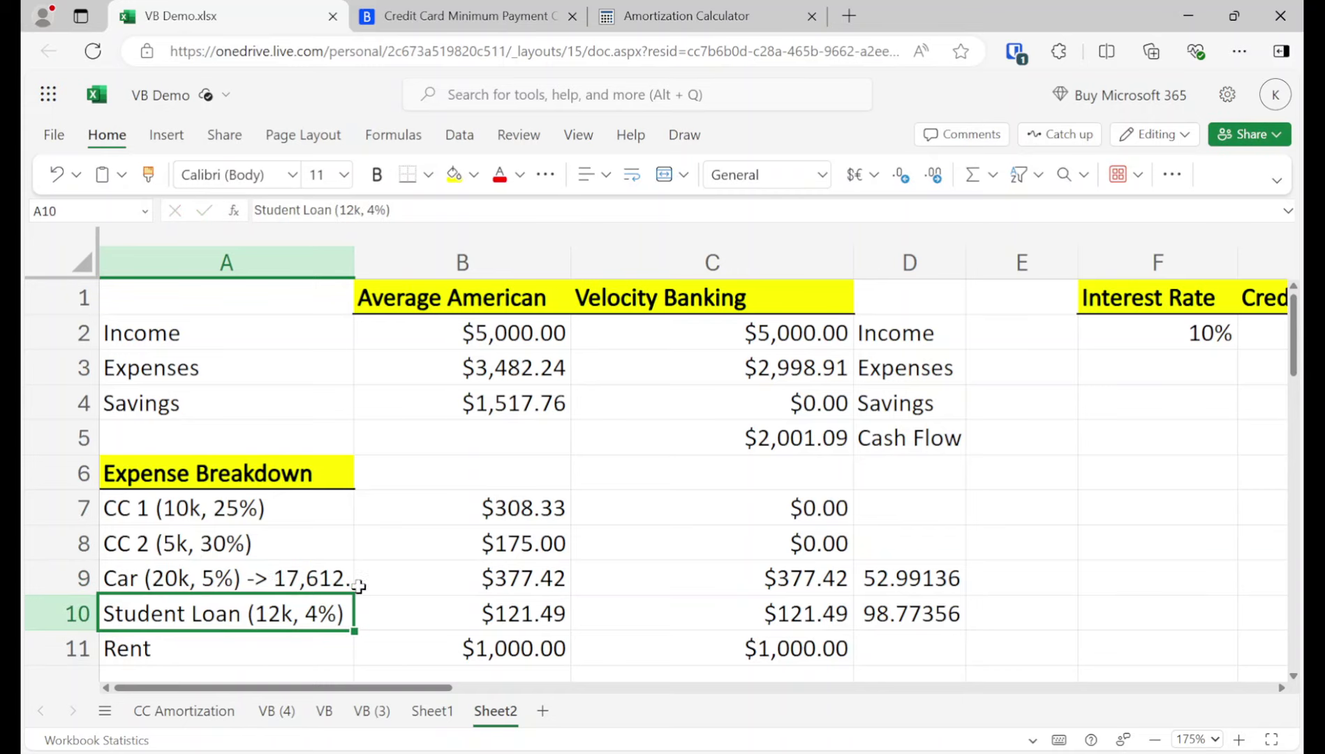
{"action": "left_click", "coordinate": [353, 577]}
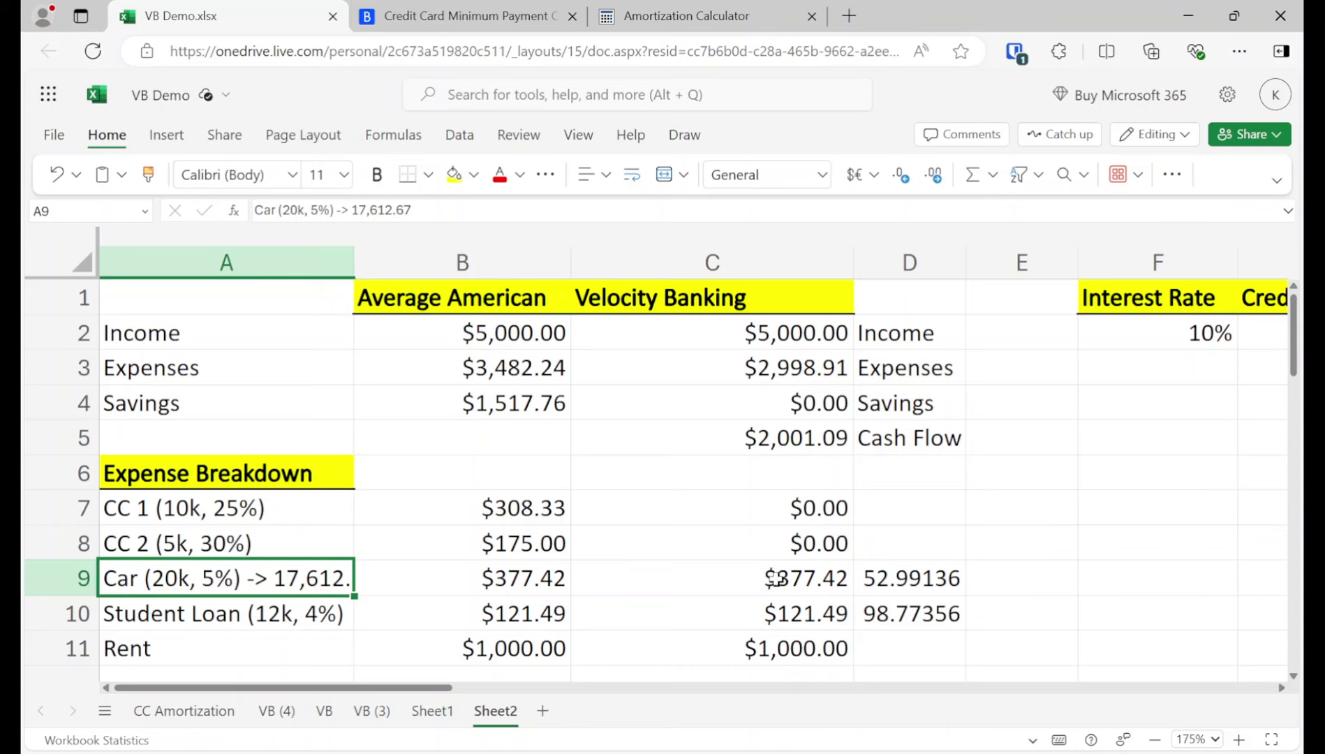
Add +17612.67 to the month-8 credit-line balance formula in H10.
{"action": "key", "text": "Right"}
{"action": "key", "text": "Right"}
{"action": "key", "text": "Right"}
{"action": "key", "text": "Right"}
{"action": "key", "text": "Right"}
{"action": "key", "text": "Right"}
{"action": "key", "text": "Right"}
{"action": "key", "text": "Right"}
{"action": "key", "text": "Down"}
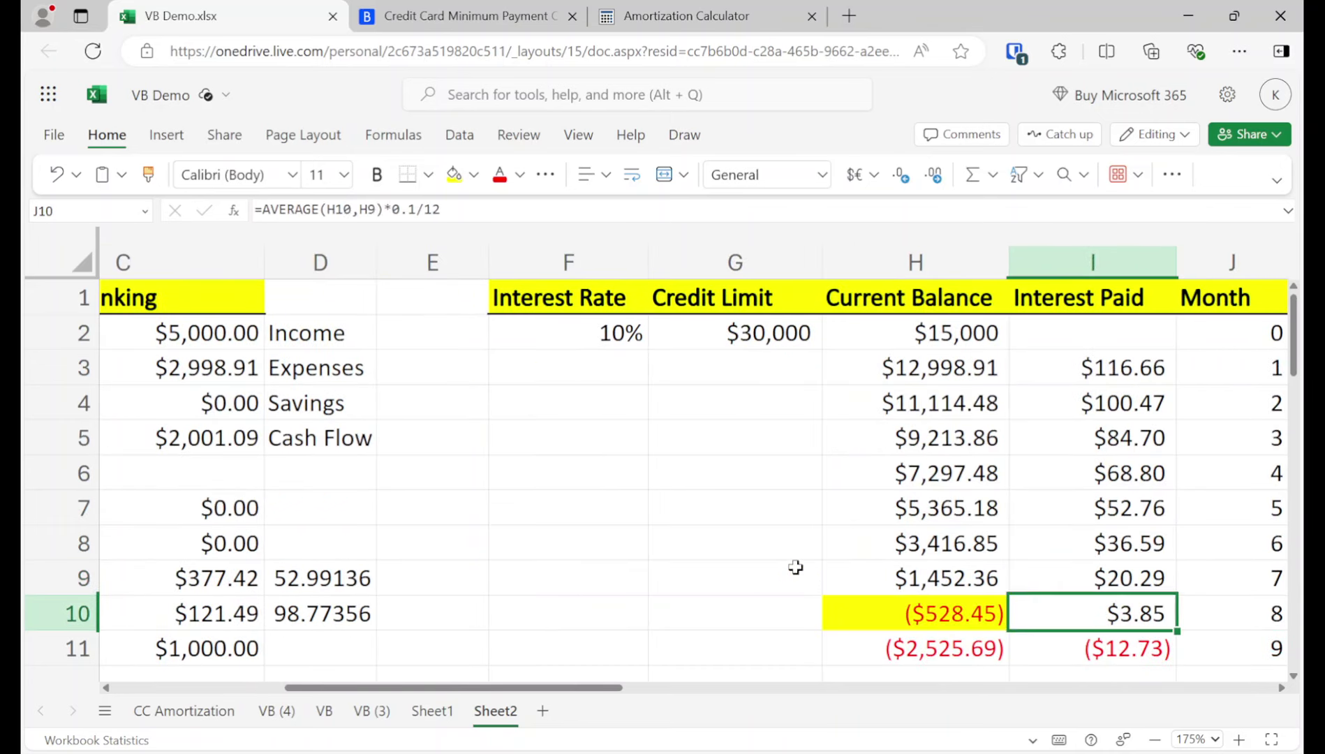
{"action": "key", "text": "Left"}
{"action": "left_click", "coordinate": [440, 212]}
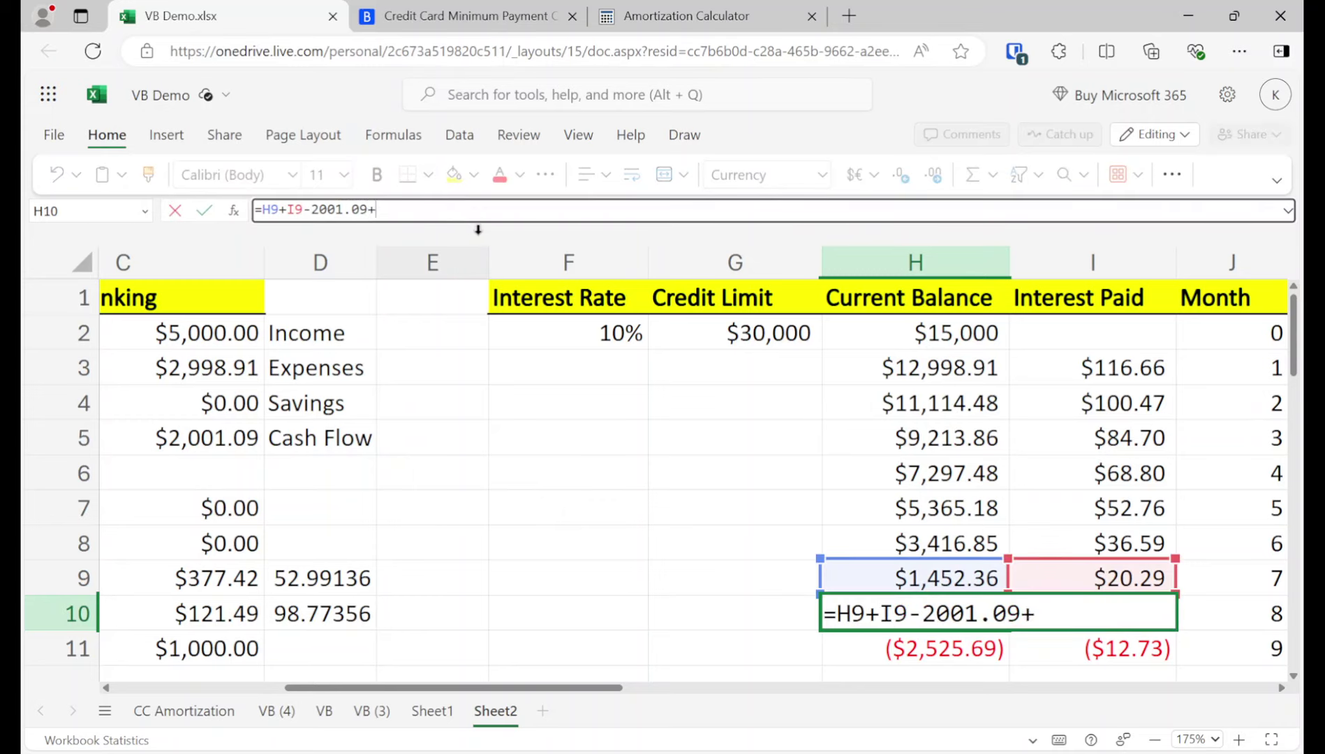
{"action": "type", "text": "+"}
{"action": "key", "text": "ctrl+v"}
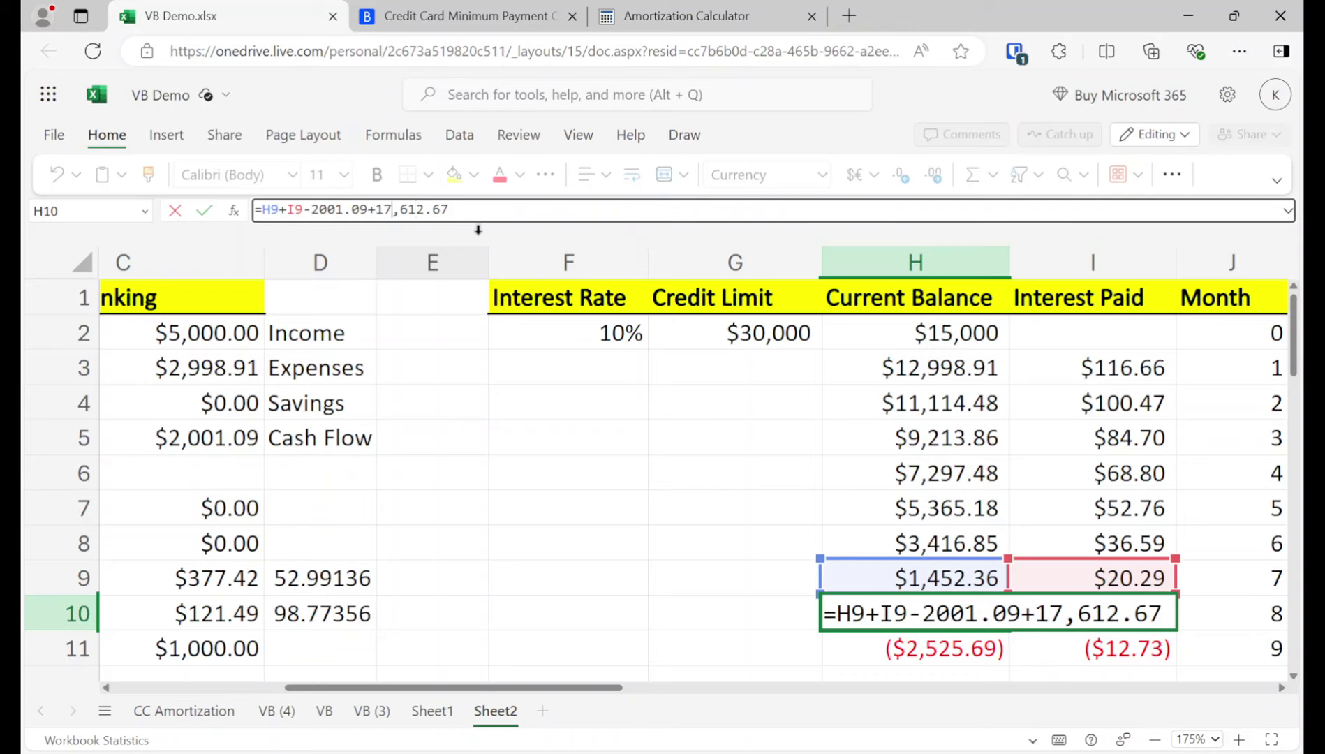
{"action": "key", "text": "Delete"}
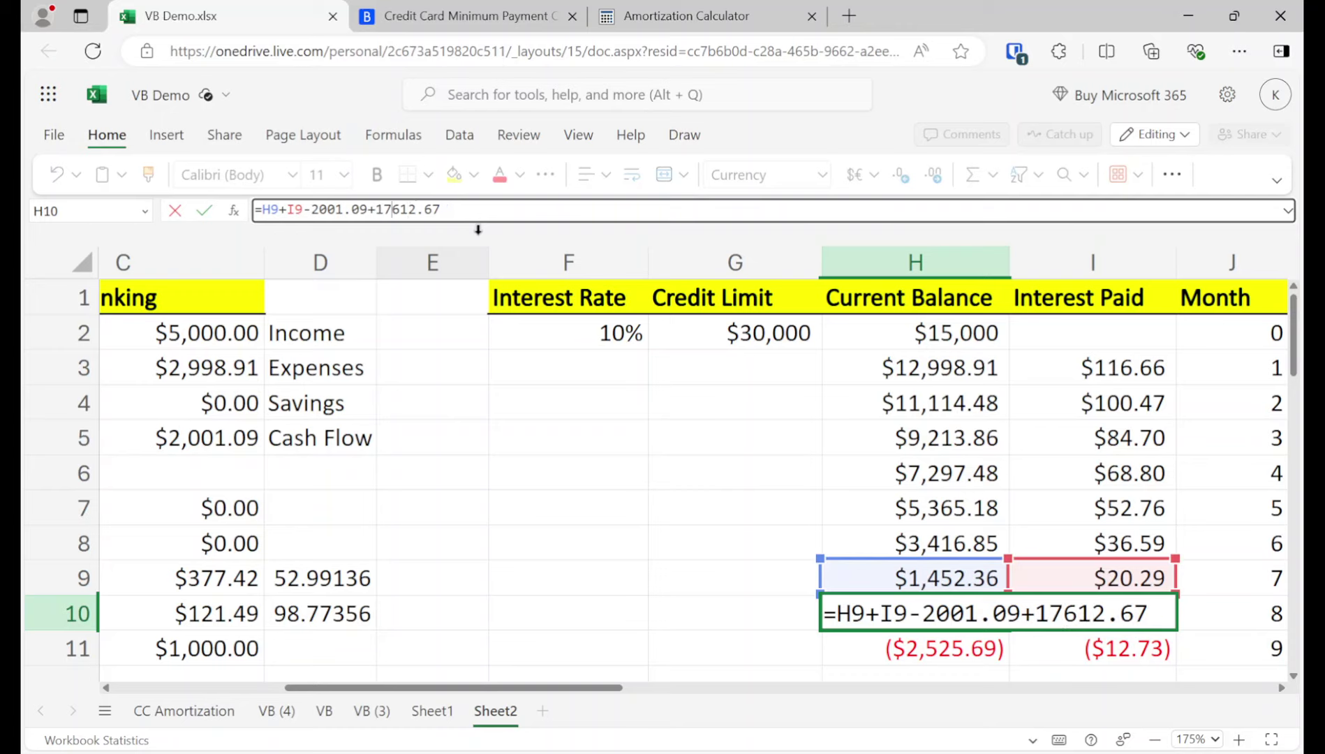
{"action": "key", "text": "Return"}
{"action": "key", "text": "Up"}
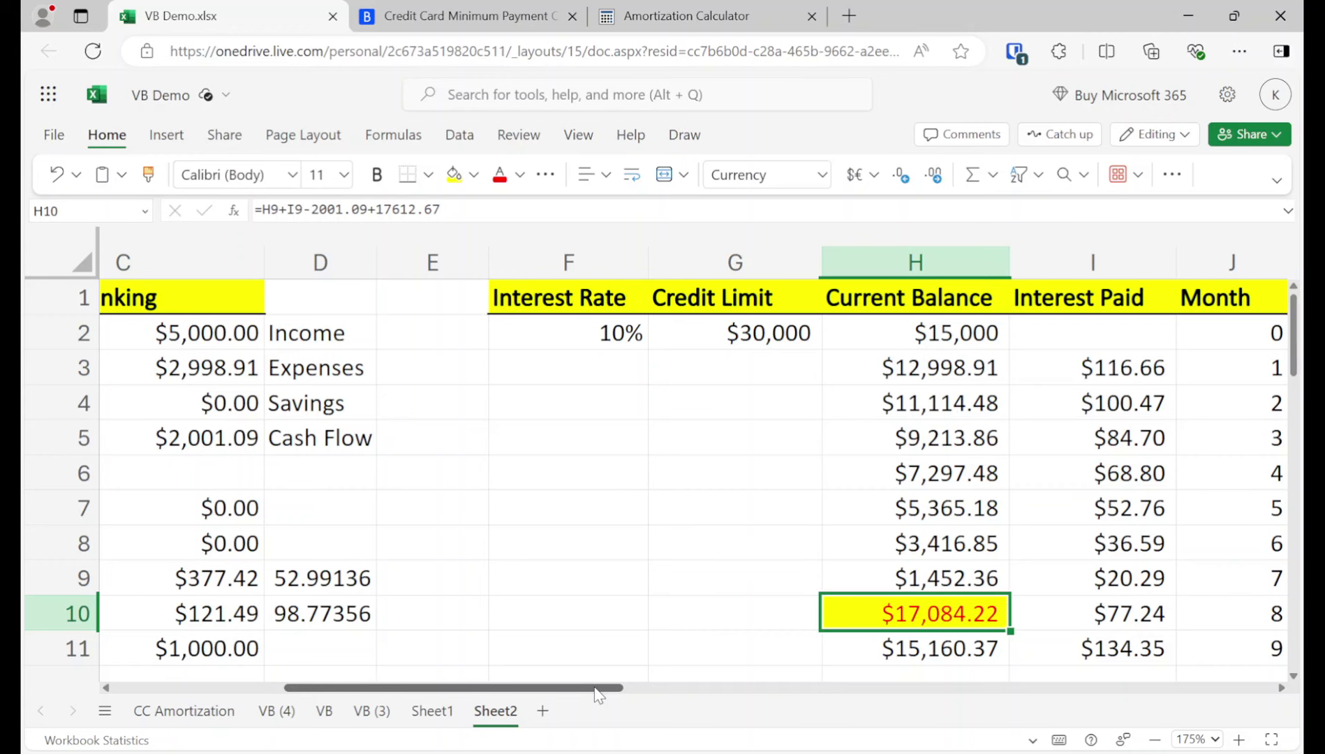
Set the car payment in C9 to 0.
{"action": "left_click_drag", "start_coordinate": [597, 692], "coordinate": [427, 691]}
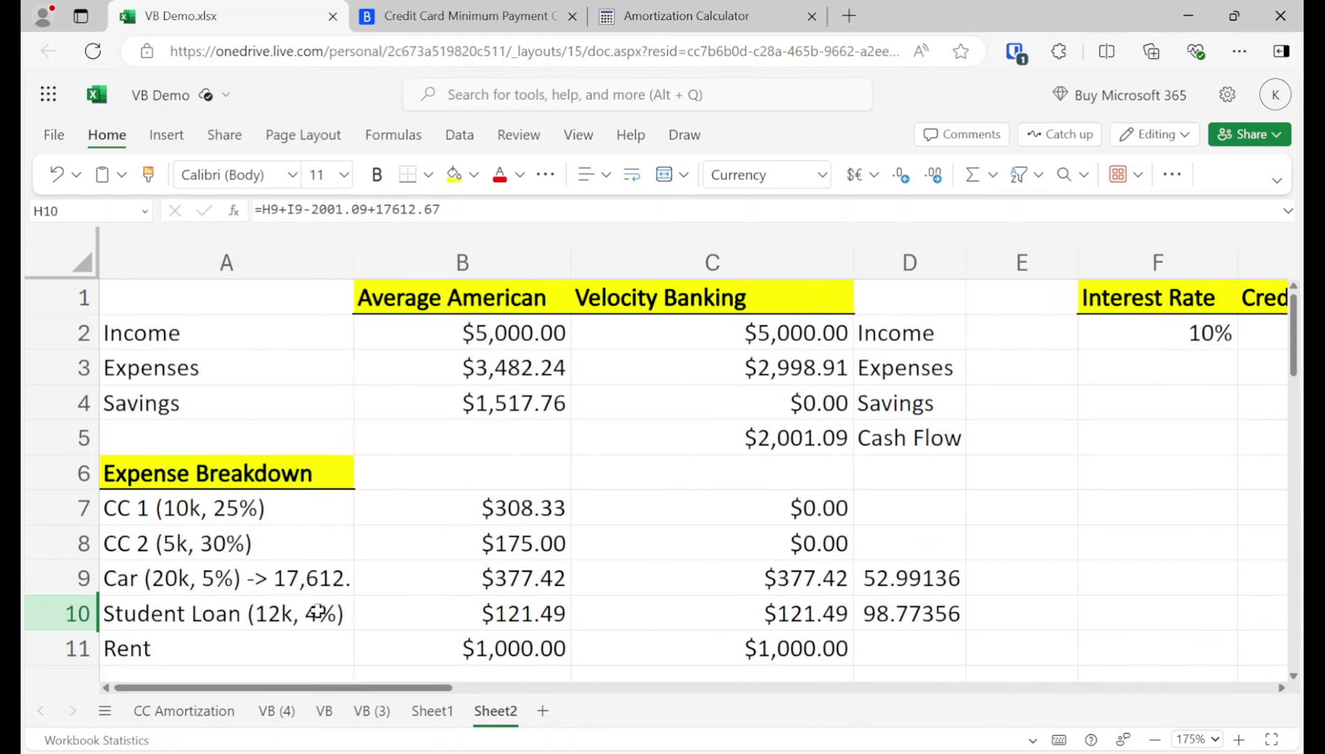
{"action": "left_click", "coordinate": [330, 569]}
{"action": "left_click", "coordinate": [721, 577]}
{"action": "type", "text": "0"}
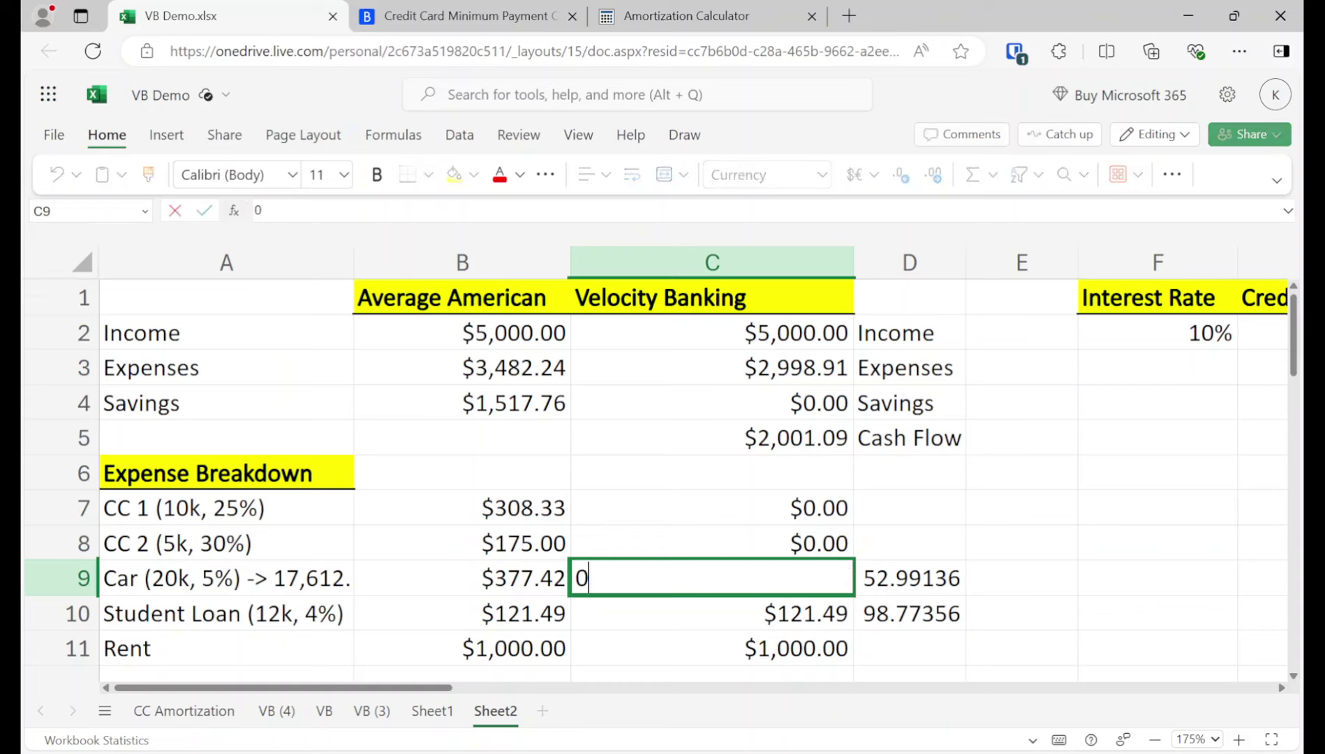
{"action": "key", "text": "Return"}
{"action": "key", "text": "Up"}
{"action": "key", "text": "Up"}
{"action": "key", "text": "Up"}
{"action": "key", "text": "Up"}
{"action": "key", "text": "Up"}
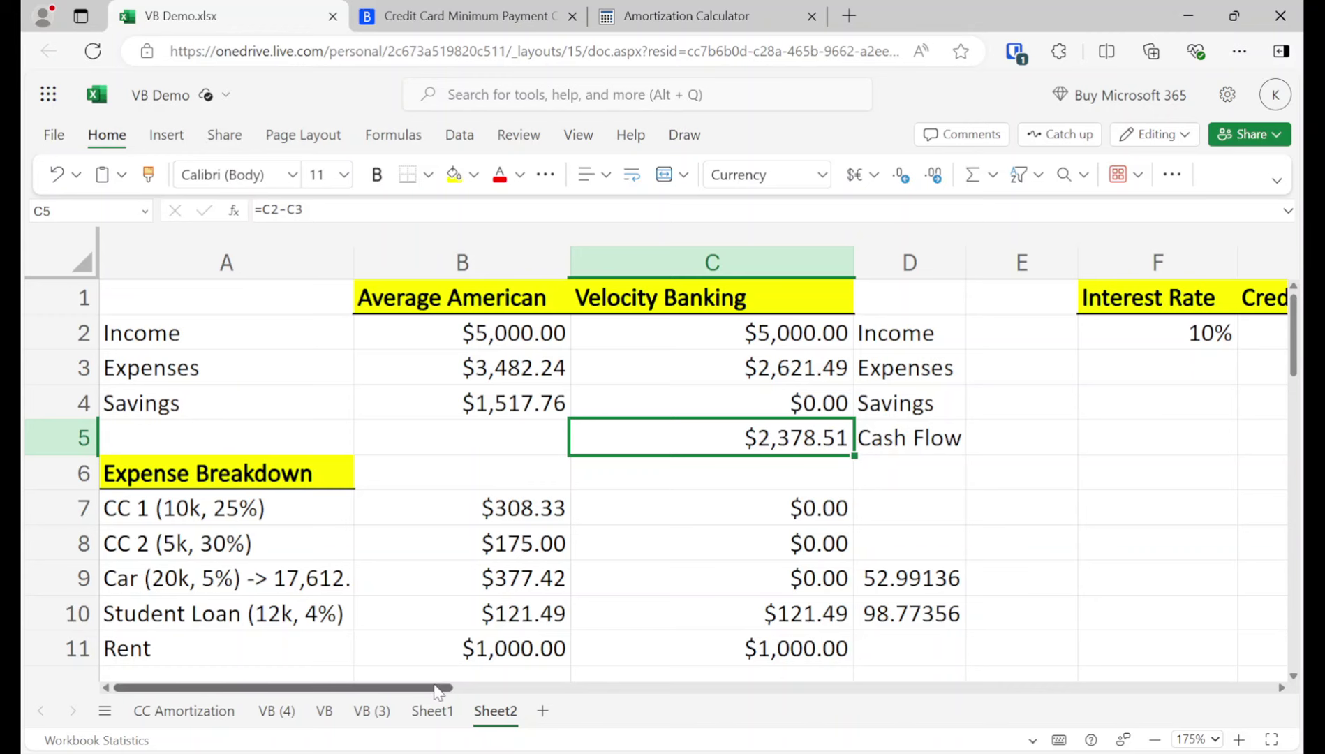
Change H11's formula to =H10+I10-2378.51.
{"action": "left_click_drag", "start_coordinate": [435, 692], "coordinate": [647, 690]}
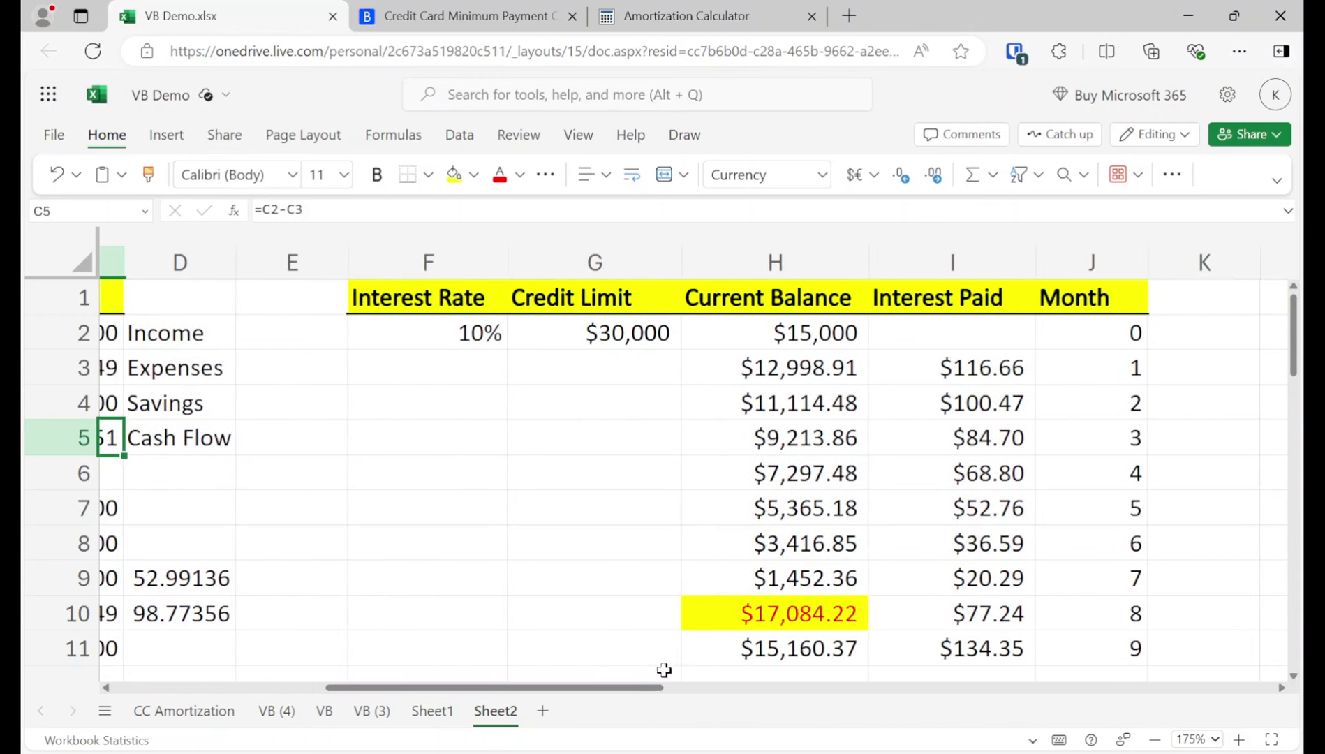
{"action": "left_click", "coordinate": [761, 634]}
{"action": "left_click_drag", "start_coordinate": [559, 690], "coordinate": [492, 694]}
{"action": "left_click_drag", "start_coordinate": [384, 210], "coordinate": [335, 236]}
{"action": "type", "text": "3"}
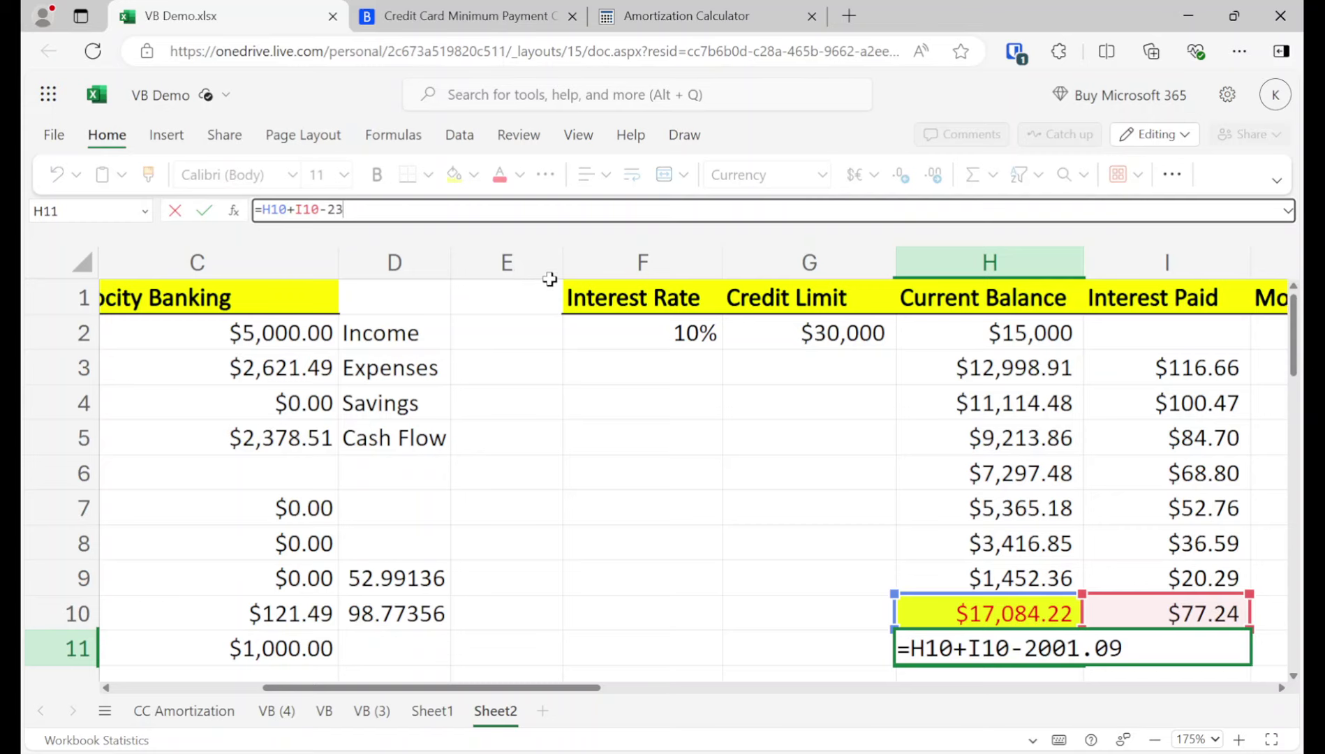
{"action": "type", "text": "78.5"}
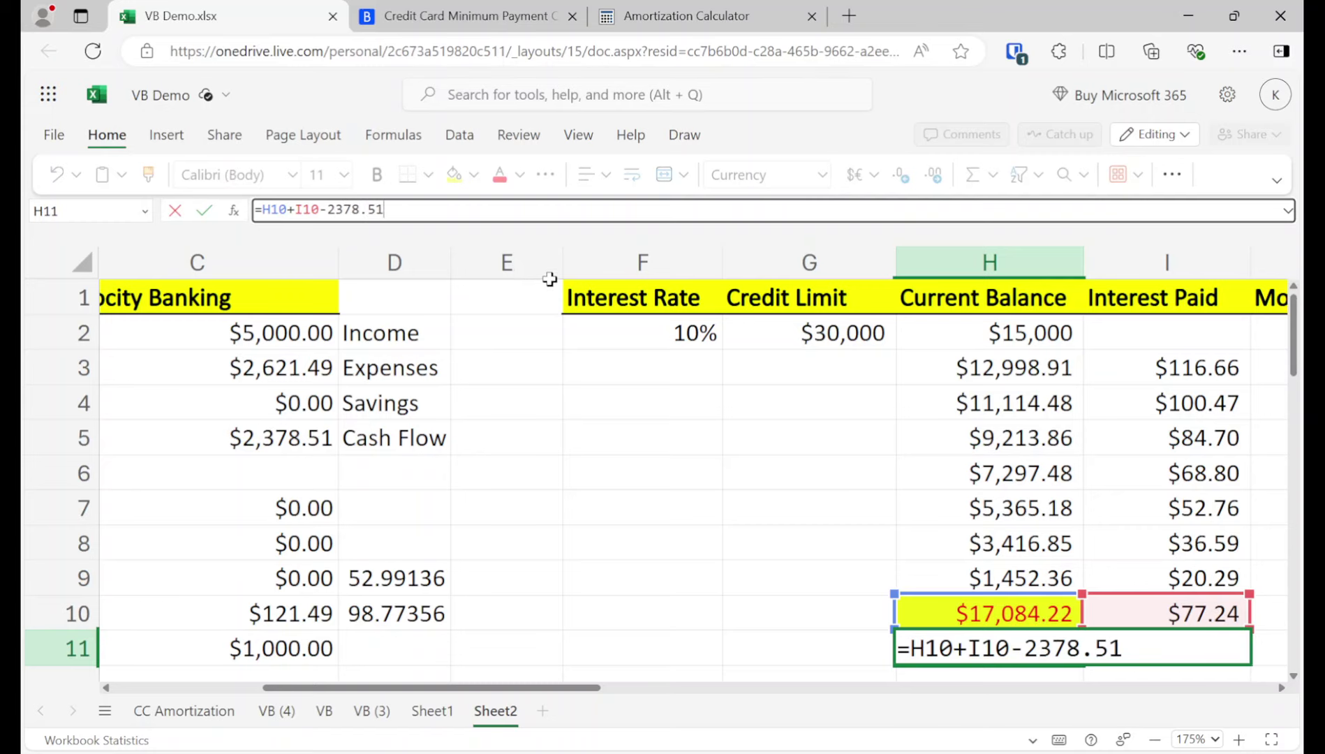
{"action": "type", "text": "1"}
{"action": "key", "text": "Return"}
{"action": "key", "text": "Up"}
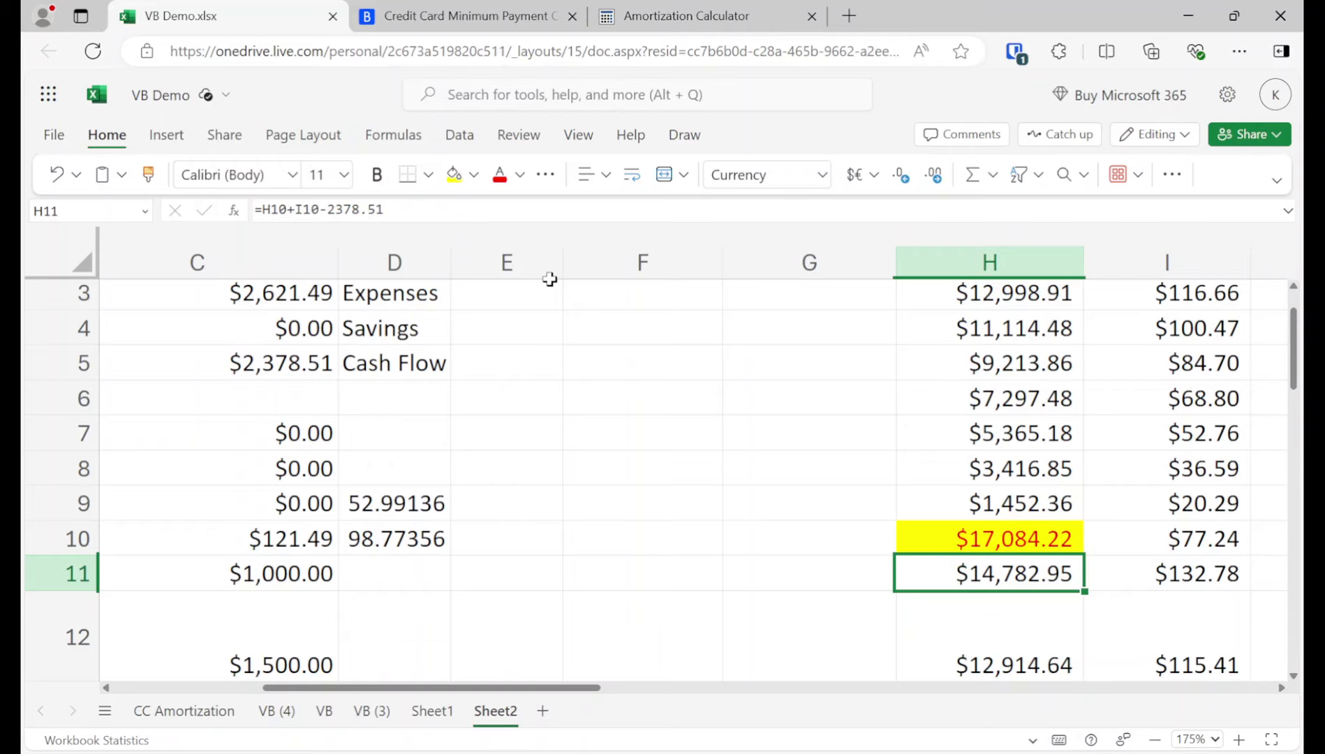
Copy H11's formula into H12 and review the resulting values.
{"action": "key", "text": "ctrl+c"}
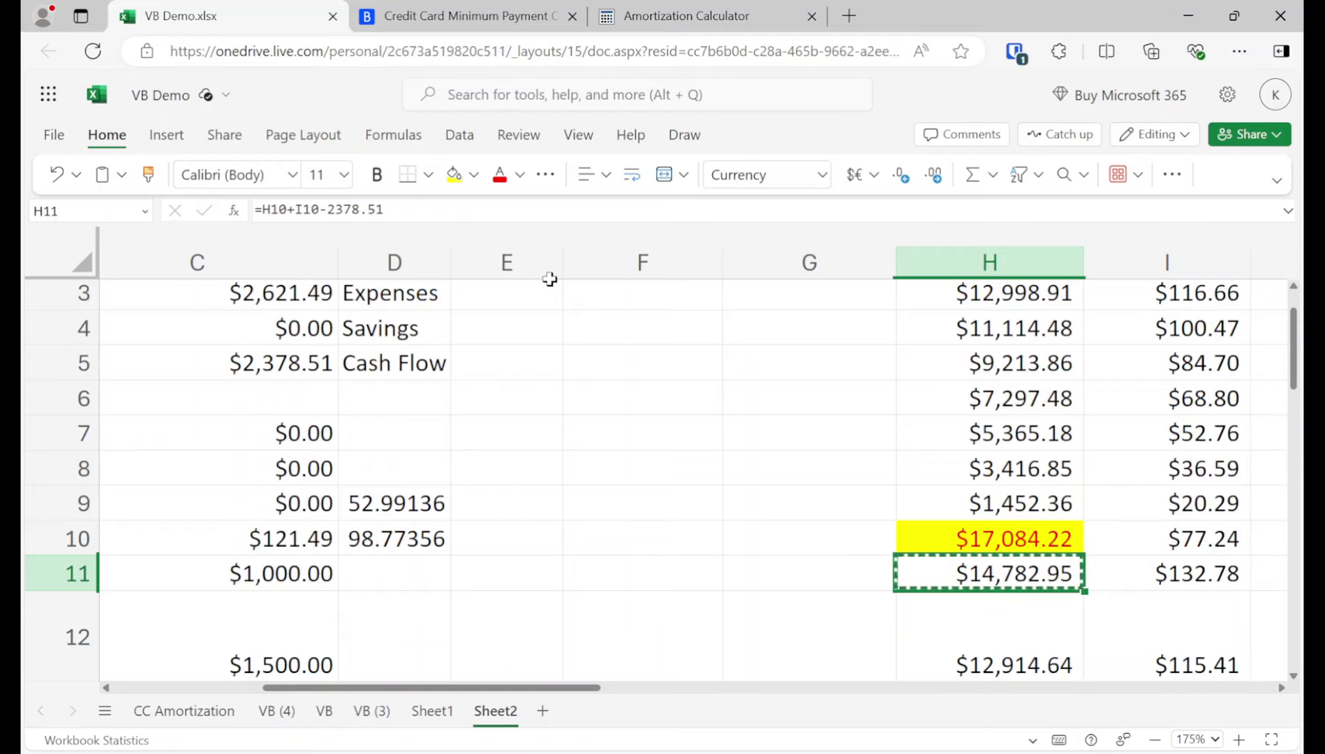
{"action": "key", "text": "Down"}
{"action": "key", "text": "ctrl+v"}
{"action": "key", "text": "Down"}
{"action": "key", "text": "Right"}
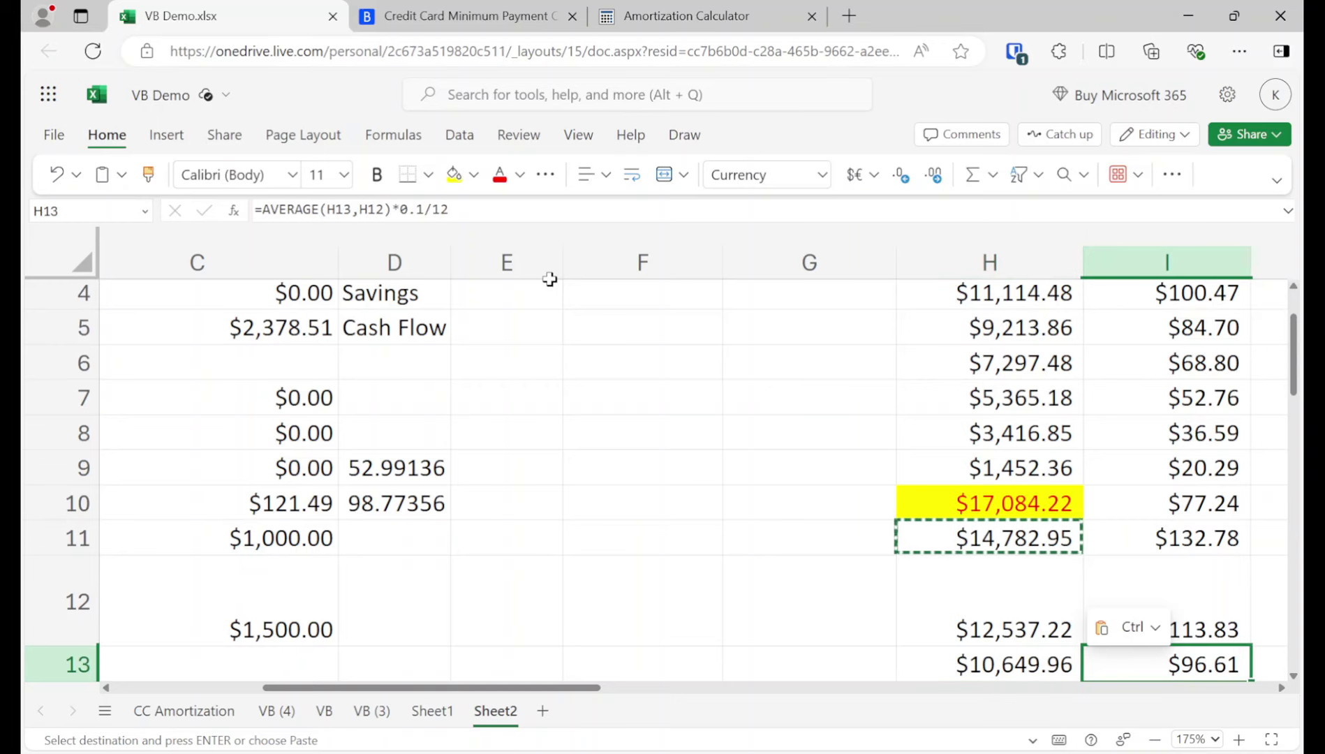
{"action": "key", "text": "Down"}
{"action": "key", "text": "Down"}
{"action": "key", "text": "Down"}
{"action": "key", "text": "Right"}
{"action": "key", "text": "Right"}
{"action": "key", "text": "Right"}
{"action": "key", "text": "Down"}
{"action": "key", "text": "Down"}
{"action": "key", "text": "Down"}
{"action": "key", "text": "Down"}
{"action": "key", "text": "Down"}
{"action": "key", "text": "Down"}
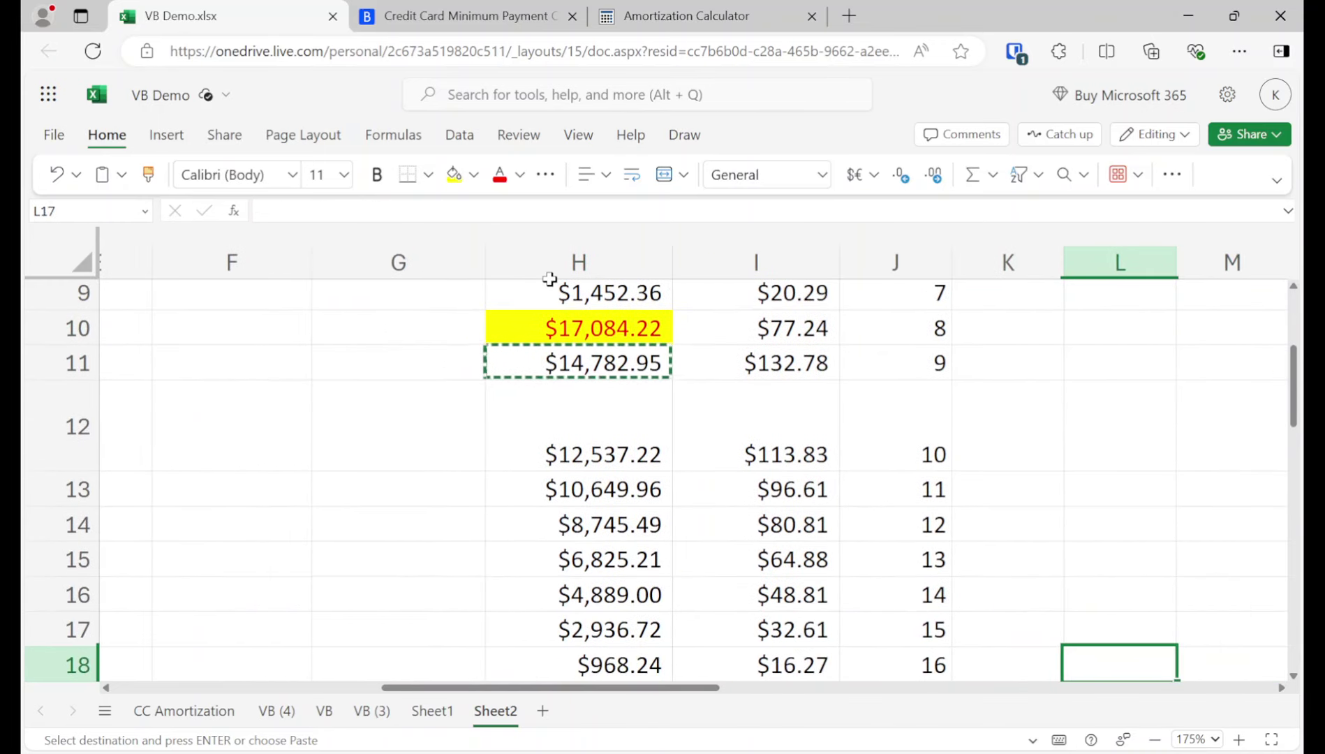
{"action": "key", "text": "Left"}
{"action": "key", "text": "Left"}
{"action": "key", "text": "Up"}
{"action": "key", "text": "Up"}
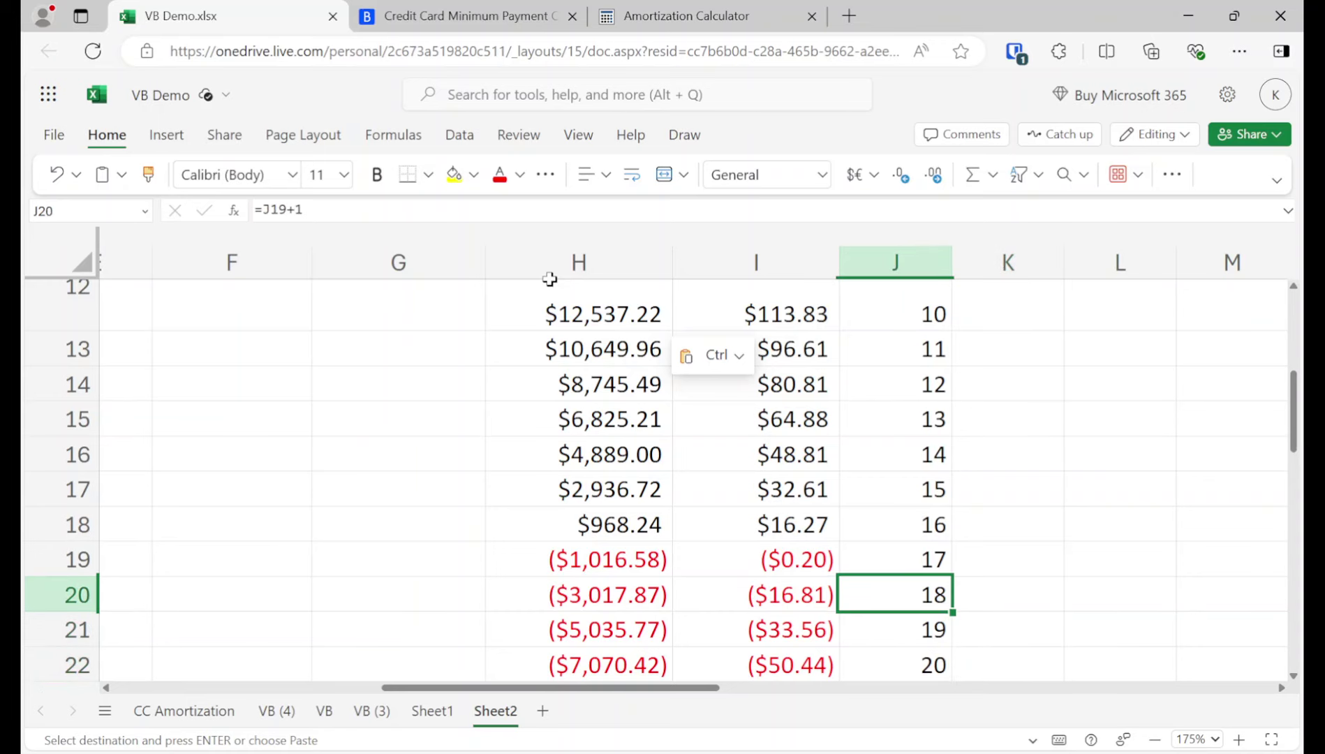
{"action": "key", "text": "Left"}
{"action": "key", "text": "Up"}
{"action": "key", "text": "Up"}
{"action": "key", "text": "Up"}
{"action": "key", "text": "Up"}
{"action": "key", "text": "Up"}
{"action": "key", "text": "Up"}
{"action": "key", "text": "Up"}
{"action": "key", "text": "Up"}
{"action": "key", "text": "Up"}
{"action": "key", "text": "Up"}
{"action": "key", "text": "Up"}
{"action": "key", "text": "Up"}
{"action": "key", "text": "Up"}
{"action": "key", "text": "Up"}
{"action": "key", "text": "Up"}
{"action": "key", "text": "Up"}
{"action": "key", "text": "Down"}
{"action": "key", "text": "Down"}
{"action": "key", "text": "Down"}
{"action": "key", "text": "Down"}
{"action": "key", "text": "Down"}
{"action": "key", "text": "Down"}
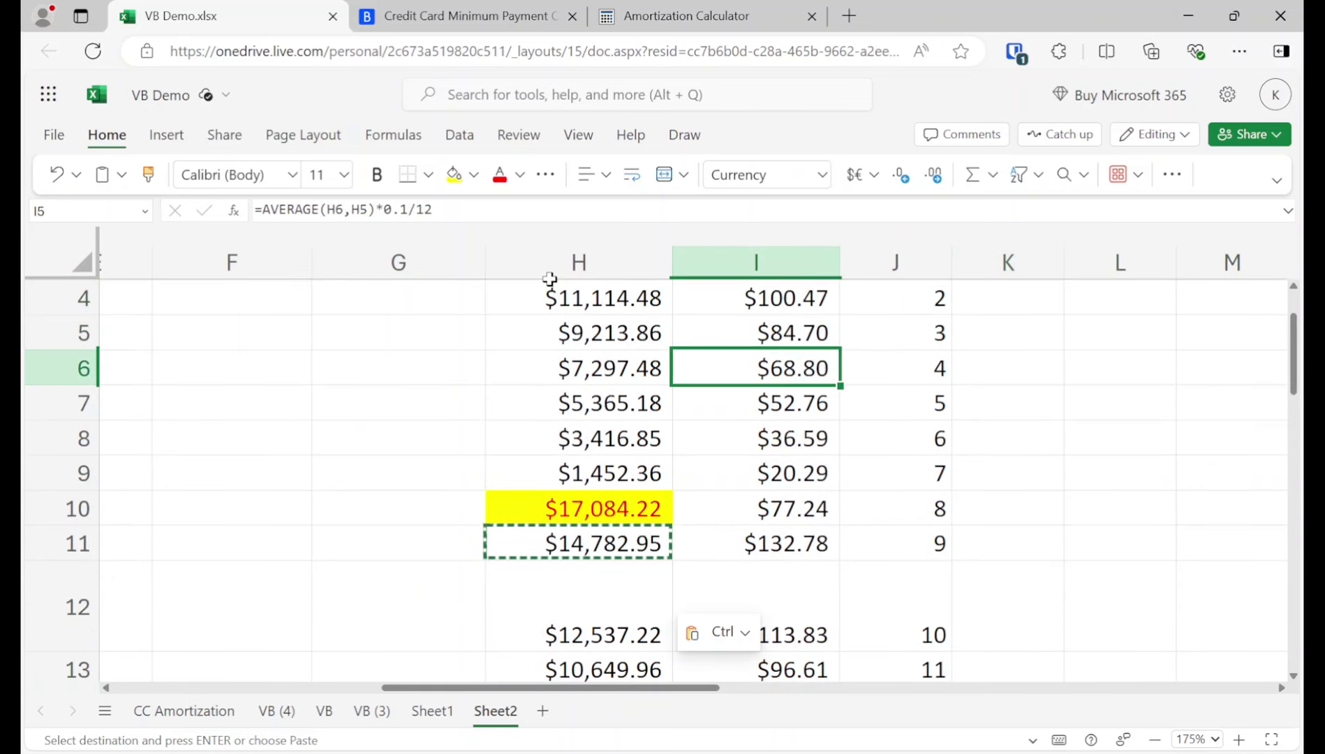
Fill H11's formula down through H23 and highlight the H18 payoff balance yellow.
{"action": "key", "text": "Left"}
{"action": "key", "text": "Down"}
{"action": "key", "text": "Down"}
{"action": "key", "text": "Up"}
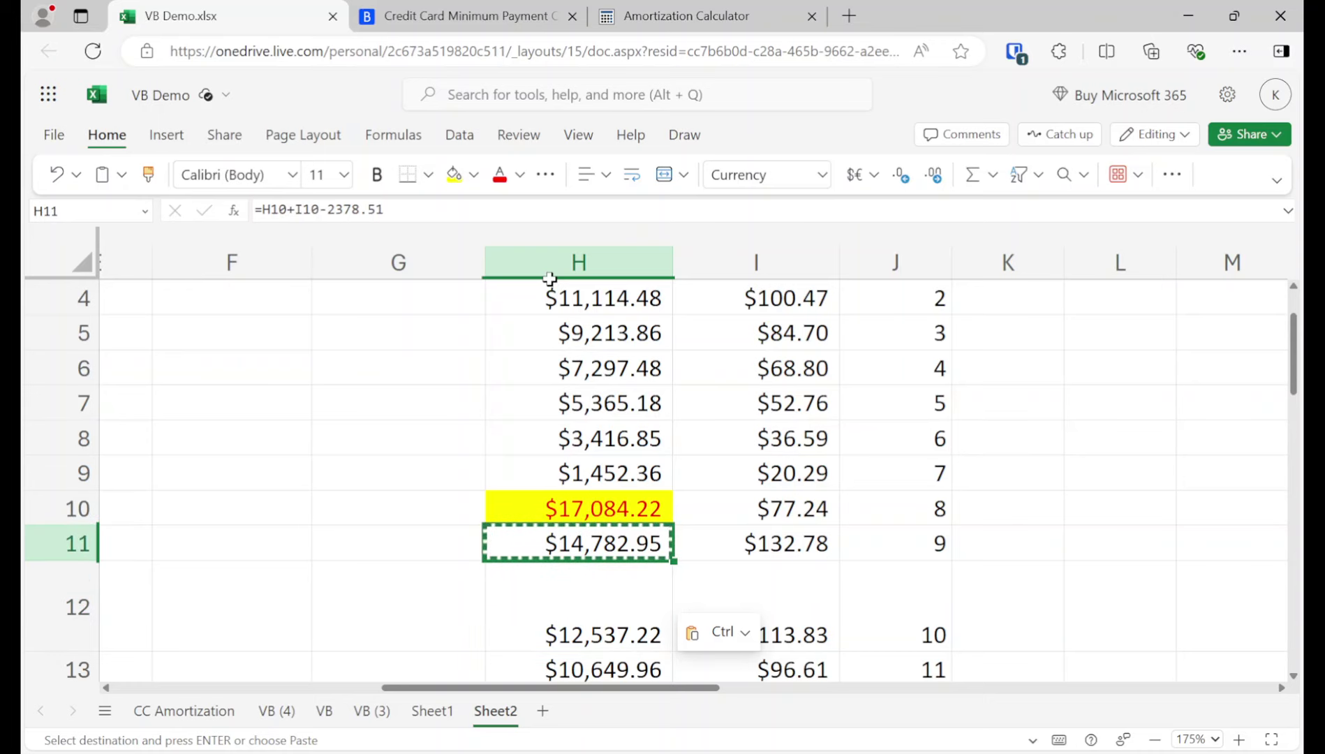
{"action": "key", "text": "shift+Down"}
{"action": "key", "text": "shift+Down"}
{"action": "key", "text": "shift+Down"}
{"action": "key", "text": "shift+Down"}
{"action": "key", "text": "shift+Down"}
{"action": "key", "text": "shift+Down"}
{"action": "key", "text": "shift+Down"}
{"action": "key", "text": "shift+Down"}
{"action": "key", "text": "shift+Down"}
{"action": "key", "text": "shift+Down"}
{"action": "key", "text": "shift+Down"}
{"action": "key", "text": "shift+Down"}
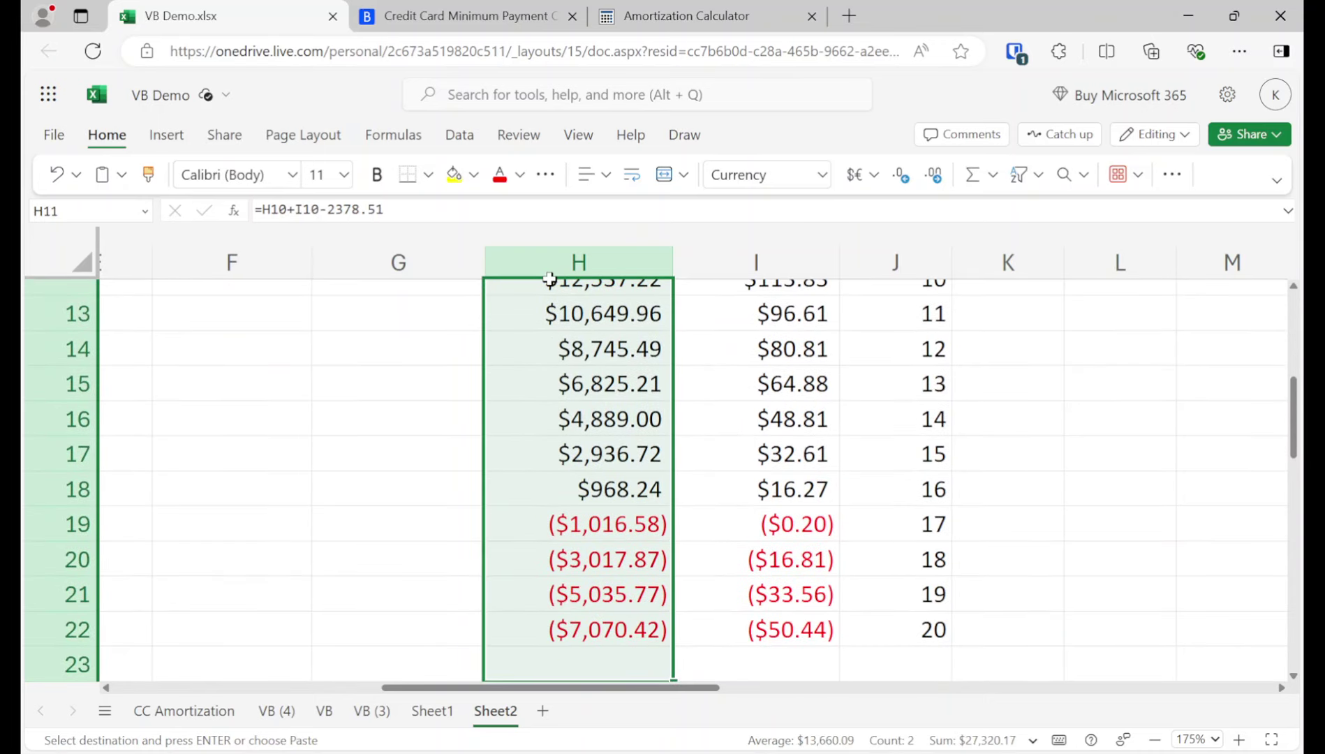
{"action": "key", "text": "ctrl+v"}
{"action": "key", "text": "Up"}
{"action": "key", "text": "Down"}
{"action": "key", "text": "Down"}
{"action": "key", "text": "Down"}
{"action": "key", "text": "Down"}
{"action": "key", "text": "Down"}
{"action": "key", "text": "Down"}
{"action": "key", "text": "Down"}
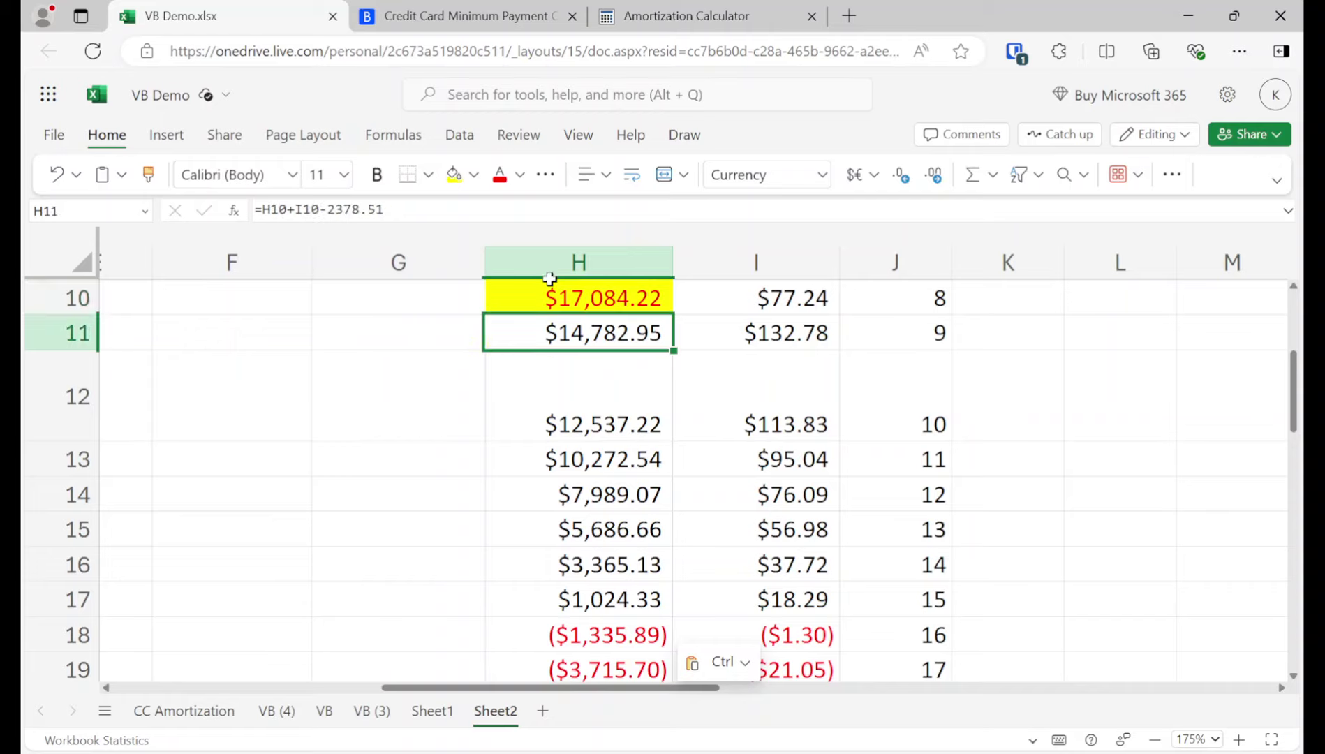
{"action": "key", "text": "Down"}
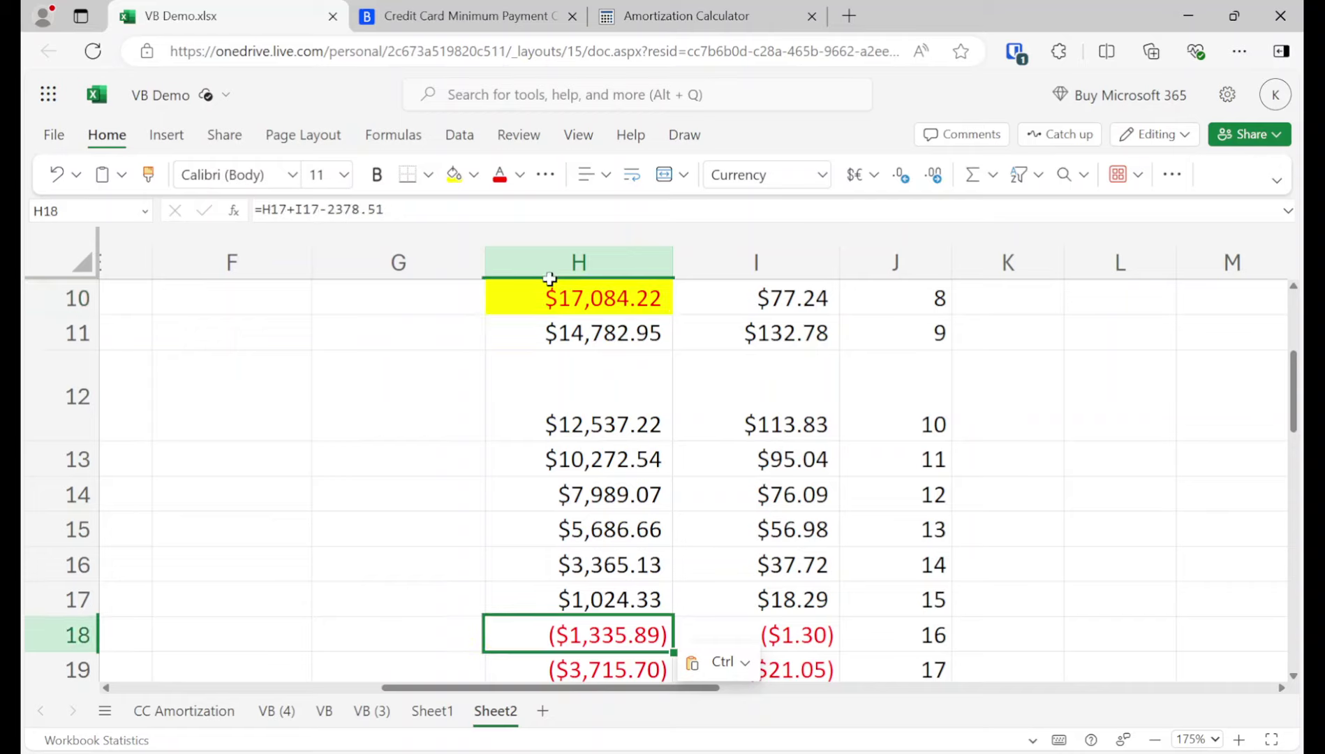
{"action": "left_click", "coordinate": [450, 178]}
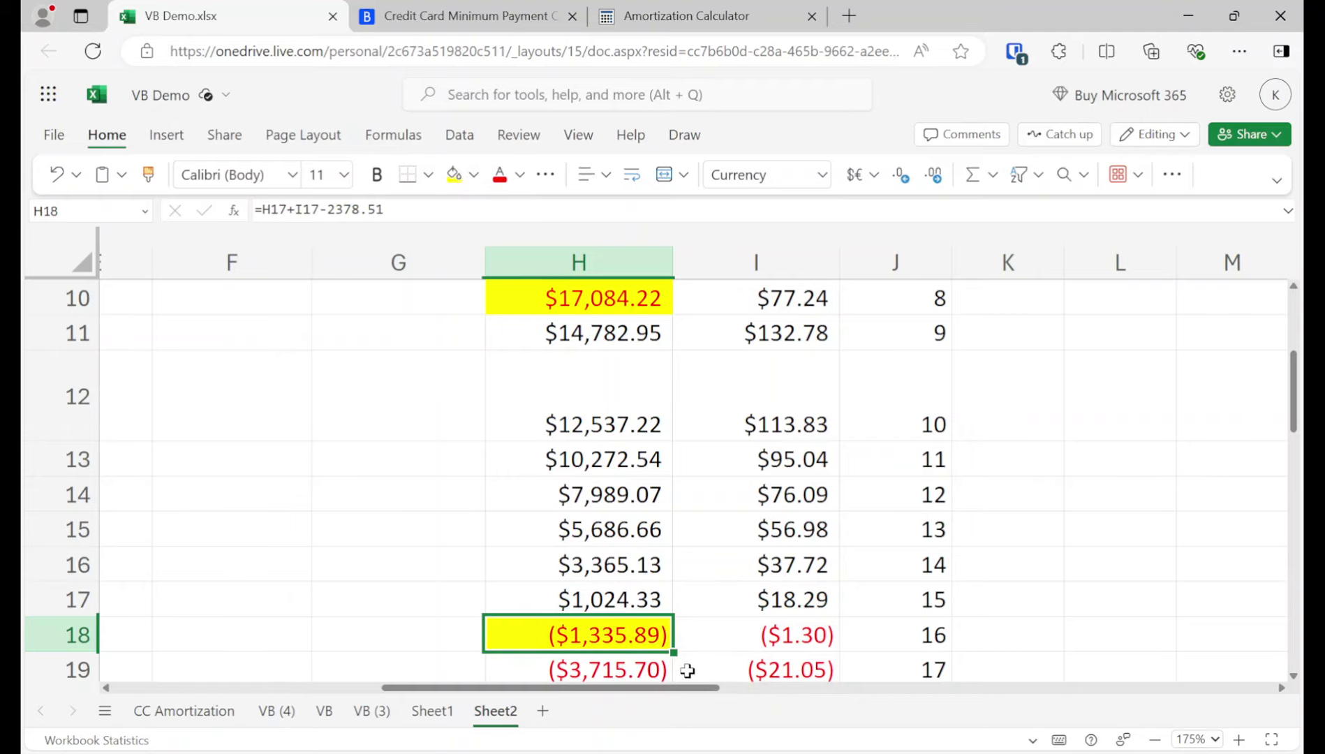
{"action": "left_click_drag", "start_coordinate": [689, 688], "coordinate": [409, 691]}
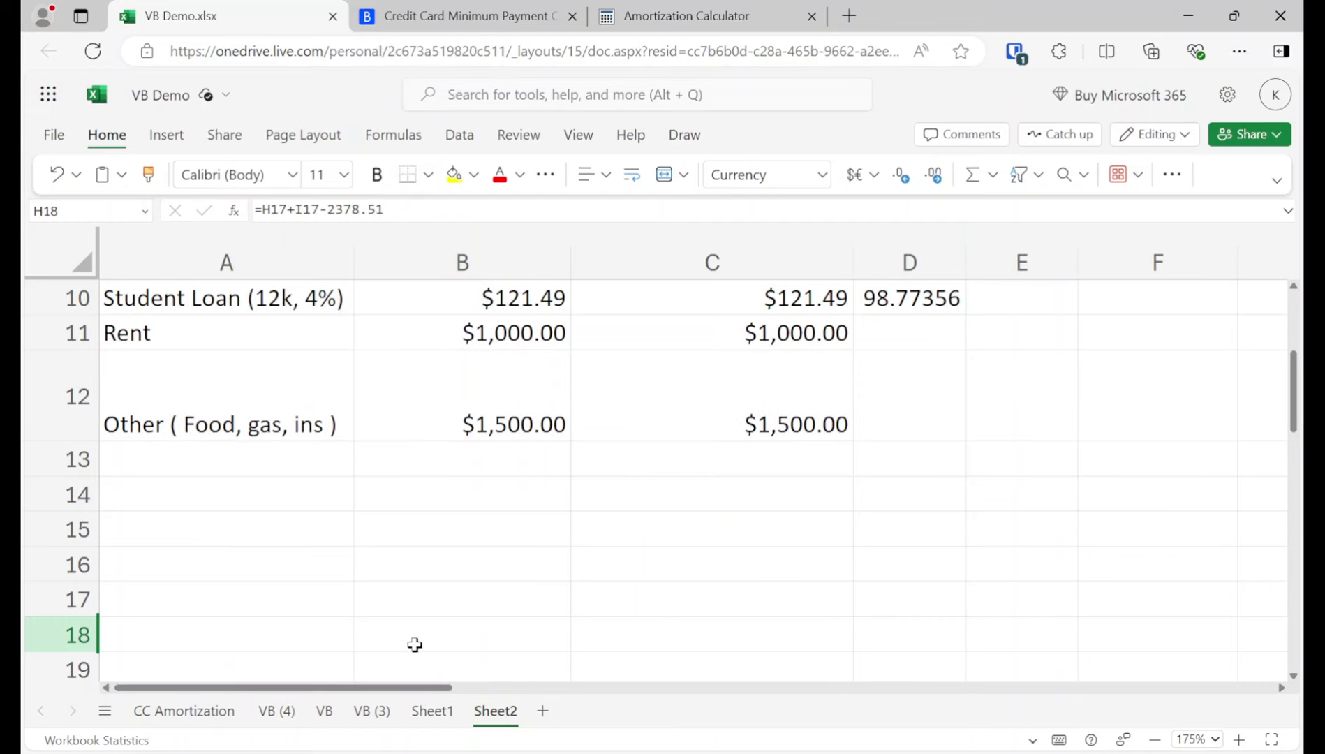
Delete '-> 17,612.67' from A9 so the label reads 'Car (20k, 5%)'.
{"action": "scroll", "coordinate": [568, 589], "scroll_direction": "up", "scroll_amount": 3}
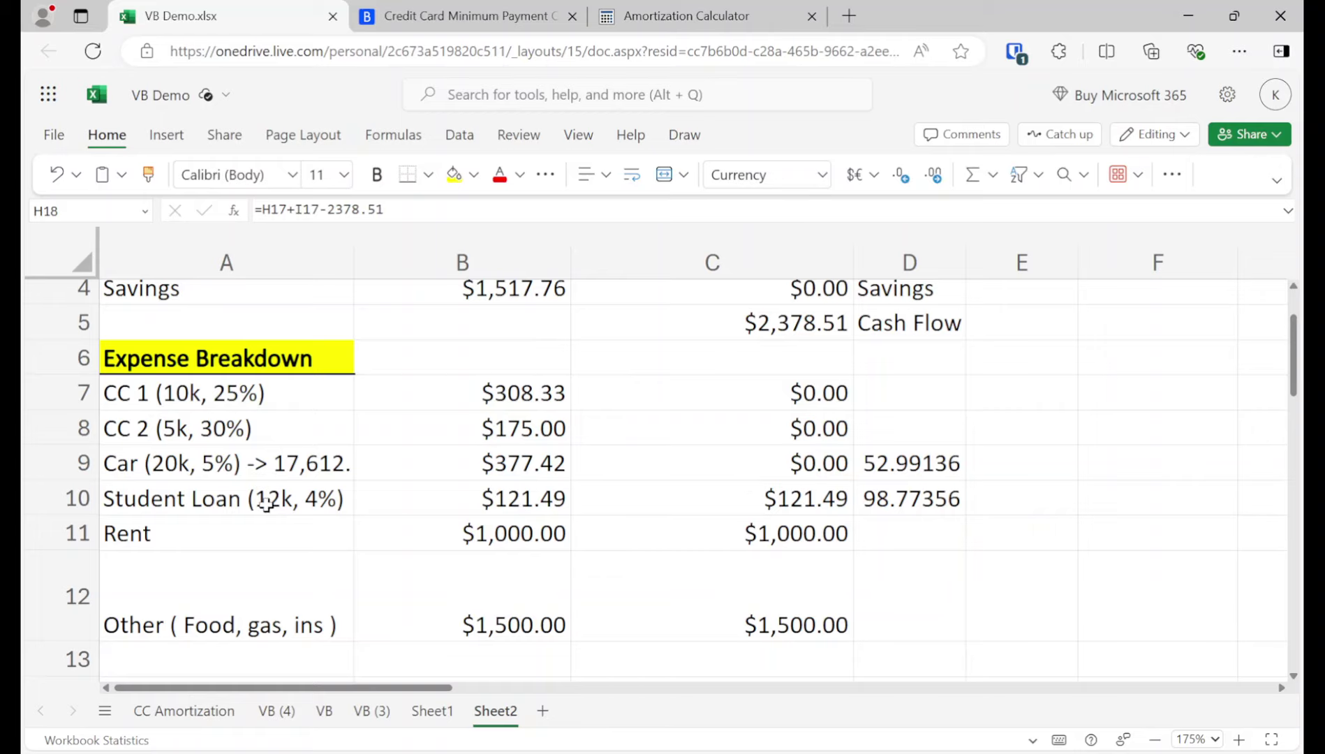
{"action": "double_click", "coordinate": [315, 464]}
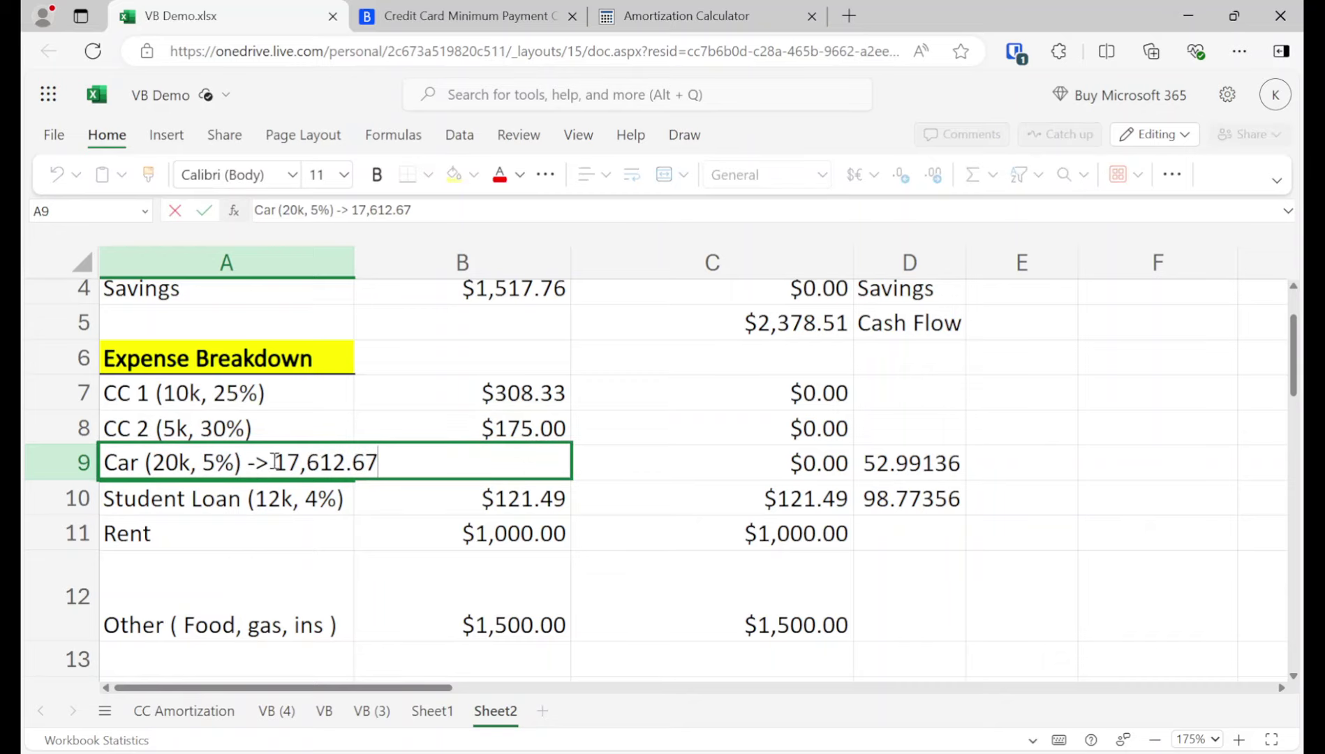
{"action": "left_click_drag", "start_coordinate": [249, 463], "coordinate": [438, 462]}
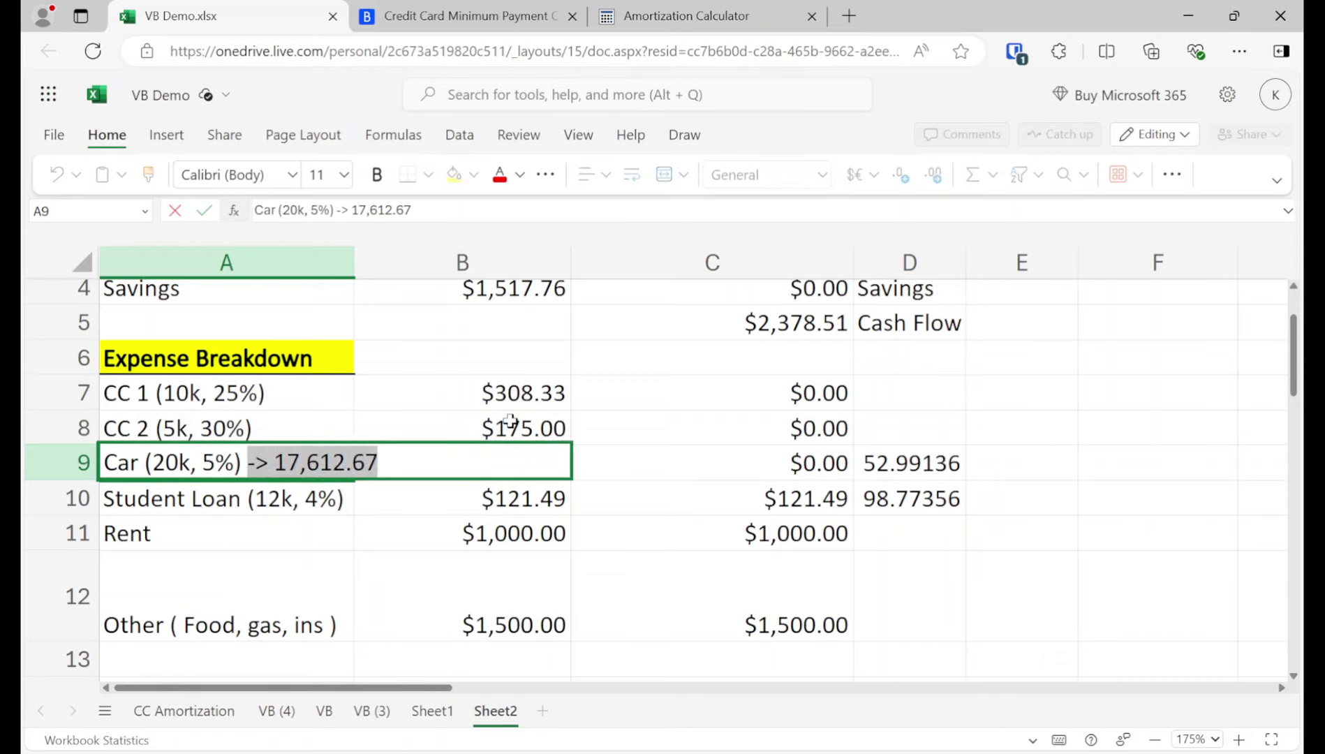
{"action": "key", "text": "BackSpace"}
{"action": "key", "text": "Return"}
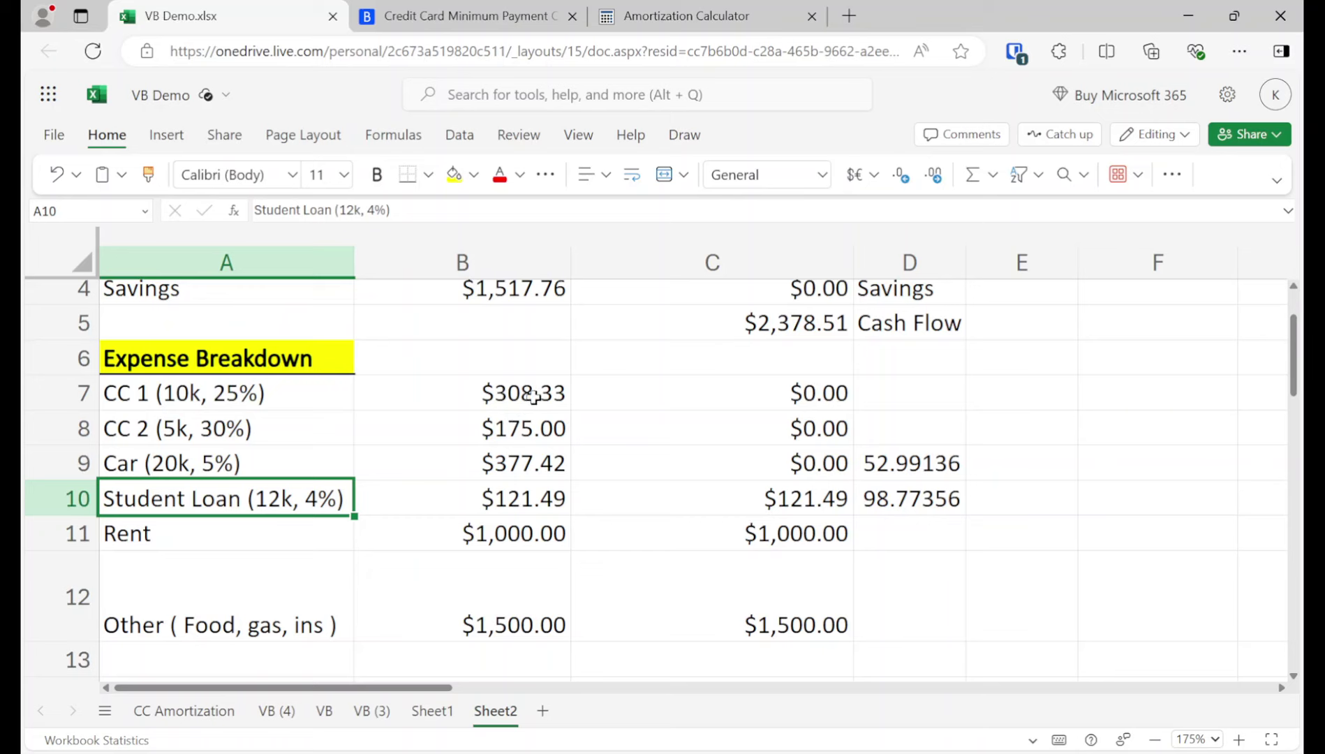
Enter a $12,000, 10-year, 4% loan and show its monthly schedule.
{"action": "left_click", "coordinate": [637, 8]}
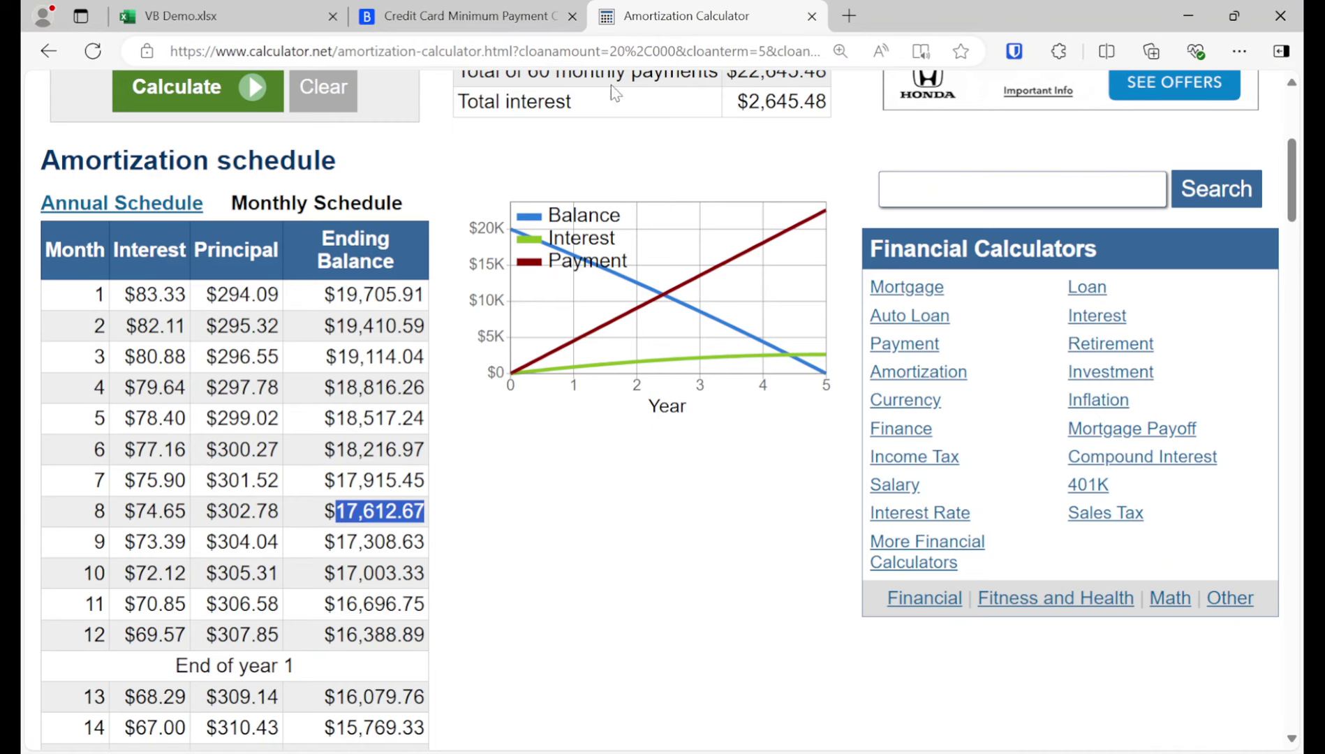
{"action": "scroll", "coordinate": [363, 259], "scroll_direction": "up", "scroll_amount": 5}
{"action": "left_click_drag", "start_coordinate": [259, 261], "coordinate": [26, 332]}
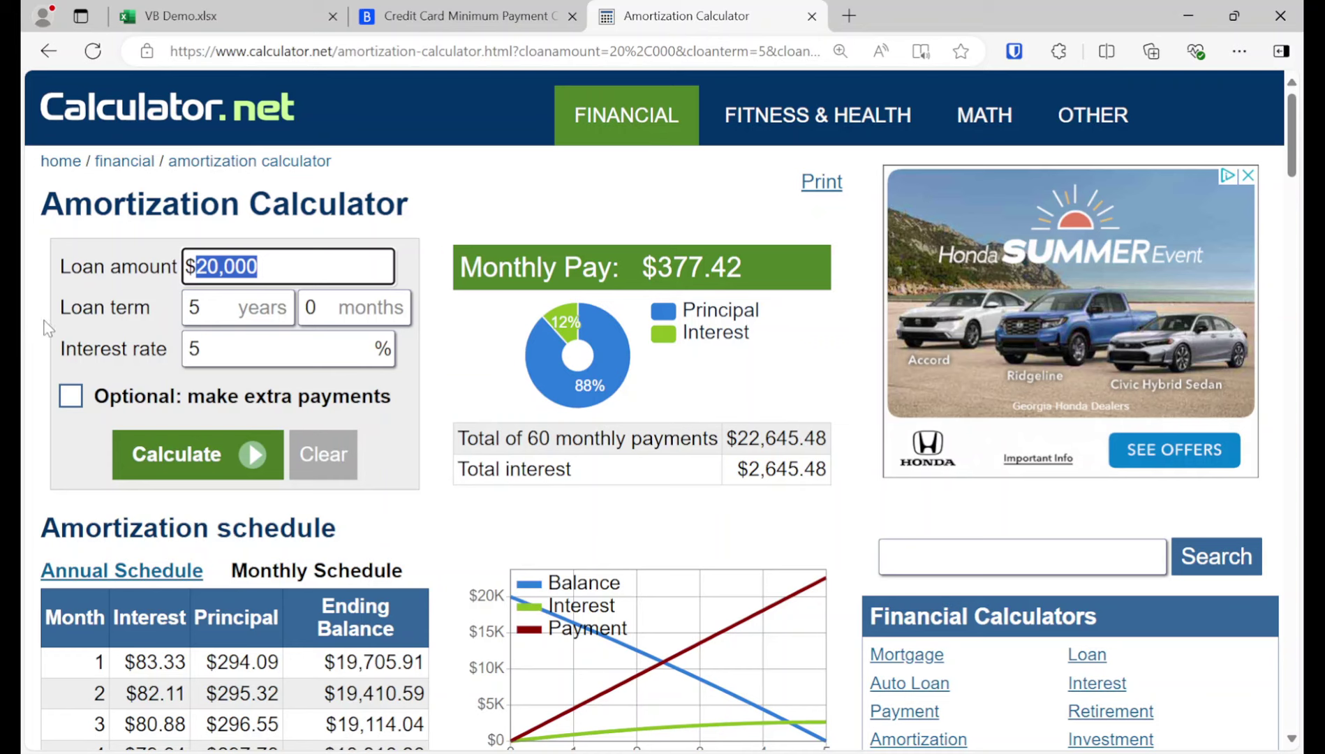
{"action": "type", "text": "$12"}
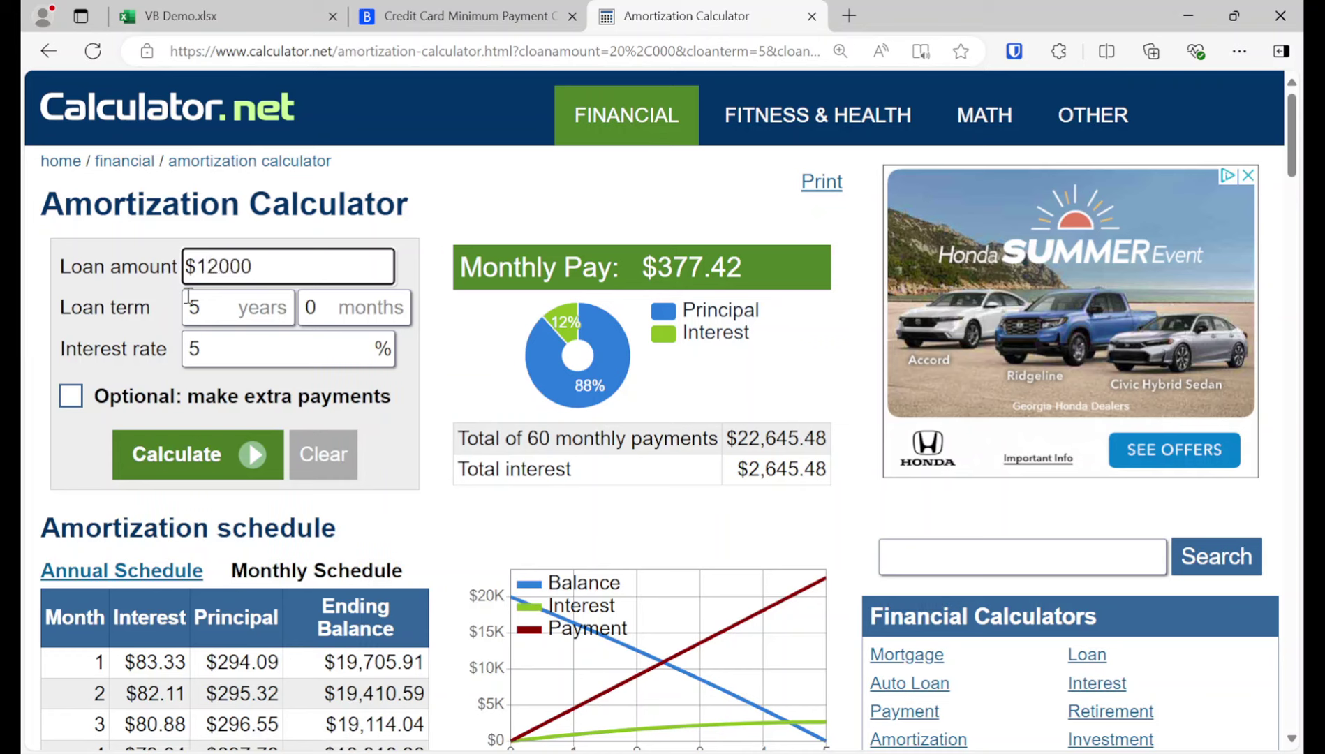
{"action": "key", "text": "Tab"}
{"action": "type", "text": "10"}
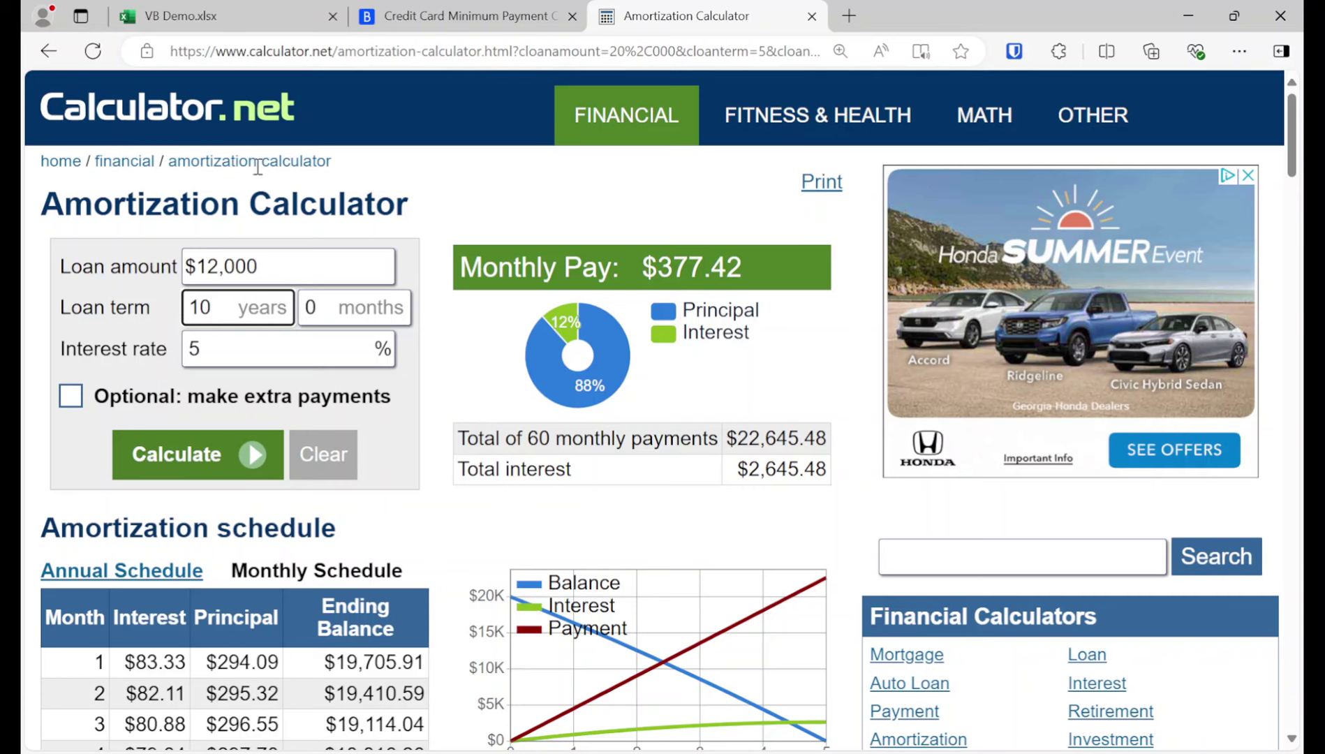
{"action": "left_click", "coordinate": [287, 13]}
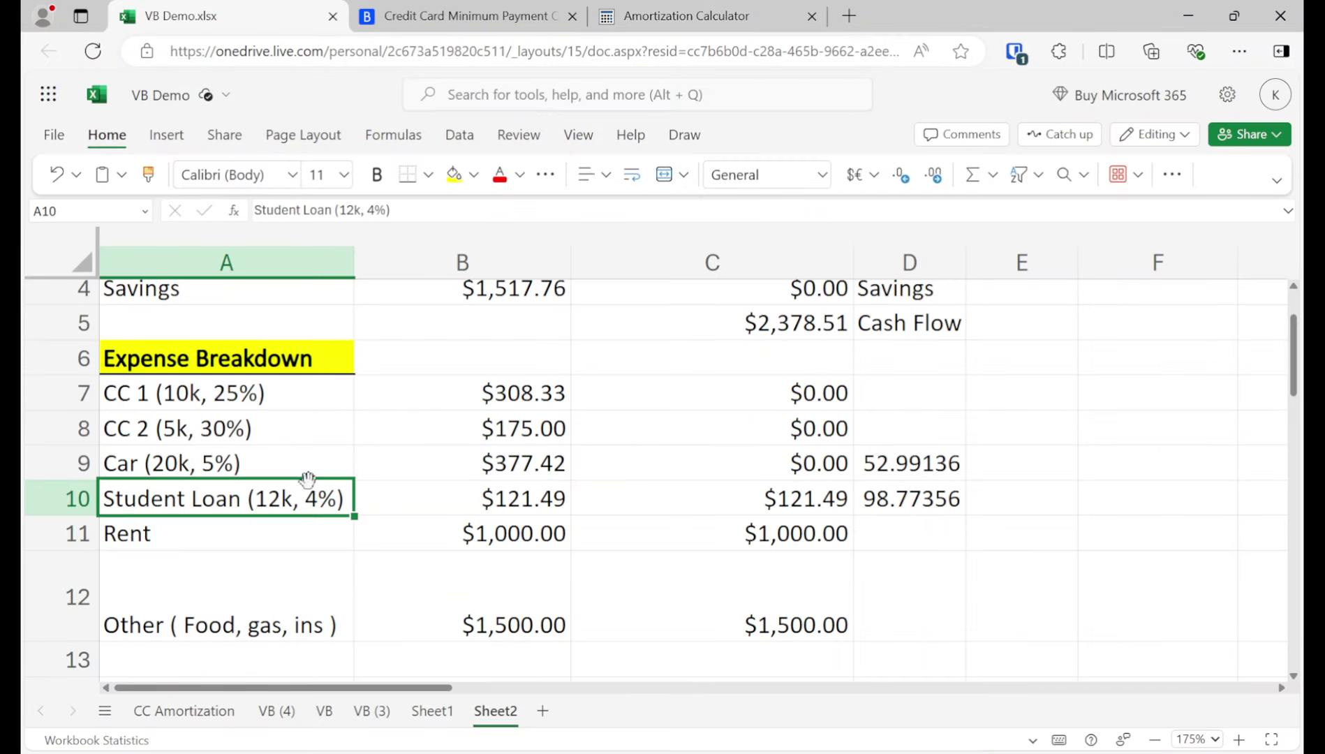
{"action": "left_click", "coordinate": [707, 10]}
{"action": "double_click", "coordinate": [197, 350]}
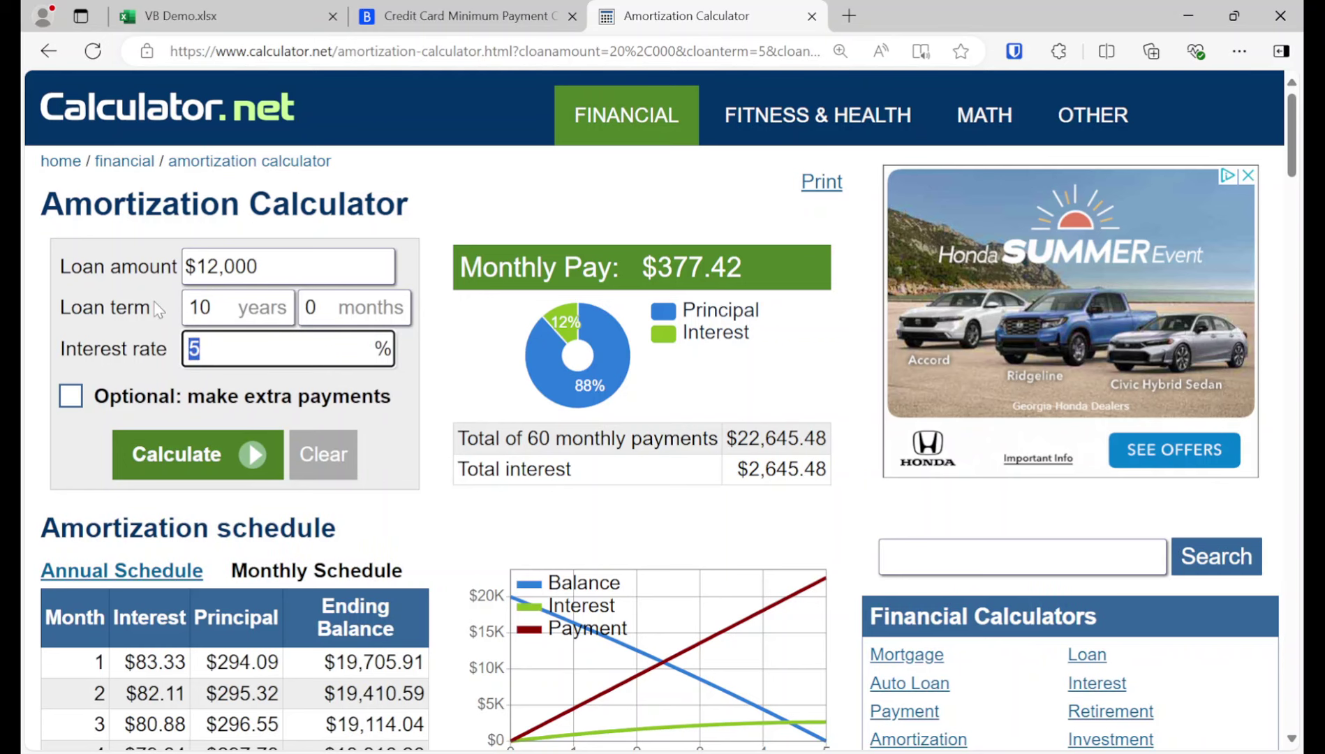
{"action": "type", "text": "4"}
{"action": "left_click", "coordinate": [196, 454]}
{"action": "scroll", "coordinate": [260, 453], "scroll_direction": "down", "scroll_amount": 1}
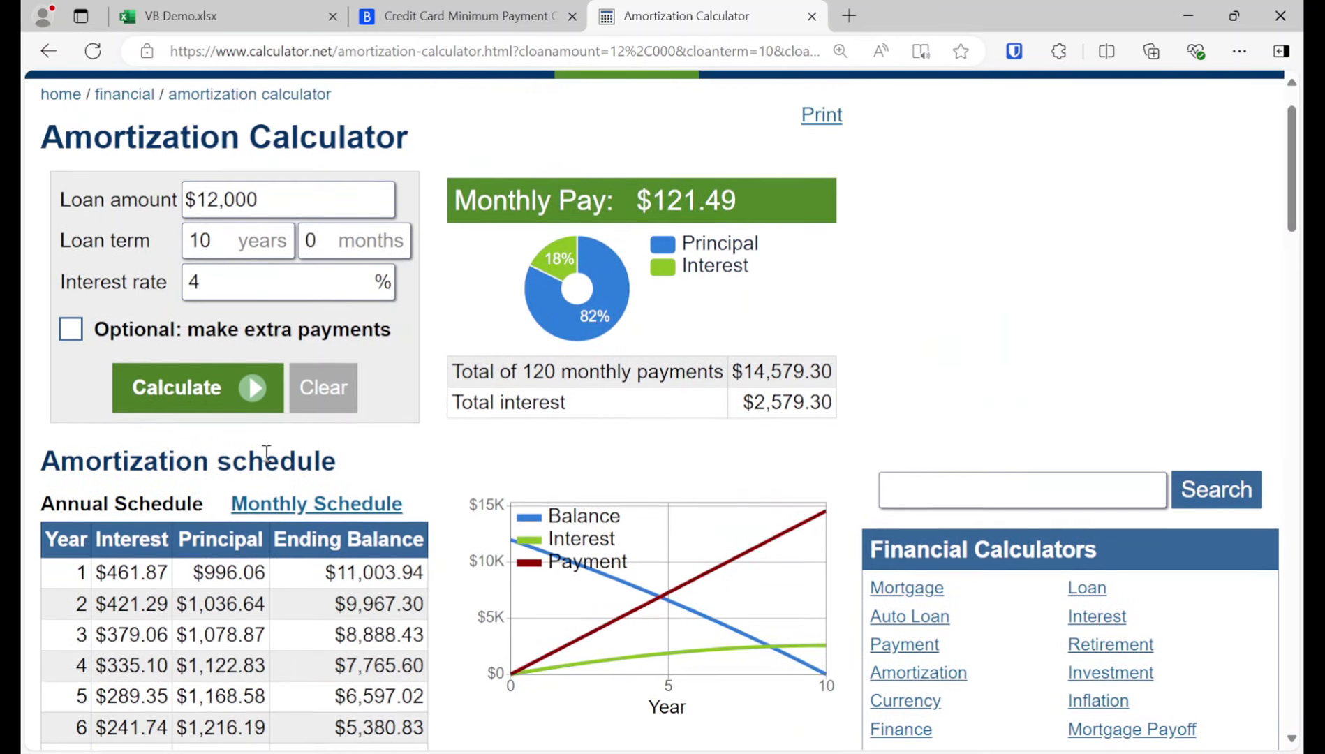
{"action": "left_click", "coordinate": [301, 505]}
Find and select month 16's ending balance of 10,662.98.
{"action": "left_click", "coordinate": [231, 16]}
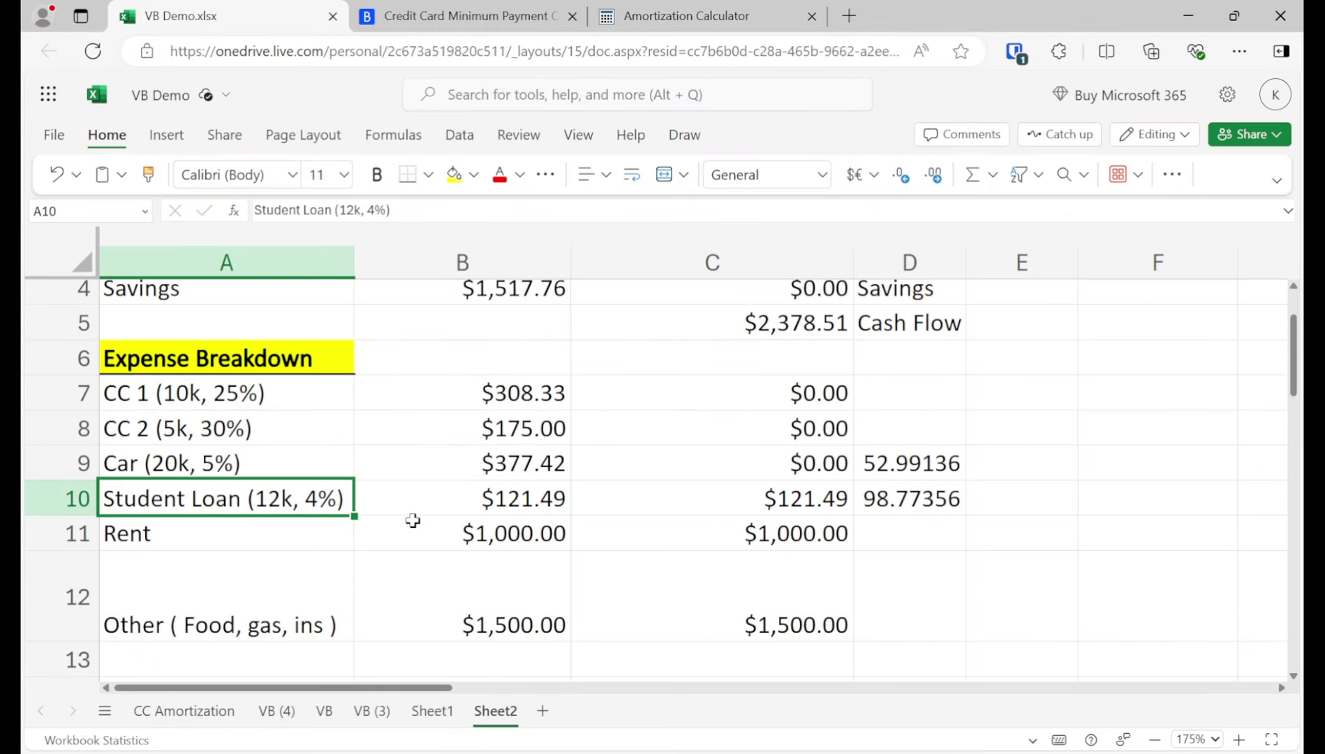
{"action": "left_click_drag", "start_coordinate": [427, 688], "coordinate": [668, 667]}
{"action": "scroll", "coordinate": [677, 584], "scroll_direction": "down", "scroll_amount": 3}
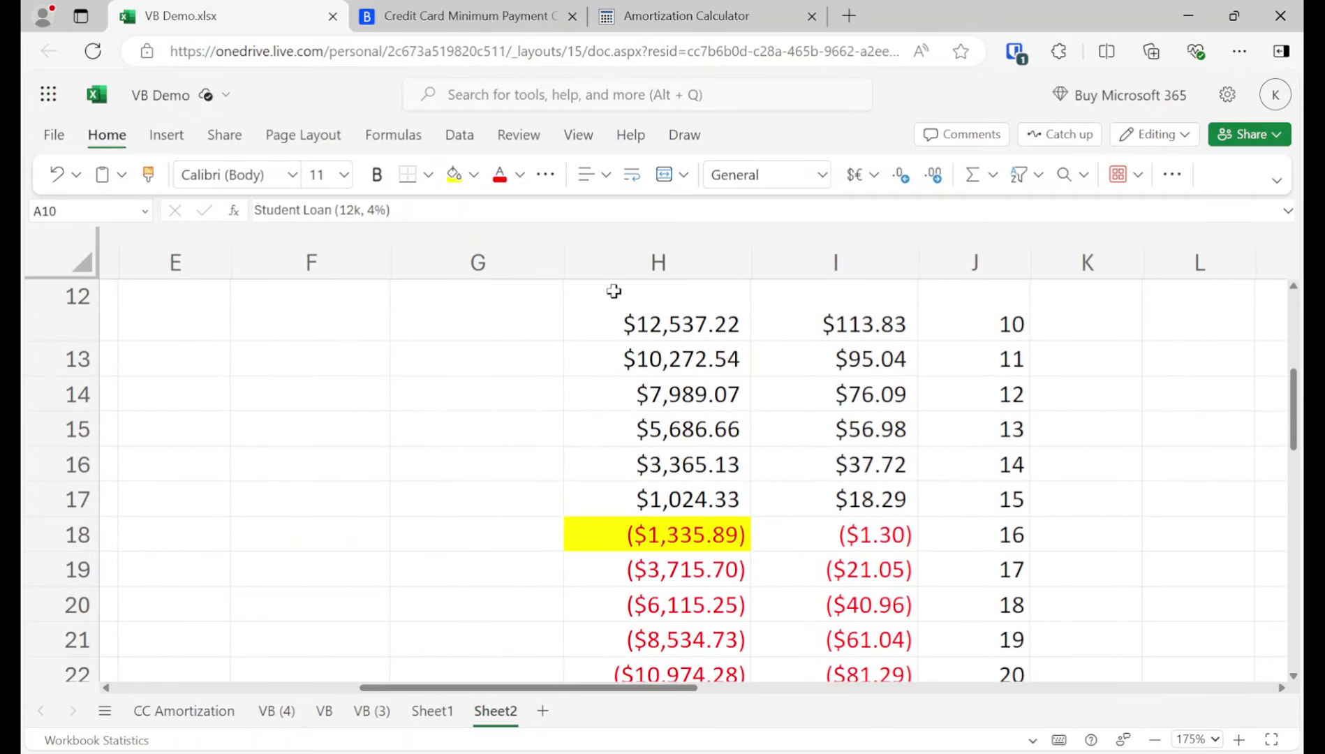
{"action": "left_click", "coordinate": [628, 10]}
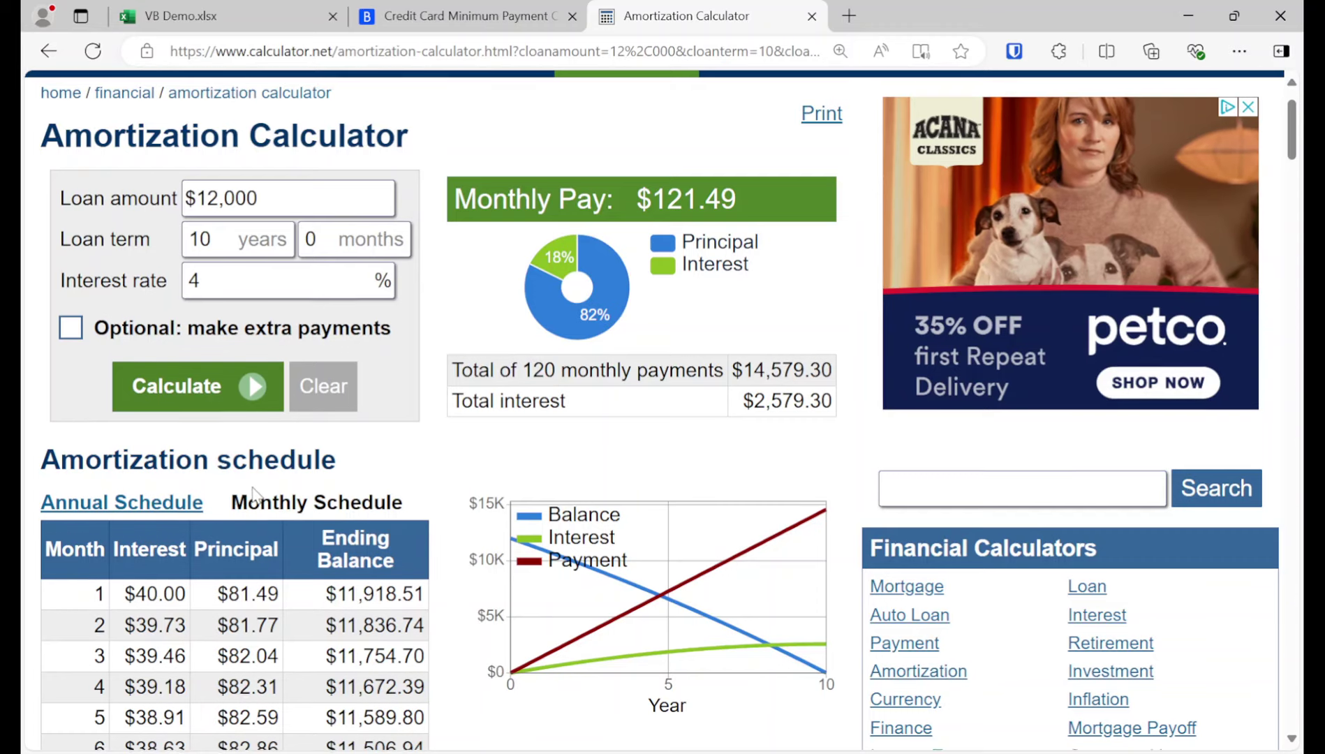
{"action": "scroll", "coordinate": [281, 507], "scroll_direction": "down", "scroll_amount": 8}
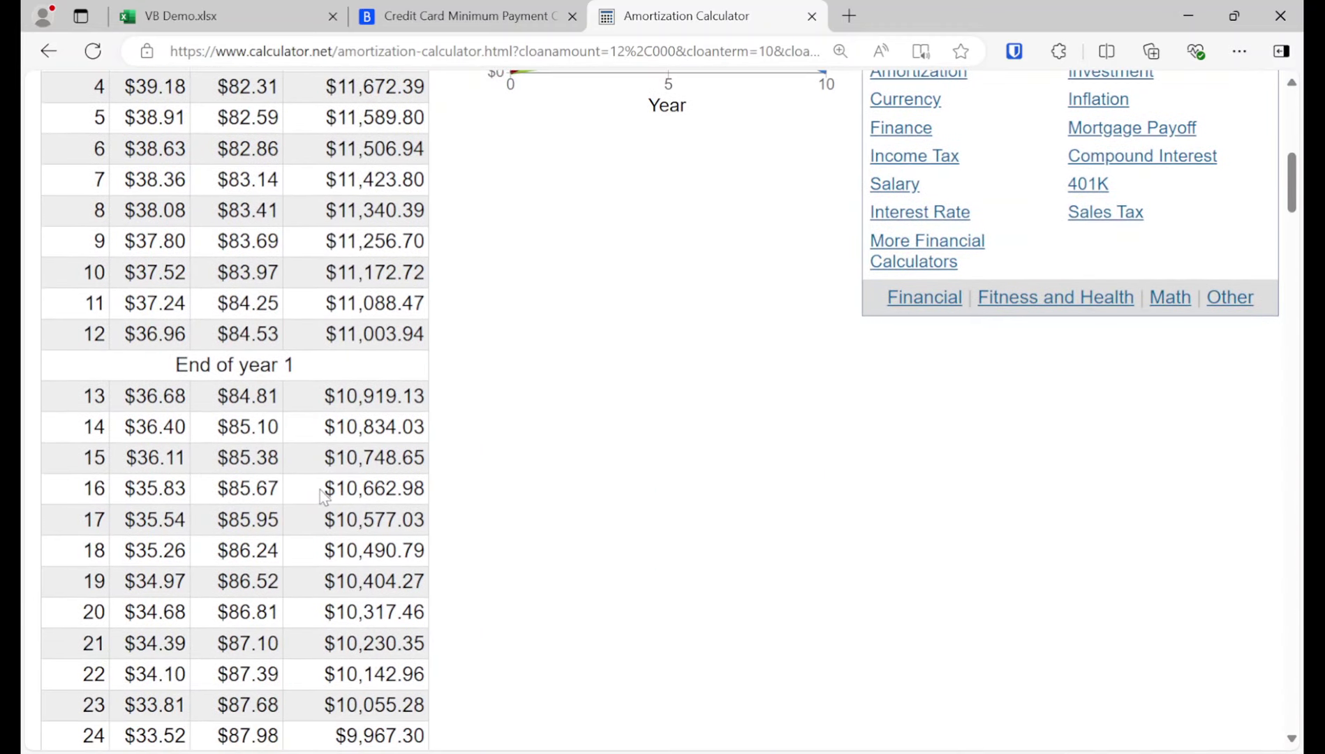
{"action": "left_click_drag", "start_coordinate": [337, 489], "coordinate": [426, 489]}
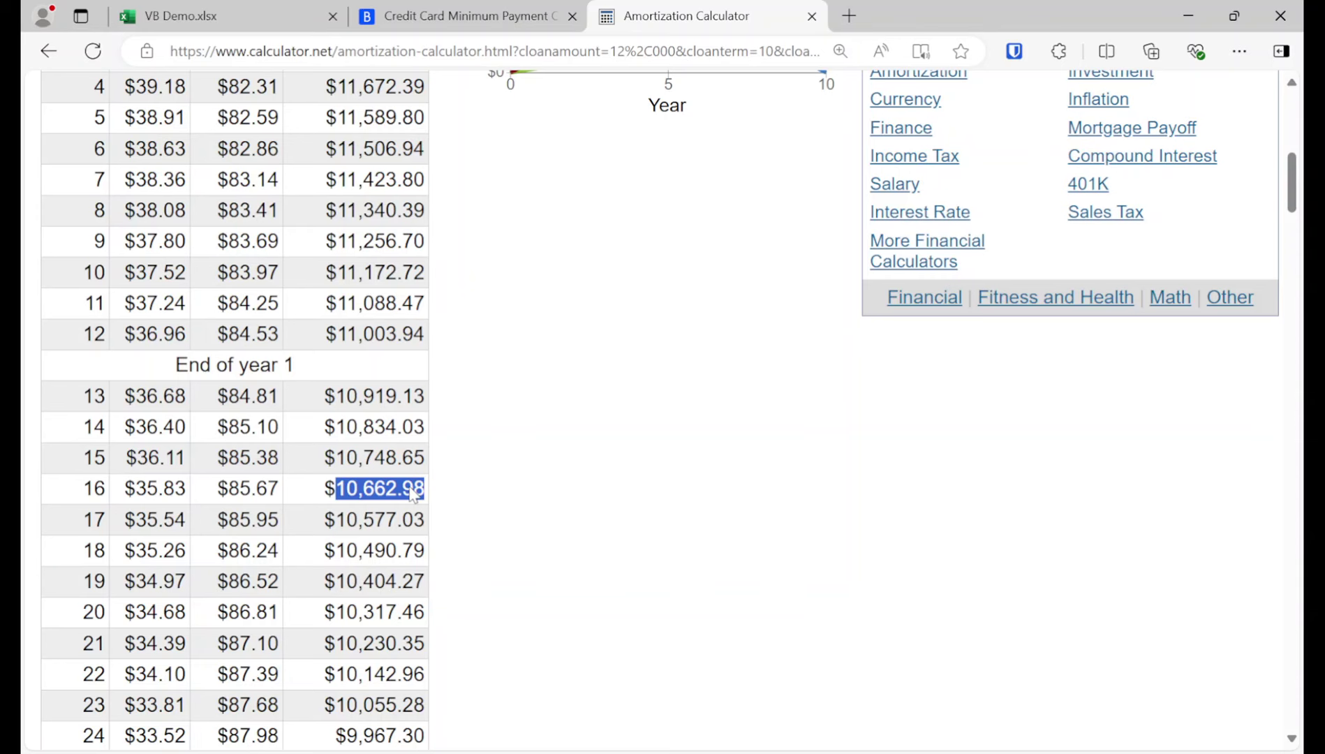
Append '-> 10,662.98' to the Student Loan label in A10.
{"action": "left_click", "coordinate": [276, 21]}
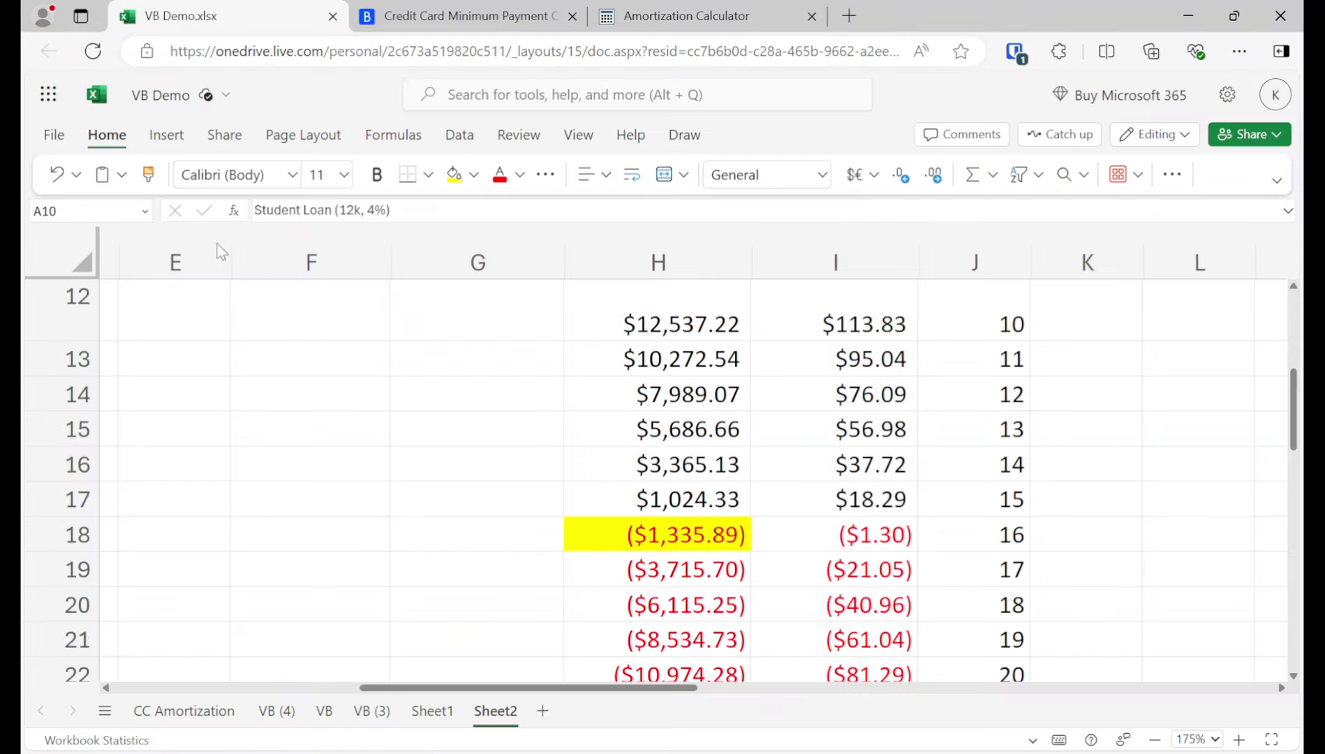
{"action": "left_click", "coordinate": [337, 693]}
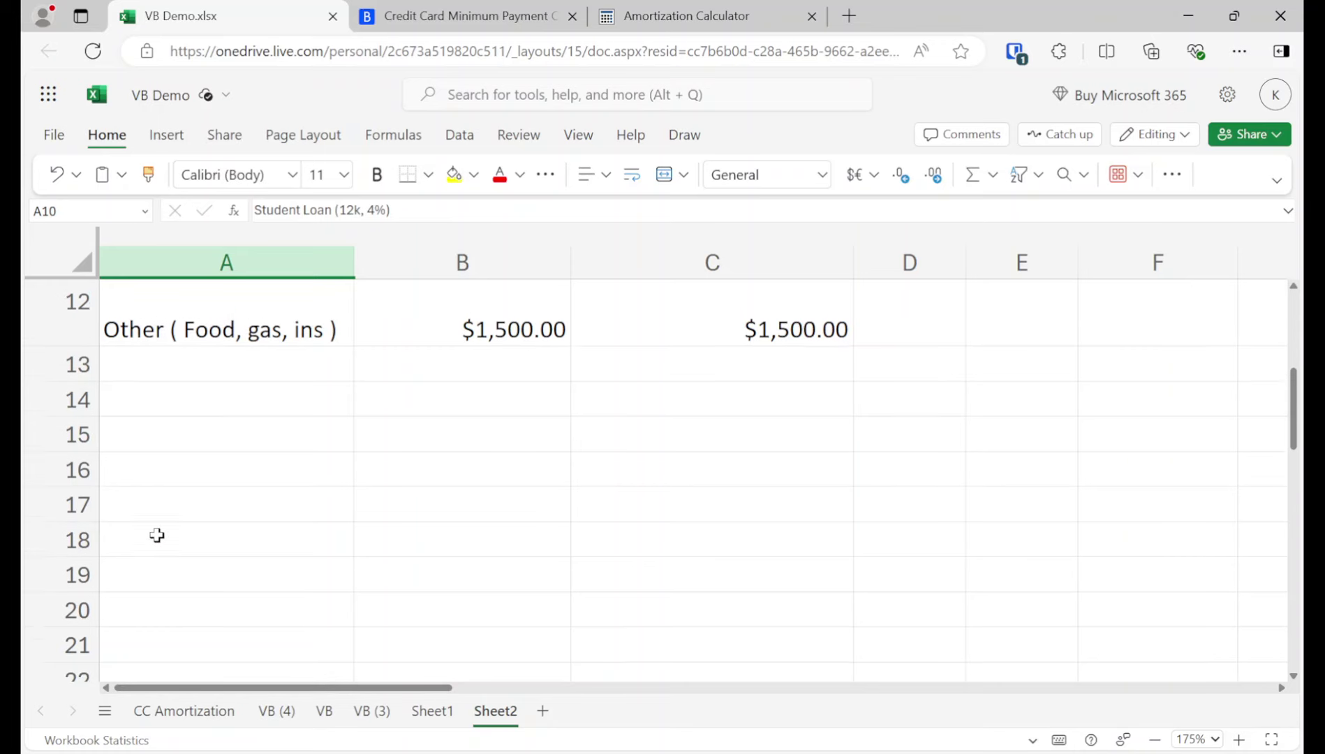
{"action": "scroll", "coordinate": [157, 536], "scroll_direction": "up", "scroll_amount": 4}
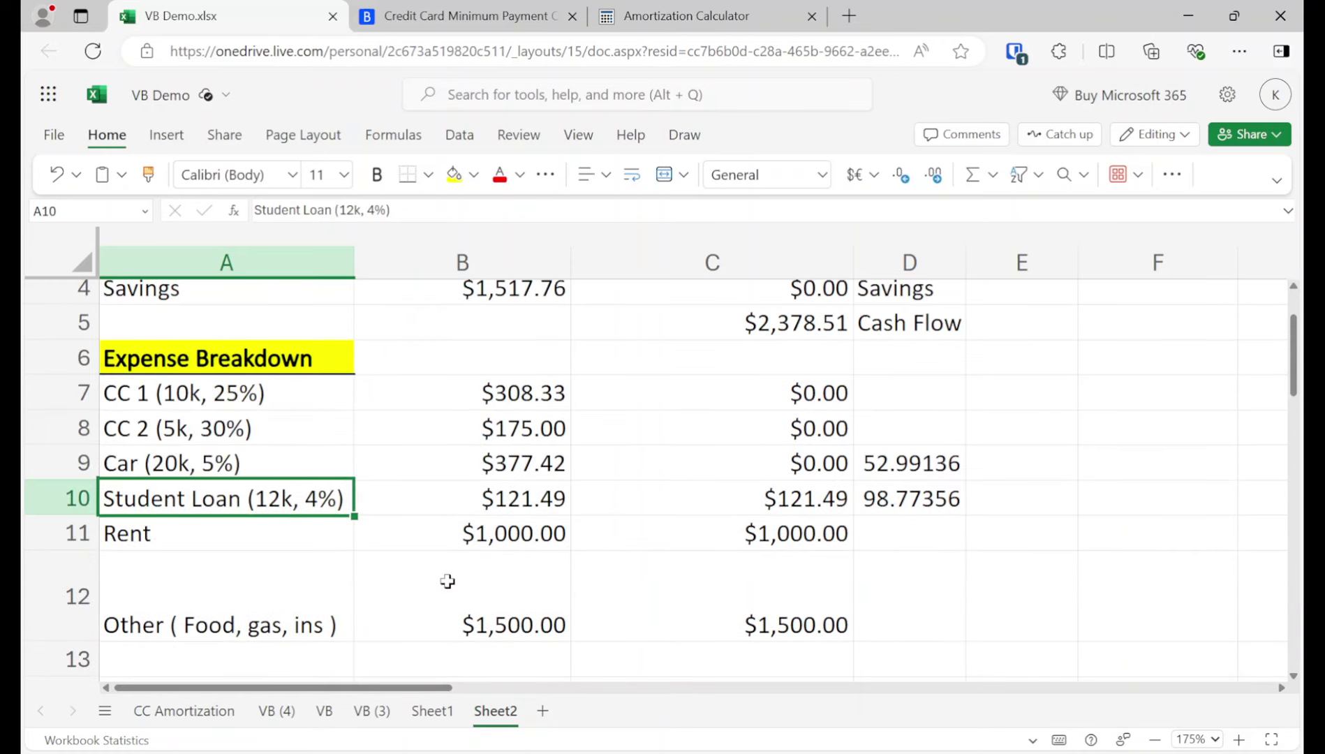
{"action": "left_click", "coordinate": [405, 208]}
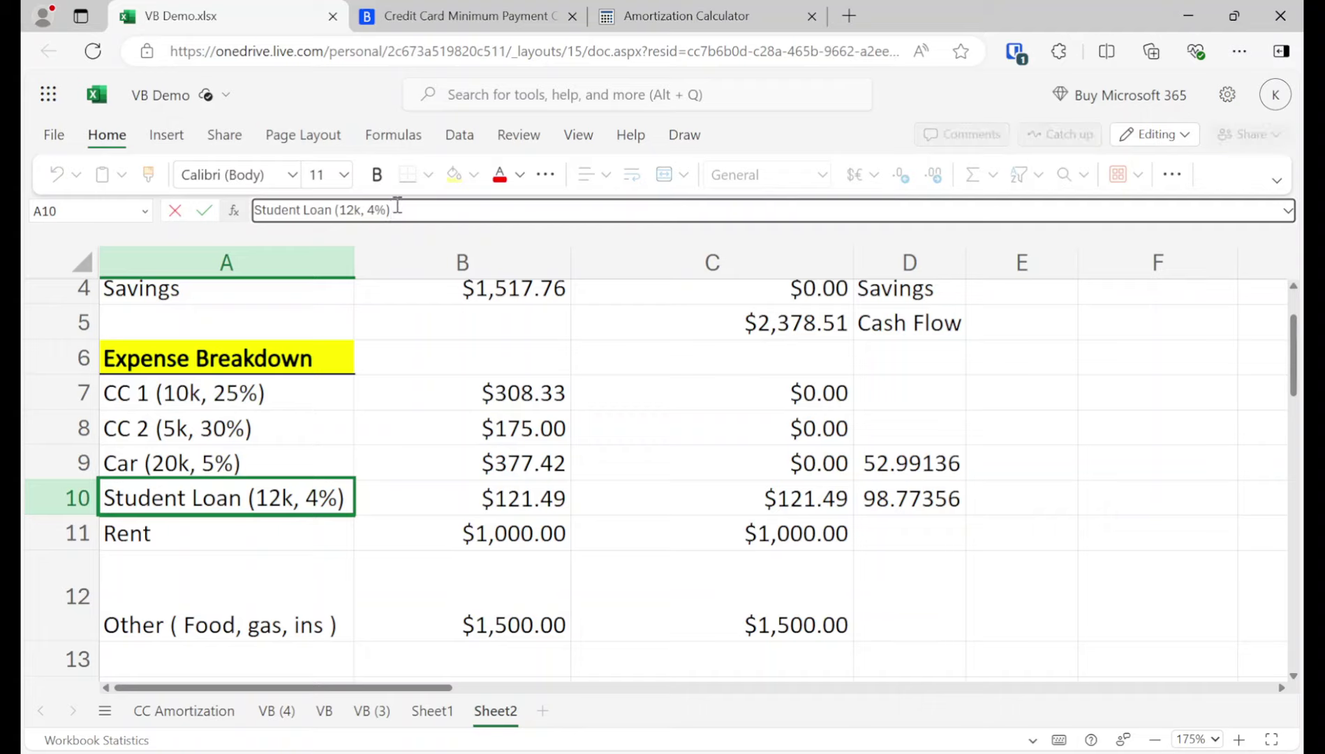
{"action": "type", "text": "-> 10,662.98"}
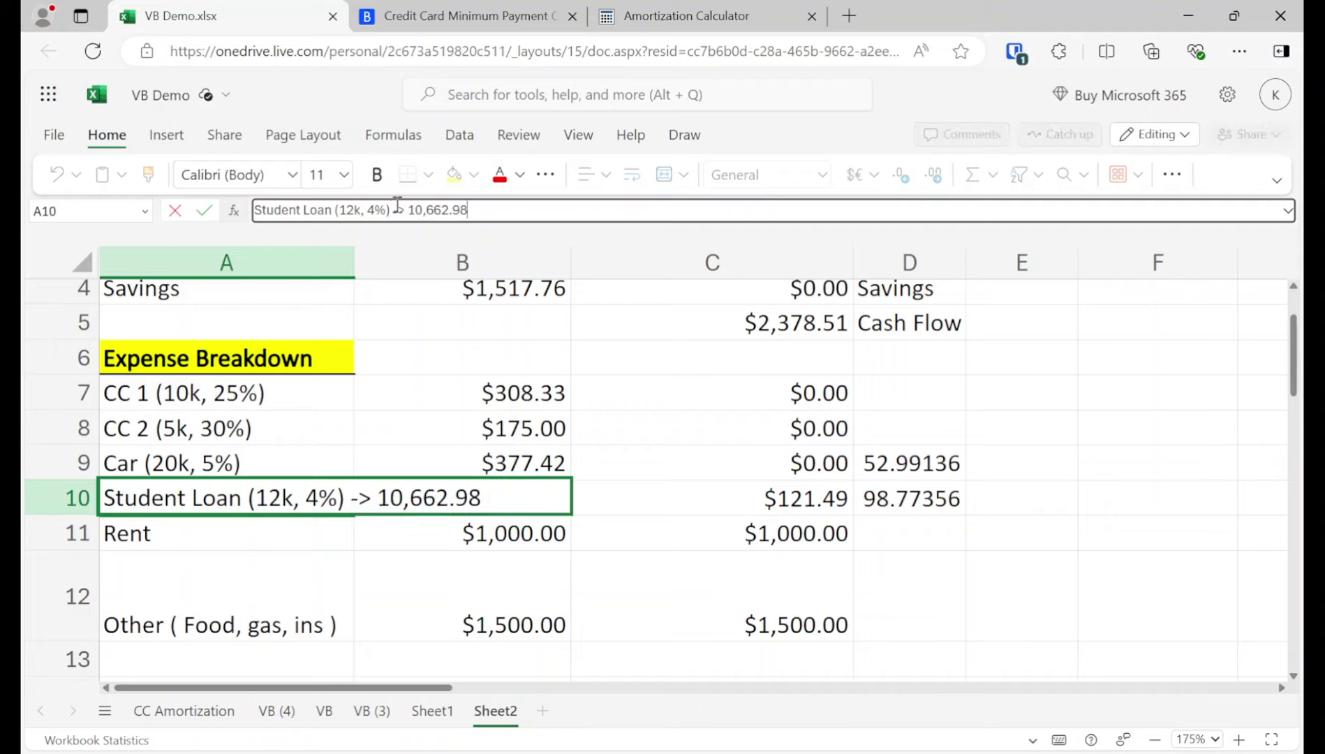
{"action": "key", "text": "Return"}
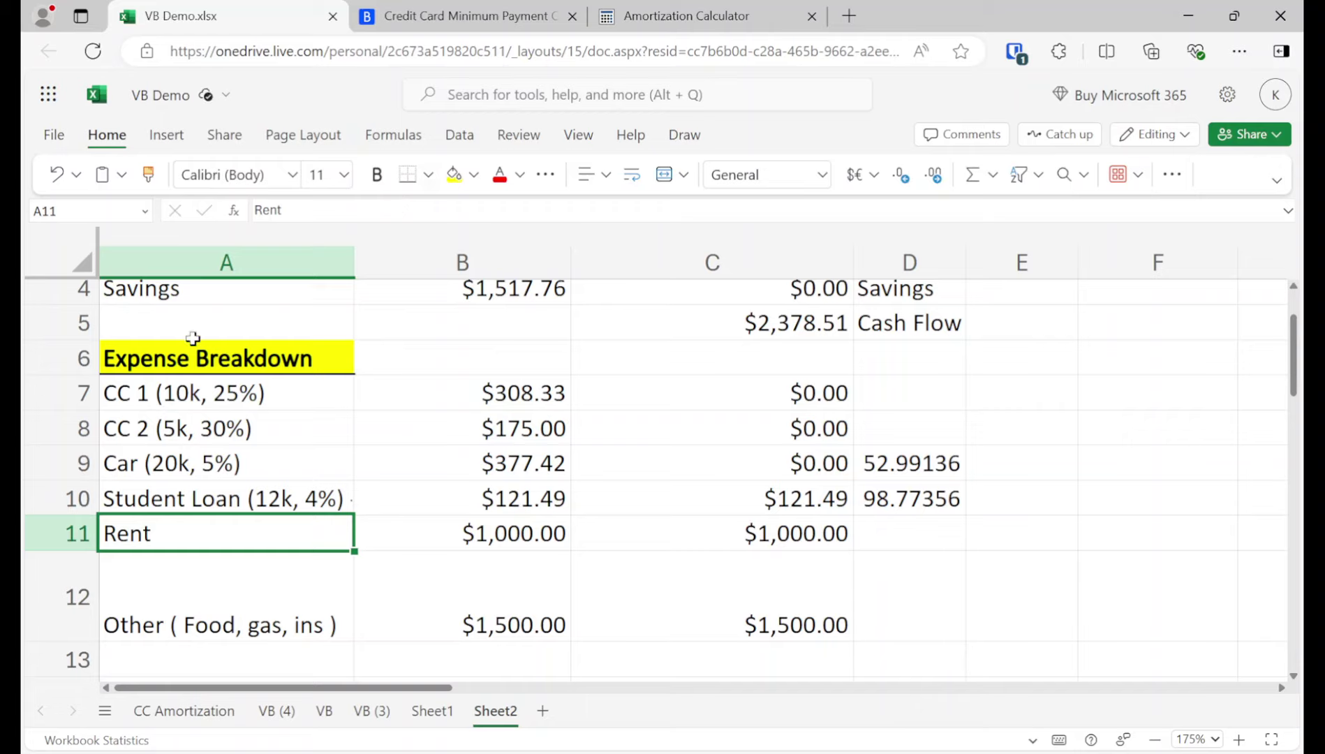
Make row 10 taller and wrap the A10 label onto two lines.
{"action": "left_click_drag", "start_coordinate": [71, 513], "coordinate": [71, 584]}
{"action": "left_click", "coordinate": [202, 509]}
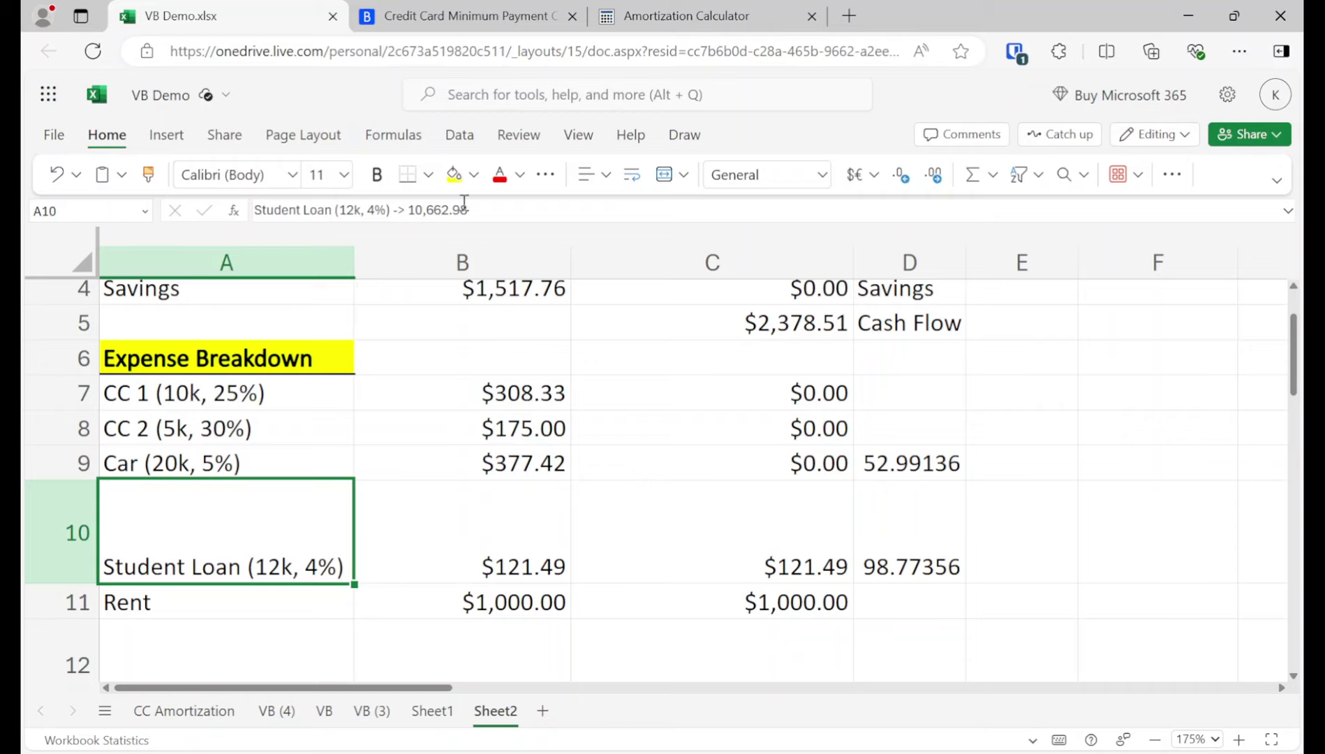
{"action": "left_click", "coordinate": [632, 178]}
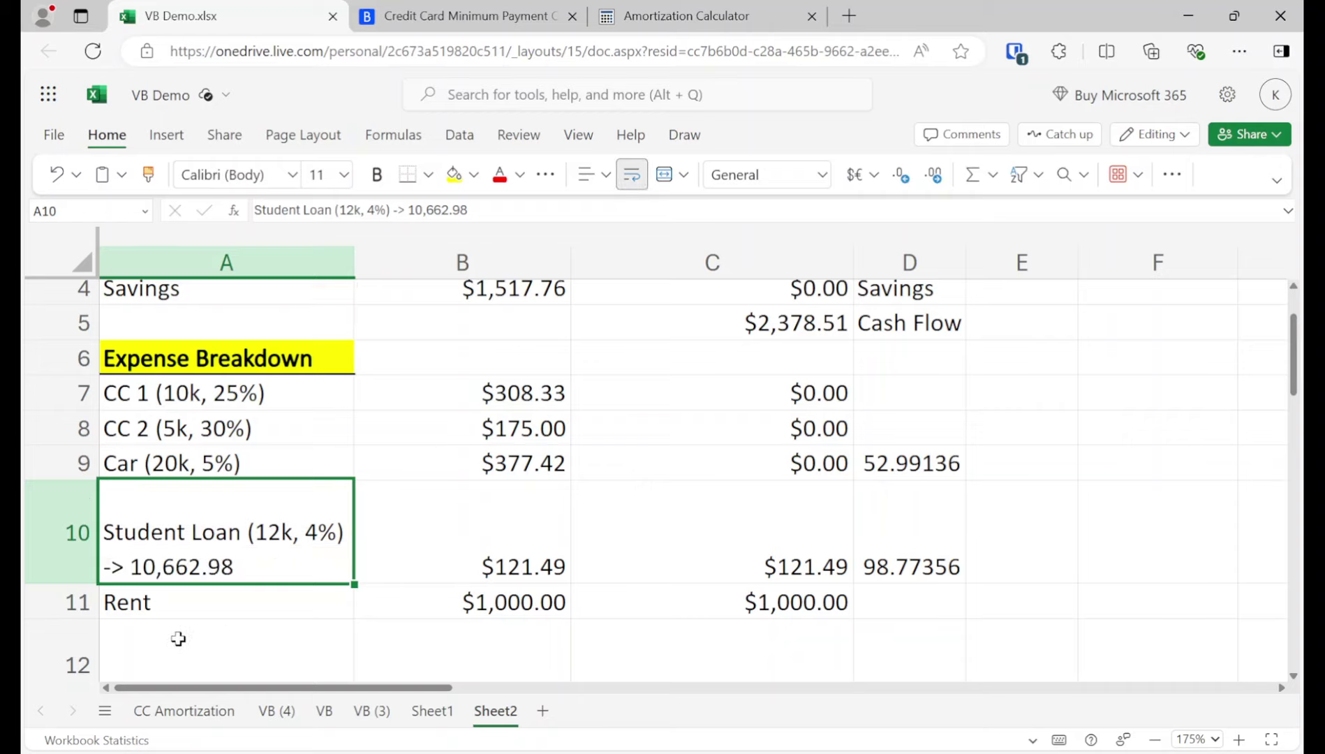
{"action": "double_click", "coordinate": [231, 574]}
{"action": "left_click_drag", "start_coordinate": [231, 574], "coordinate": [130, 569]}
{"action": "key", "text": "ctrl+c"}
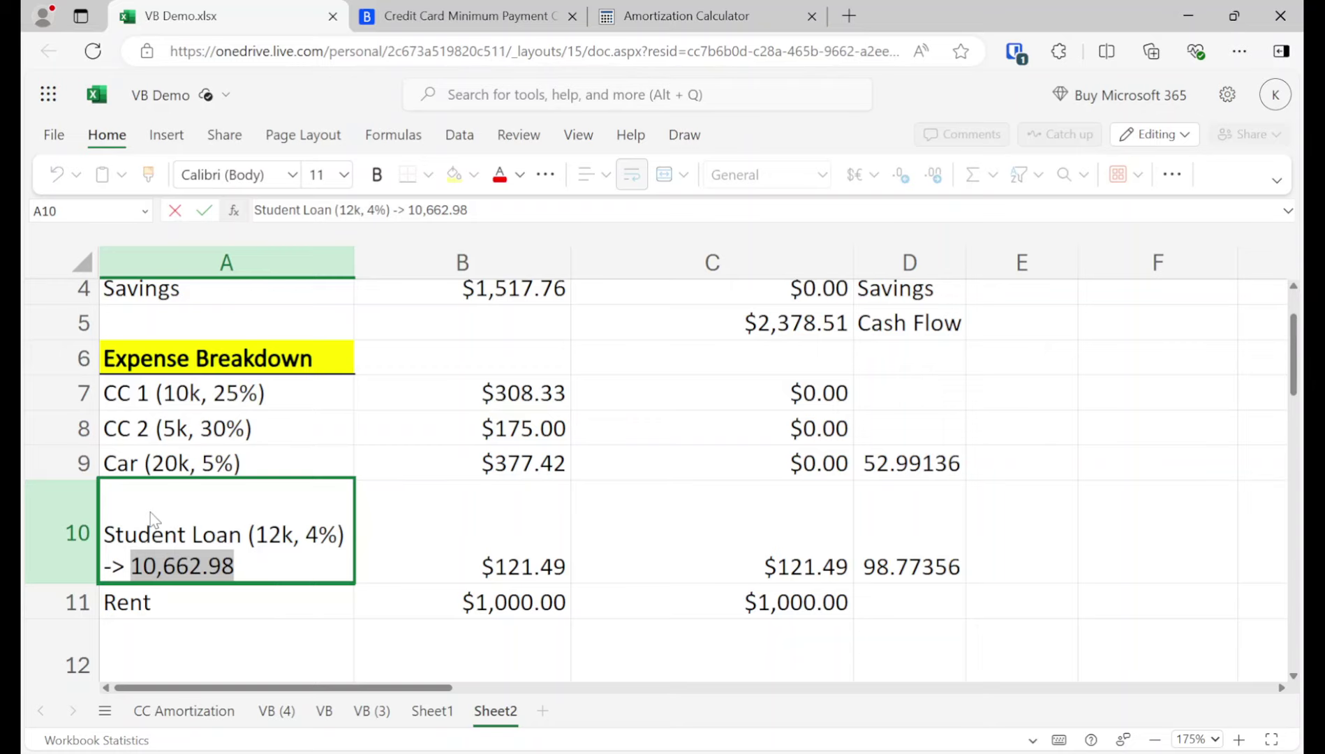
{"action": "left_click", "coordinate": [444, 502]}
{"action": "key", "text": "Right"}
Clear the figures in D9 and D10.
{"action": "key", "text": "Up"}
{"action": "key", "text": "Right"}
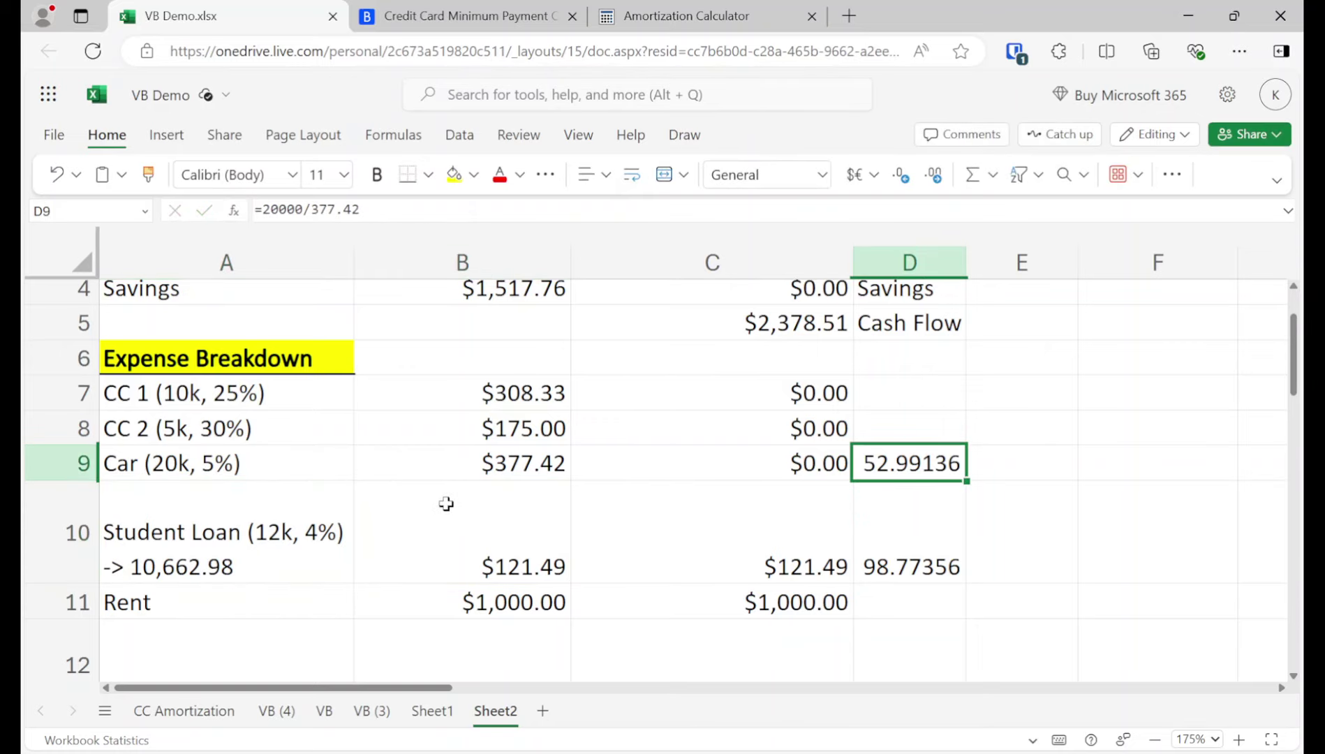
{"action": "key", "text": "shift+Down"}
{"action": "key", "text": "Delete"}
Check the balance formula in H10.
{"action": "key", "text": "Right"}
{"action": "key", "text": "Right"}
{"action": "key", "text": "Right"}
{"action": "key", "text": "Right"}
{"action": "key", "text": "Right"}
{"action": "key", "text": "Down"}
{"action": "key", "text": "Left"}
{"action": "key", "text": "Down"}
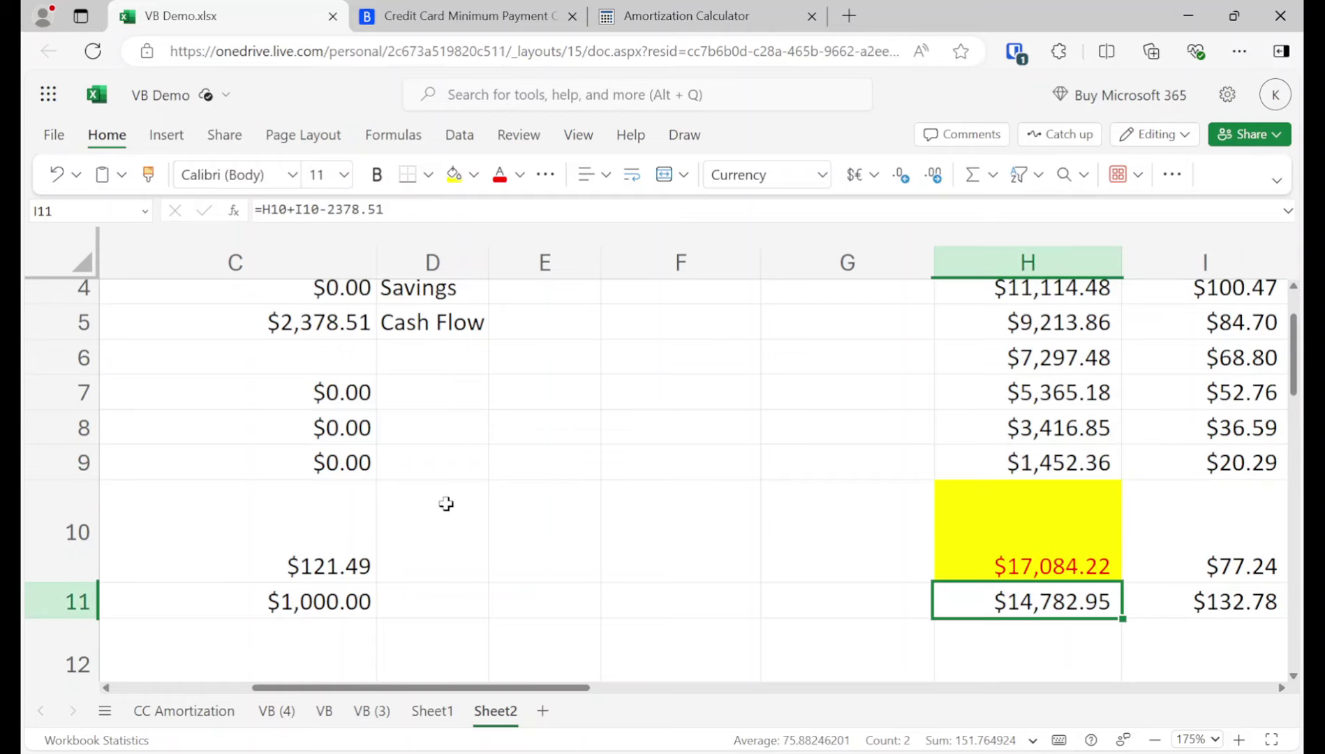
{"action": "key", "text": "Up"}
{"action": "left_click", "coordinate": [452, 209]}
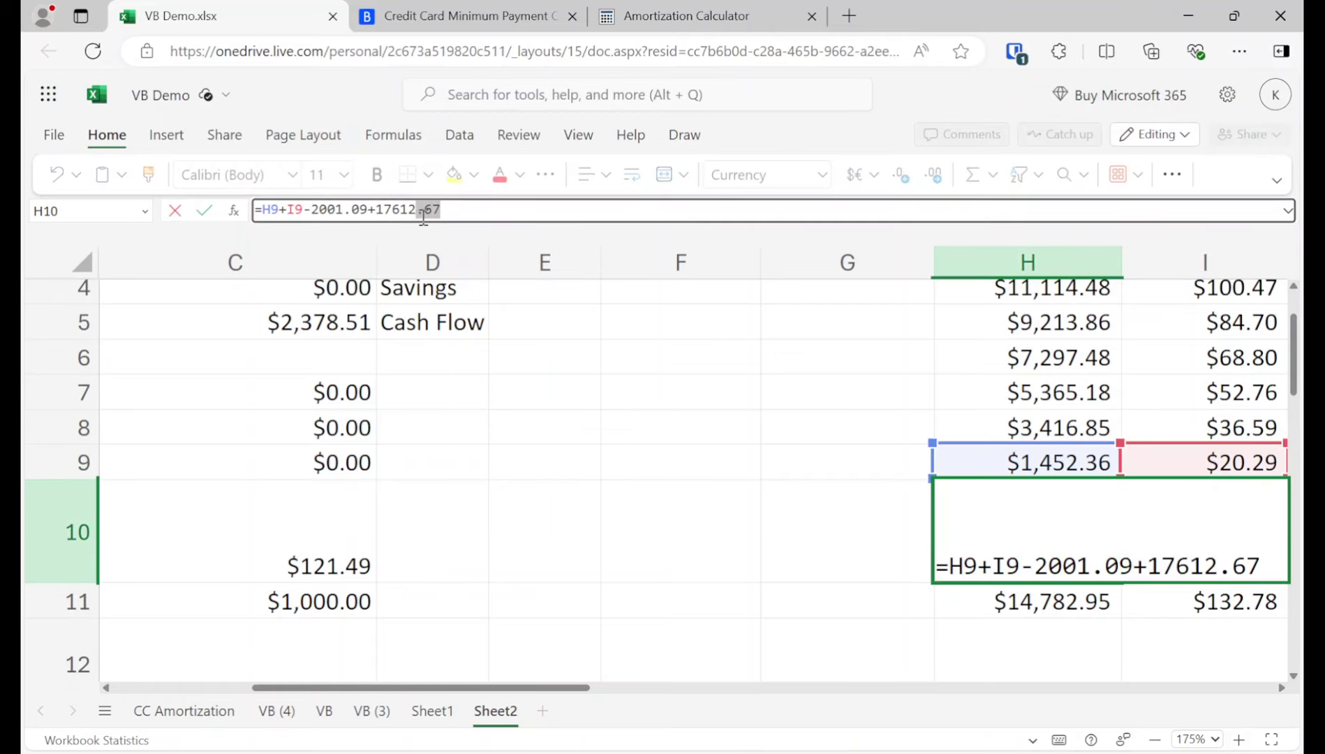
{"action": "left_click", "coordinate": [913, 362]}
{"action": "left_click", "coordinate": [1075, 526]}
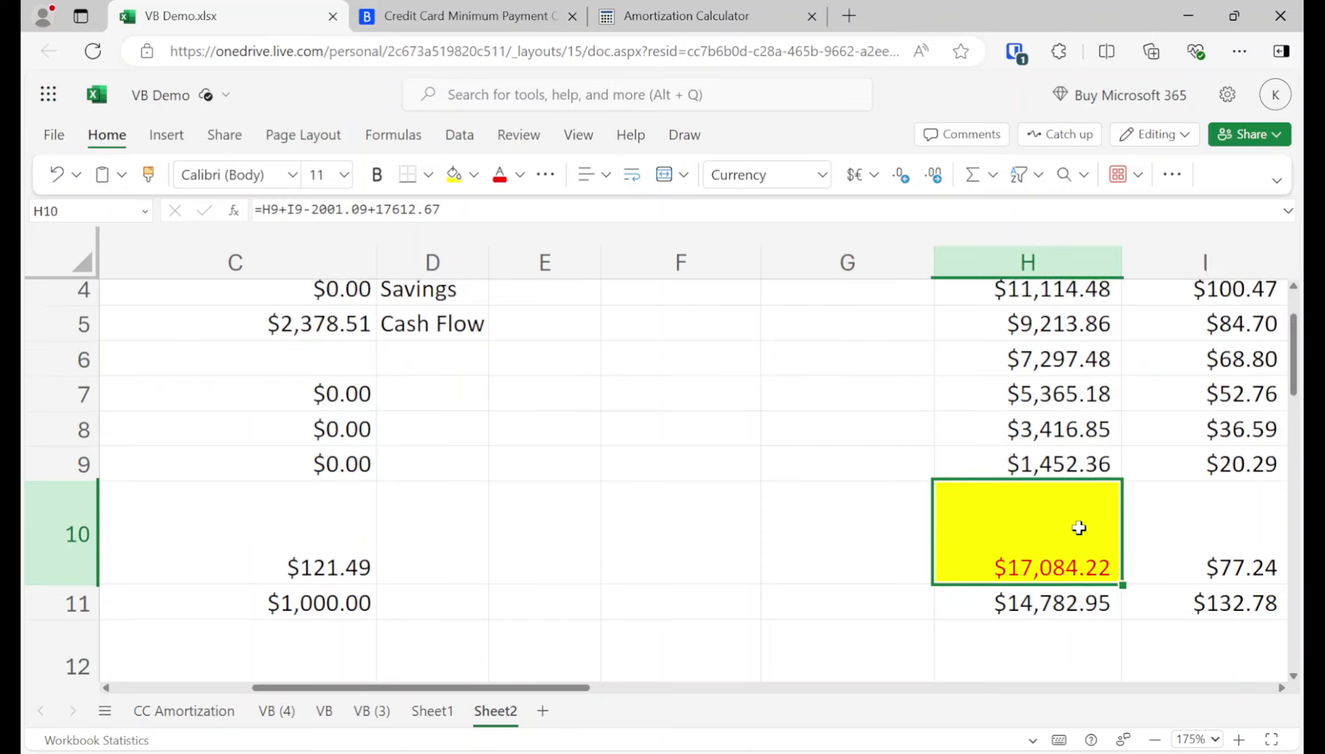
{"action": "scroll", "coordinate": [1075, 526], "scroll_direction": "up", "scroll_amount": 1}
{"action": "scroll", "coordinate": [1077, 527], "scroll_direction": "down", "scroll_amount": 6}
{"action": "scroll", "coordinate": [1068, 489], "scroll_direction": "up", "scroll_amount": 1}
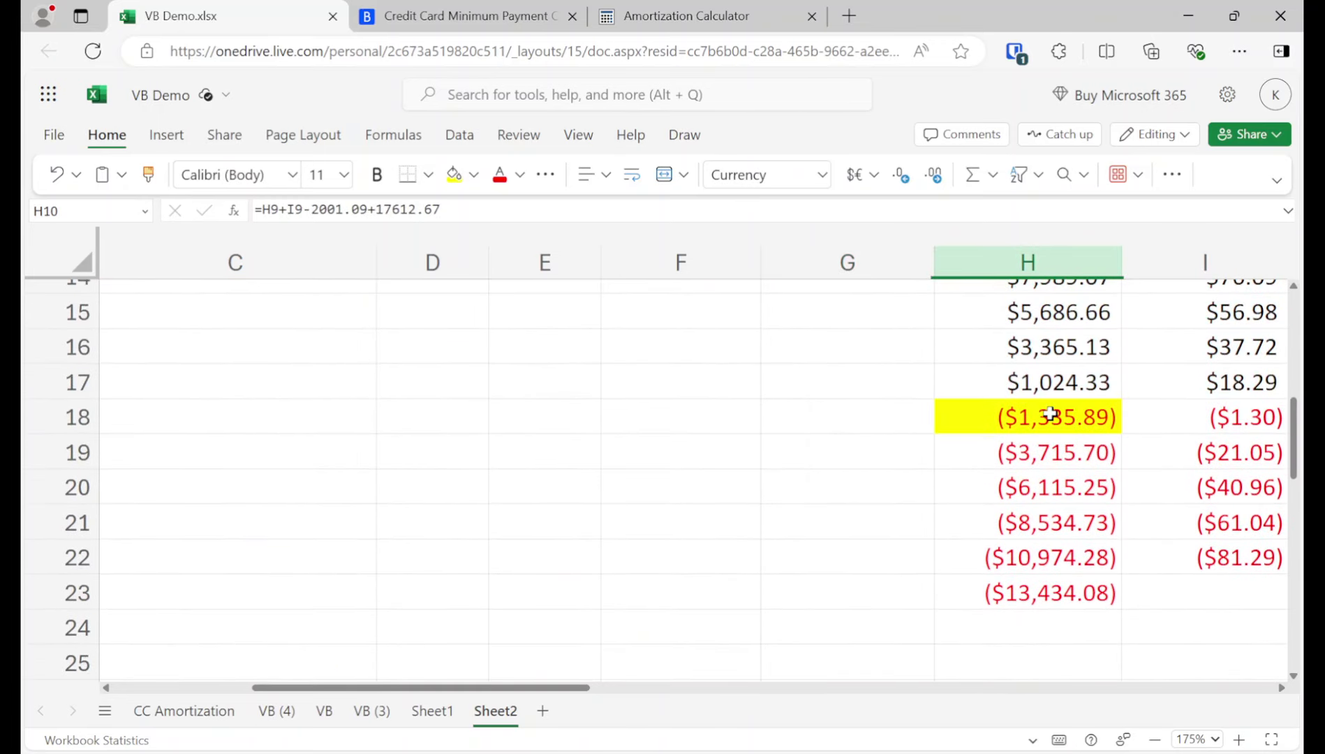
Add +10662.98 to H18's formula so the balance reads $9,327.09.
{"action": "left_click", "coordinate": [1050, 417]}
{"action": "left_click", "coordinate": [411, 210]}
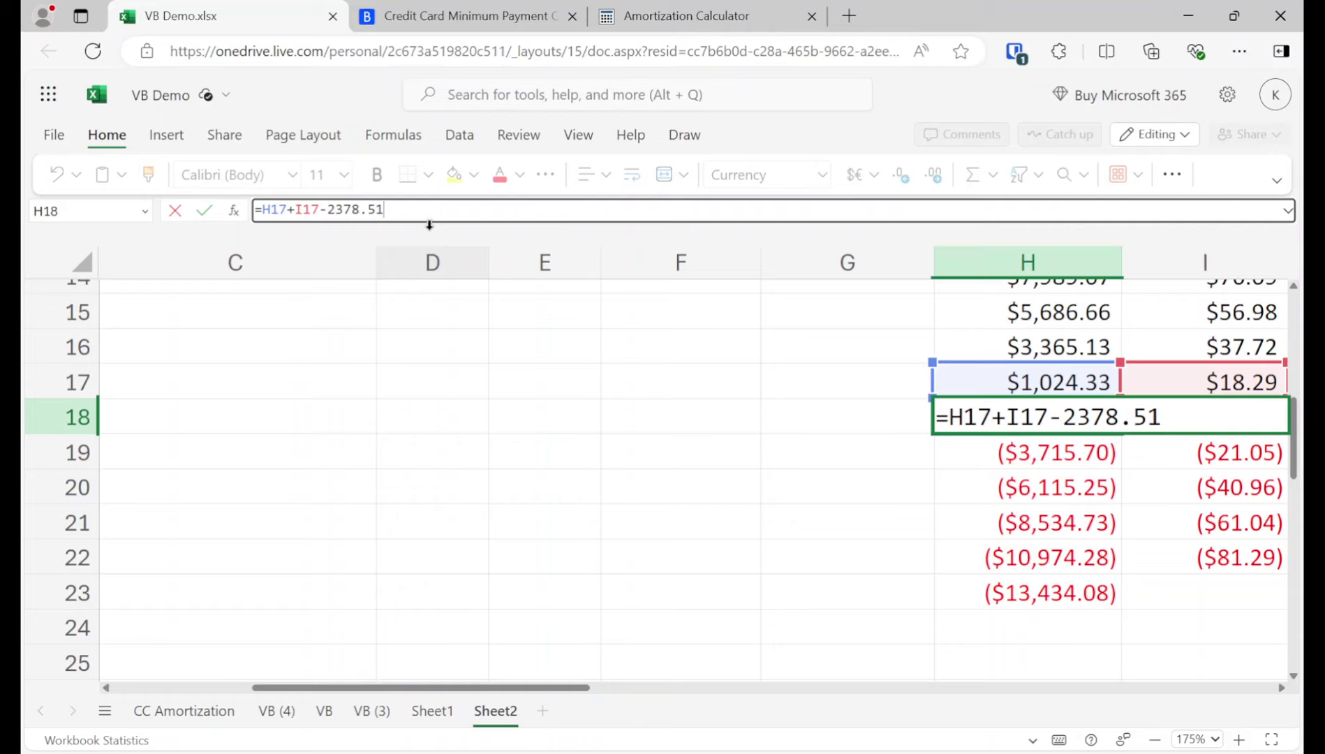
{"action": "type", "text": "+"}
{"action": "key", "text": "ctrl+v"}
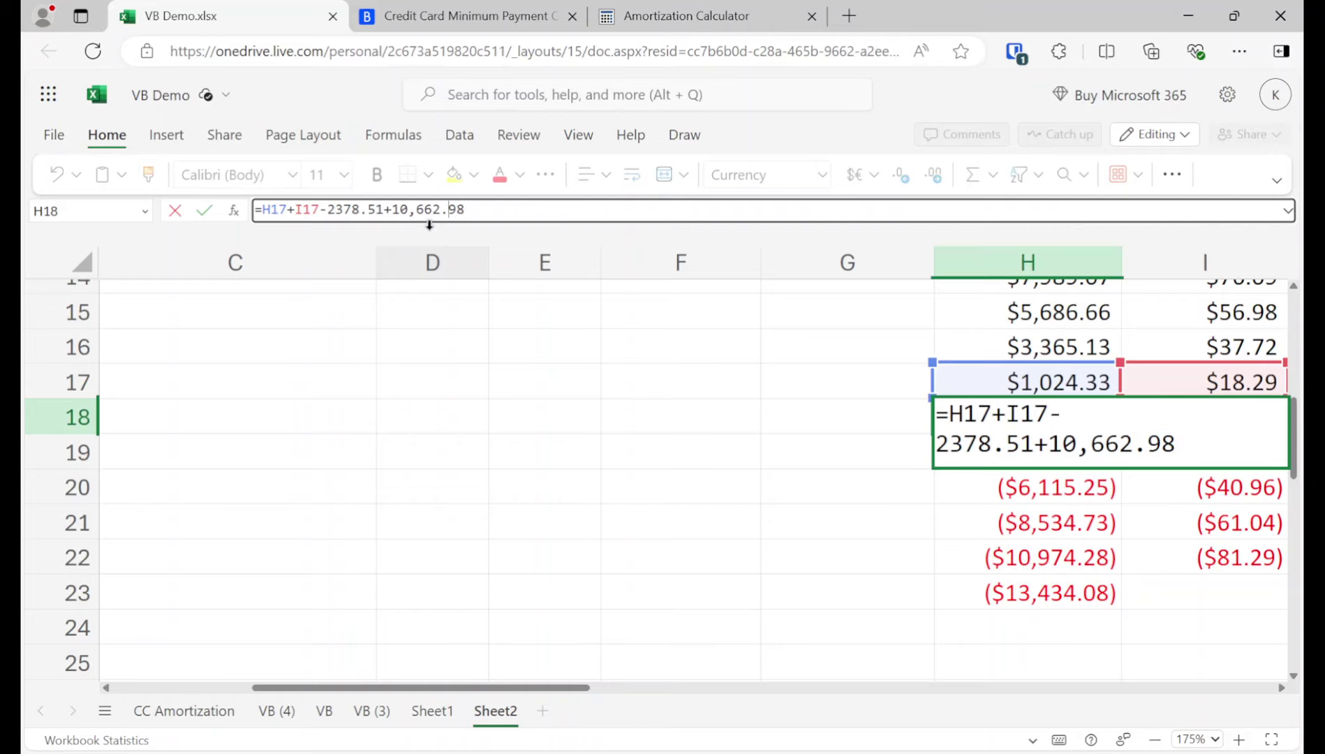
{"action": "key", "text": "Left"}
{"action": "key", "text": "Delete"}
{"action": "key", "text": "Return"}
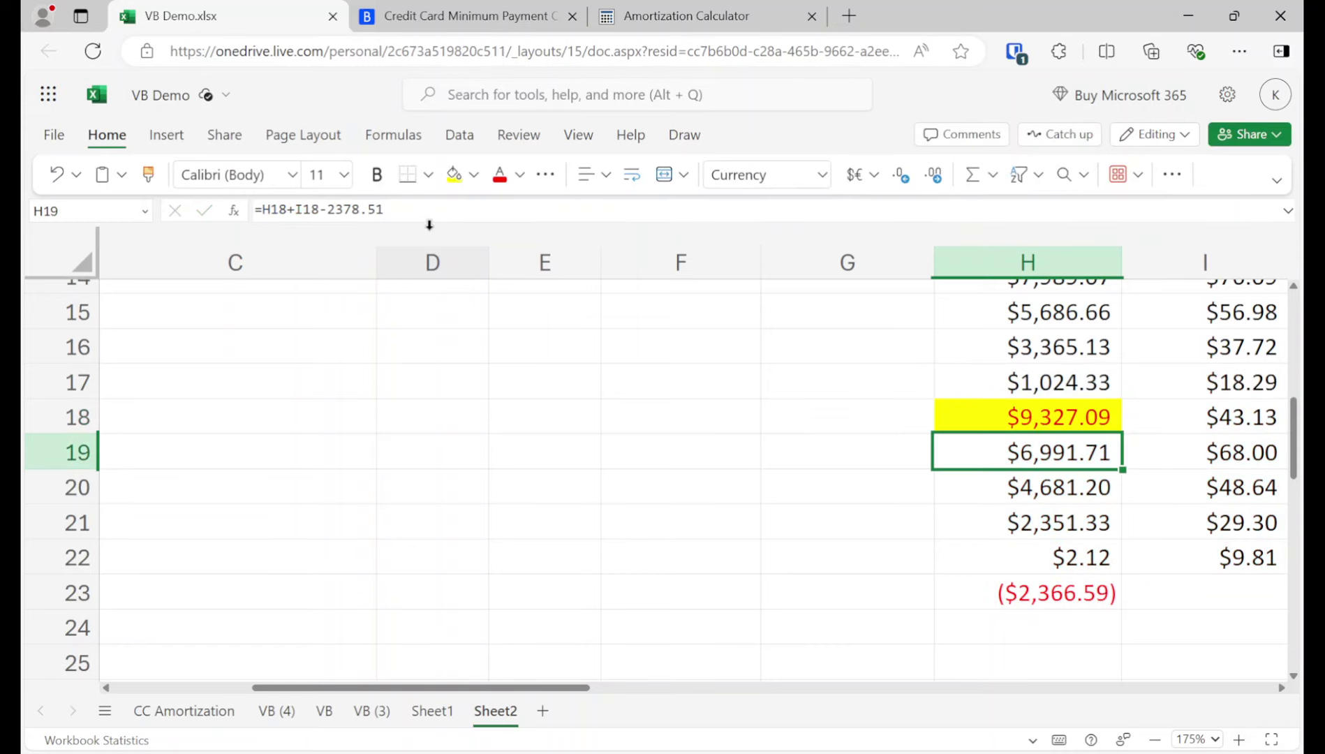
{"action": "key", "text": "Up"}
{"action": "key", "text": "Left"}
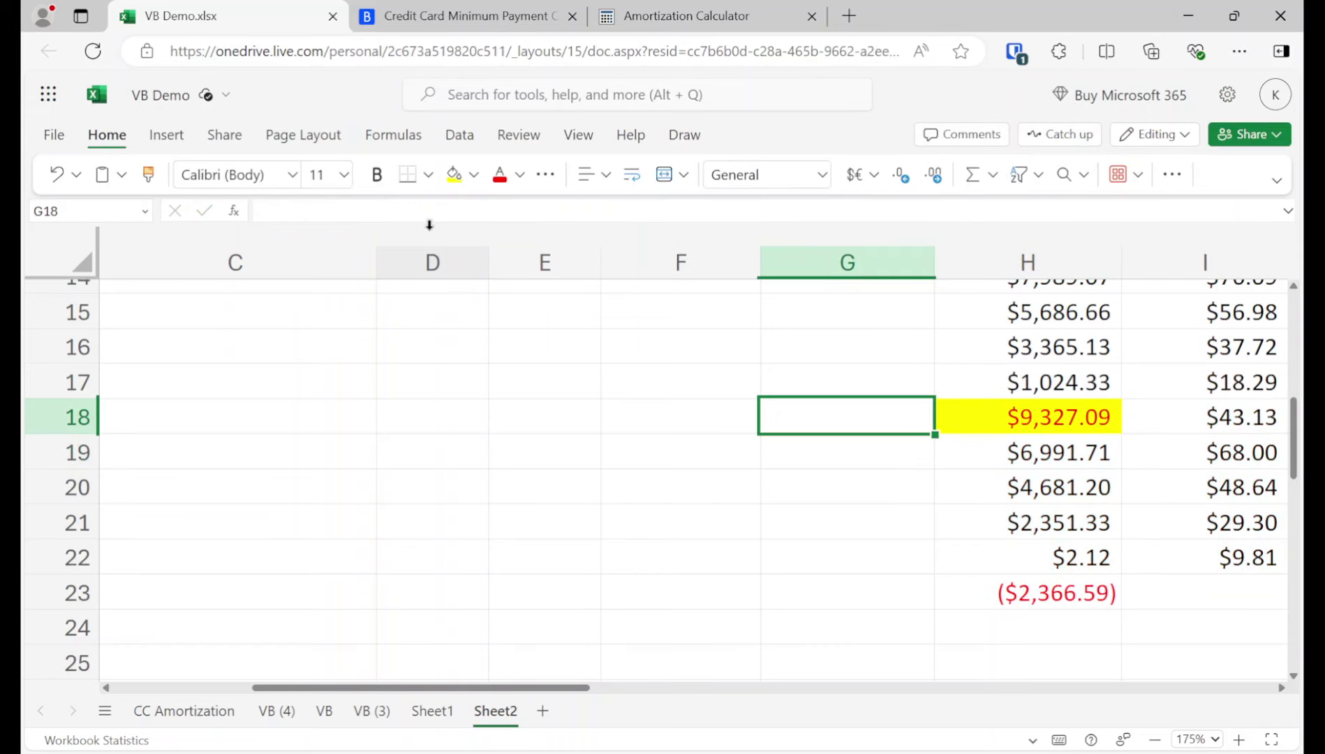
{"action": "key", "text": "Home"}
{"action": "key", "text": "Up"}
{"action": "key", "text": "Page_Up"}
Set the student loan's velocity banking amount in C10 to 0.
{"action": "key", "text": "Up"}
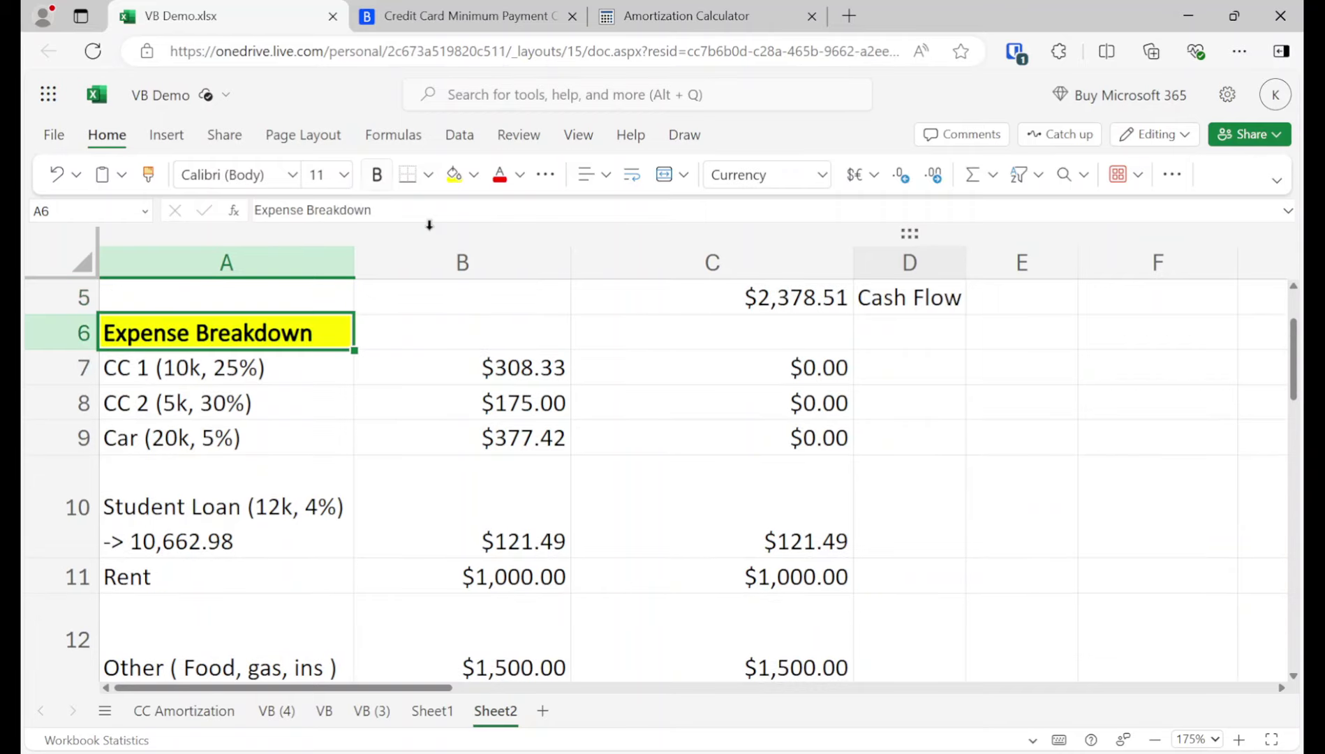
{"action": "key", "text": "Down"}
{"action": "key", "text": "Down"}
{"action": "key", "text": "Down"}
{"action": "key", "text": "Down"}
{"action": "key", "text": "Right"}
{"action": "key", "text": "Right"}
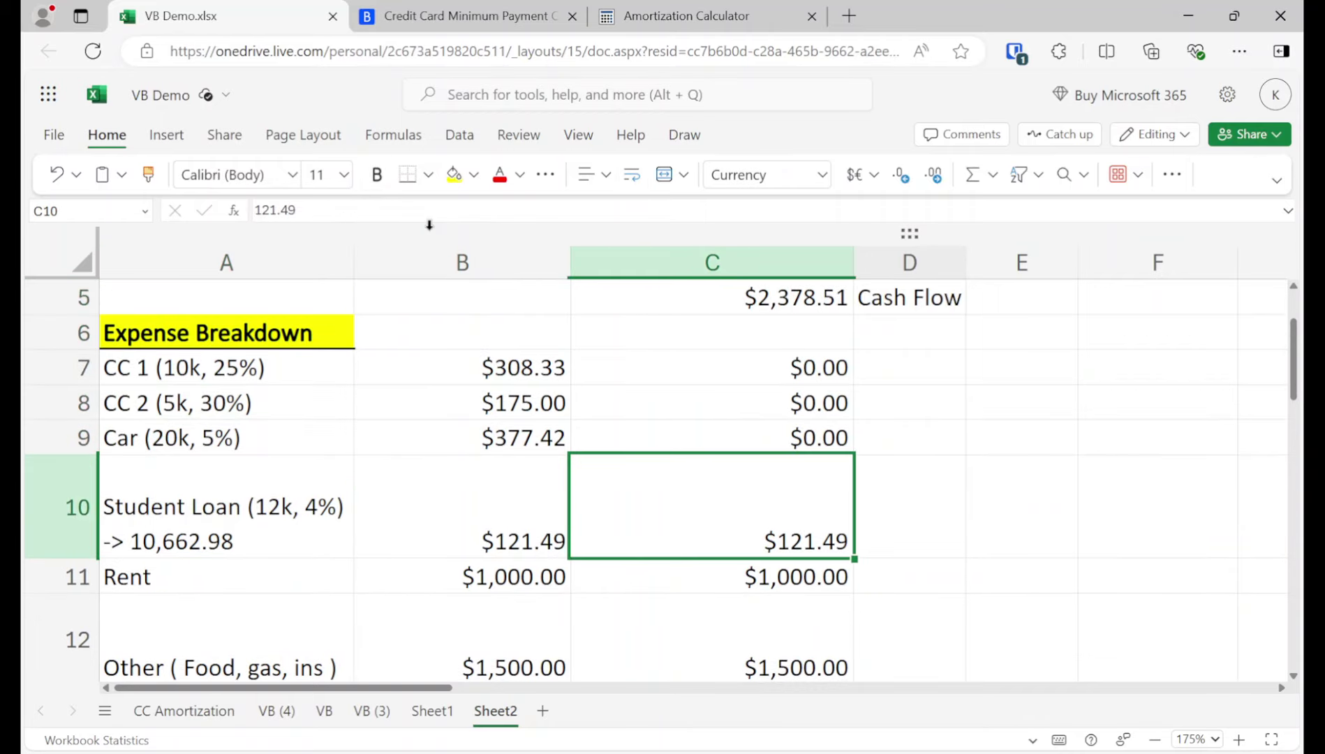
{"action": "type", "text": "0"}
{"action": "key", "text": "Return"}
Change H19's formula to =H18+I18-2500.
{"action": "key", "text": "Up"}
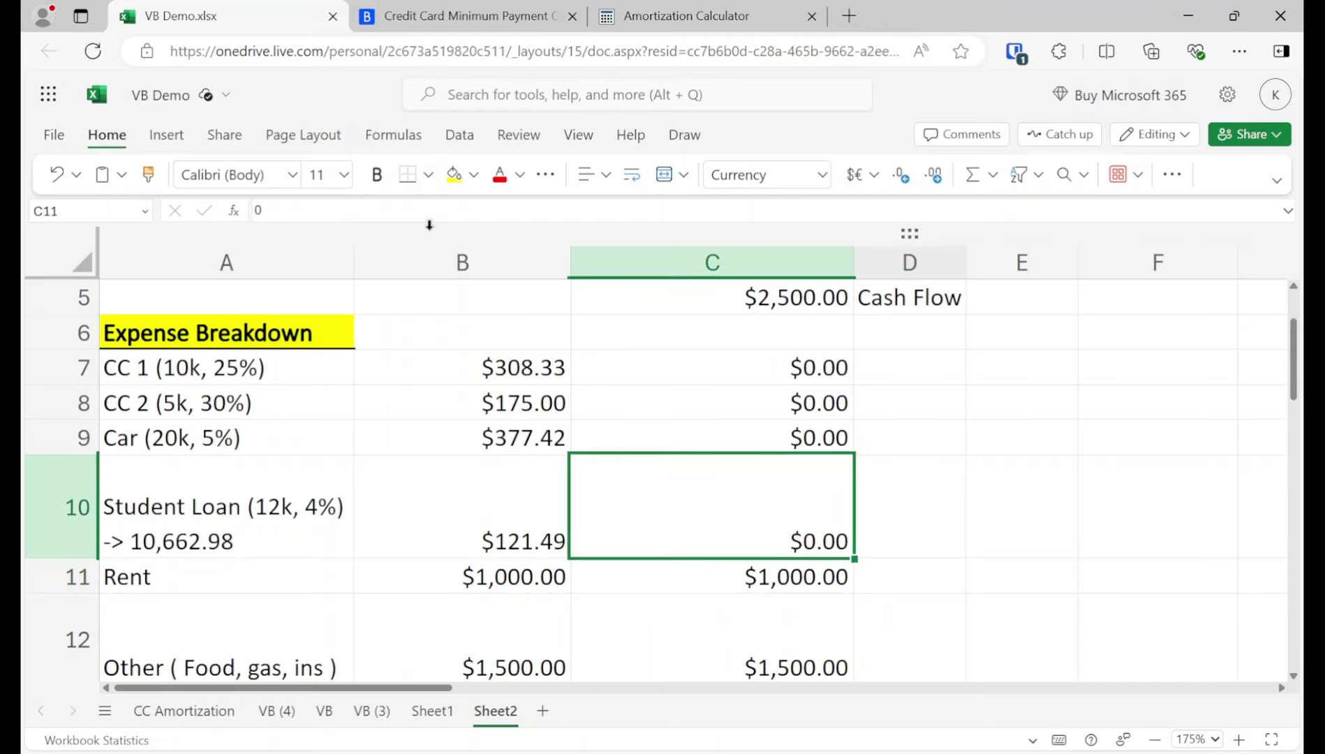
{"action": "key", "text": "Up"}
{"action": "key", "text": "Up"}
{"action": "key", "text": "Up"}
{"action": "key", "text": "Up"}
{"action": "key", "text": "Up"}
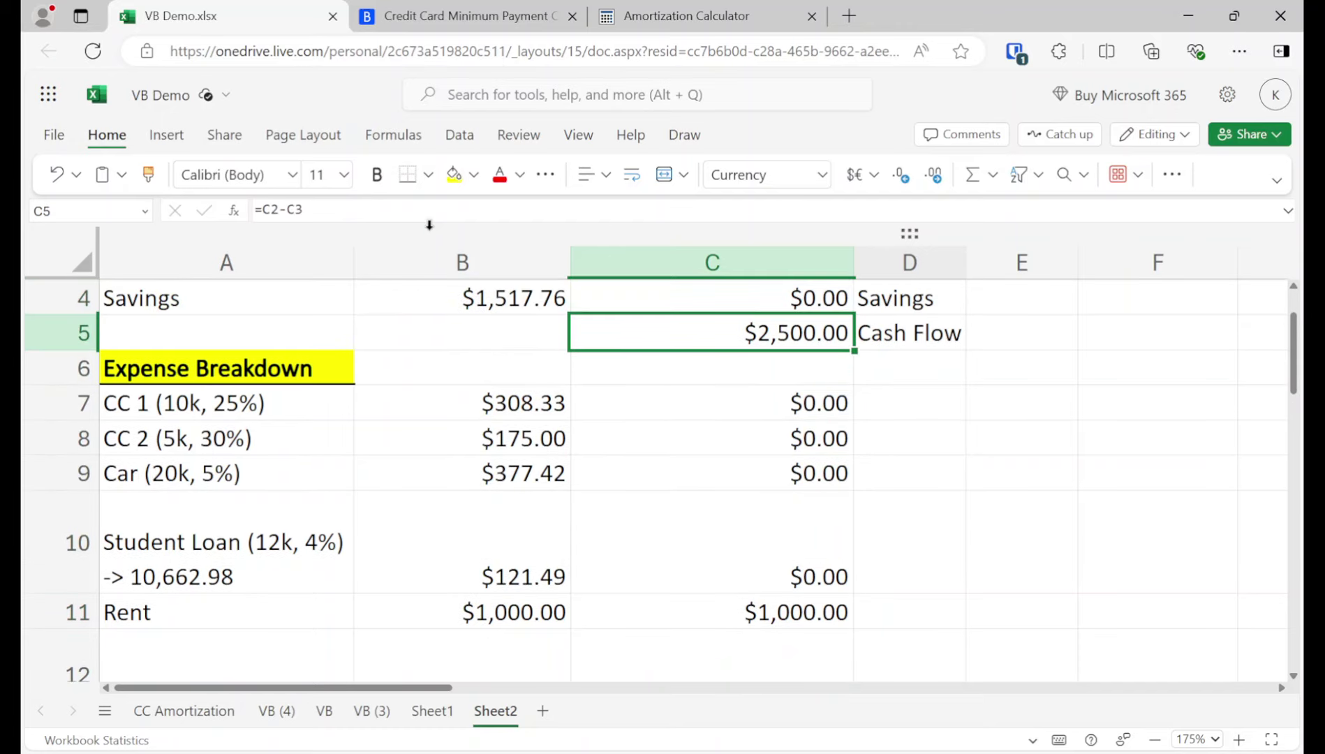
{"action": "key", "text": "Right"}
{"action": "key", "text": "Right"}
{"action": "key", "text": "Right"}
{"action": "key", "text": "Right"}
{"action": "key", "text": "Right"}
{"action": "key", "text": "Right"}
{"action": "key", "text": "Right"}
{"action": "key", "text": "Down"}
{"action": "key", "text": "Down"}
{"action": "key", "text": "Down"}
{"action": "key", "text": "Down"}
{"action": "key", "text": "Down"}
{"action": "key", "text": "Down"}
{"action": "key", "text": "Down"}
{"action": "key", "text": "Down"}
{"action": "key", "text": "Down"}
{"action": "key", "text": "Down"}
{"action": "key", "text": "Down"}
{"action": "key", "text": "Down"}
{"action": "key", "text": "Down"}
{"action": "key", "text": "Down"}
{"action": "key", "text": "Down"}
{"action": "key", "text": "Down"}
{"action": "key", "text": "Down"}
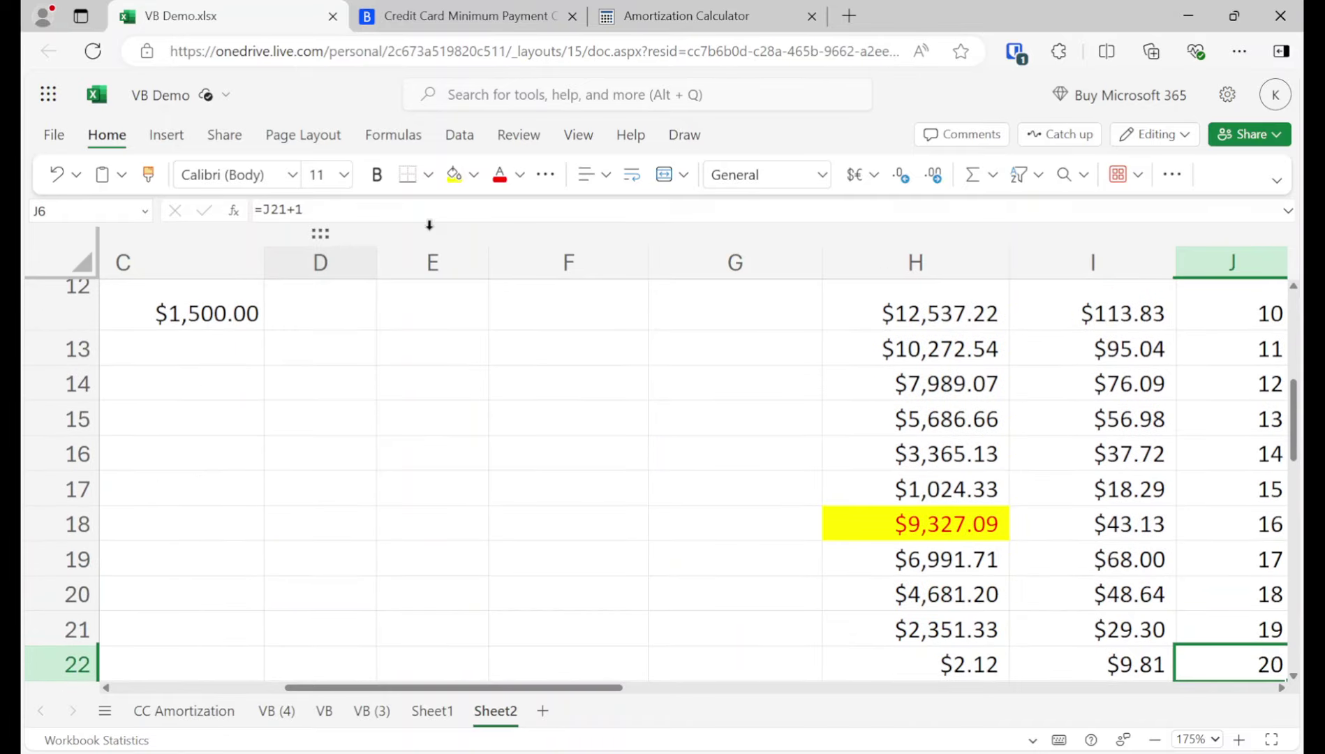
{"action": "key", "text": "Left"}
{"action": "key", "text": "Left"}
{"action": "key", "text": "Up"}
{"action": "key", "text": "Up"}
{"action": "key", "text": "Up"}
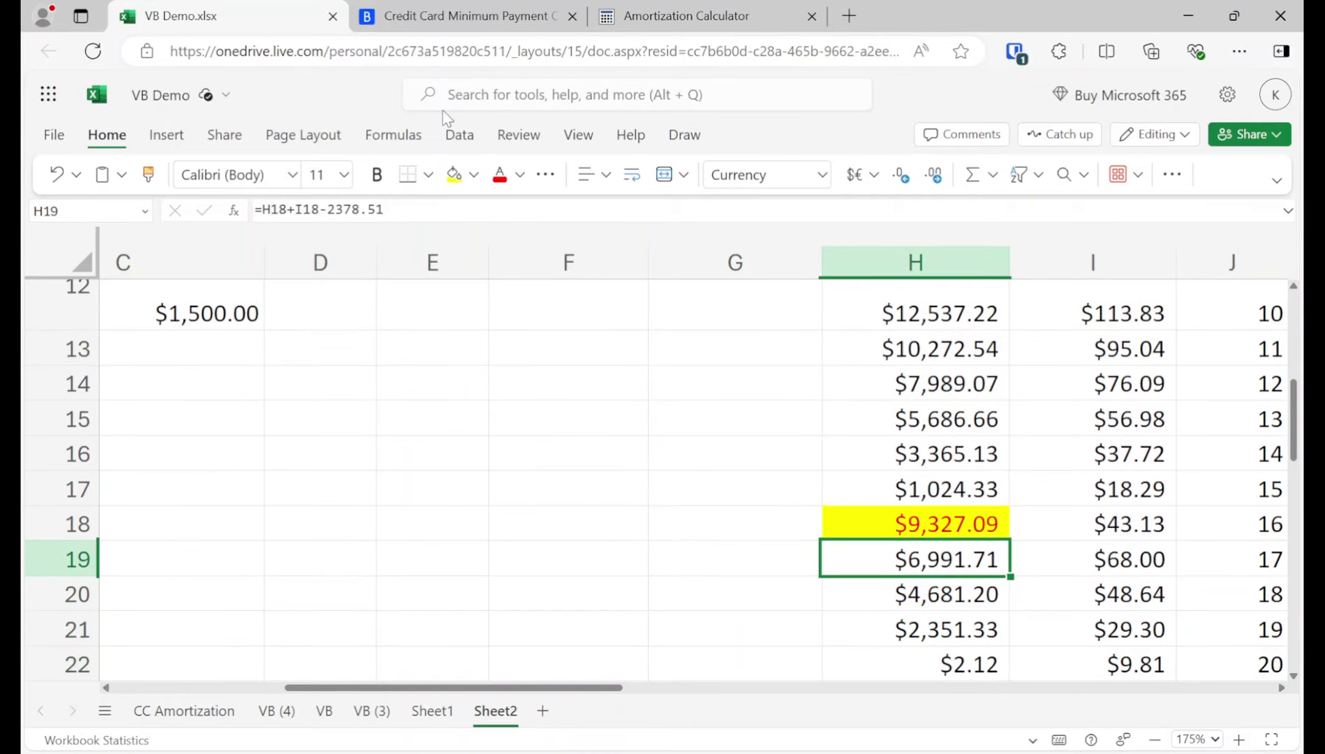
{"action": "left_click_drag", "start_coordinate": [385, 209], "coordinate": [336, 209]}
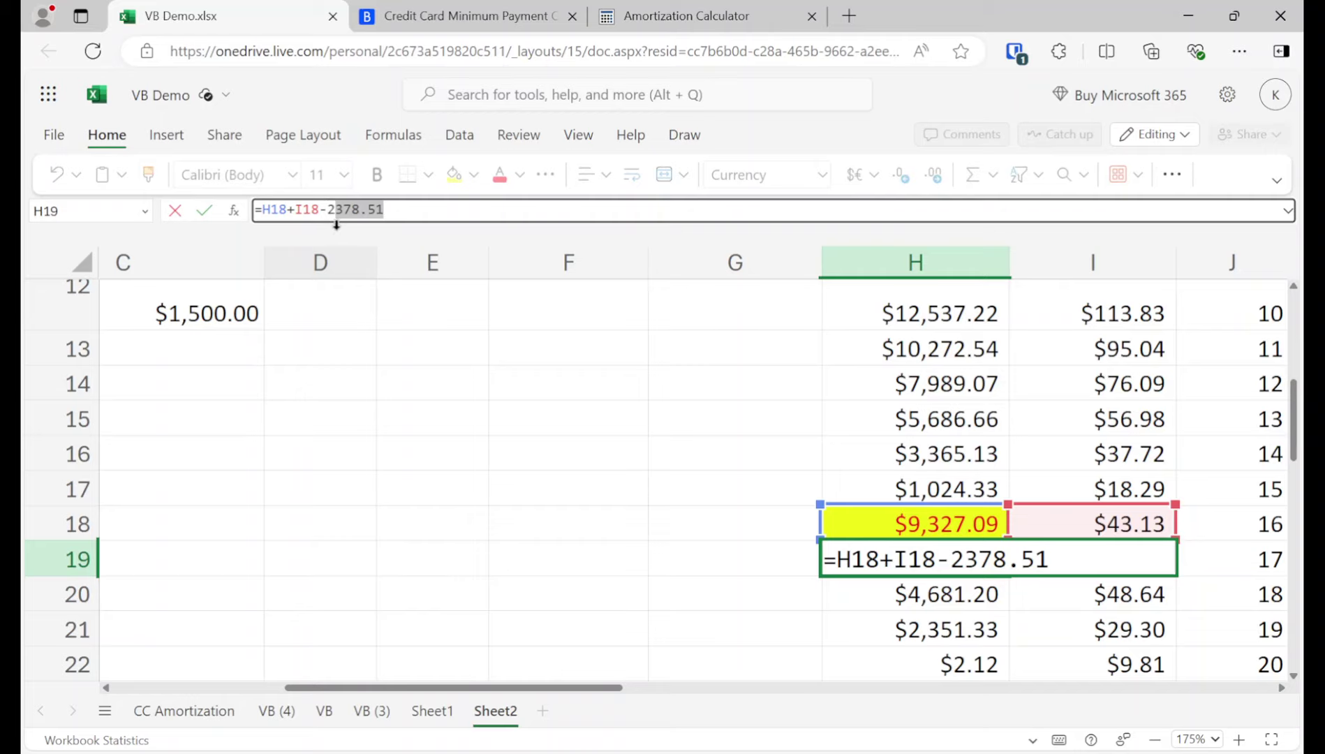
{"action": "type", "text": "500"}
{"action": "key", "text": "Return"}
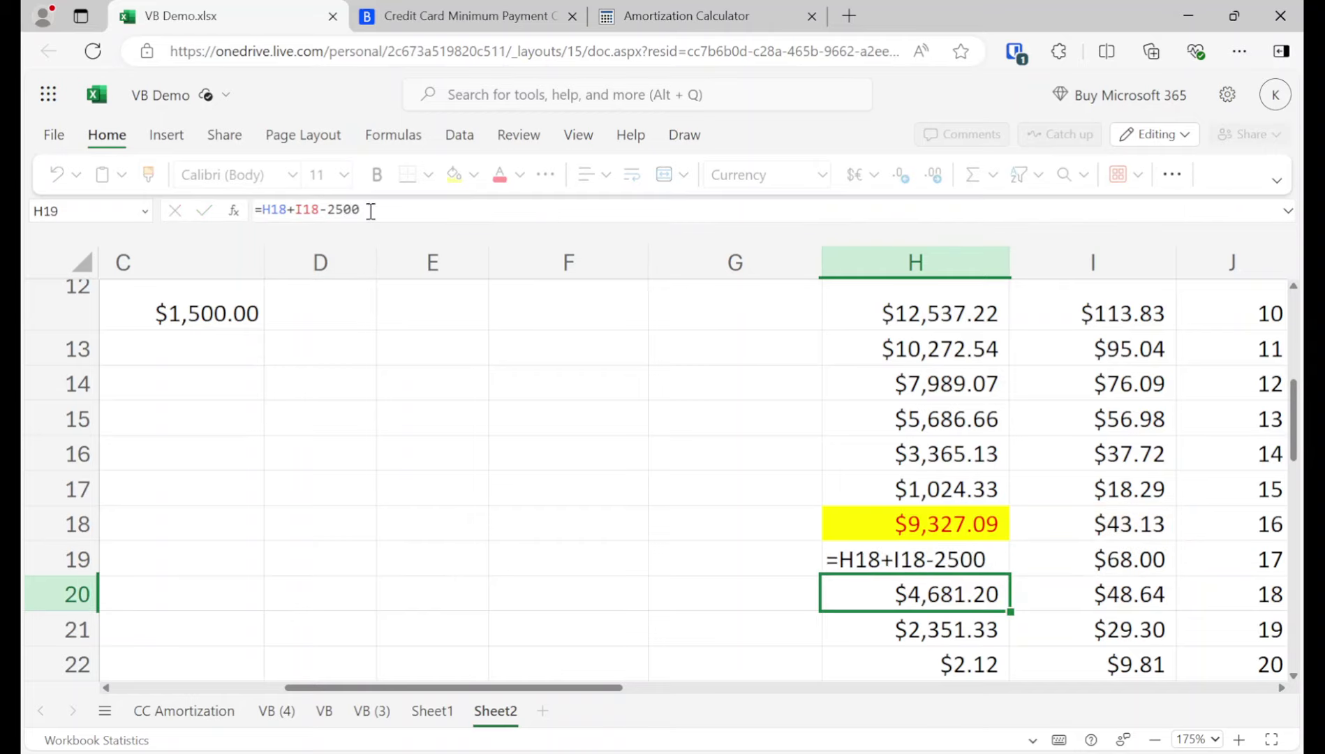
Copy H19's -2500 formula down into H20, H21 and H22.
{"action": "key", "text": "Up"}
{"action": "key", "text": "ctrl+c"}
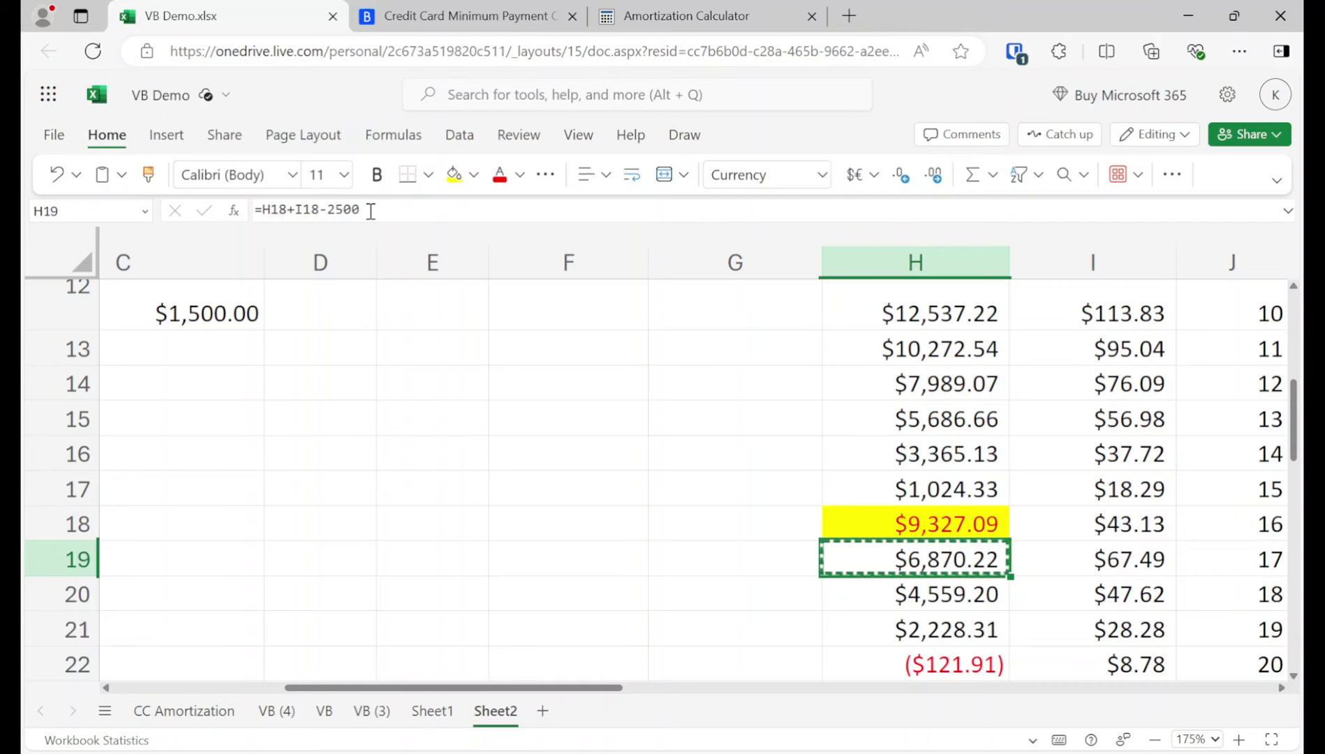
{"action": "key", "text": "Down"}
{"action": "key", "text": "ctrl+v"}
{"action": "key", "text": "Down"}
{"action": "key", "text": "ctrl+v"}
{"action": "key", "text": "Down"}
{"action": "key", "text": "ctrl+v"}
Fill the H22 payoff balance ($488.41) with yellow.
{"action": "key", "text": "Right"}
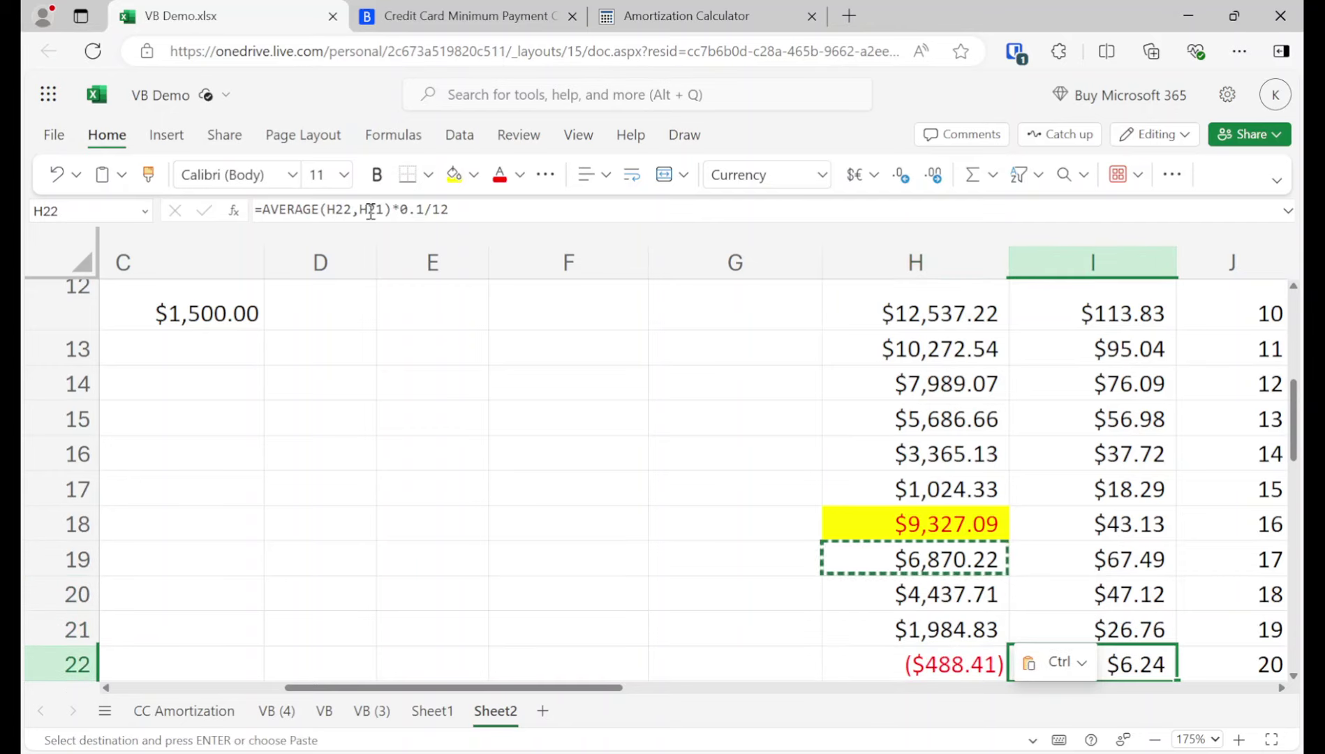
{"action": "key", "text": "Right"}
{"action": "key", "text": "Right"}
{"action": "key", "text": "Left"}
{"action": "key", "text": "Left"}
{"action": "key", "text": "Left"}
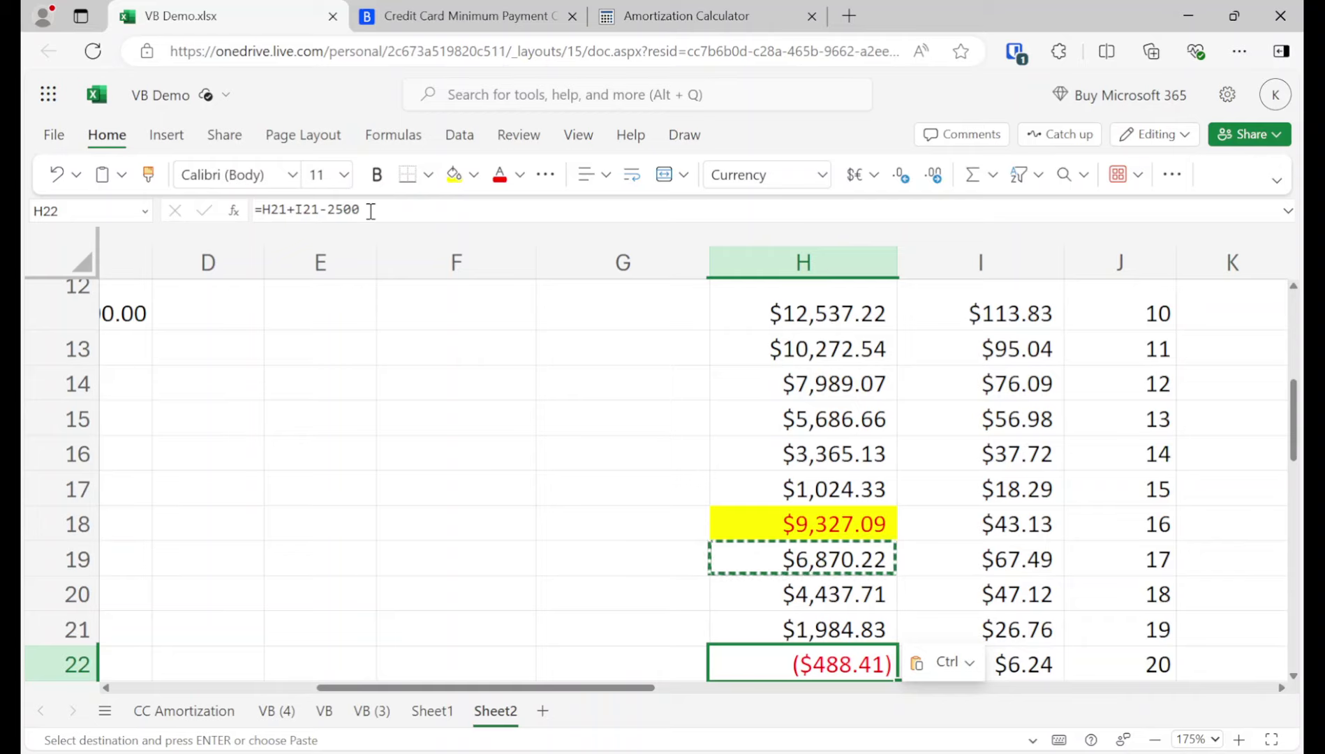
{"action": "left_click", "coordinate": [453, 176]}
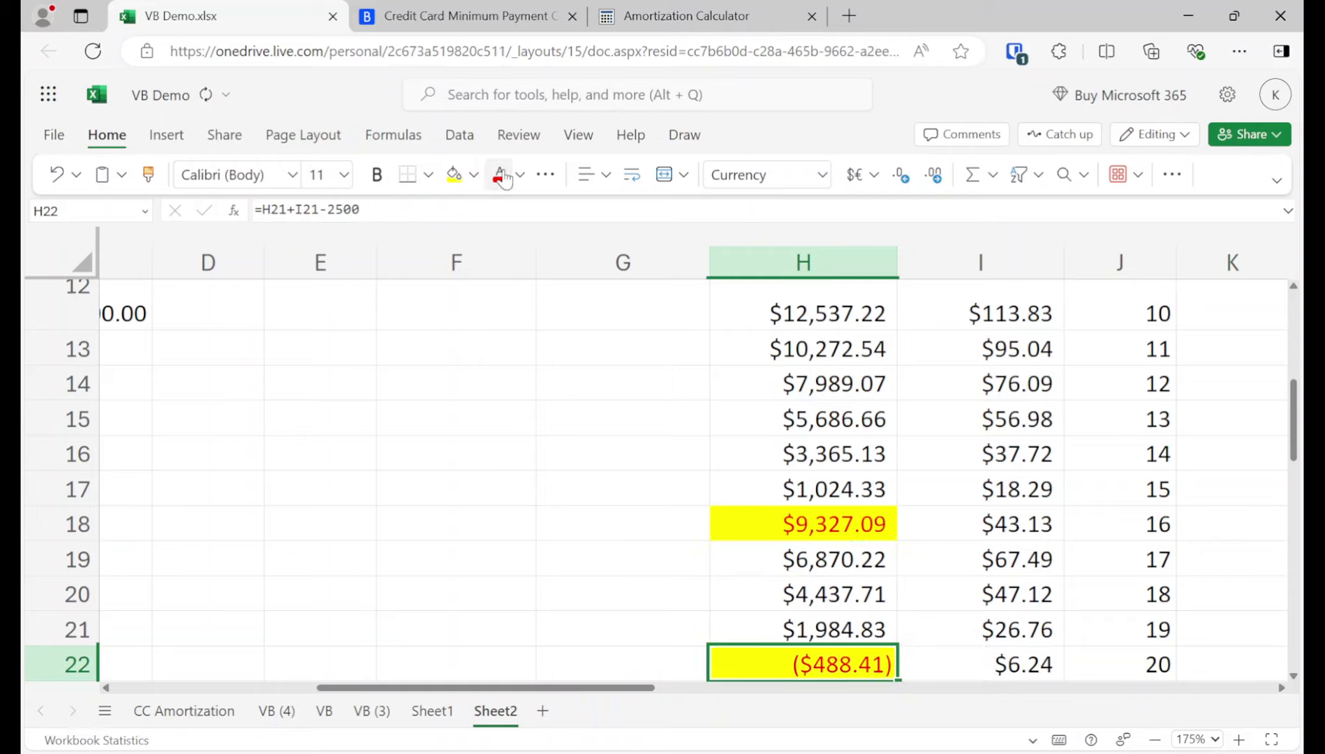
{"action": "left_click_drag", "start_coordinate": [511, 687], "coordinate": [309, 687]}
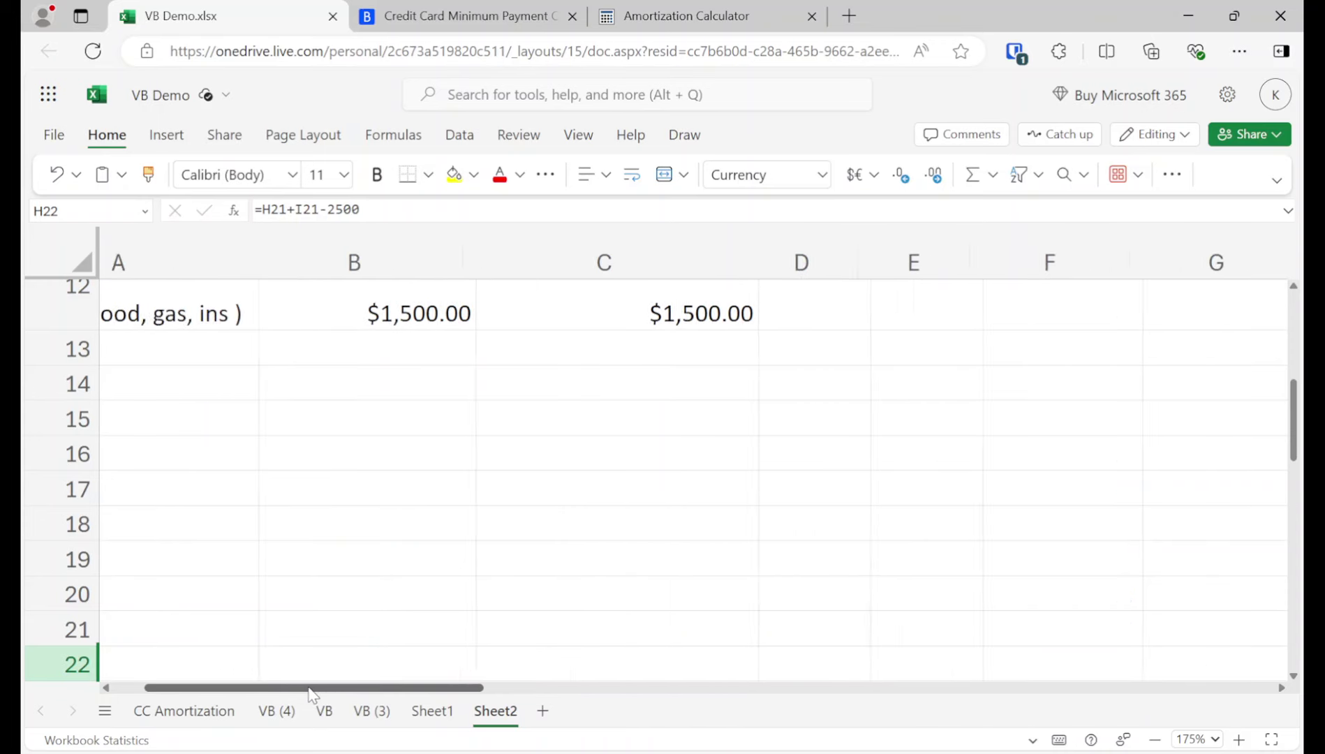
{"action": "scroll", "coordinate": [308, 545], "scroll_direction": "up", "scroll_amount": 3}
{"action": "scroll", "coordinate": [337, 538], "scroll_direction": "up", "scroll_amount": 6}
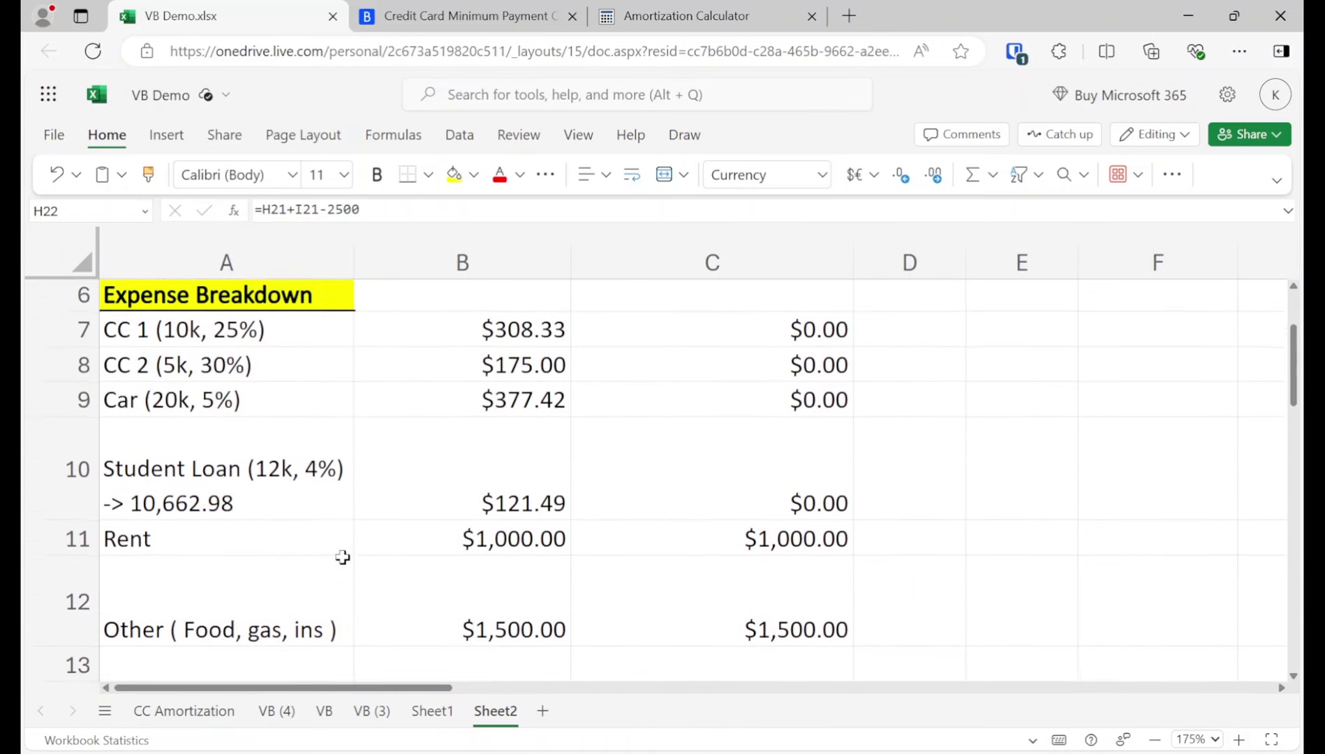
{"action": "left_click", "coordinate": [784, 398]}
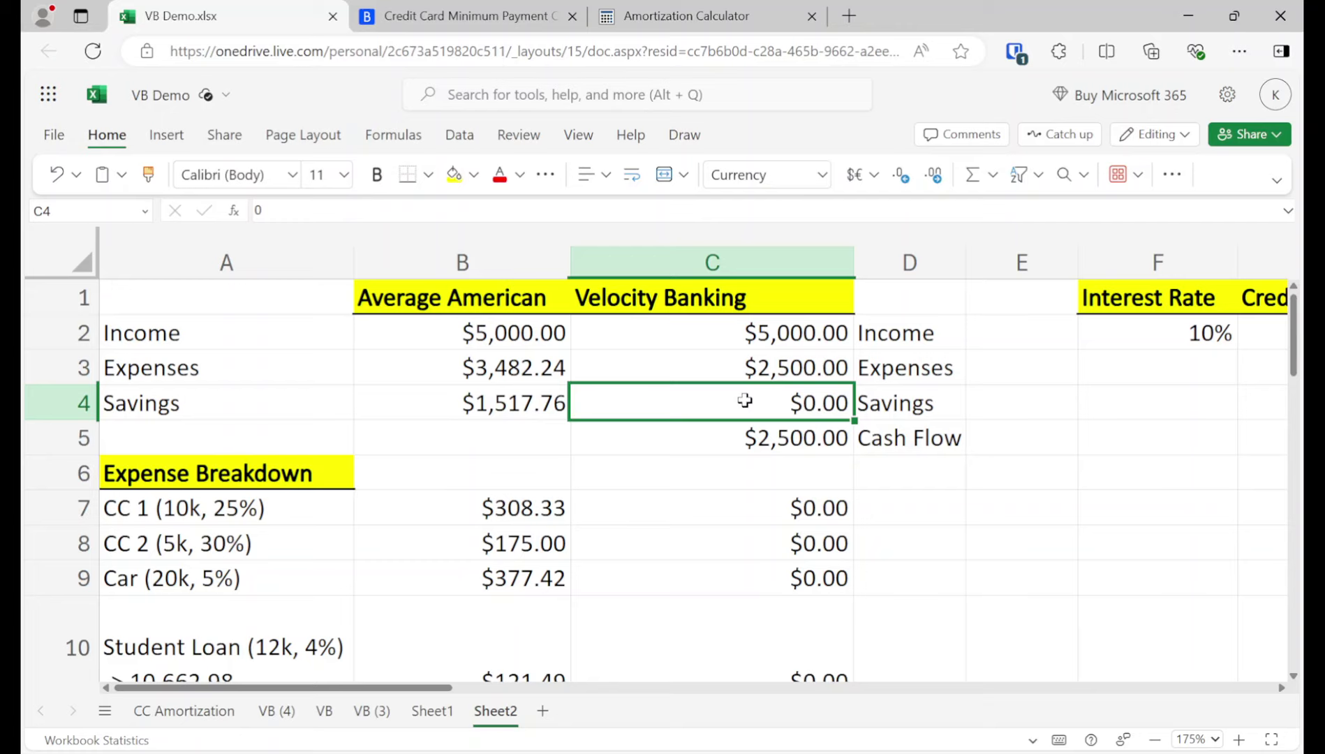
{"action": "type", "text": "2500"}
{"action": "key", "text": "Return"}
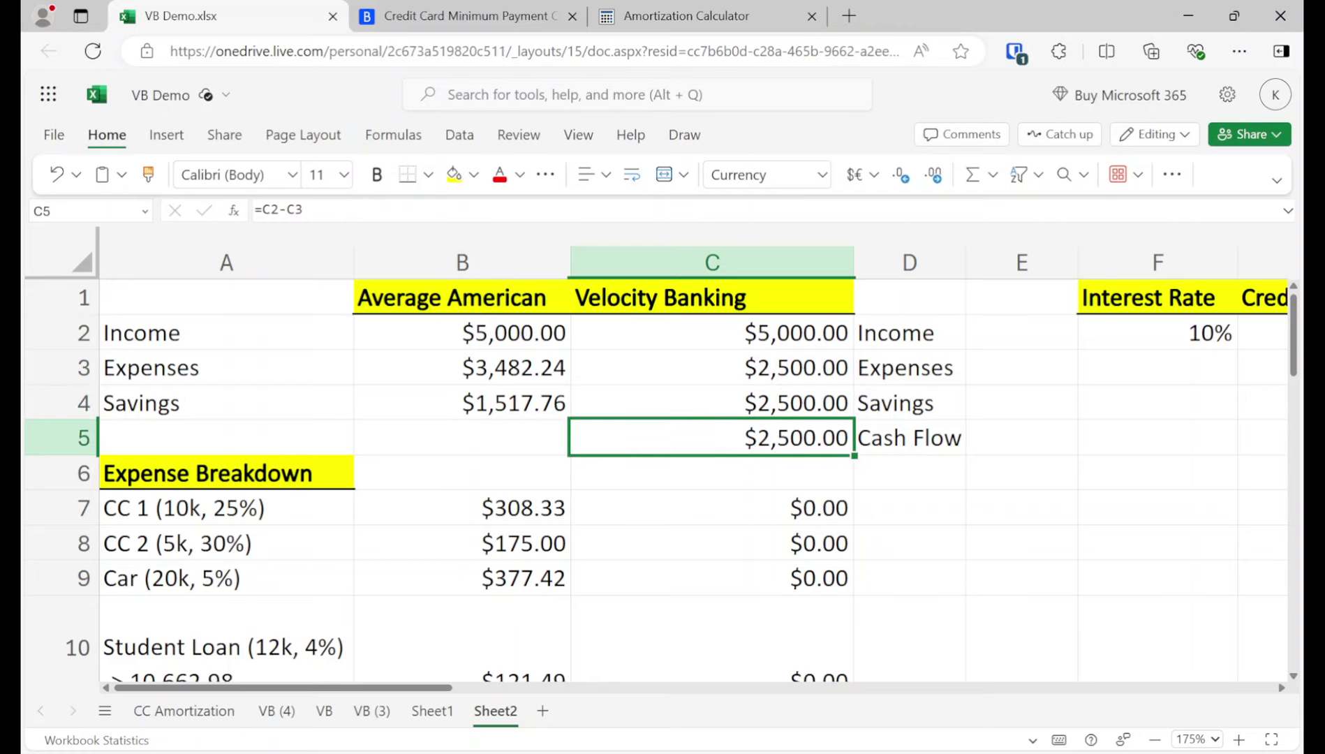
{"action": "key", "text": "Up"}
{"action": "type", "text": "5000"}
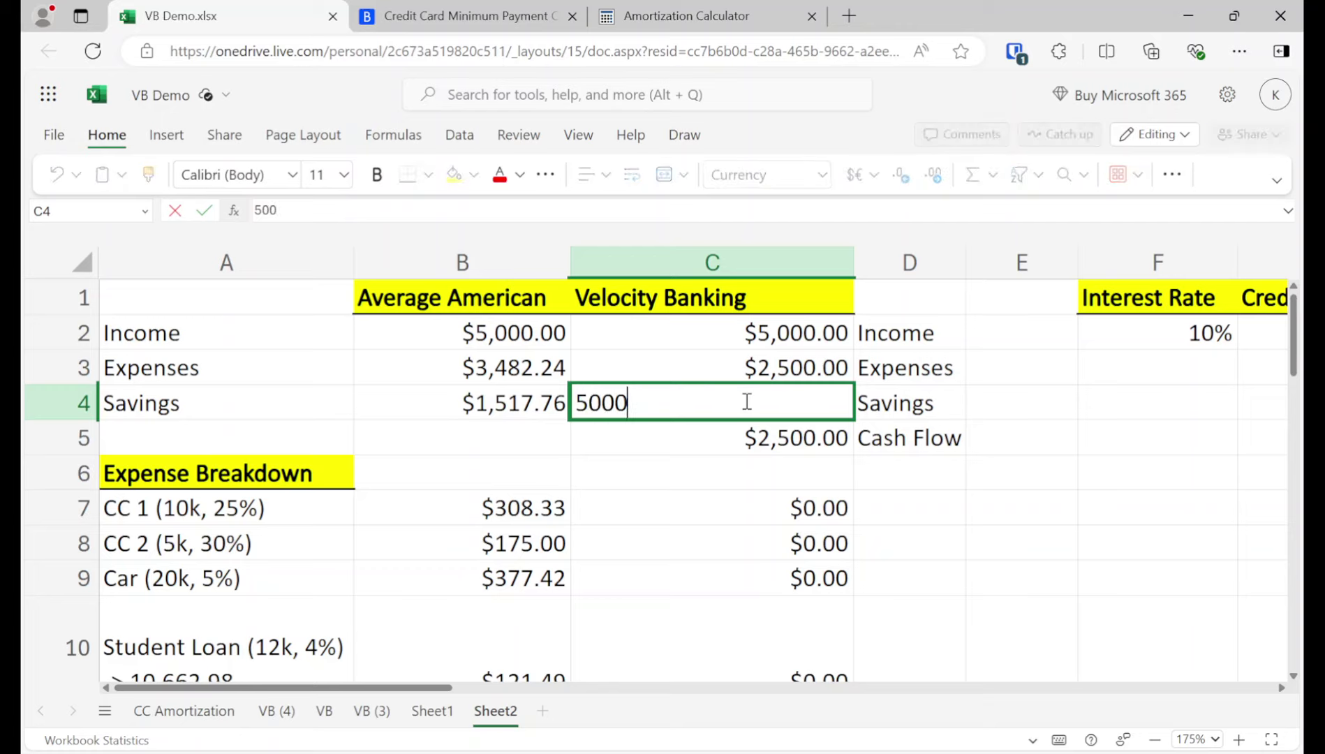
{"action": "key", "text": "Return"}
{"action": "key", "text": "Up"}
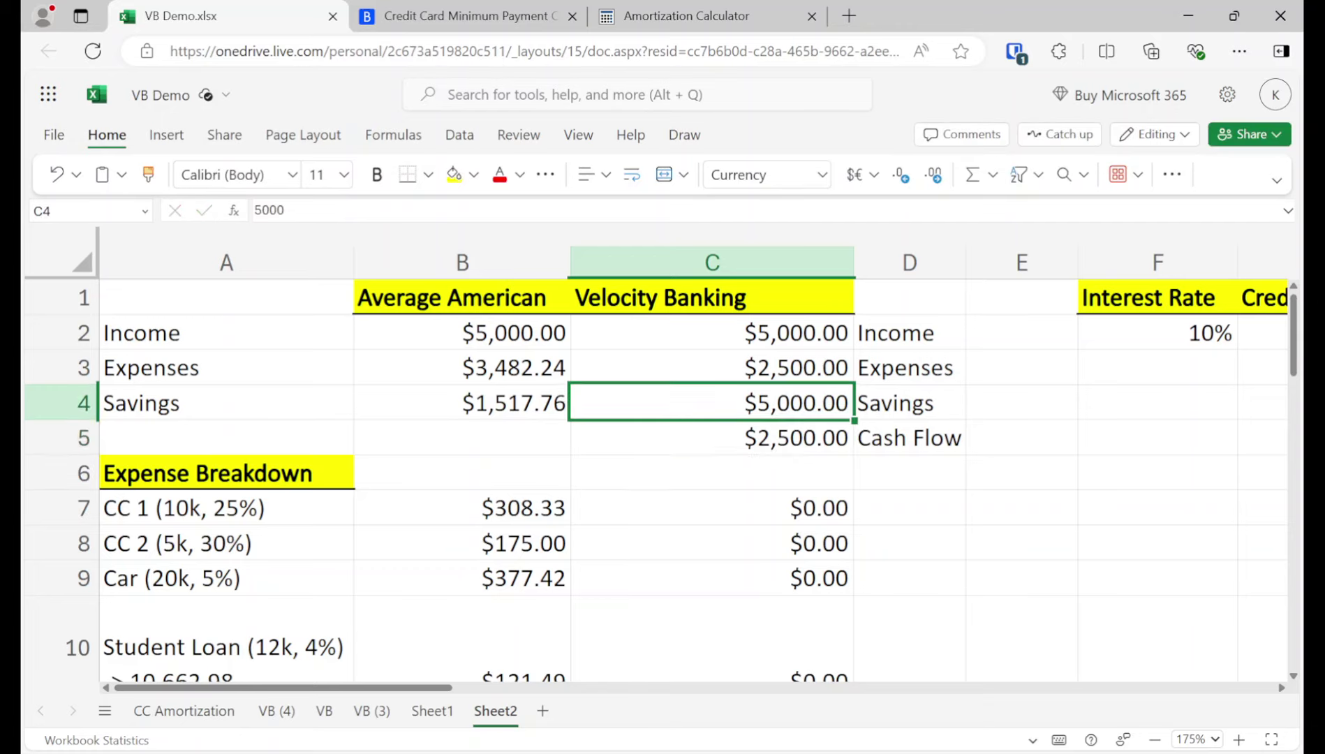
{"action": "type", "text": "7500"}
{"action": "key", "text": "Return"}
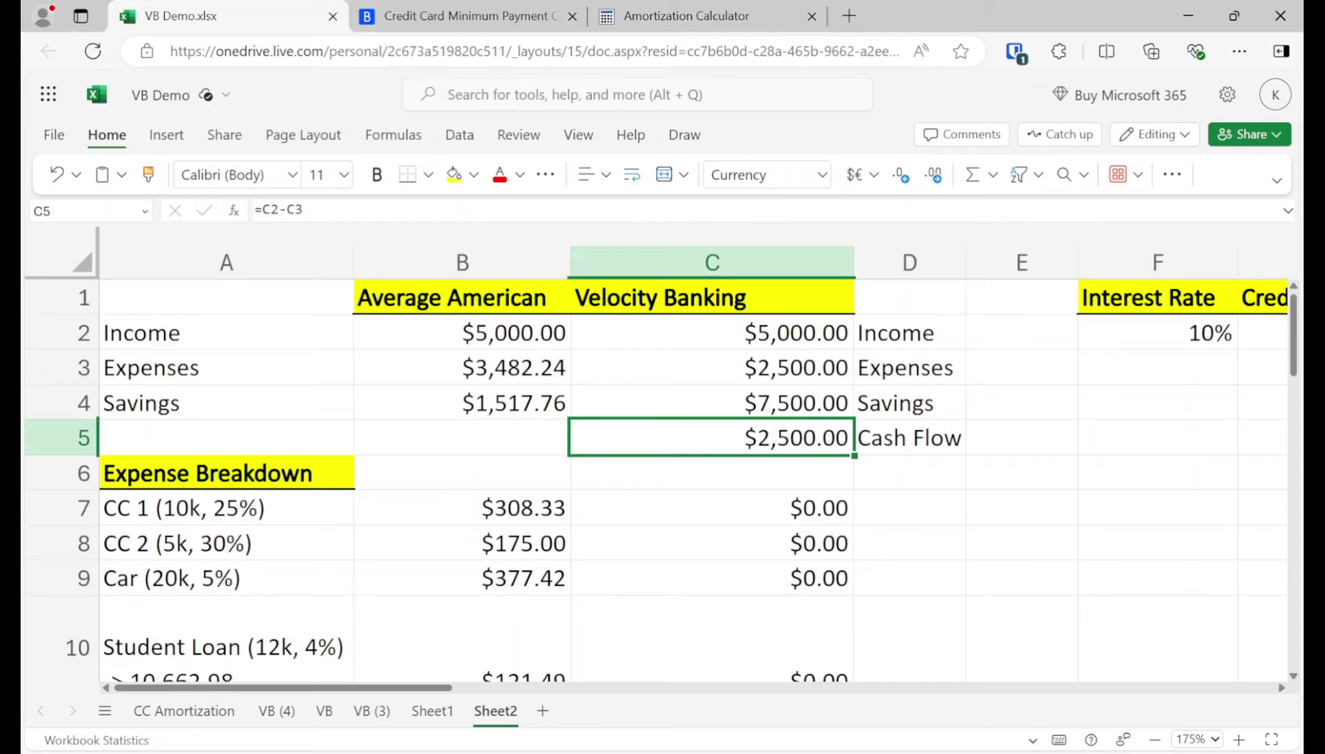
{"action": "key", "text": "Up"}
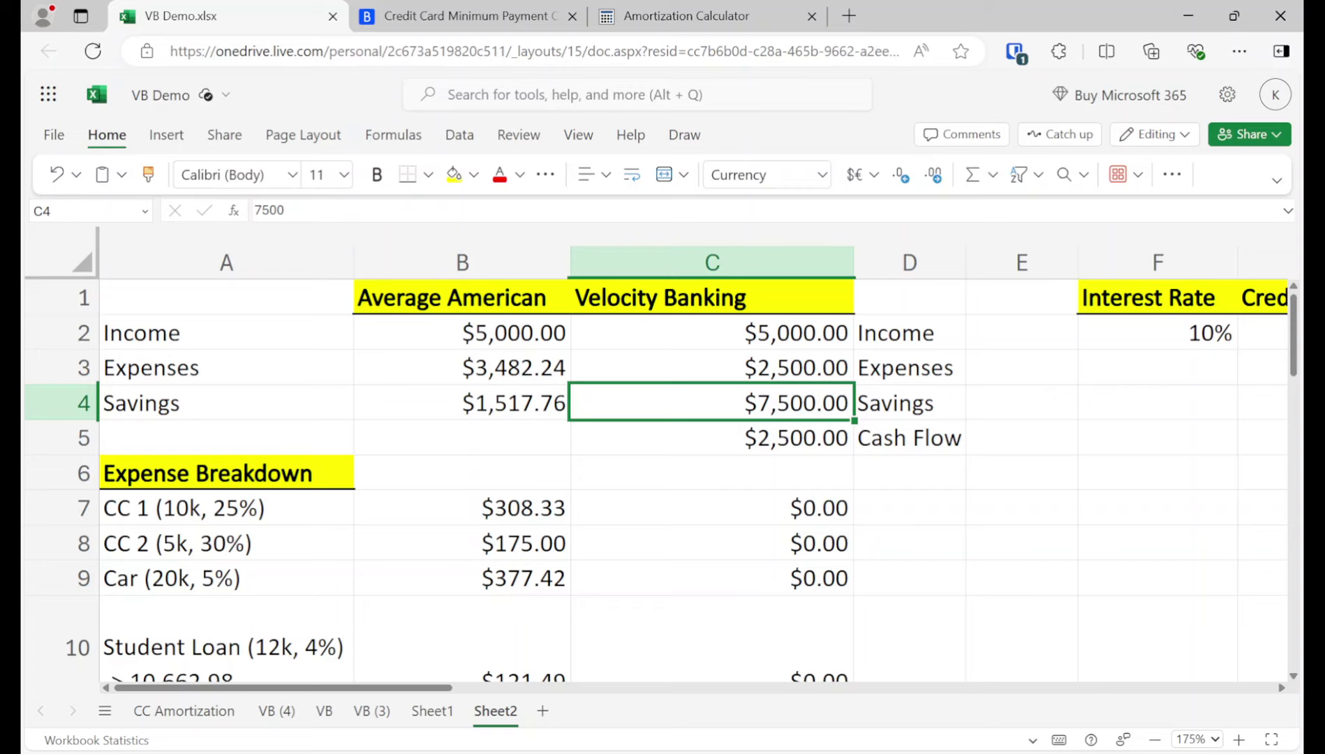
{"action": "key", "text": "Up"}
{"action": "key", "text": "Down"}
{"action": "type", "text": "0"}
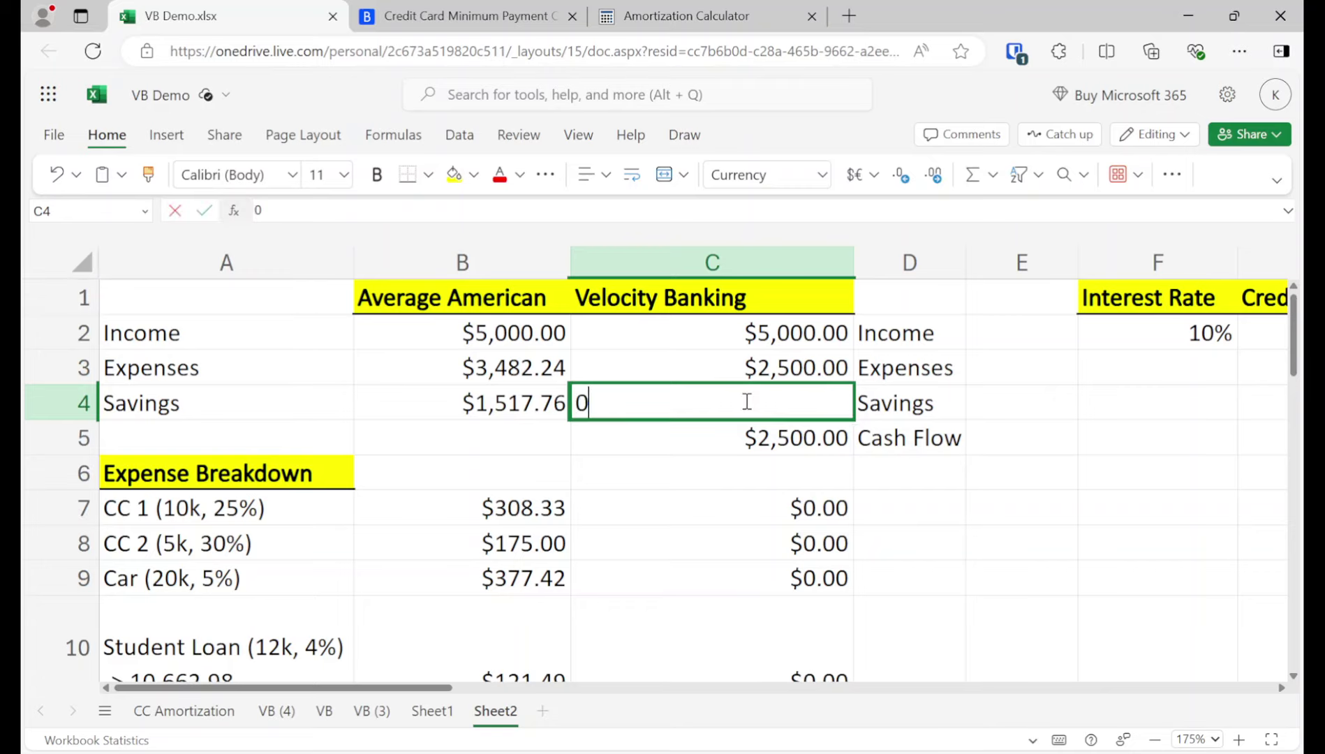
{"action": "key", "text": "Return"}
{"action": "key", "text": "Up"}
{"action": "key", "text": "Up"}
{"action": "key", "text": "Up"}
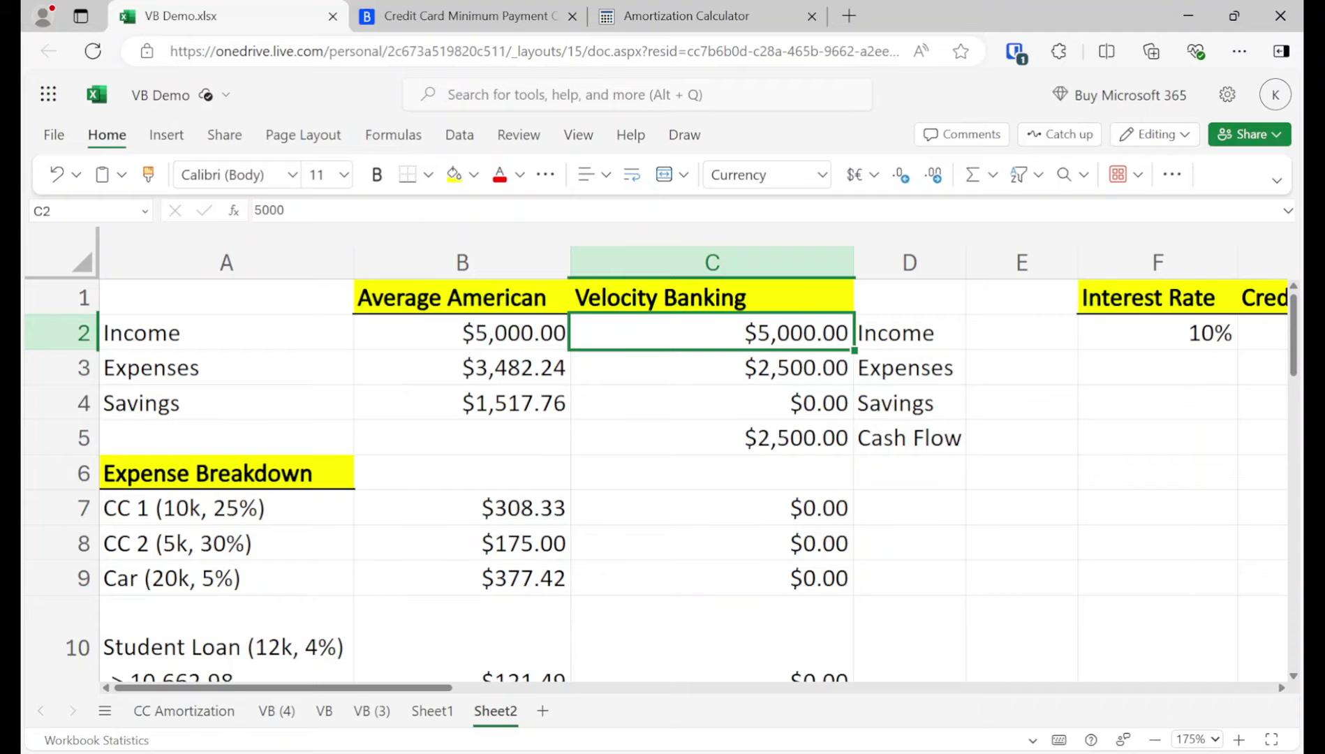
{"action": "key", "text": "Right"}
{"action": "key", "text": "Right"}
{"action": "key", "text": "Right"}
{"action": "key", "text": "Right"}
{"action": "key", "text": "Right"}
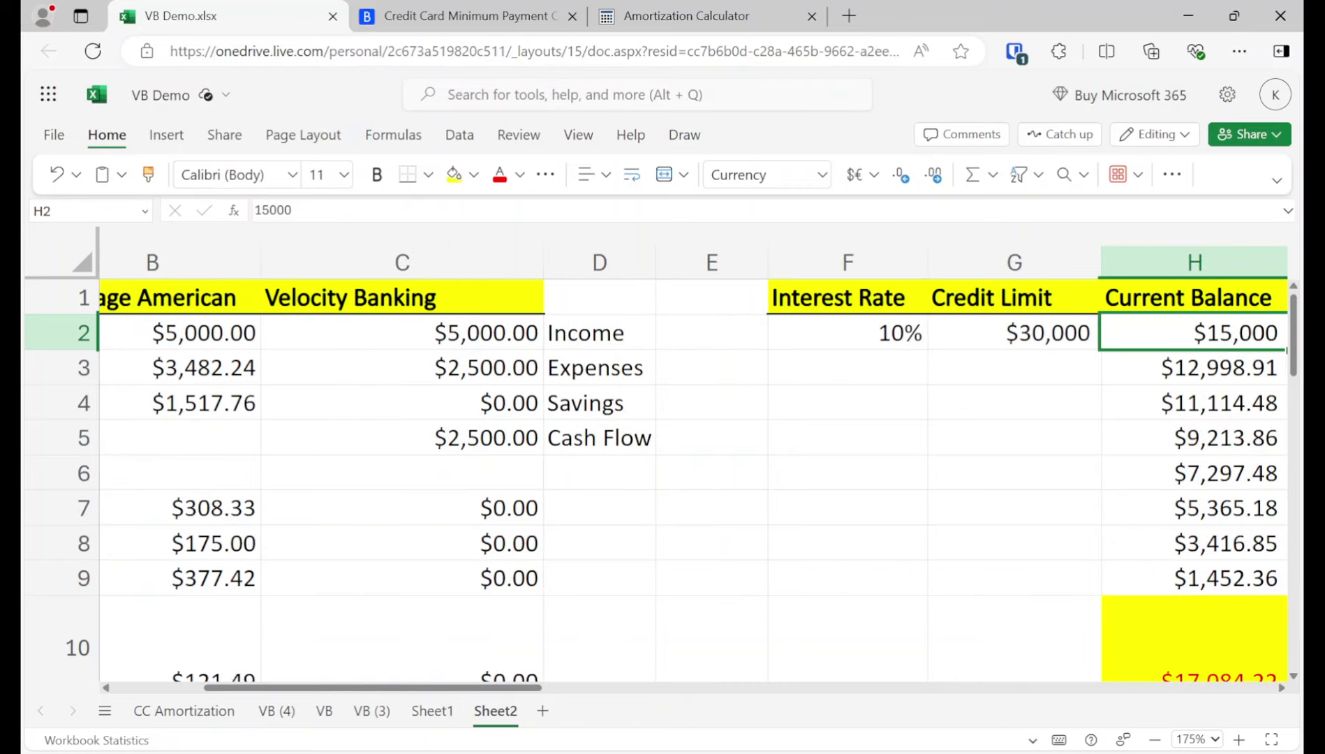
{"action": "key", "text": "Right"}
{"action": "key", "text": "Down"}
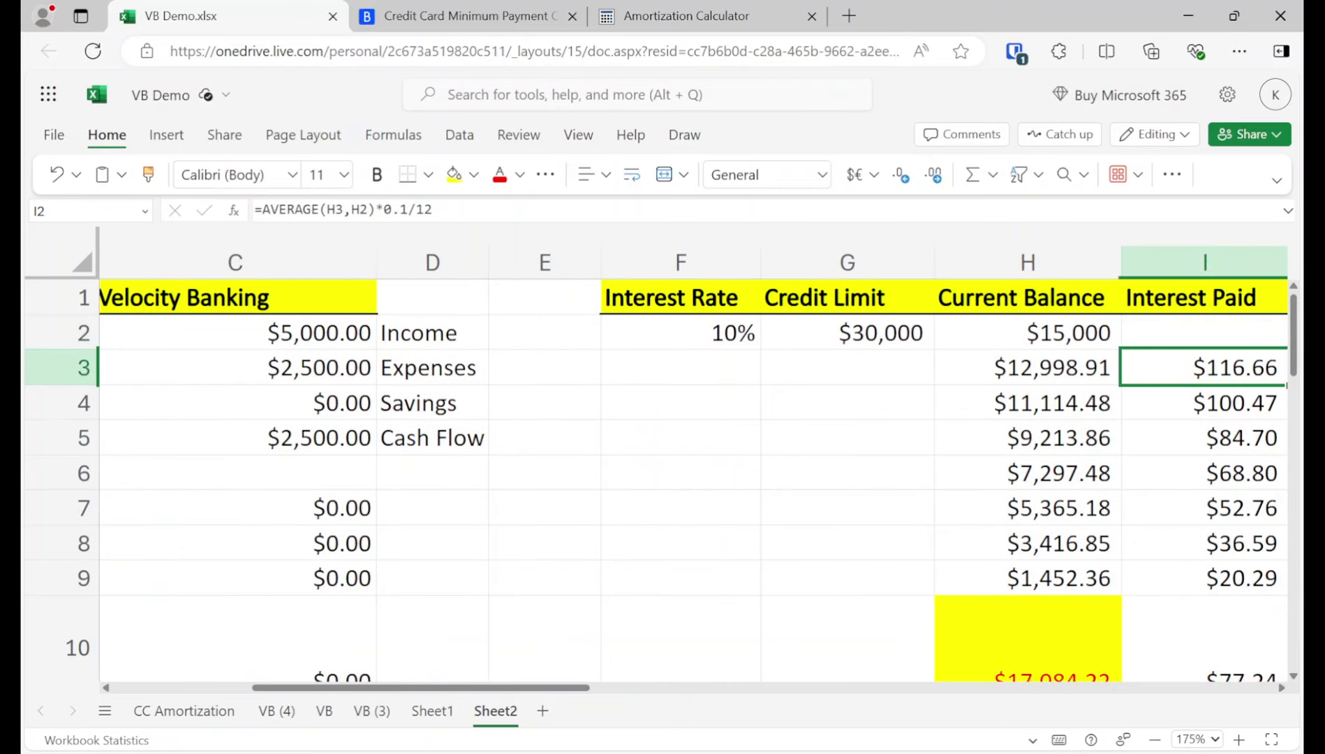
{"action": "key", "text": "Left"}
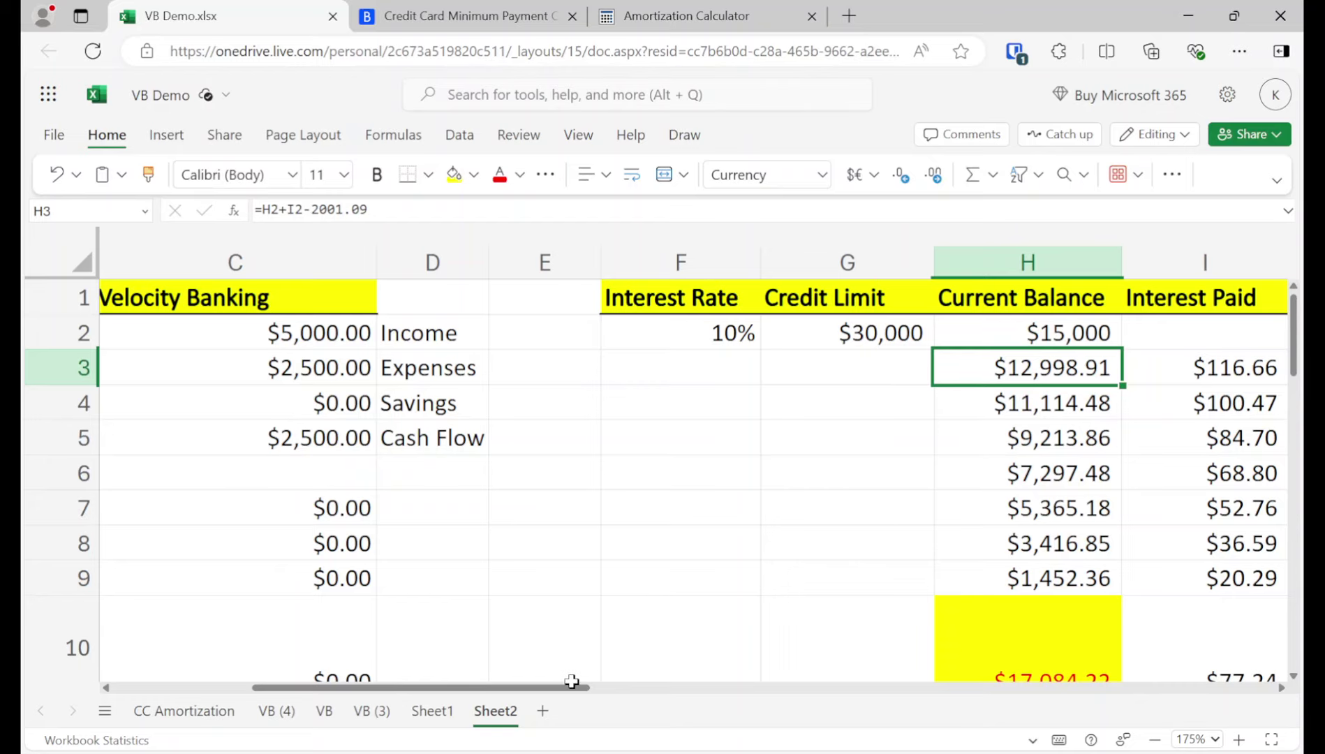
{"action": "left_click_drag", "start_coordinate": [576, 698], "coordinate": [314, 659]}
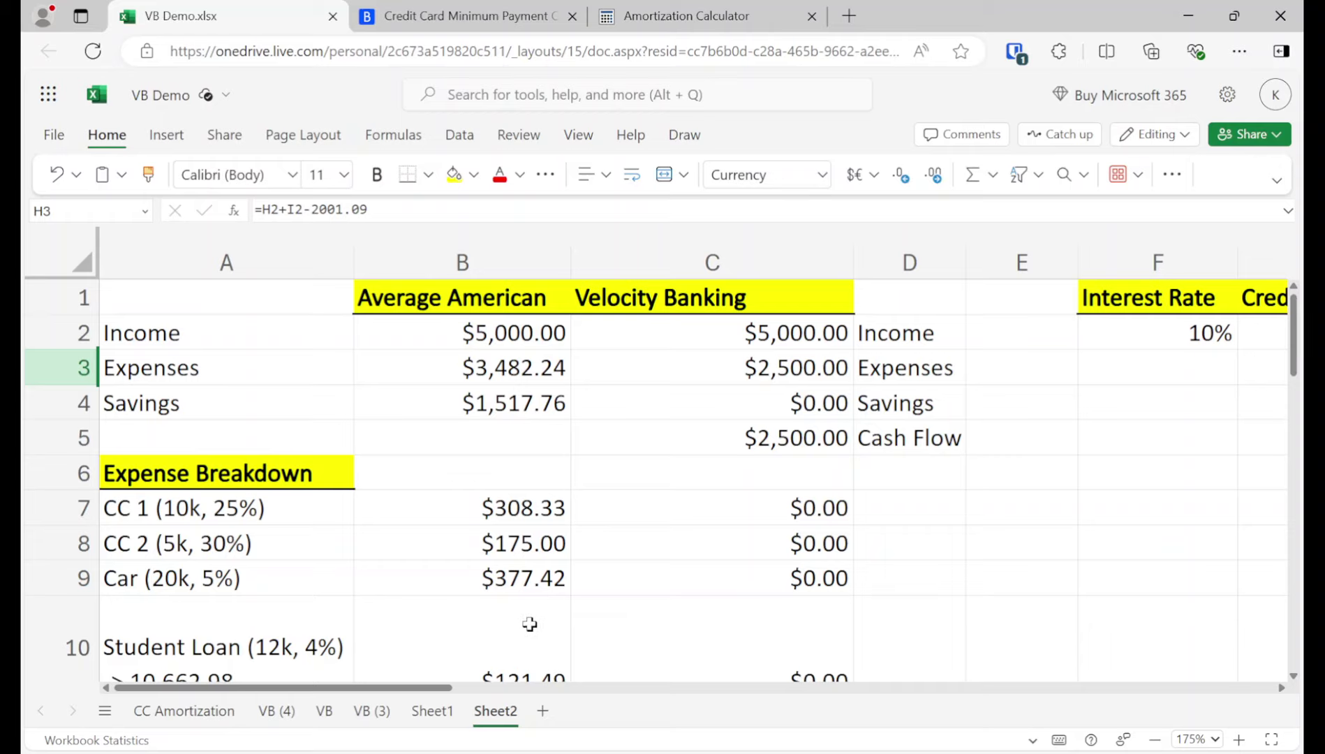
{"action": "left_click", "coordinate": [715, 440]}
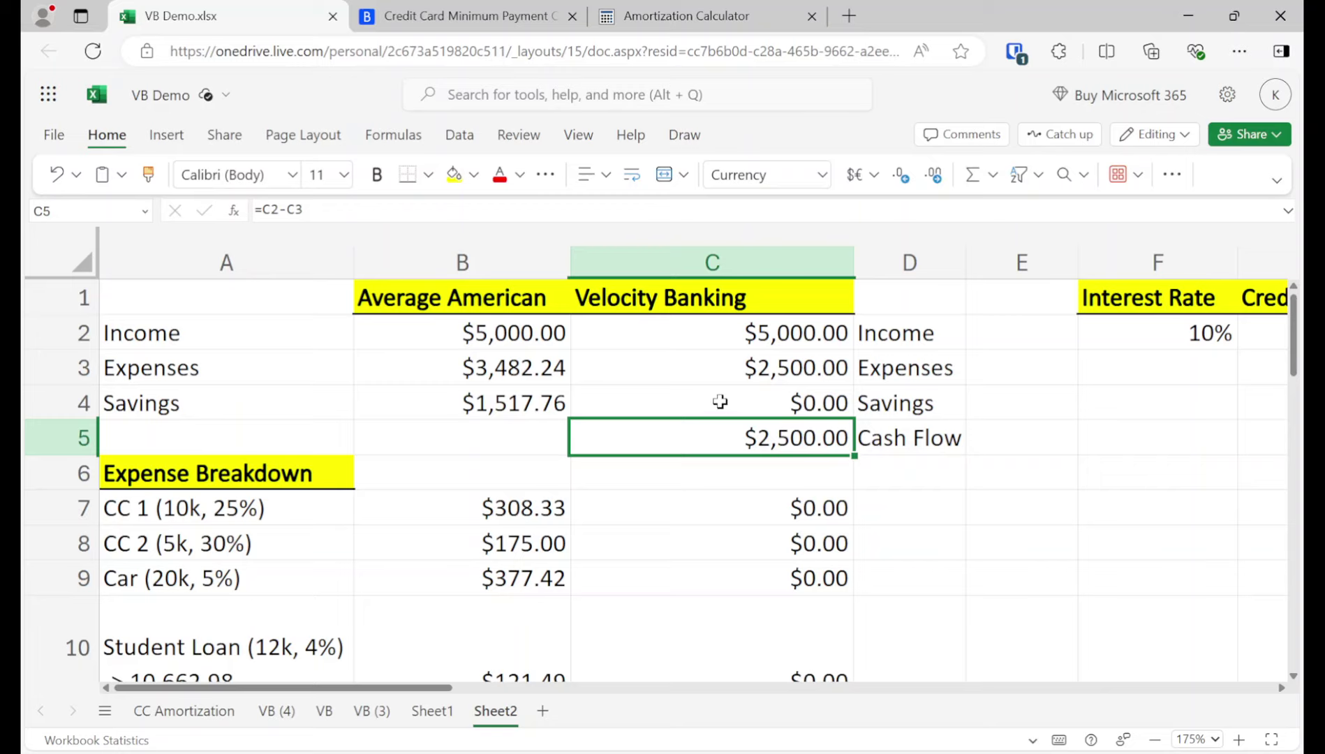
{"action": "left_click", "coordinate": [723, 375]}
{"action": "left_click", "coordinate": [741, 333]}
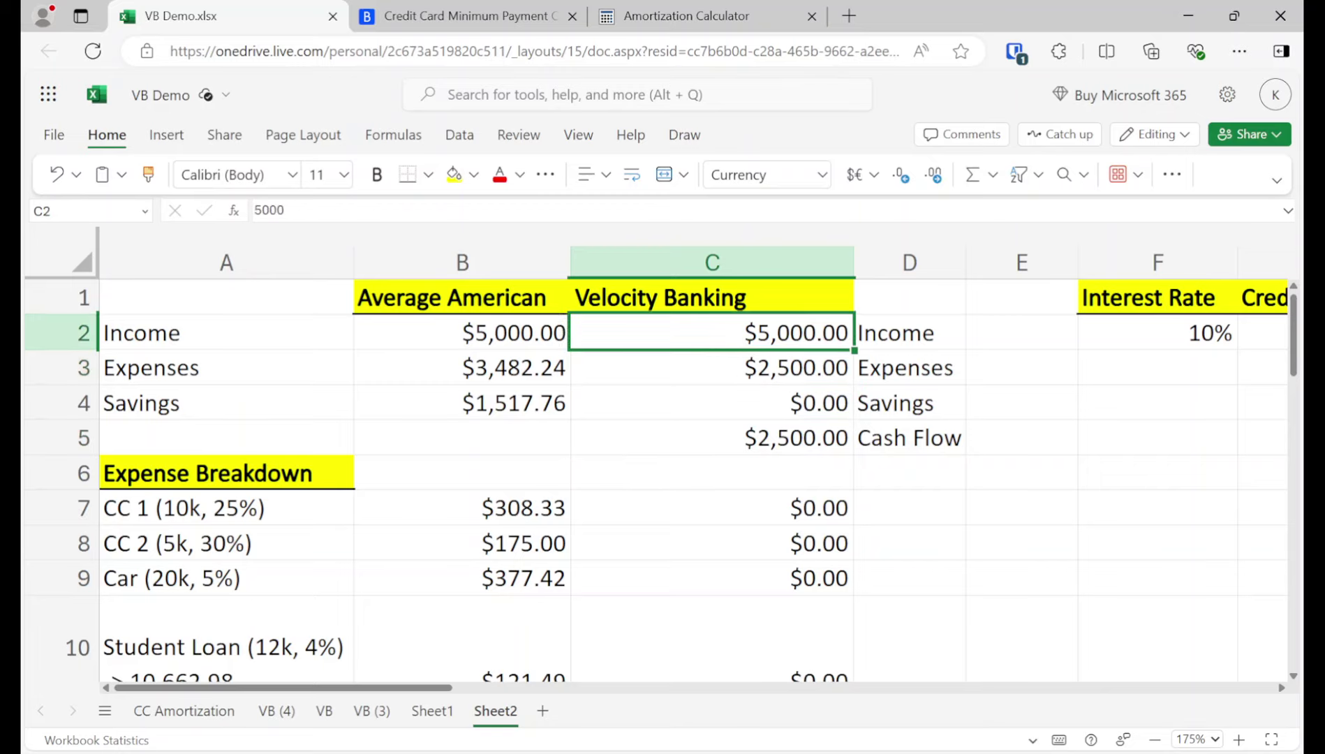